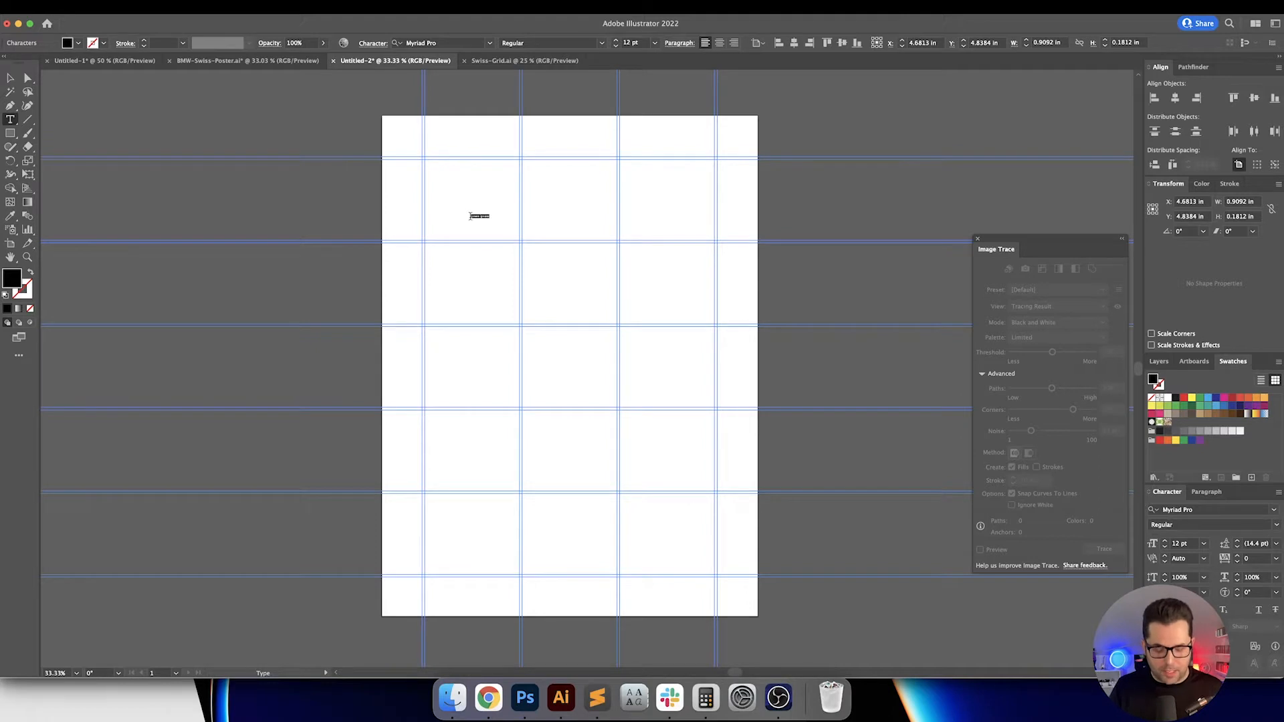
Step: Enter the title text "Boy Meets World" and set its font to Helvetica Bold
text(Buy Me)
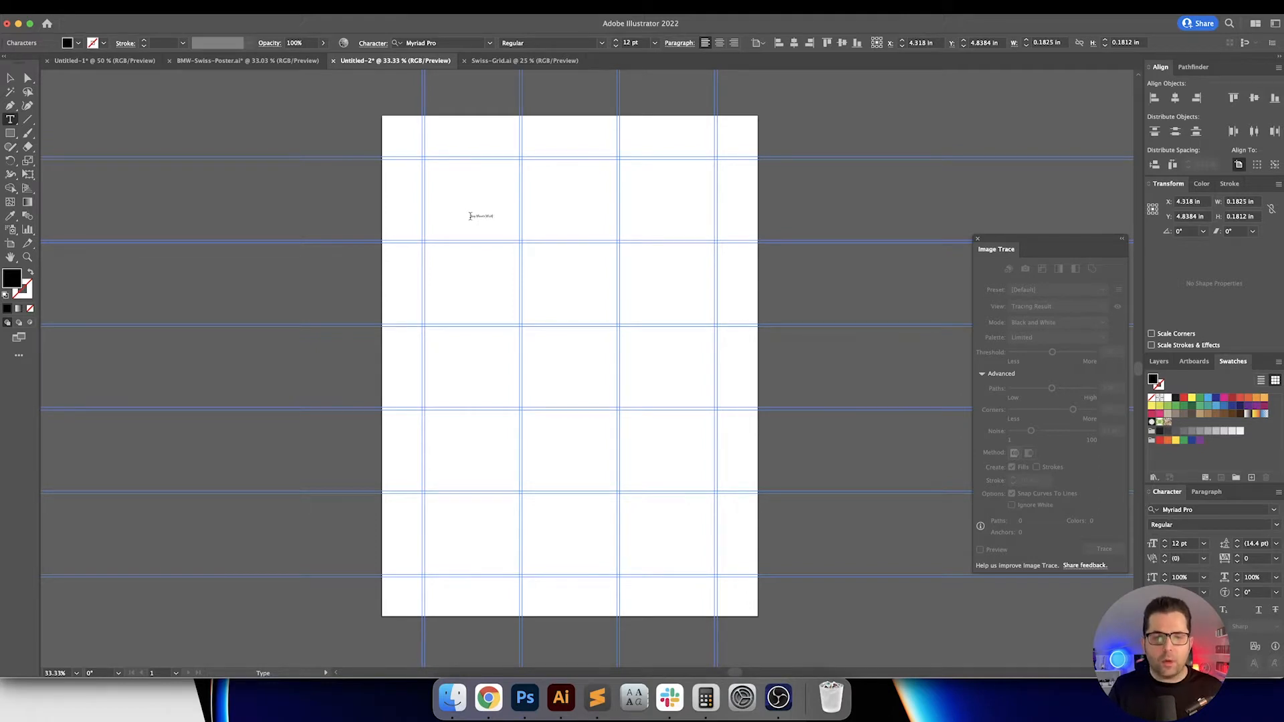
key(Escape)
click(458, 44)
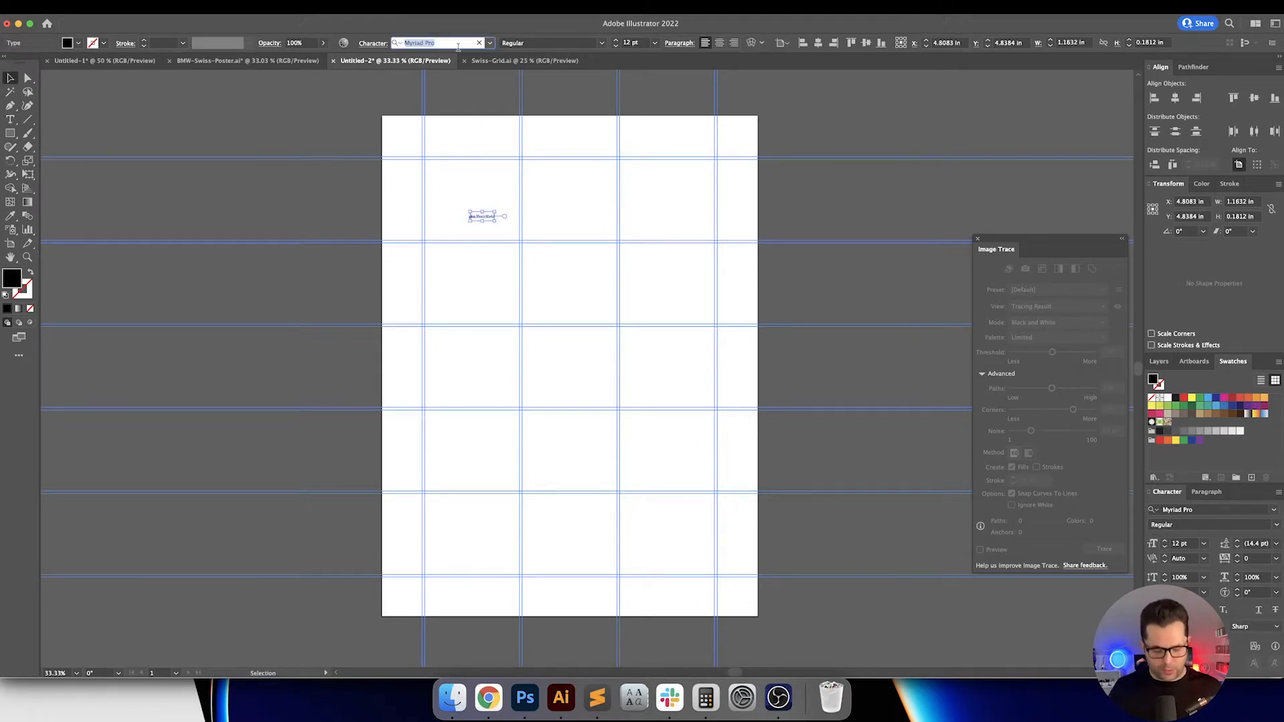
text(helvetica)
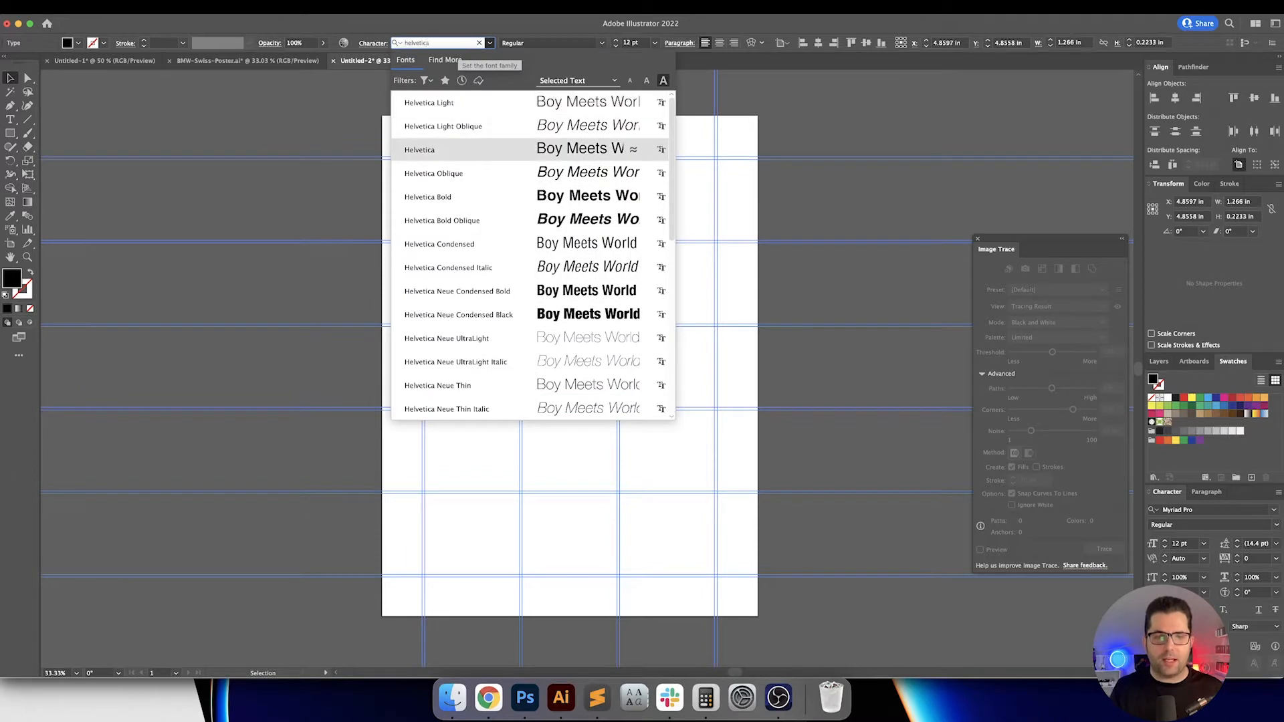
key(Down)
key(Down)
key(Return)
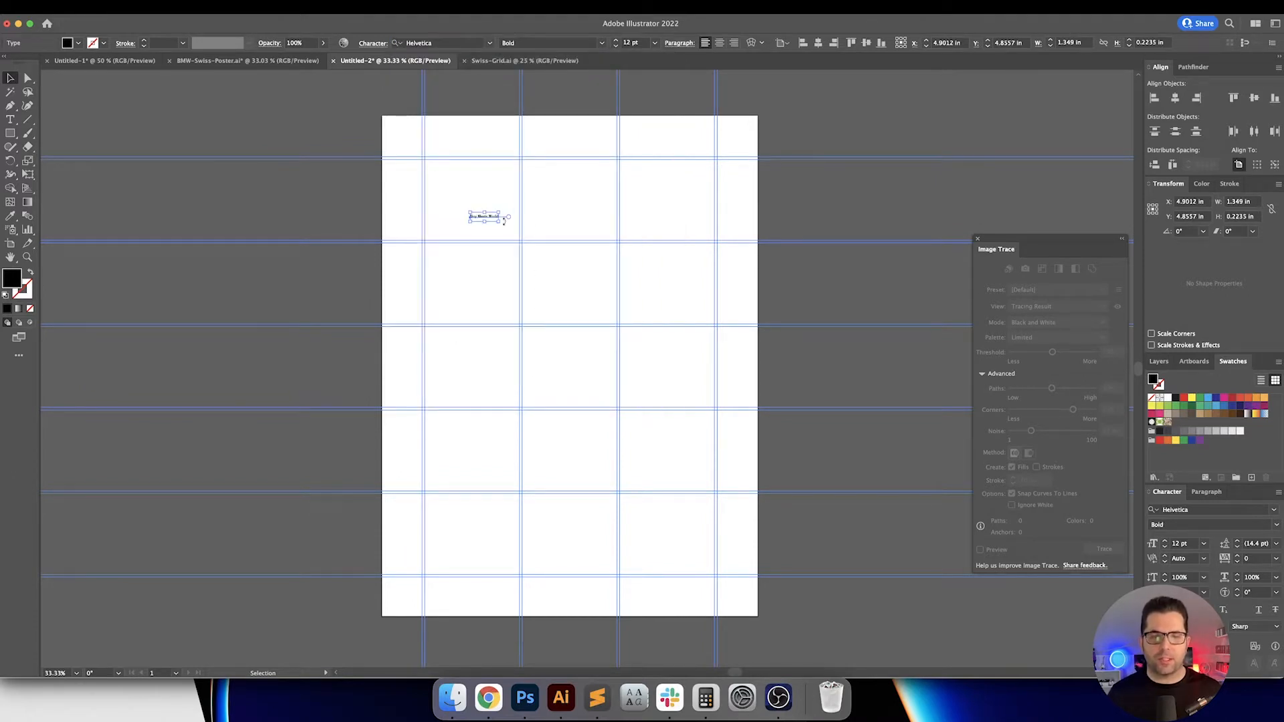
Step: Enlarge the title to about 72 pt and move it against the left margin guide, at the start of the second grid row
drag(501, 221, 631, 290)
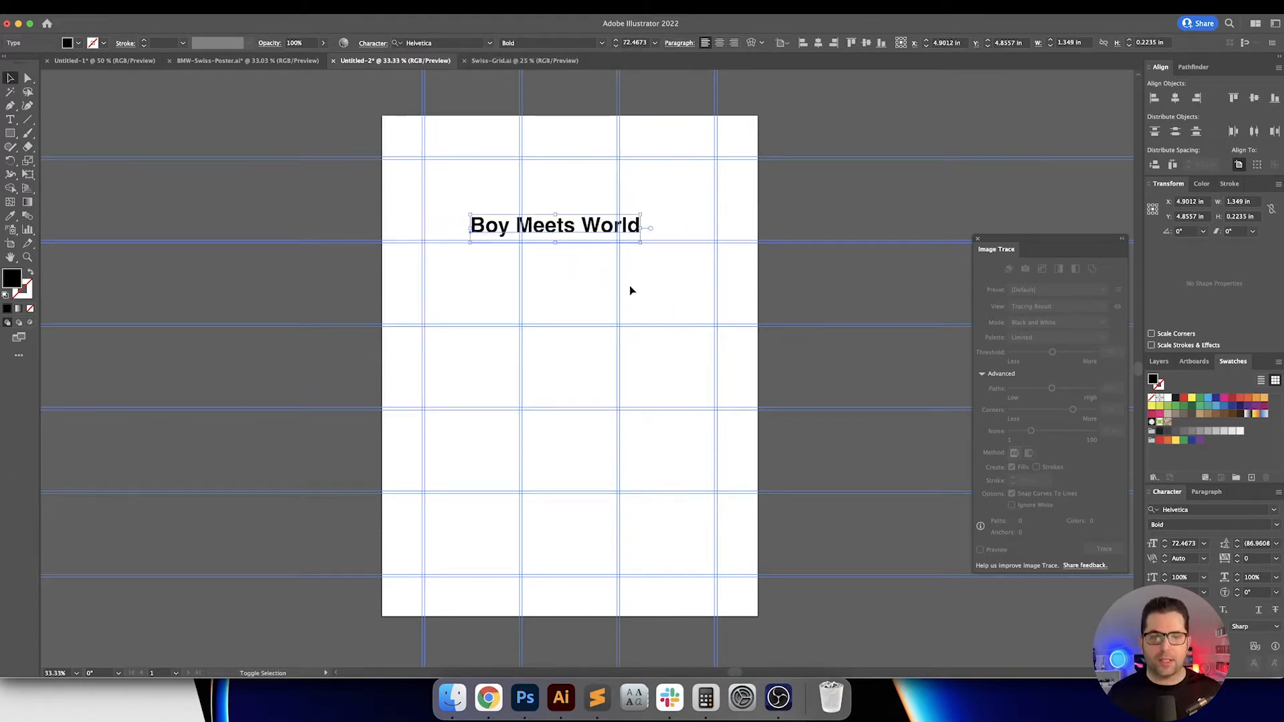
drag(589, 227, 544, 259)
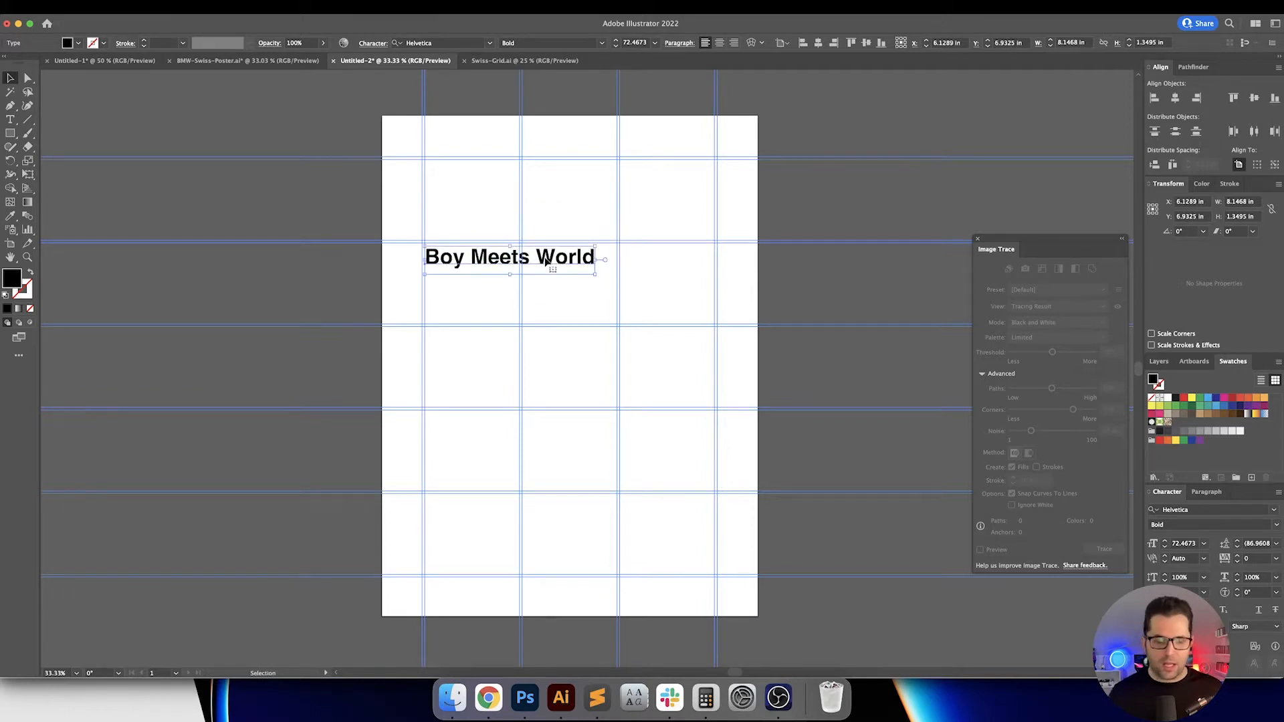
click(547, 227)
drag(567, 218, 540, 223)
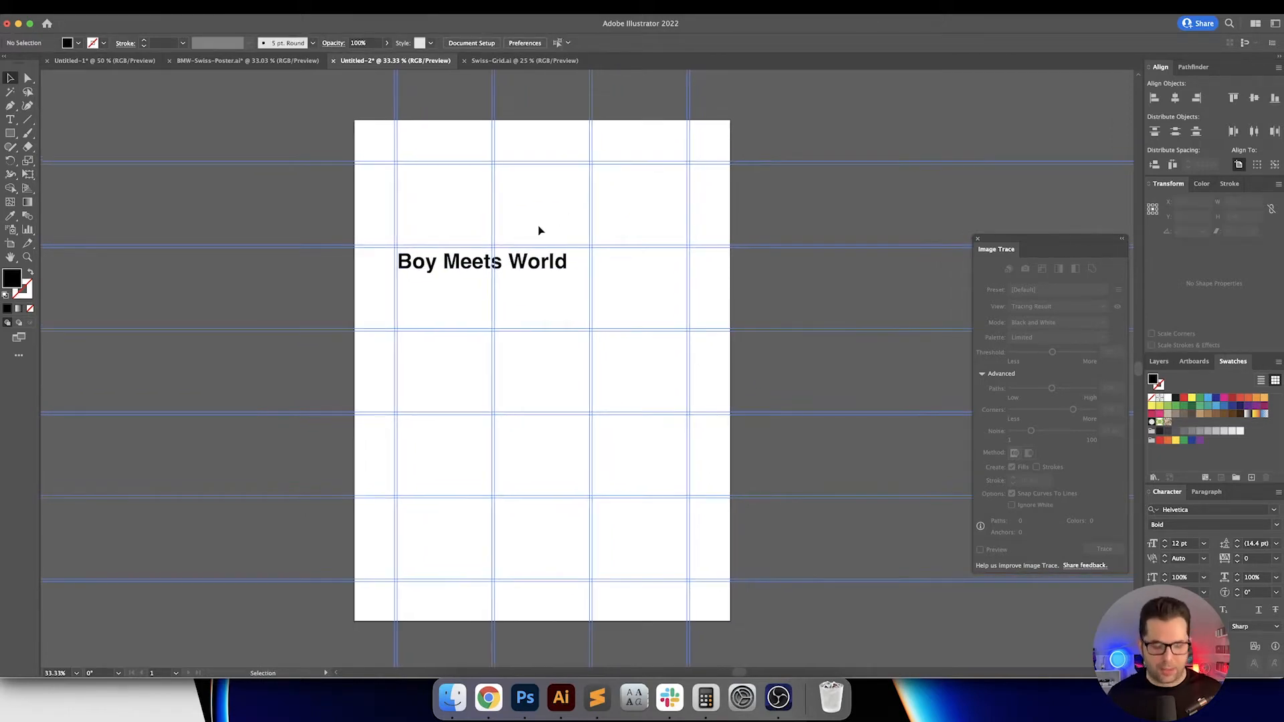
Step: Set the title's kerning to Optical and close the Image Trace panel
click(539, 262)
click(1204, 559)
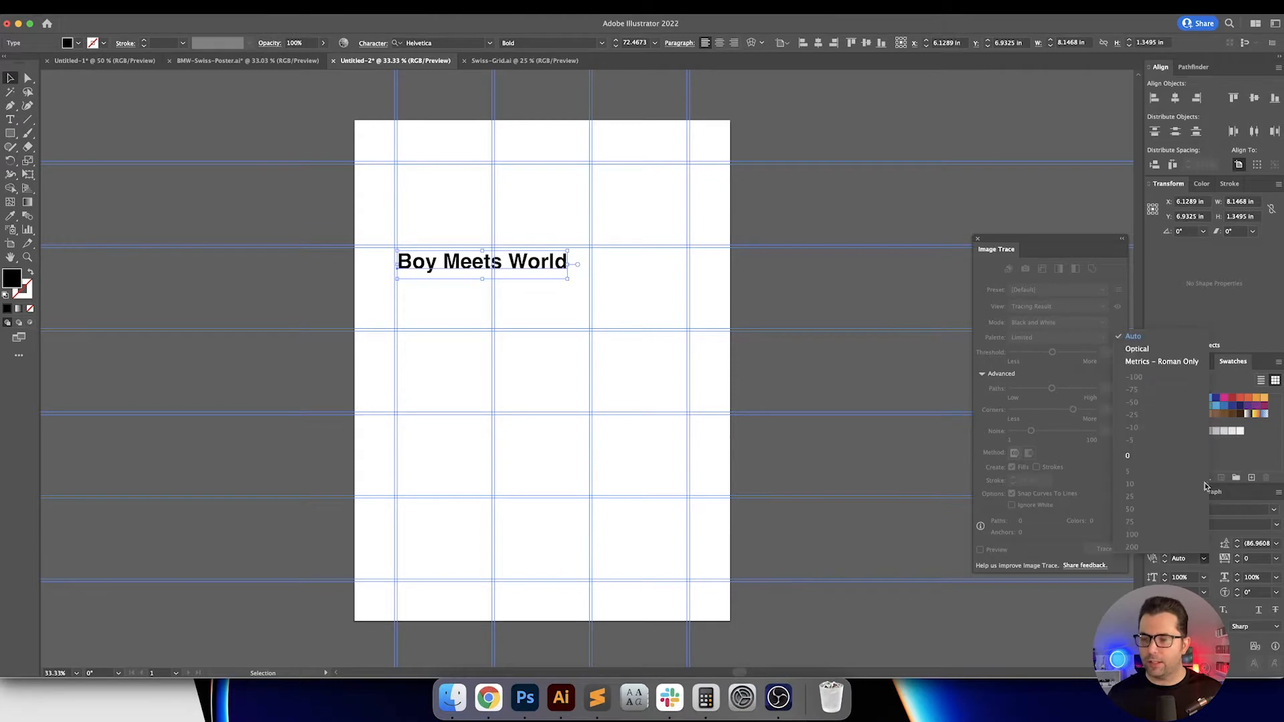
click(1137, 349)
click(979, 241)
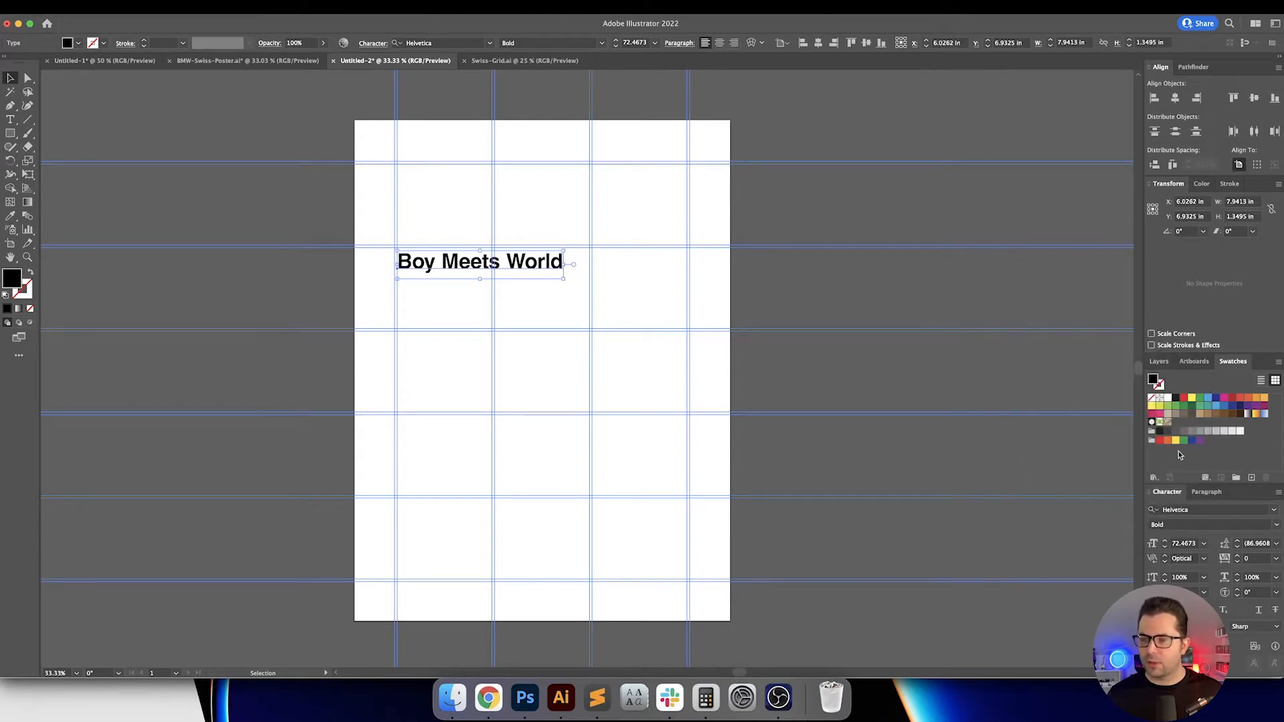
Step: Increase the title's font size to 120 pt
click(1186, 543)
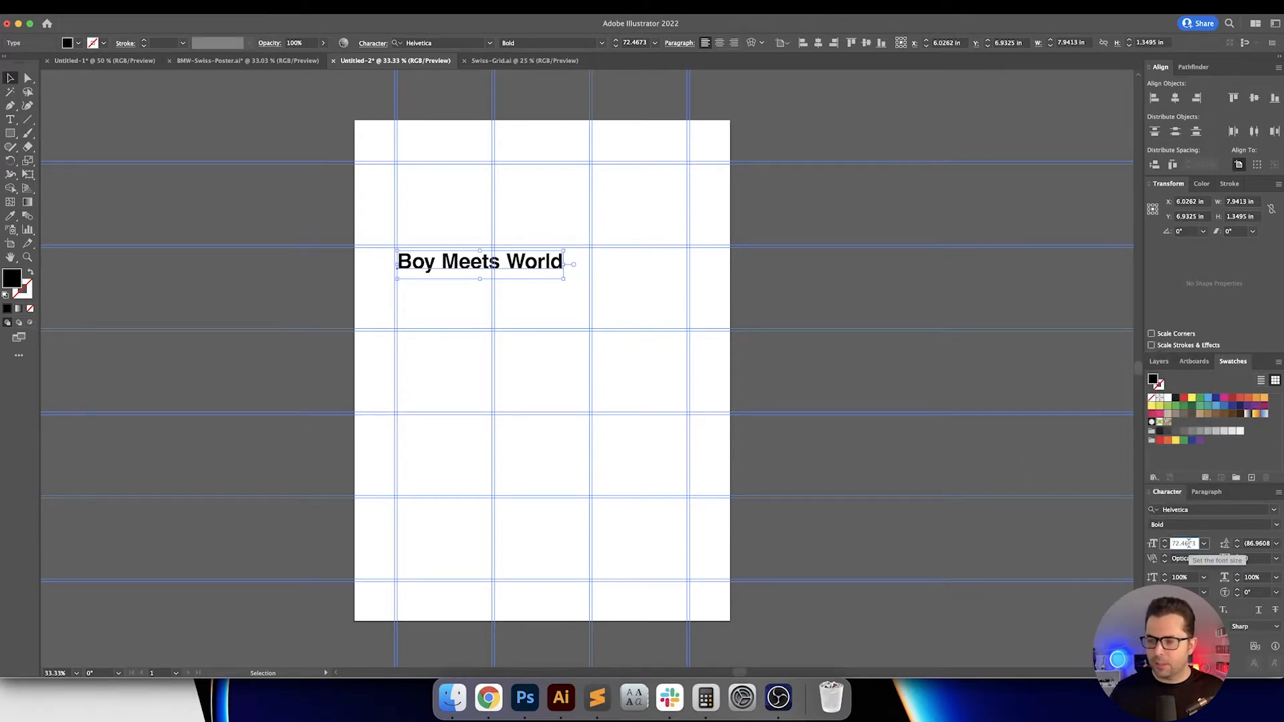
key(shift+Up)
key(shift+Up)
key(shift+Up)
key(shift+Up)
key(shift+Up)
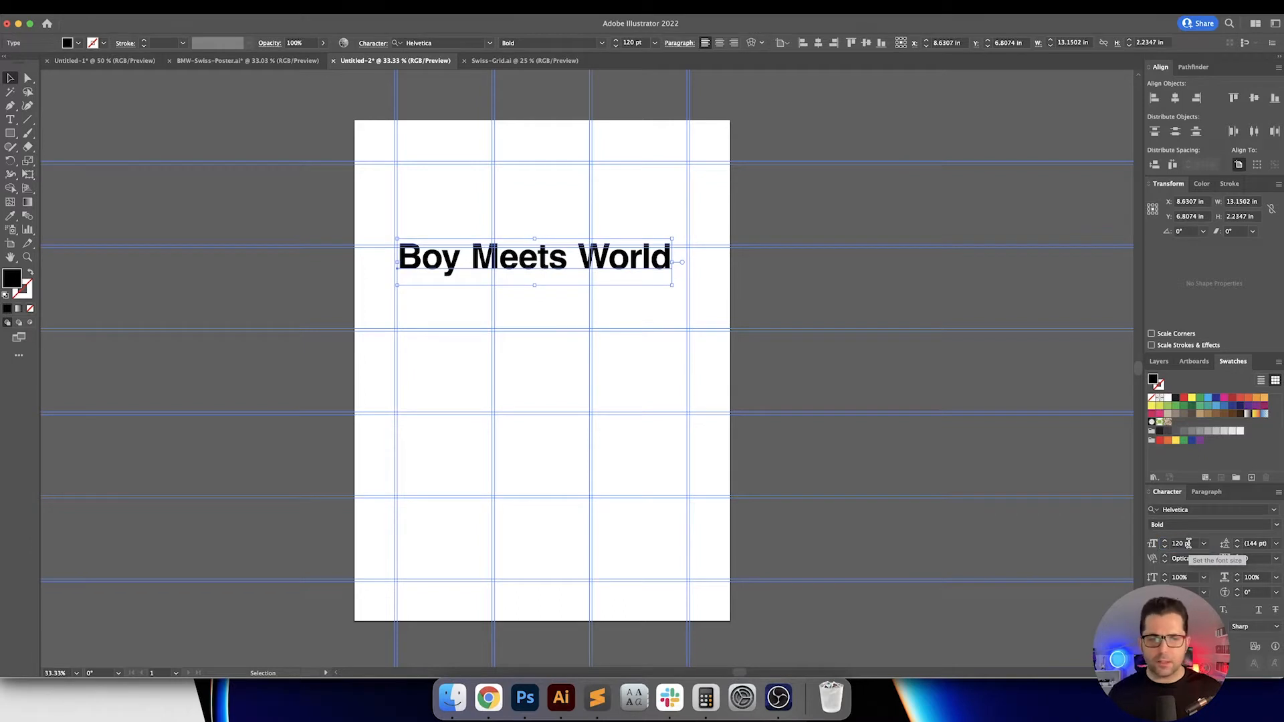
Step: Break the title onto a second line before "World" and move it up into the first grid row, below the top margin guide
double_click(501, 261)
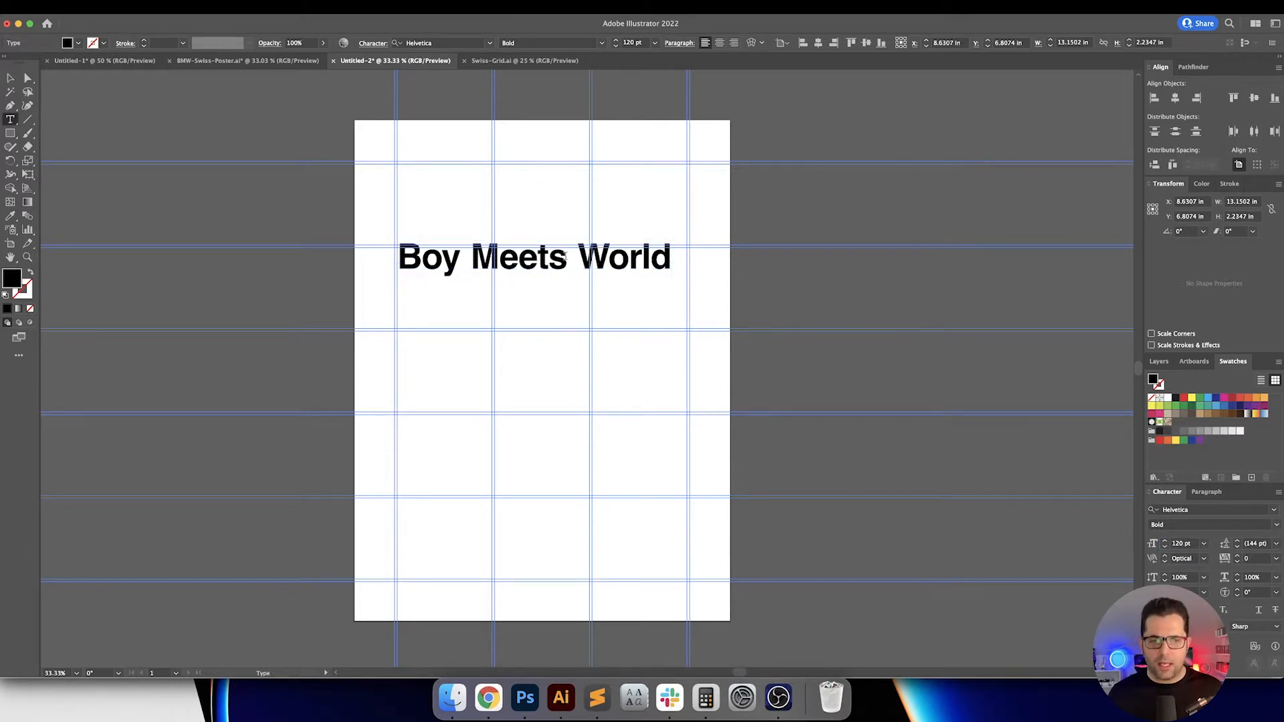
key(Return)
key(Escape)
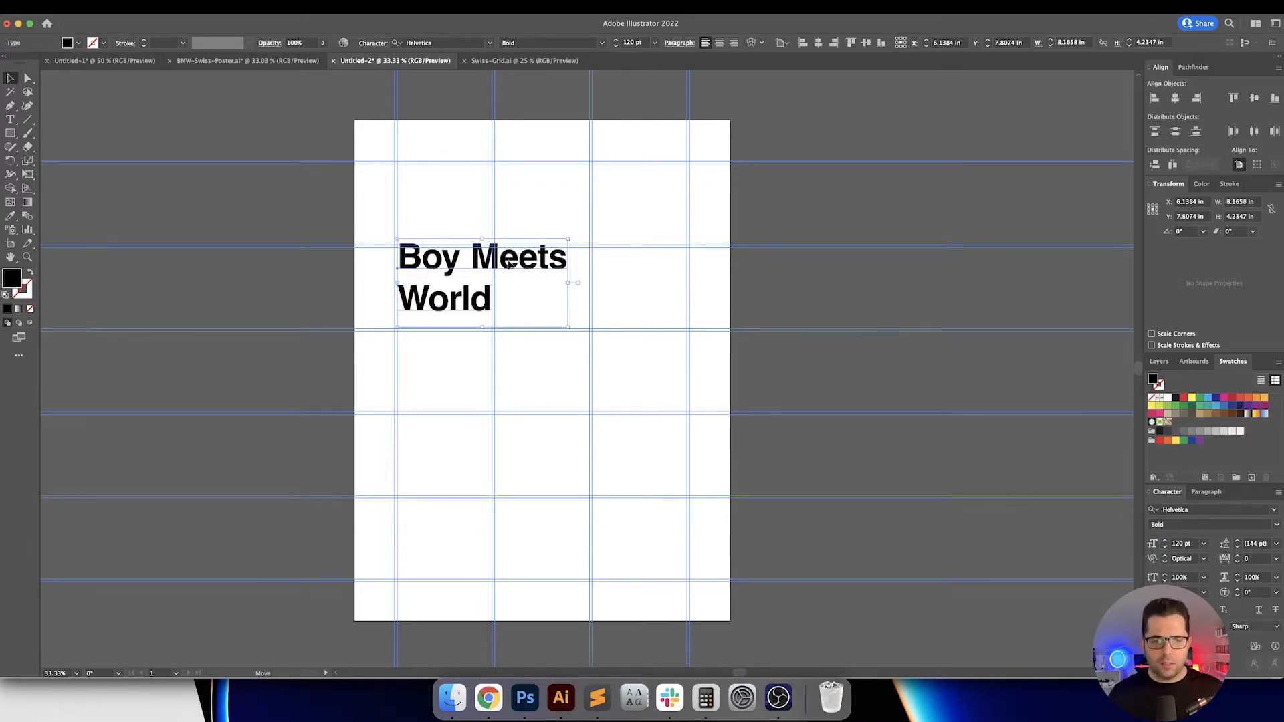
drag(509, 269, 508, 189)
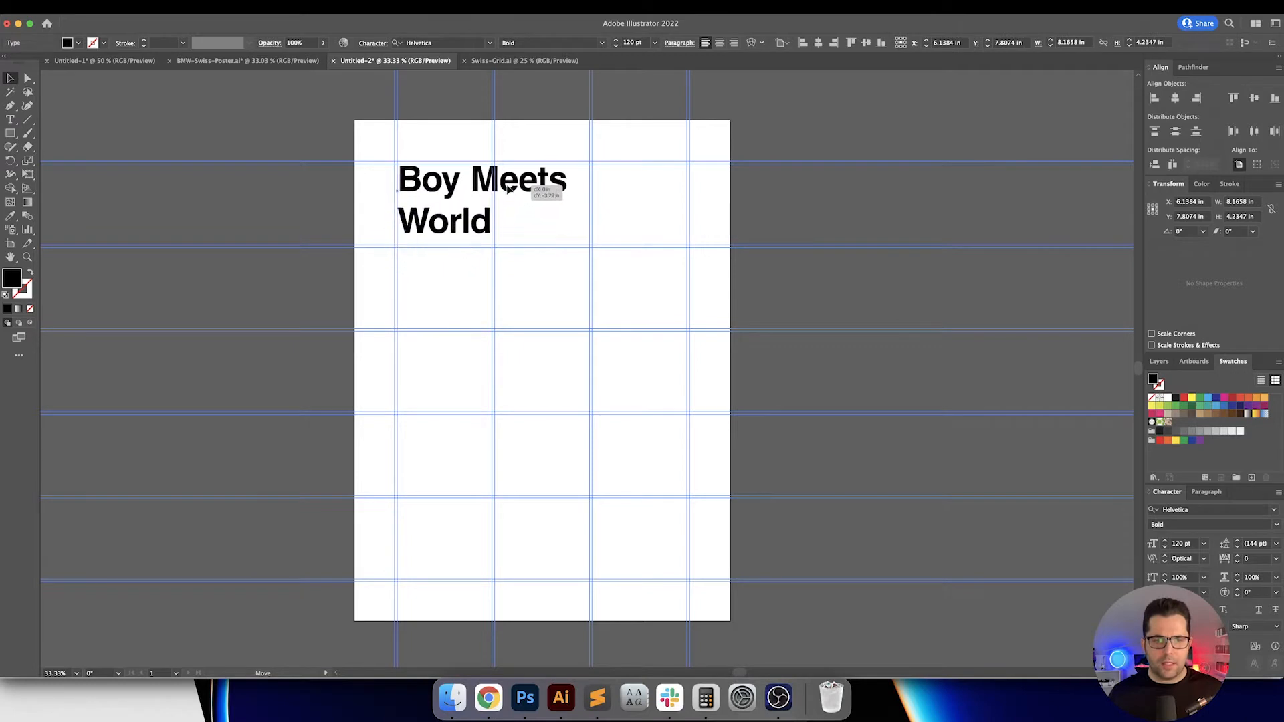
click(563, 222)
scroll(561, 223, right, 1)
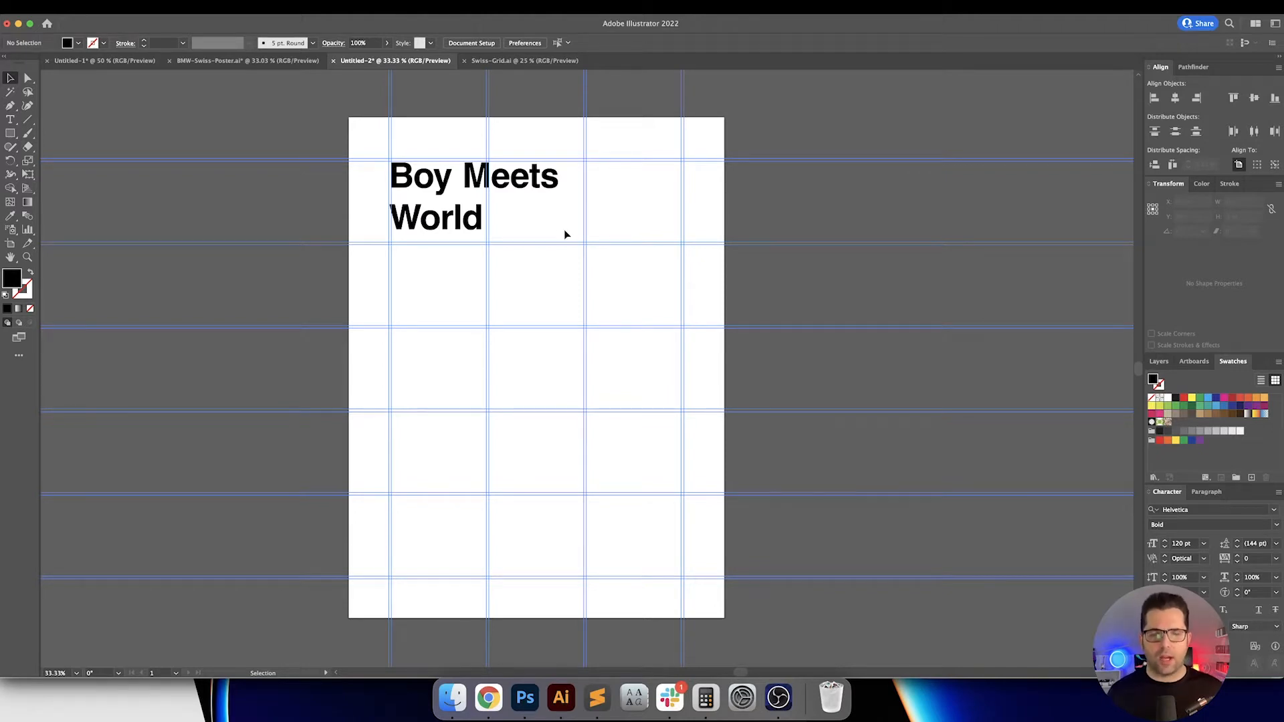
key(space)
drag(556, 284, 560, 287)
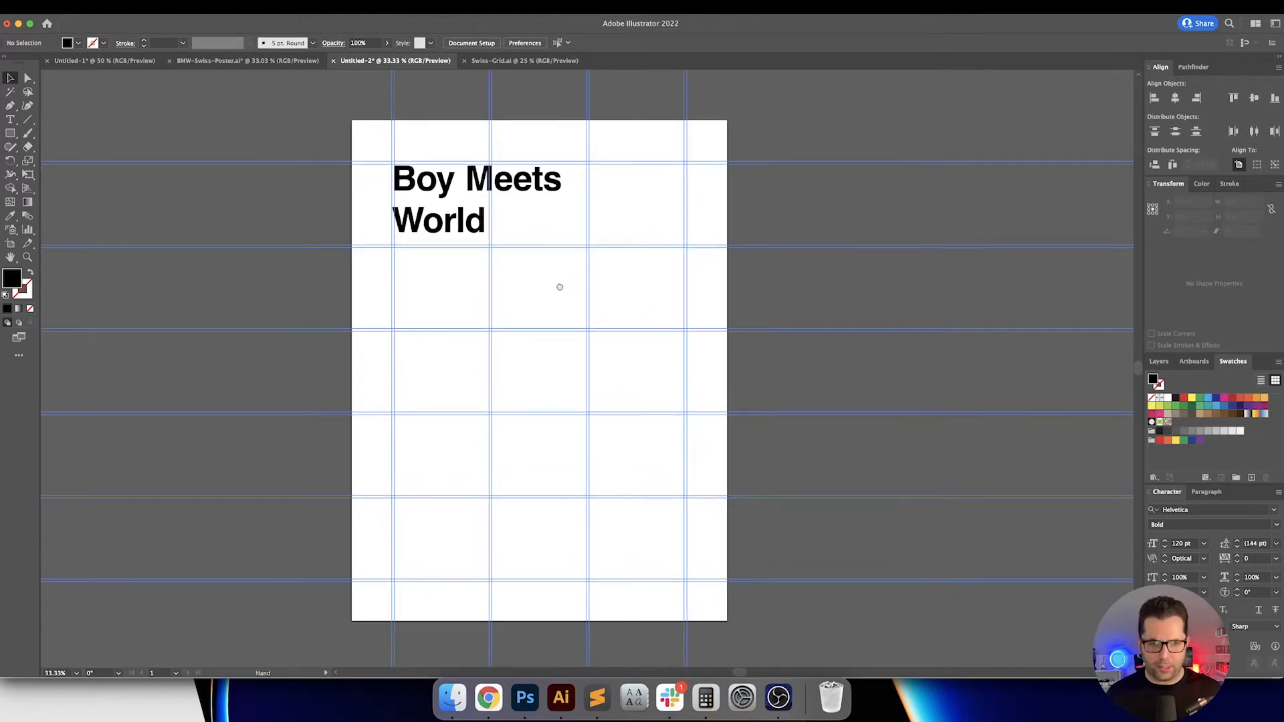
Step: Draw a circle about 6.17 in wide near the page's middle with a black stroke and no fill, and hide the guides
click(10, 133)
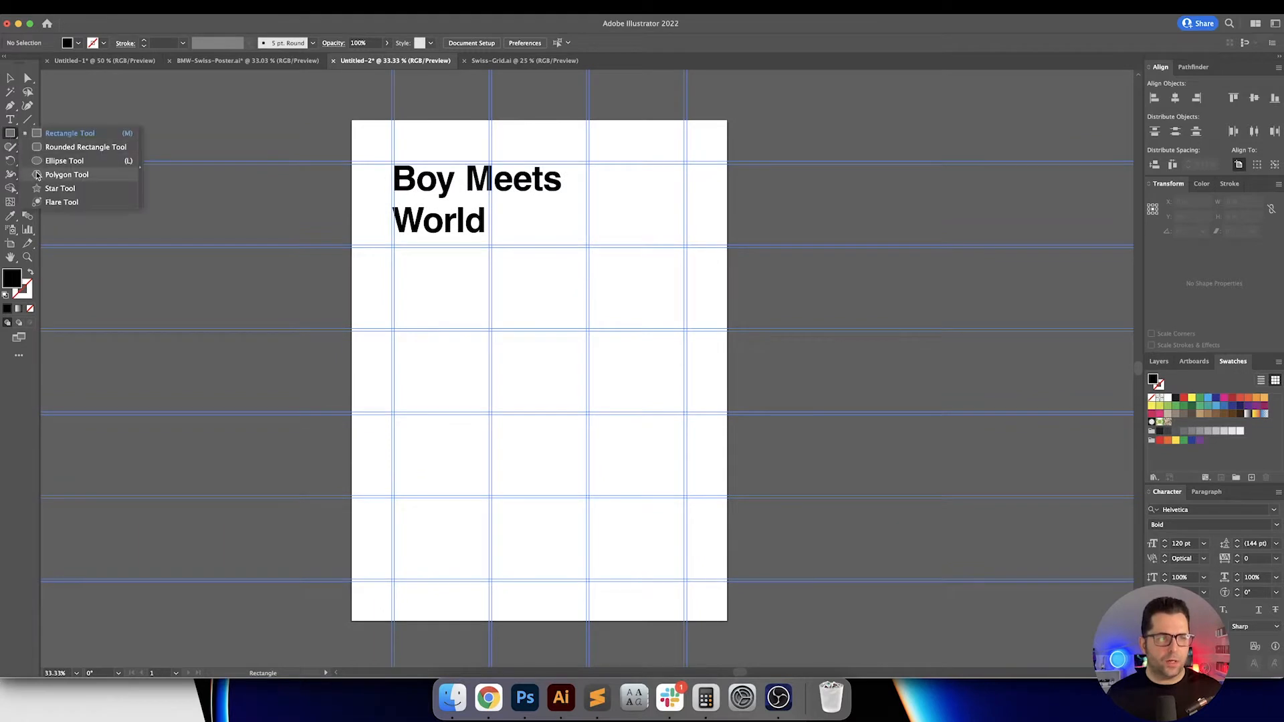
click(42, 161)
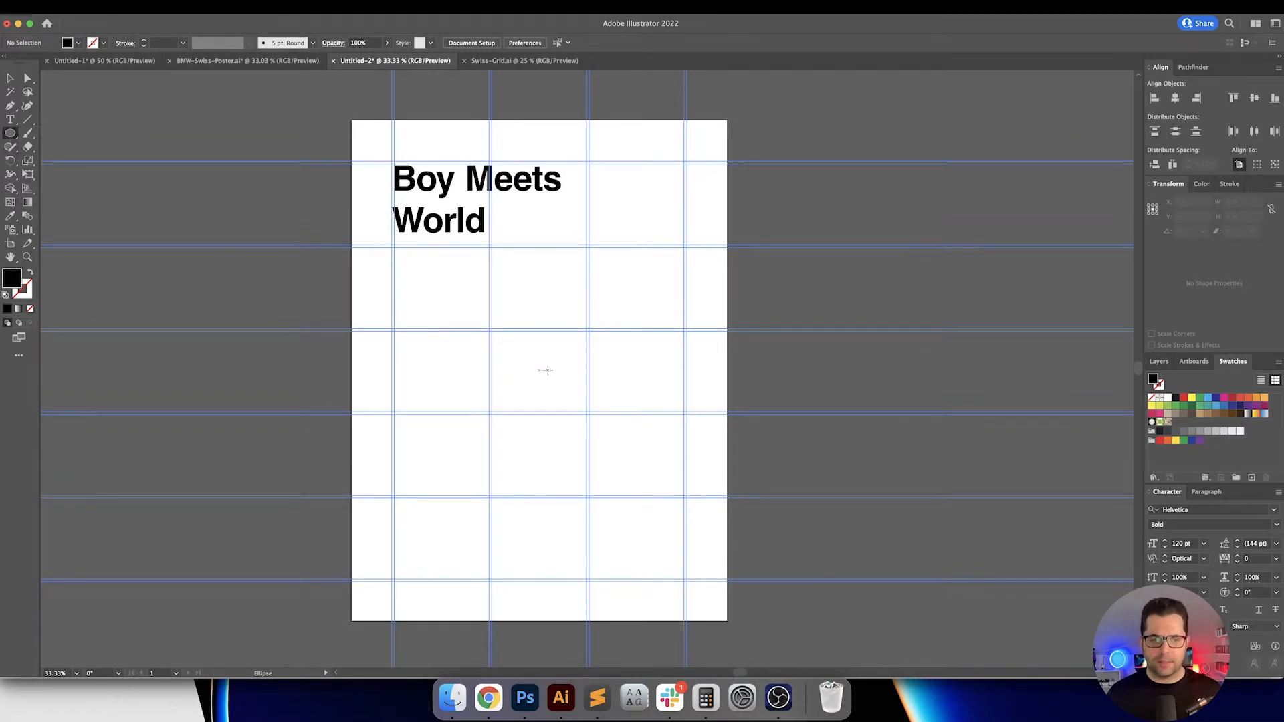
drag(547, 369, 613, 413)
key(shift+x)
key(v)
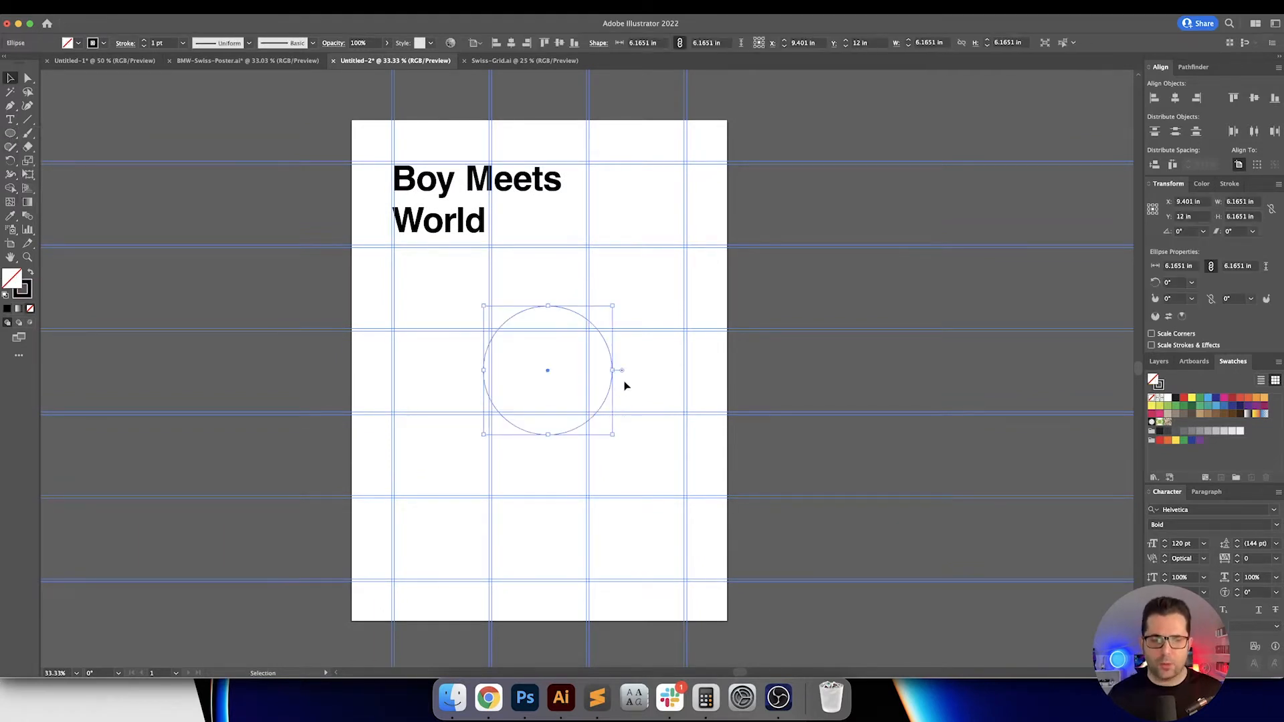
click(615, 341)
key(super+semicolon)
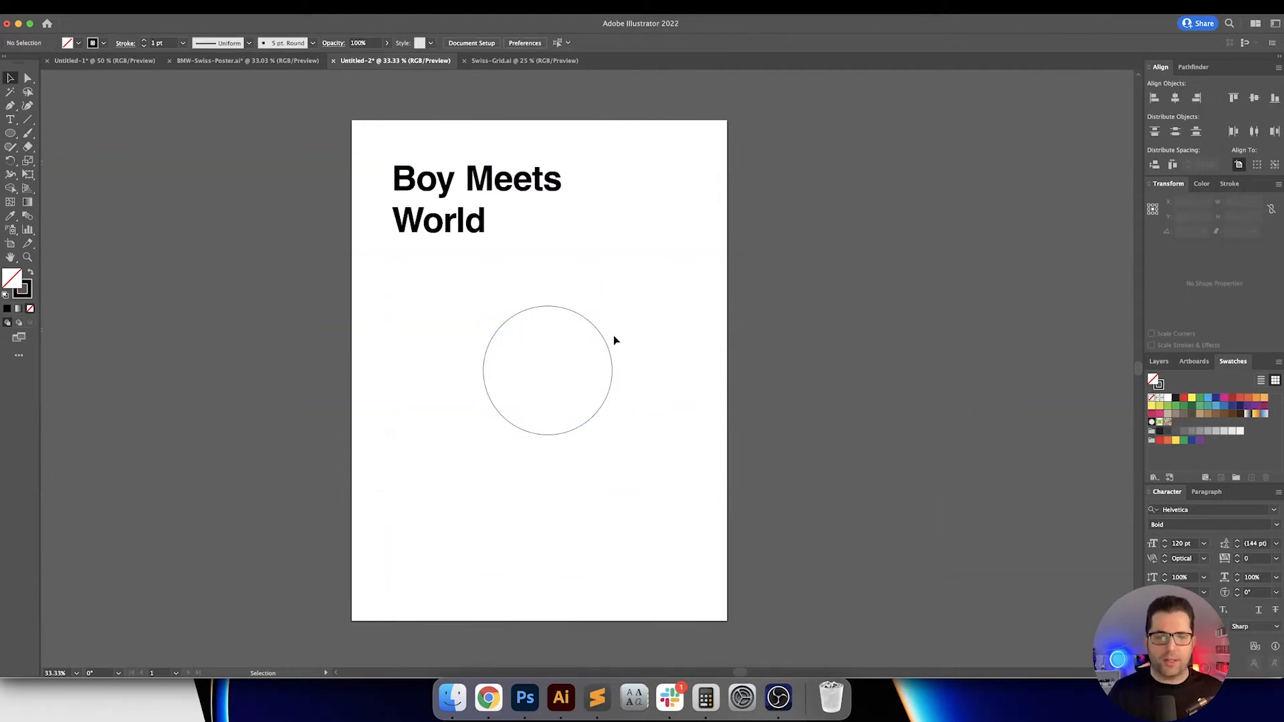
Step: Set the circle's stroke weight to 20 pt
drag(621, 331, 558, 383)
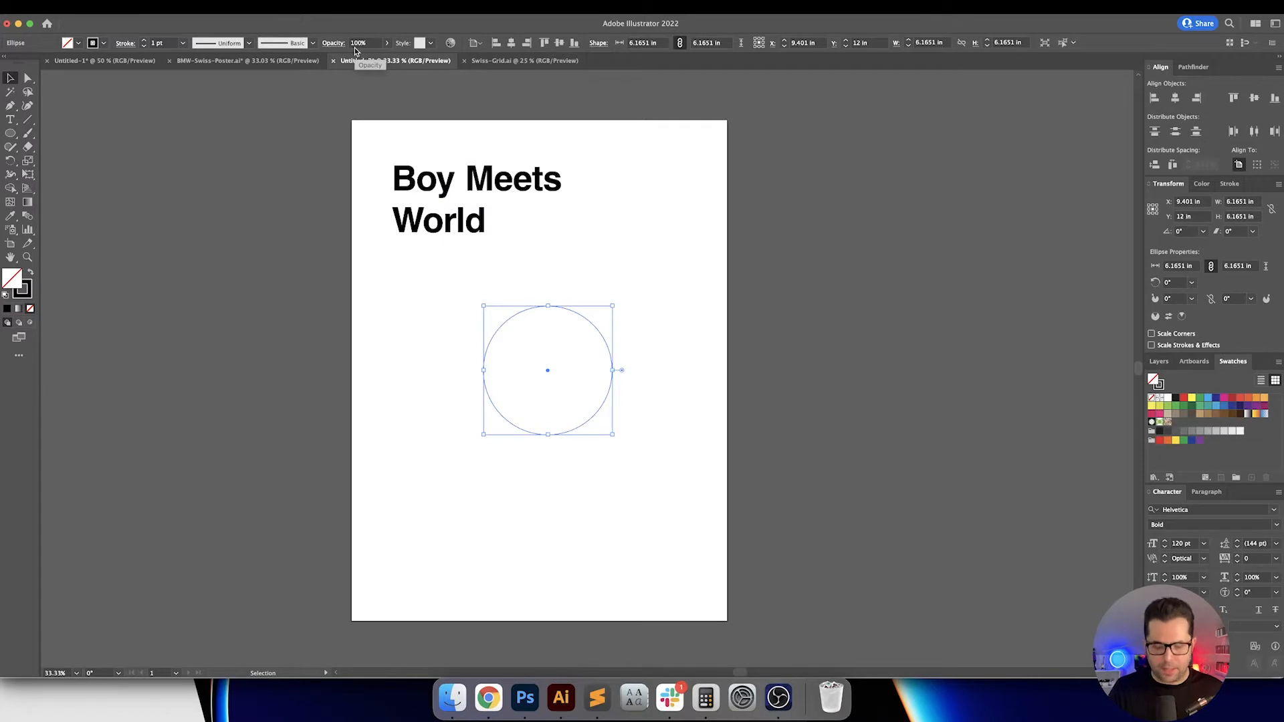
key(super+0)
click(160, 43)
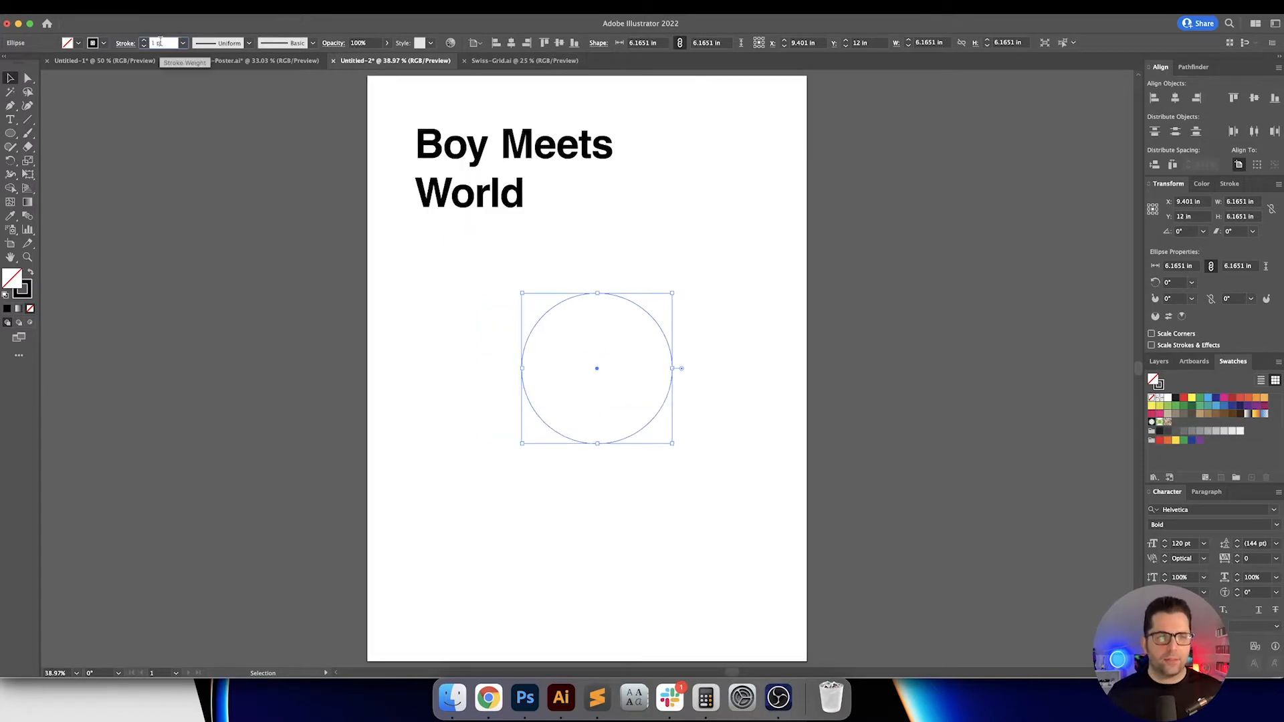
key(shift+Up)
key(shift+Up)
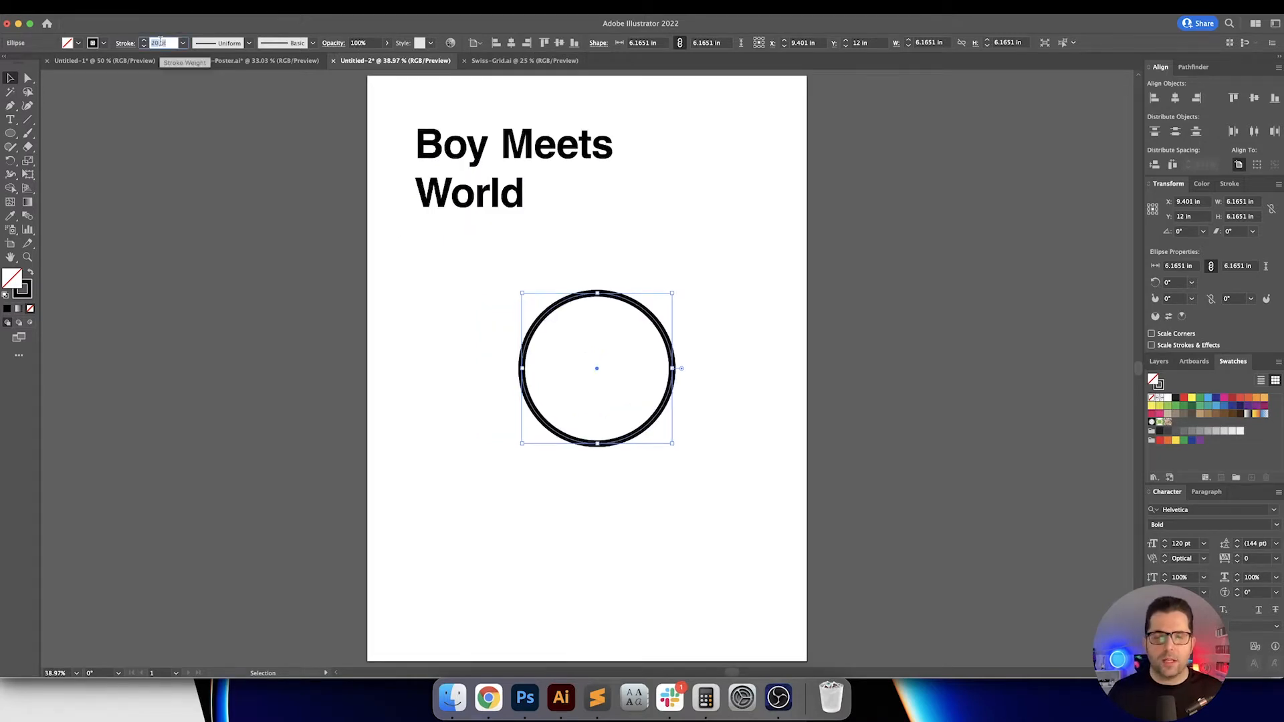
key(Return)
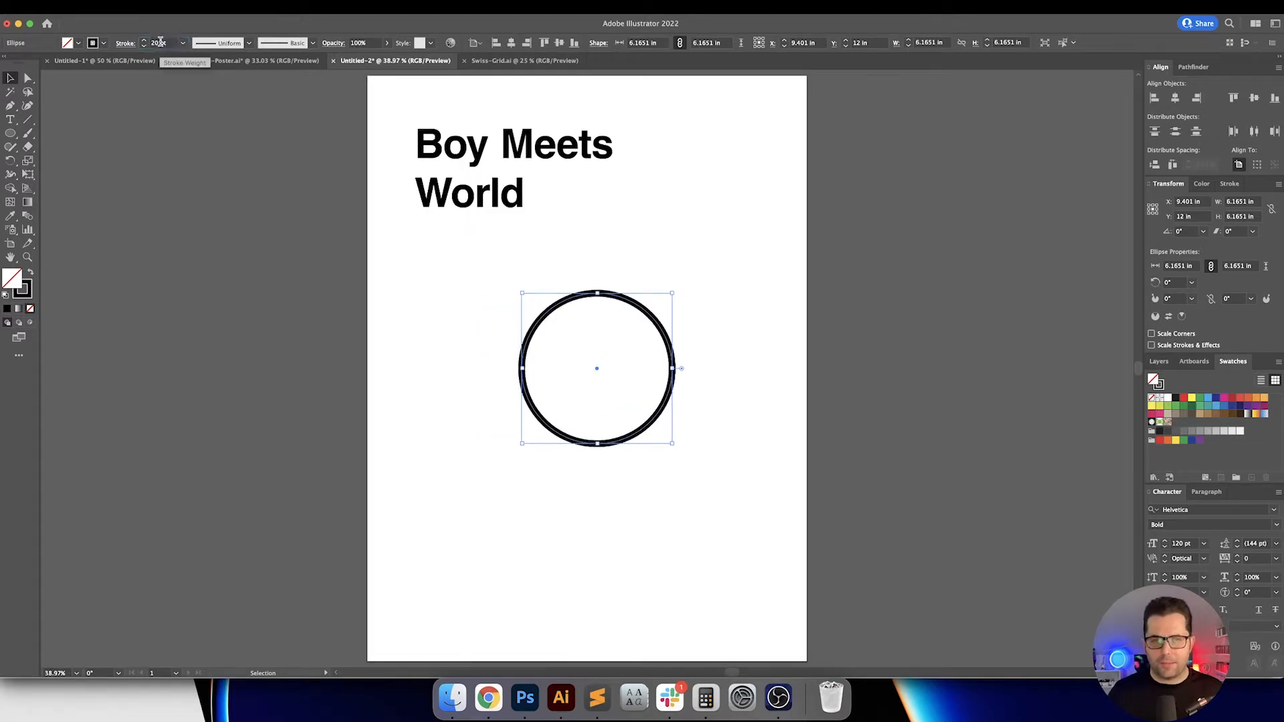
click(659, 240)
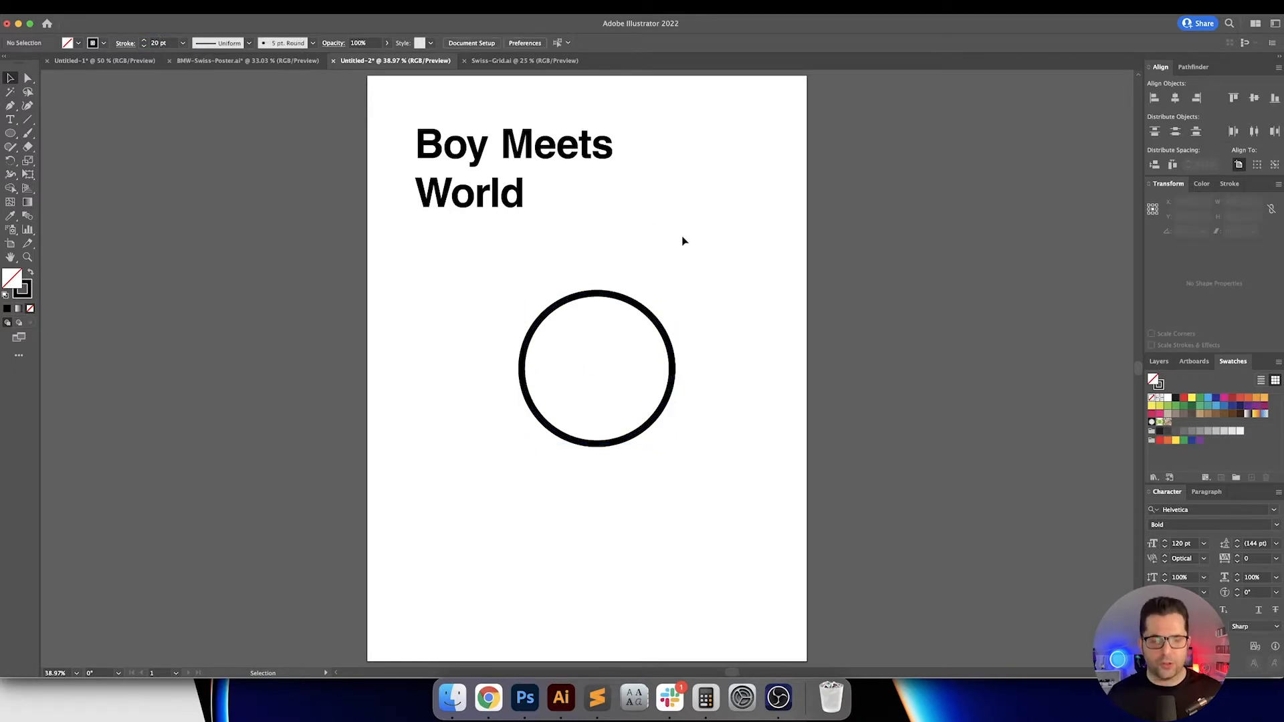
drag(587, 351, 587, 351)
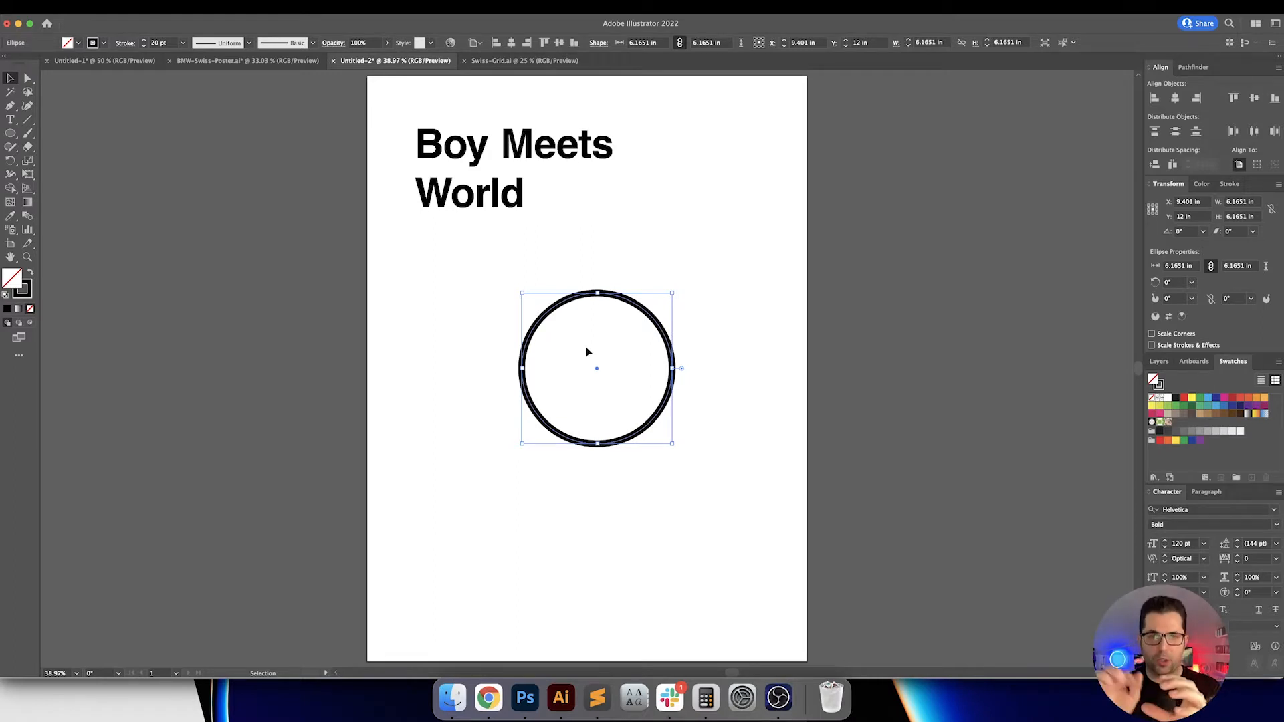
click(694, 319)
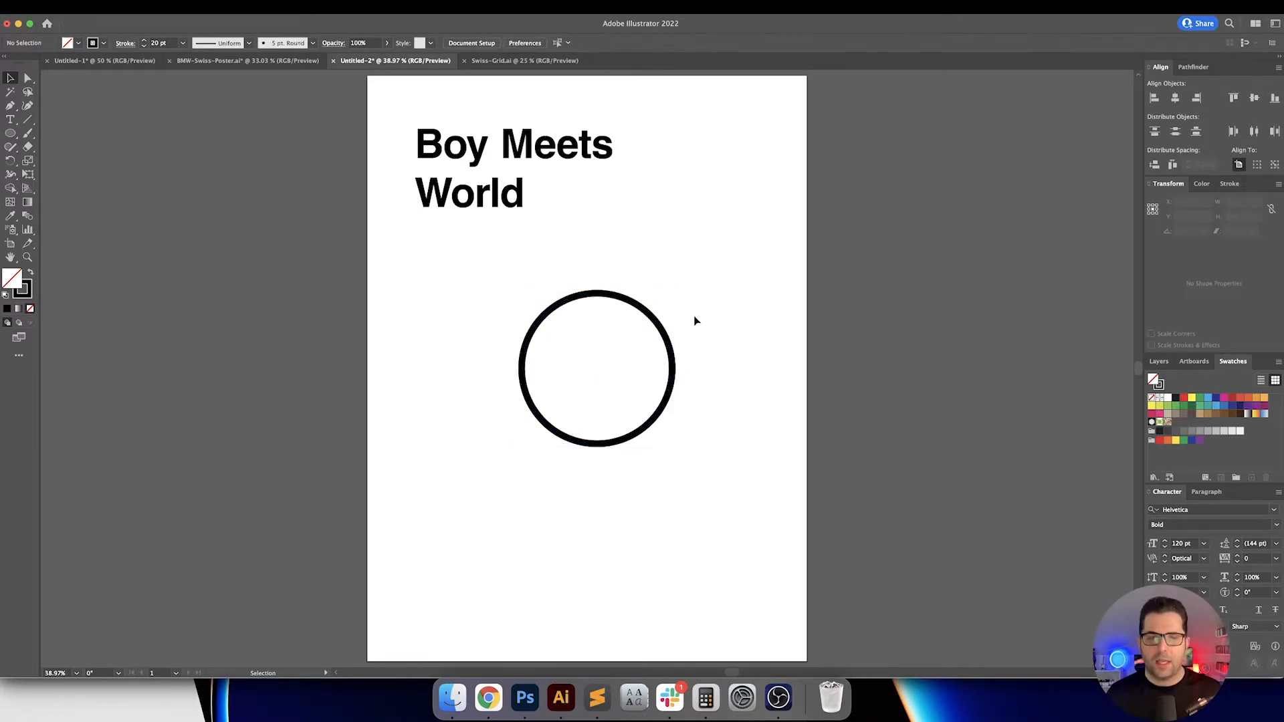
Step: Thicken the circle's stroke weight to 40 pt
click(649, 321)
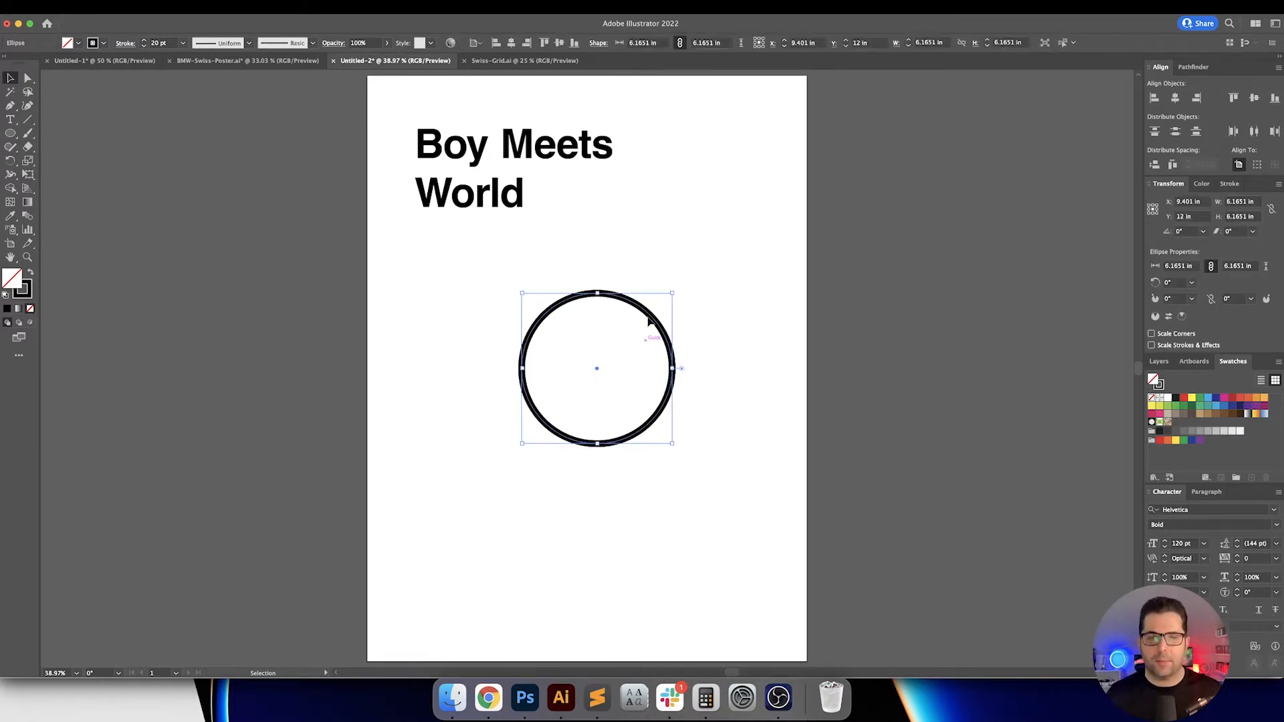
click(161, 42)
text(30)
key(Return)
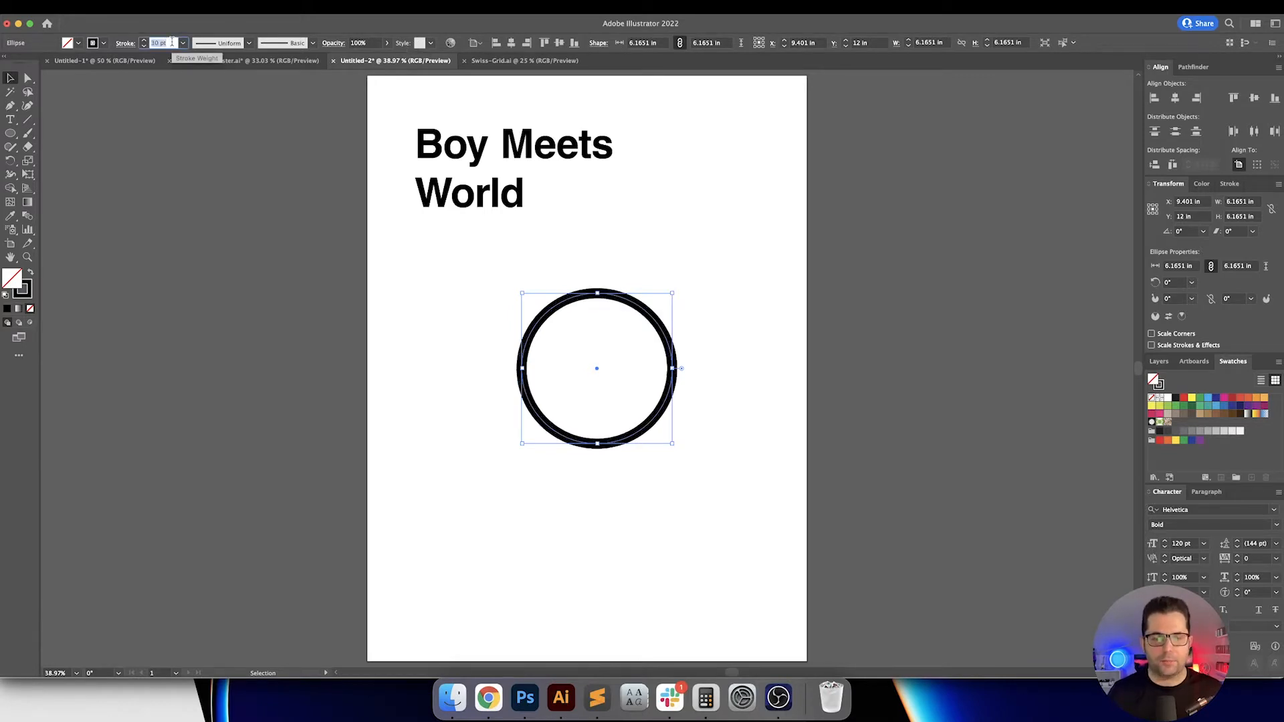
text(40)
key(Return)
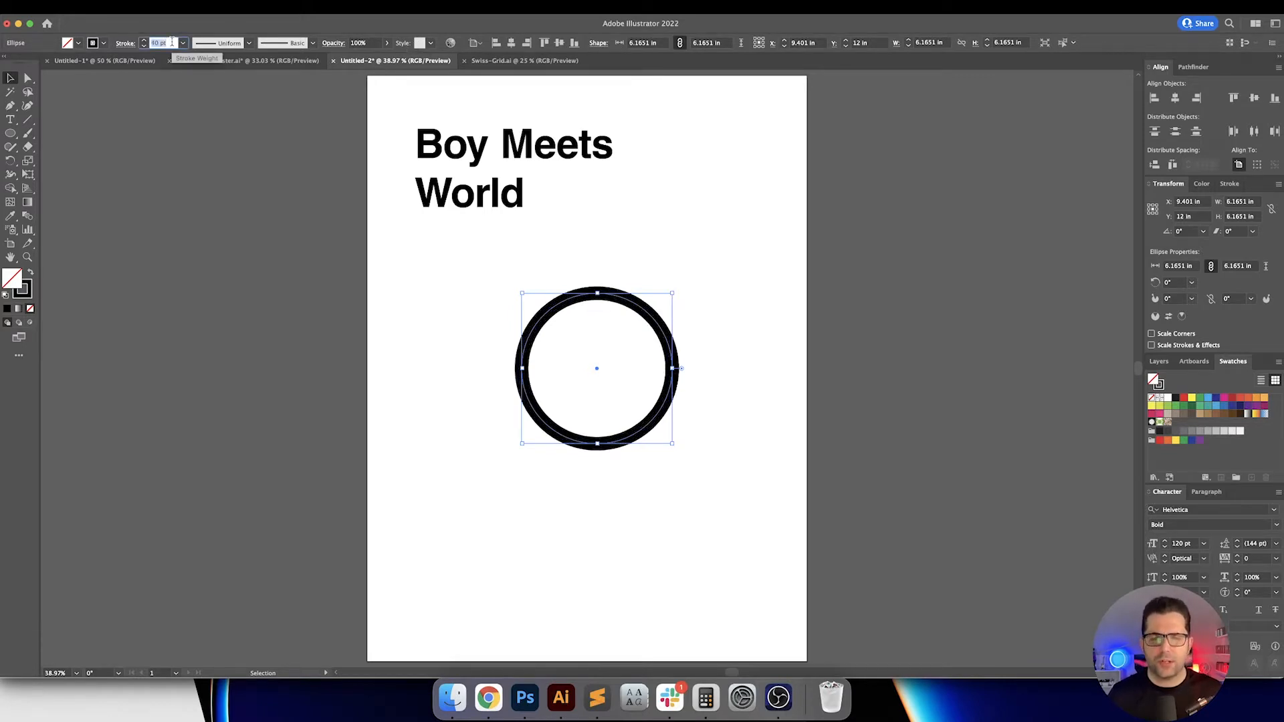
key(shift+Down)
key(shift+Up)
key(Return)
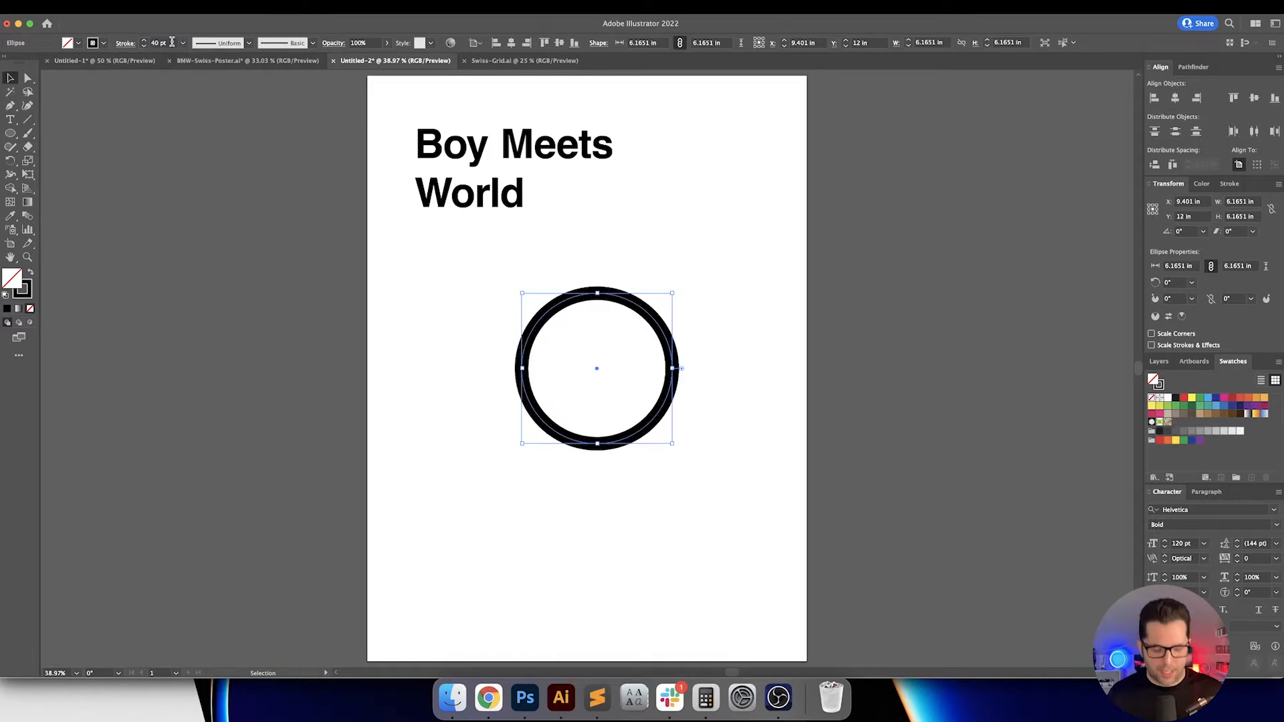
click(690, 276)
Step: Center the circle horizontally on the artboard
drag(712, 270, 657, 272)
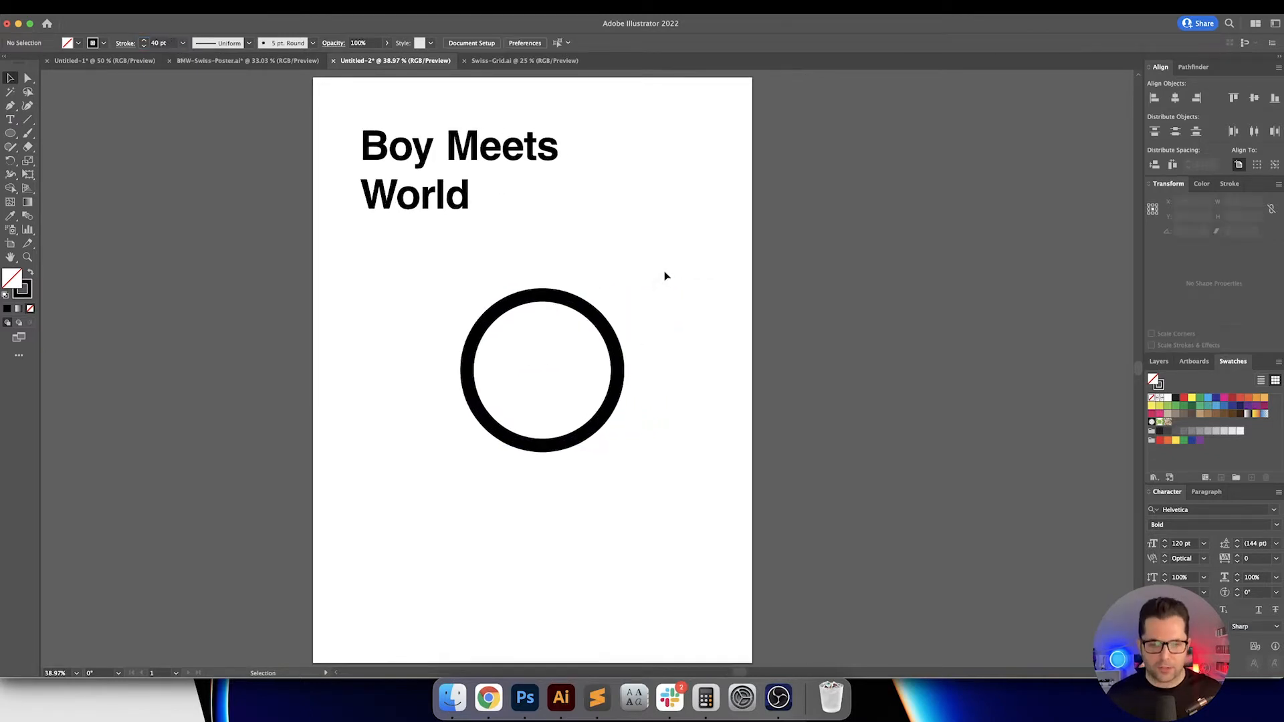
click(554, 296)
click(510, 44)
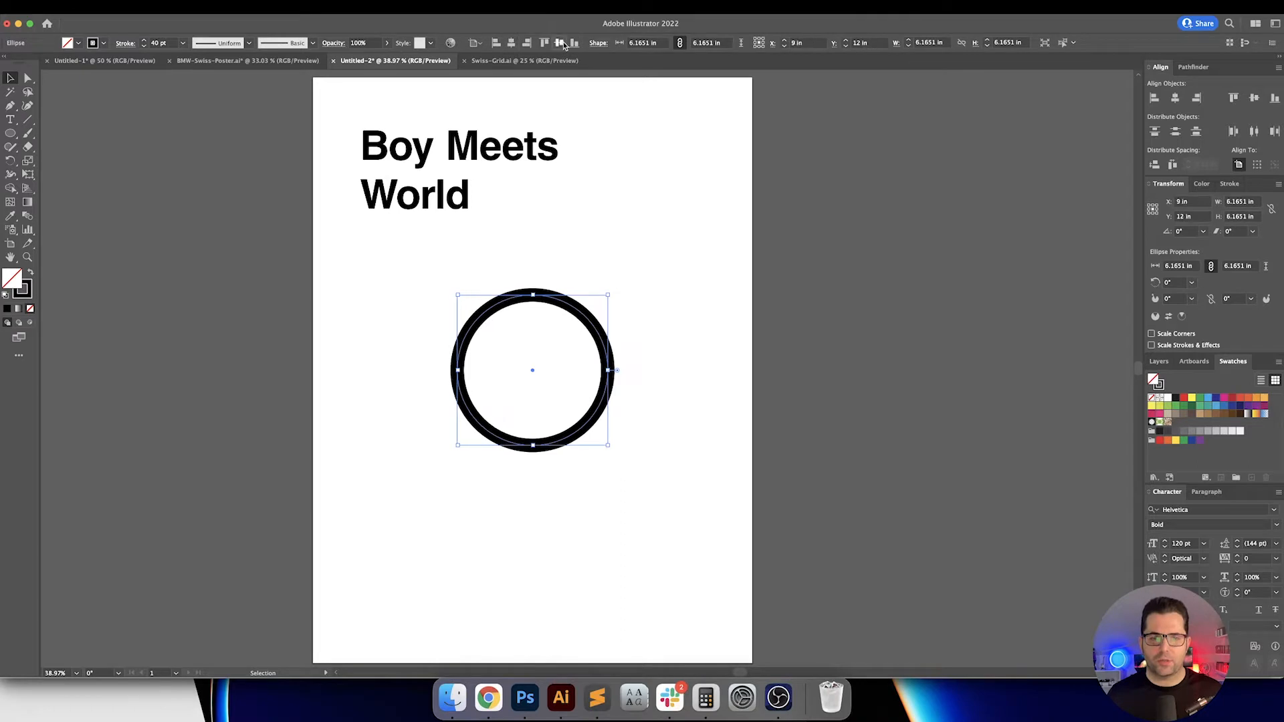
click(690, 307)
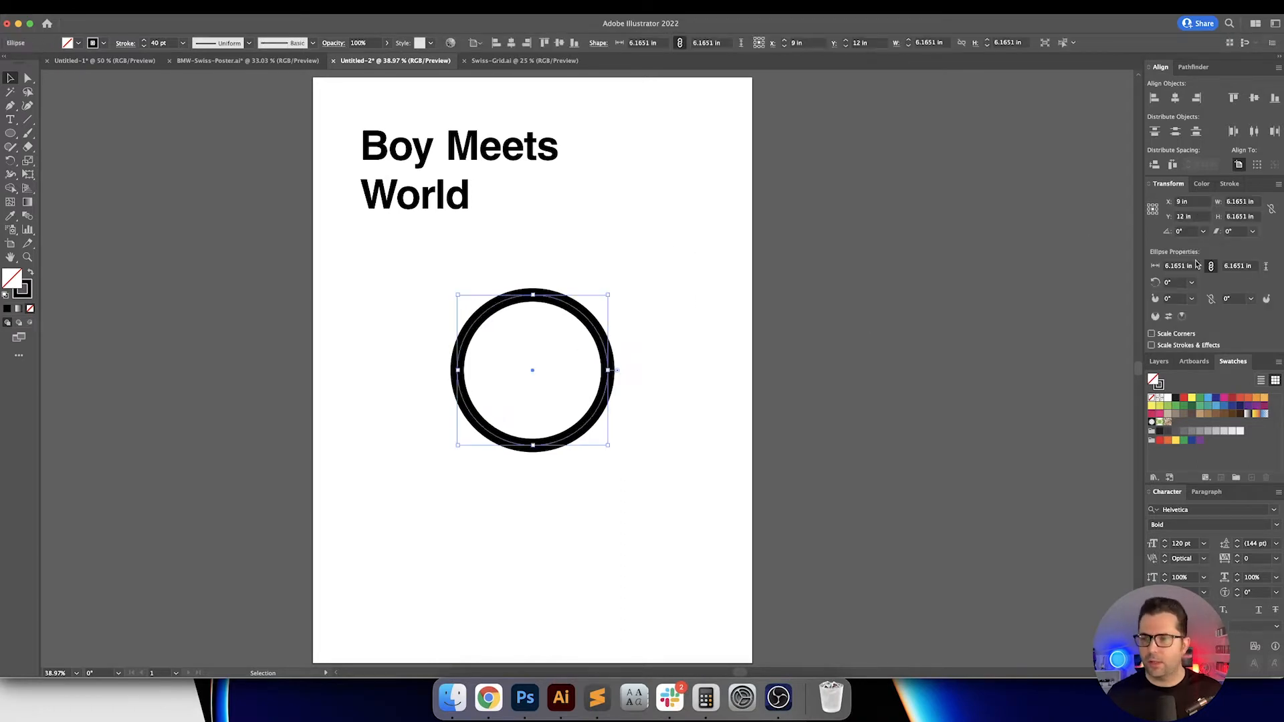
Step: Lock the circle's width and height proportions and set its height to 5.25 in
click(1271, 210)
click(1246, 216)
text(5.25)
key(Return)
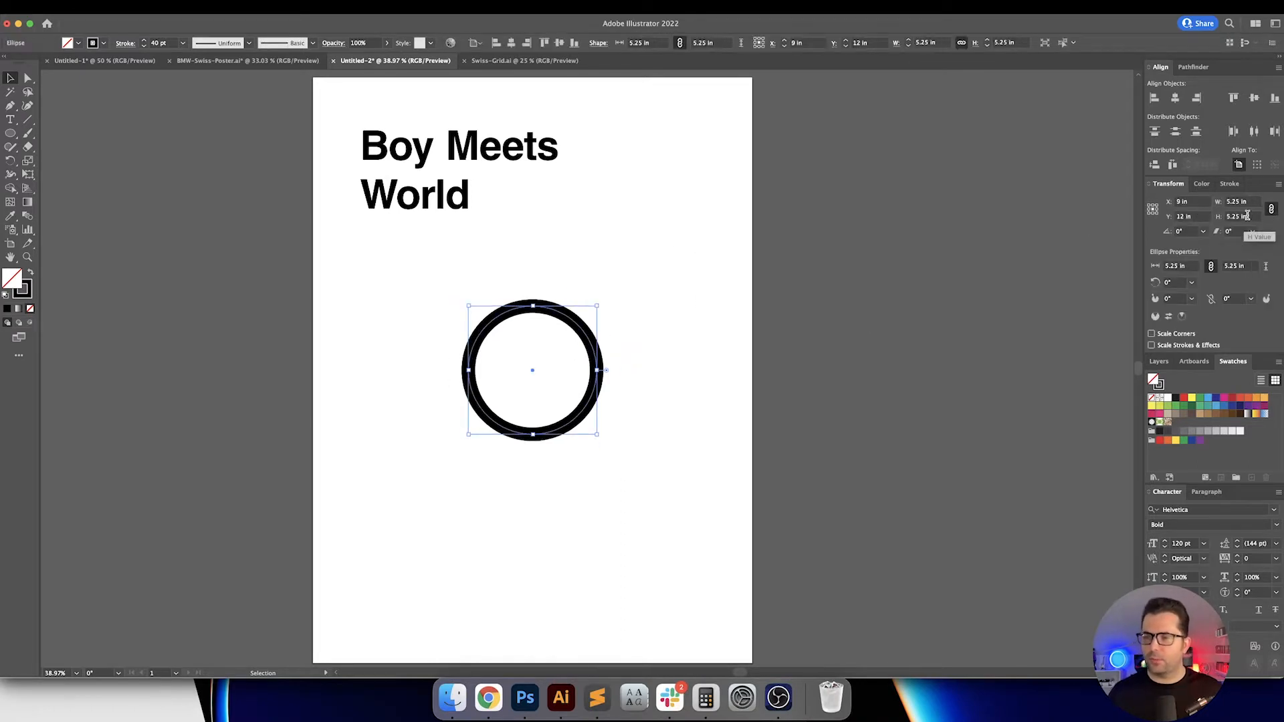
Step: Set the proportionally locked circle's width and height to 6 in
text(6)
key(Return)
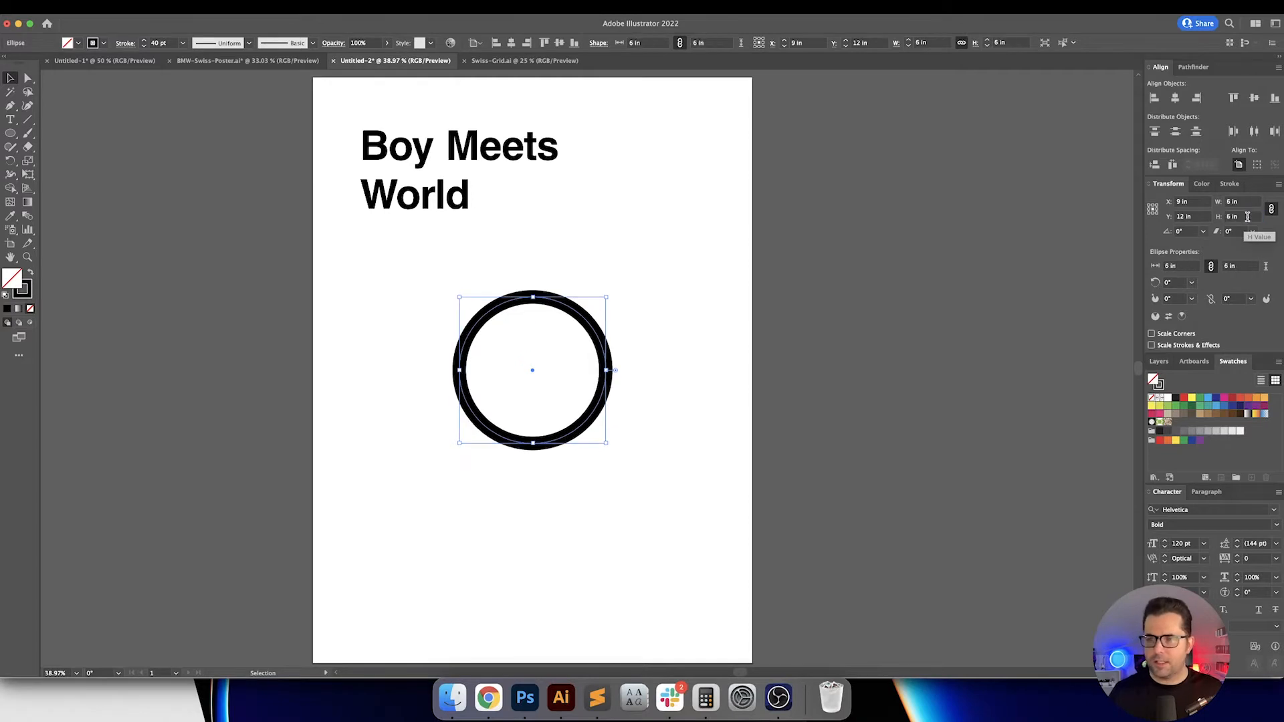
click(672, 359)
Step: Duplicate the circle diagonally toward the artboard's lower-right area
drag(672, 360, 675, 321)
scroll(620, 373, up, 2)
drag(628, 362, 828, 596)
Step: Using the original circle as the key object, distribute the two circles with 0 in spacing horizontally and vertically
shift+click(586, 428)
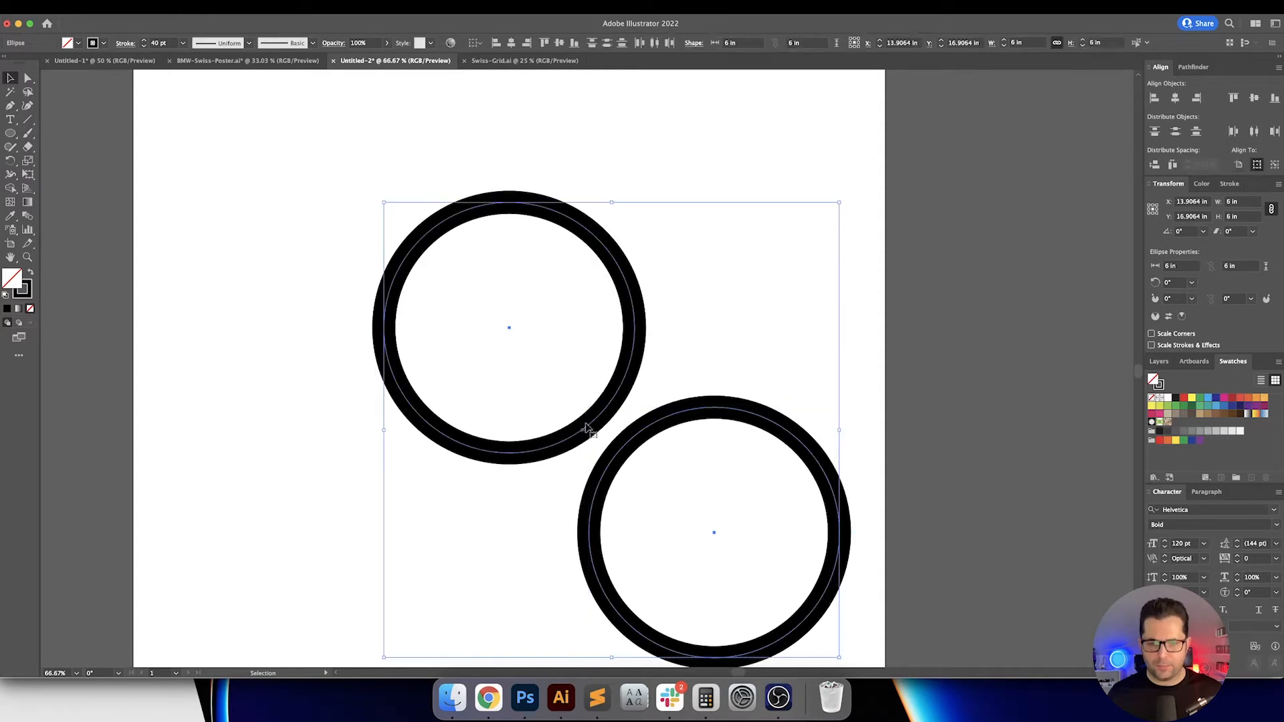
click(634, 366)
triple_click(1203, 165)
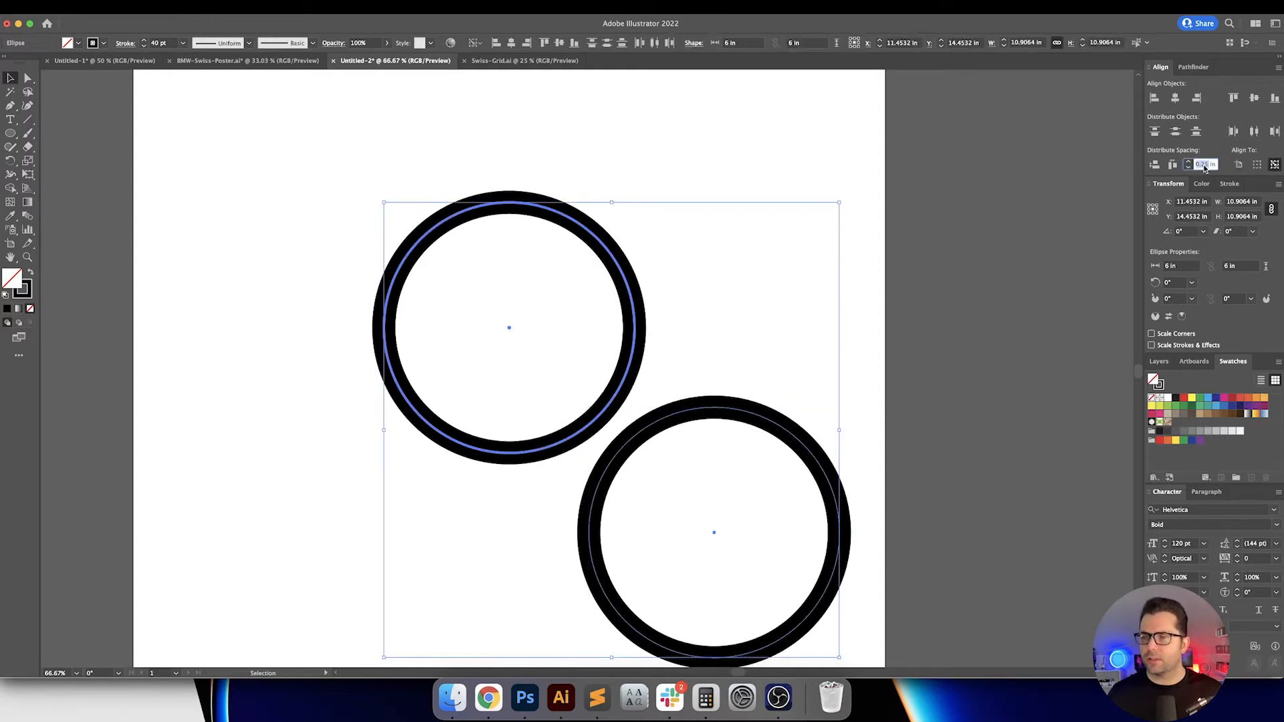
text(0)
key(Return)
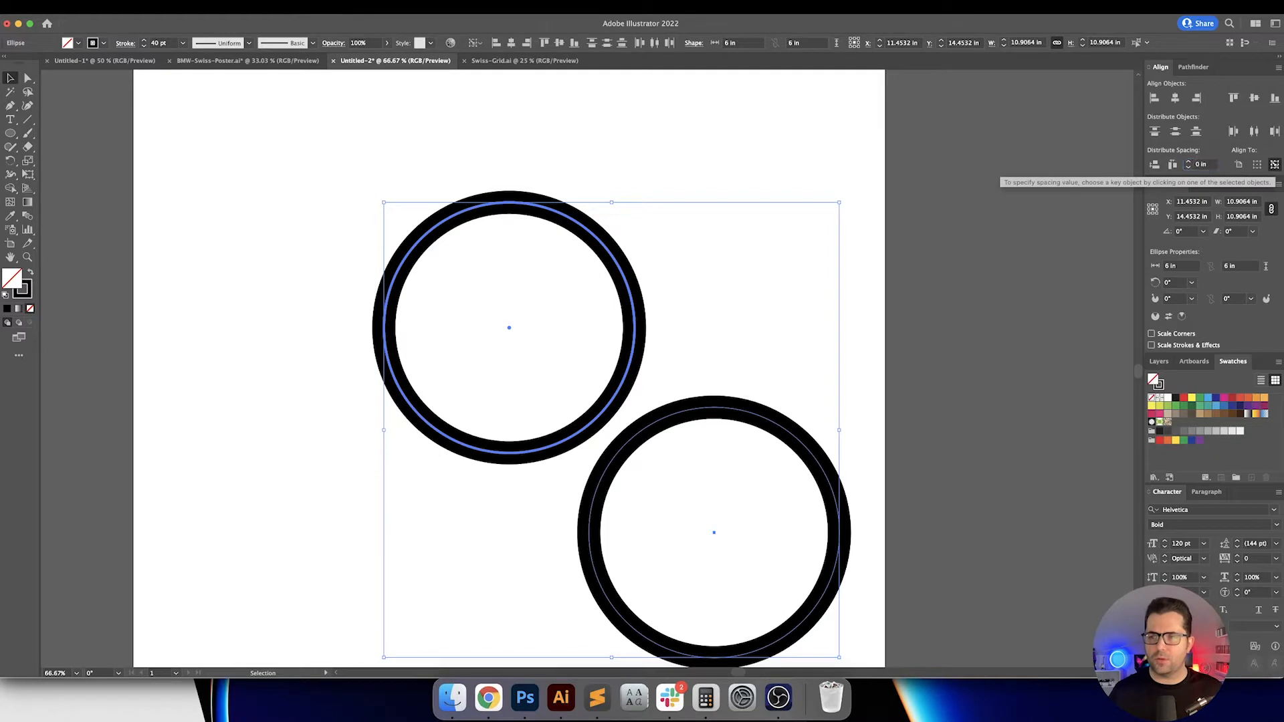
click(1154, 165)
click(1172, 165)
click(950, 297)
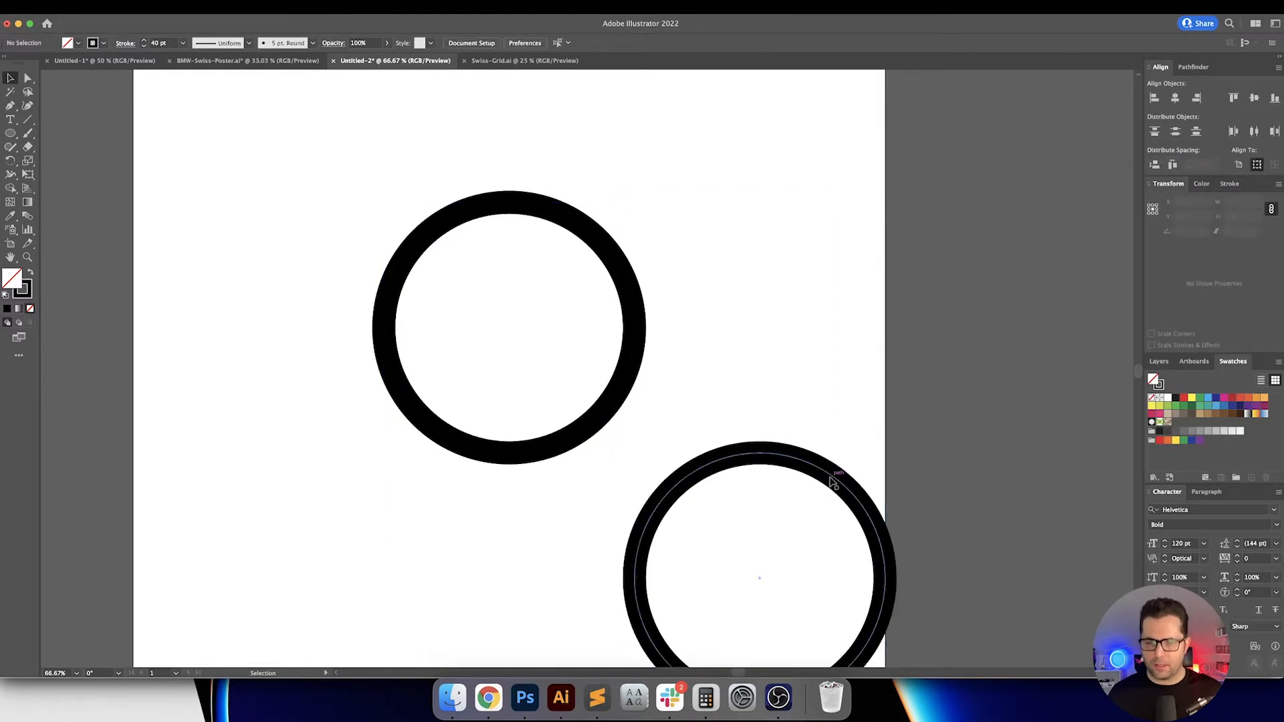
Step: Move the lower-right circle by -3 in horizontally and -3 in vertically so it overlaps the central circle
click(833, 483)
key(Return)
key(Tab)
text(-1)
key(Tab)
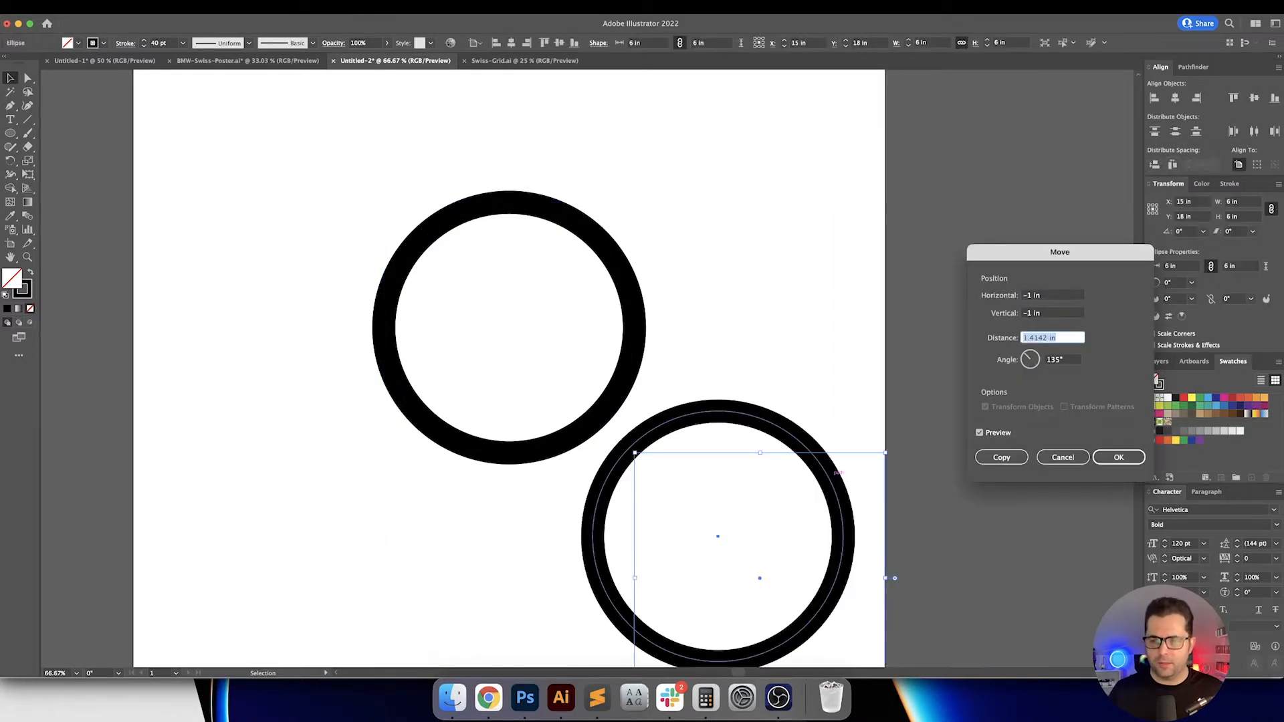
key(shift+Tab)
key(shift+Tab)
key(Down)
key(Tab)
key(Down)
key(shift+Tab)
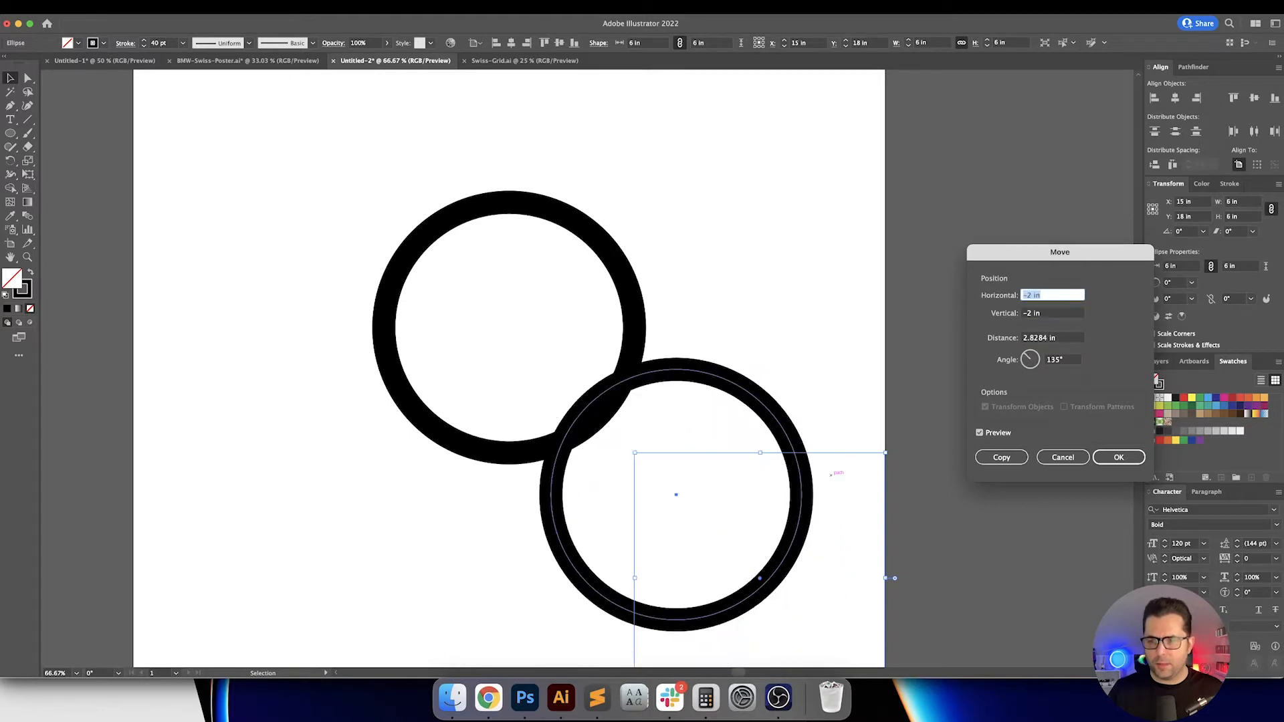
key(Down)
key(Tab)
key(Down)
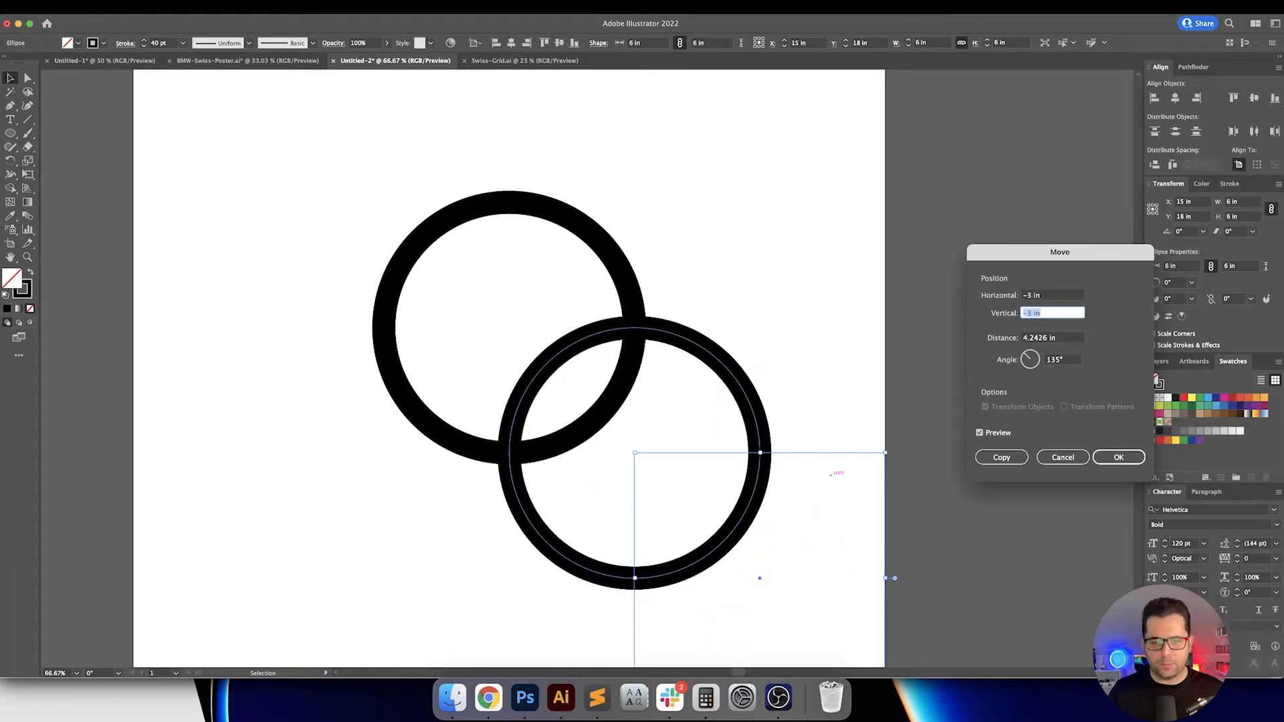
key(Return)
click(774, 384)
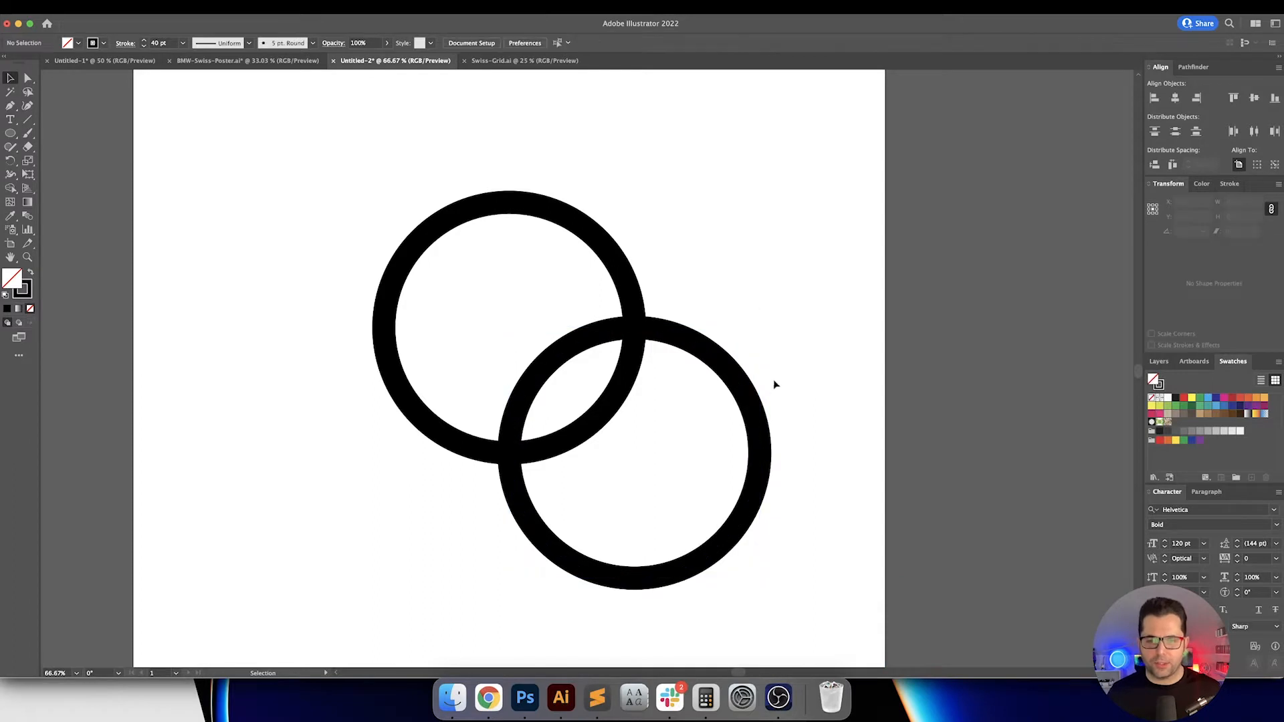
Step: Duplicate the central circle toward the upper left and space the copy 0 in from it horizontally and vertically
drag(775, 376, 419, 159)
shift+click(587, 261)
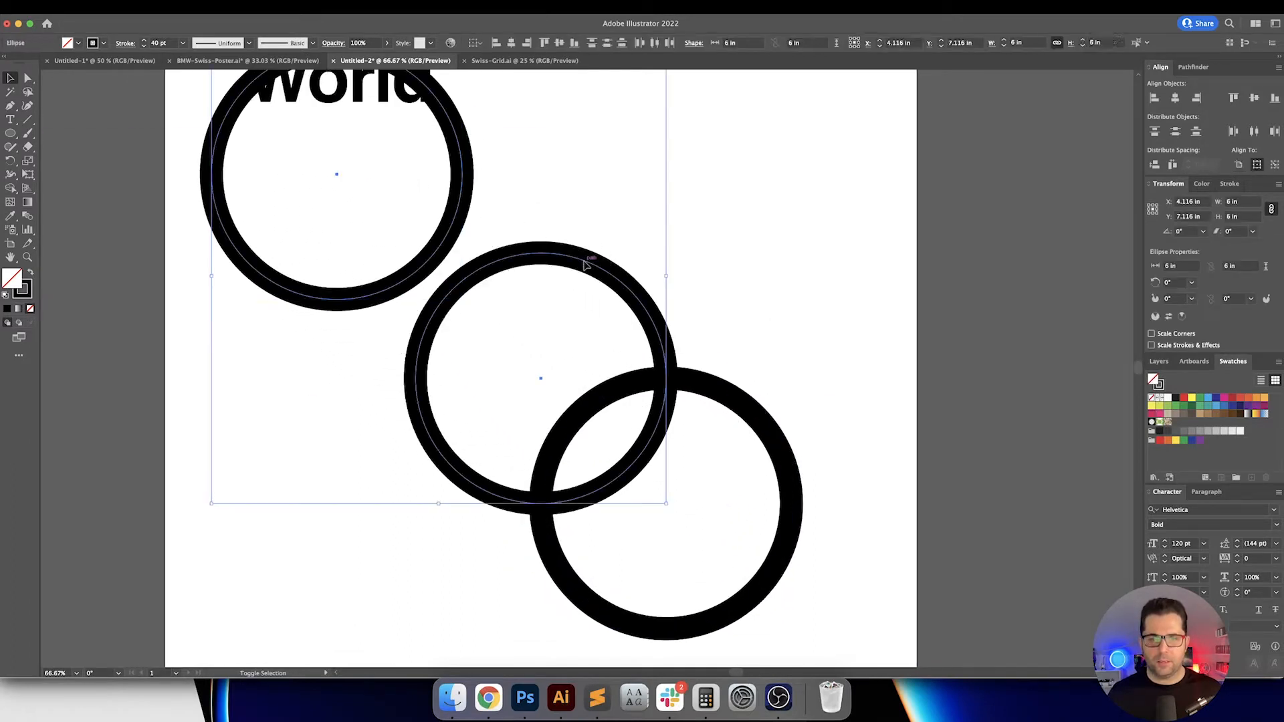
click(545, 256)
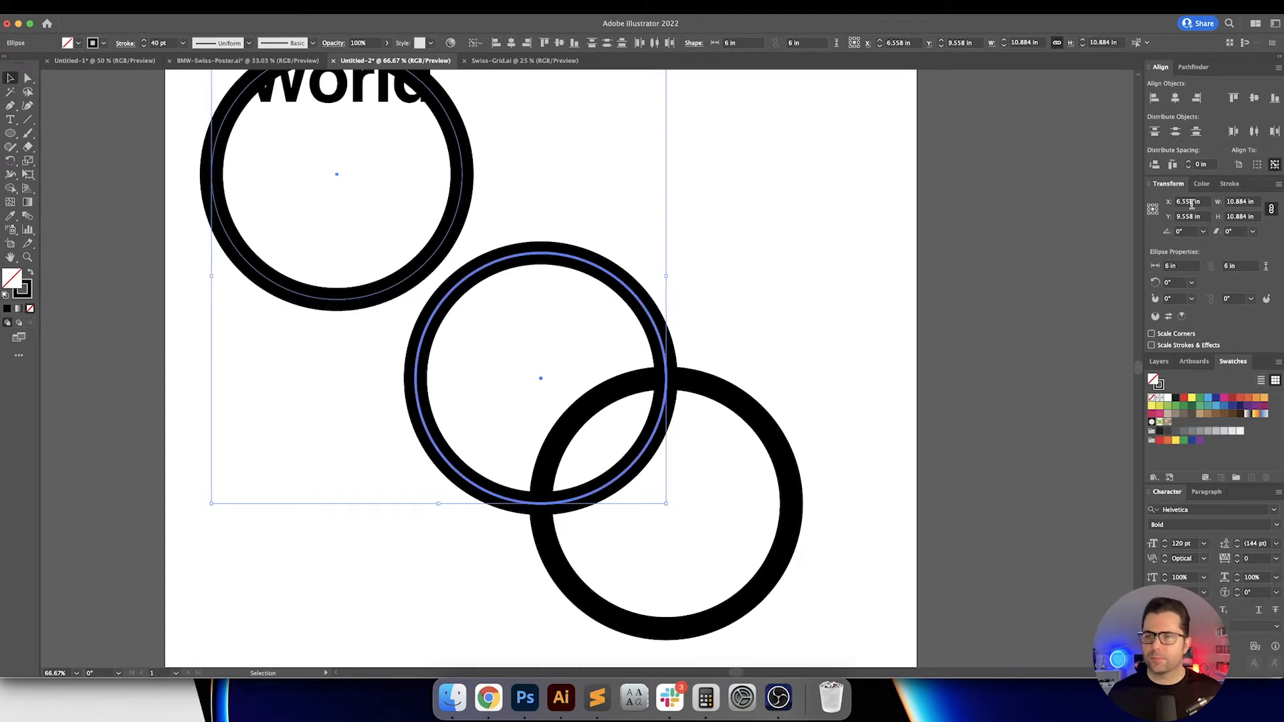
click(1154, 165)
click(1172, 165)
click(759, 218)
Step: Move the upper-left circle diagonally into the central circle, placing its center at X 6 in, Y 9 in
drag(481, 210, 337, 186)
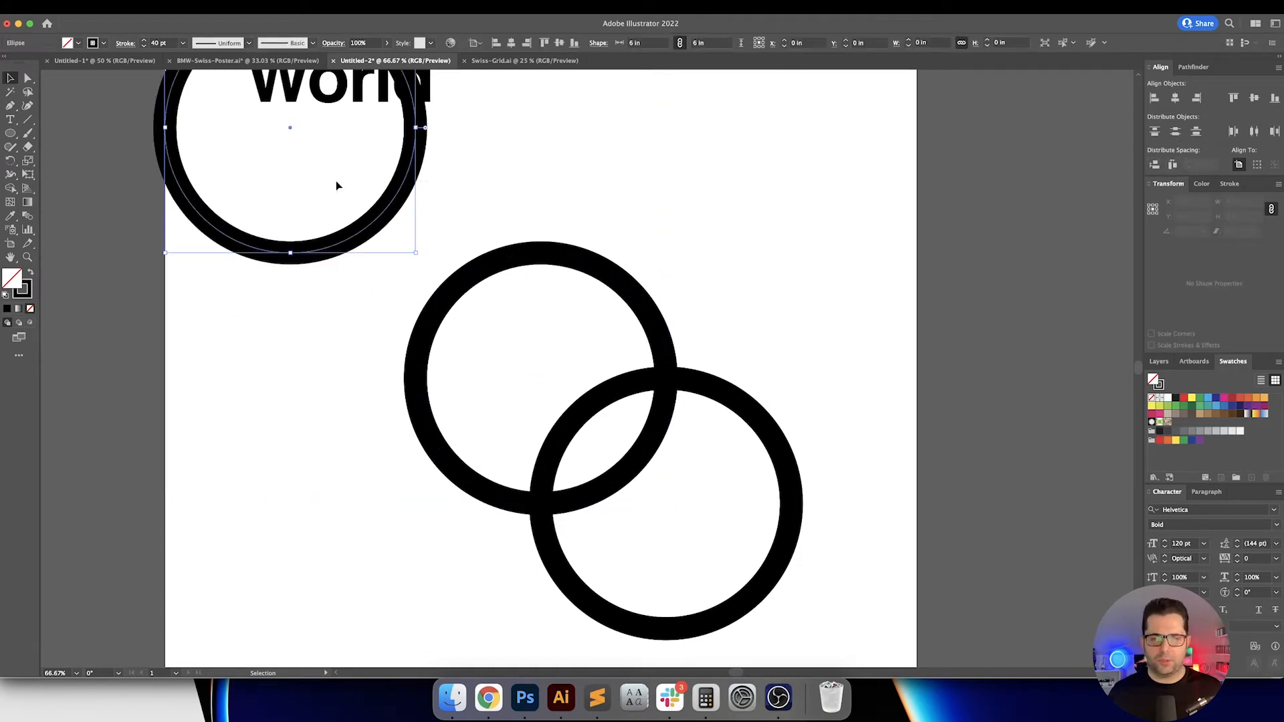
key(Return)
key(Return)
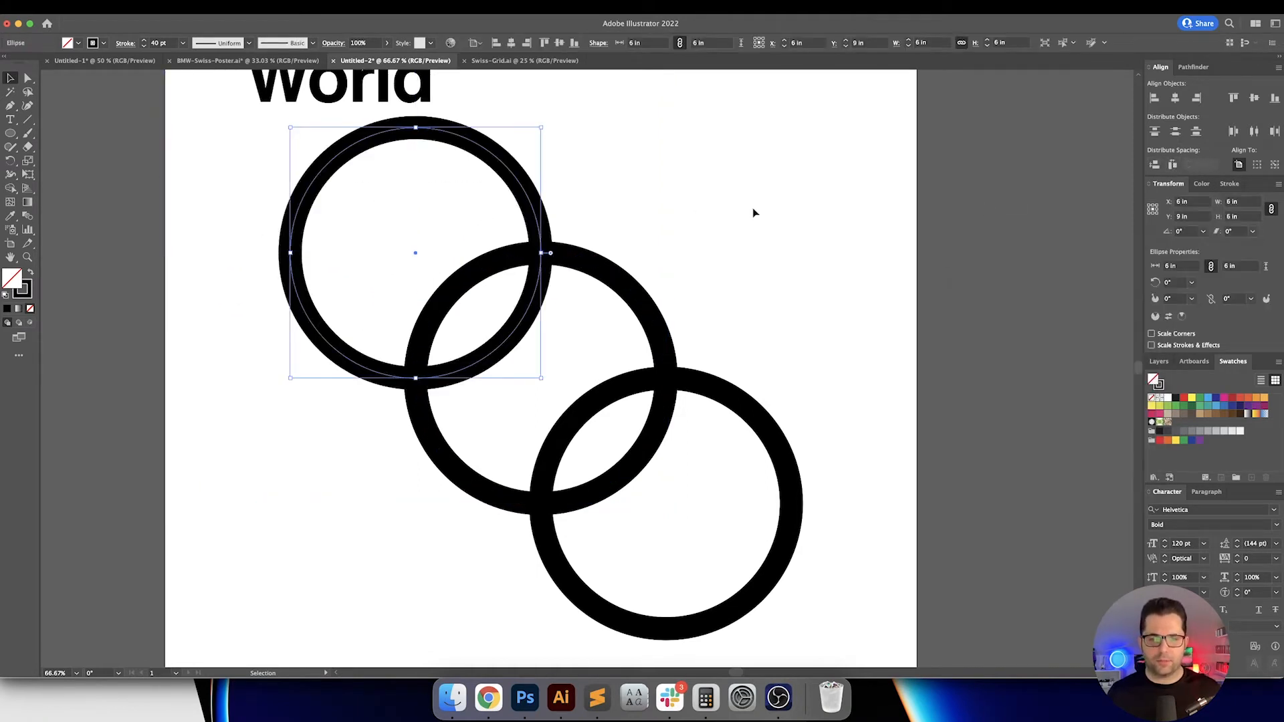
click(753, 212)
Step: Expand the strokes of all three circles into filled shapes
drag(215, 213, 740, 516)
click(134, 5)
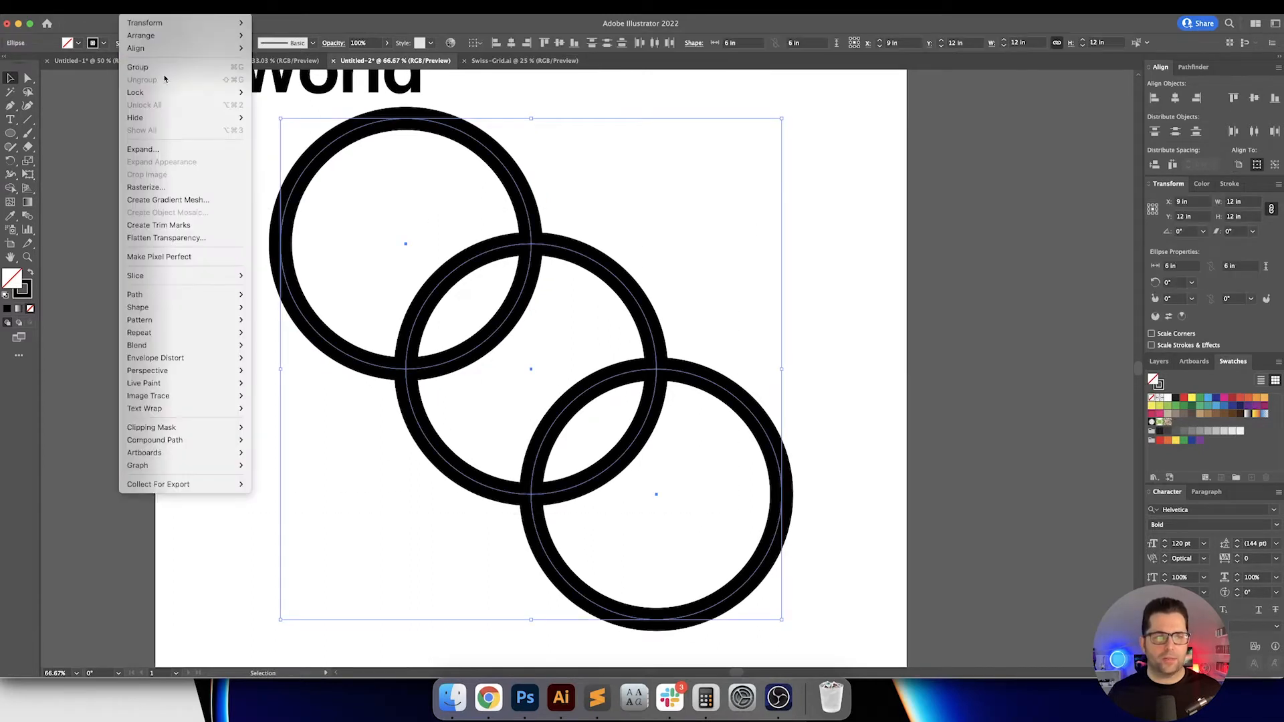
click(180, 150)
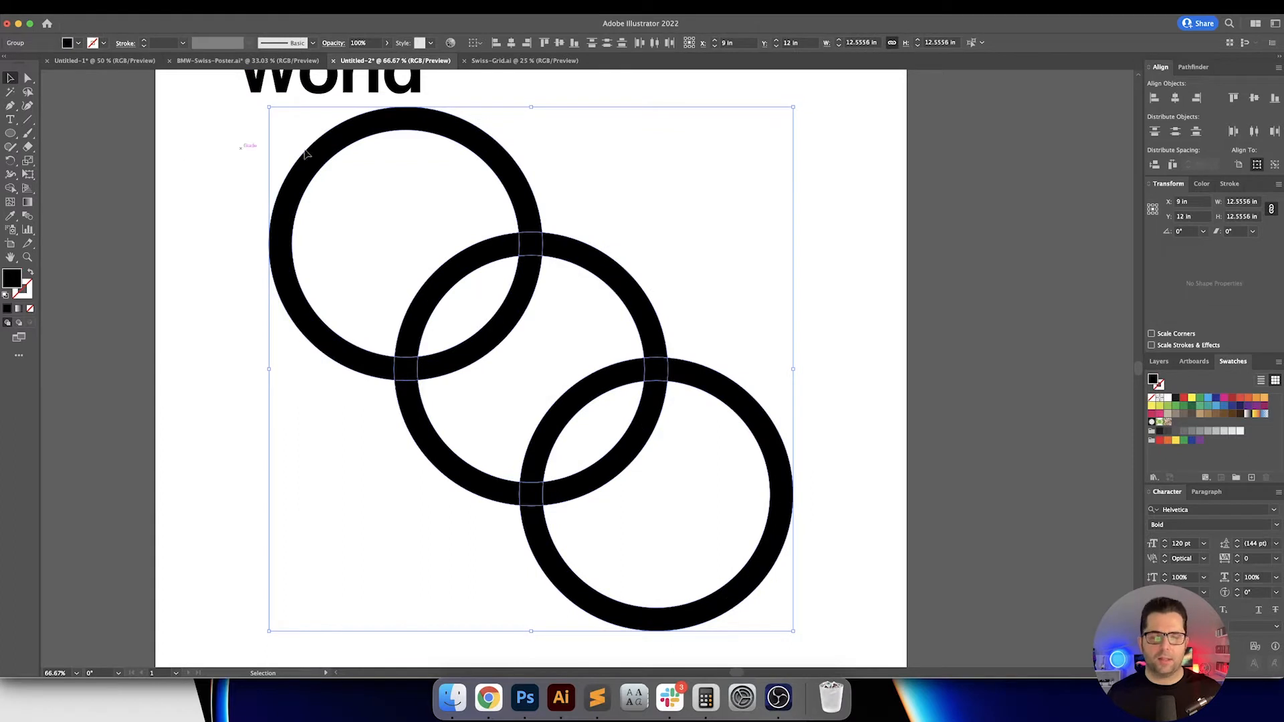
drag(1024, 282, 1036, 292)
click(1046, 287)
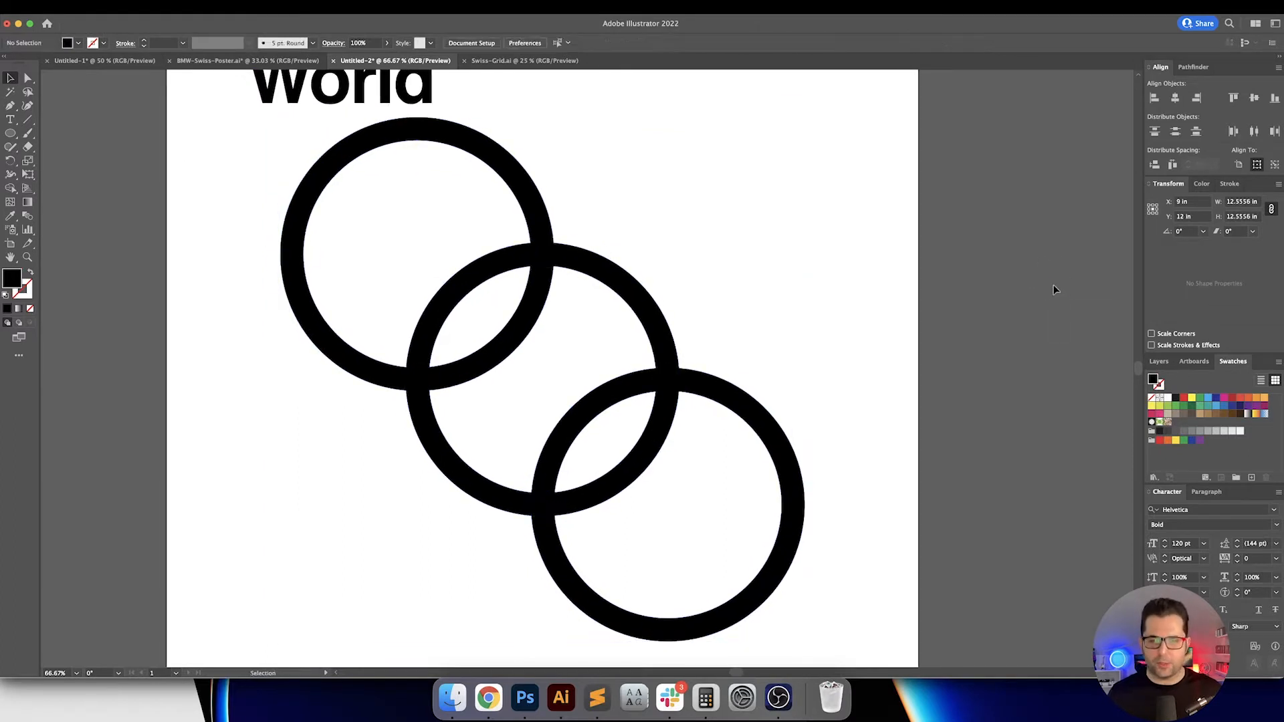
Step: Divide the three expanded rings into separate pieces where they overlap
click(1198, 73)
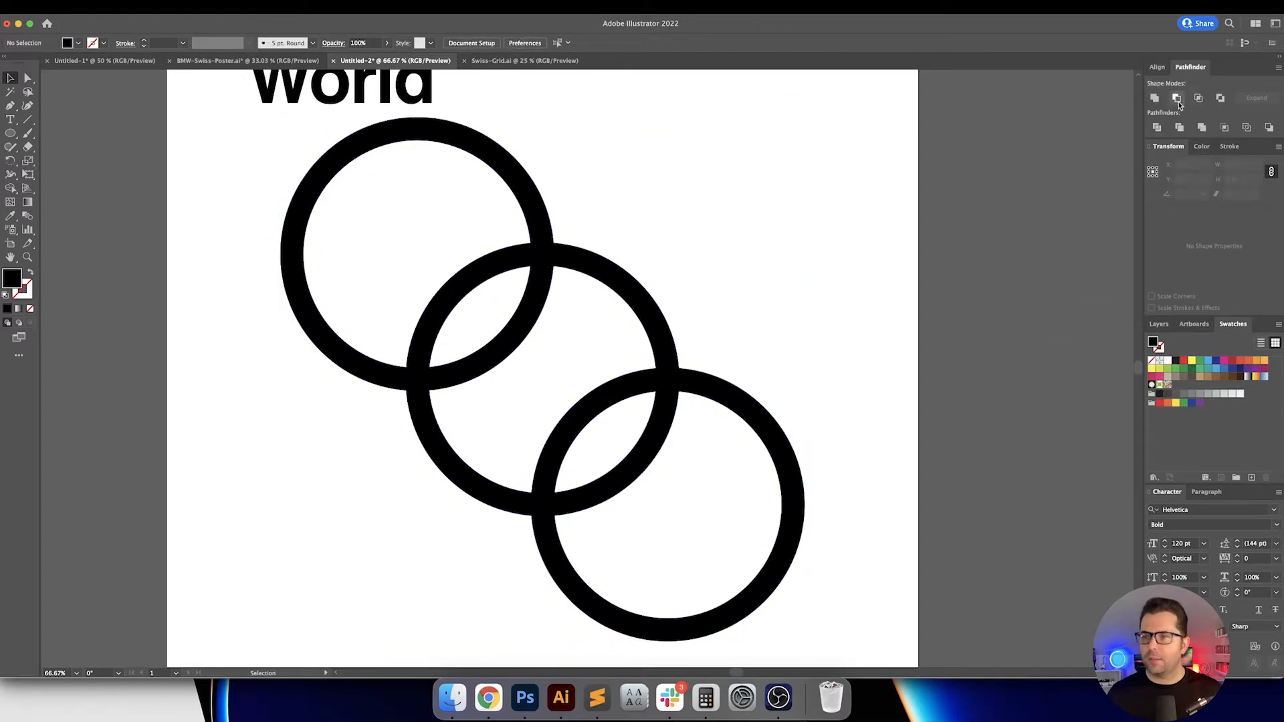
click(1158, 128)
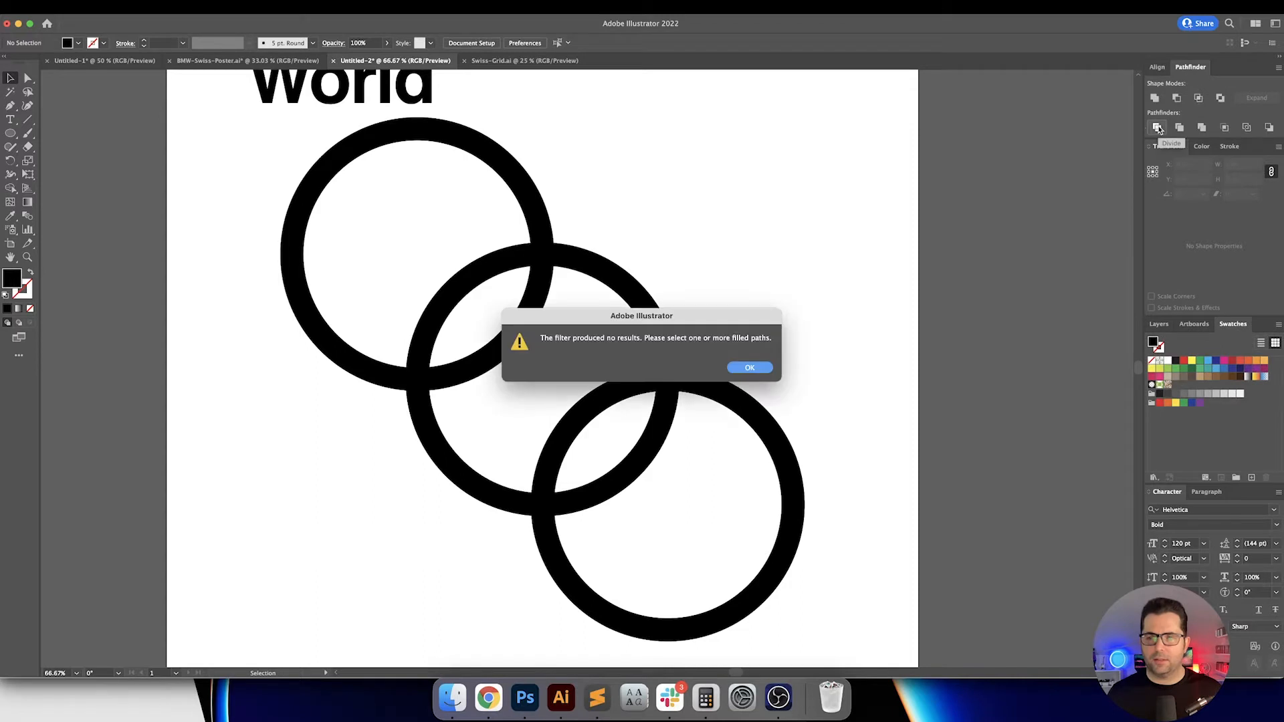
click(752, 368)
drag(699, 343, 688, 531)
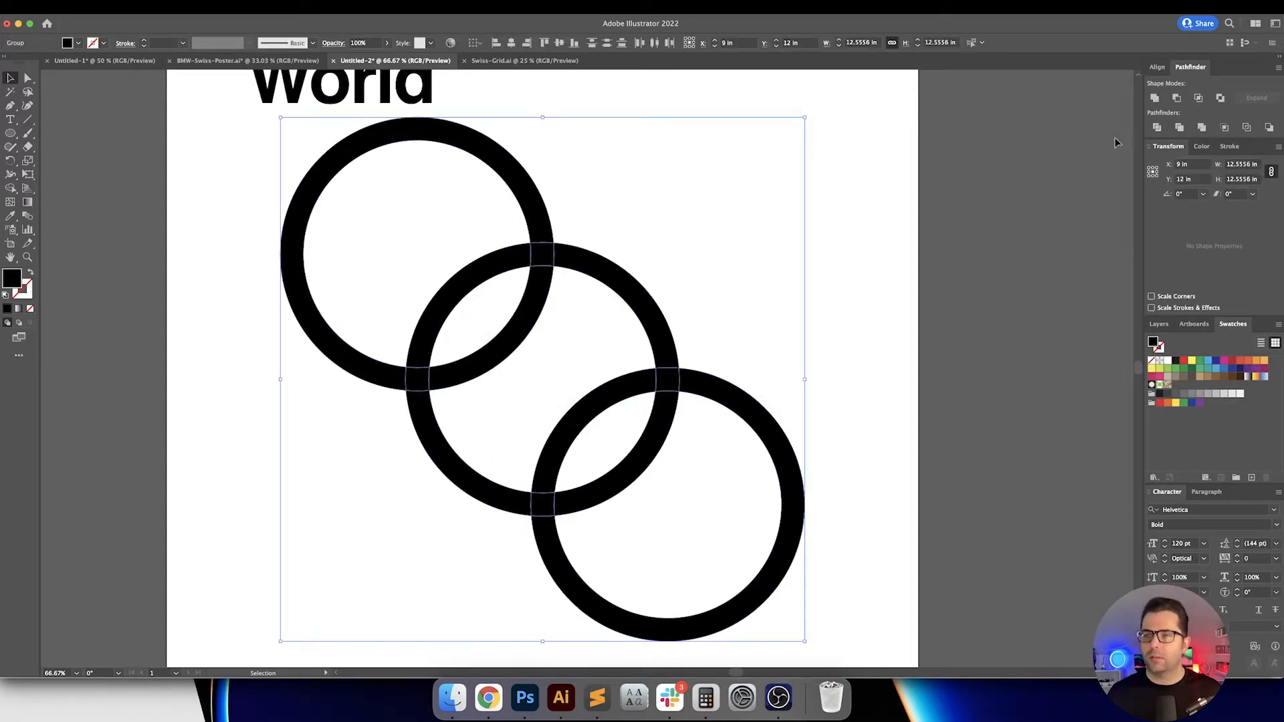
click(1158, 128)
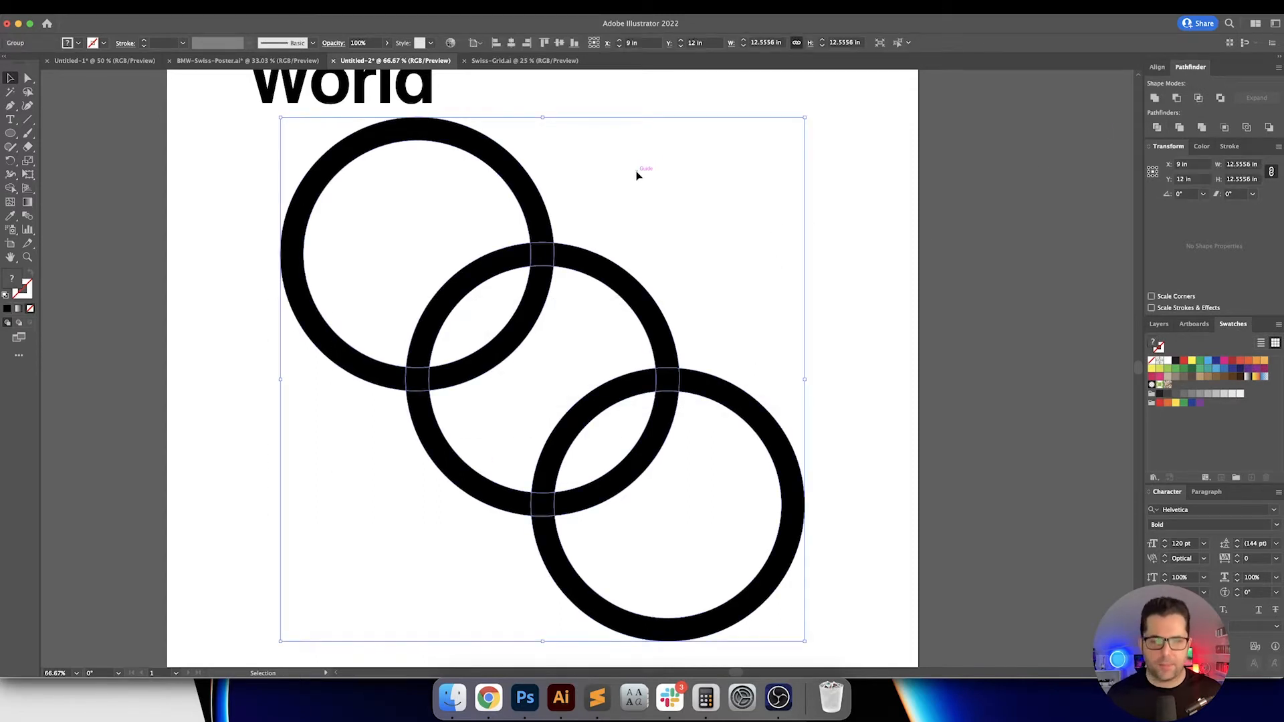
click(692, 198)
Step: Delete the outer arcs of the upper-left and lower-right rings, keeping the central ring and its two inner curves
key(a)
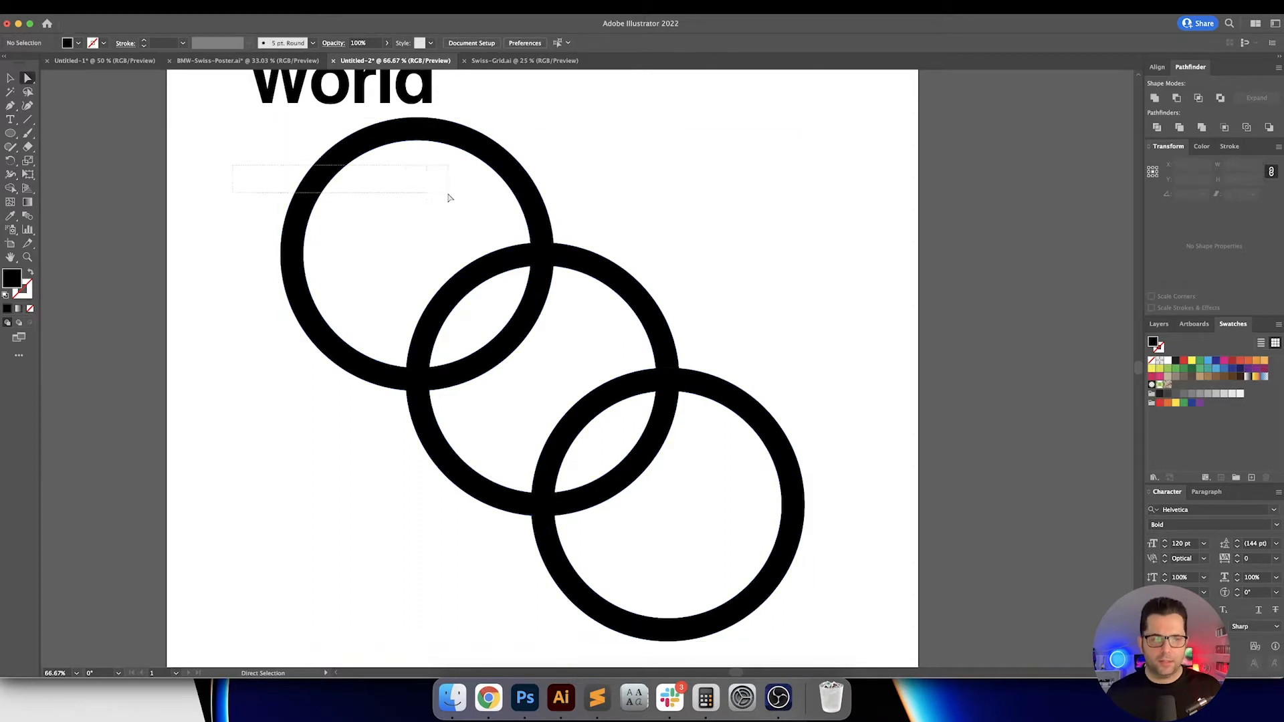
drag(449, 196, 457, 198)
key(Delete)
drag(864, 379, 762, 491)
key(Delete)
key(Delete)
scroll(749, 509, down, 5)
scroll(763, 469, up, 1)
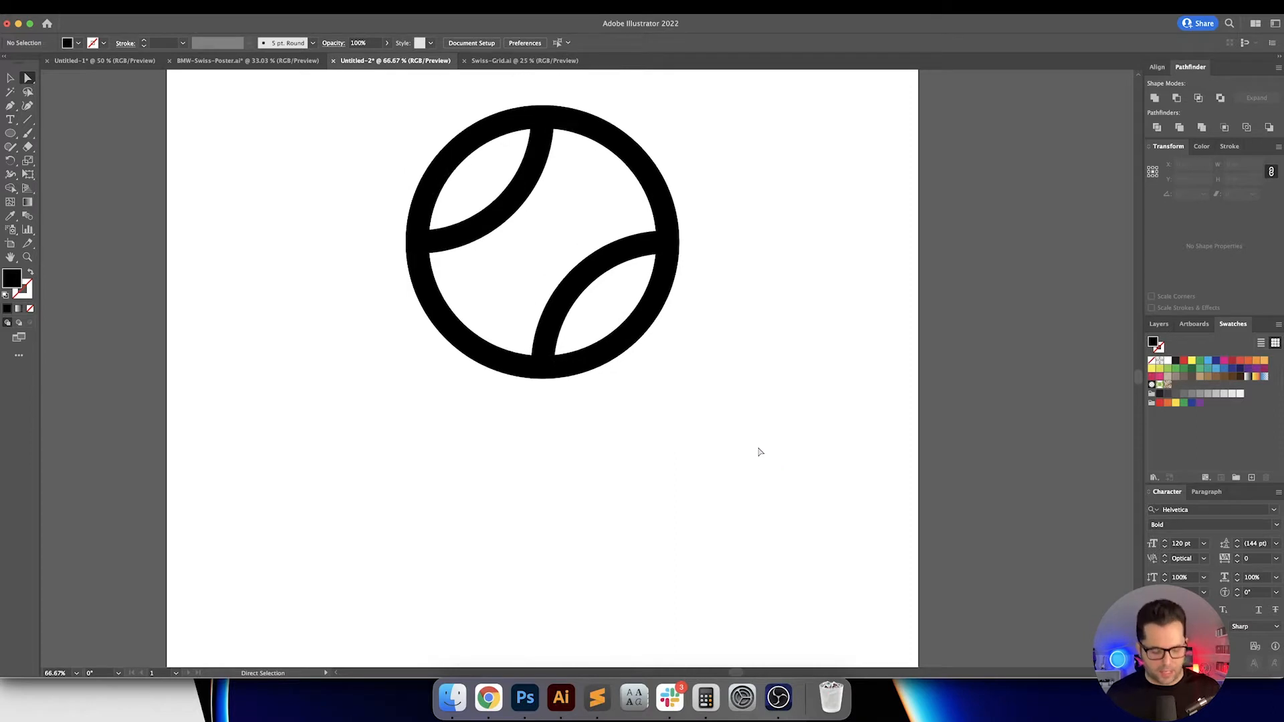
drag(759, 439, 766, 499)
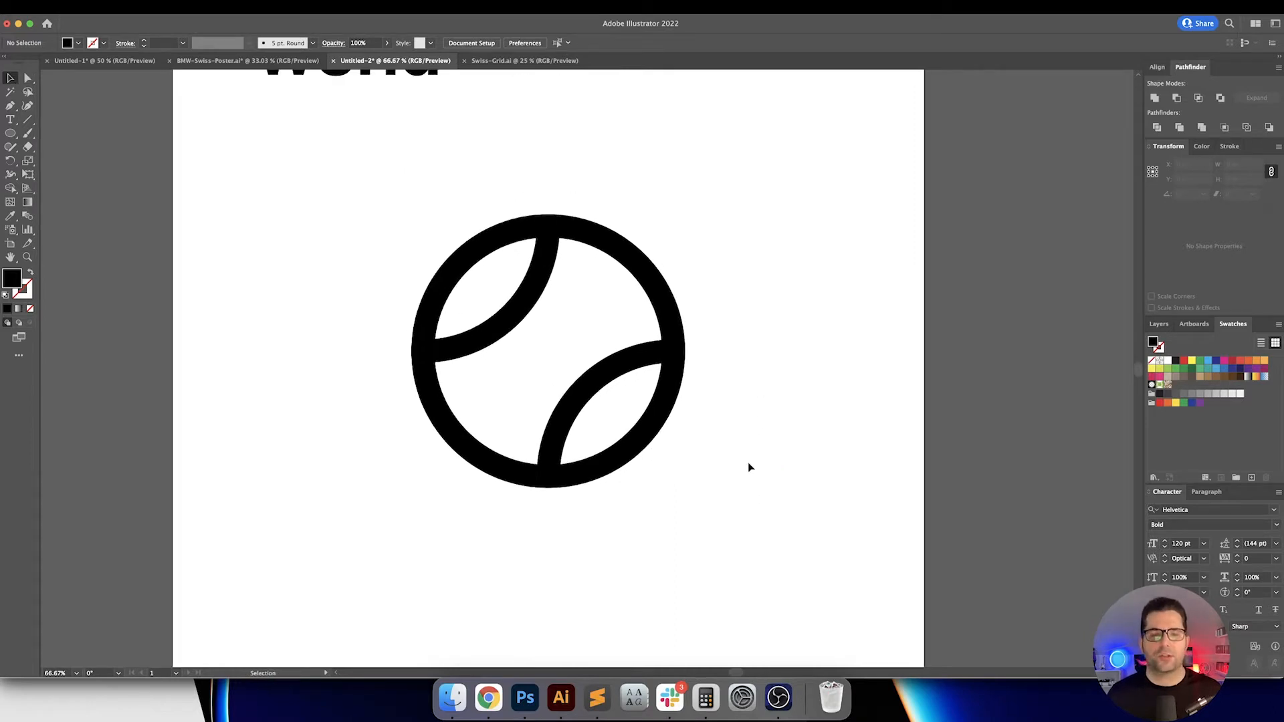
Step: Try to combine the baseball's remaining pieces with Pathfinder shape modes, undoing each attempt
drag(362, 201, 708, 524)
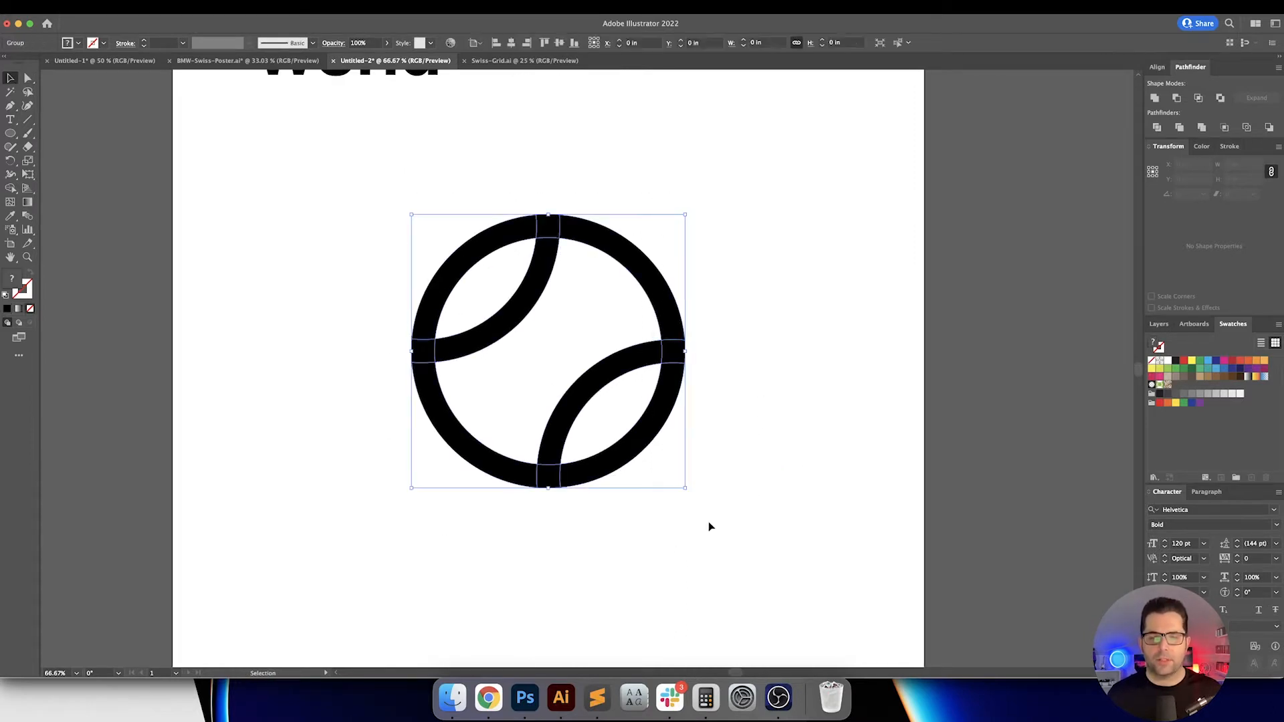
click(1155, 98)
key(super+z)
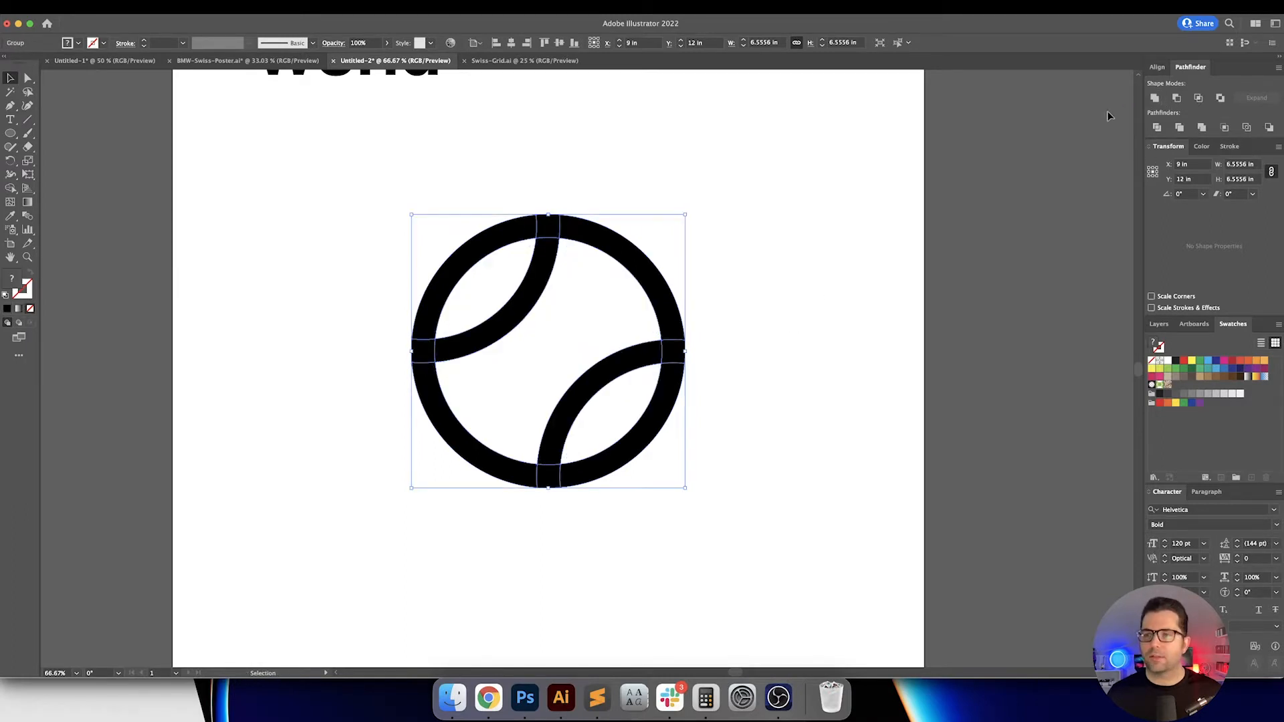
click(1184, 100)
key(super+z)
click(520, 300)
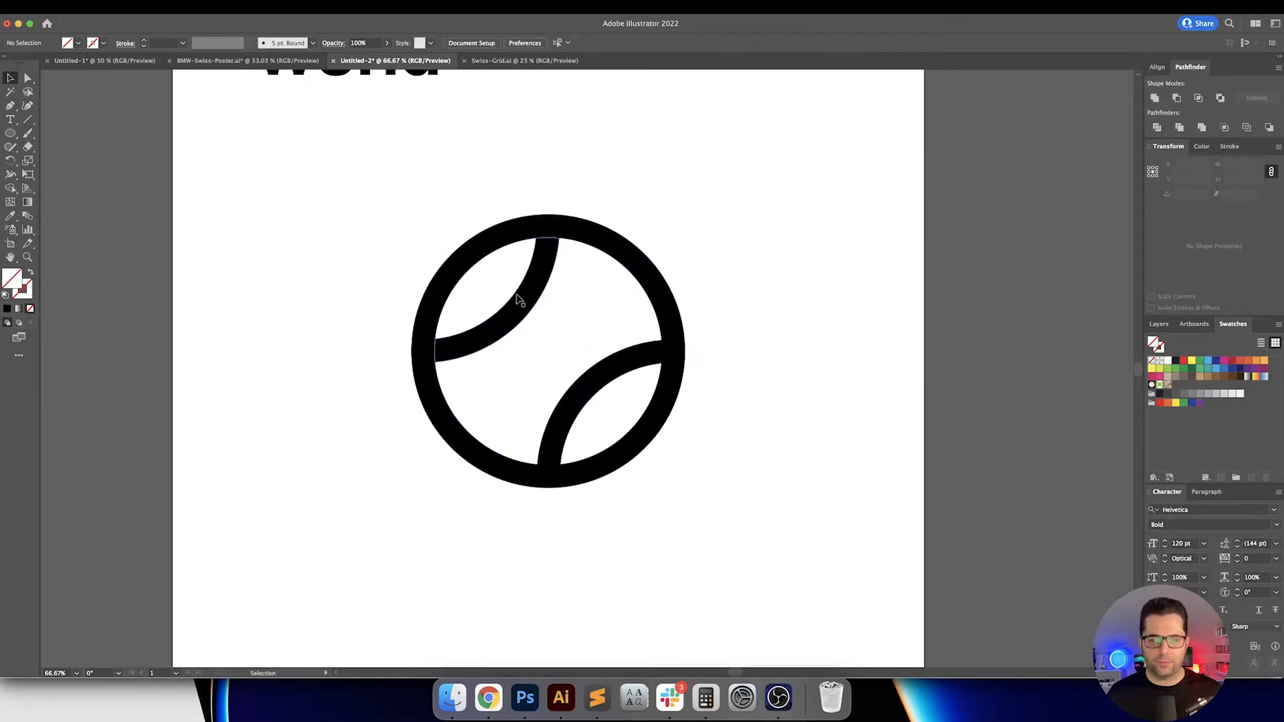
Step: Select all of the baseball's black pieces by matching appearance, invert the selection and delete the leftover unfilled shapes
scroll(405, 225, down, 1)
scroll(412, 226, up, 3)
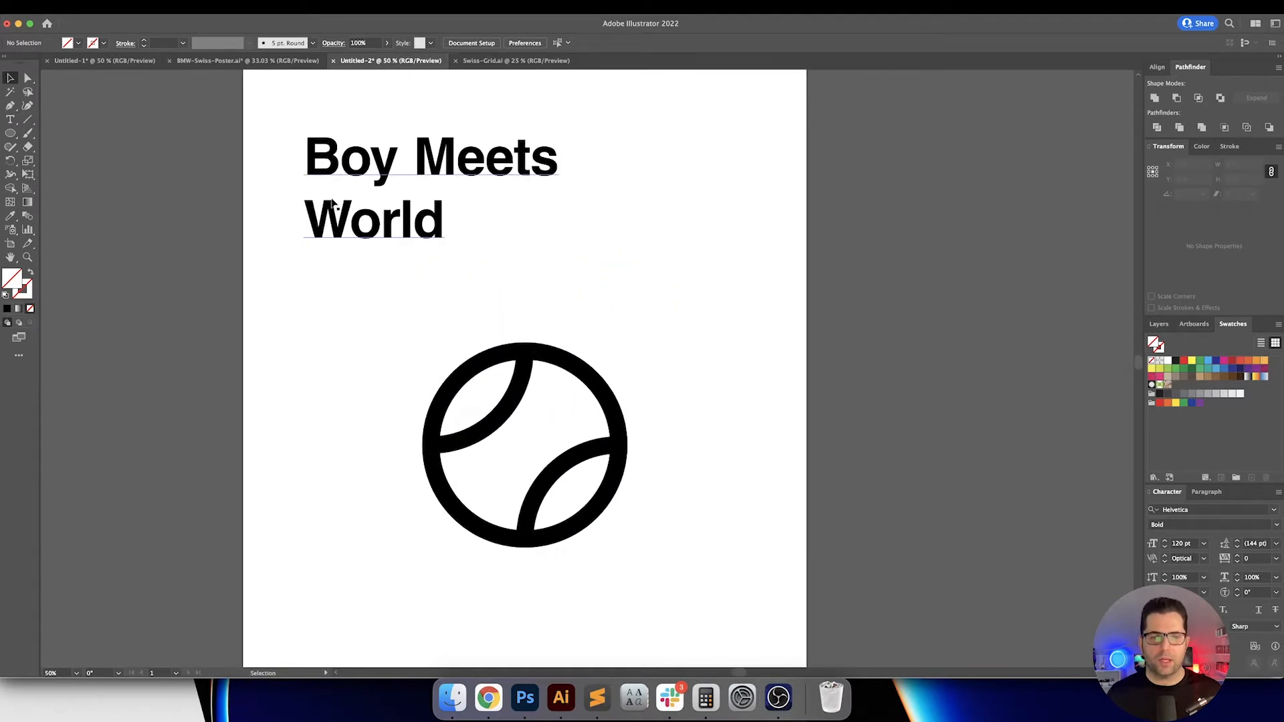
drag(275, 142, 591, 269)
click(592, 274)
key(a)
scroll(510, 347, up, 1)
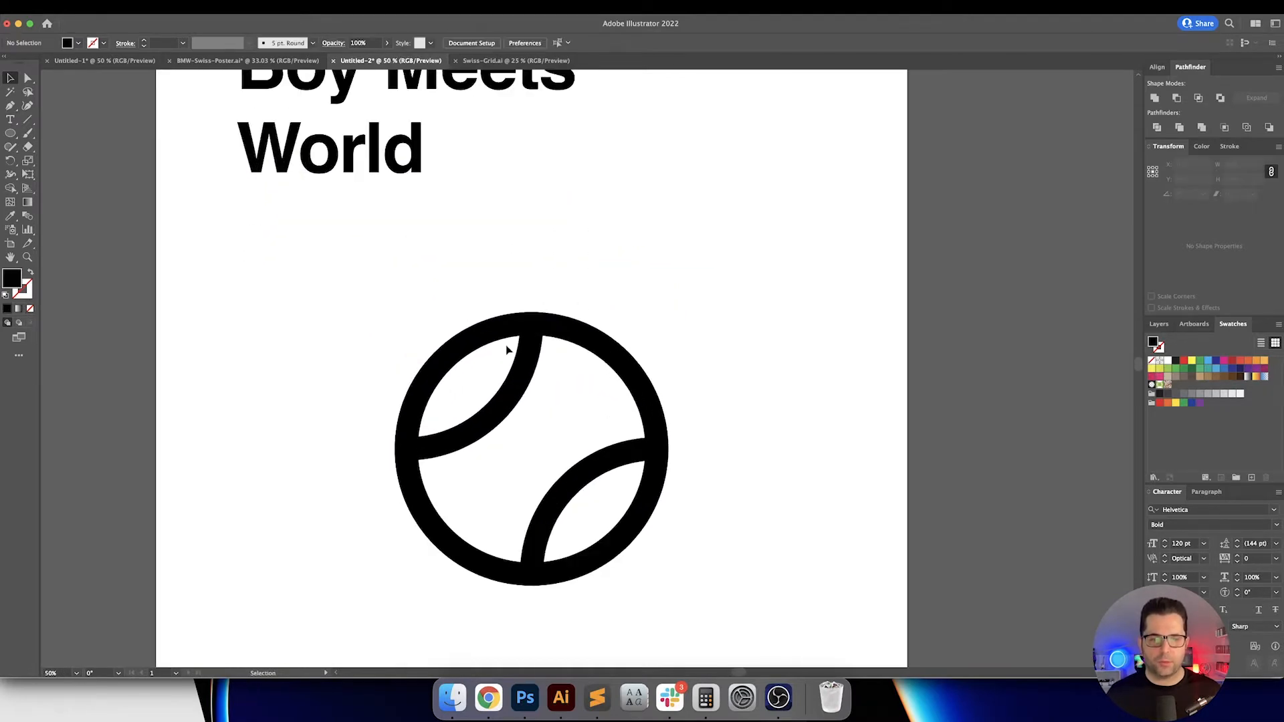
scroll(501, 295, down, 2)
click(482, 297)
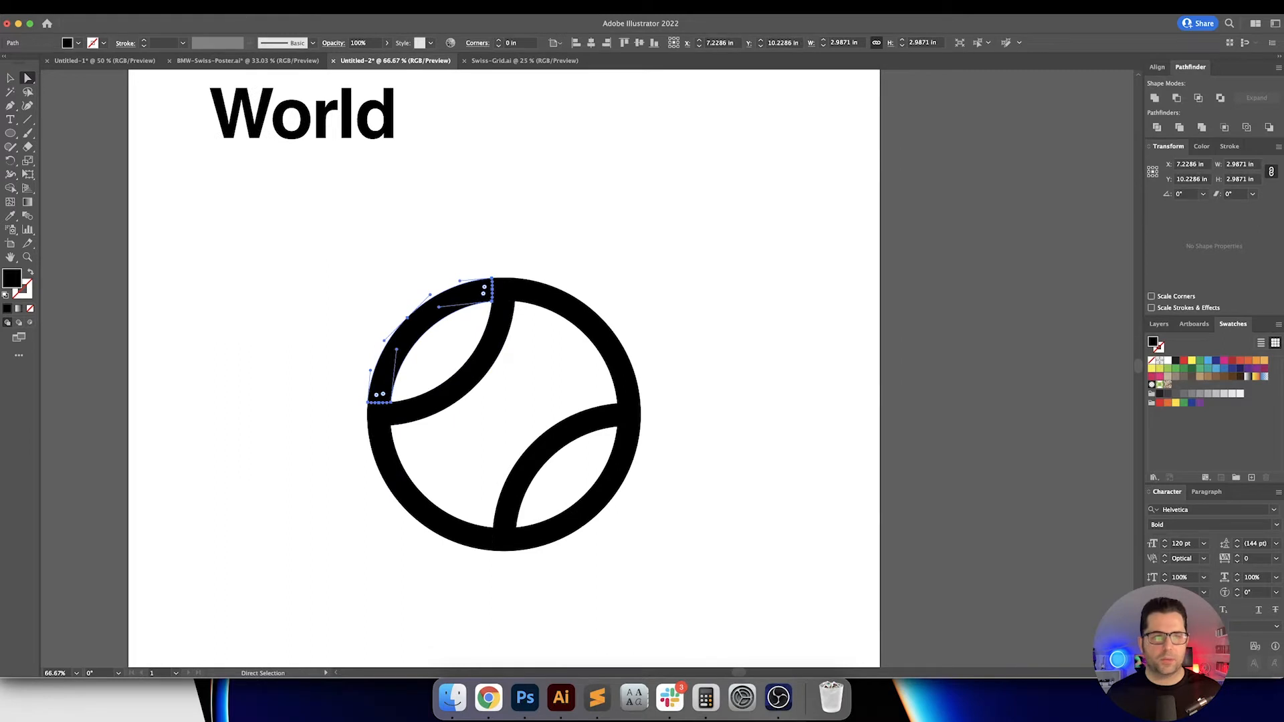
click(182, 8)
mouse_move(201, 124)
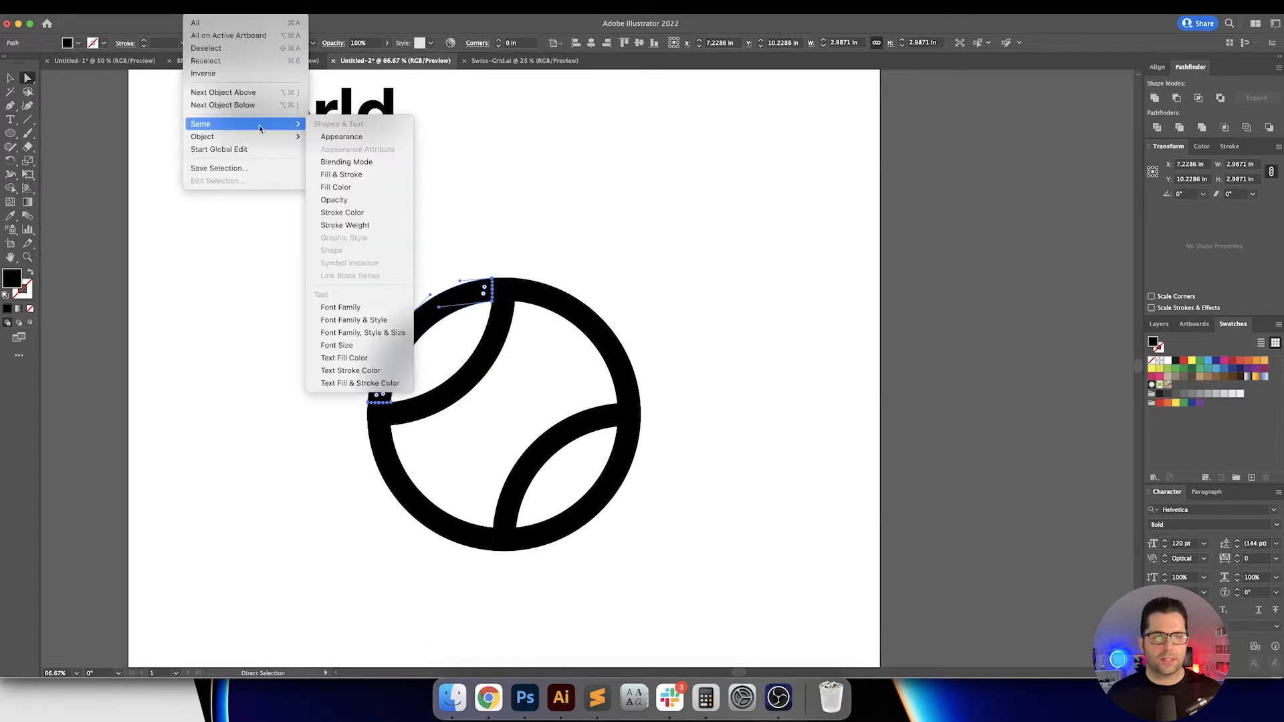
click(355, 199)
click(182, 8)
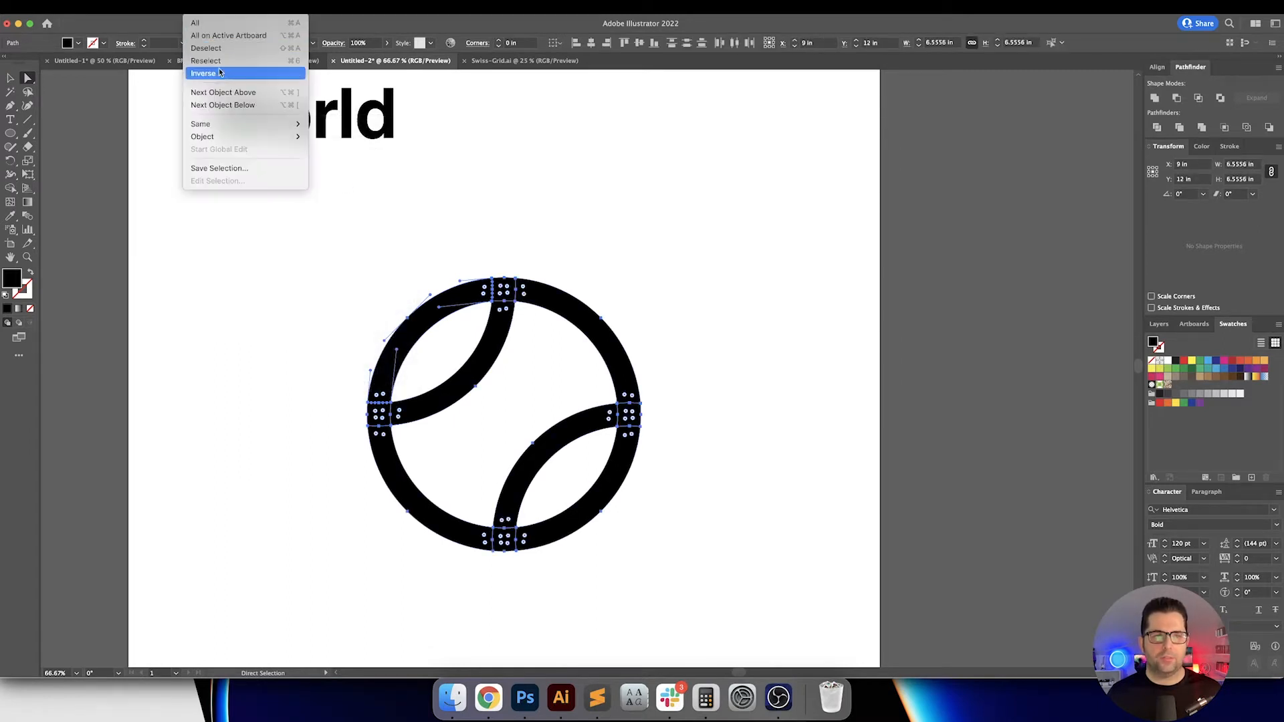
click(220, 72)
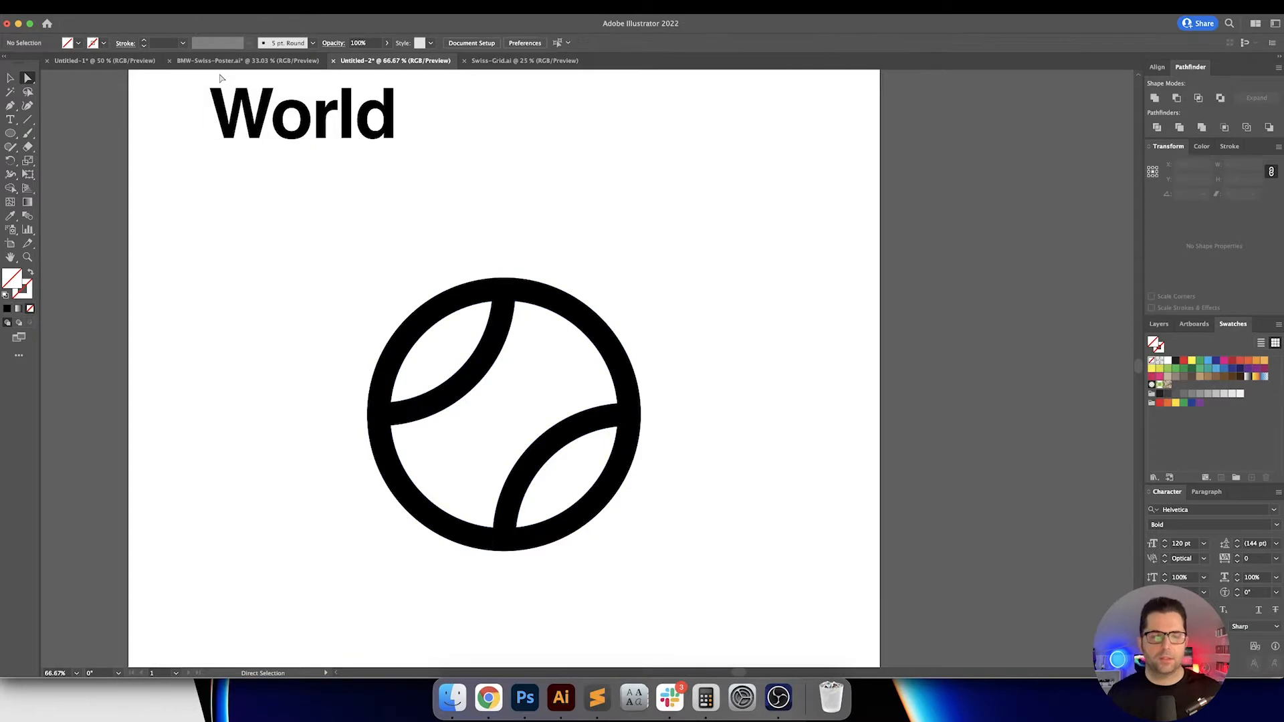
Step: Unite all the baseball's pieces into a single shape and deselect it
key(v)
drag(272, 241, 759, 584)
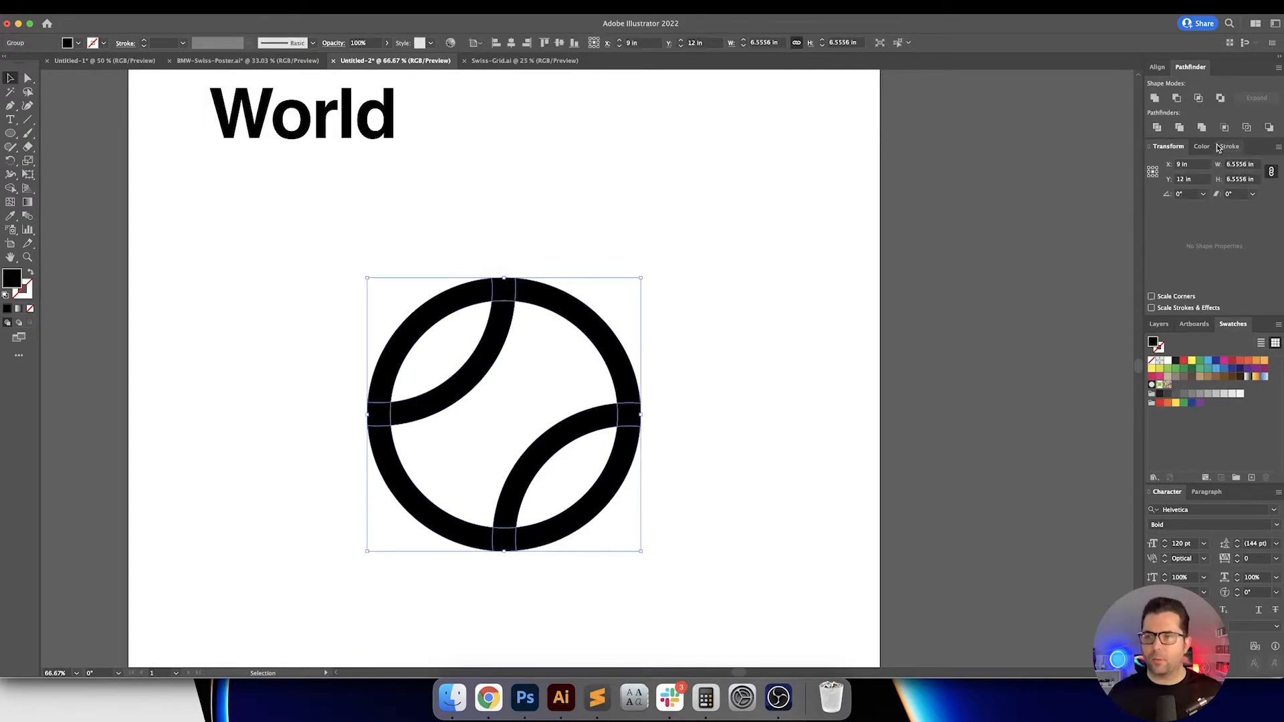
click(1155, 98)
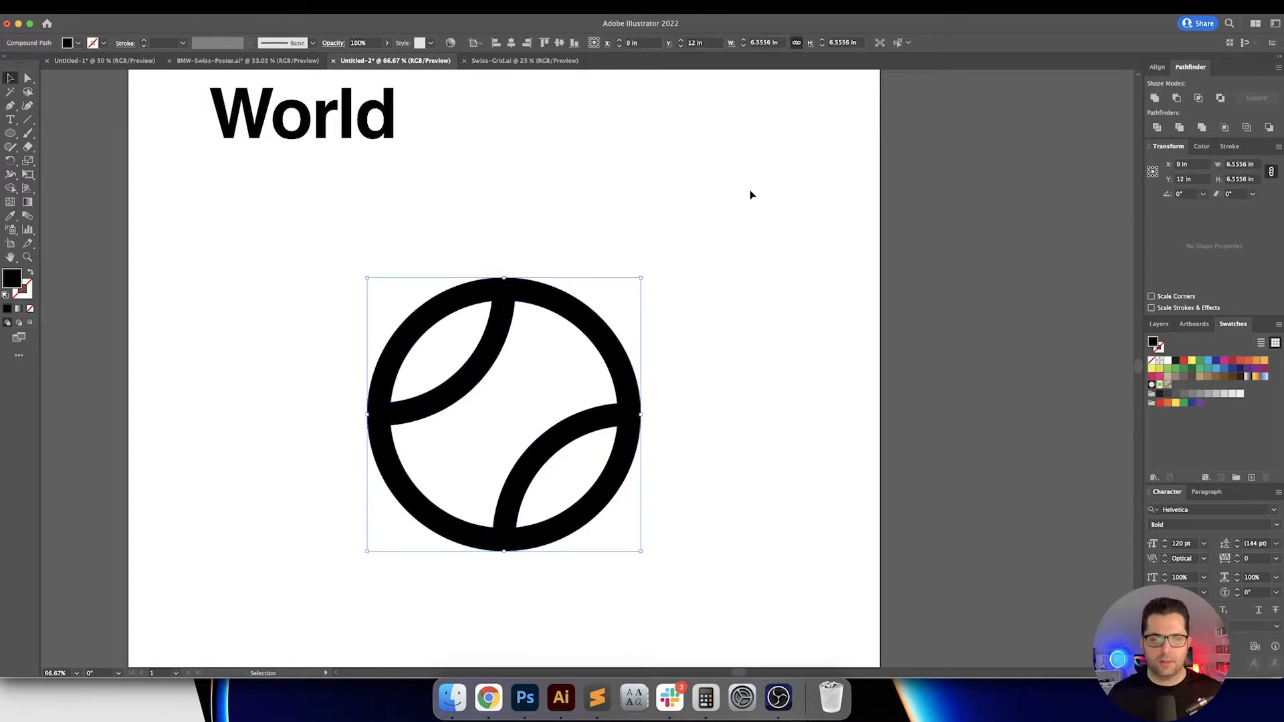
click(749, 193)
key(space)
drag(731, 217, 799, 194)
scroll(718, 229, down, 1)
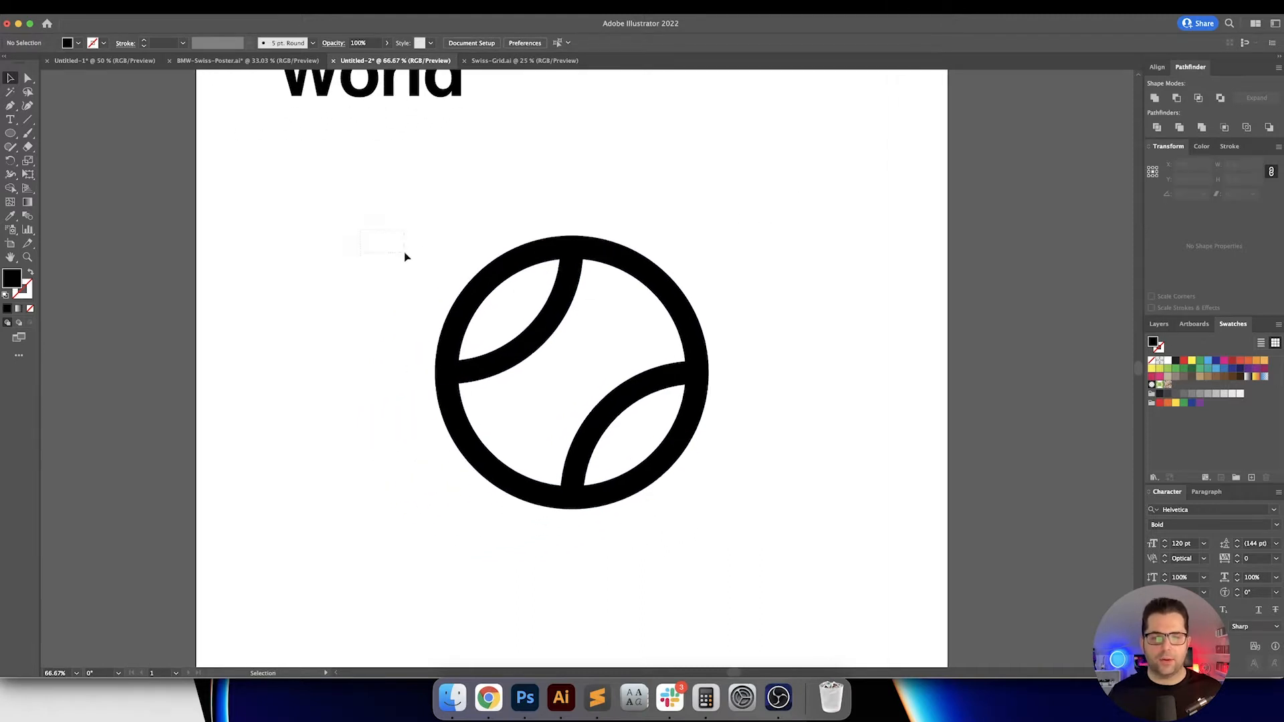
Step: Try a copy of the baseball to its left at about X 1.86 in, rotated 45° so its seams stand upright
drag(405, 256, 765, 544)
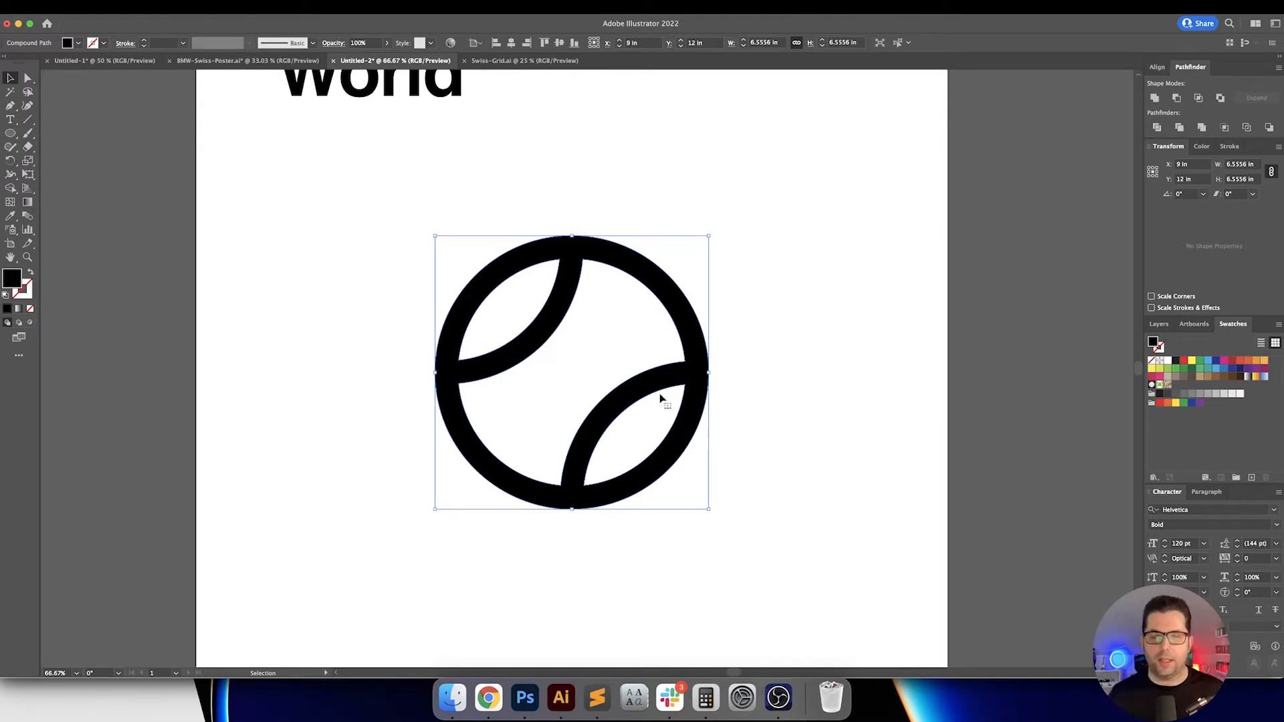
alt+drag(659, 394, 362, 394)
key(space)
drag(421, 347, 552, 360)
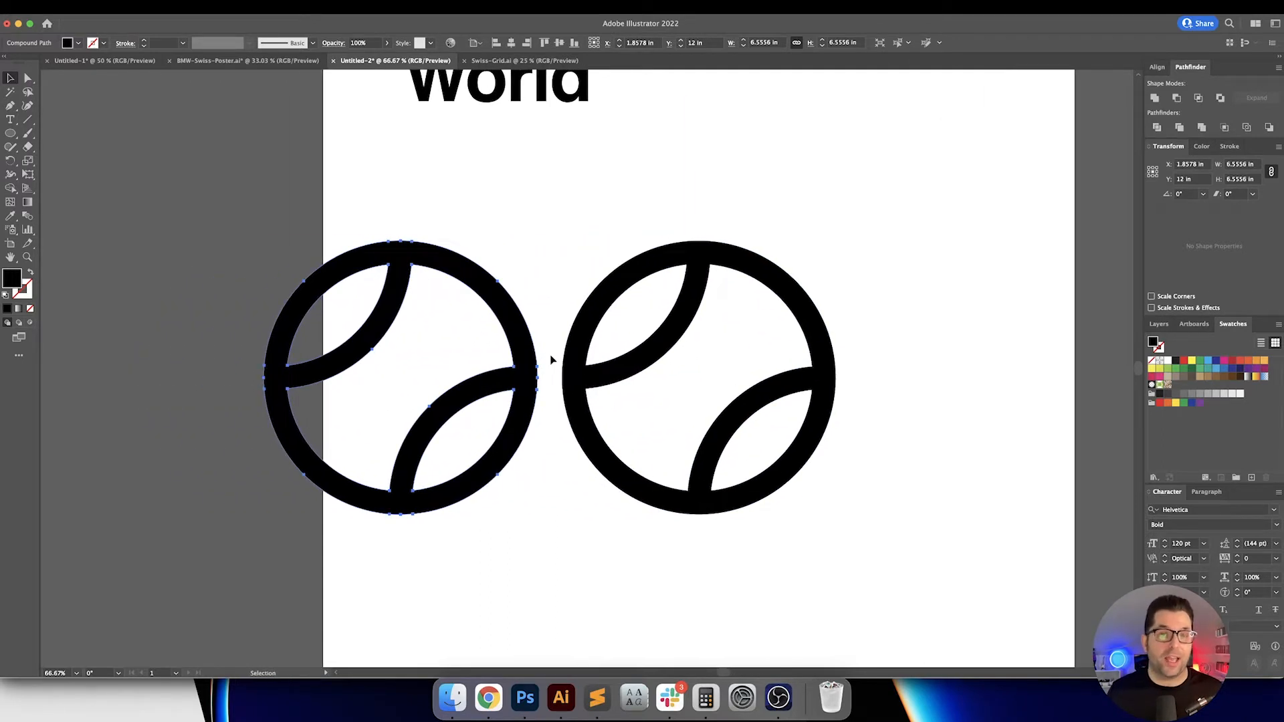
scroll(552, 359, left, 1)
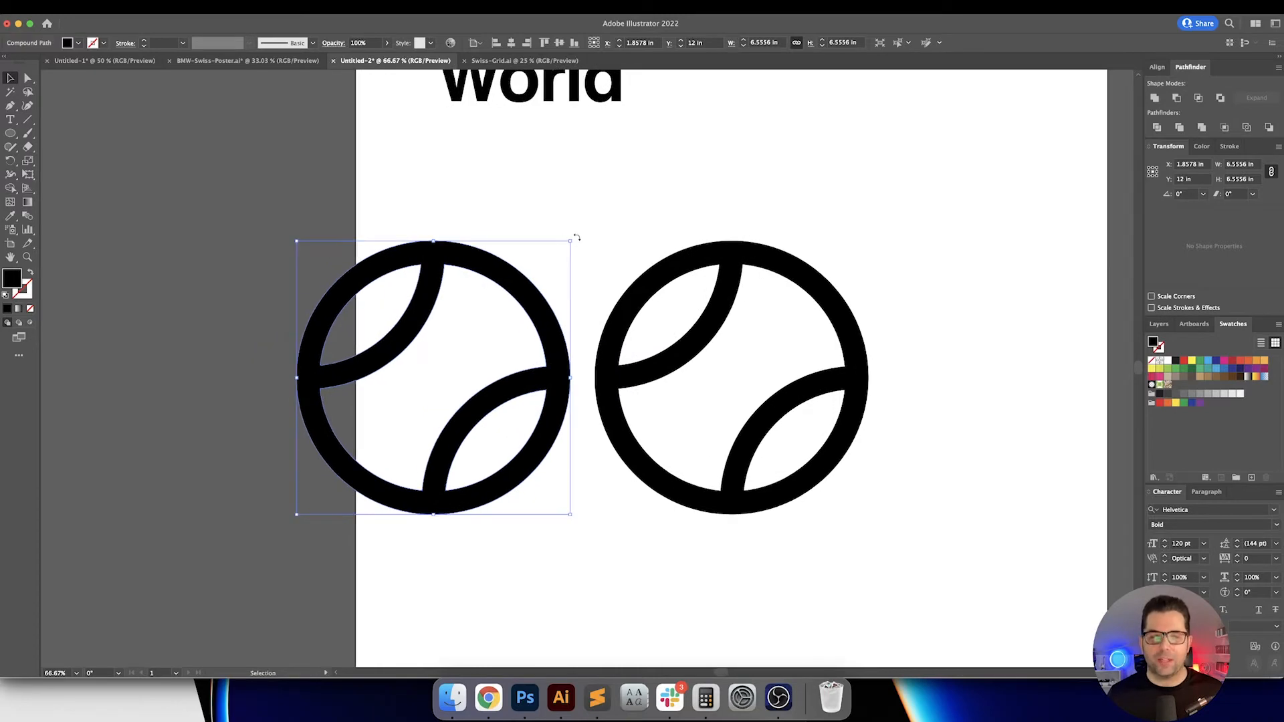
drag(543, 221, 459, 203)
click(552, 207)
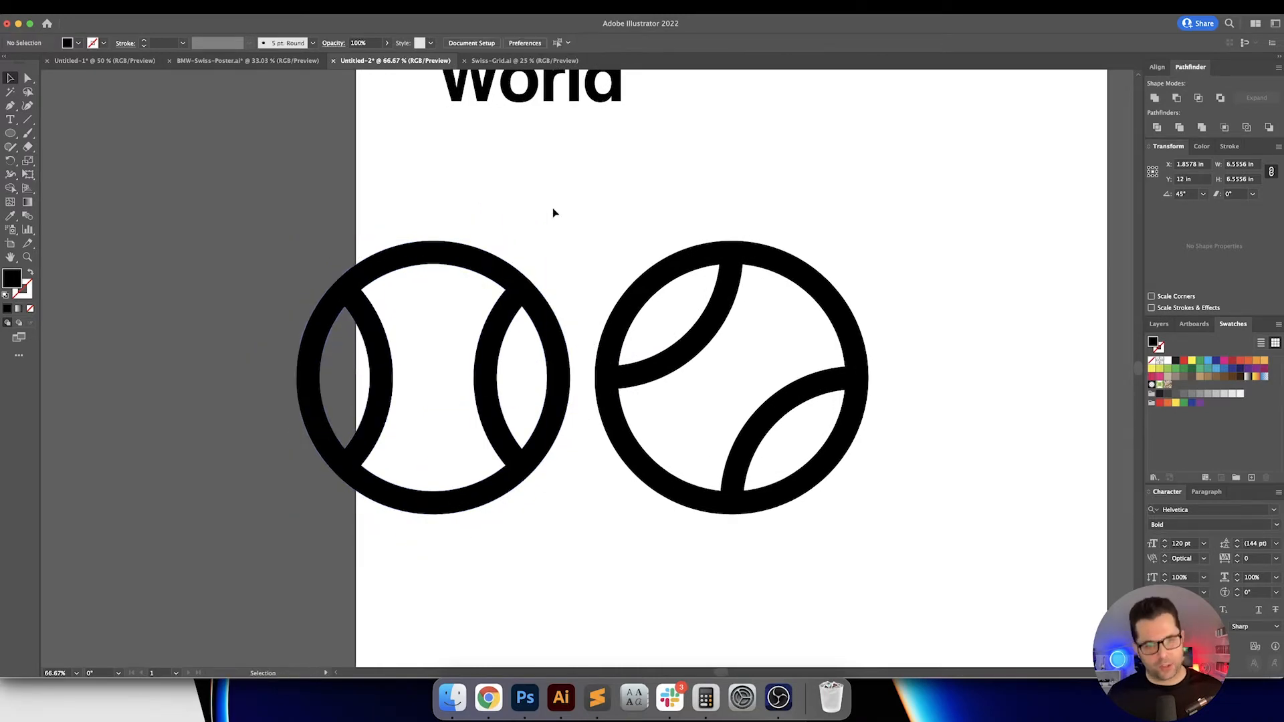
Step: Undo the copy's rotation and delete the left baseball copy
key(super+z)
scroll(535, 208, right, 3)
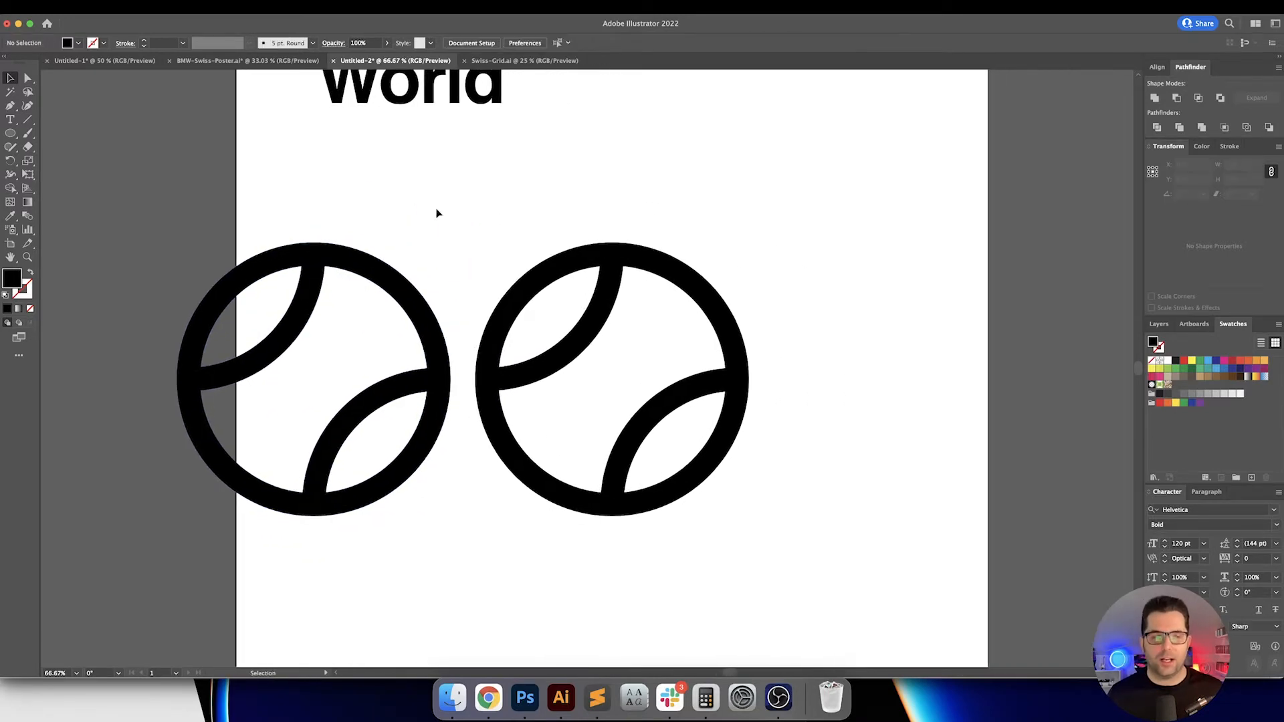
drag(437, 210, 313, 381)
key(Delete)
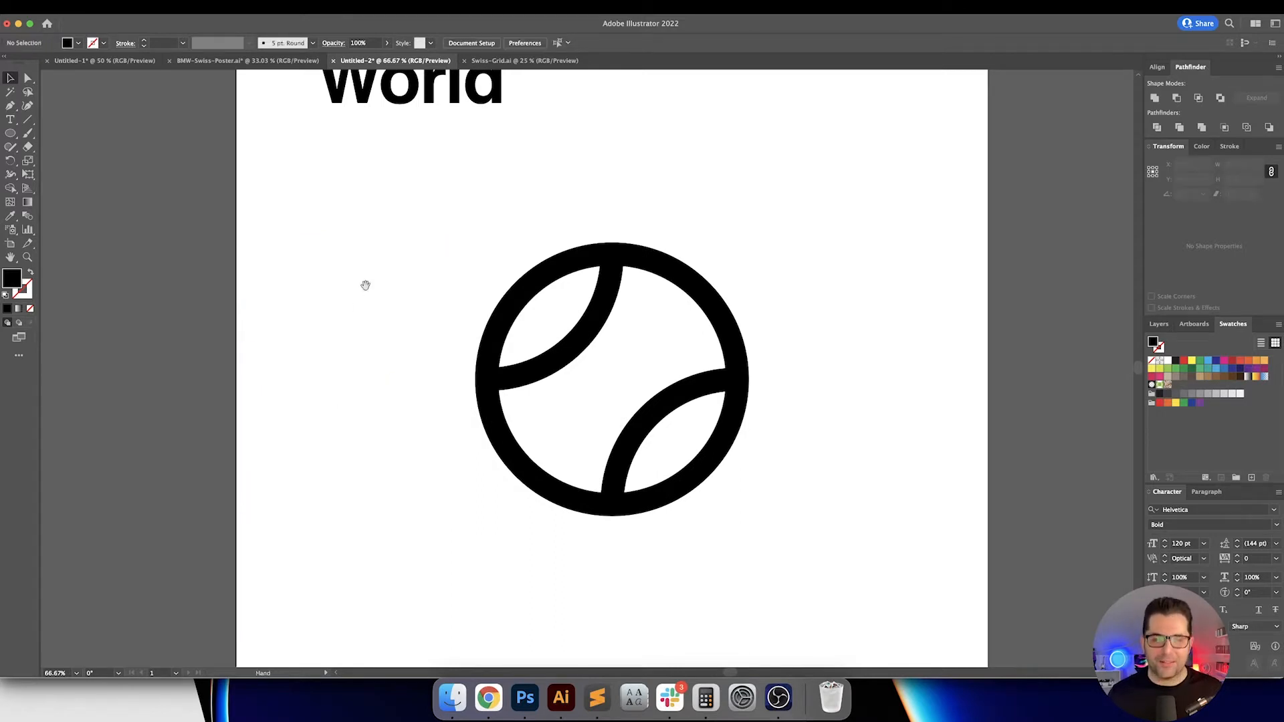
Step: Duplicate the baseball and place the two versions side by side across the poster
drag(365, 285, 720, 495)
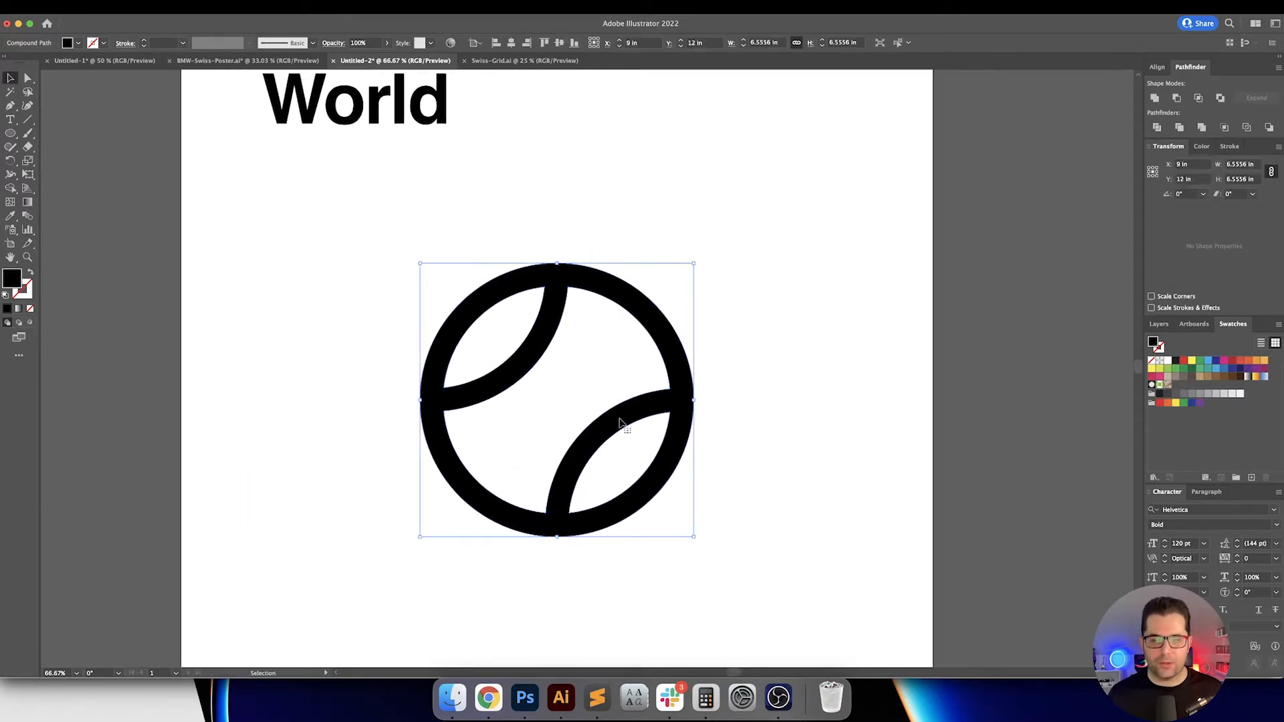
drag(619, 422, 487, 414)
click(430, 252)
scroll(306, 245, left, 2)
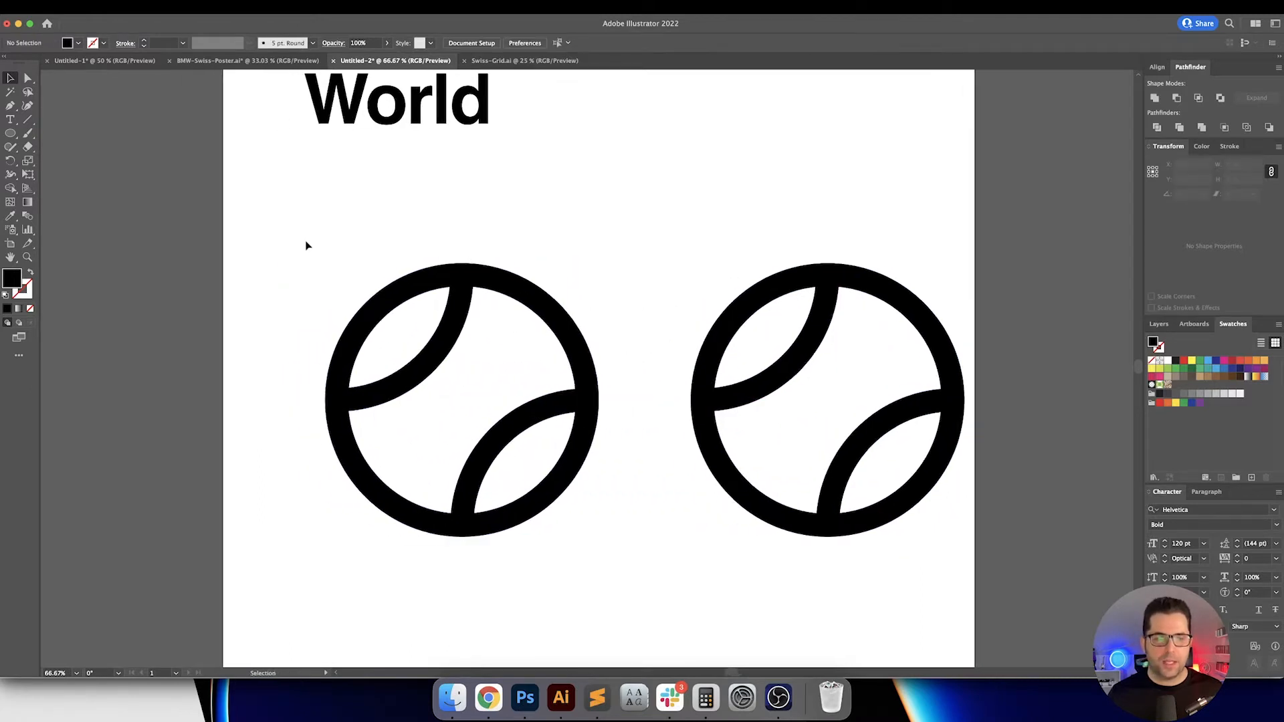
Step: Delete the left baseball and move the remaining one to about X 8.82 in, near the poster's middle
drag(304, 239, 528, 448)
key(super+z)
click(568, 319)
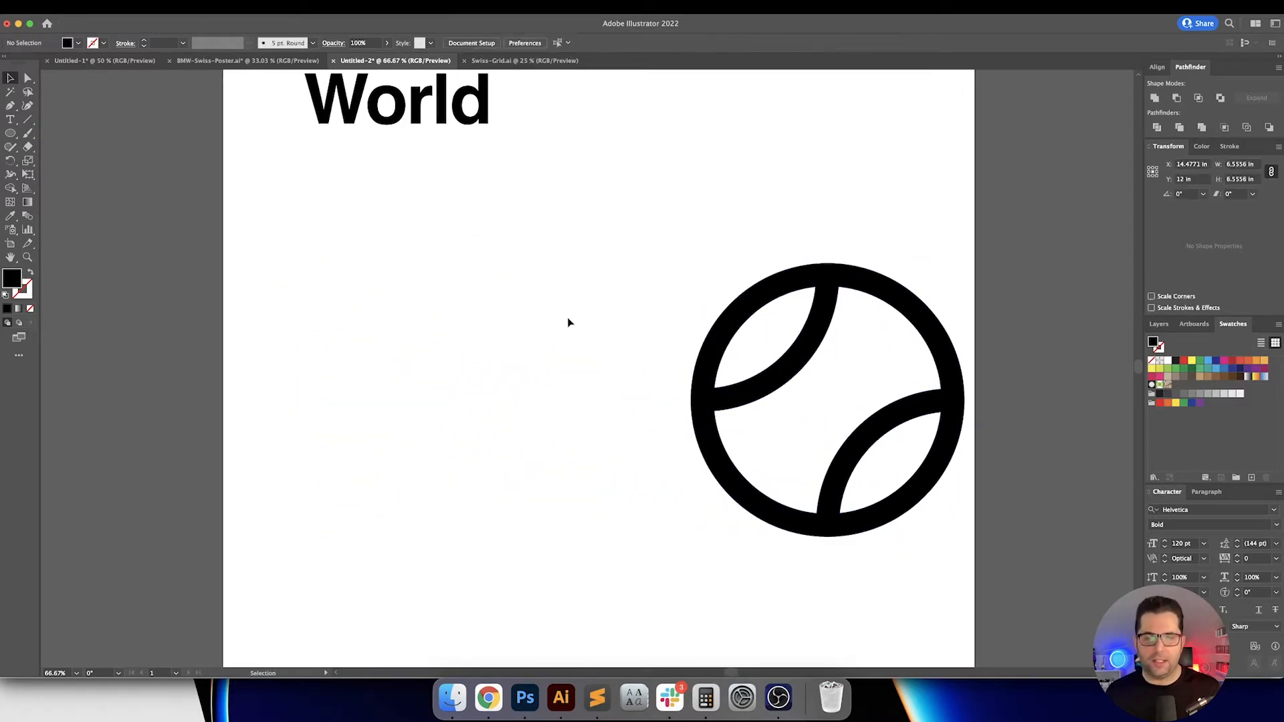
drag(802, 286, 566, 287)
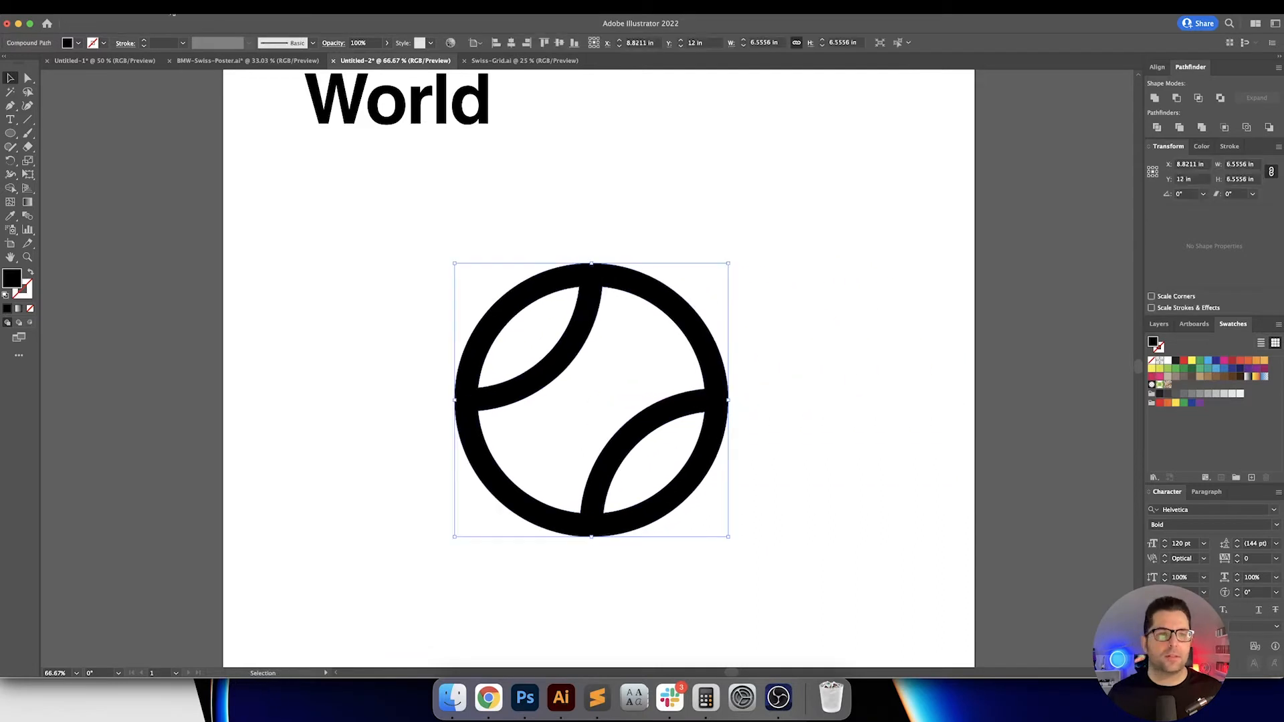
Step: Make the baseball a Live Paint group and deselect it
click(140, 7)
mouse_move(206, 383)
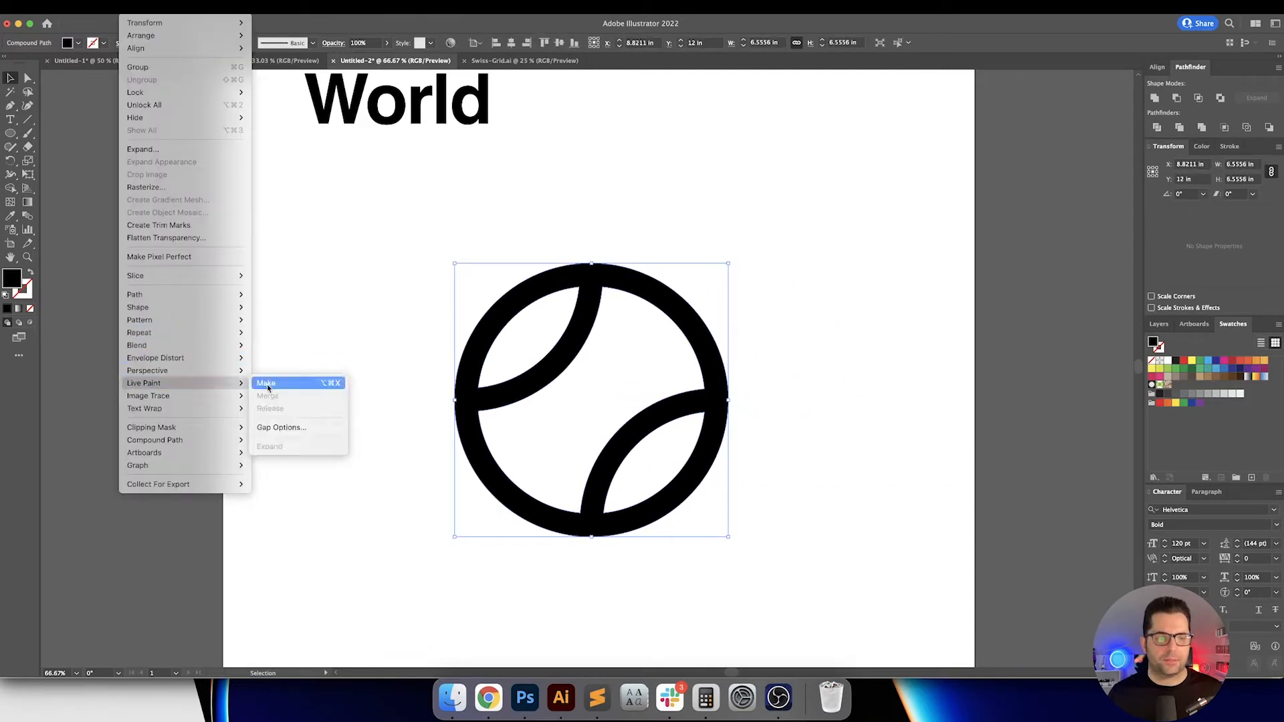
click(275, 386)
click(368, 358)
drag(373, 354, 326, 309)
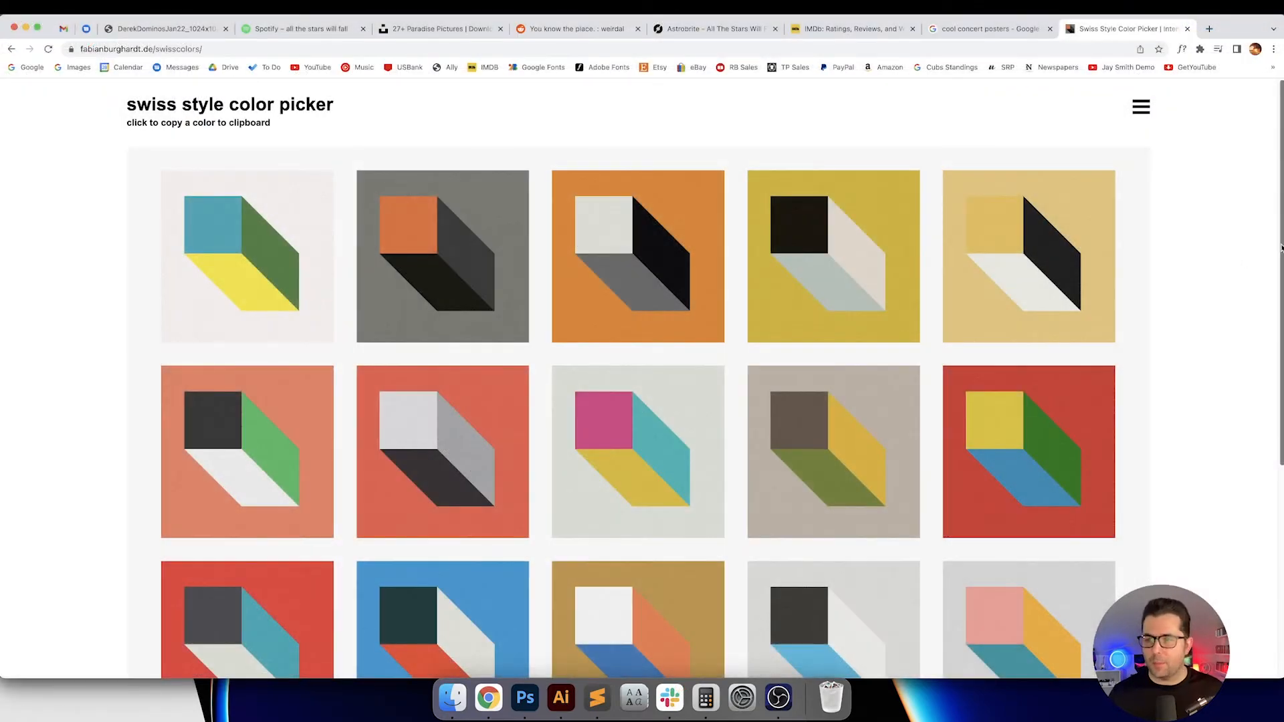
Step: Browse the Swiss style color picker's palettes, copy a dark green and return to Illustrator
scroll(1269, 301, down, 3)
scroll(1267, 394, down, 2)
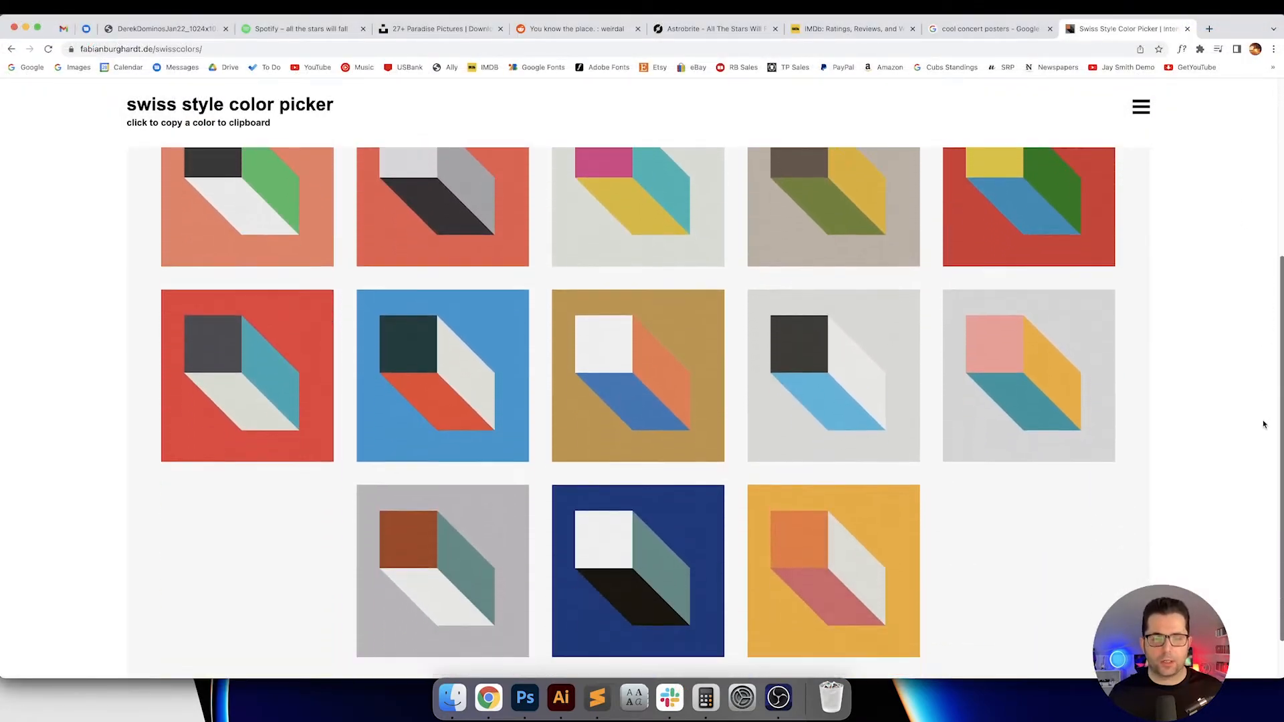
scroll(1174, 361, down, 1)
scroll(1175, 359, up, 5)
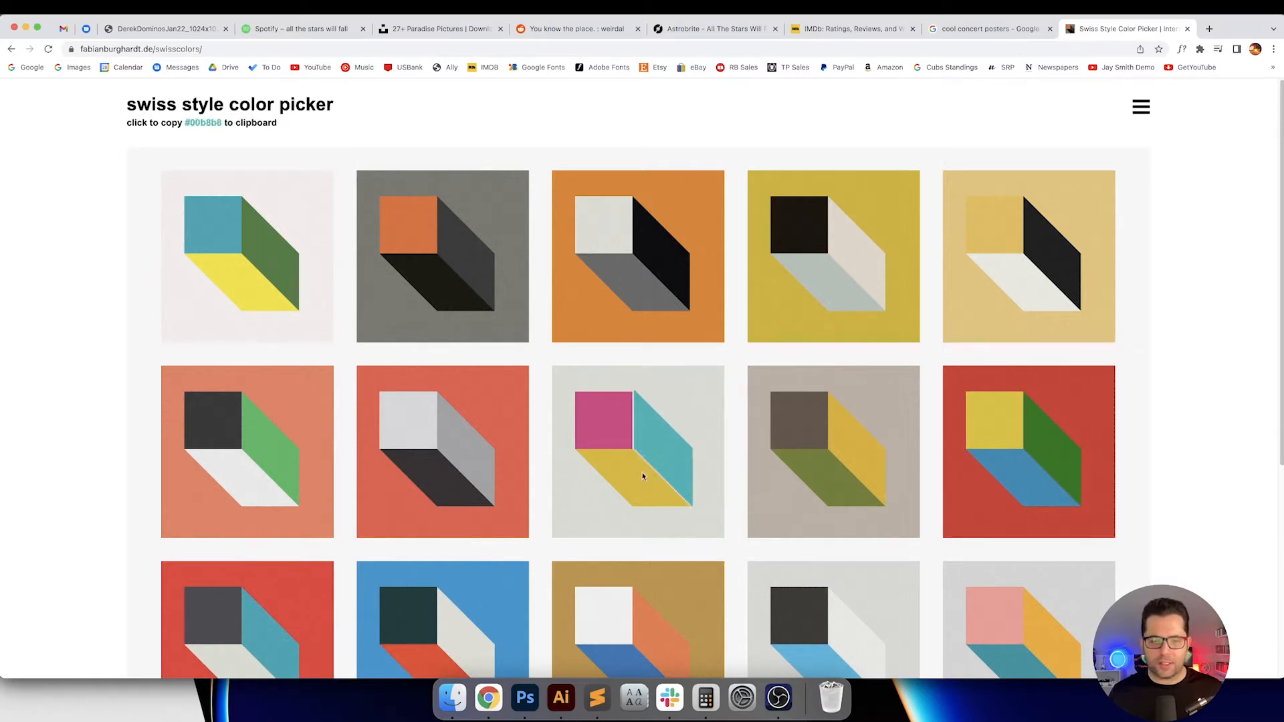
click(561, 698)
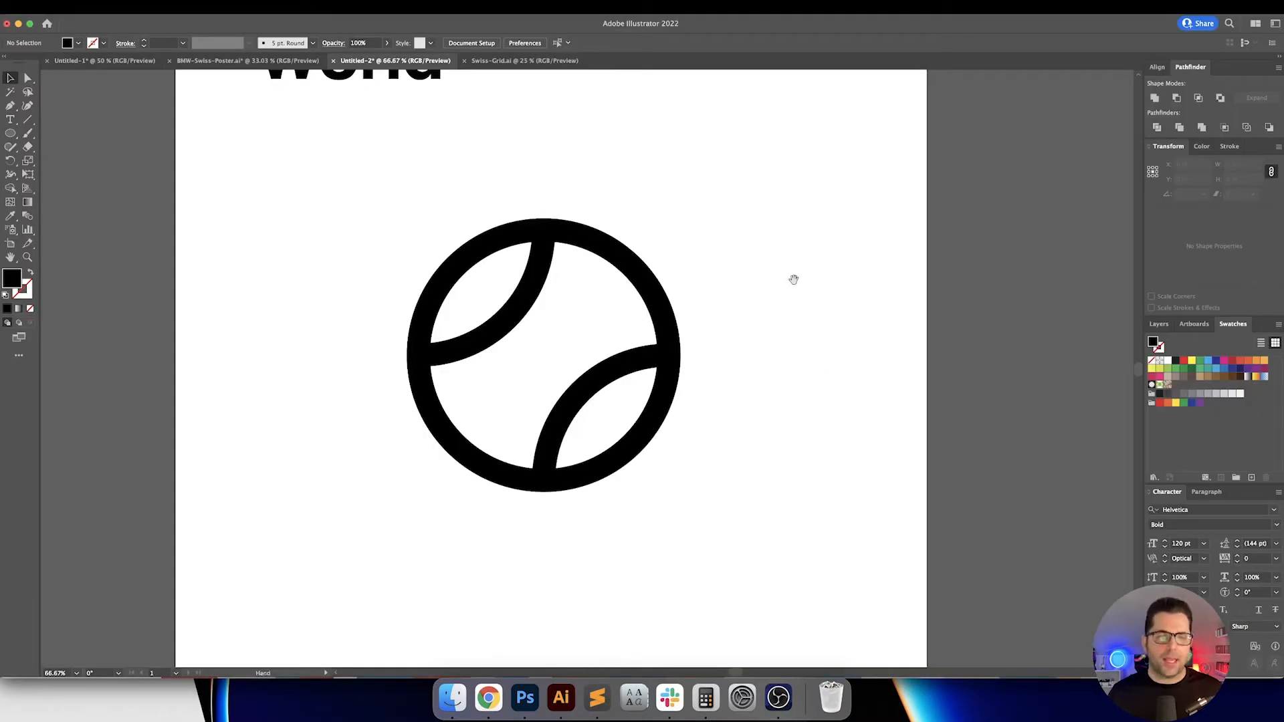
Step: Fill the baseball's two outer panels with the copied green (RGB 0, 117, 0) using the Live Paint Bucket
drag(793, 279, 795, 321)
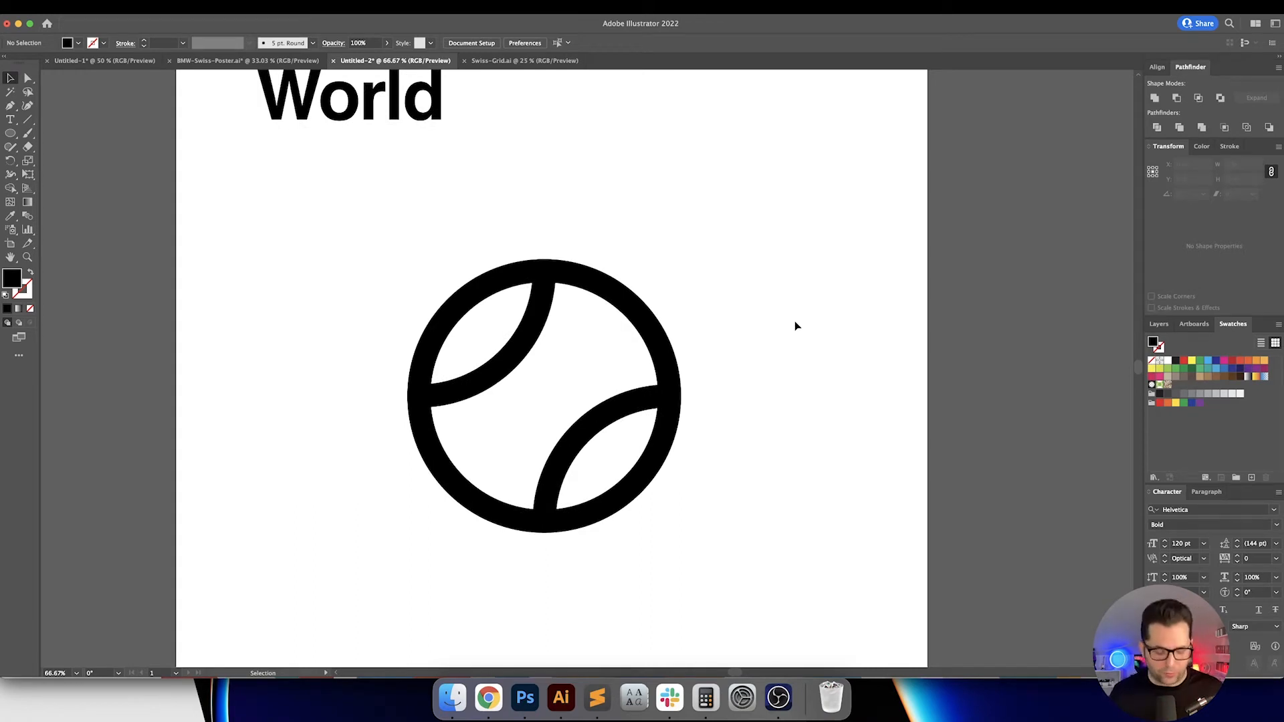
scroll(789, 326, right, 2)
drag(735, 280, 757, 302)
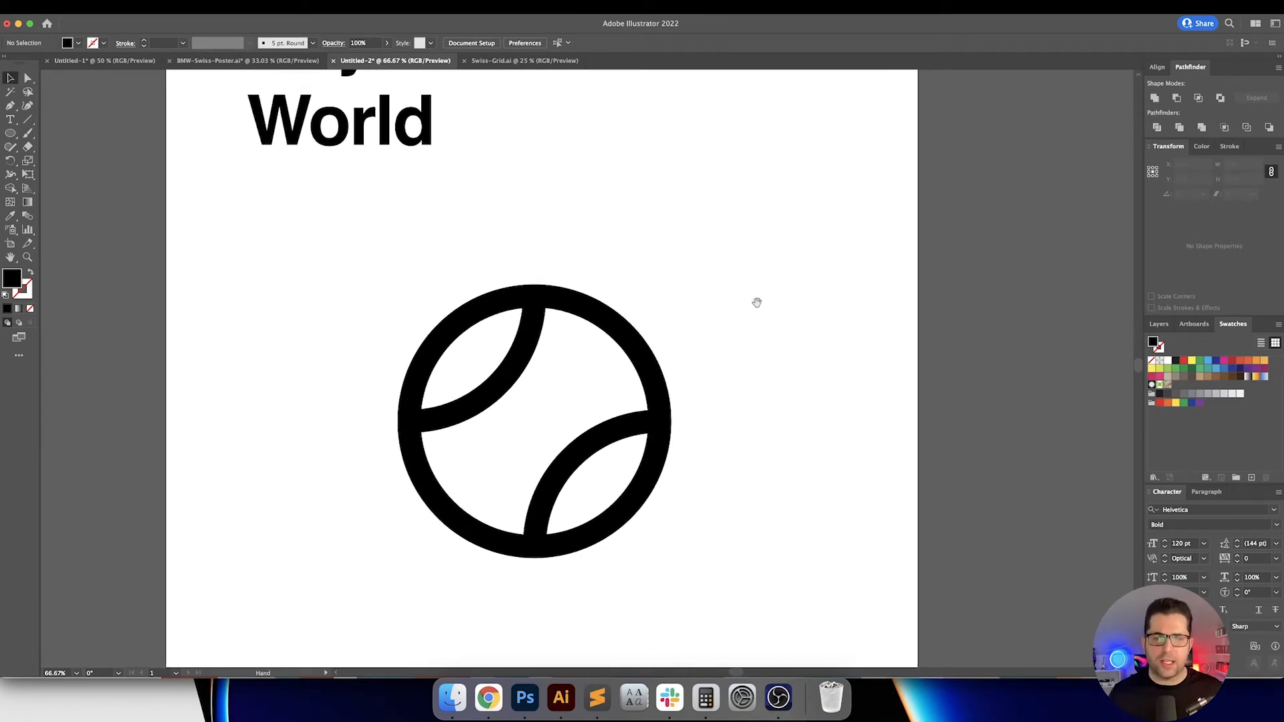
scroll(668, 294, down, 1)
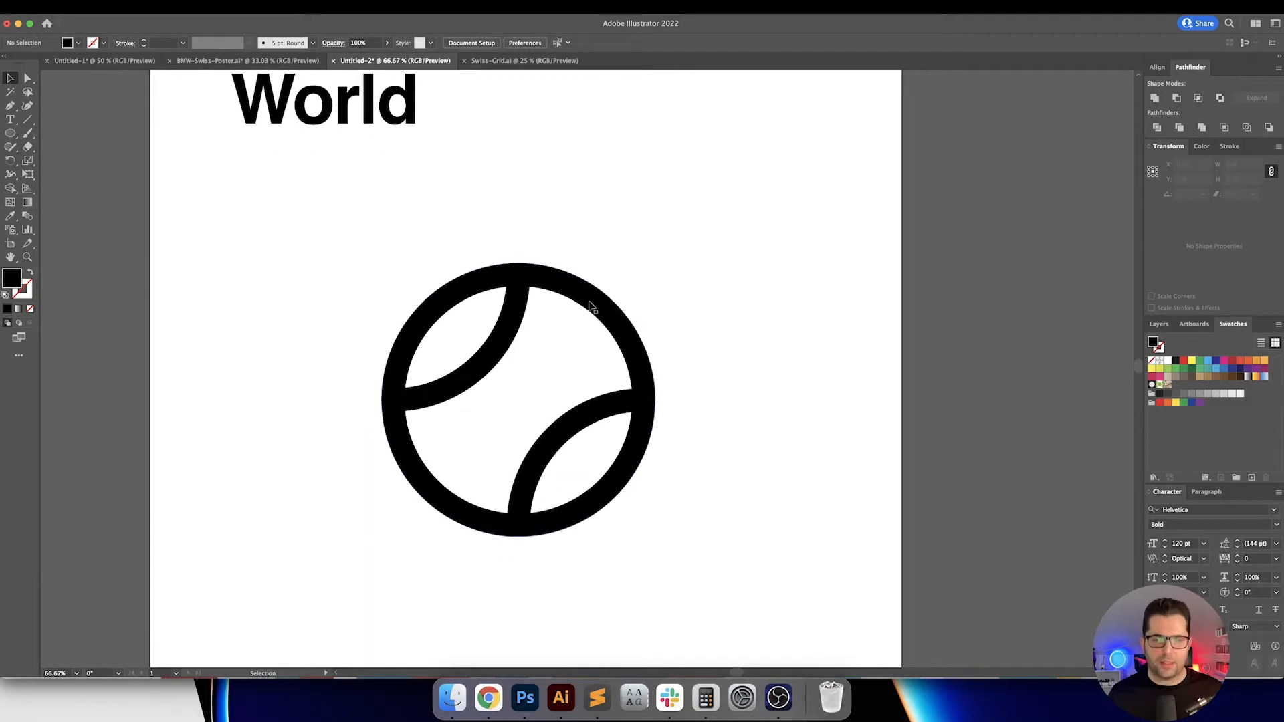
click(586, 294)
click(11, 189)
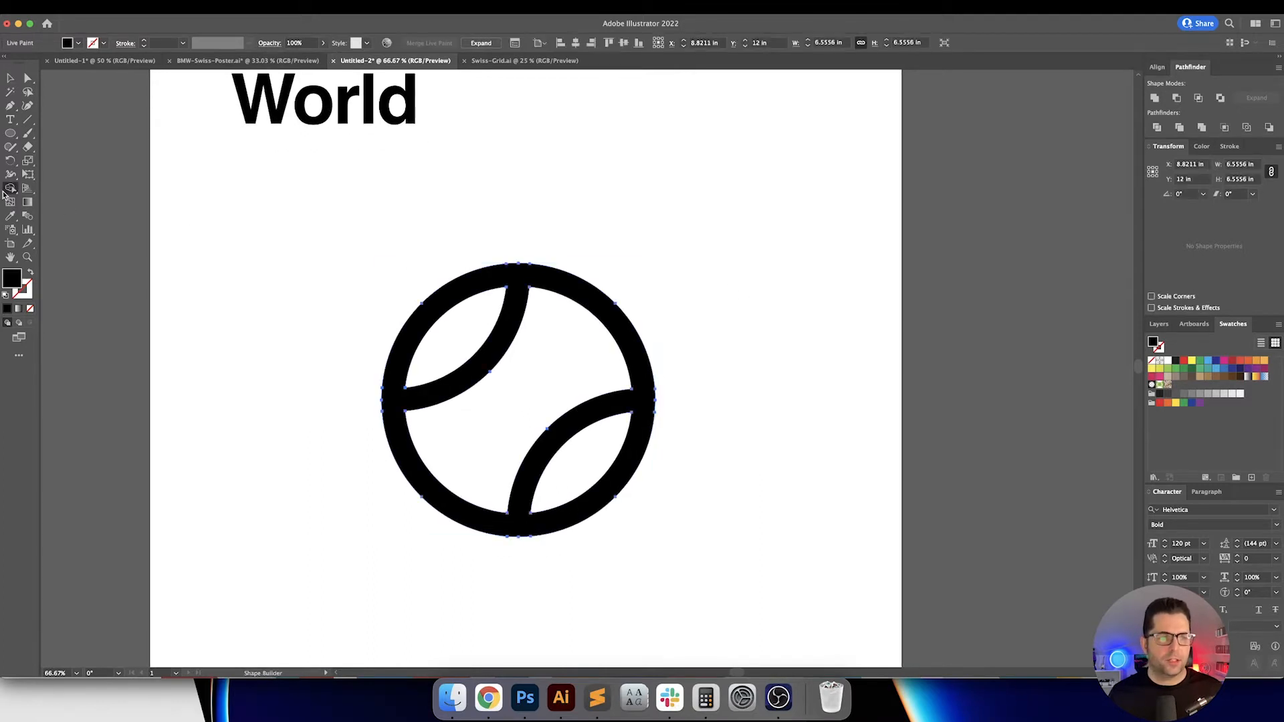
click(41, 203)
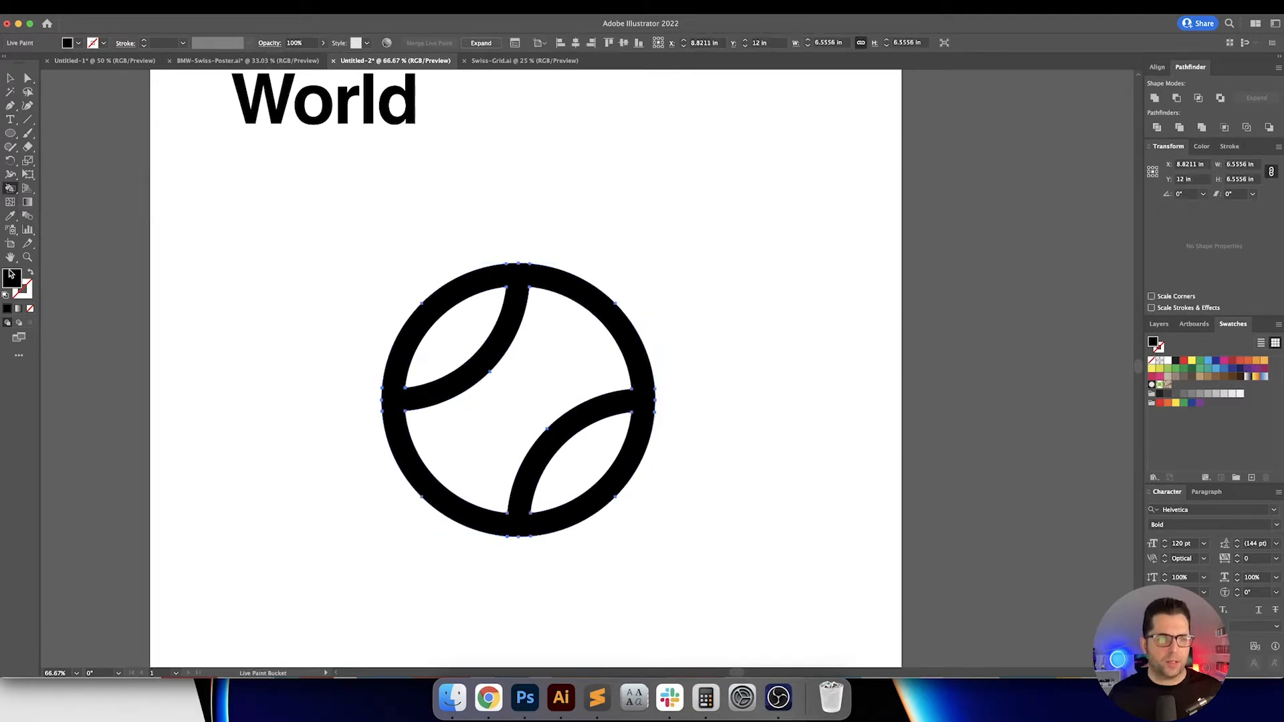
double_click(12, 278)
key(super+v)
key(Return)
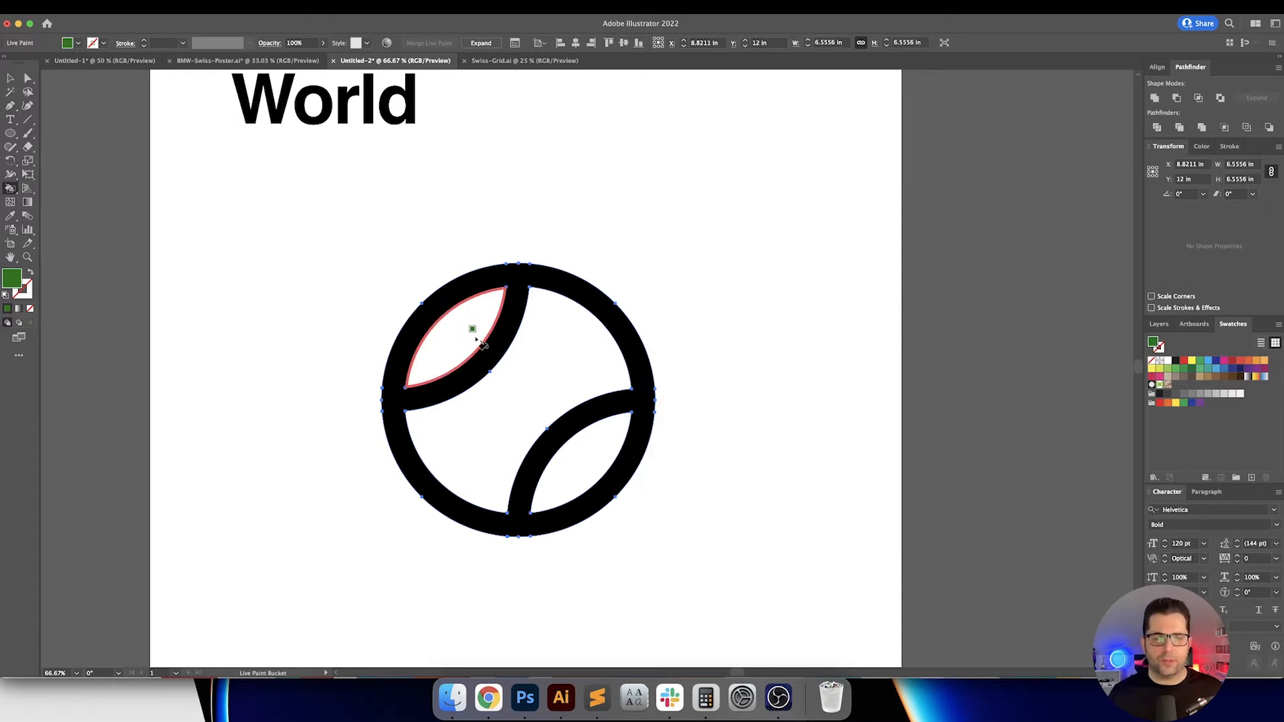
click(476, 339)
click(581, 452)
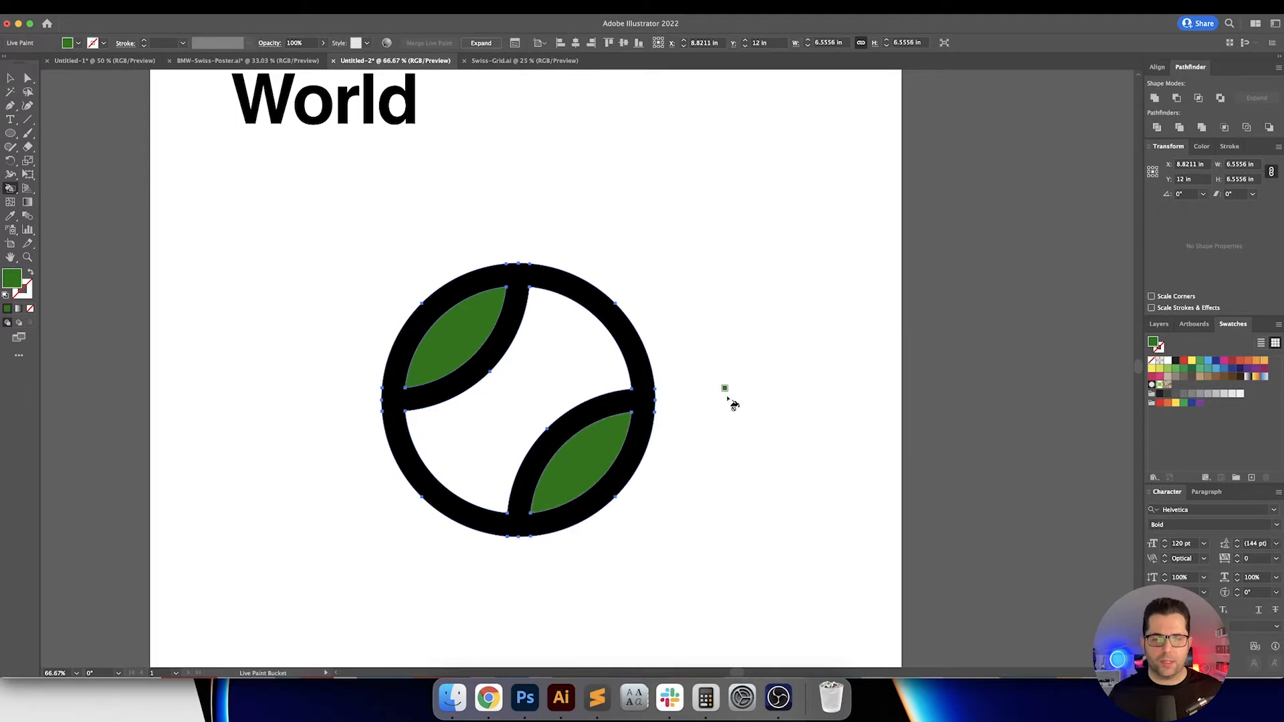
Step: Switch to Chrome, copy the blue 0098d8 from the Swiss style color picker and return to Illustrator
click(488, 698)
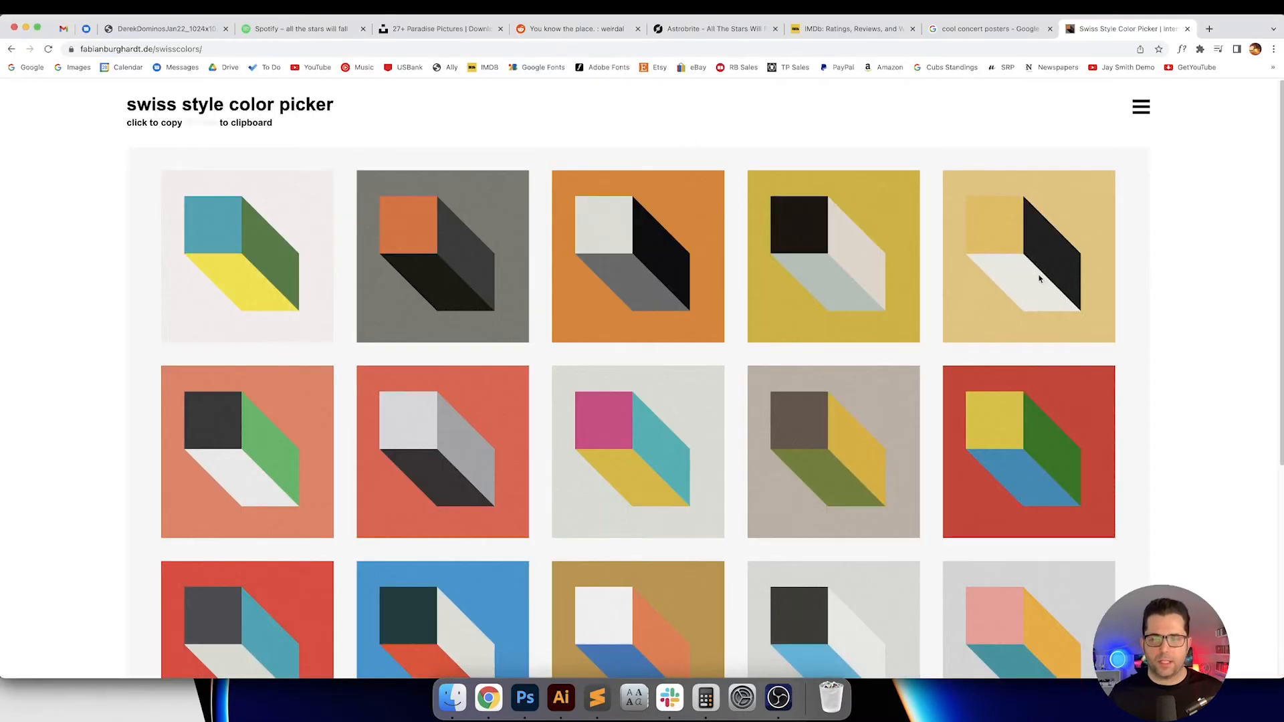
scroll(1040, 281, down, 5)
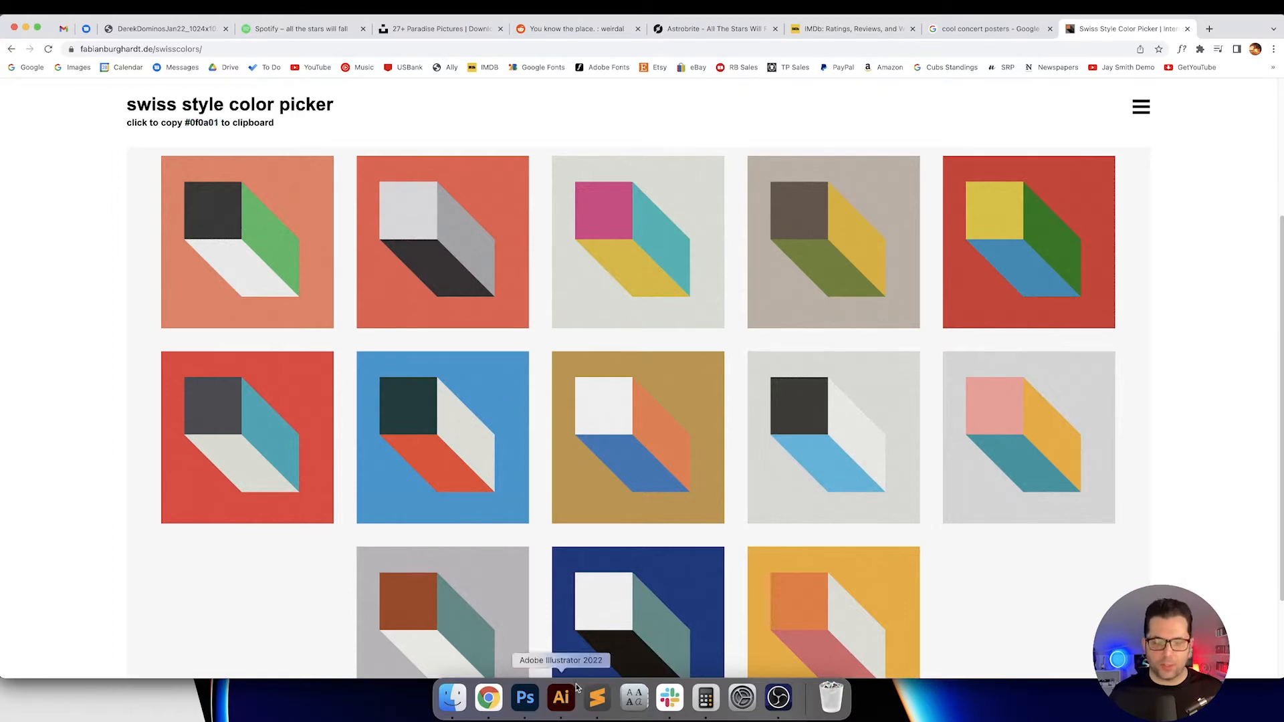
click(561, 699)
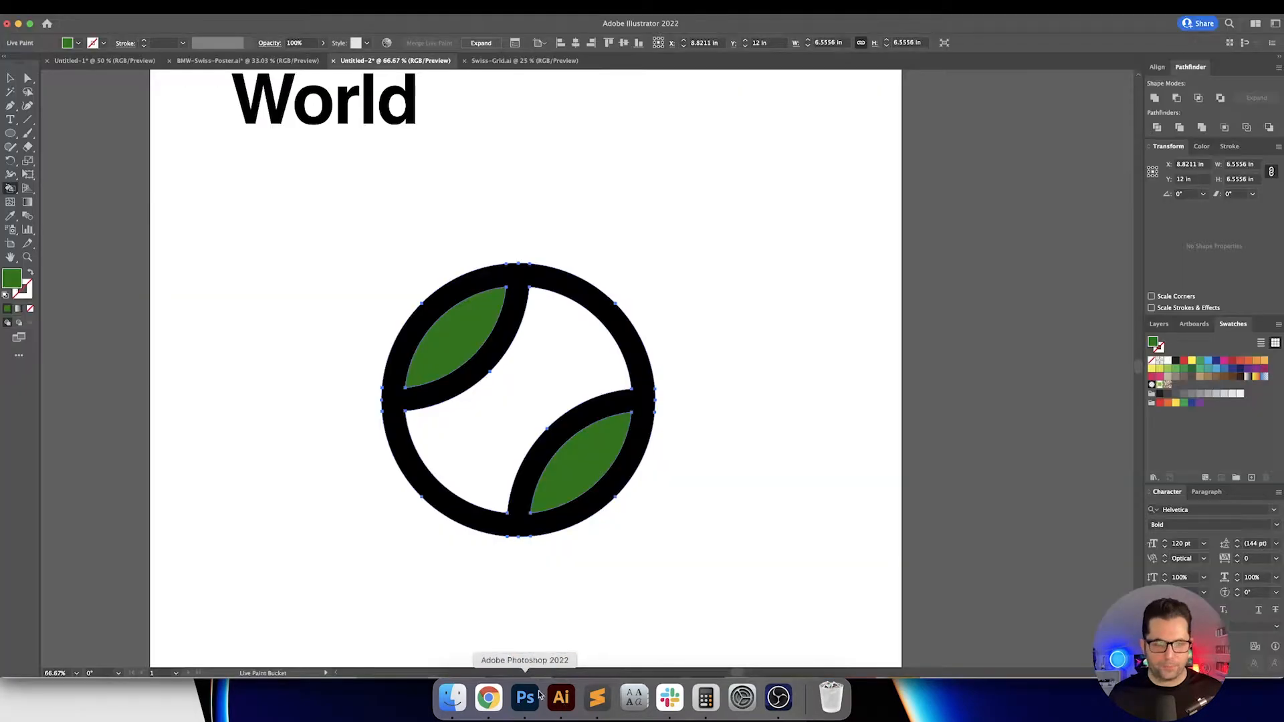
Step: Set the fill color to 0098d8, paint the baseball's central panel with it and deselect the graphic
double_click(12, 283)
text(0098d8)
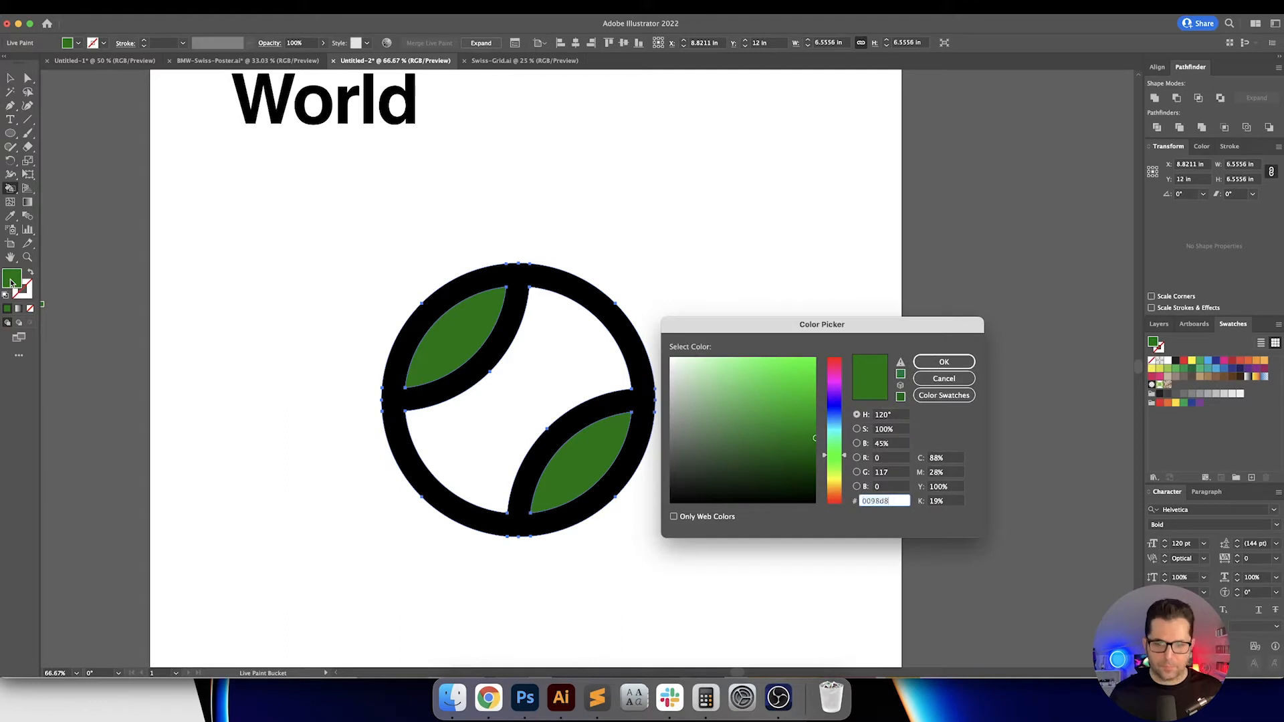
key(Return)
click(537, 378)
key(v)
click(690, 289)
Step: Move the colored baseball into the poster's left half at about X 5.03 in, with a duplicate beside it on the right
drag(708, 287, 754, 308)
drag(745, 299, 496, 454)
drag(697, 433, 523, 435)
click(635, 422)
scroll(625, 421, right, 2)
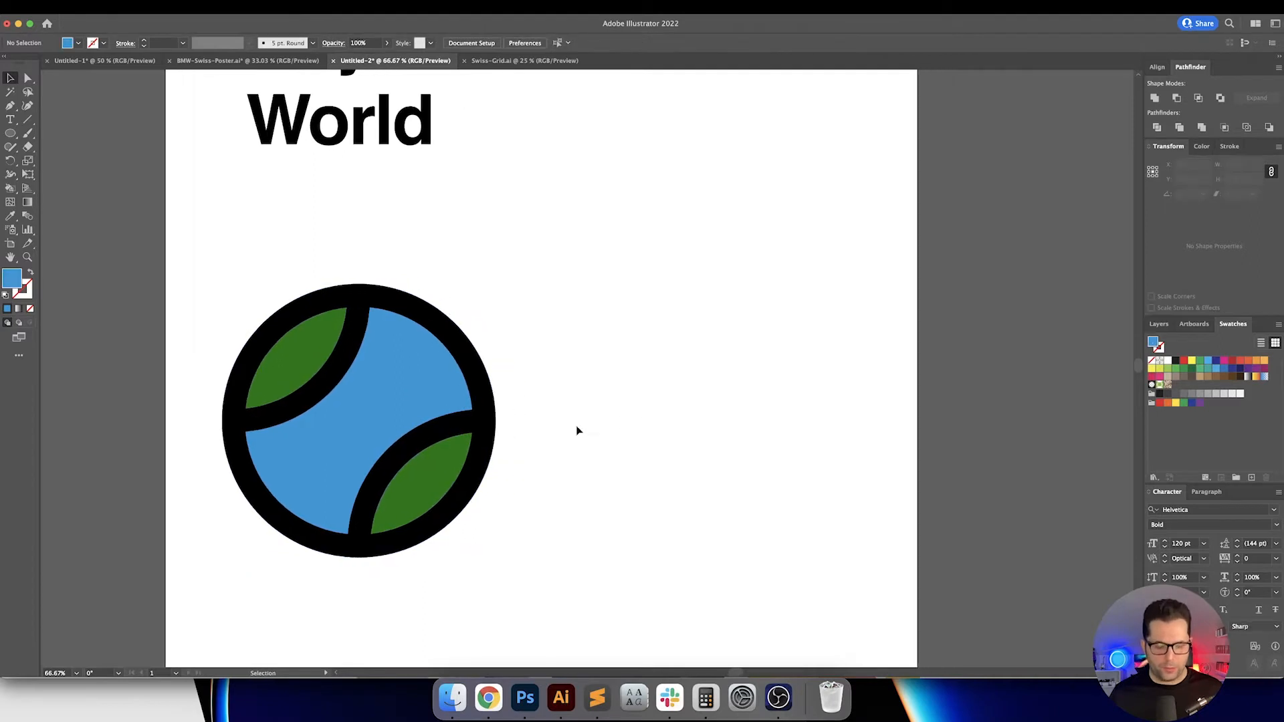
mouse_move(424, 432)
mouse_down()
mouse_move(791, 433)
mouse_move(428, 435)
mouse_up()
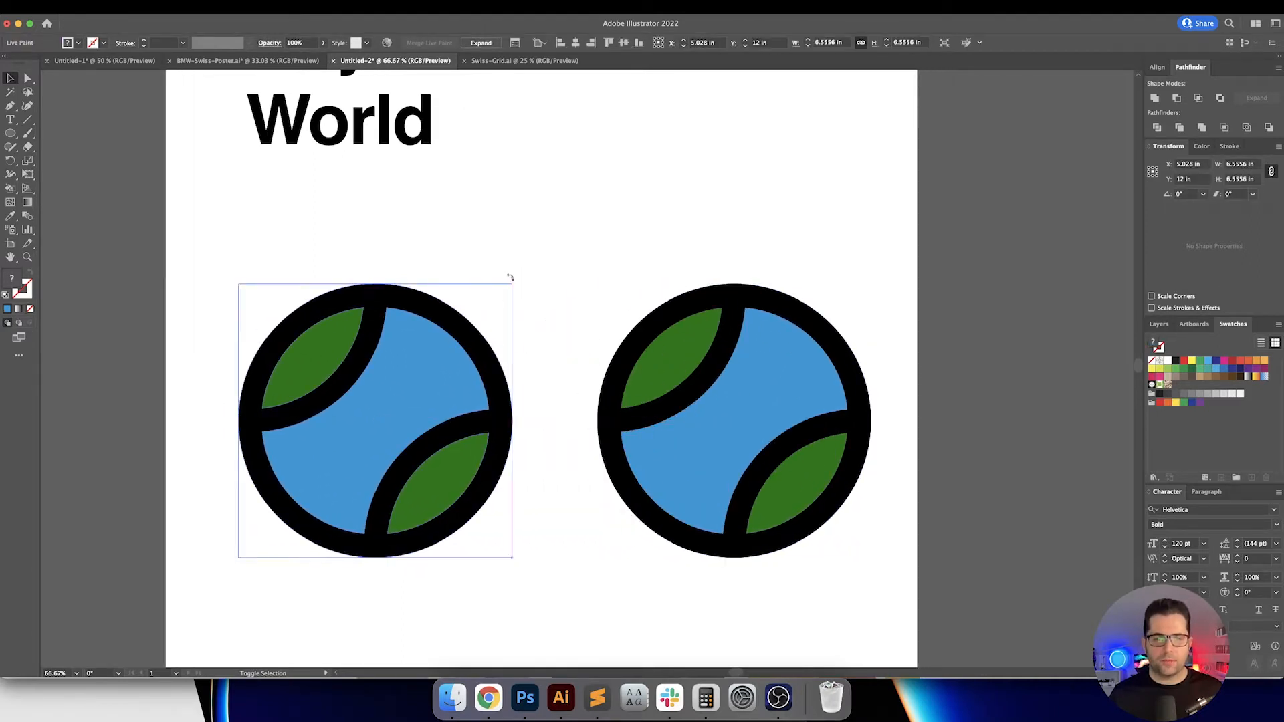
Step: Rotate the left baseball 45° so its seams stand upright, and deselect it
drag(510, 276, 439, 254)
click(510, 265)
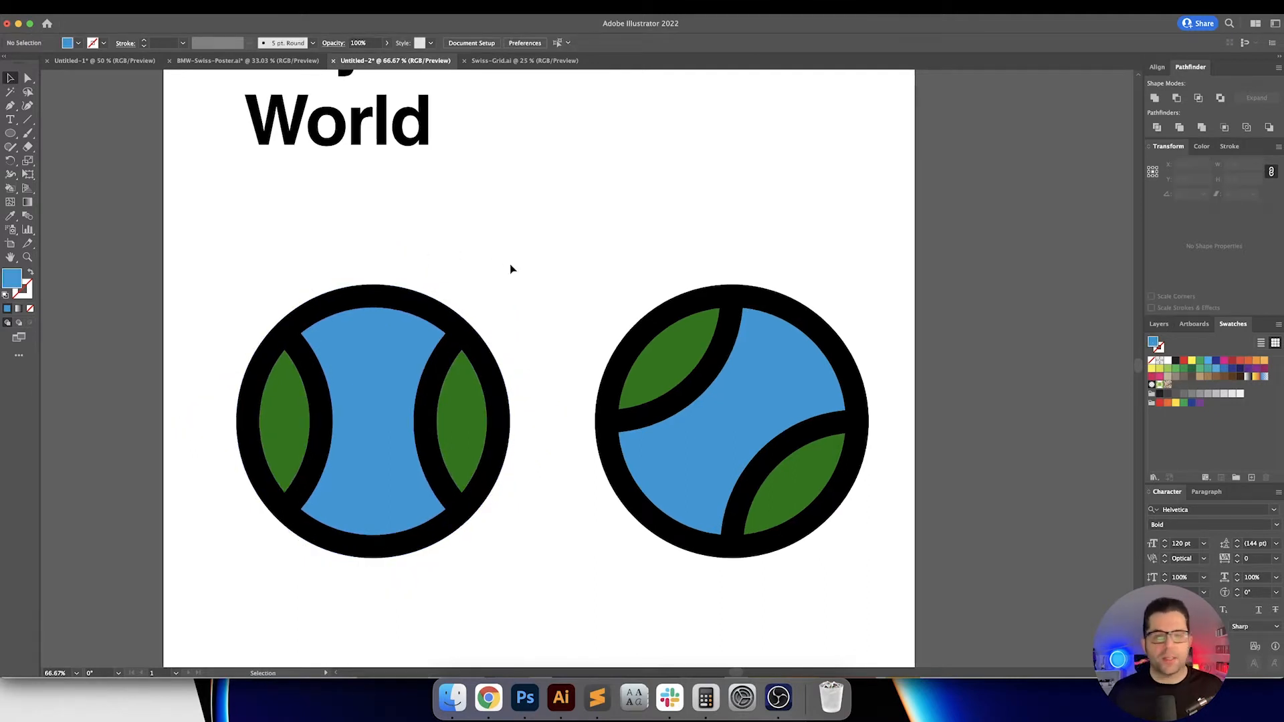
scroll(527, 263, left, 2)
scroll(527, 263, up, 1)
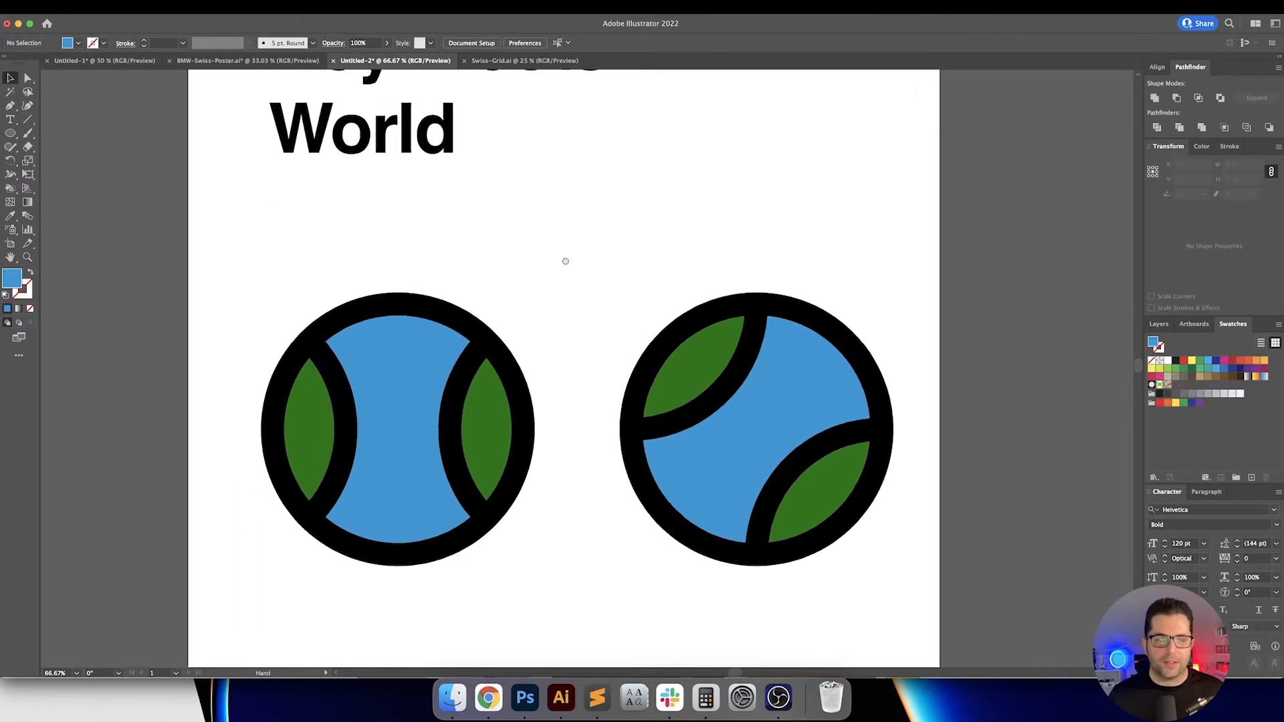
Step: Switch to Chrome, copy the off-white from the tan palette and the white from the gold-brown palette, and return to Illustrator
click(489, 697)
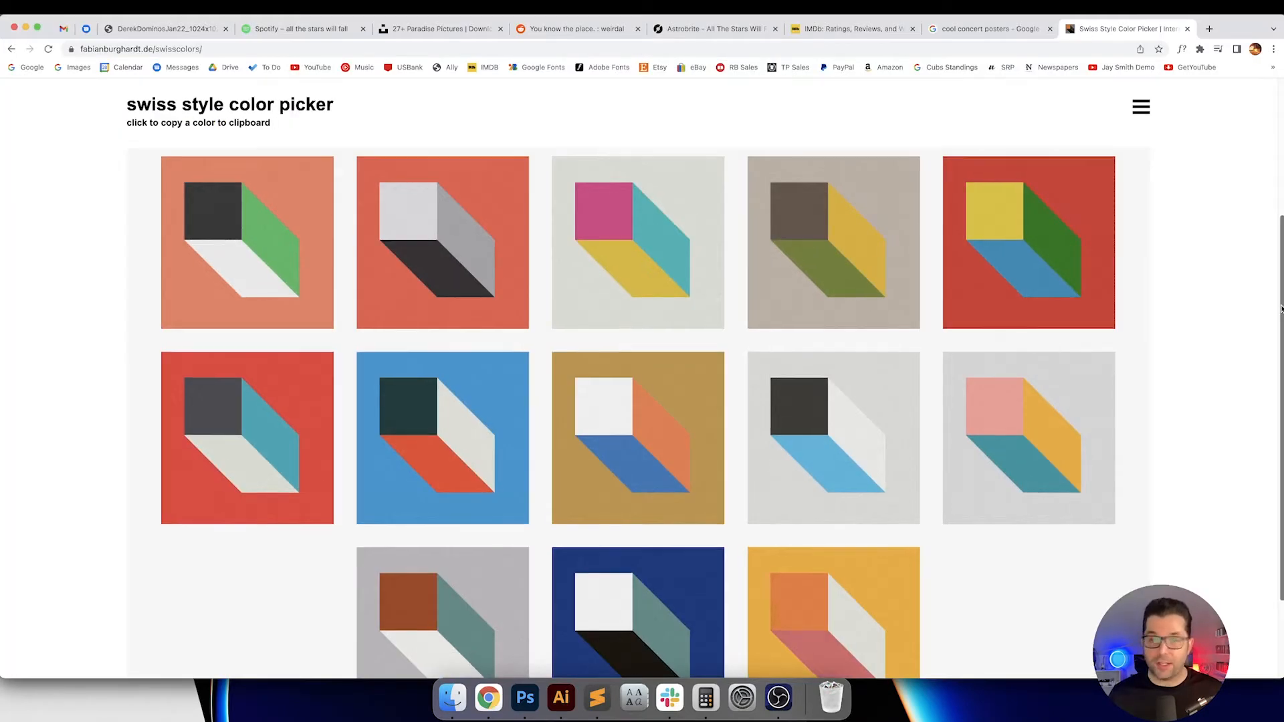
scroll(1263, 148, up, 5)
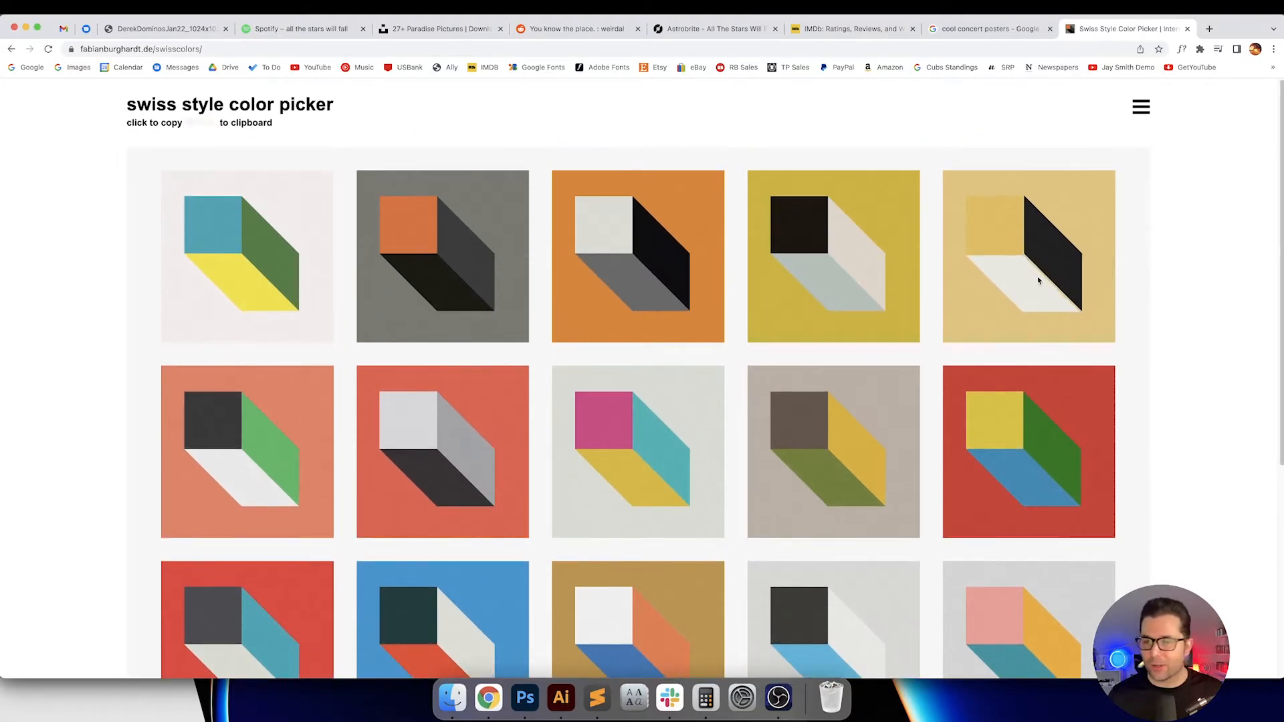
click(1028, 281)
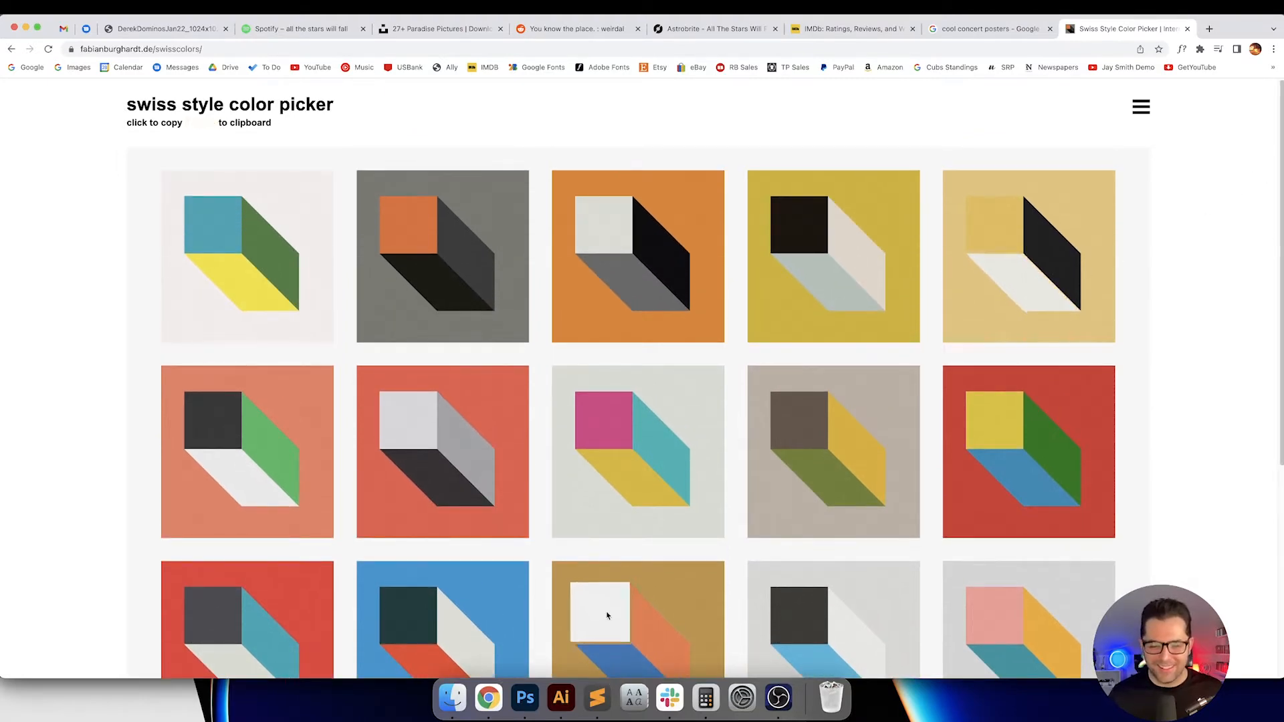
click(608, 611)
click(559, 699)
Step: Paint all three panels of the left baseball white with the Live Paint Bucket, and deselect the graphic
click(402, 335)
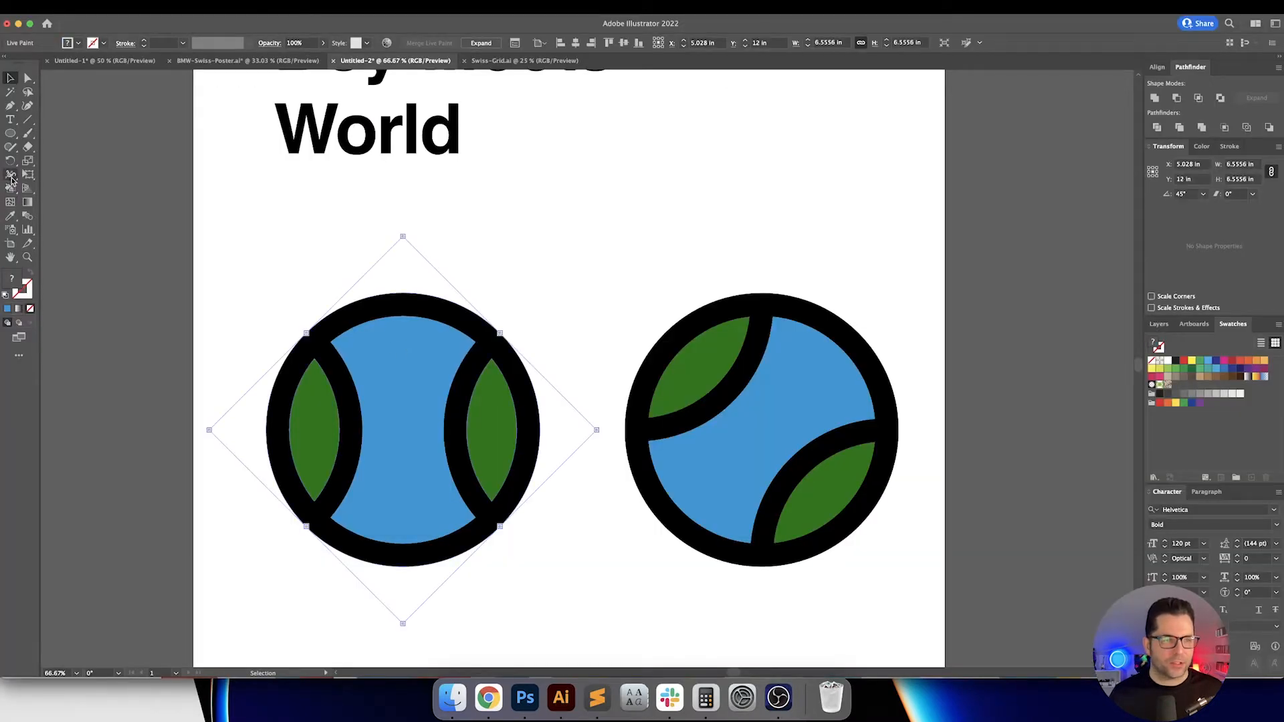
click(11, 190)
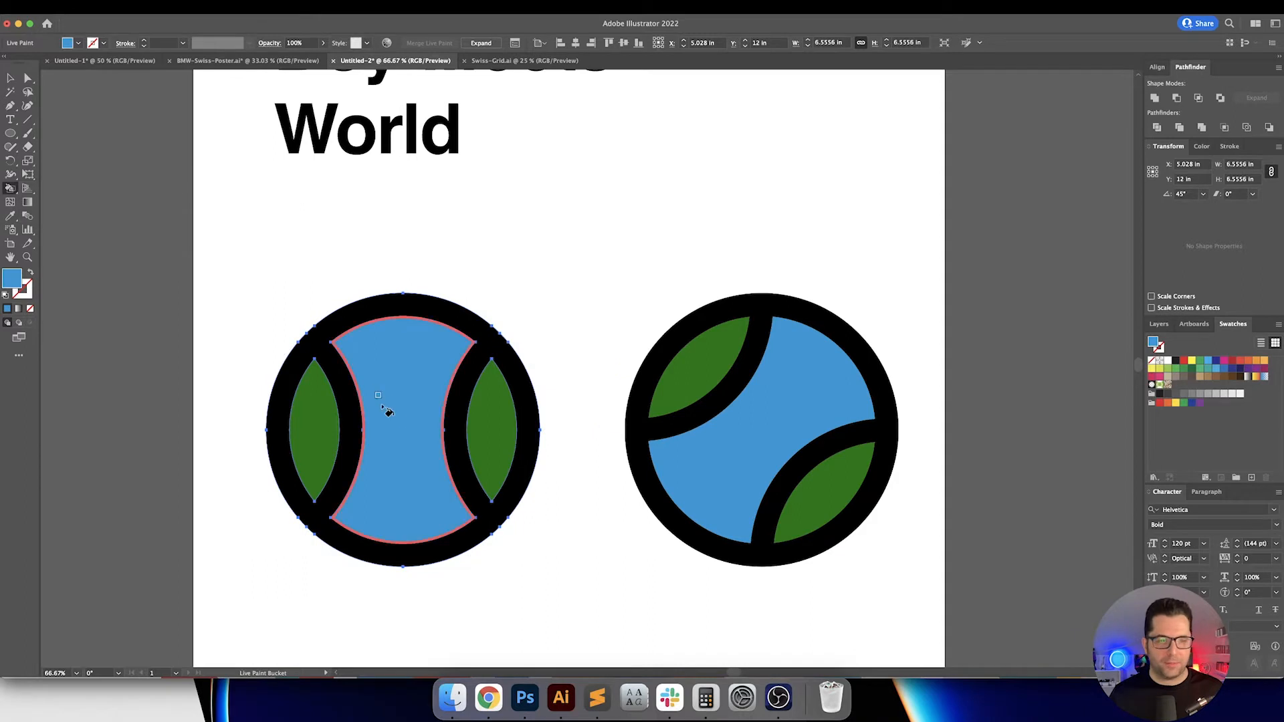
double_click(8, 281)
text(fff)
key(Return)
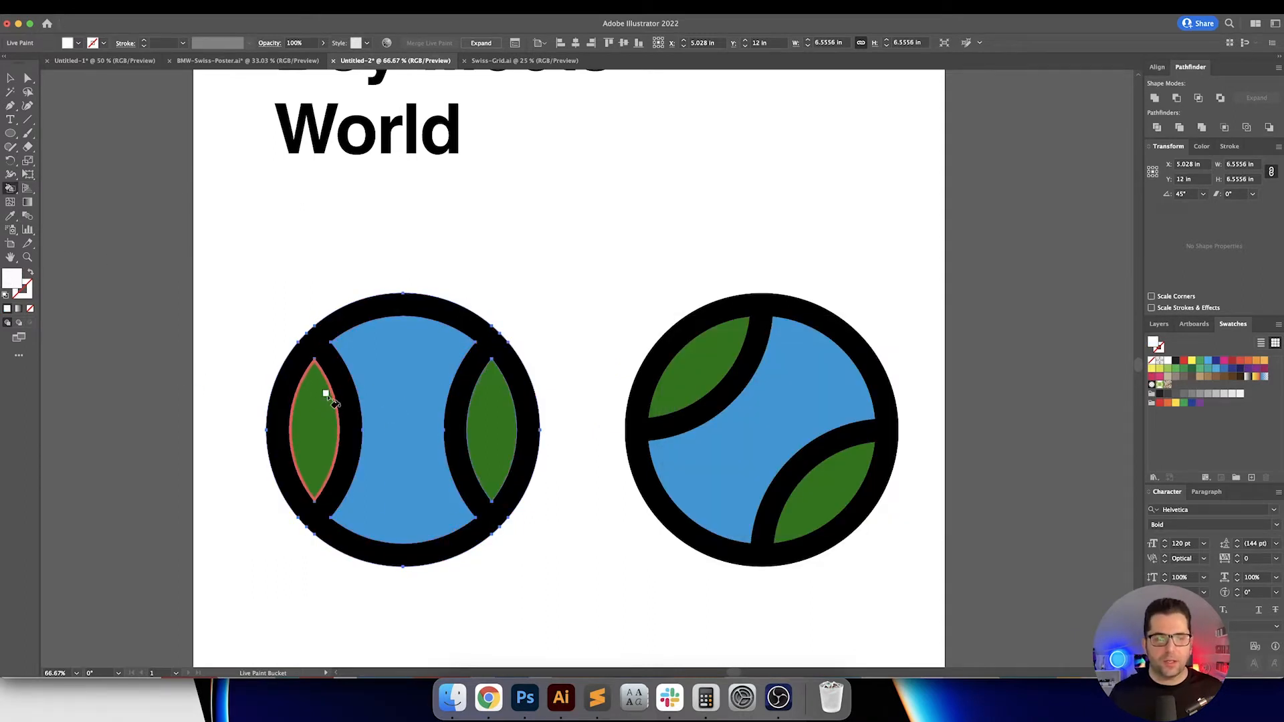
click(315, 423)
click(381, 415)
click(483, 428)
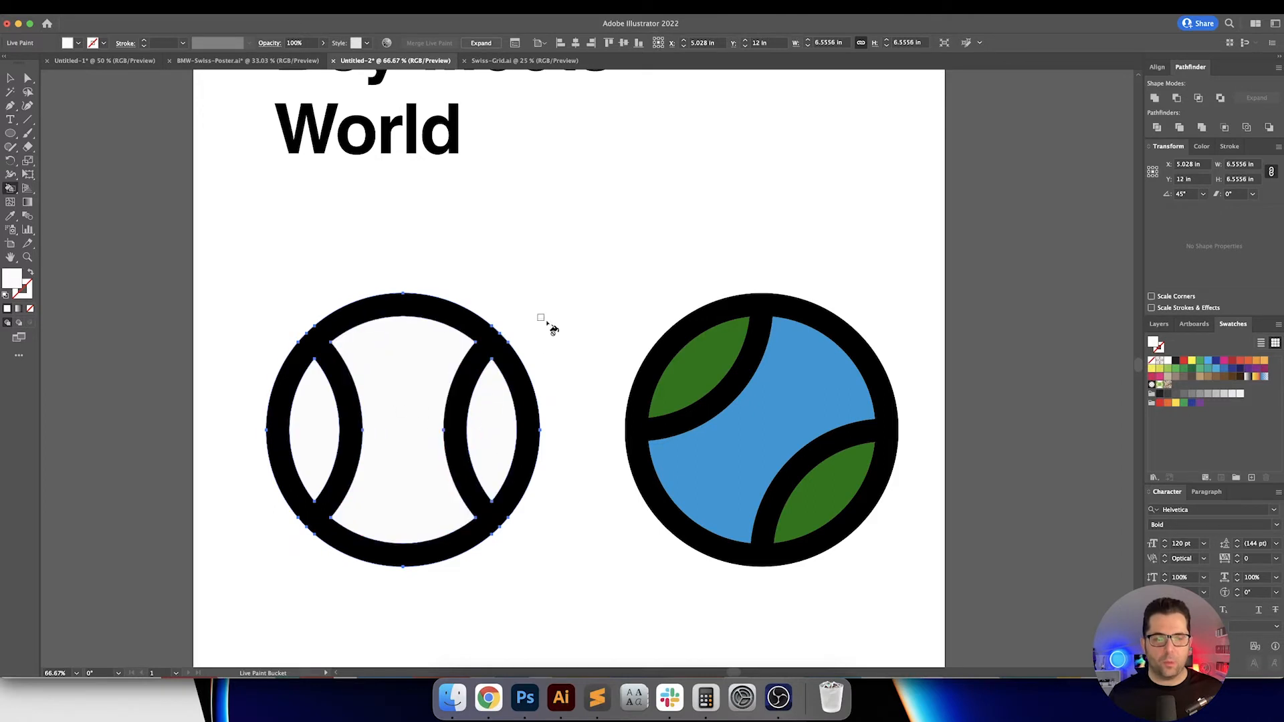
key(super+shift+a)
key(v)
scroll(582, 335, down, 3)
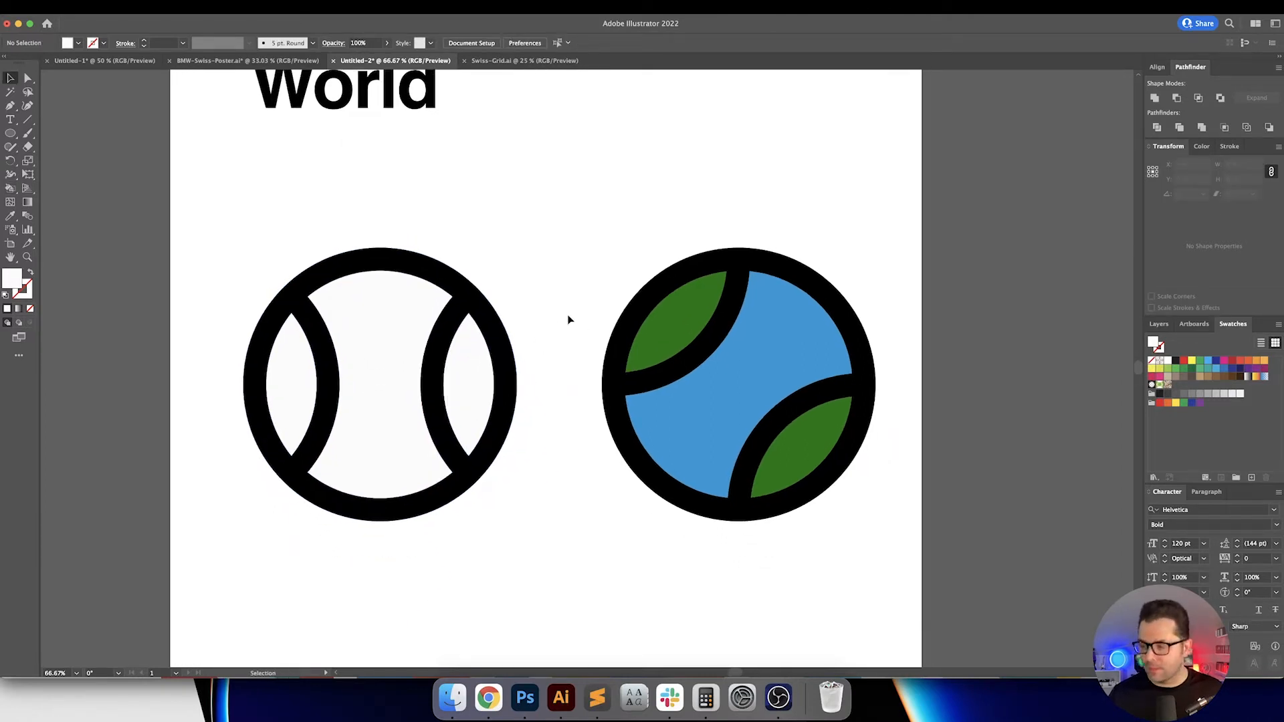
Step: Delete the left baseball and move the blue and green globe off the artboard's right side, at about X 23.08 in
scroll(567, 322, down, 1)
drag(221, 258, 483, 470)
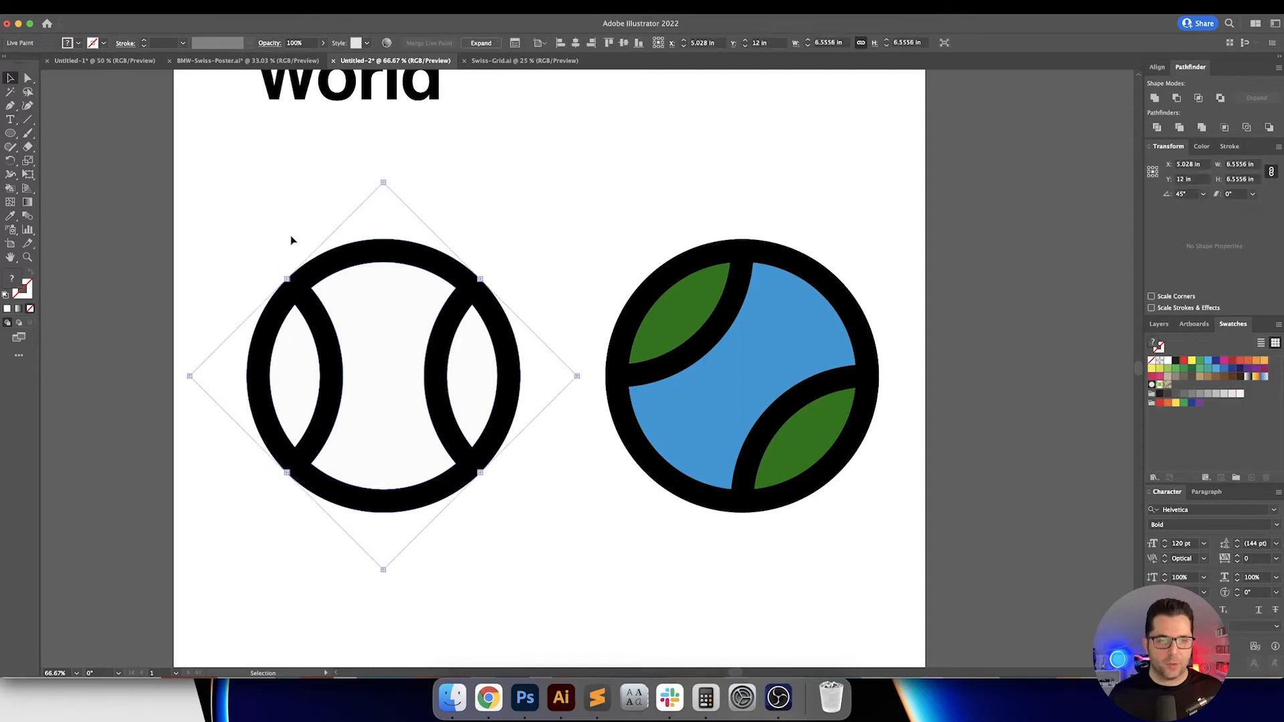
drag(384, 178, 504, 272)
key(Delete)
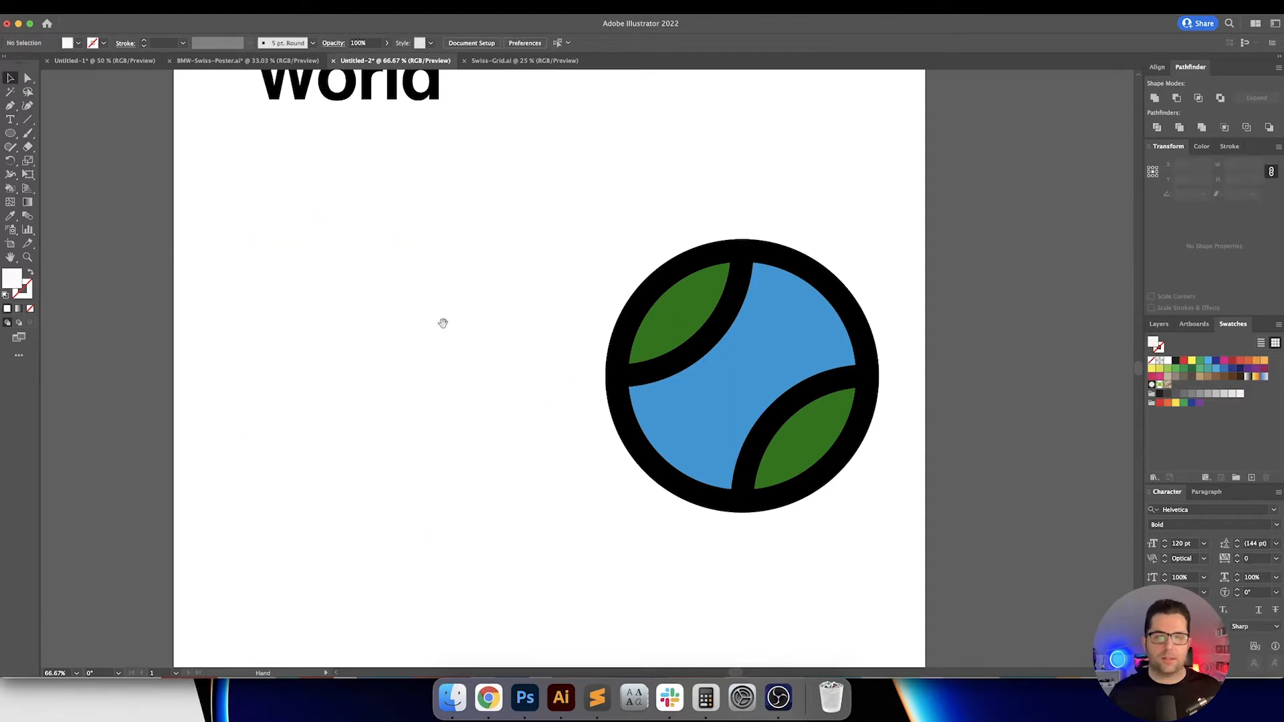
scroll(442, 321, right, 5)
drag(519, 407, 913, 403)
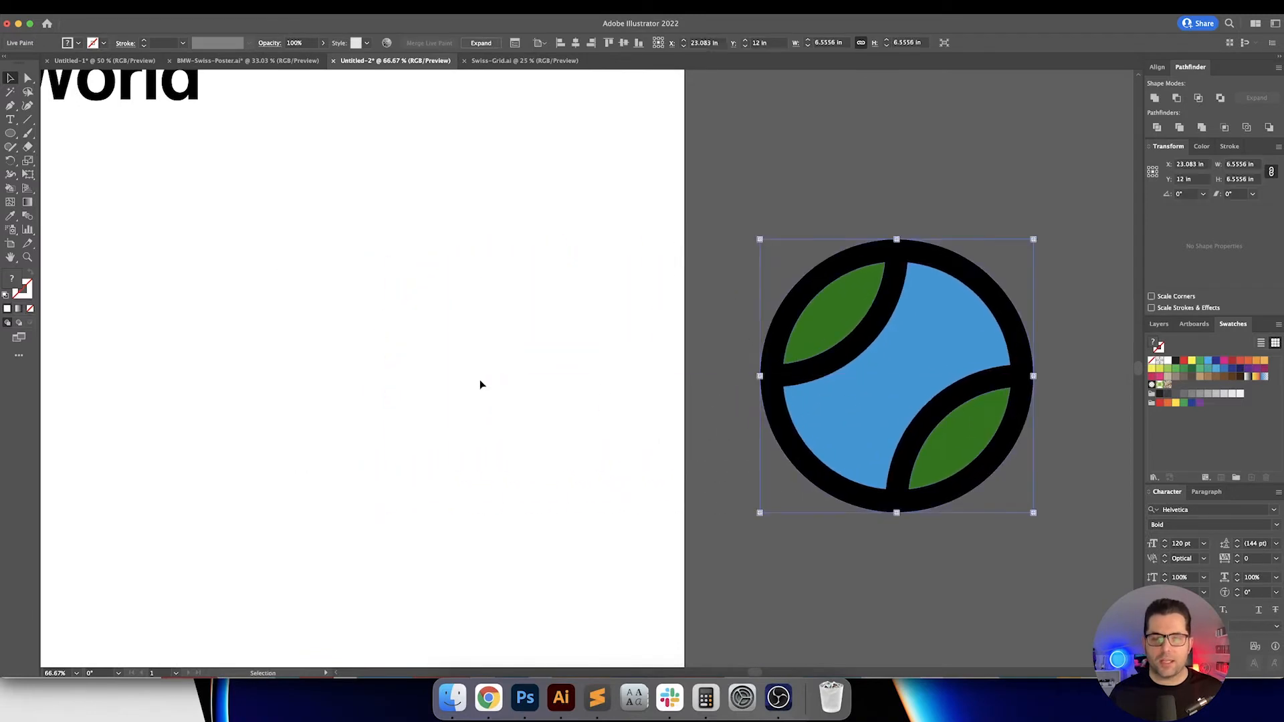
click(480, 381)
Step: Draw an unfilled circle about 6.22 in wide on the empty area below the title and give it a 40 pt stroke
drag(299, 360, 510, 367)
click(10, 134)
drag(10, 135, 51, 162)
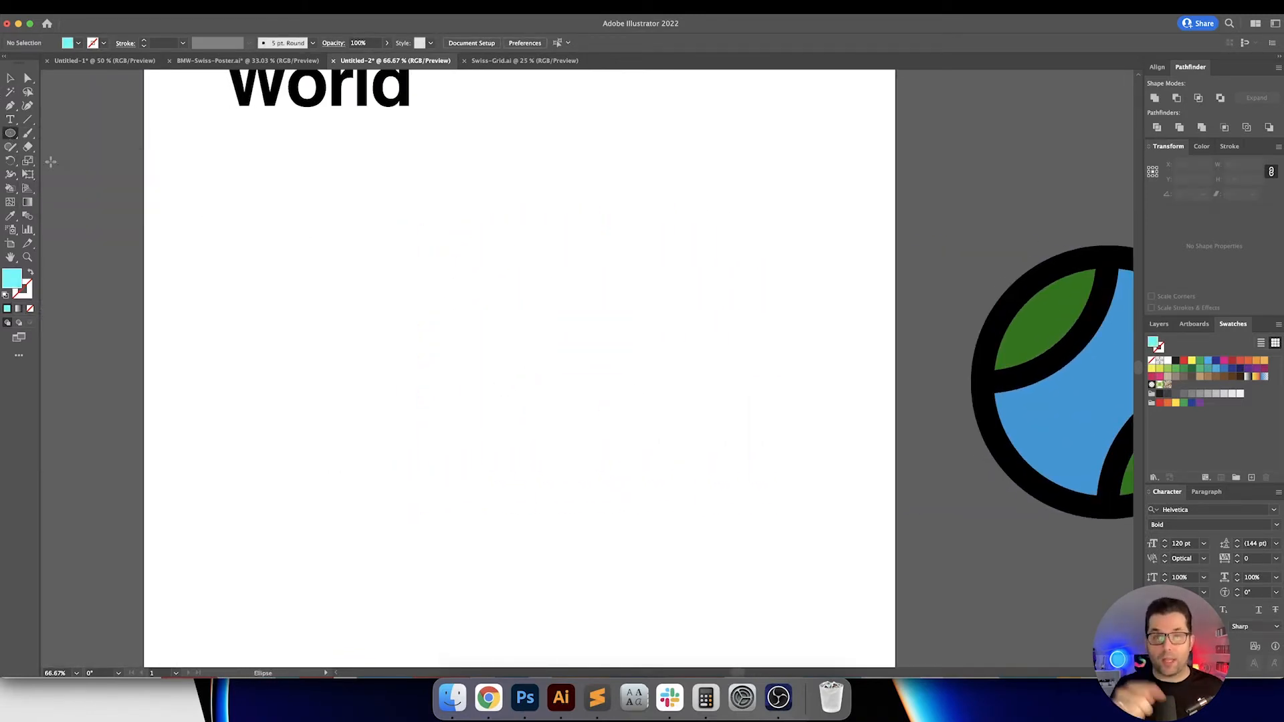
key(shift+x)
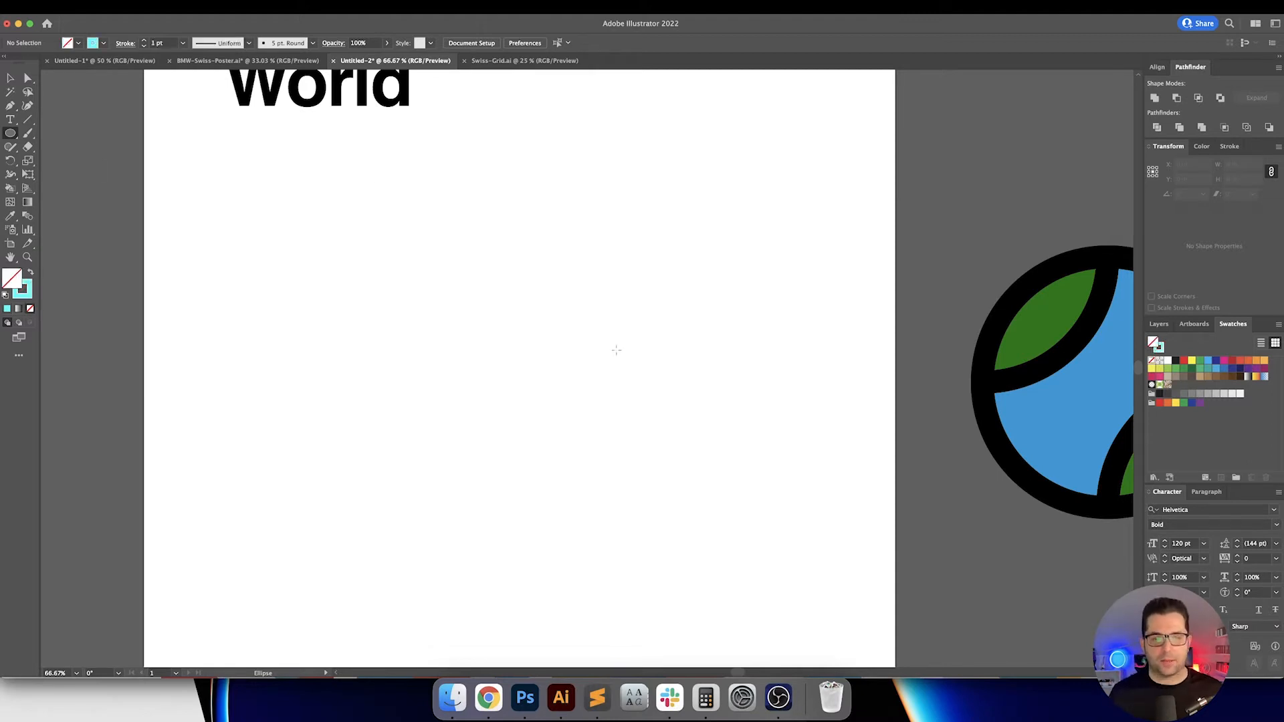
drag(520, 352, 656, 485)
key(v)
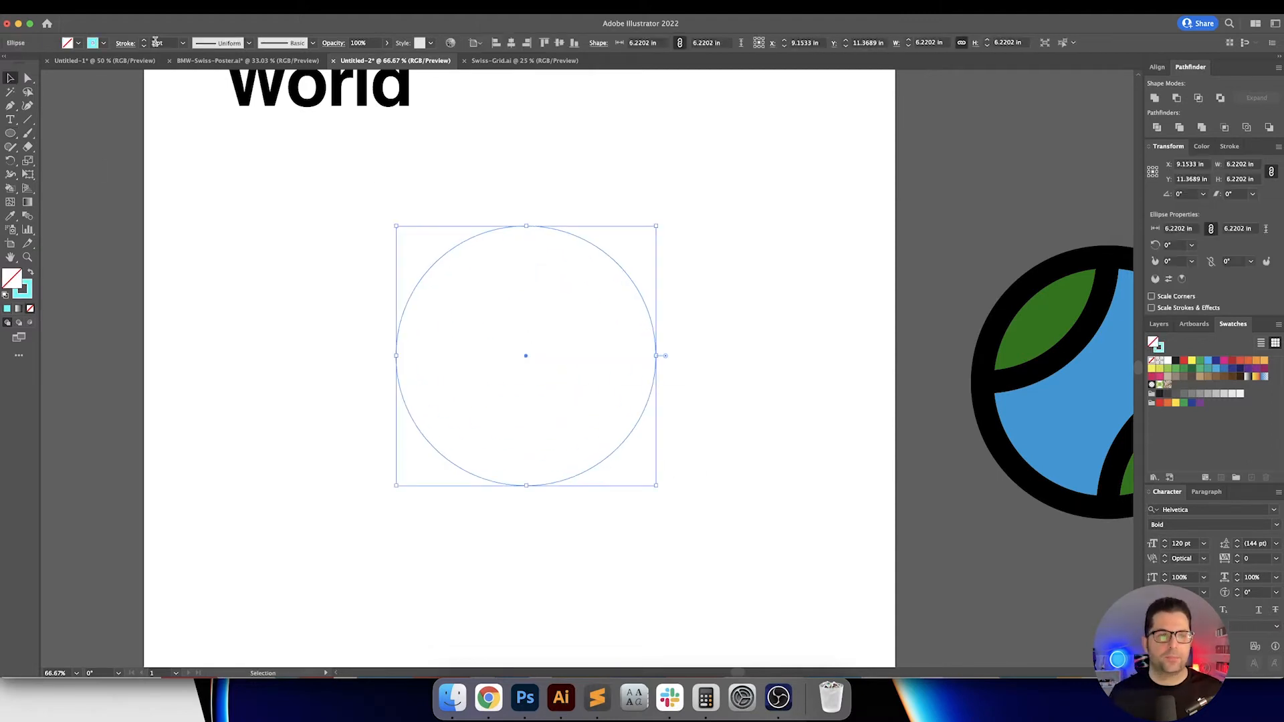
click(163, 42)
text(40)
key(Return)
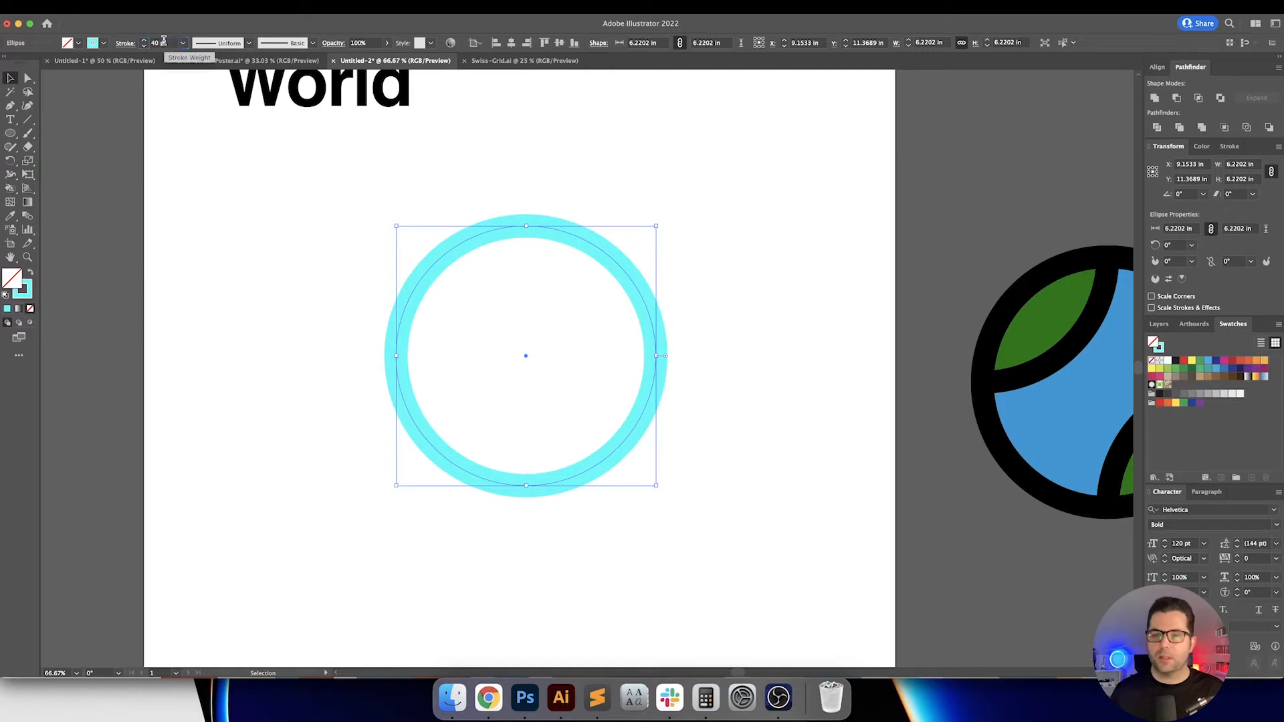
Step: Center the circle horizontally and vertically on the artboard, color its stroke black and deselect it
click(511, 43)
click(559, 42)
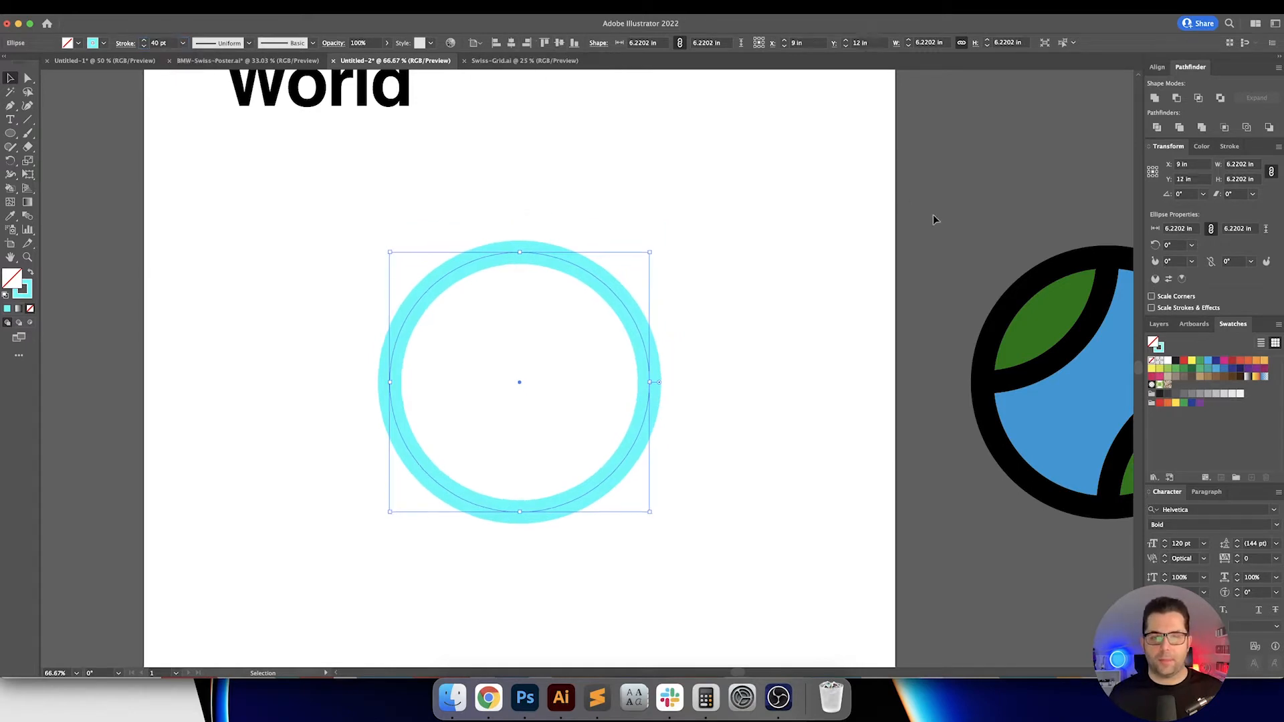
click(1175, 360)
click(776, 353)
Step: Overlap the globe with the circle to compare line weights, try a thinner circle stroke and restore it to 40 pt
drag(775, 353, 688, 352)
mouse_move(995, 315)
mouse_down()
mouse_move(407, 314)
mouse_move(553, 314)
mouse_up()
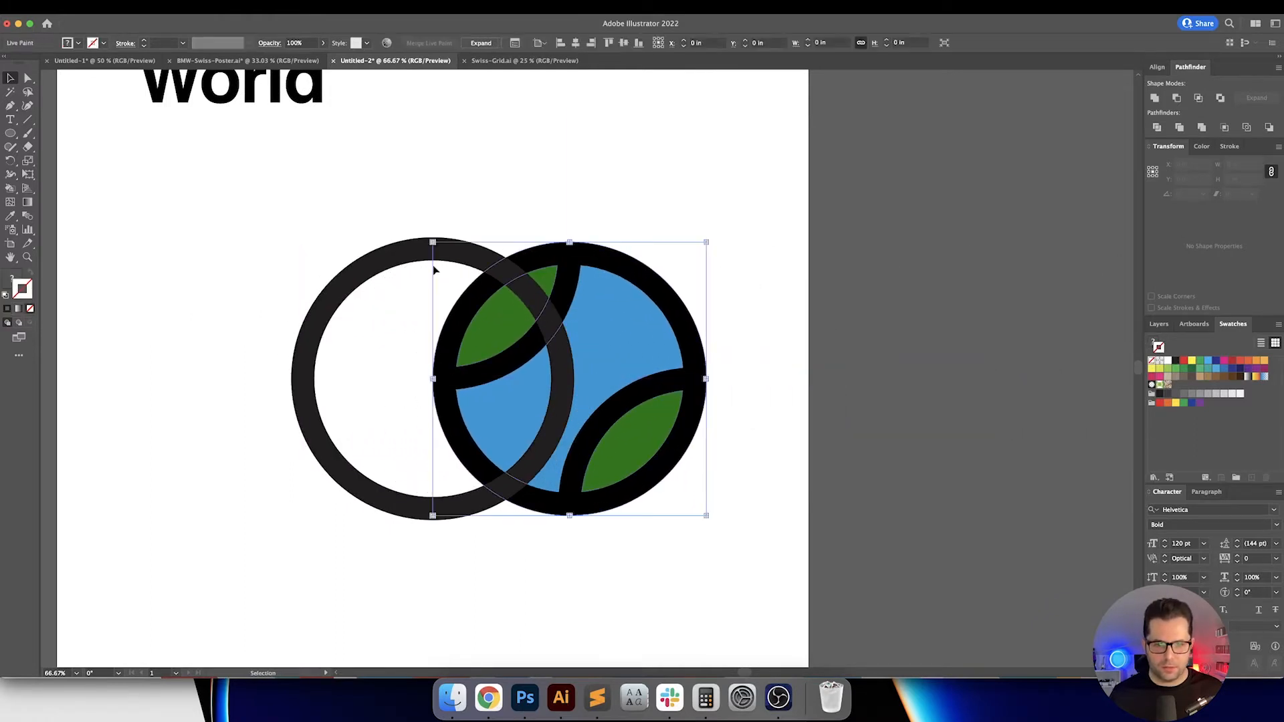
click(426, 258)
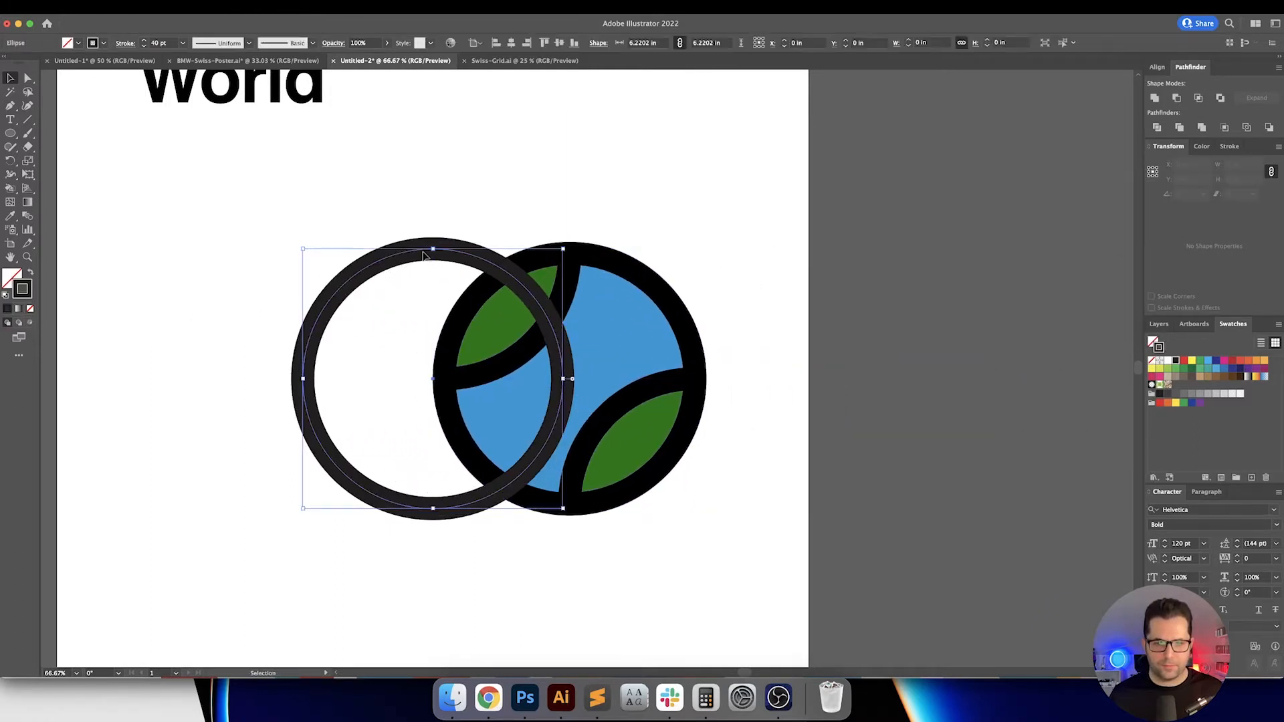
click(163, 44)
key(shift+Down)
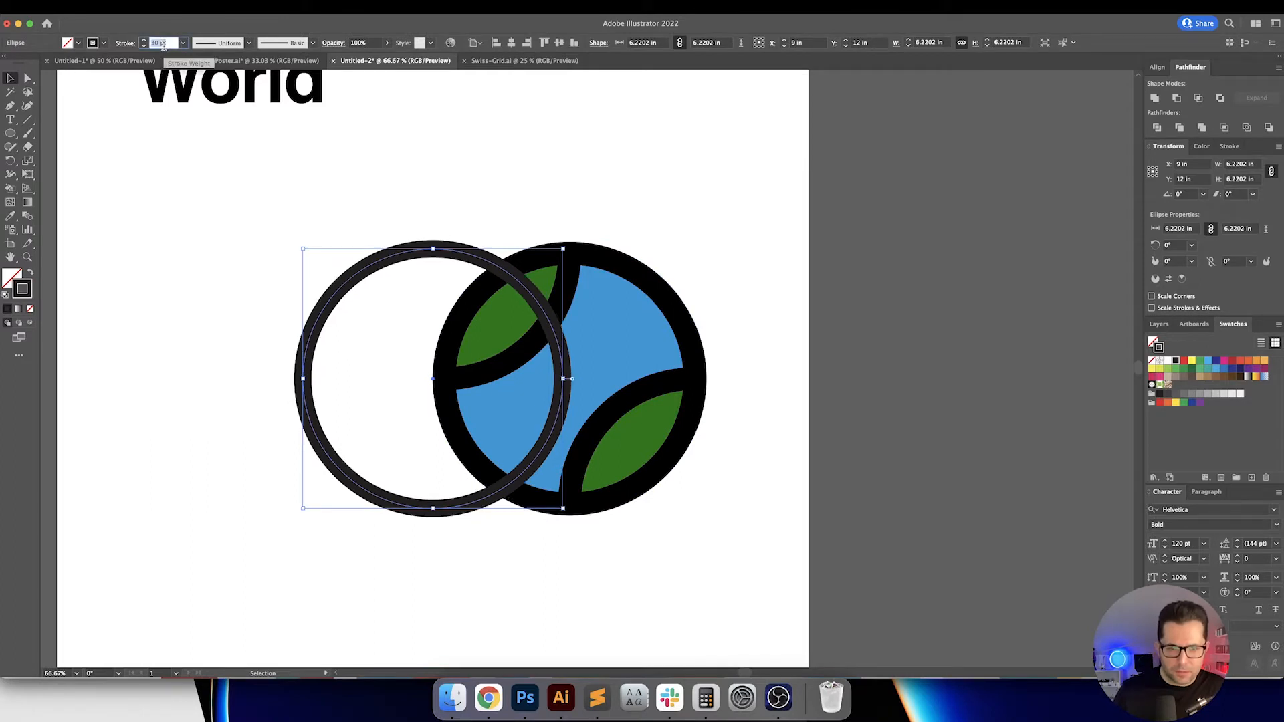
key(shift+Up)
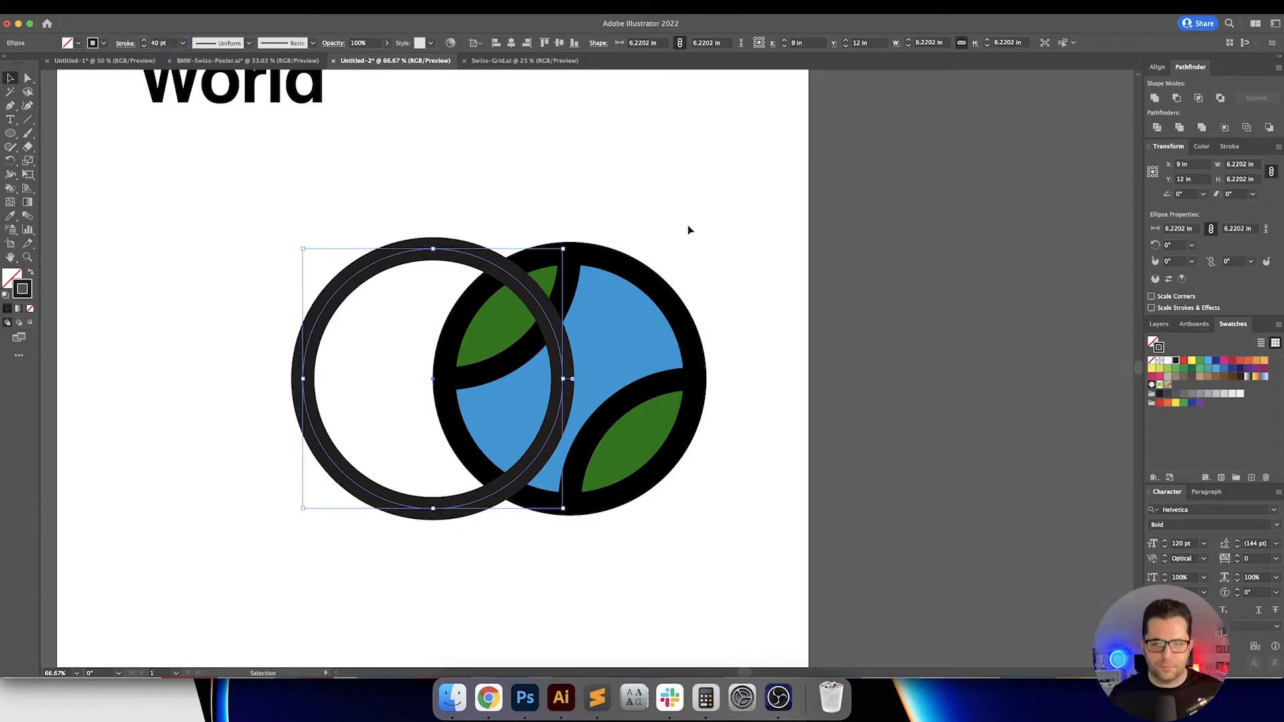
click(687, 224)
Step: Move the globe beside the circle for a size comparison, and set the circle's diameter to 6 in, centered on the artboard
drag(632, 320, 794, 309)
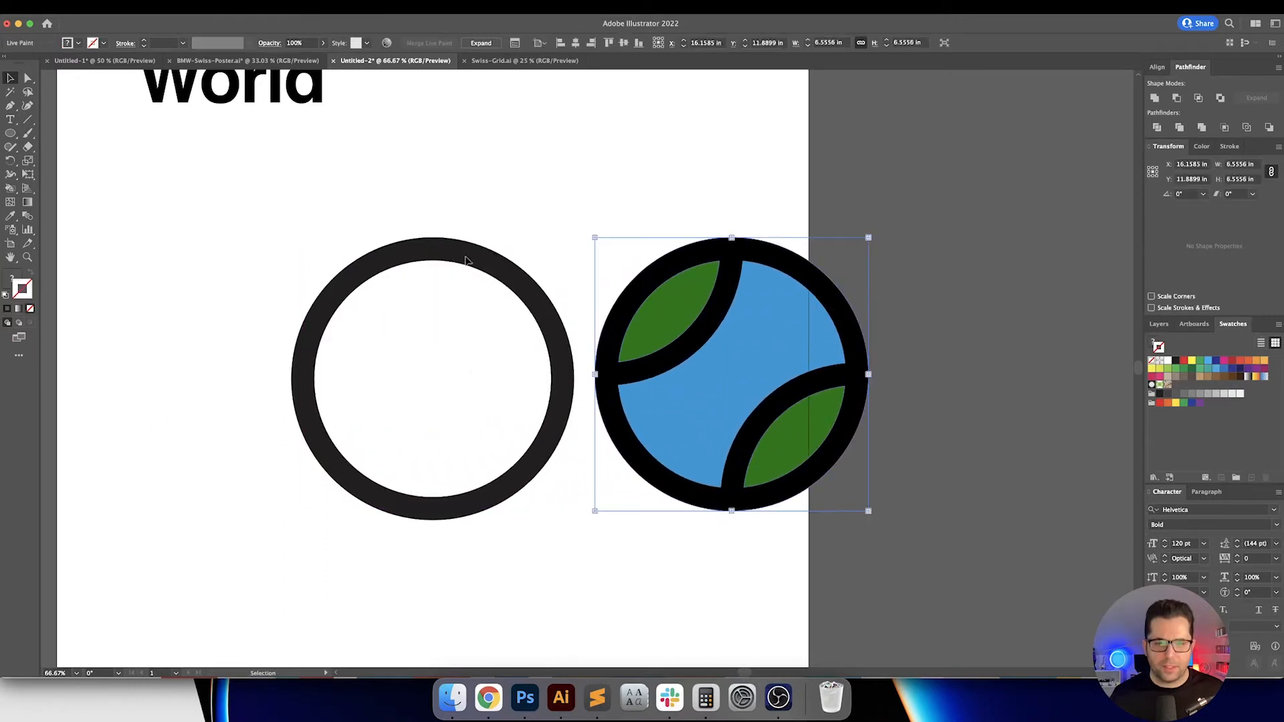
click(421, 299)
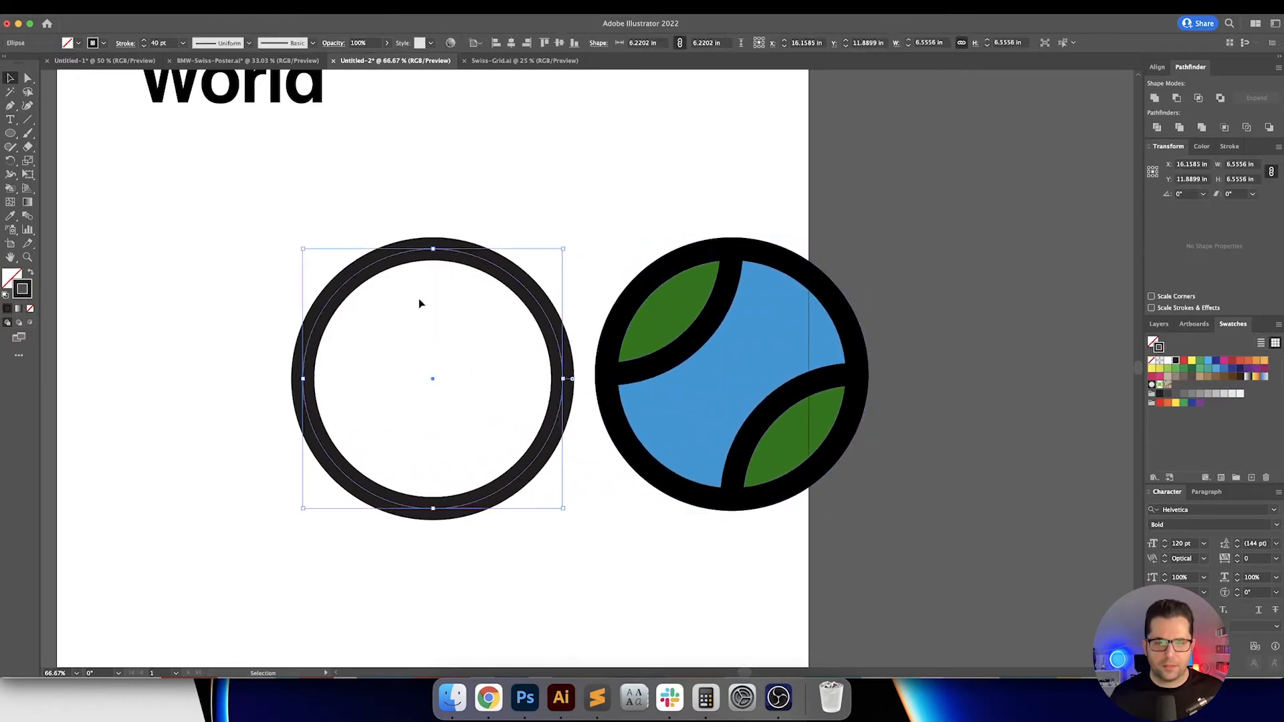
click(1241, 179)
text(6)
key(Return)
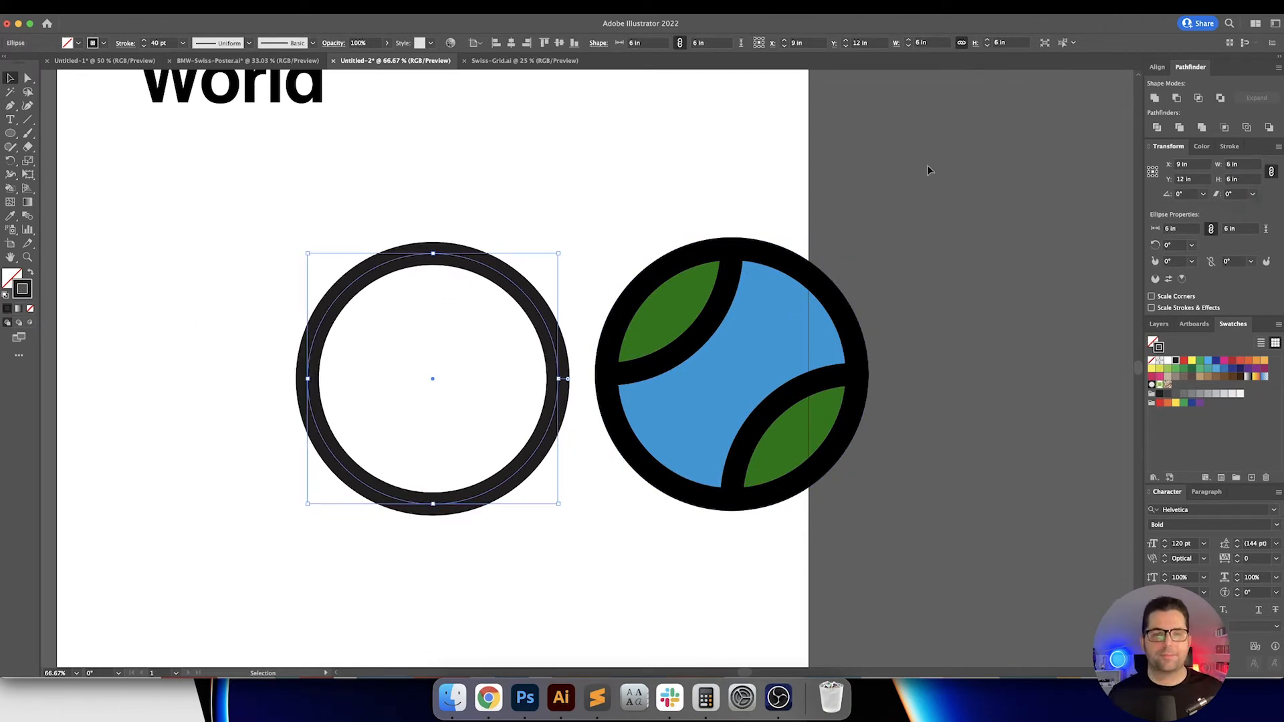
click(574, 43)
click(559, 43)
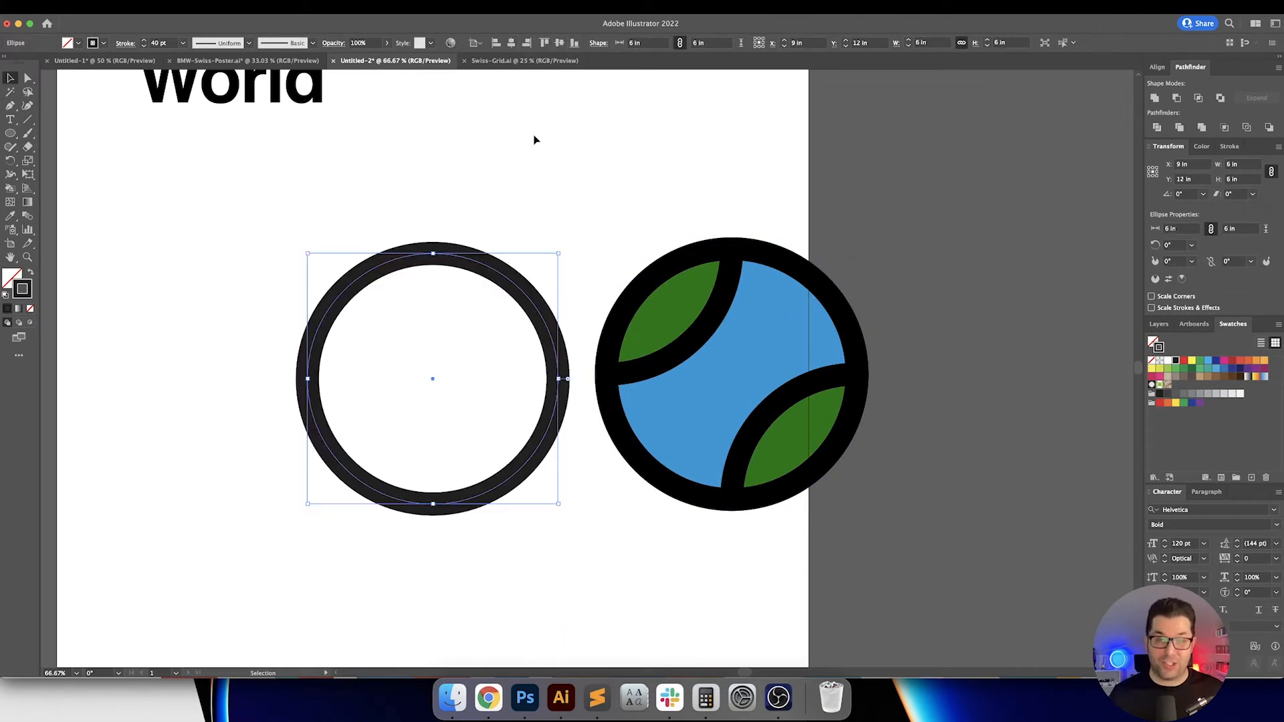
Step: Align the globe to the artboard's vertical center and move it back off the artboard's right side
click(534, 139)
drag(554, 195, 518, 189)
drag(616, 199, 776, 320)
click(624, 43)
click(541, 198)
drag(545, 198, 739, 202)
drag(844, 319, 1052, 318)
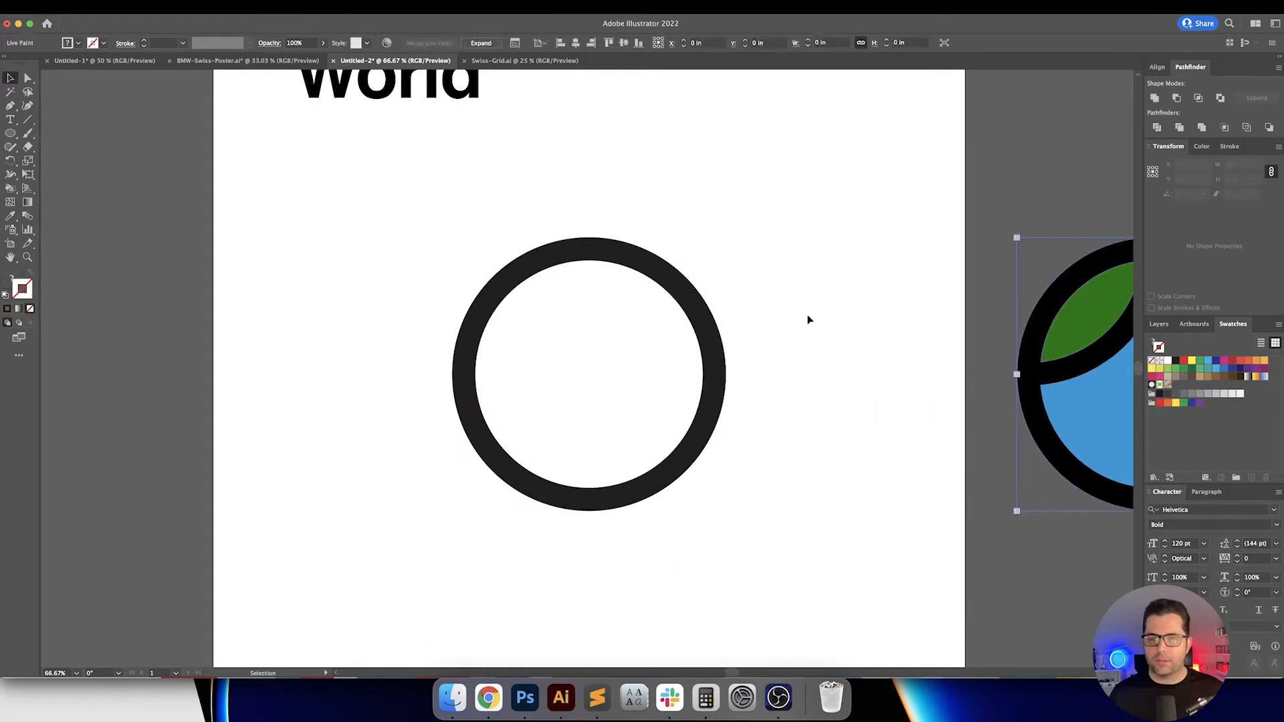
click(808, 320)
Step: Duplicate the black circle diagonally down and to the right of the original
drag(795, 323, 731, 307)
click(652, 328)
scroll(599, 334, right, 3)
scroll(599, 334, down, 1)
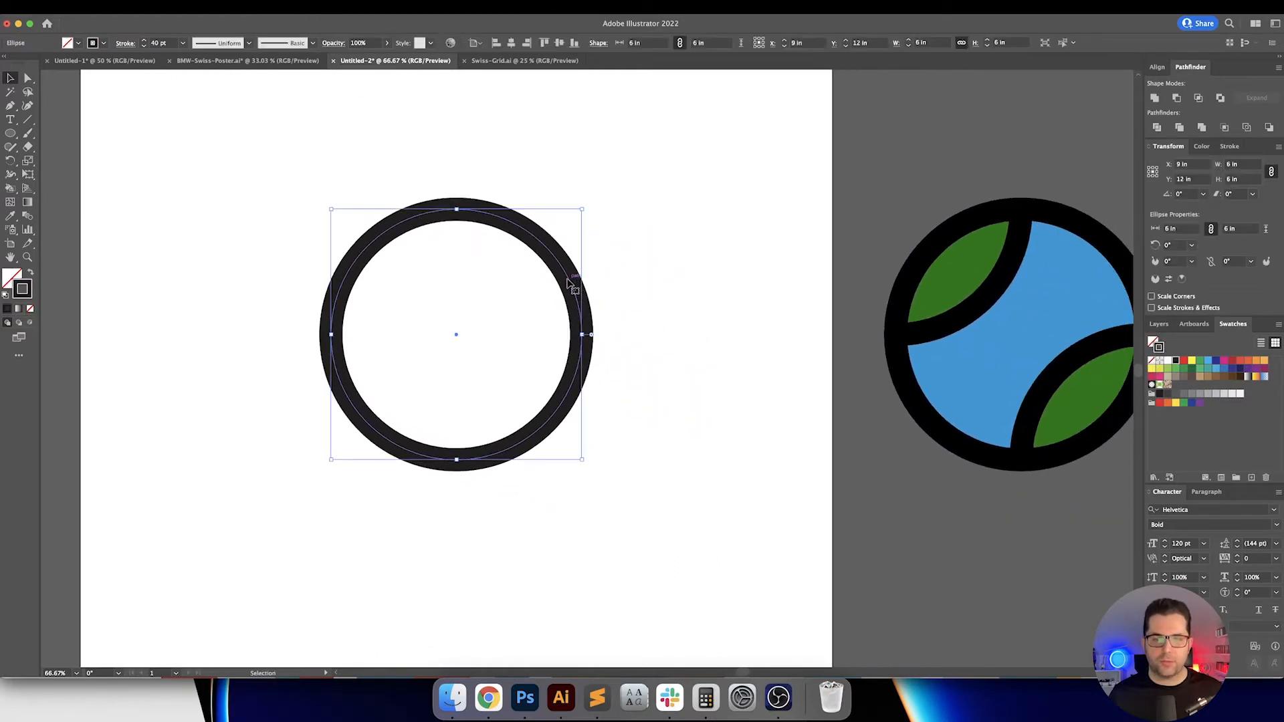
drag(569, 284, 766, 480)
Step: Distribute the spacing between the two circles vertically and horizontally, with the original circle as the key object
drag(716, 330, 515, 403)
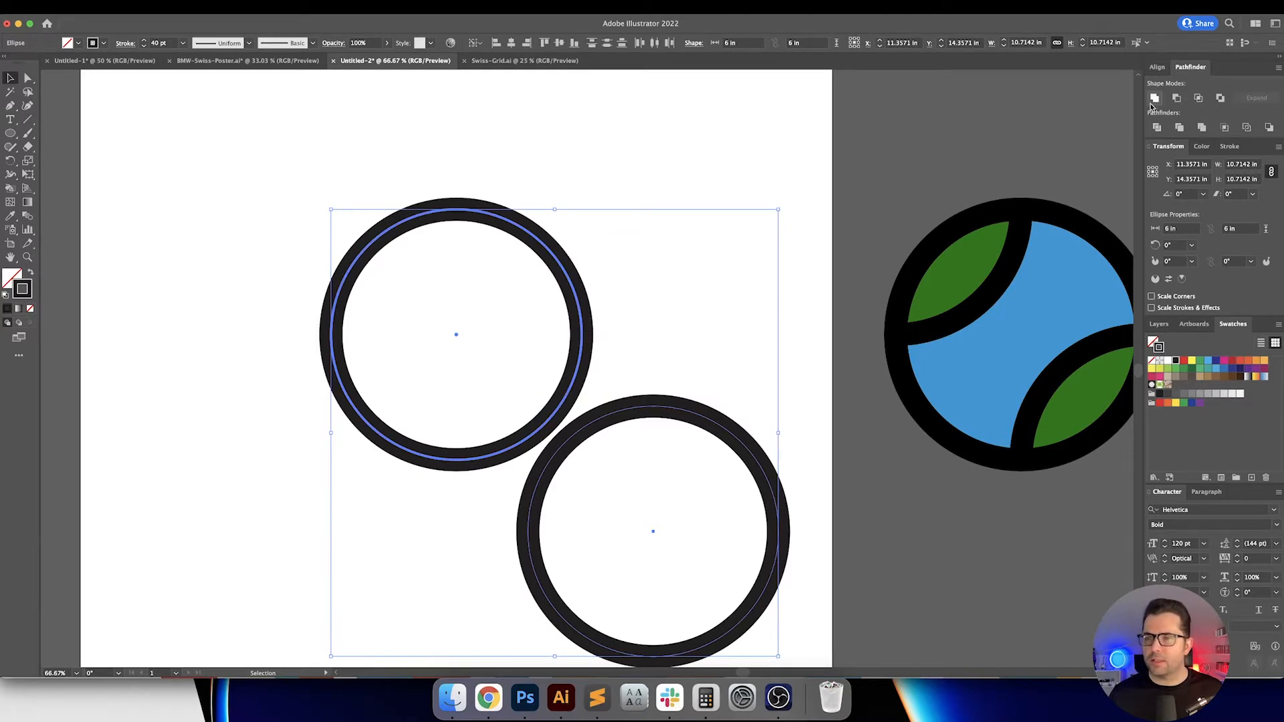
click(1156, 67)
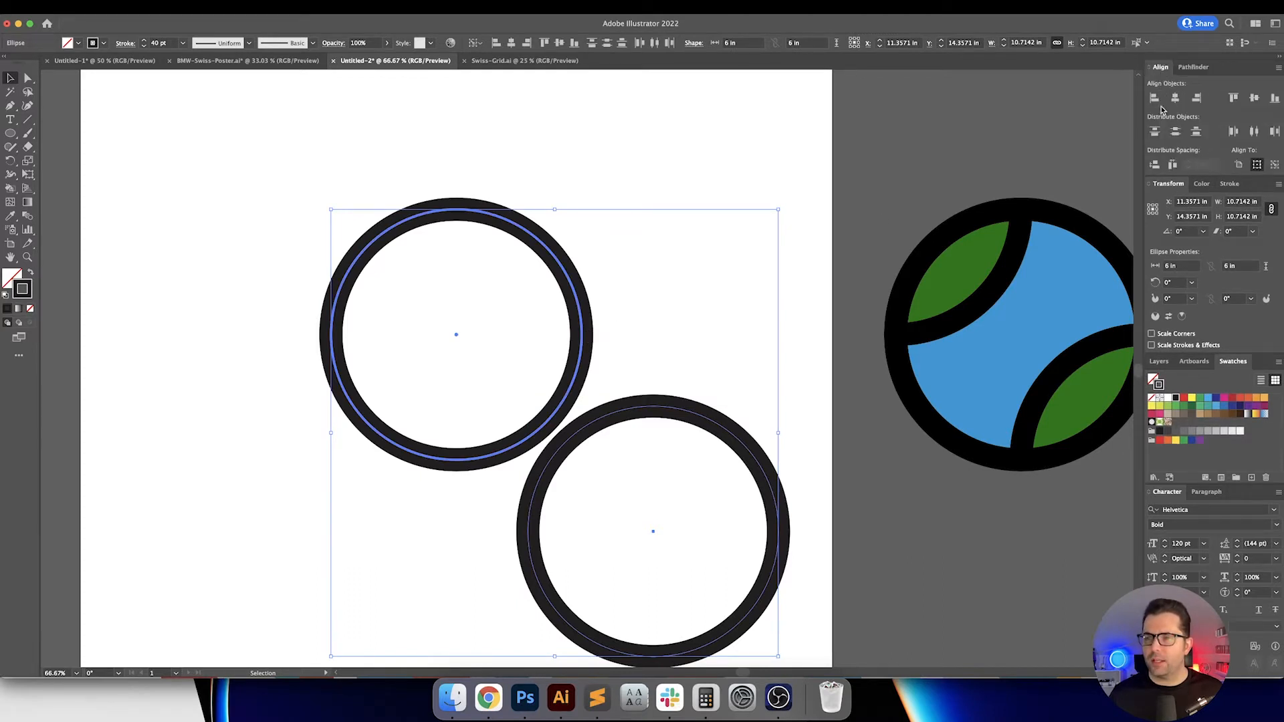
click(1172, 166)
click(1171, 166)
click(722, 261)
drag(735, 277, 737, 237)
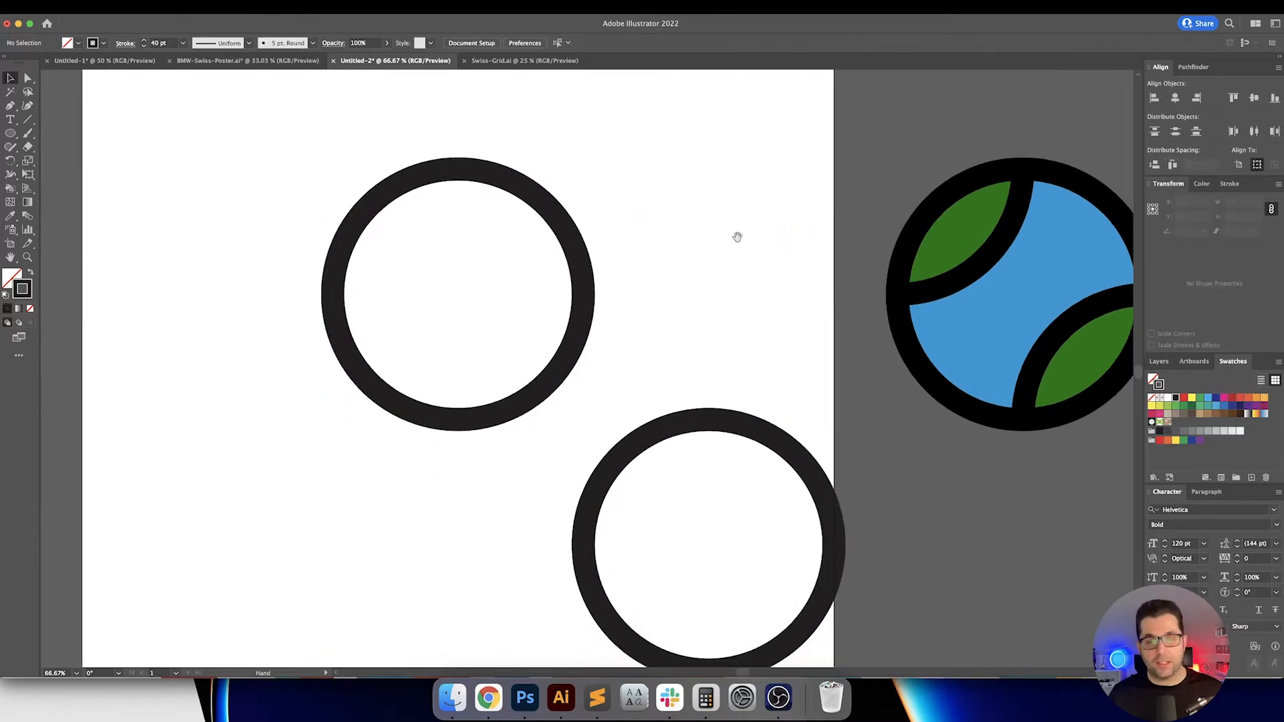
Step: Move the duplicate circle -3 in horizontally and -3 in vertically, and place a matching copy diagonally up and left of the original
click(738, 422)
key(Return)
text(-3)
key(Tab)
text(-3)
key(Tab)
key(Return)
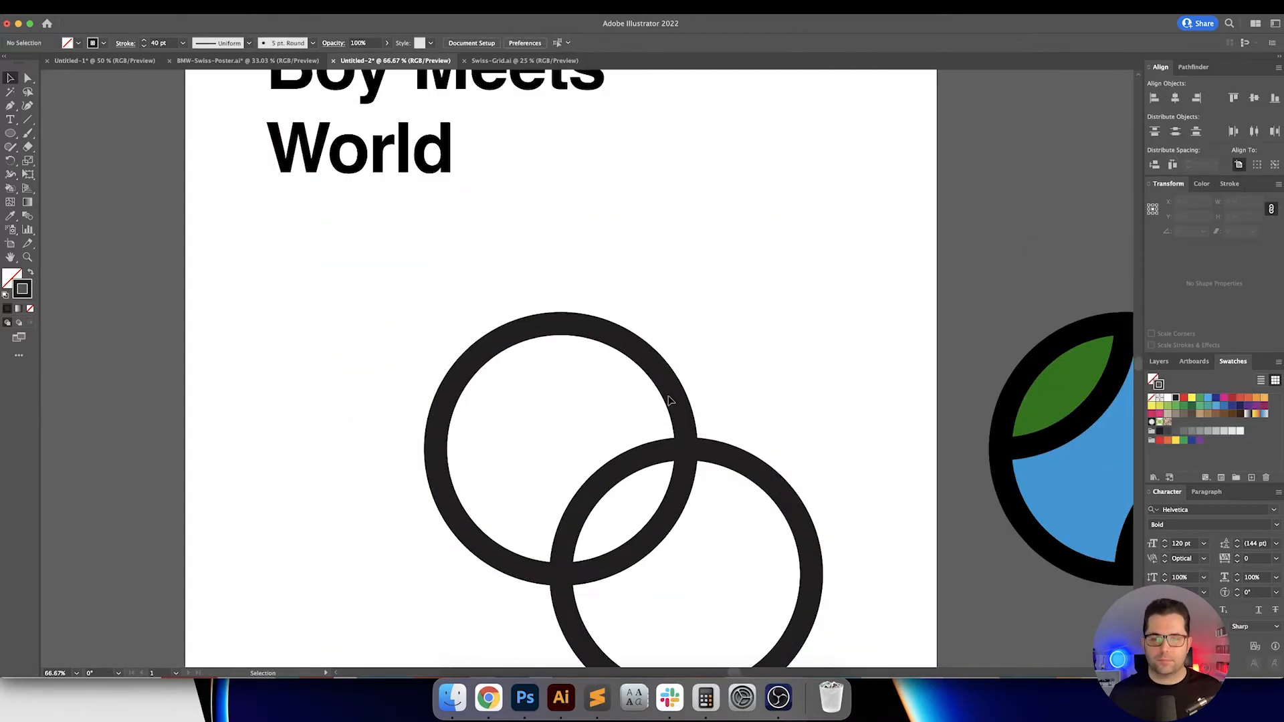
click(583, 321)
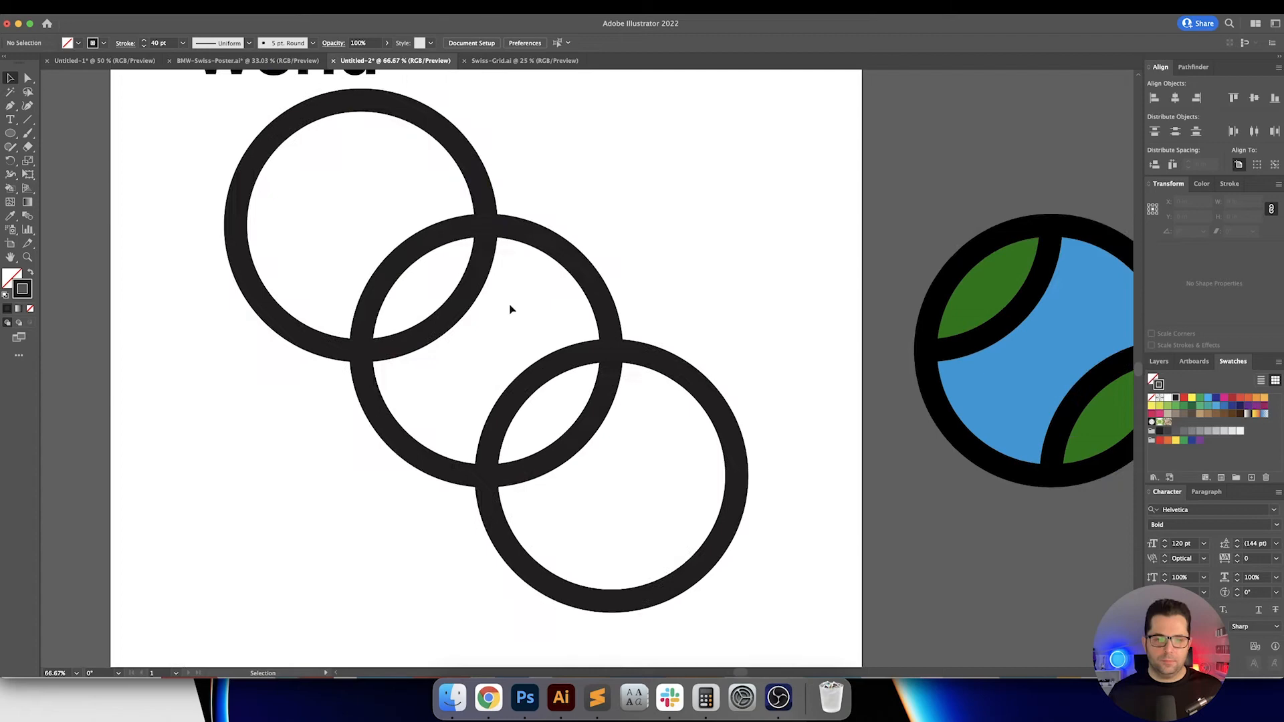
Step: Split the three overlapping circles with Pathfinder Divide and delete the pieces outside the central ring to leave a baseball outline
key(super+a)
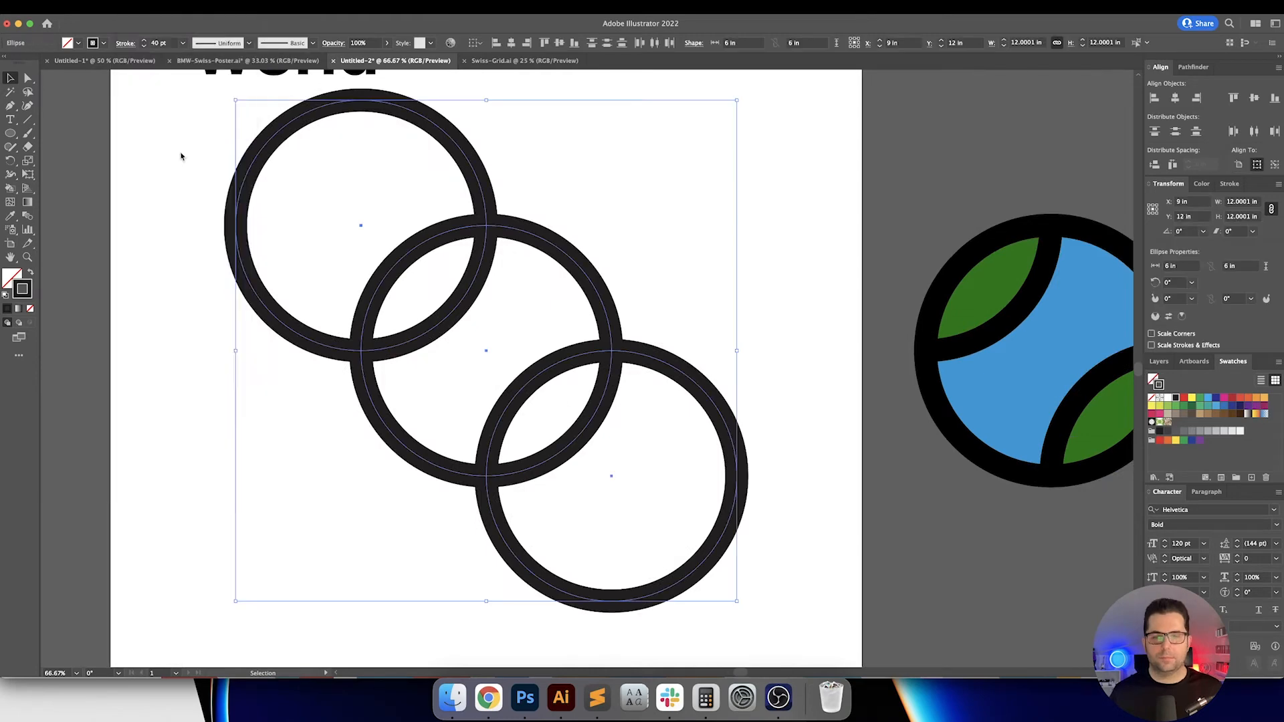
click(1190, 67)
click(1157, 127)
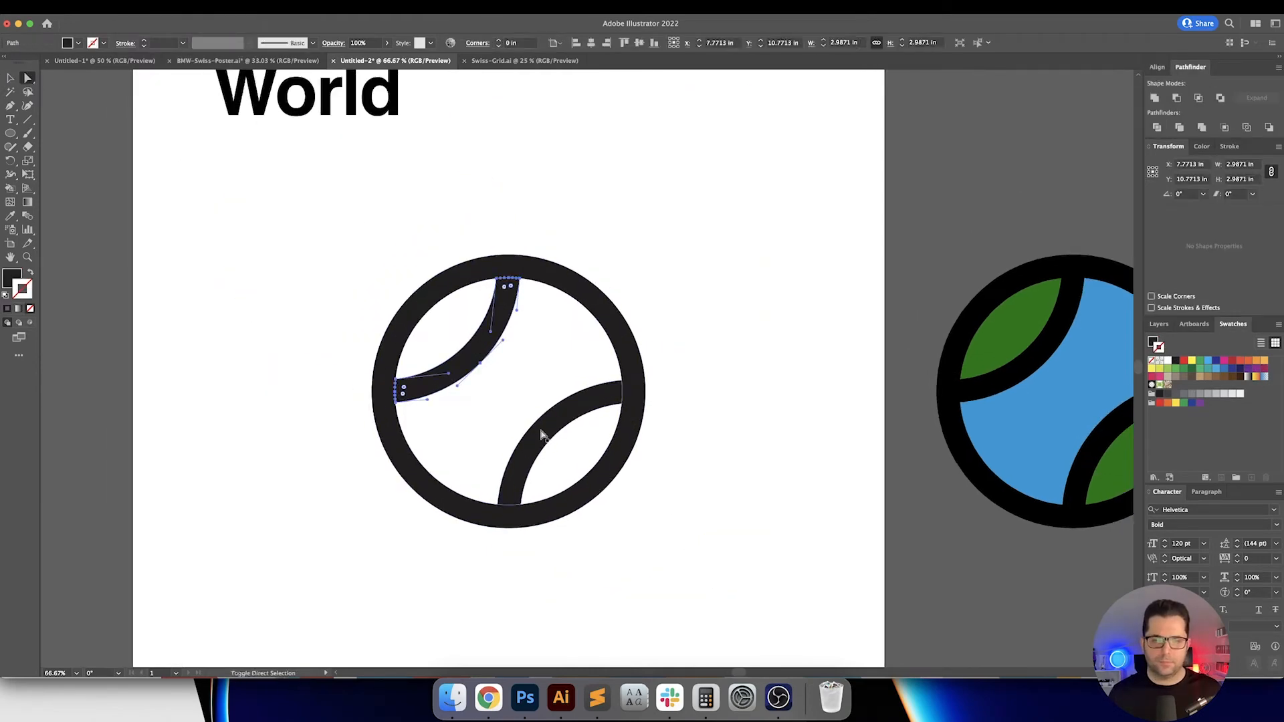
click(668, 255)
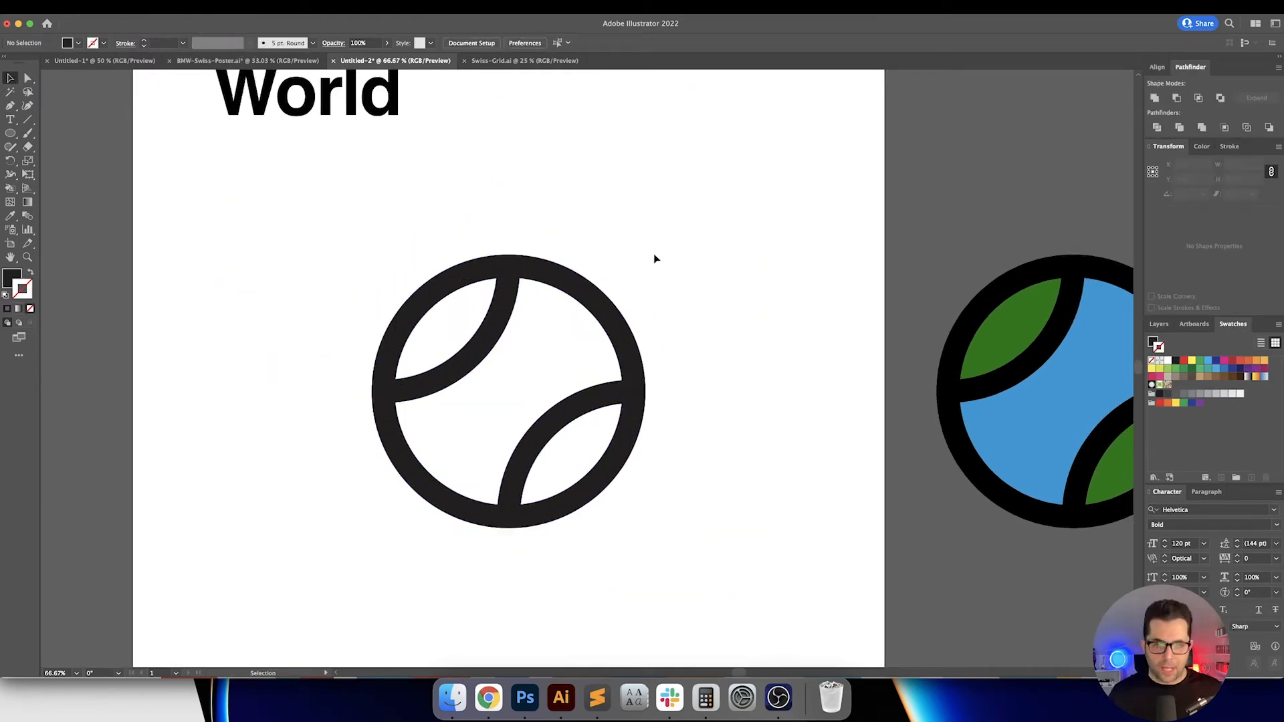
Step: Rotate the black baseball outline 45° so its seams stand upright, and deselect it
scroll(658, 258, up, 1)
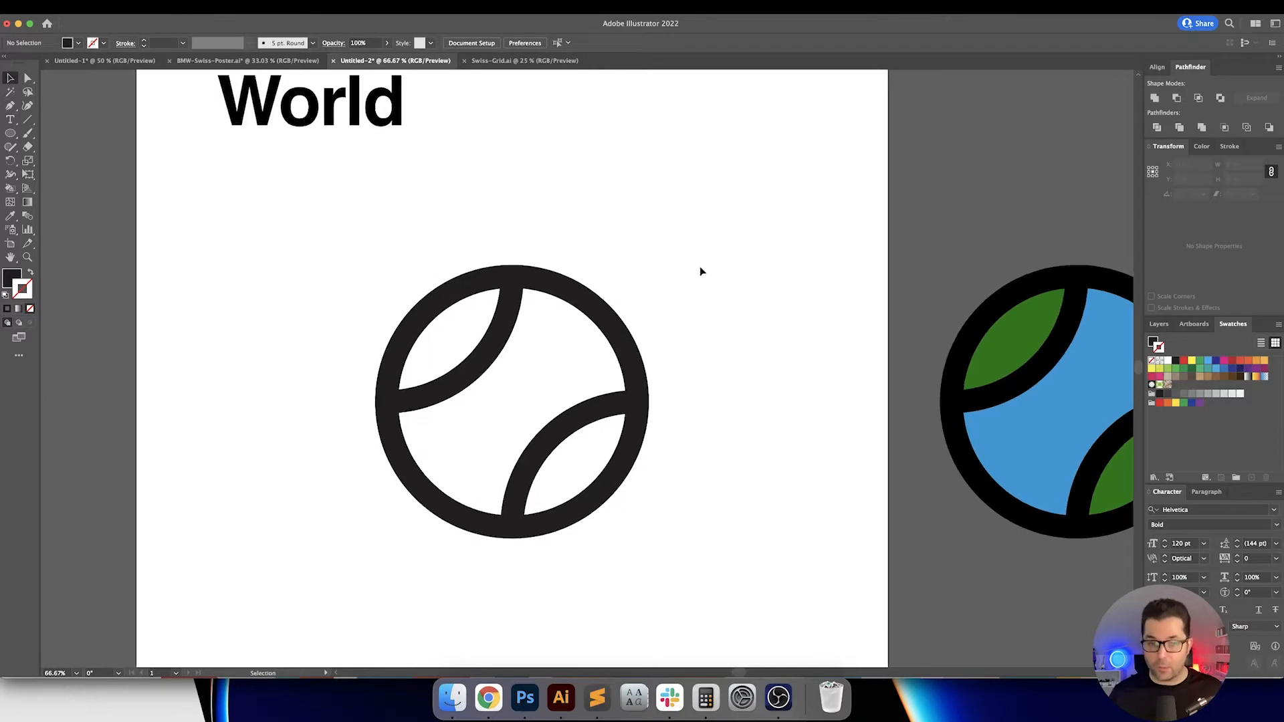
drag(705, 256, 441, 460)
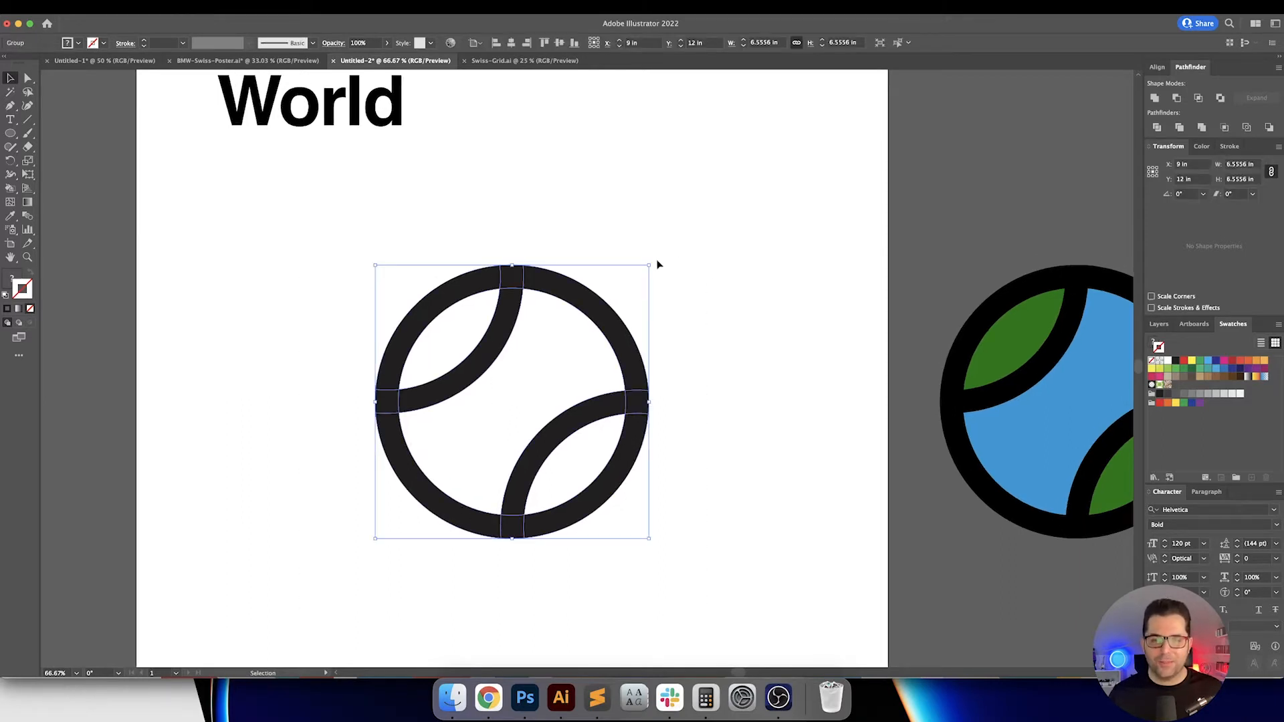
drag(656, 261, 582, 235)
click(630, 240)
scroll(671, 269, down, 1)
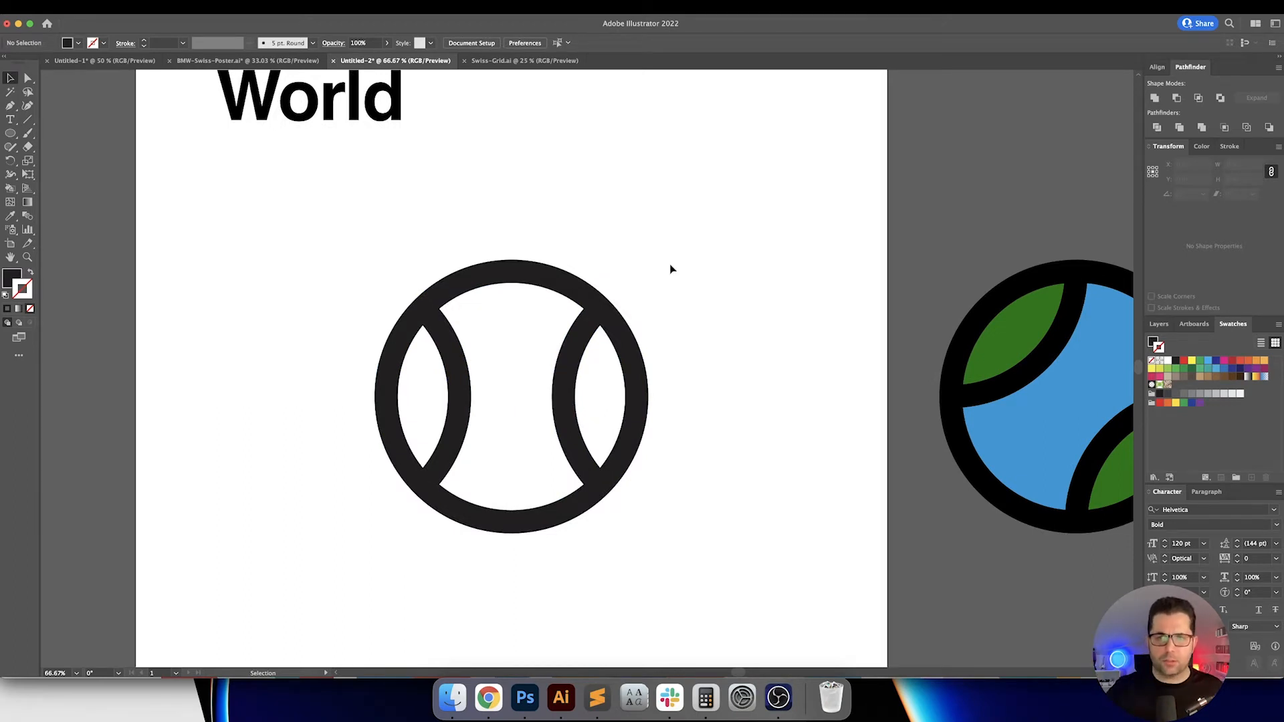
scroll(672, 265, down, 1)
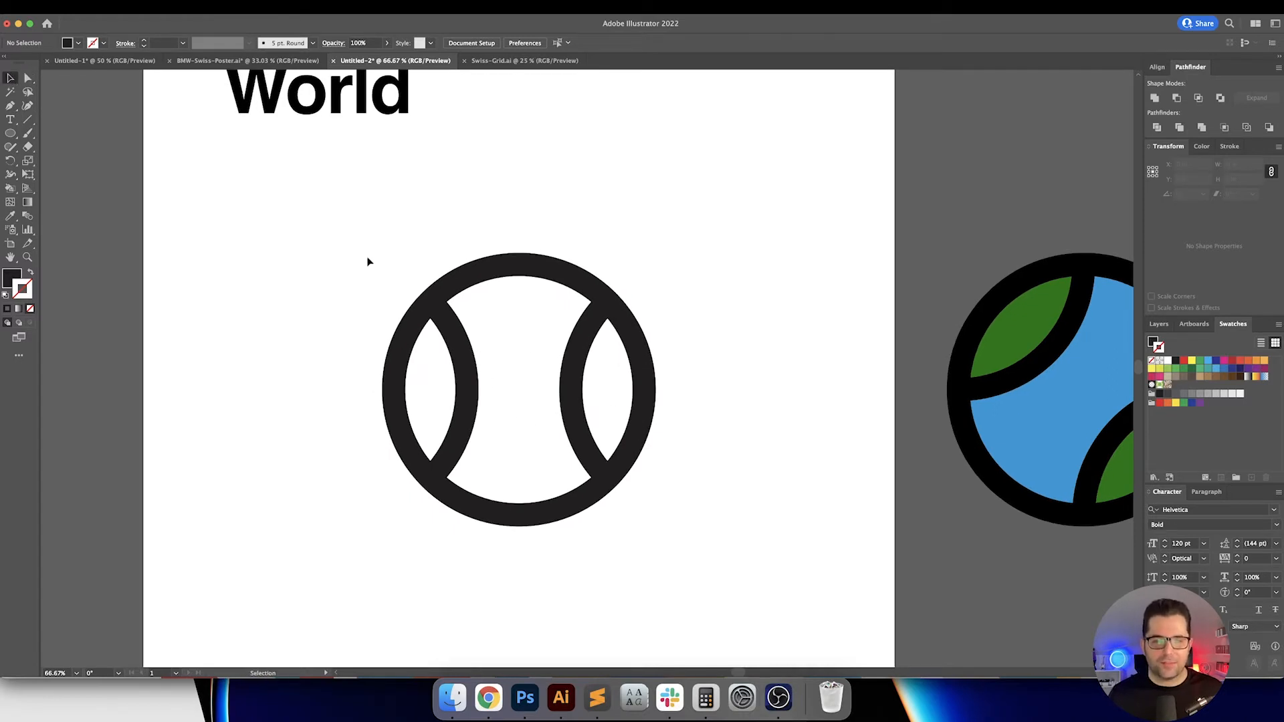
Step: Select the whole baseball outline and reset its bounding box so it sits upright
drag(367, 262, 636, 530)
click(137, 7)
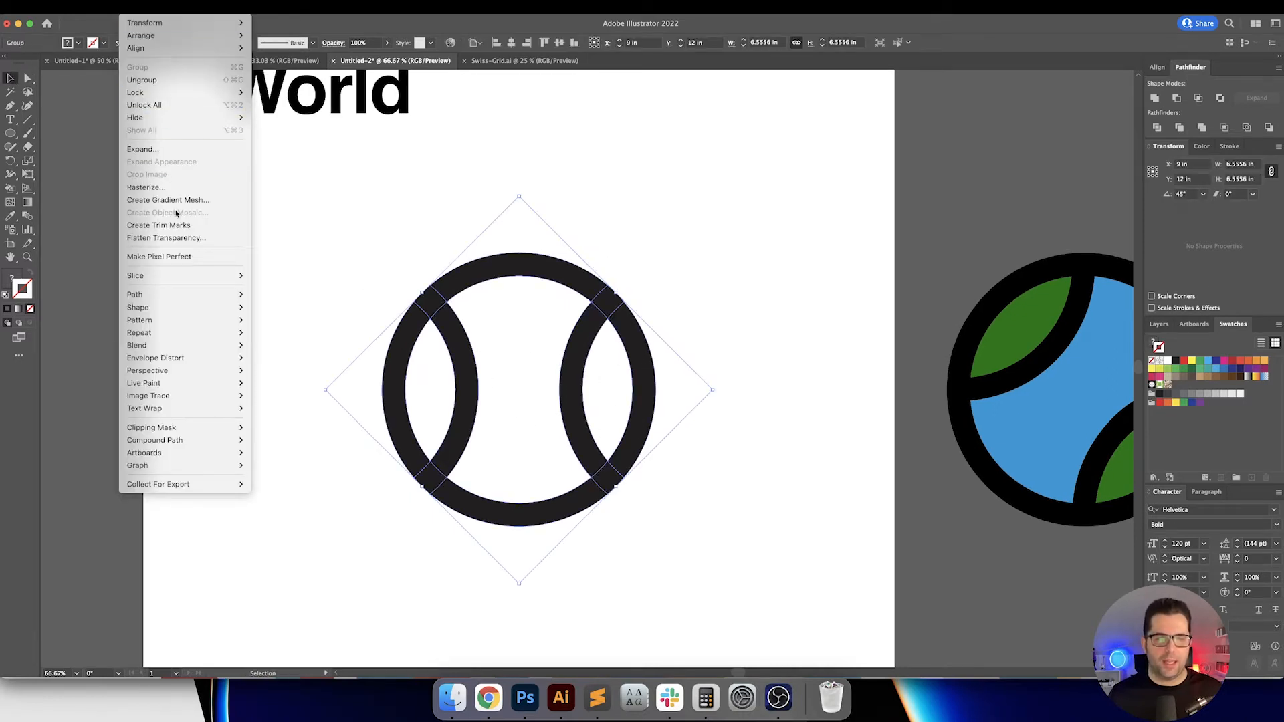
mouse_move(174, 23)
click(314, 131)
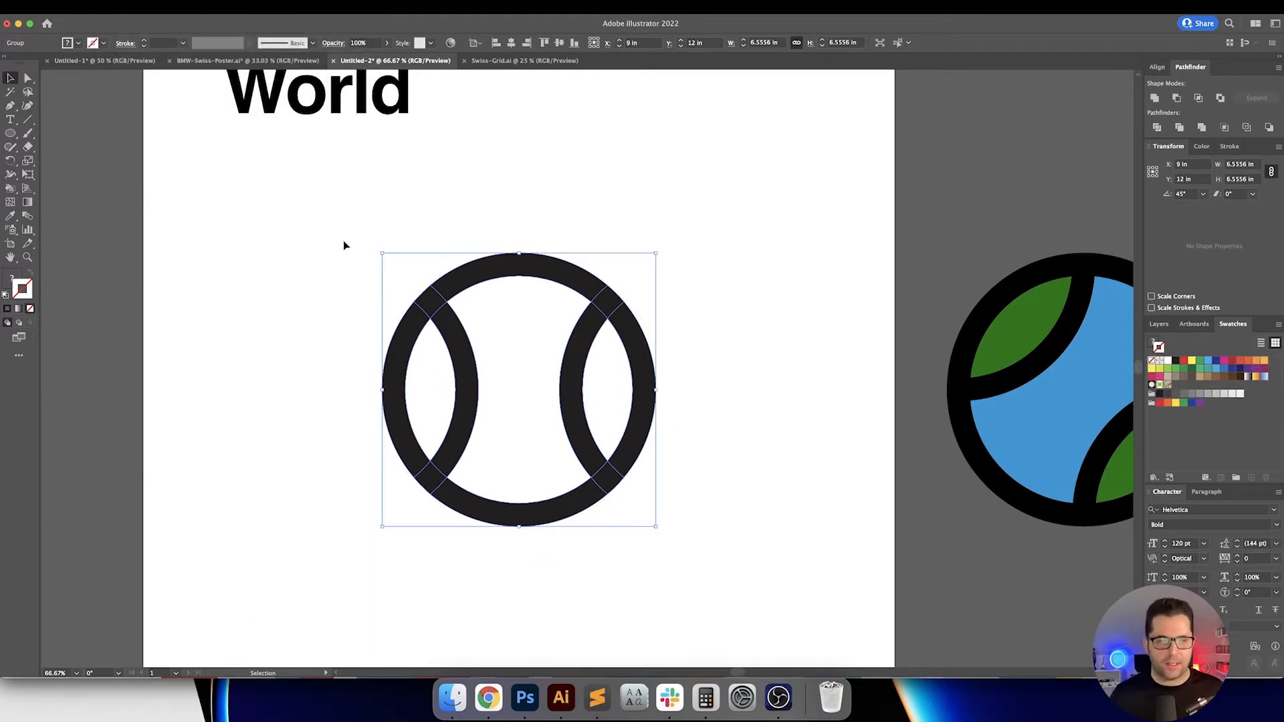
Step: Convert the selected baseball outline into a Live Paint group
click(137, 6)
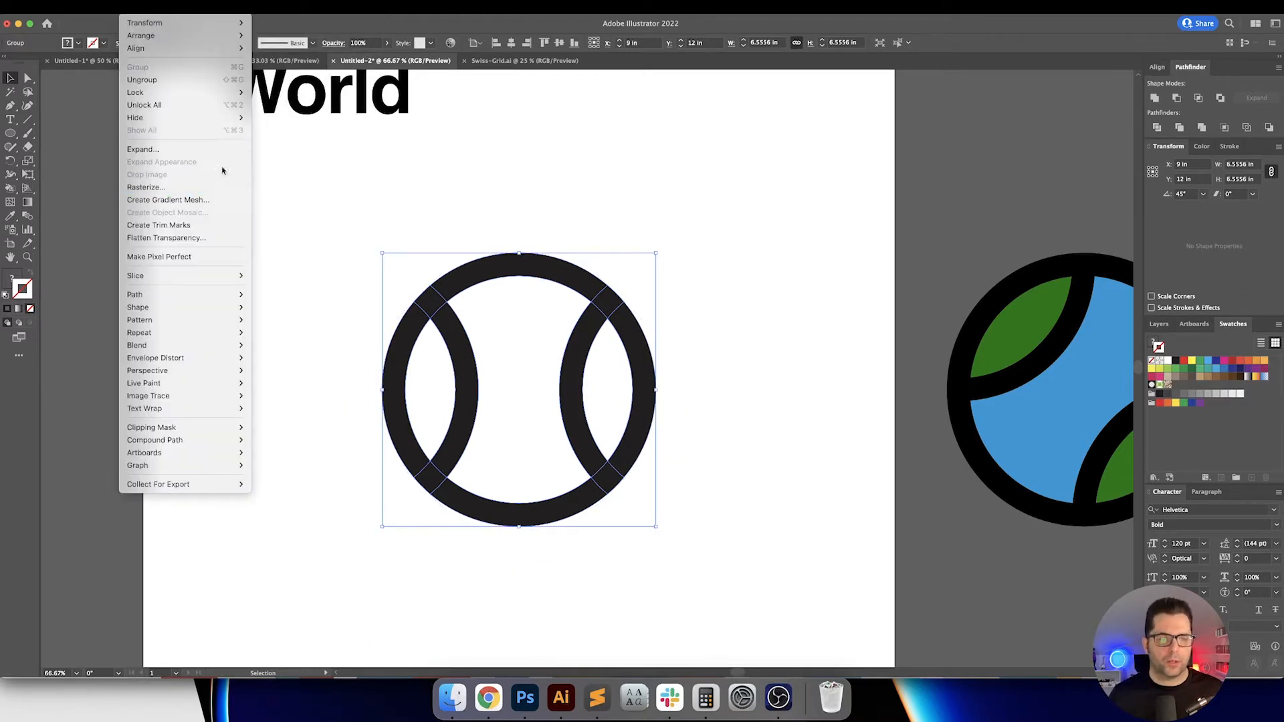
mouse_move(222, 387)
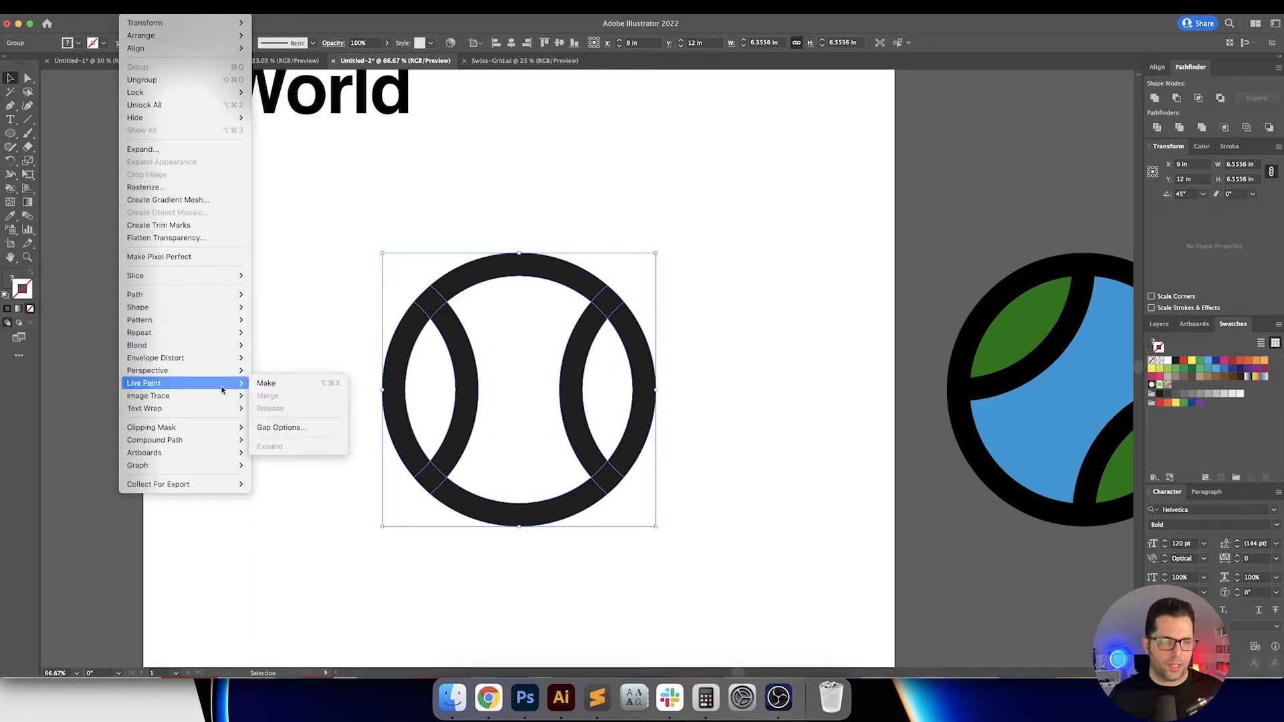
click(280, 393)
click(137, 7)
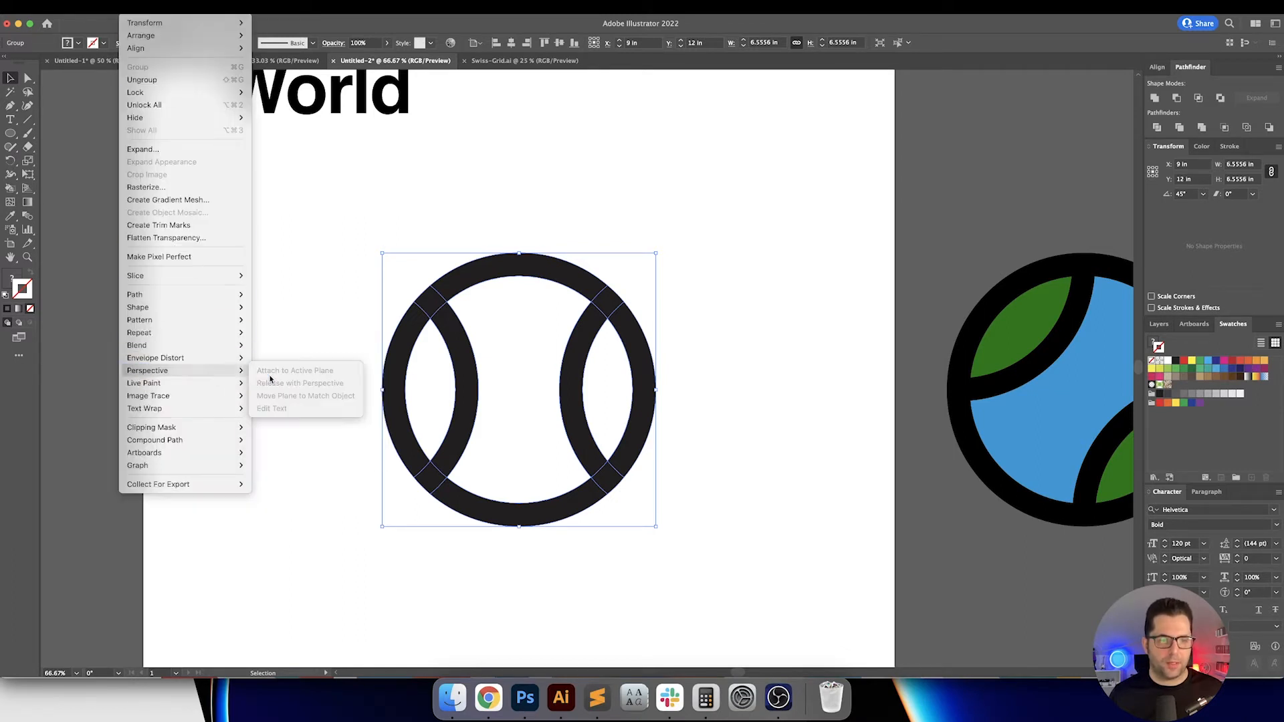
mouse_move(235, 383)
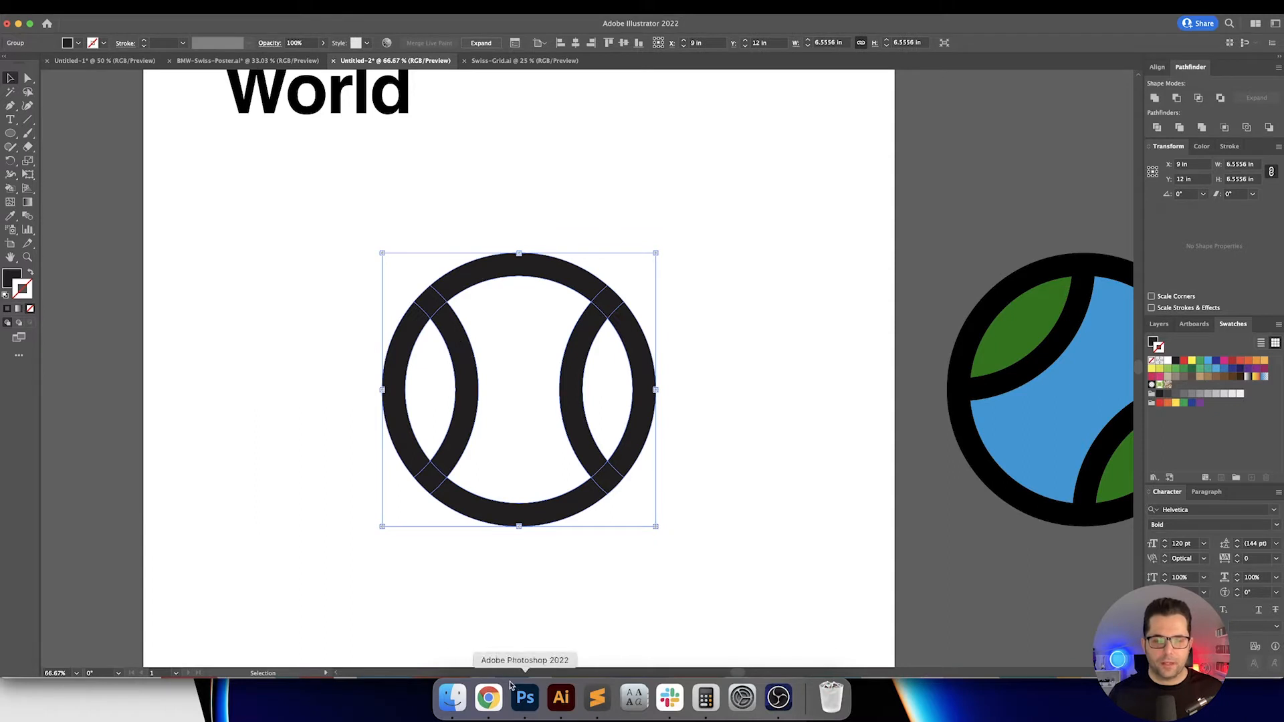
Step: Copy a beige from the Swiss style color picker site in Chrome and Live Paint the baseball's three inner areas in Illustrator
click(489, 697)
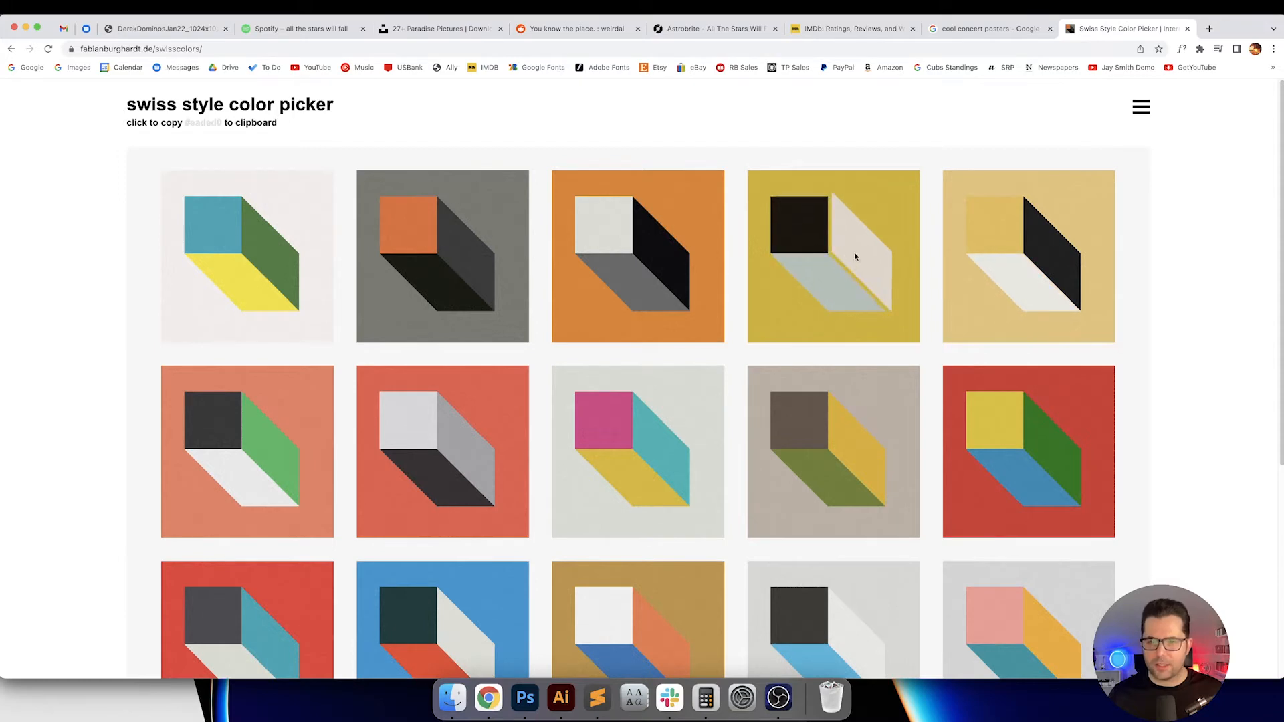
click(561, 697)
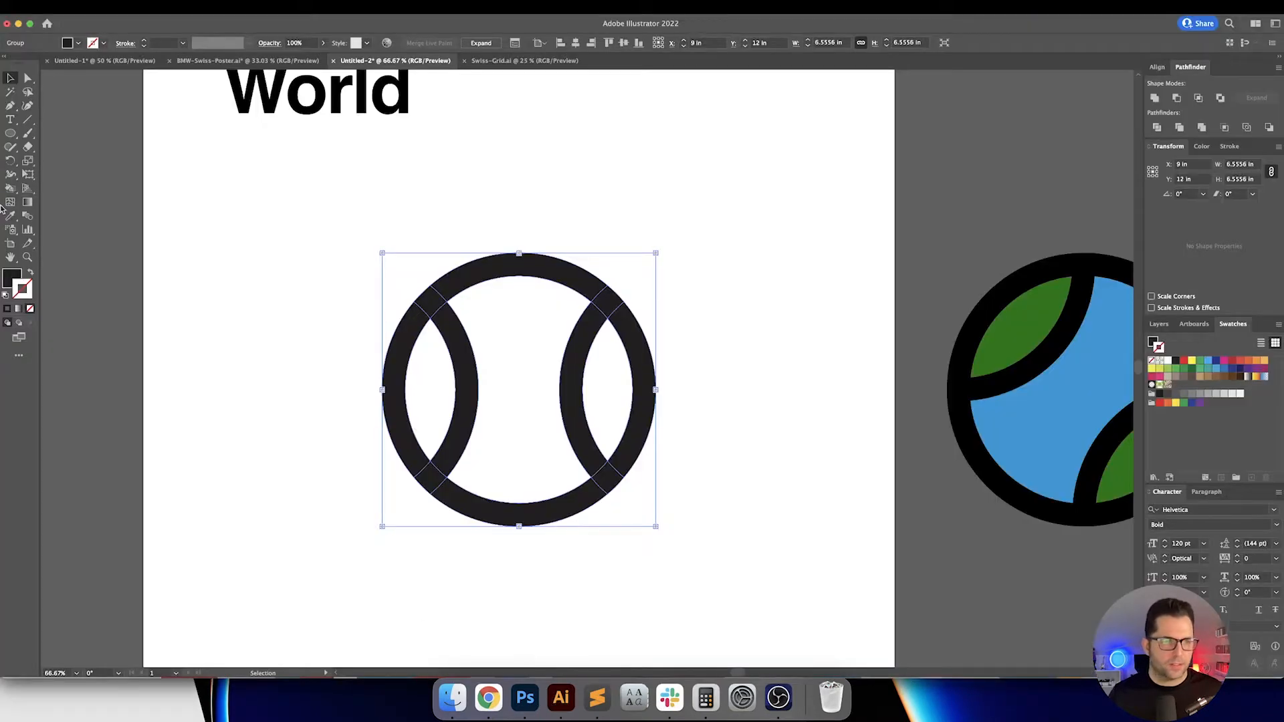
click(11, 192)
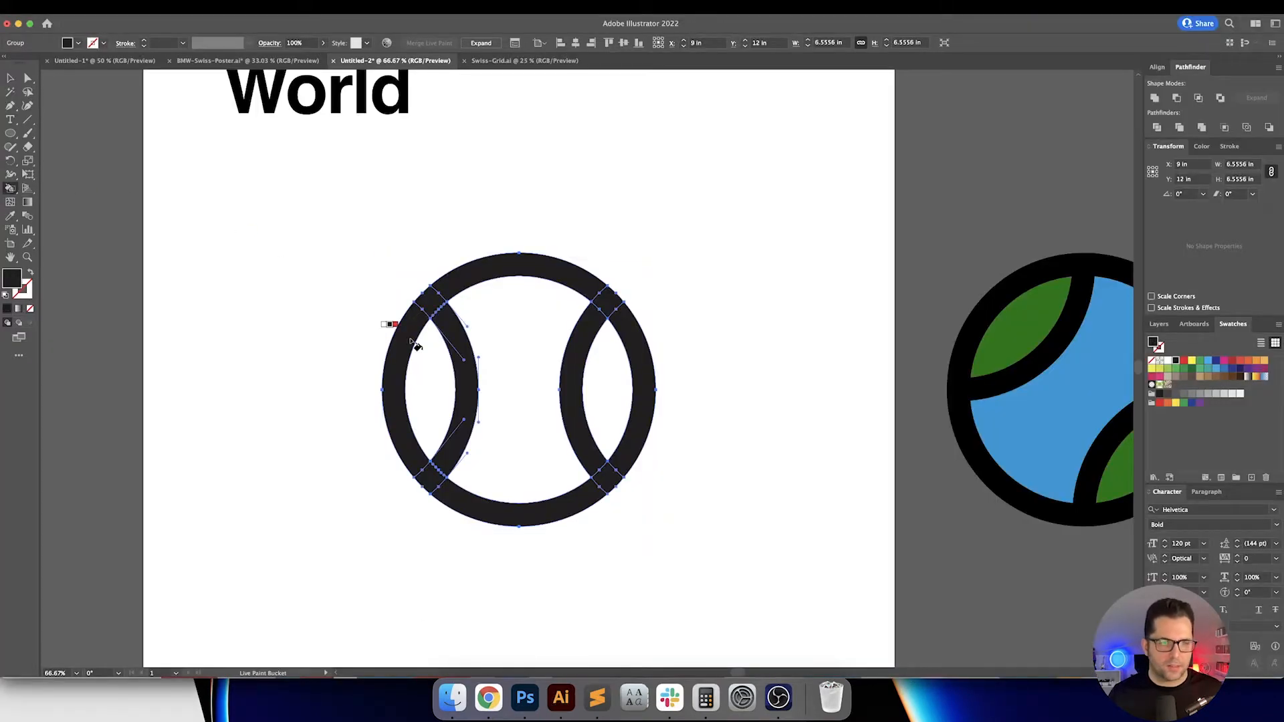
double_click(11, 281)
key(Return)
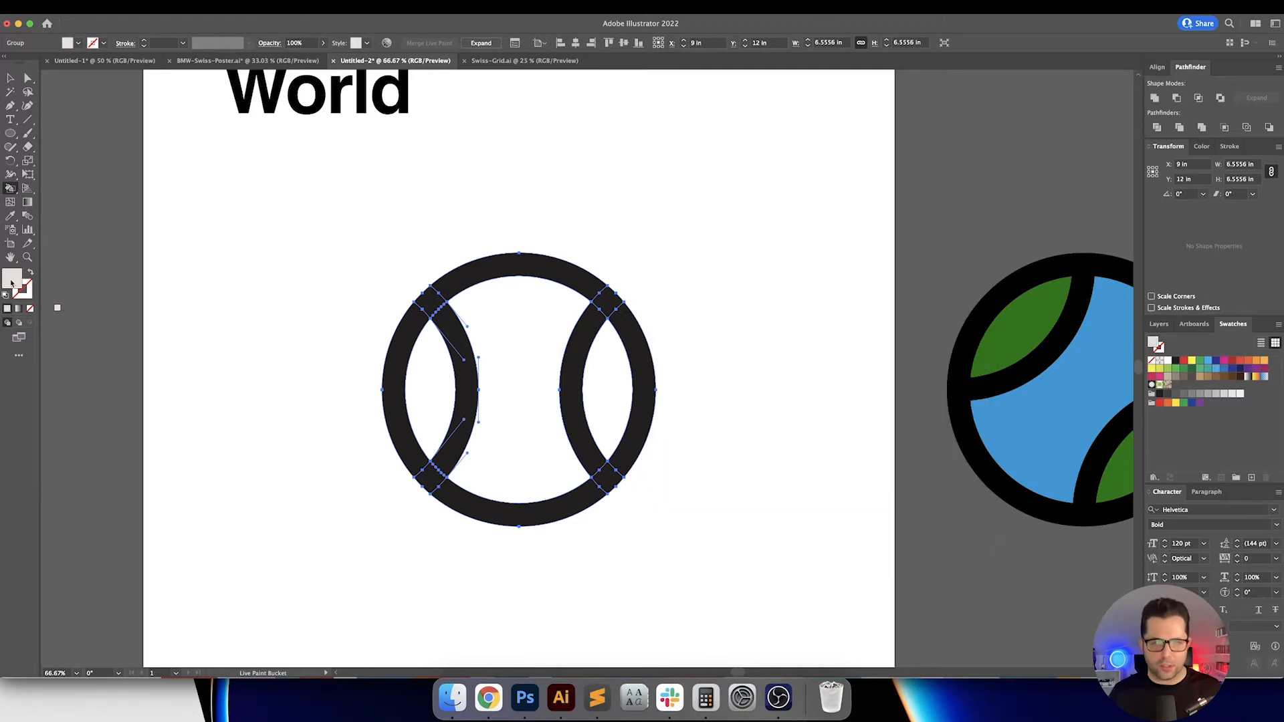
click(428, 373)
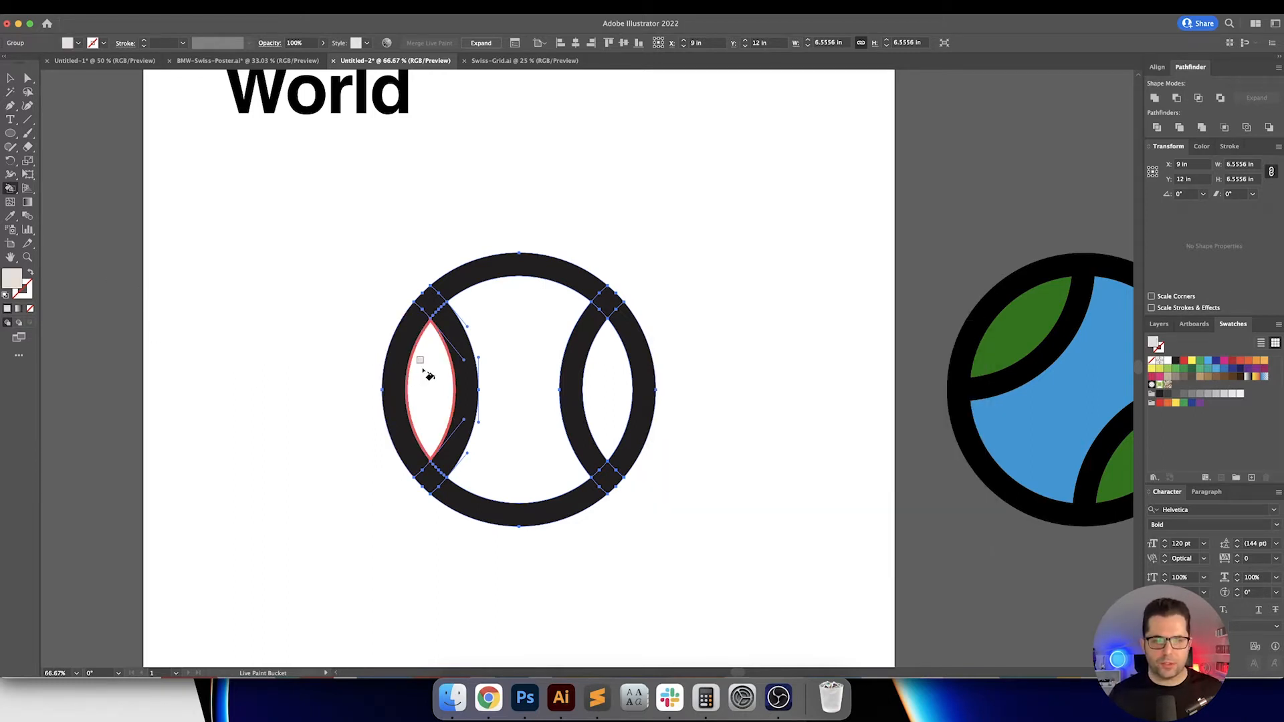
click(508, 357)
click(591, 380)
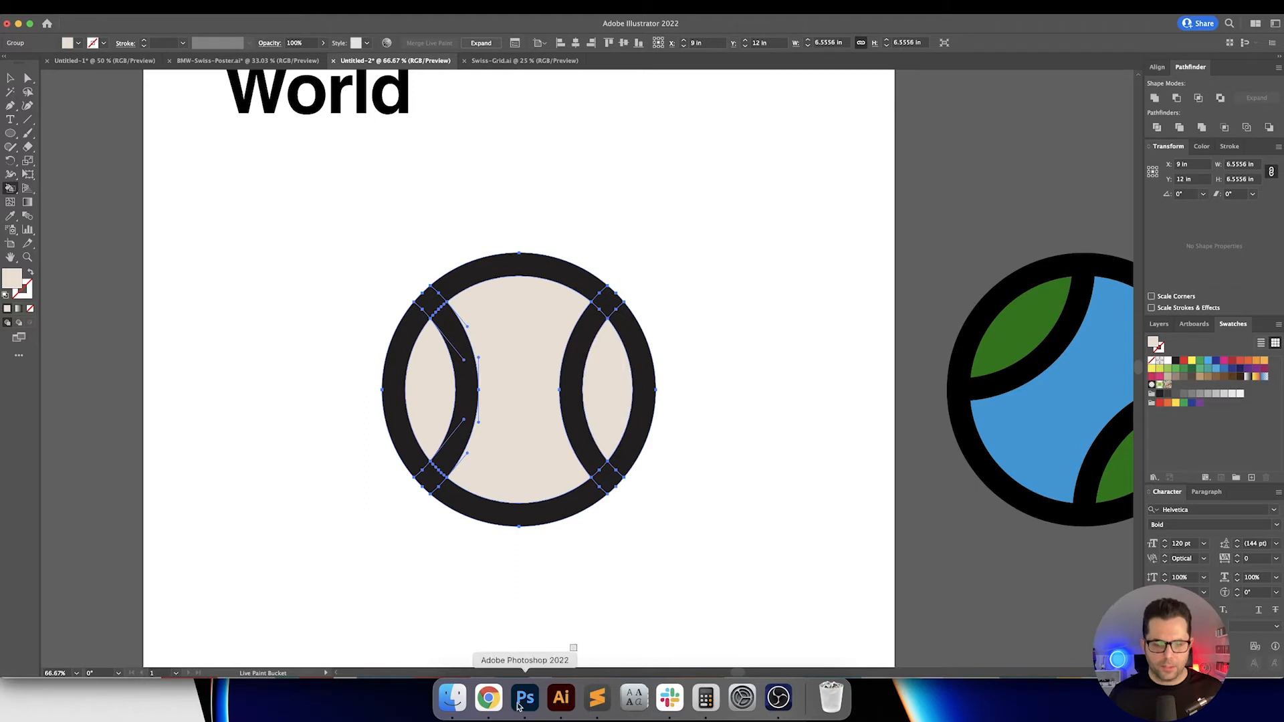
Step: Copy the light gray f4f4f4 from the color picker site in Chrome and repaint the baseball's three inner areas in Illustrator with it
click(488, 698)
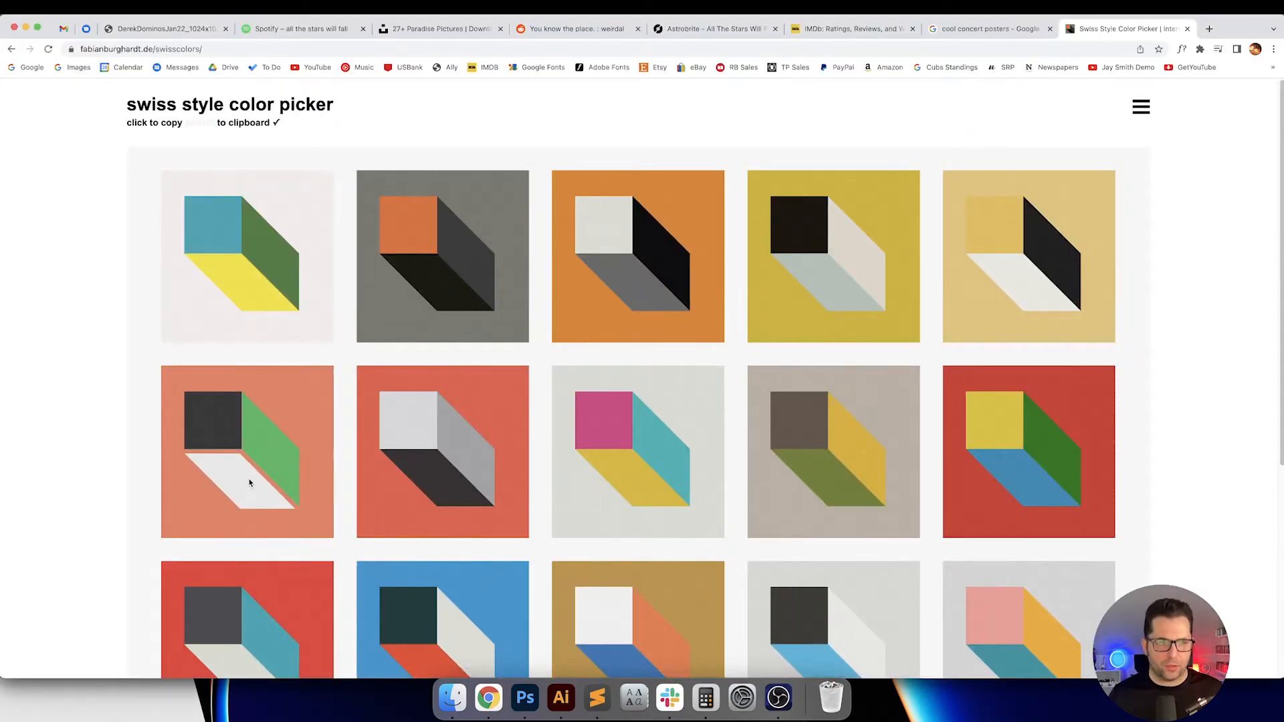
click(525, 698)
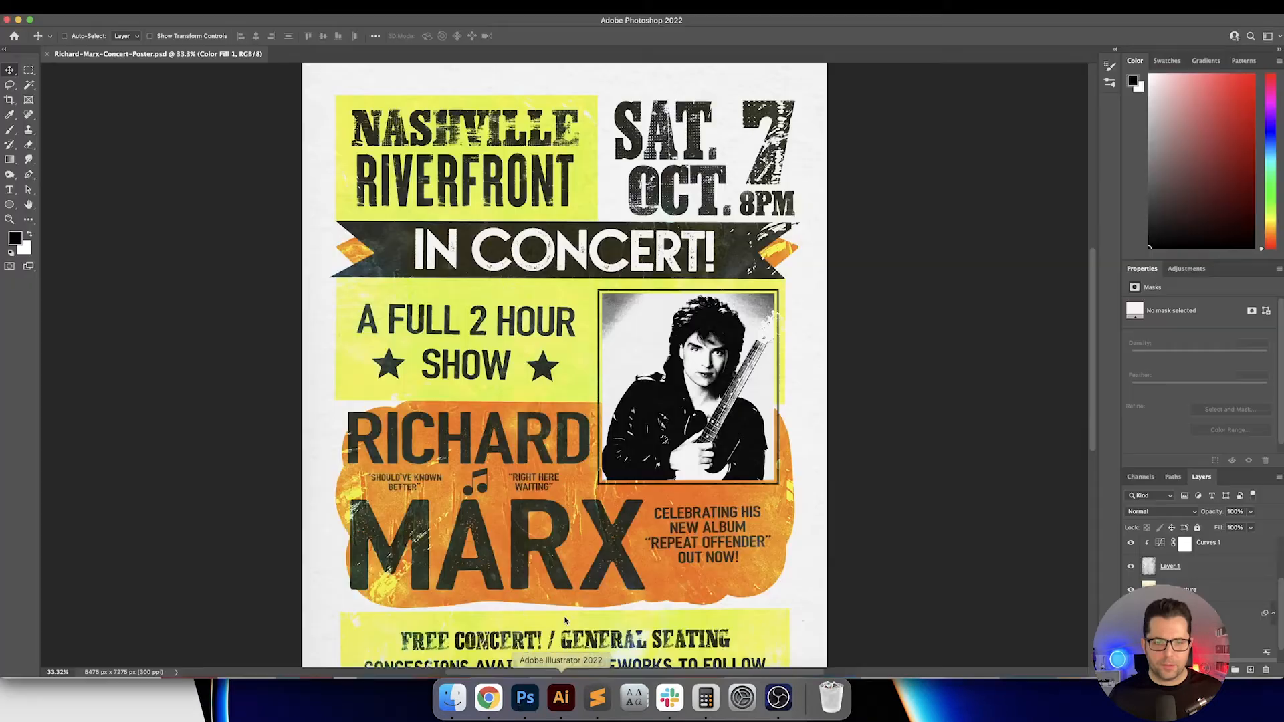
click(561, 698)
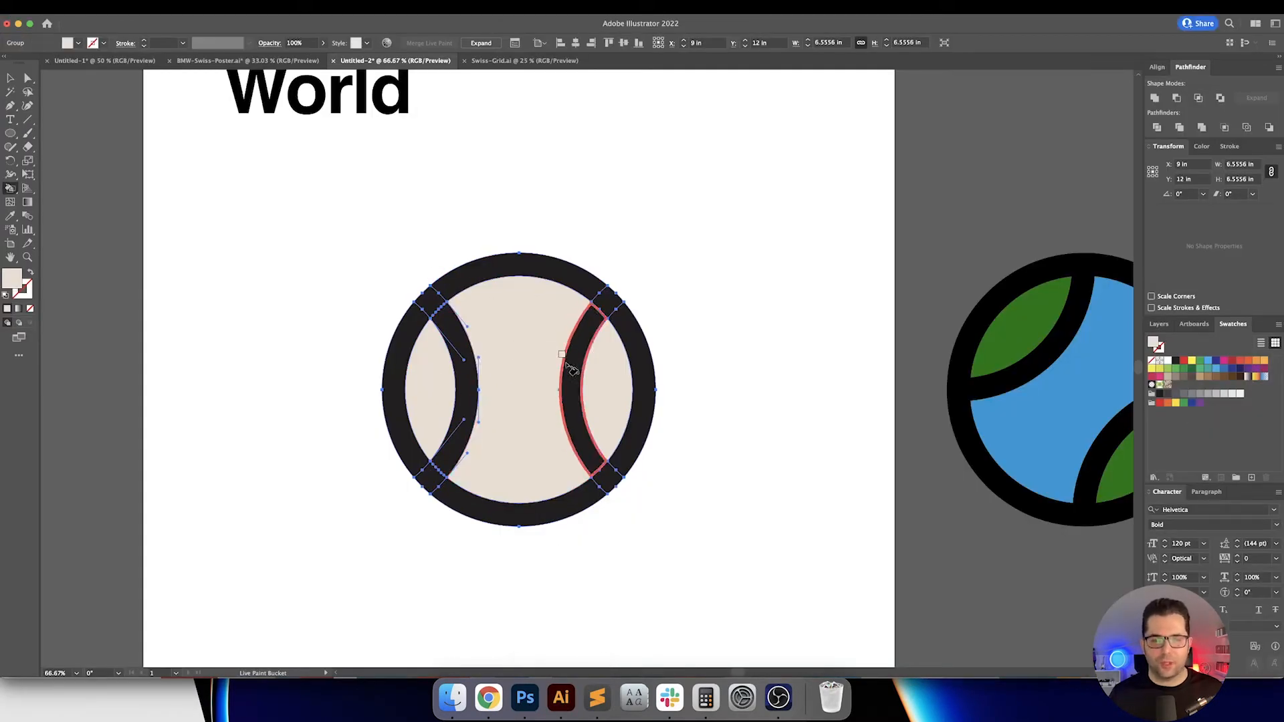
double_click(15, 279)
text(eeeeee)
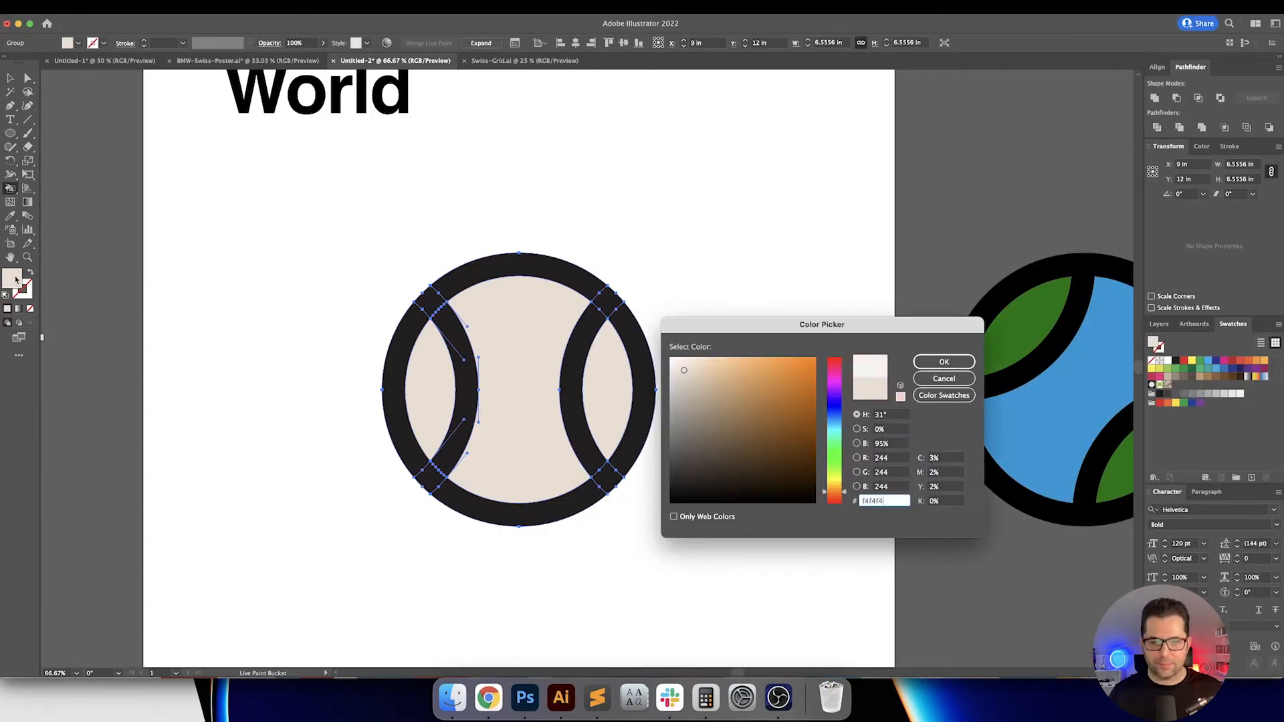
key(Return)
click(418, 376)
click(519, 364)
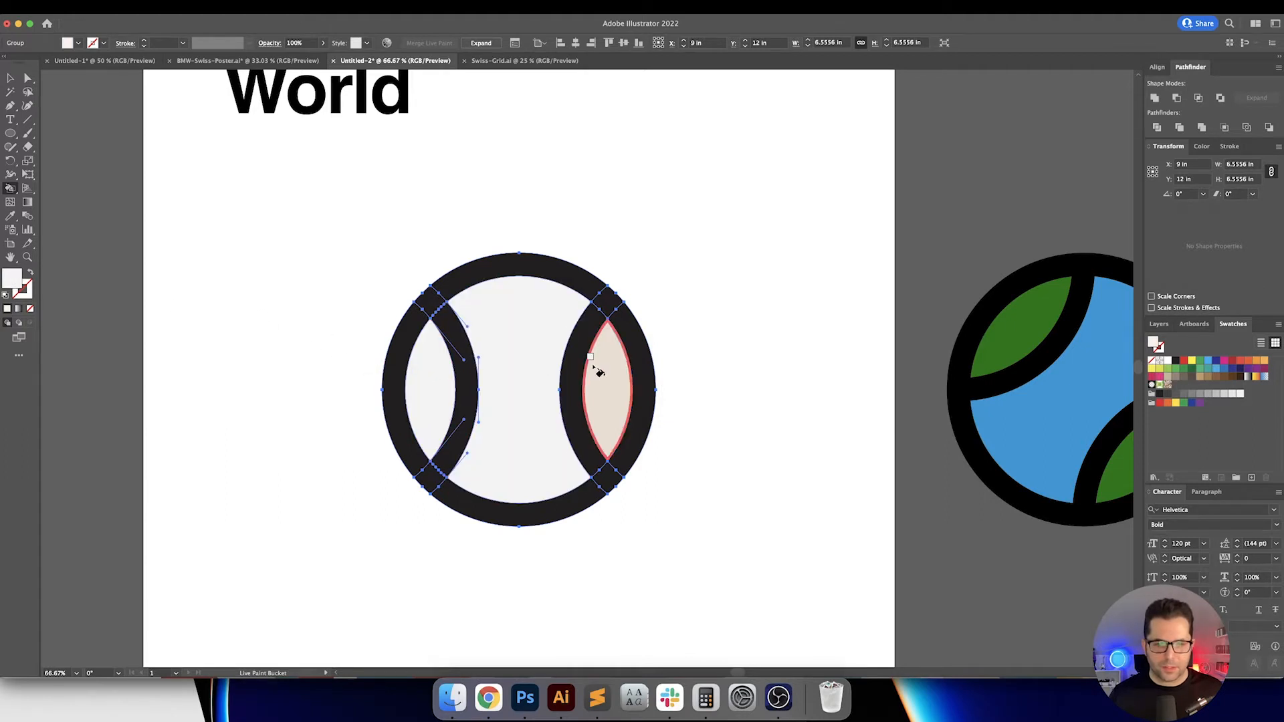
click(600, 369)
Step: Copy the red #f43530 from the color picker site in Chrome, Live Paint both baseball seams in Illustrator with it, and deselect
click(488, 697)
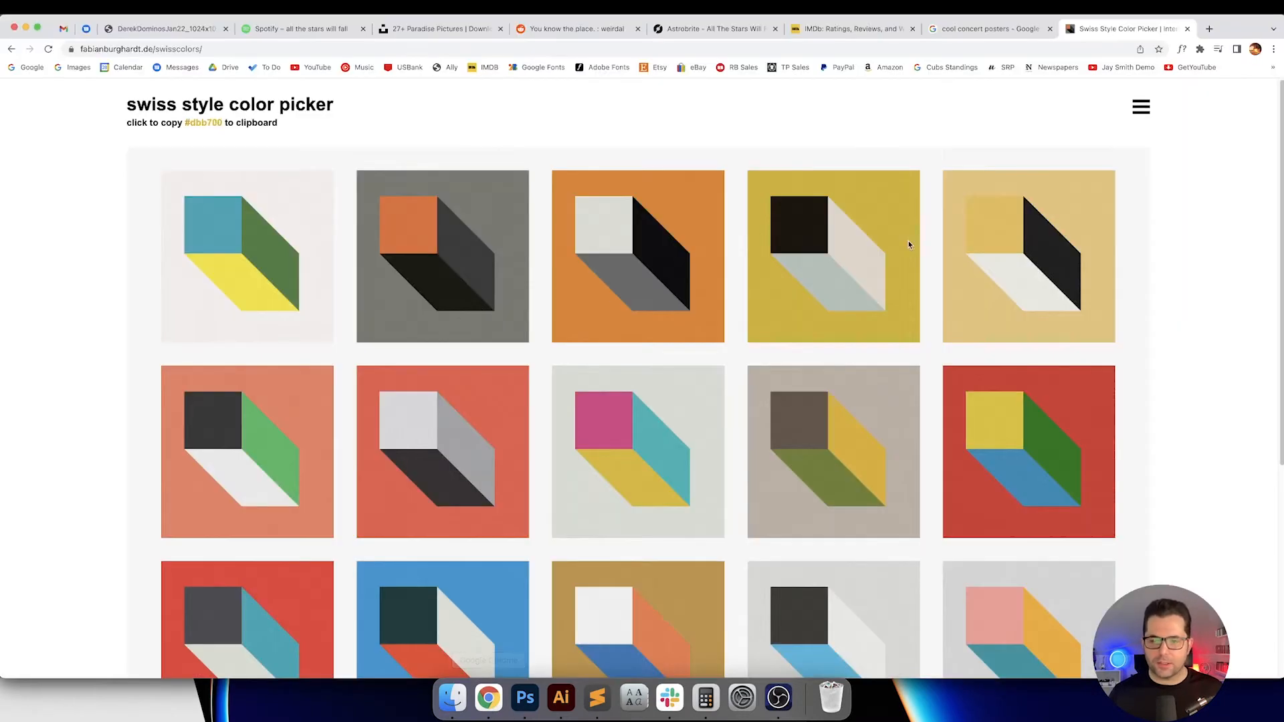
drag(1281, 265, 1264, 449)
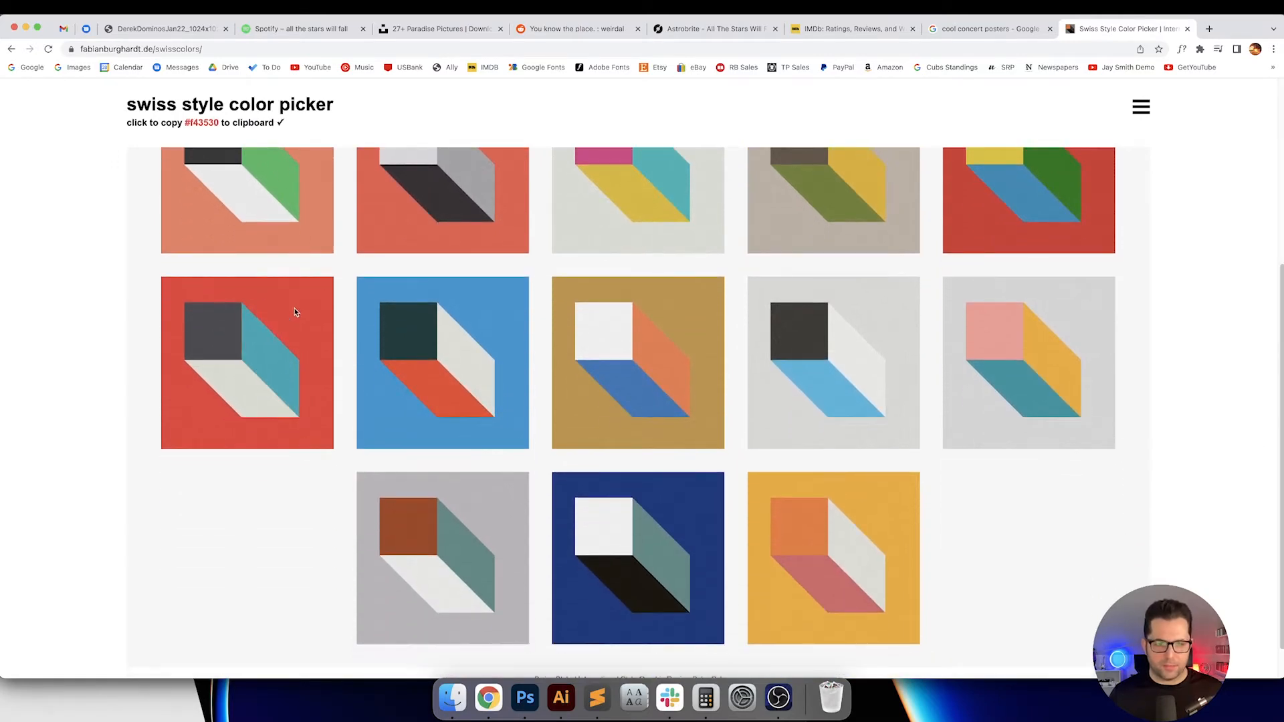
click(560, 698)
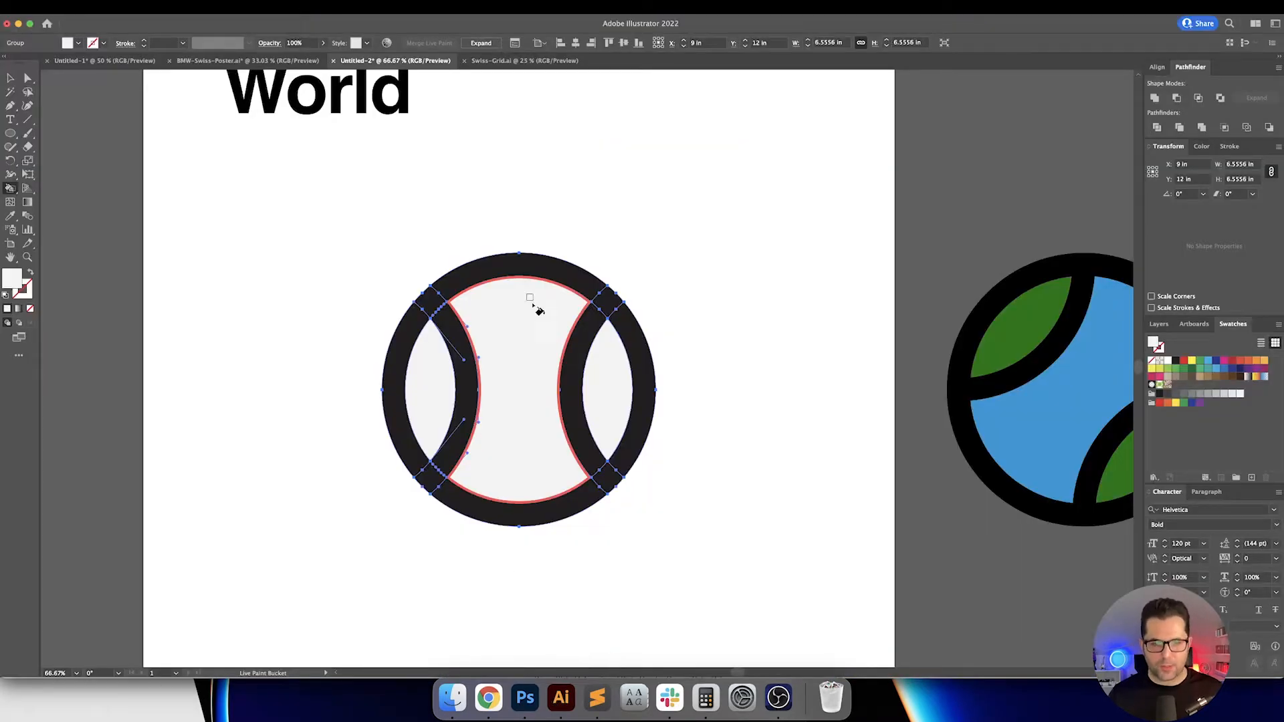
click(467, 361)
key(super+z)
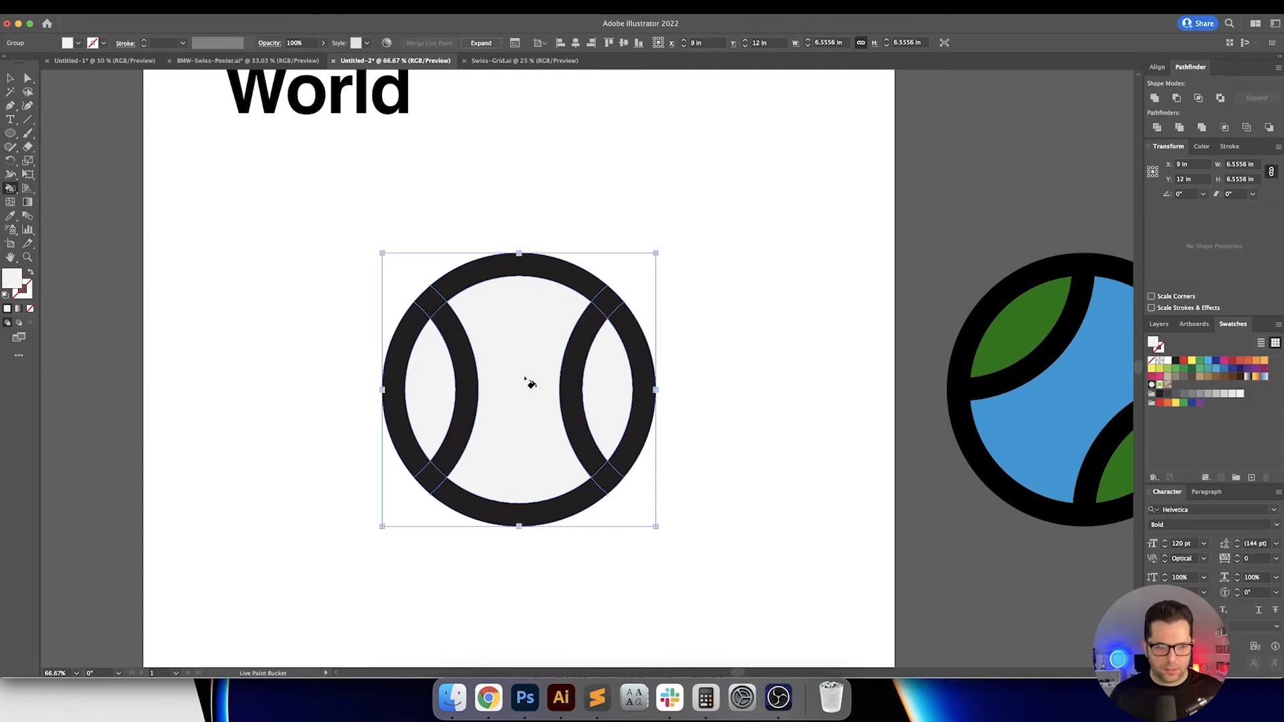
double_click(13, 284)
click(943, 361)
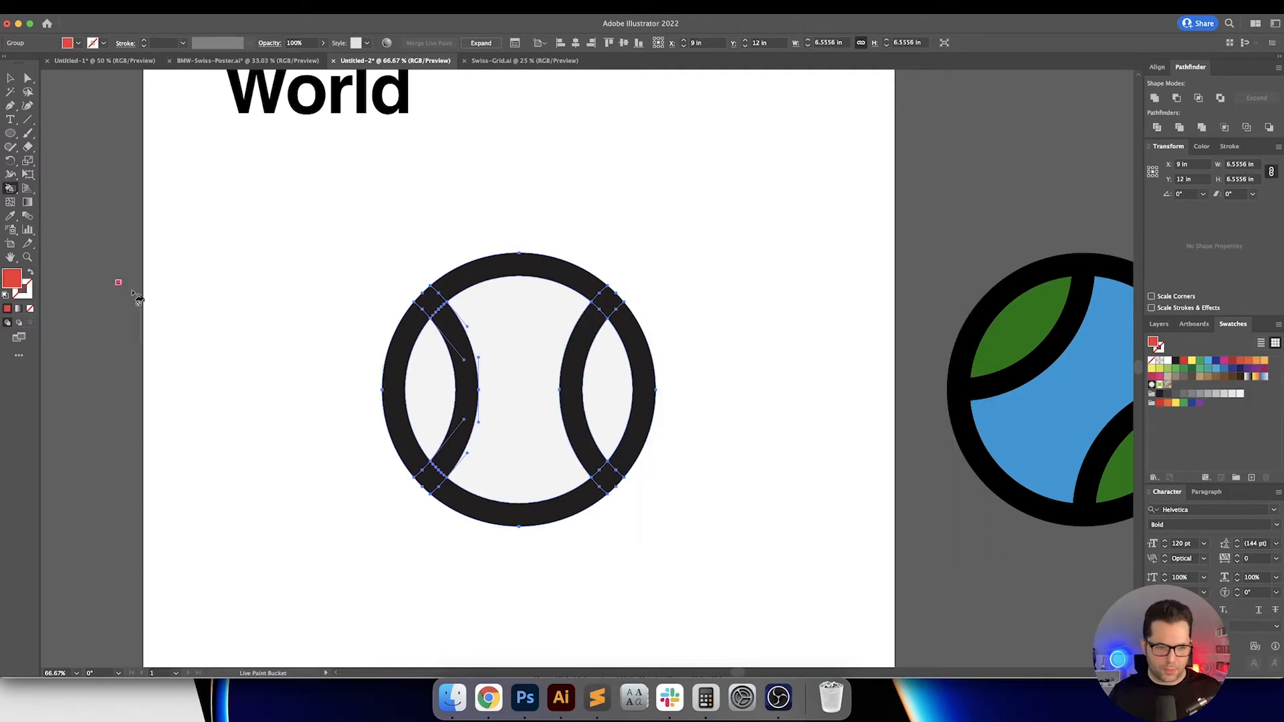
click(476, 365)
click(572, 368)
key(v)
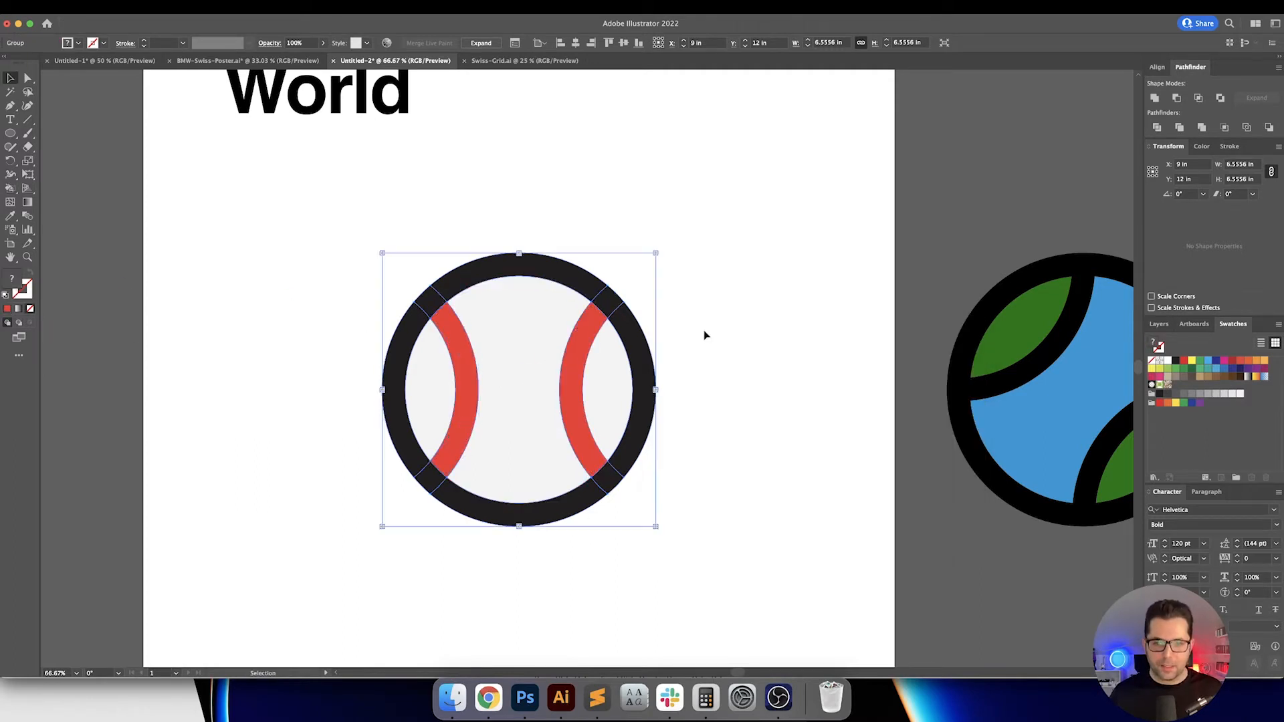
click(709, 334)
Step: Move the baseball horizontally into the left half of the poster, centred at about X 4.76 in
scroll(645, 334, right, 2)
drag(347, 241, 379, 285)
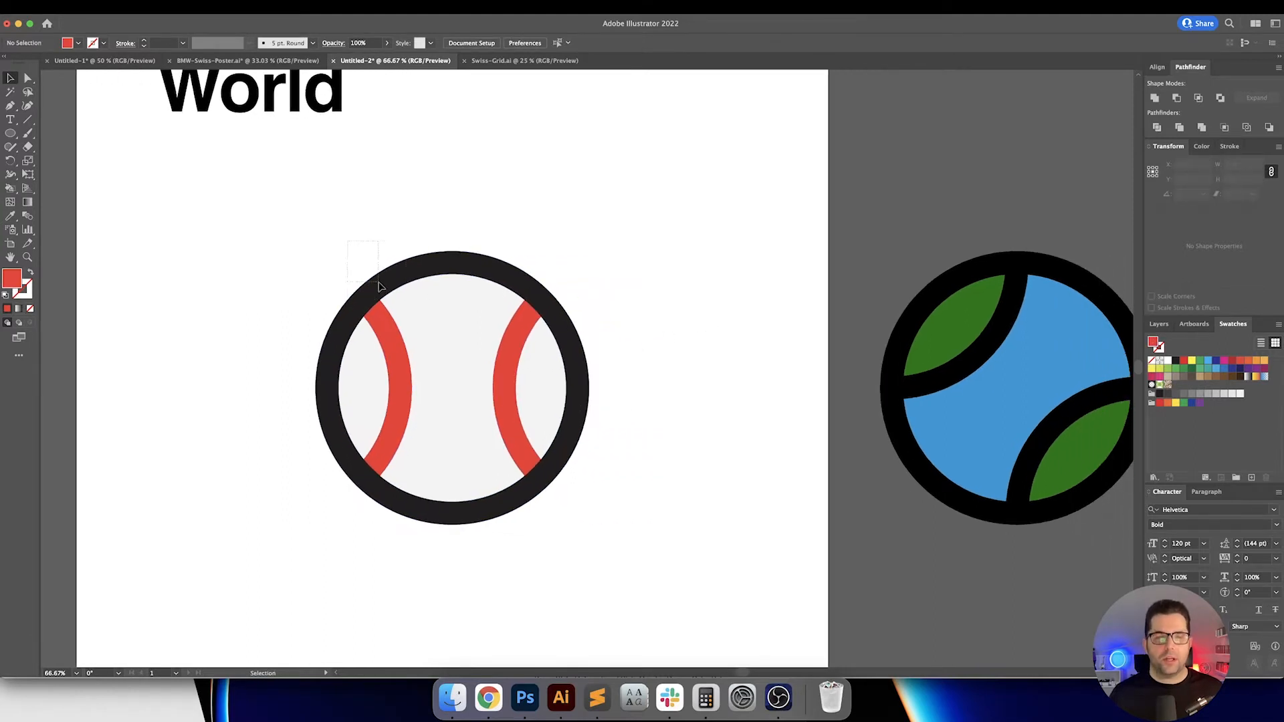
drag(626, 582, 627, 581)
scroll(742, 536, left, 3)
drag(606, 408, 428, 412)
click(594, 356)
drag(594, 356, 520, 408)
drag(507, 335, 206, 579)
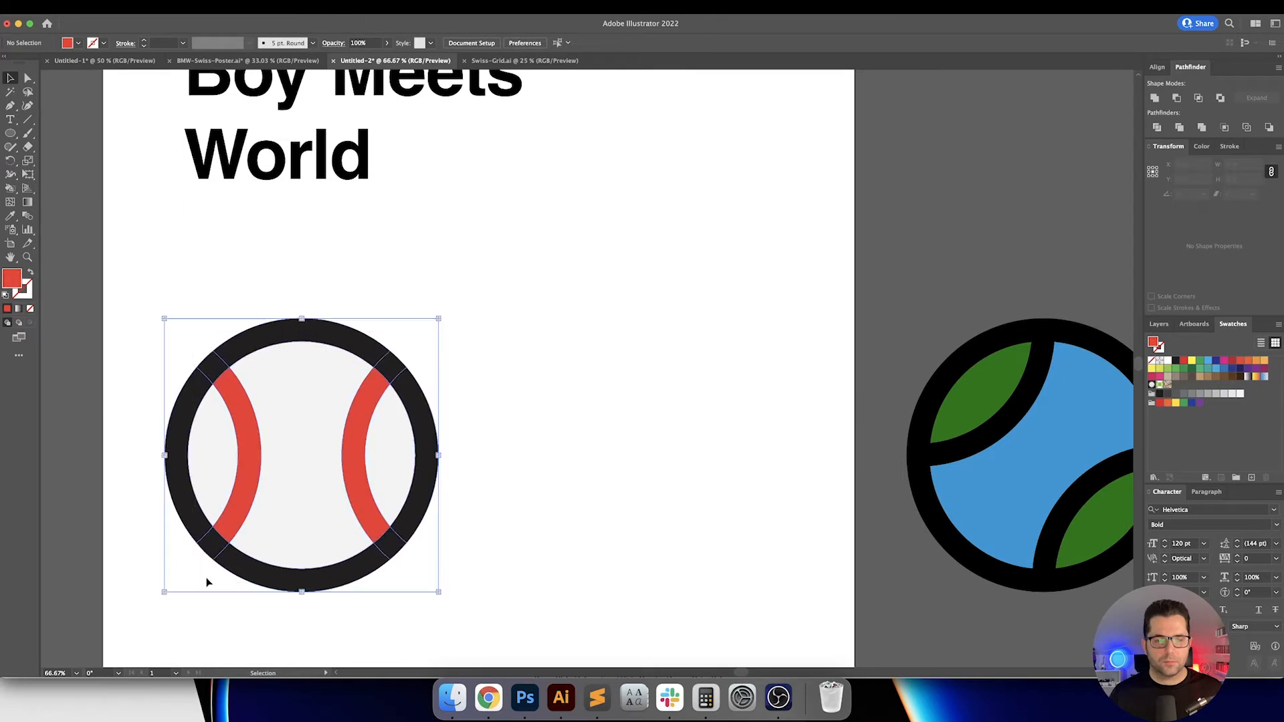
Step: Resize the baseball proportionally to a height of 6 in and deselect it
click(1250, 179)
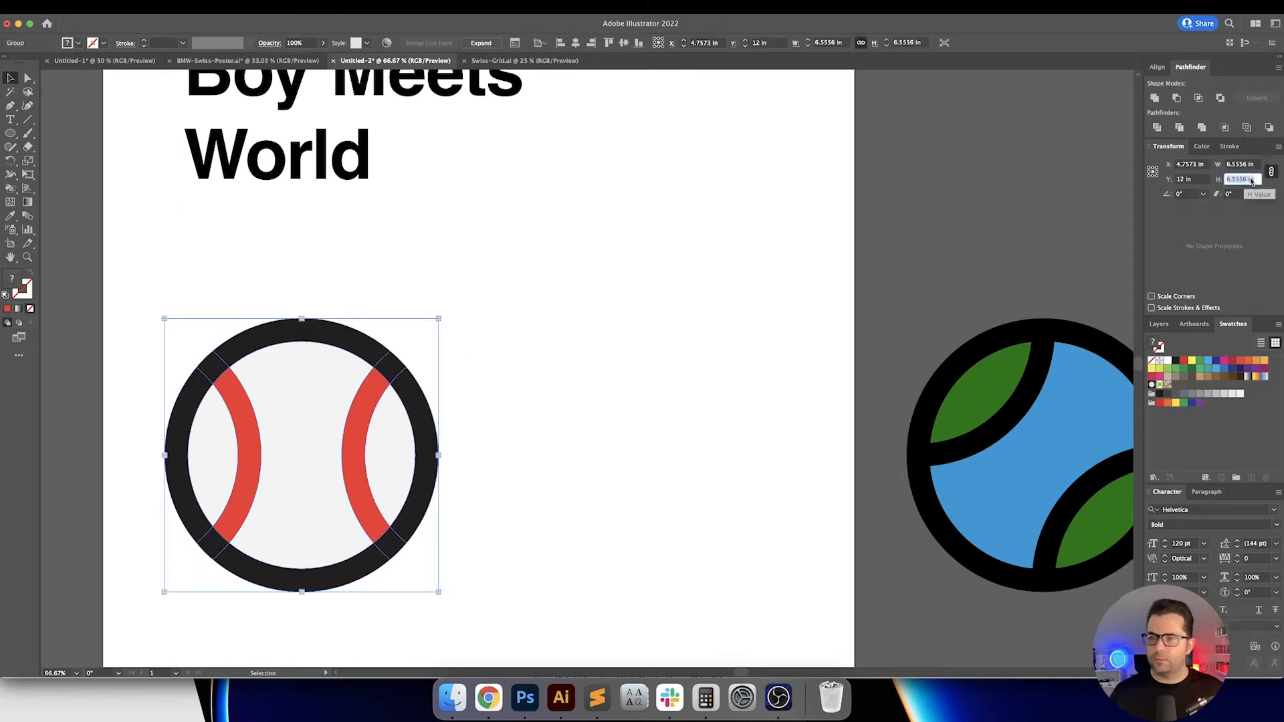
text(6)
key(Return)
click(577, 383)
Step: Move the globe onto the poster's right half at about X 13.32 in and resize it proportionally to a height of 6 in
drag(576, 395, 496, 361)
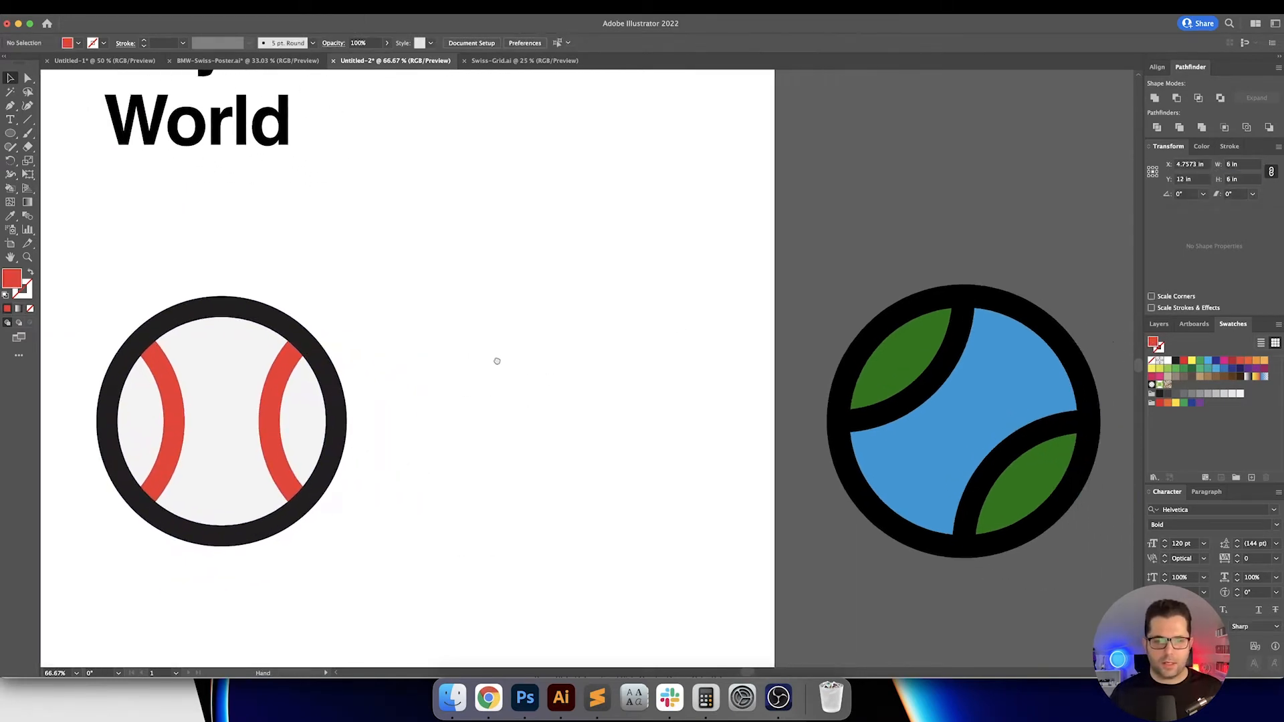
mouse_move(715, 236)
mouse_down()
mouse_move(951, 385)
mouse_move(1075, 540)
mouse_up()
drag(1004, 488, 620, 487)
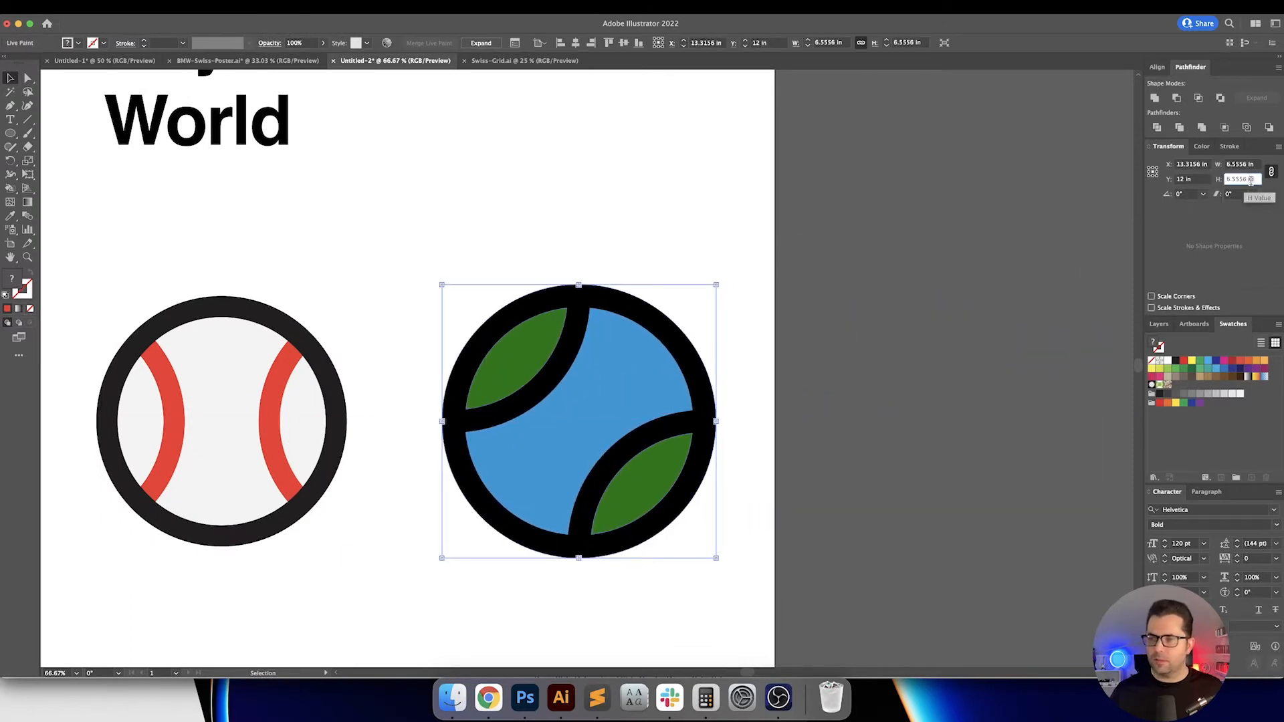
key(Return)
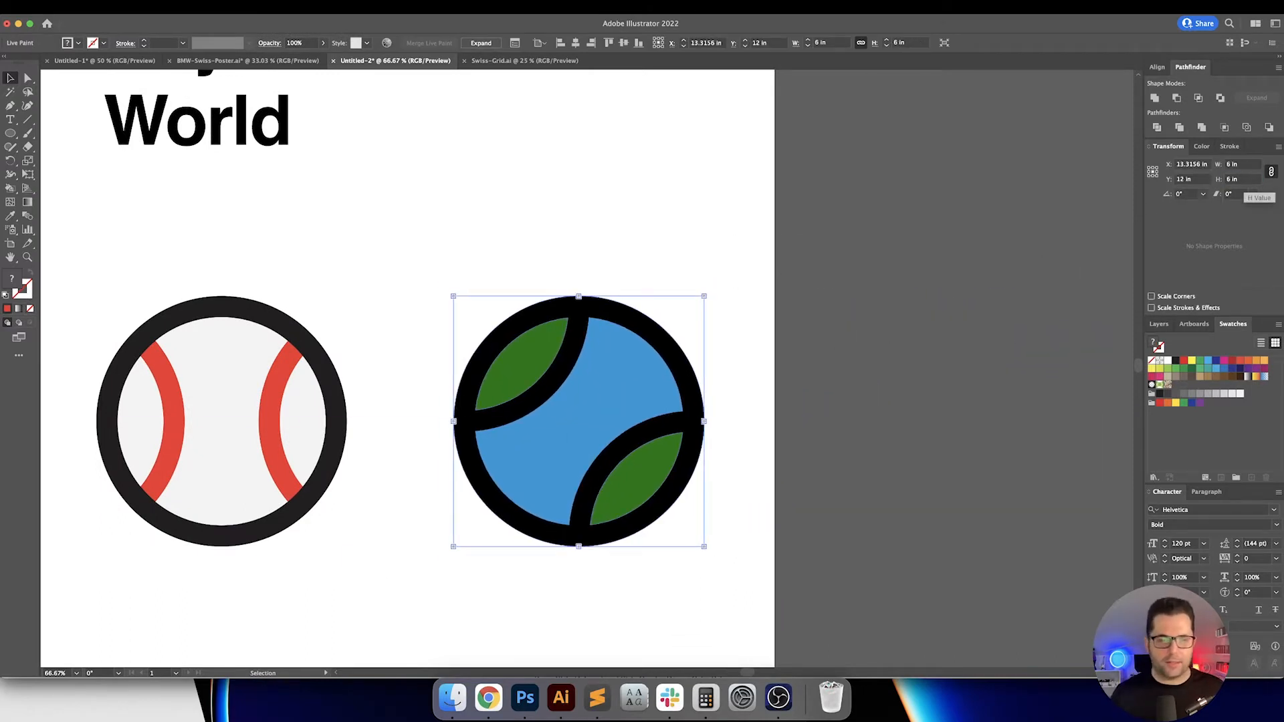
click(861, 212)
Step: Switch to Chrome and copy the green 3dbd5d from the Swiss style color picker site
scroll(803, 221, left, 2)
key(super+0)
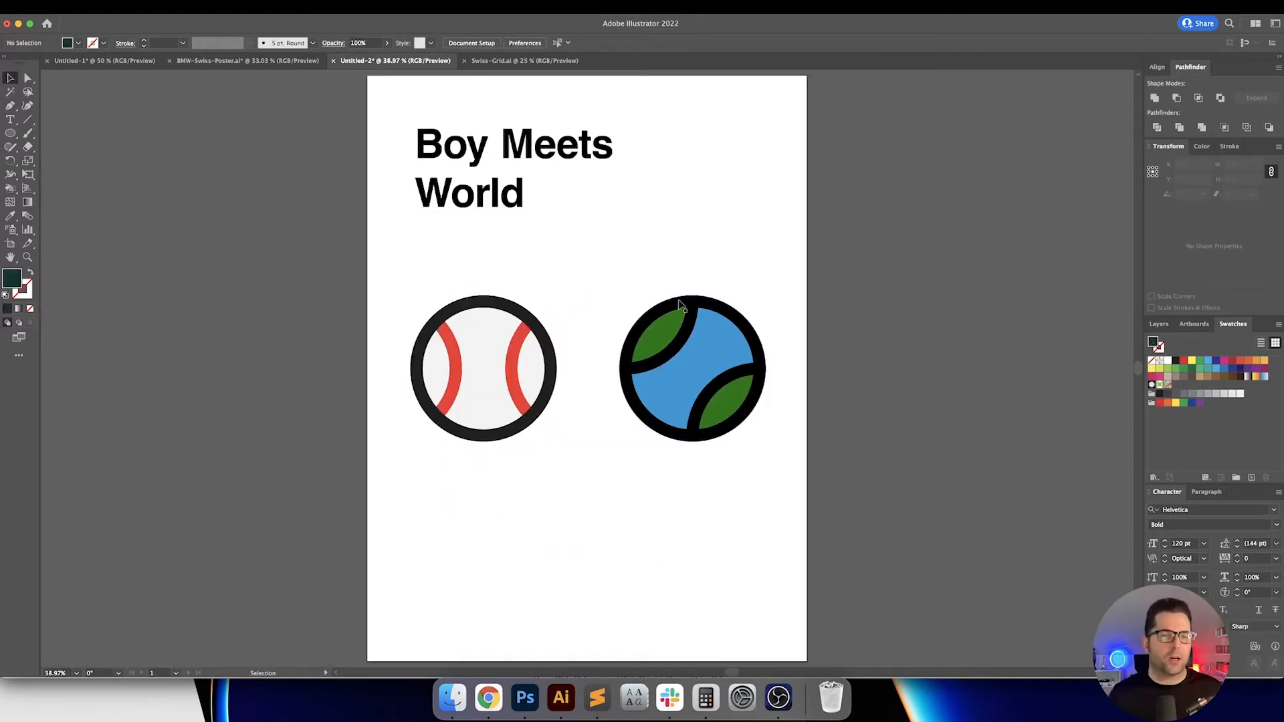
scroll(750, 381, right, 2)
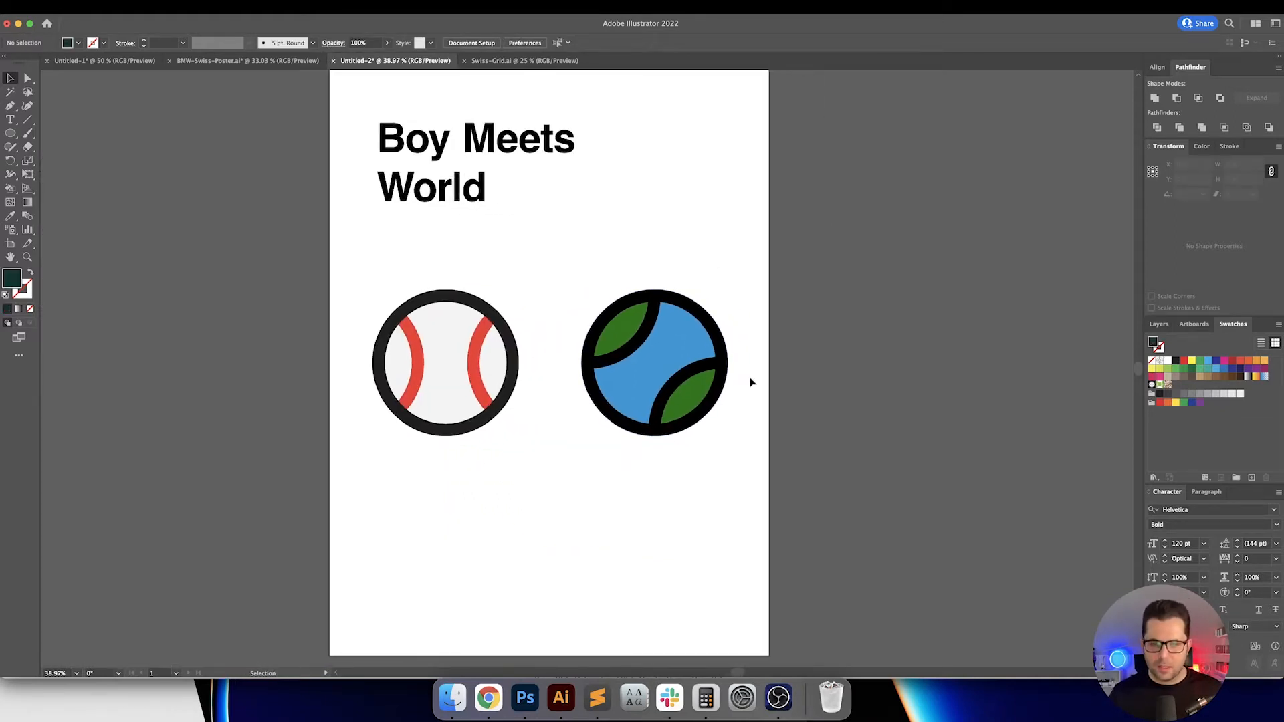
click(488, 697)
scroll(953, 287, up, 3)
scroll(953, 288, up, 1)
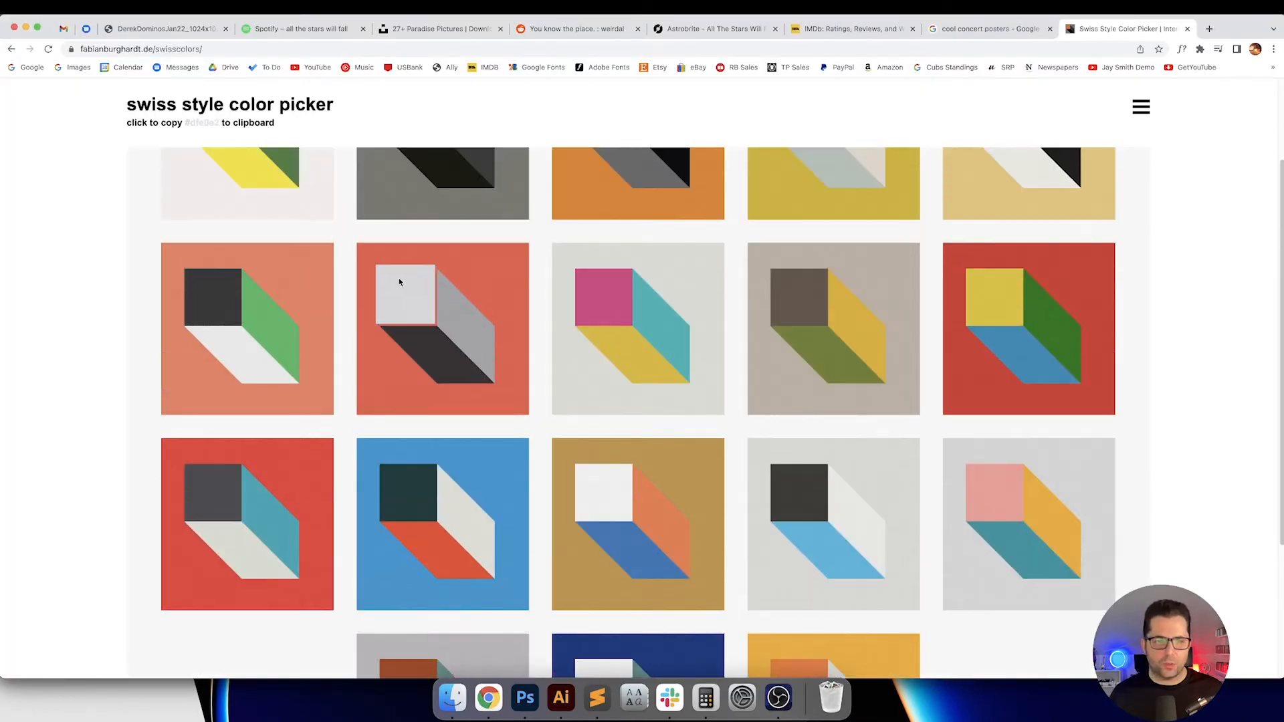
Step: Return to Illustrator and Live Paint the globe's two land areas with the green fill 3dbd5d
click(562, 697)
scroll(700, 321, right, 2)
scroll(629, 357, up, 3)
click(609, 351)
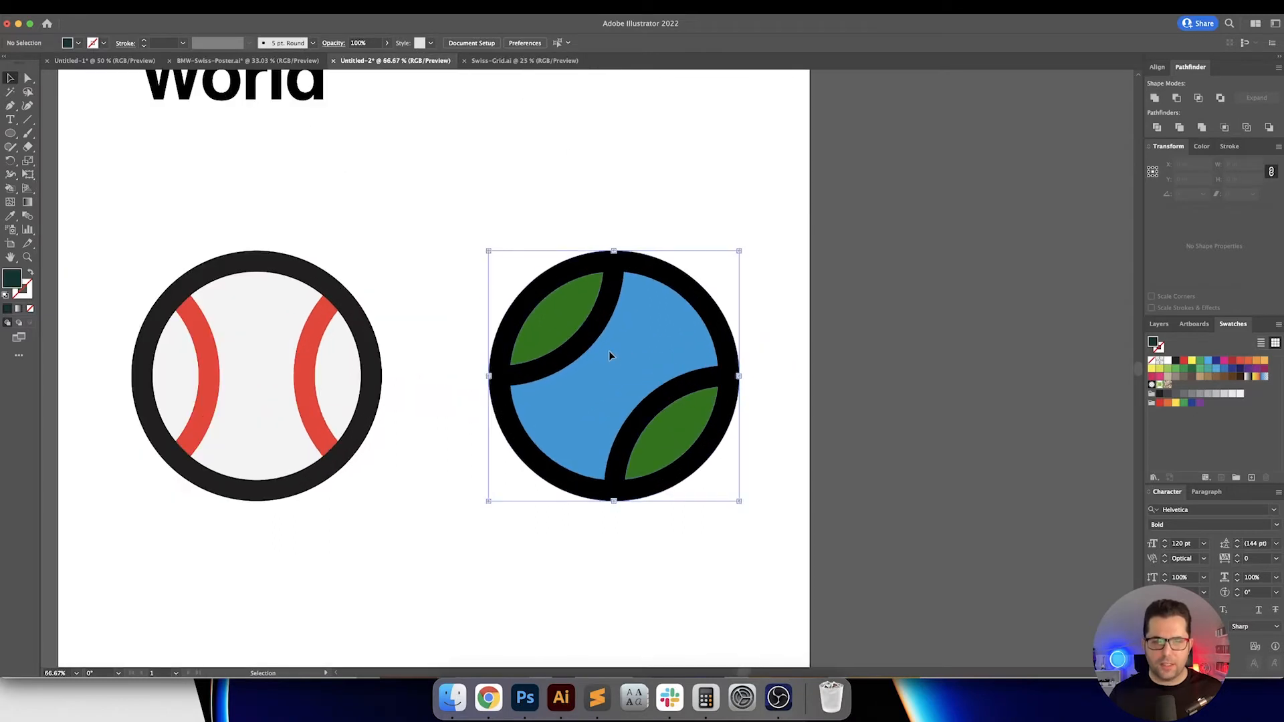
click(11, 200)
drag(10, 189, 37, 203)
double_click(11, 278)
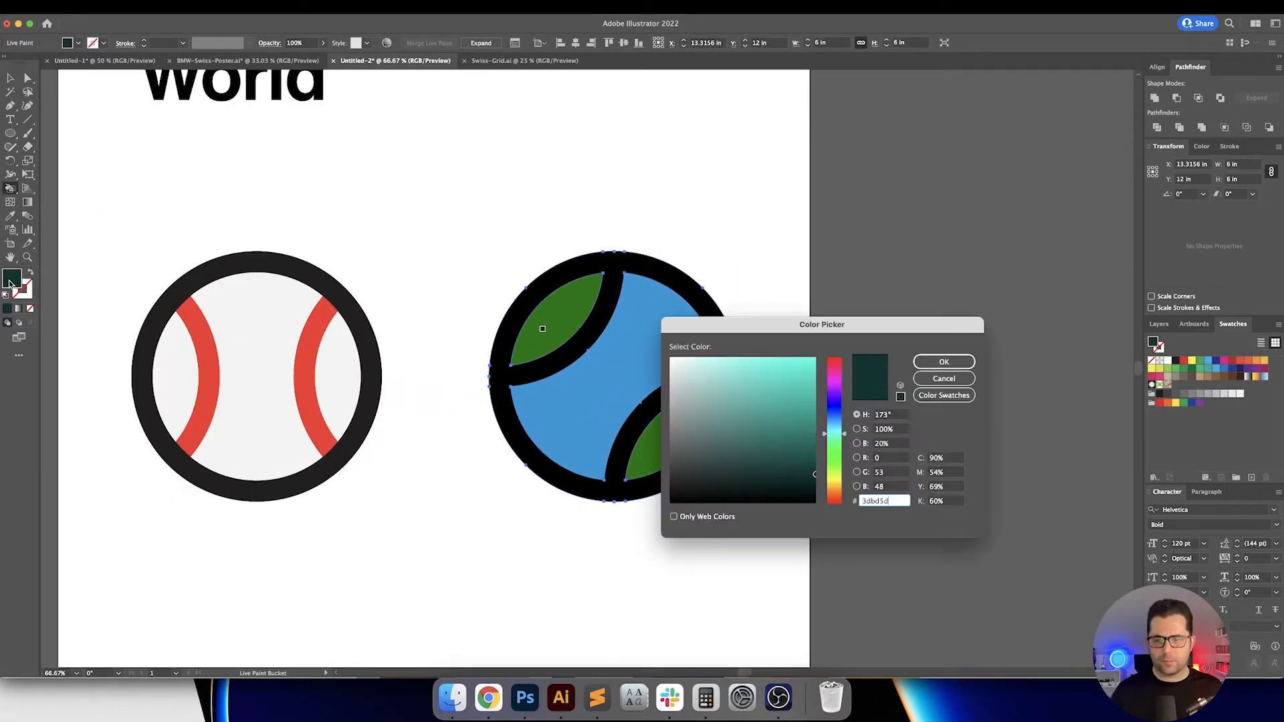
key(Return)
click(528, 324)
click(678, 430)
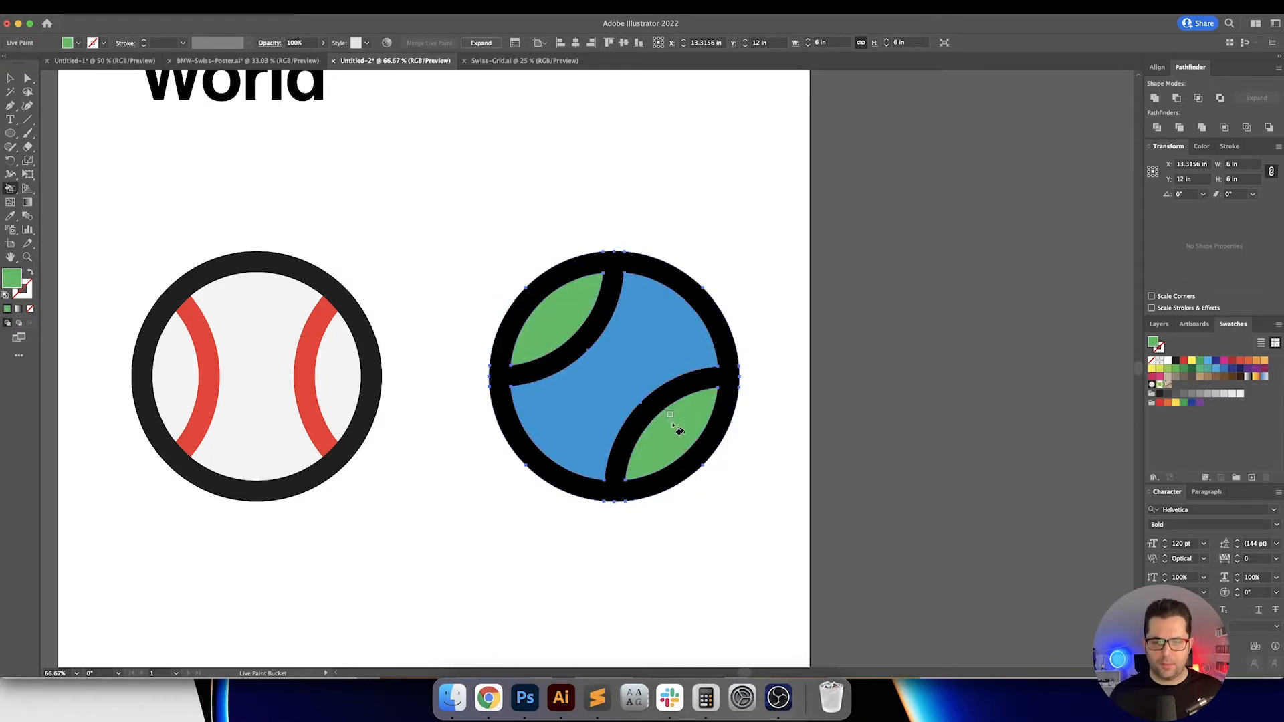
Step: Move the globe horizontally away from the baseball to about X 15.64 in, past the poster's right edge, leaving a gap between them
key(v)
click(757, 287)
drag(769, 281, 811, 294)
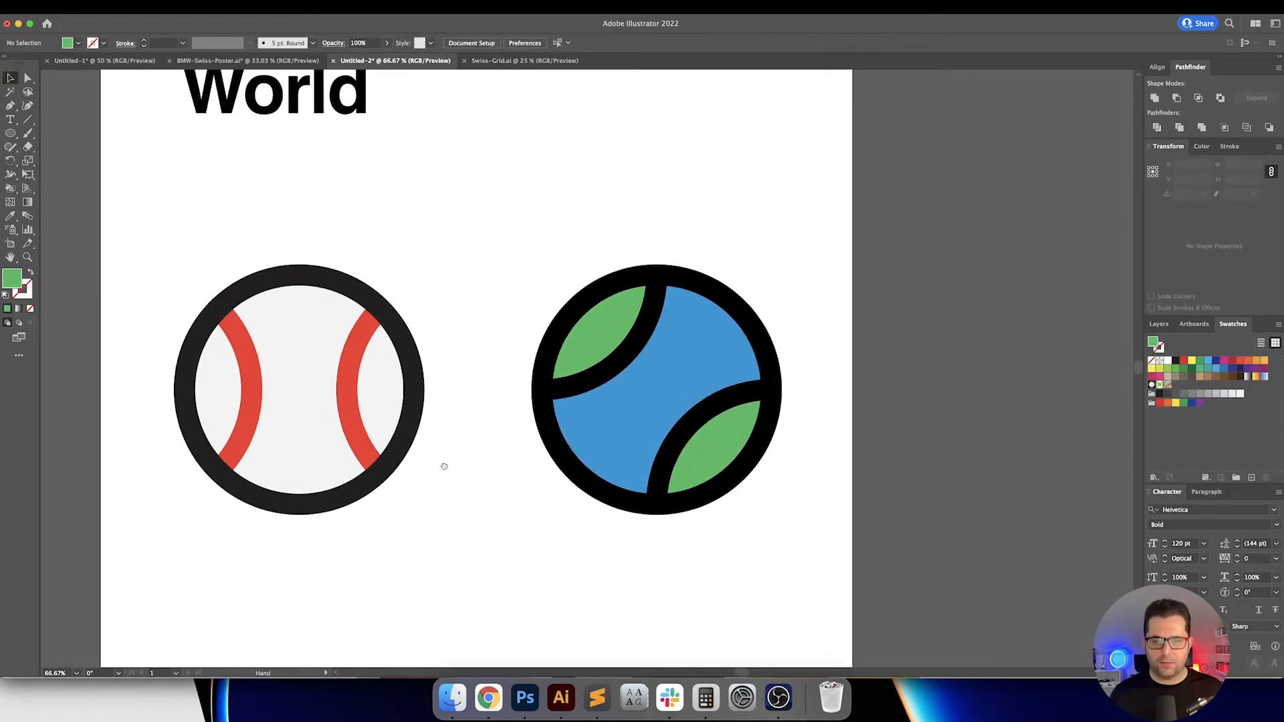
drag(444, 466, 519, 470)
drag(587, 272, 826, 477)
drag(725, 387, 821, 387)
click(648, 345)
scroll(531, 330, up, 5)
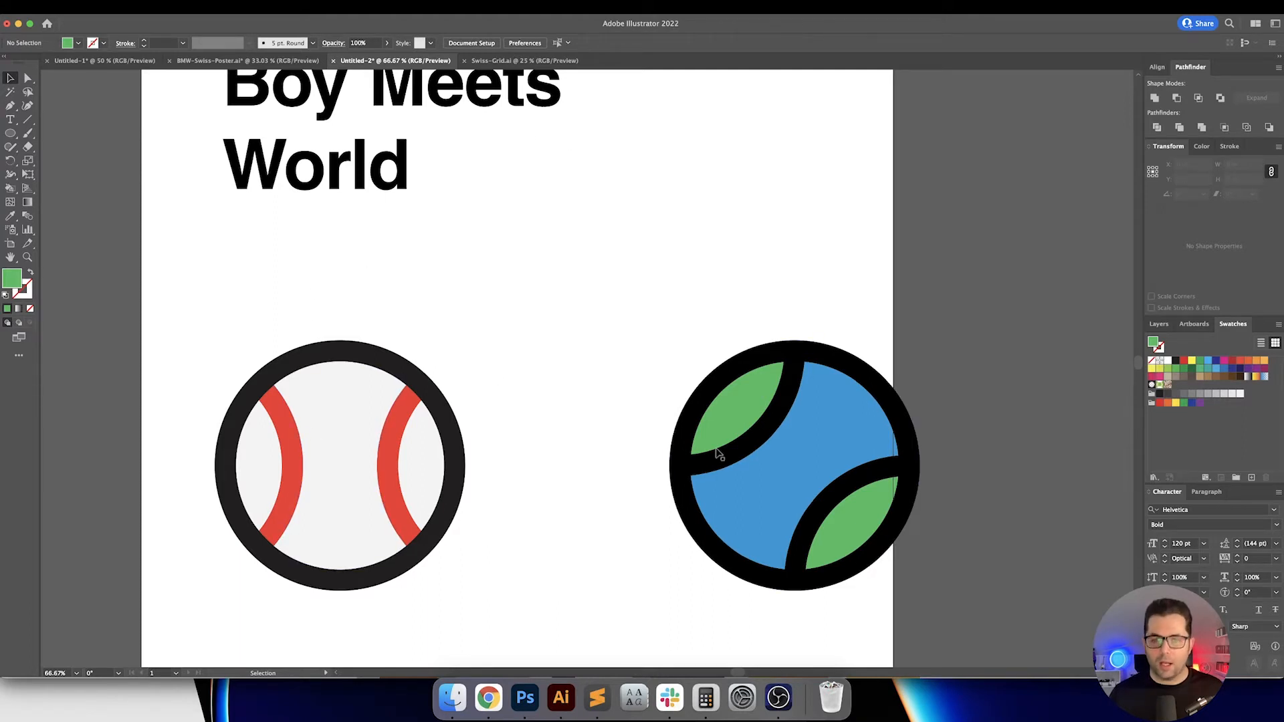
drag(603, 373, 586, 331)
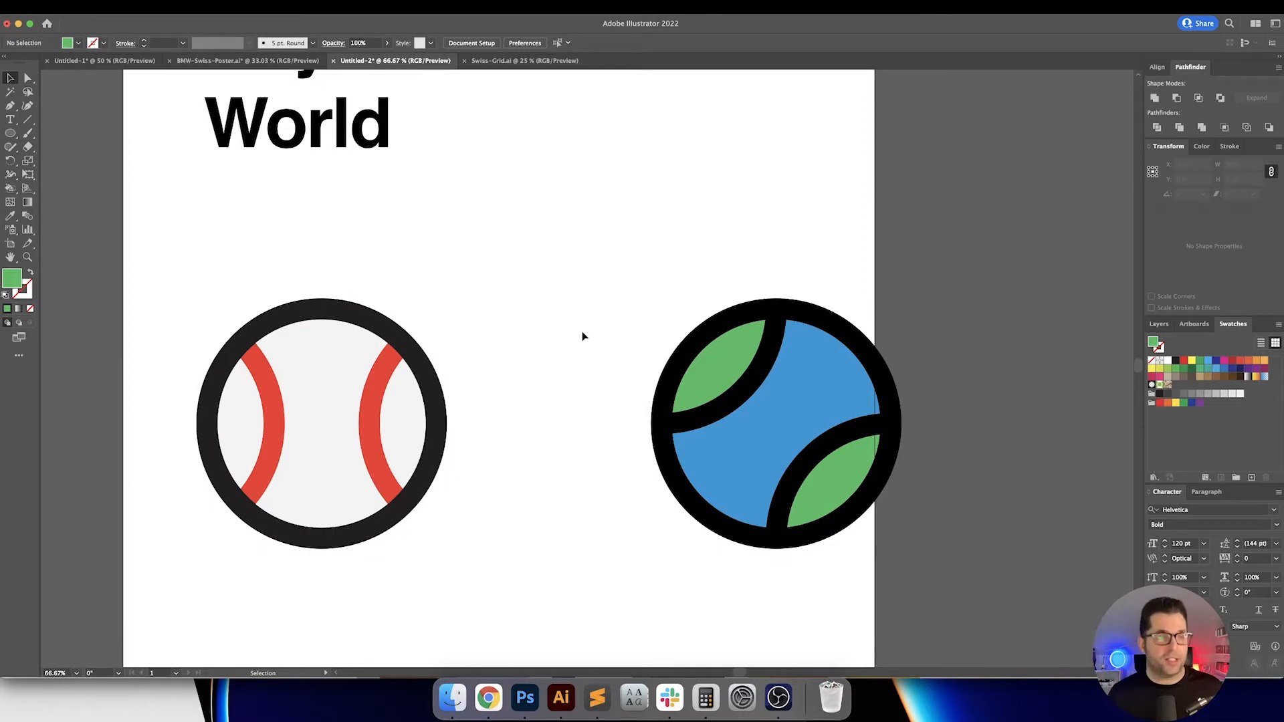
Step: Draw a vertical straight line about 2.1 in long between the baseball and globe, with a green stroke and no fill
key(shift+x)
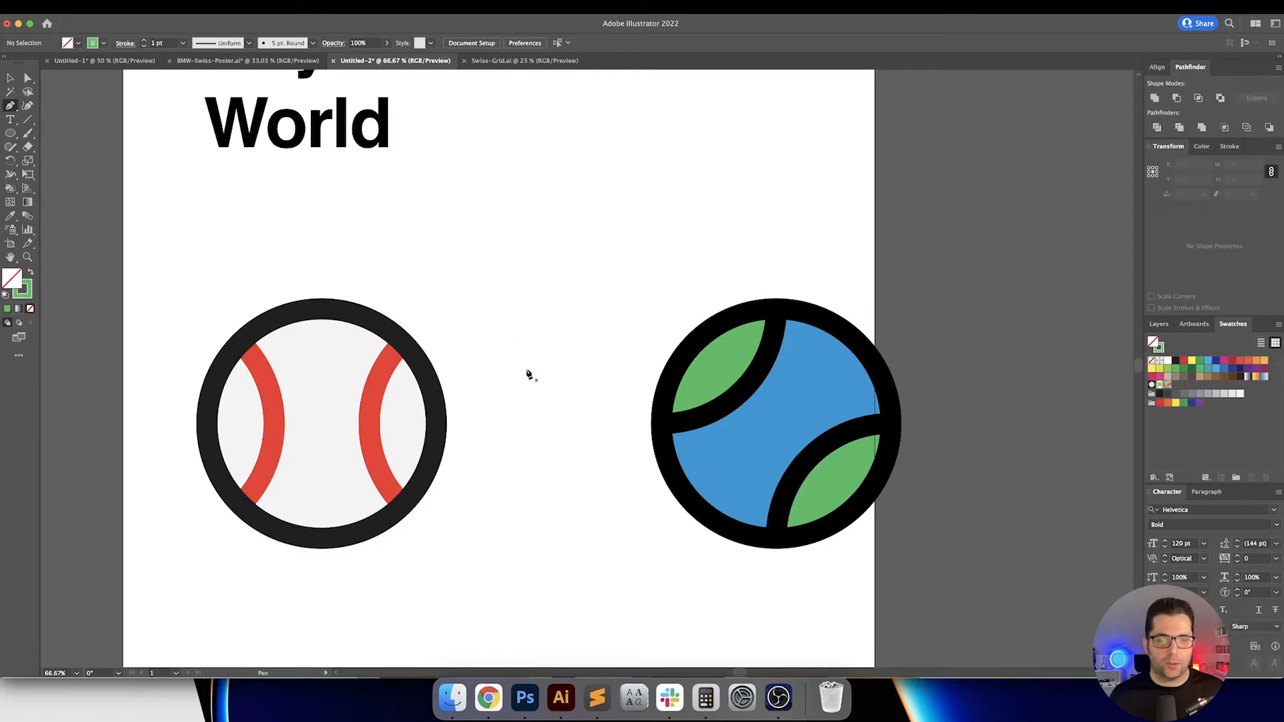
click(526, 368)
click(526, 458)
key(v)
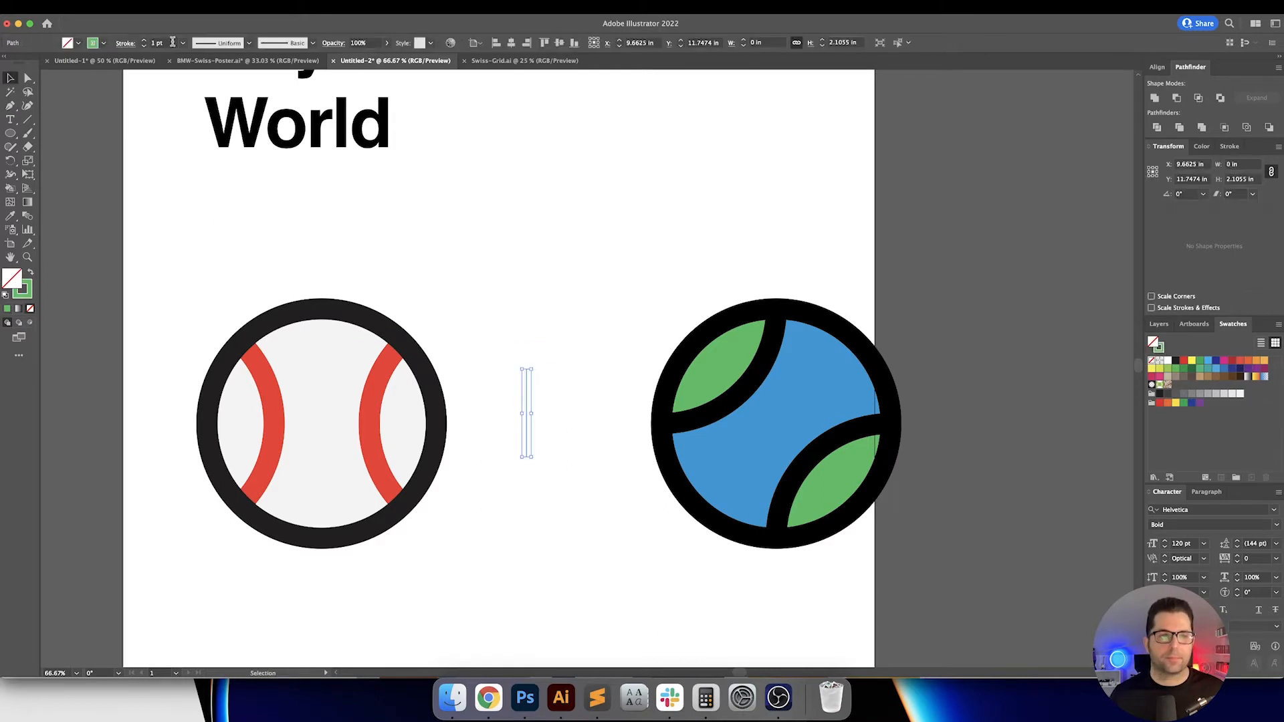
Step: Set the green line's stroke weight to 40 pt and centre it on the artboard
key(shift+Up)
key(shift+Up)
key(shift+Up)
key(shift+Up)
key(Return)
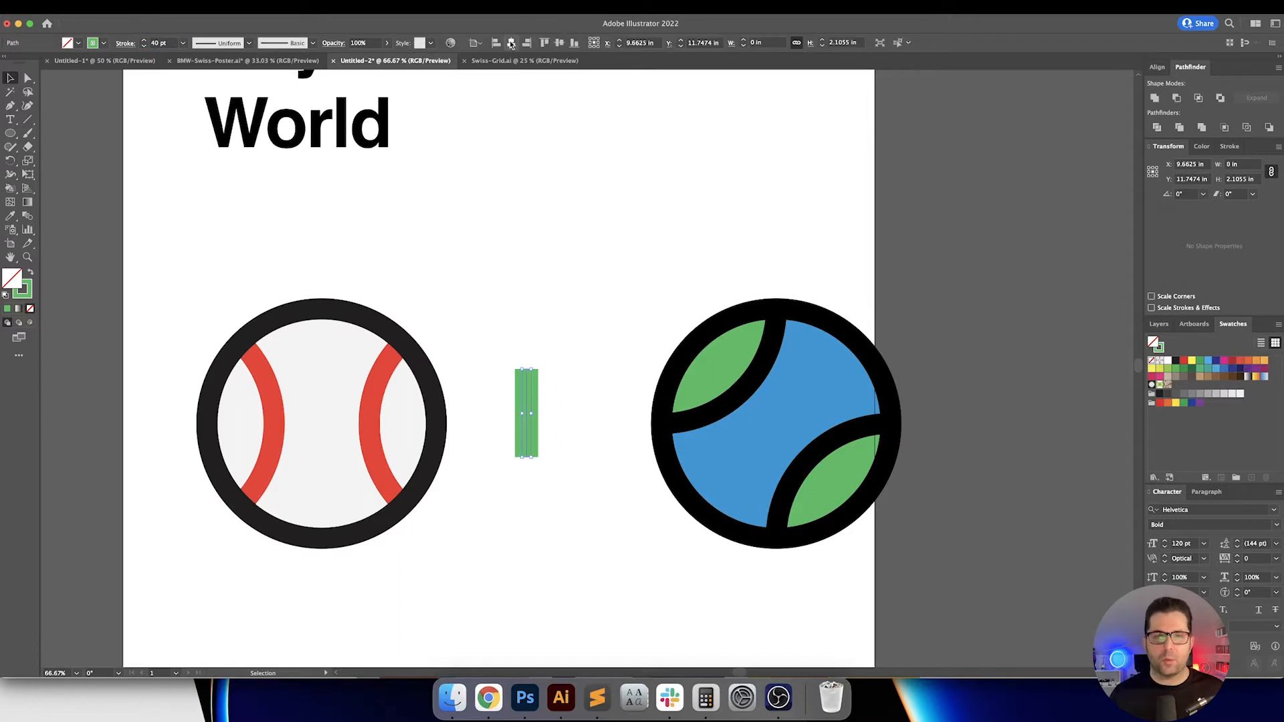
click(511, 43)
click(554, 227)
Step: Move the baseball further left and the globe further right, so both extend past the poster's edges
scroll(468, 281, right, 3)
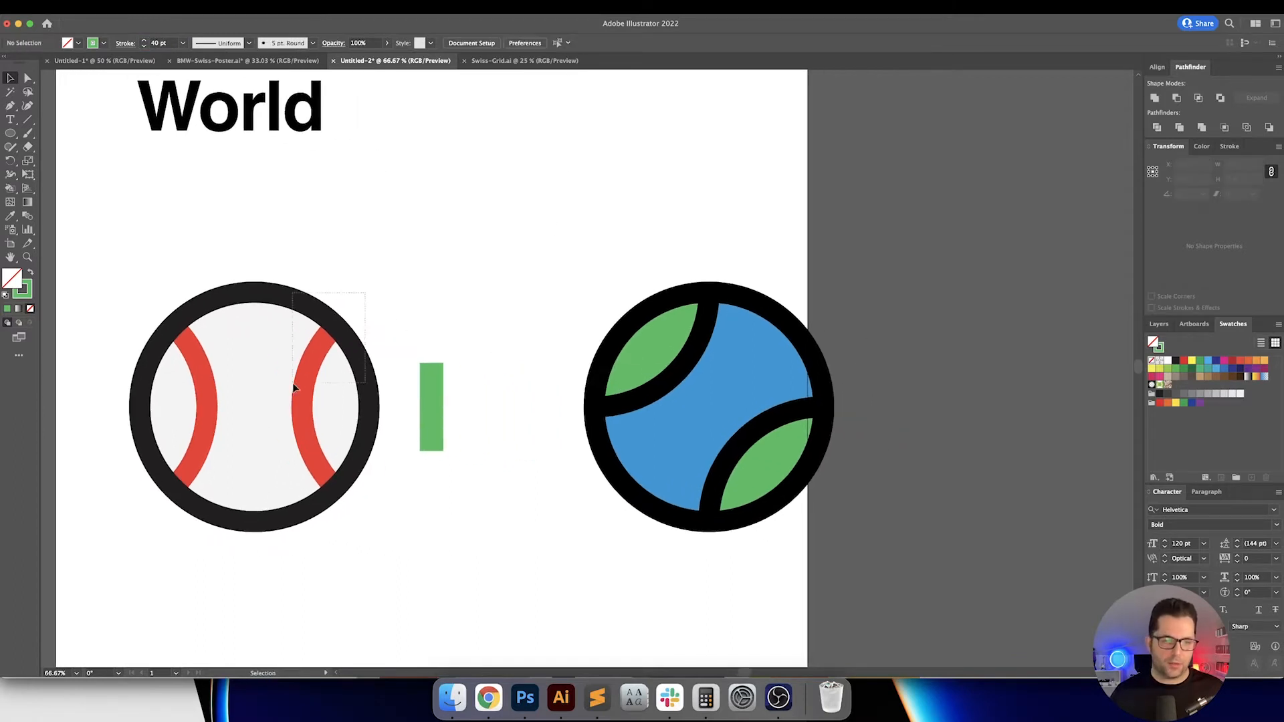
drag(294, 388, 247, 404)
click(711, 407)
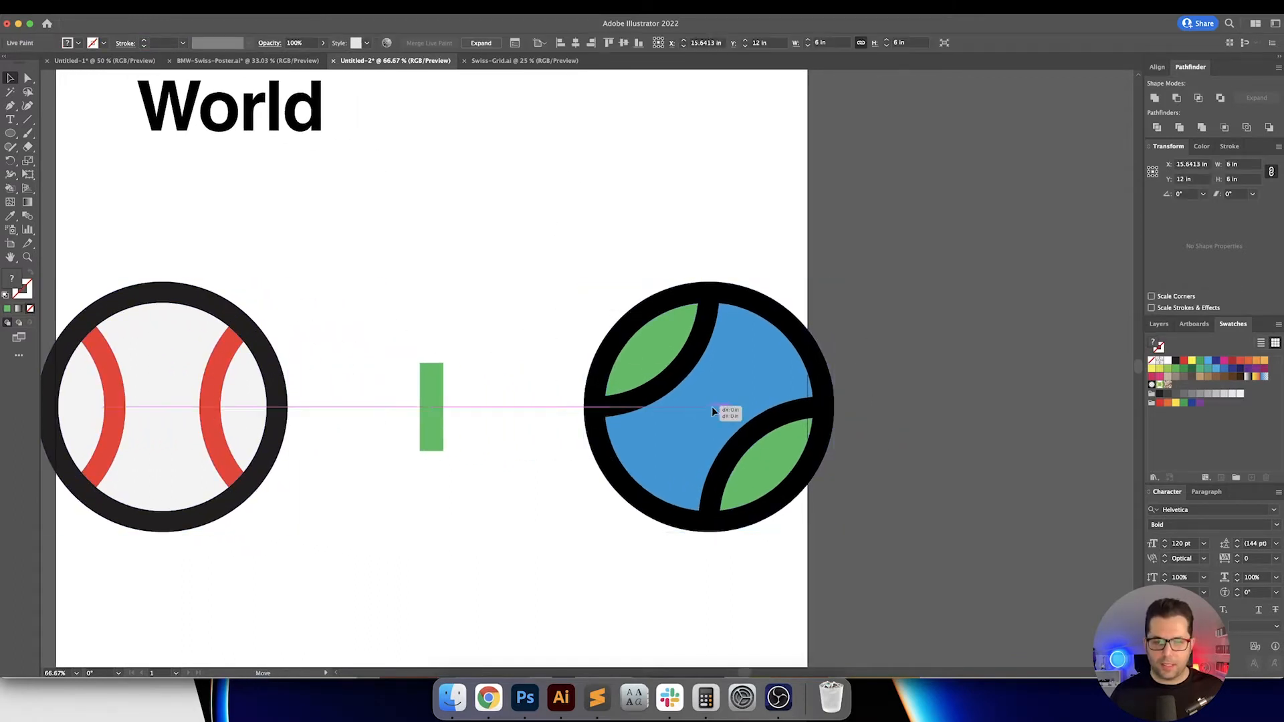
drag(712, 406, 777, 407)
scroll(471, 370, left, 3)
Step: Add a horizontal copy of the green line rotated 90° about its centre to form a plus sign
click(554, 382)
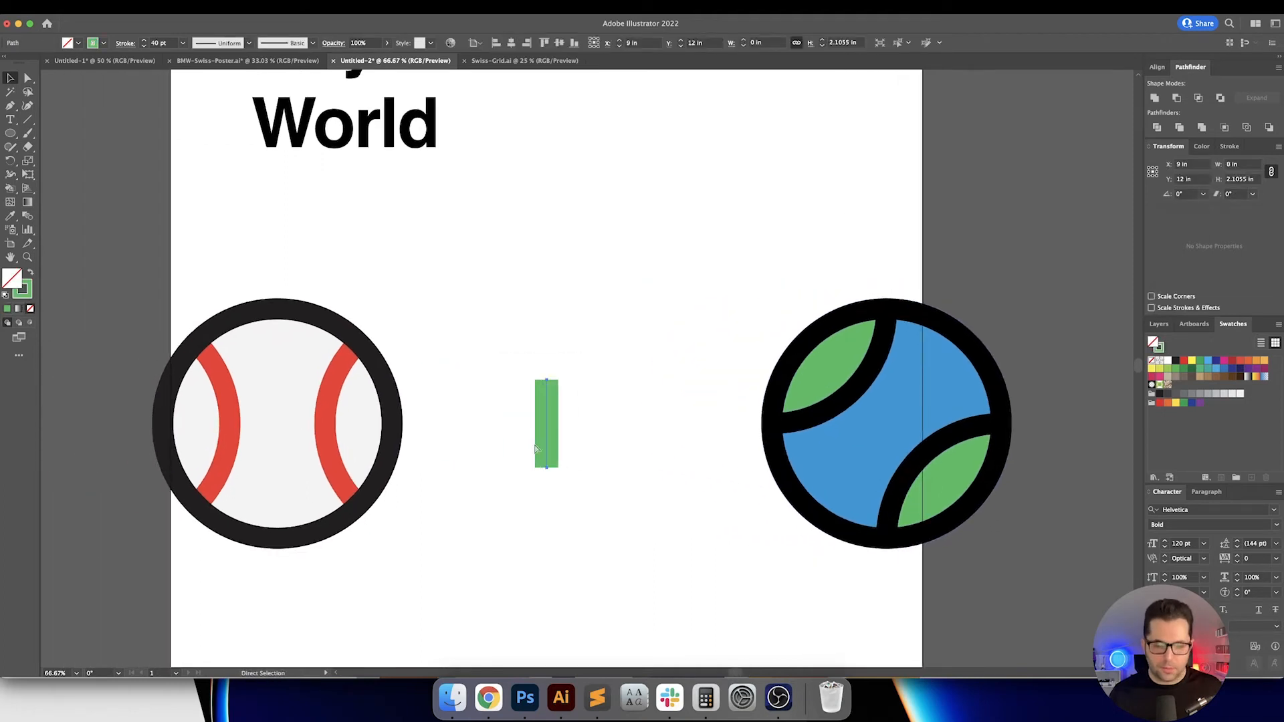
drag(555, 376, 594, 430)
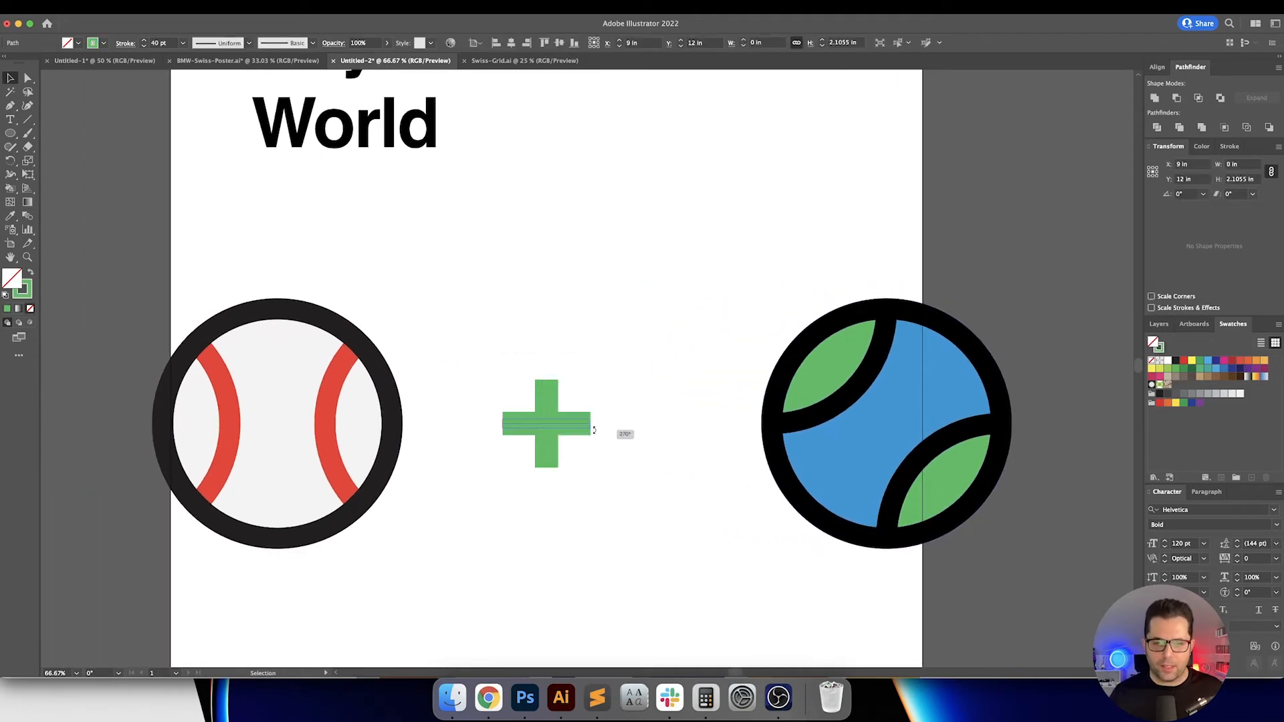
click(618, 406)
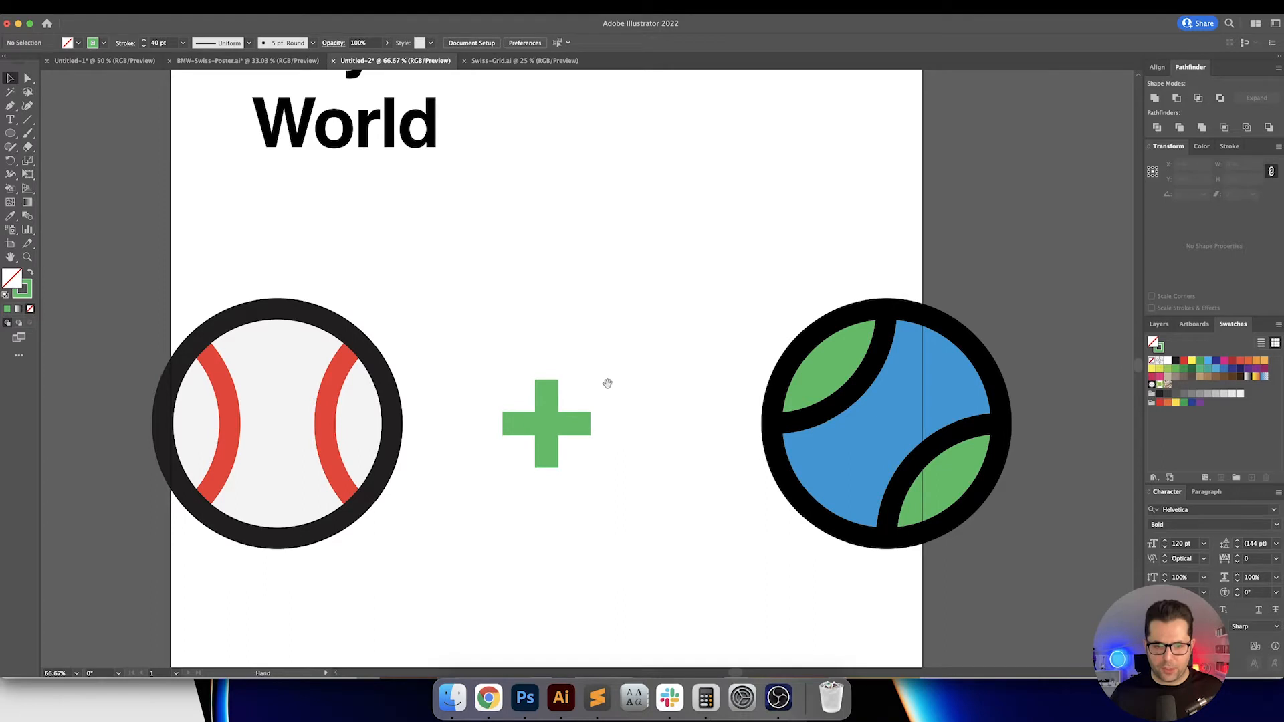
Step: Expand the plus sign's two lines into filled shapes and split them at their overlap with Pathfinder Divide
drag(622, 386, 610, 374)
drag(608, 367, 500, 488)
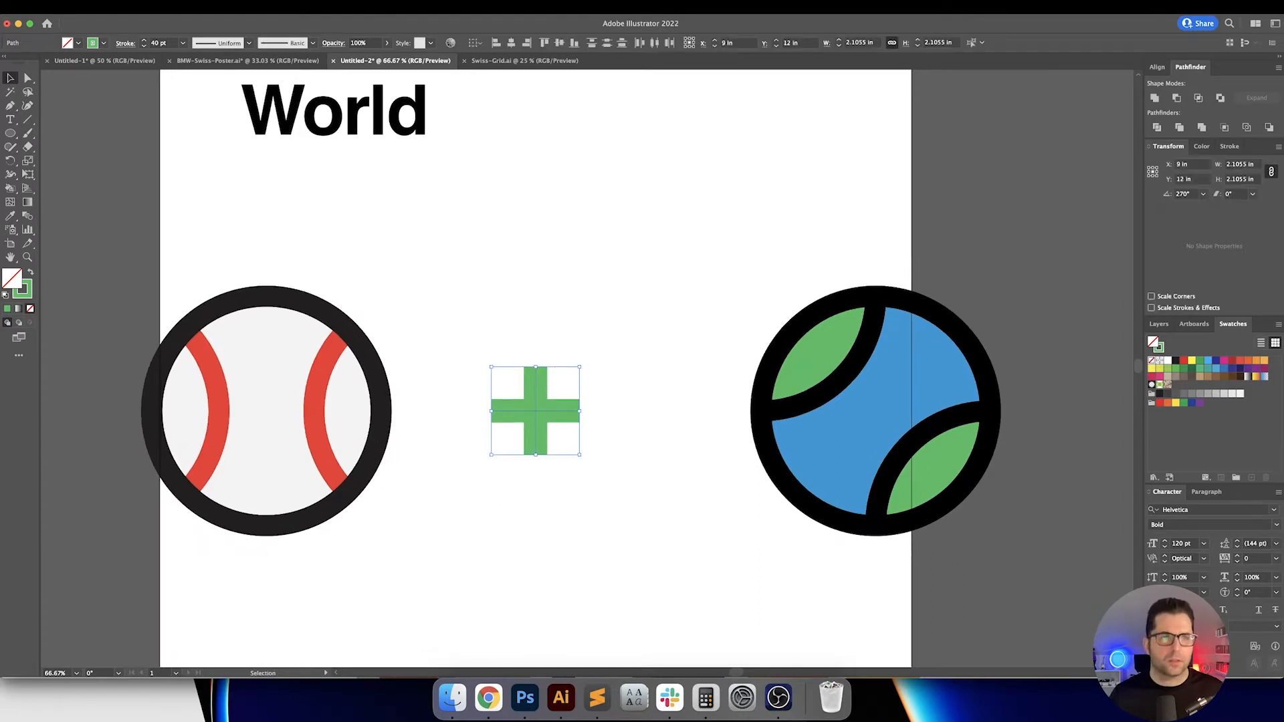
click(134, 7)
click(192, 147)
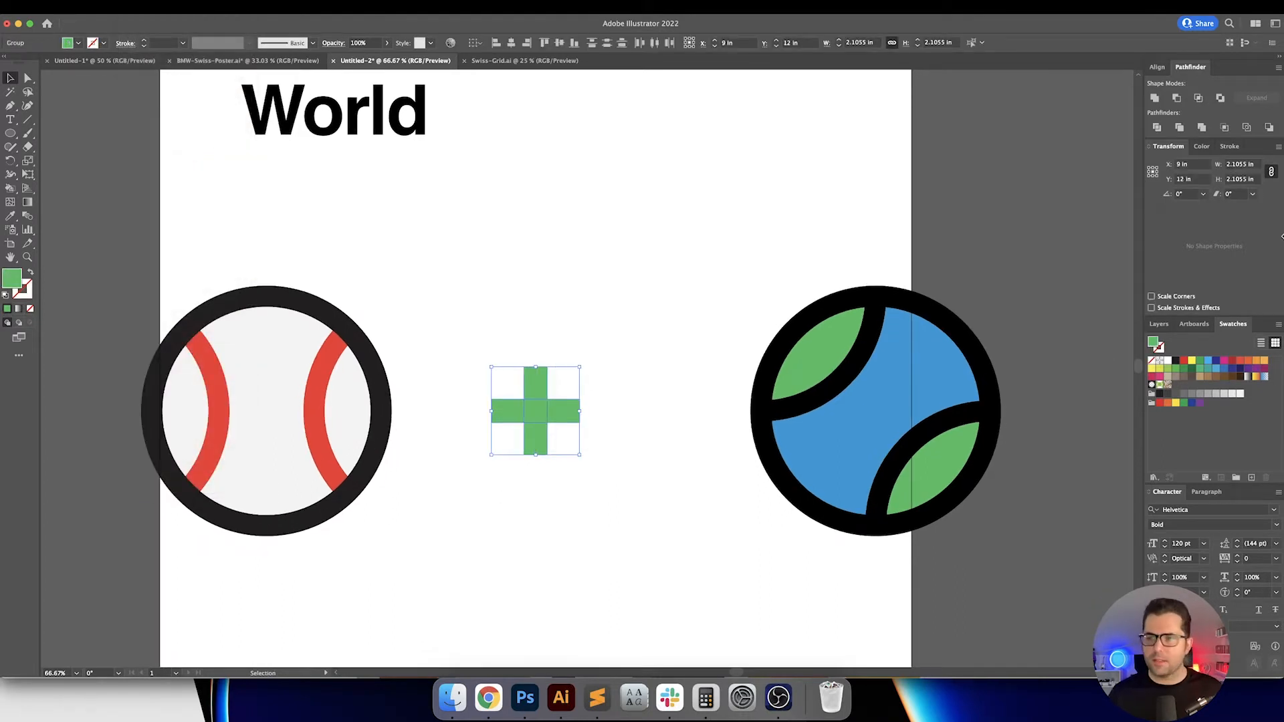
click(1158, 127)
click(734, 310)
Step: Colour the plus sign's left, upper and centre pieces with the red sampled from the baseball's stitching
key(a)
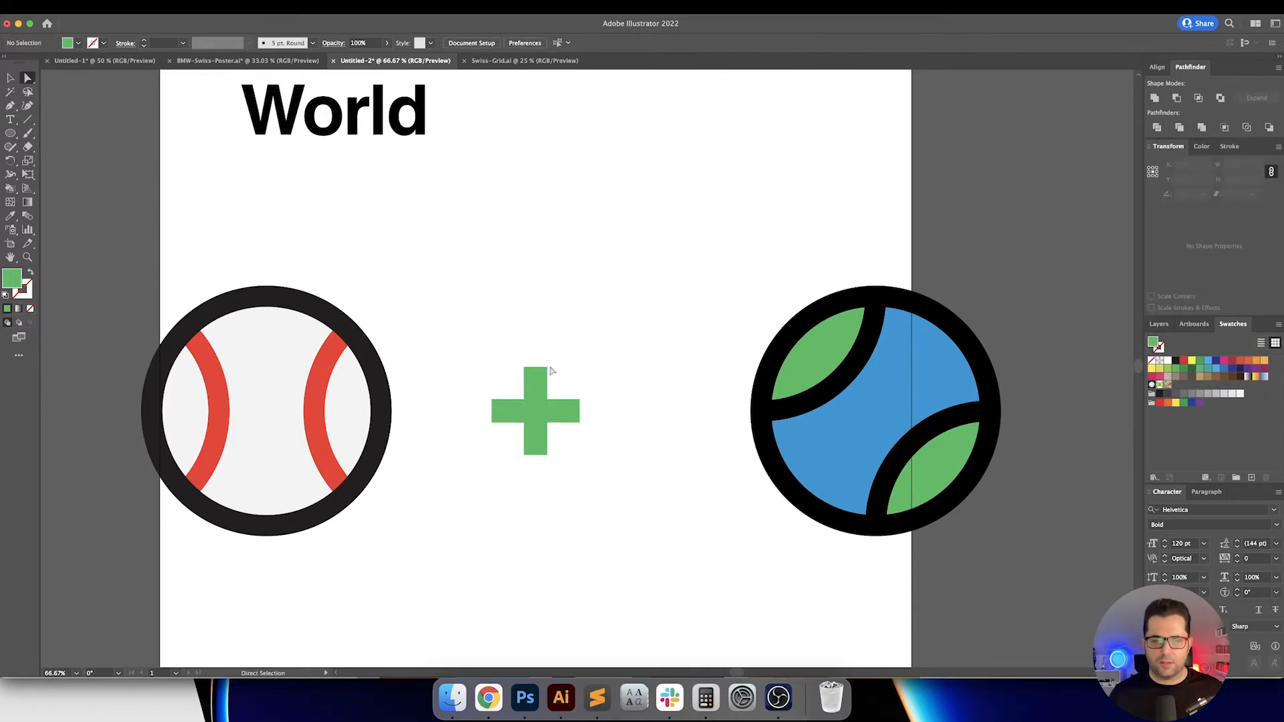
click(510, 422)
shift+click(534, 411)
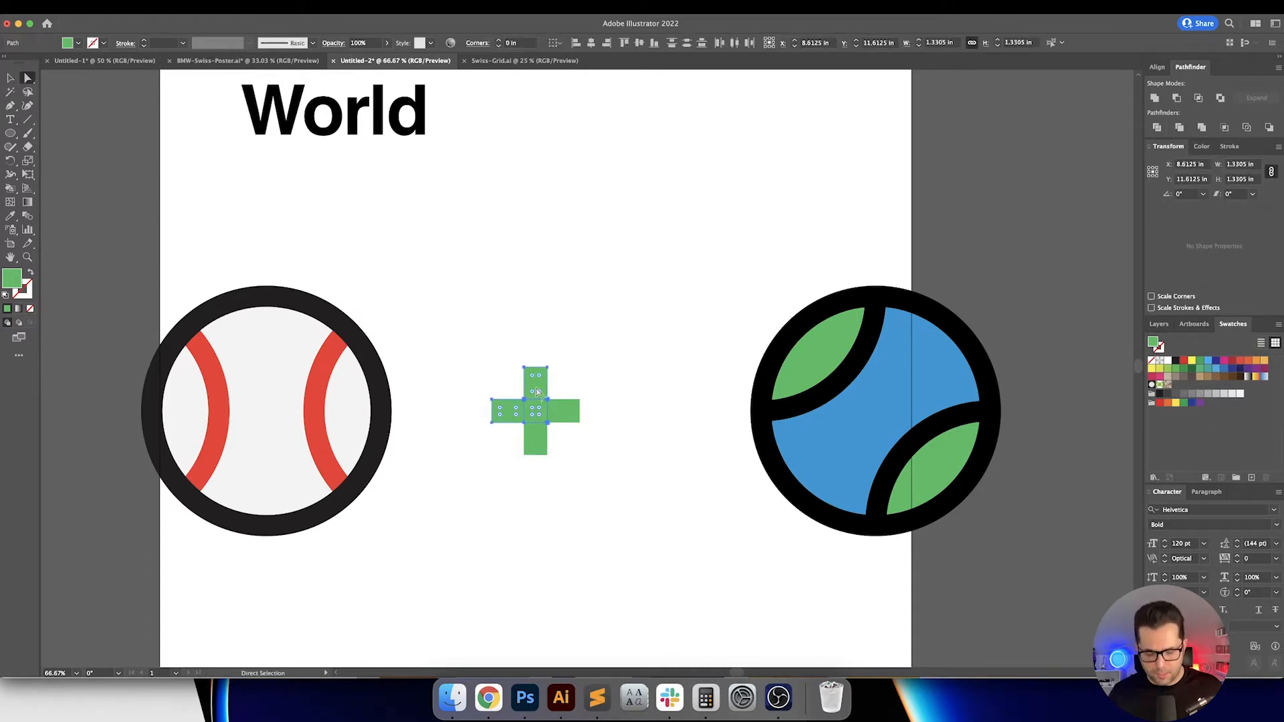
key(i)
click(333, 359)
key(v)
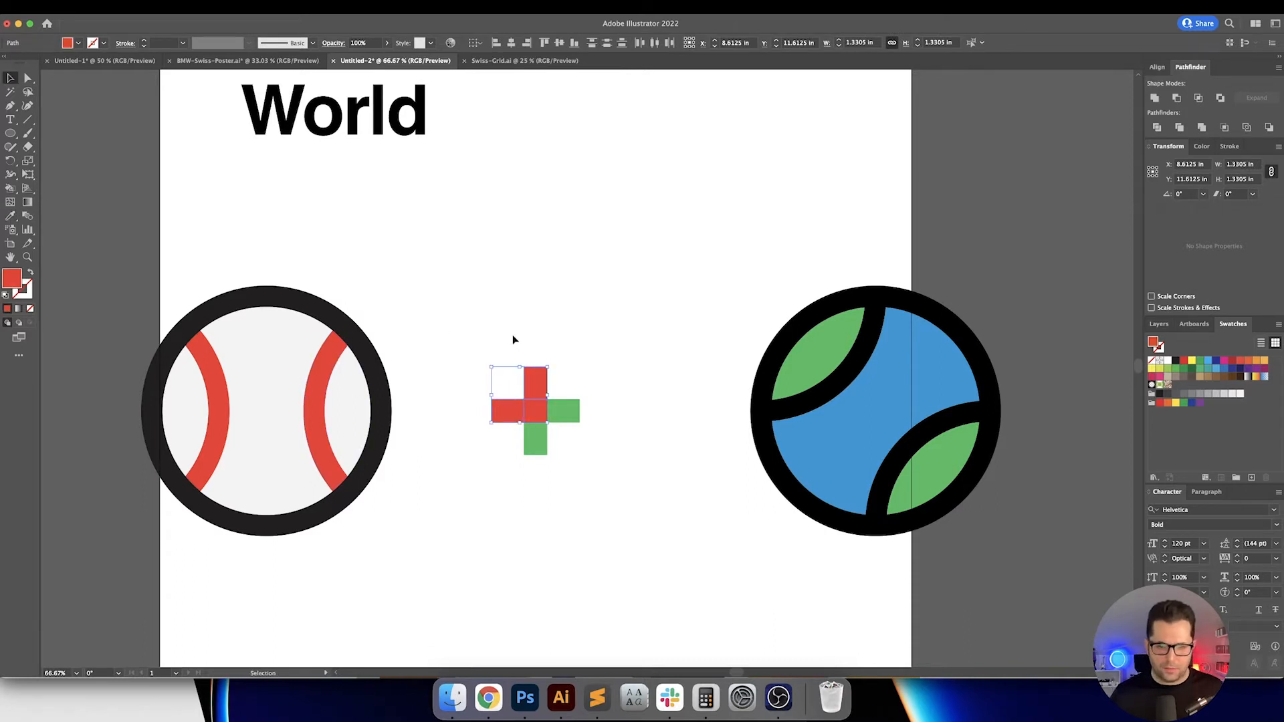
Step: Colour the plus sign's right and lower pieces with the black sampled from the globe's outline
scroll(548, 334, down, 1)
scroll(548, 334, right, 1)
key(a)
click(538, 374)
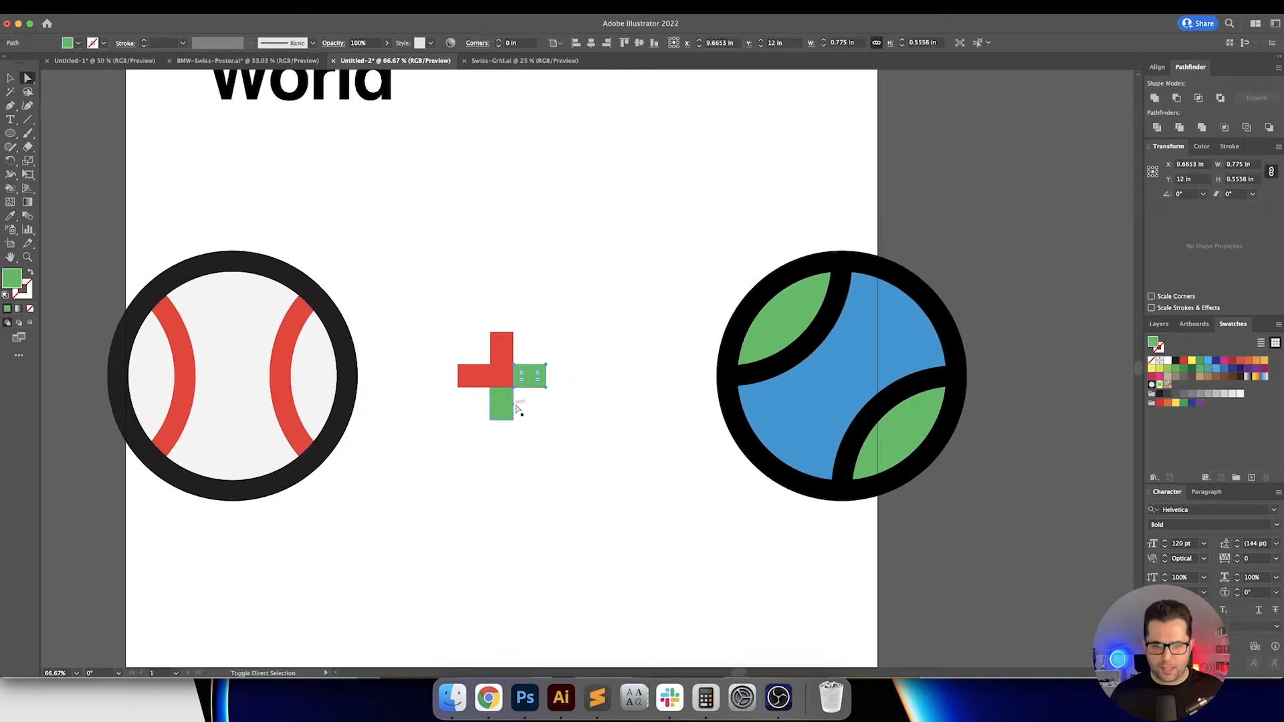
shift+click(516, 409)
key(i)
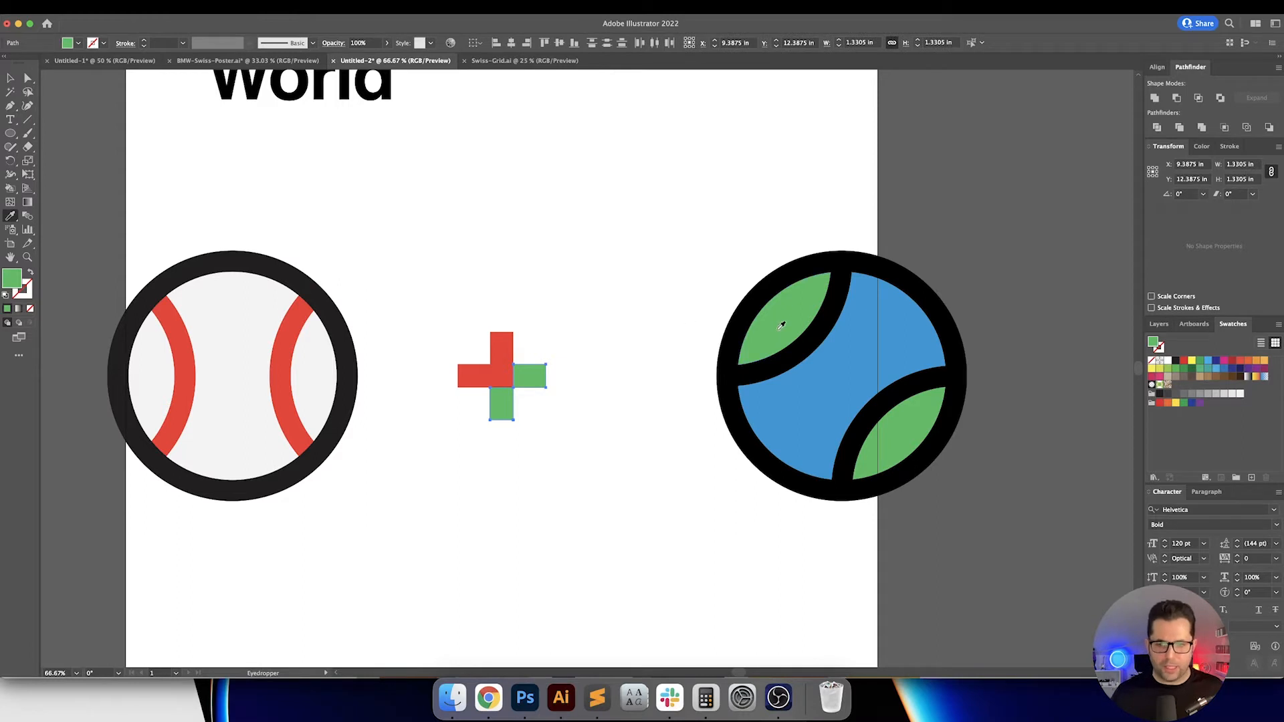
click(731, 335)
key(v)
click(605, 295)
scroll(621, 307, up, 1)
scroll(622, 307, left, 1)
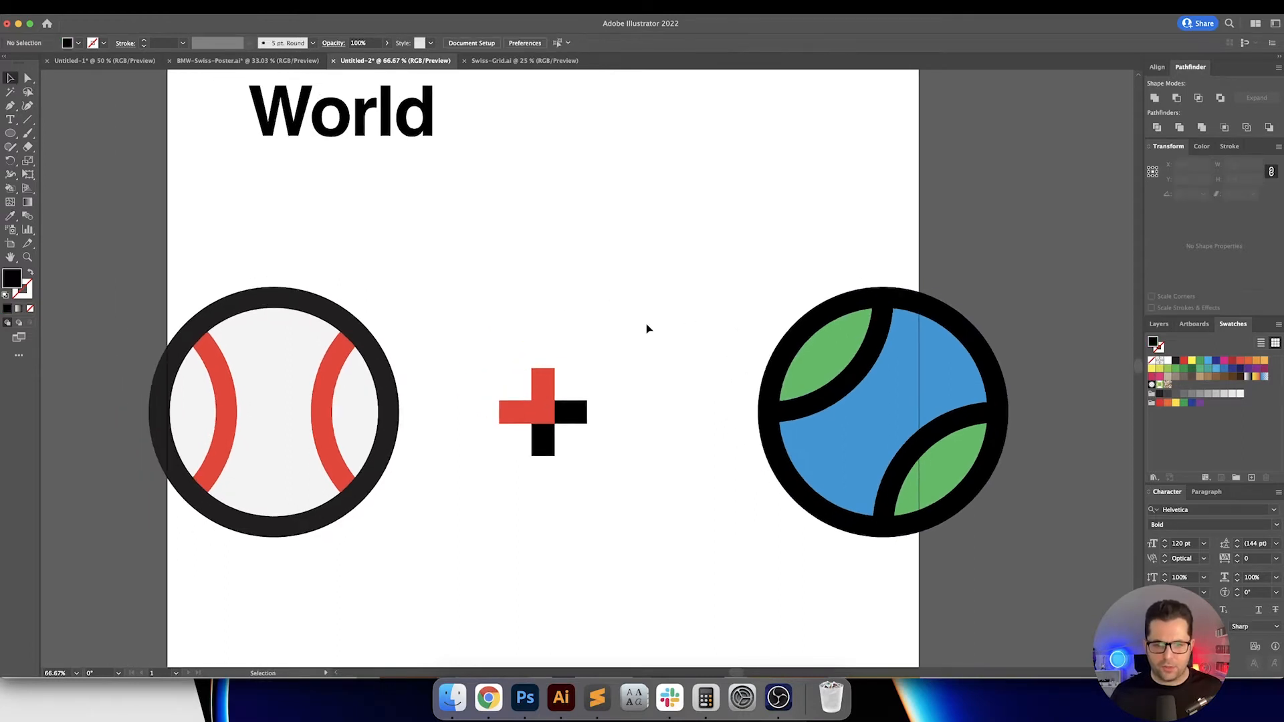
Step: Draw an 18 × 24 in black rectangle covering the whole artboard and send it behind all the artwork
key(super+0)
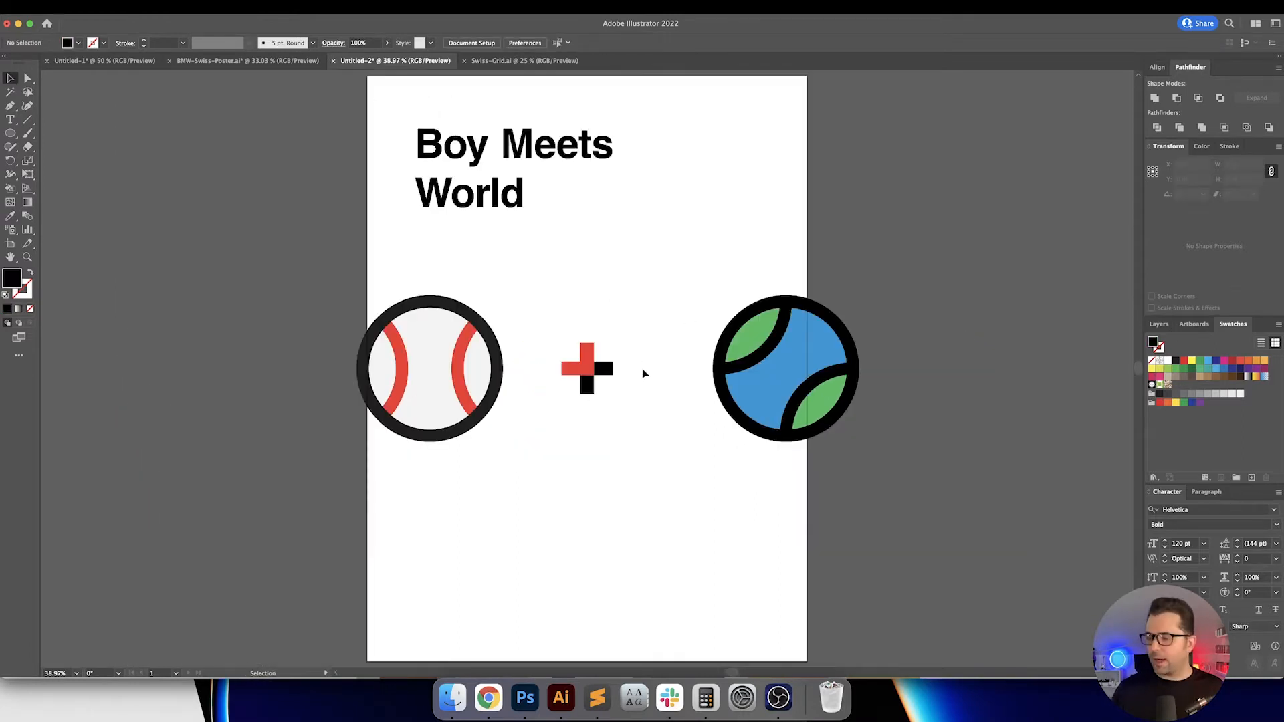
scroll(630, 371, right, 1)
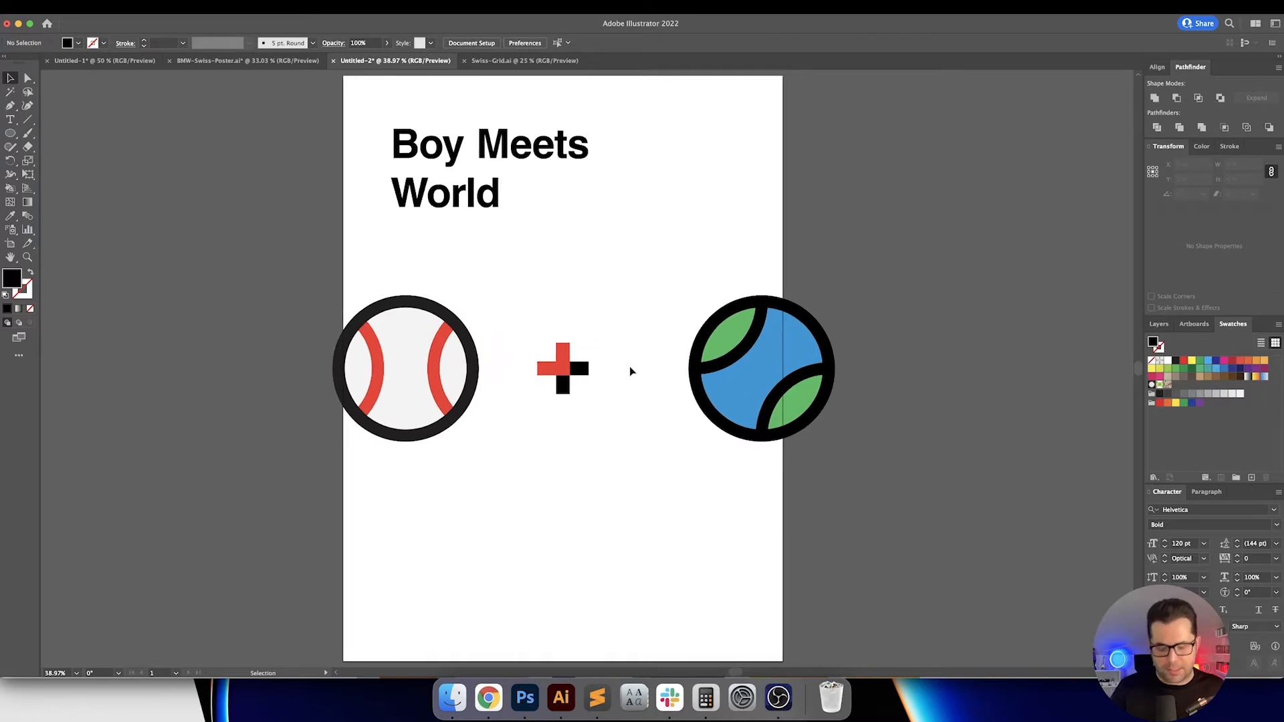
key(super+minus)
key(m)
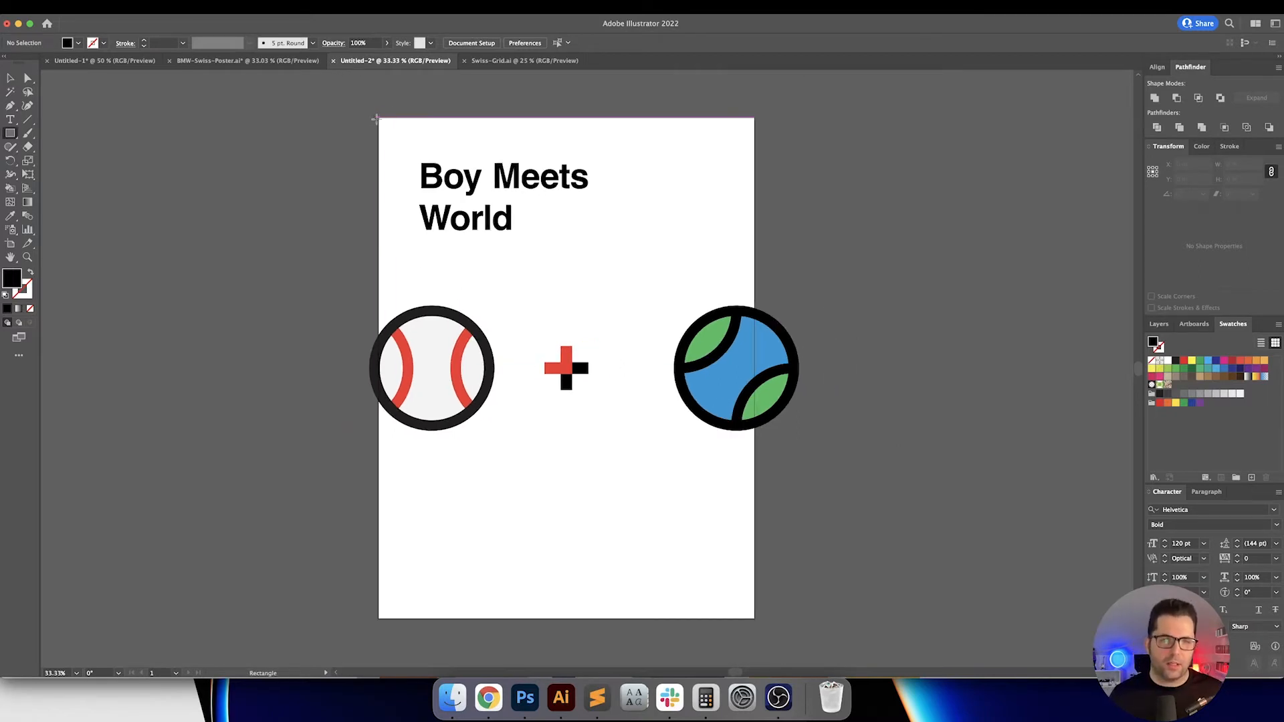
drag(375, 118, 754, 619)
key(super+shift+bracketleft)
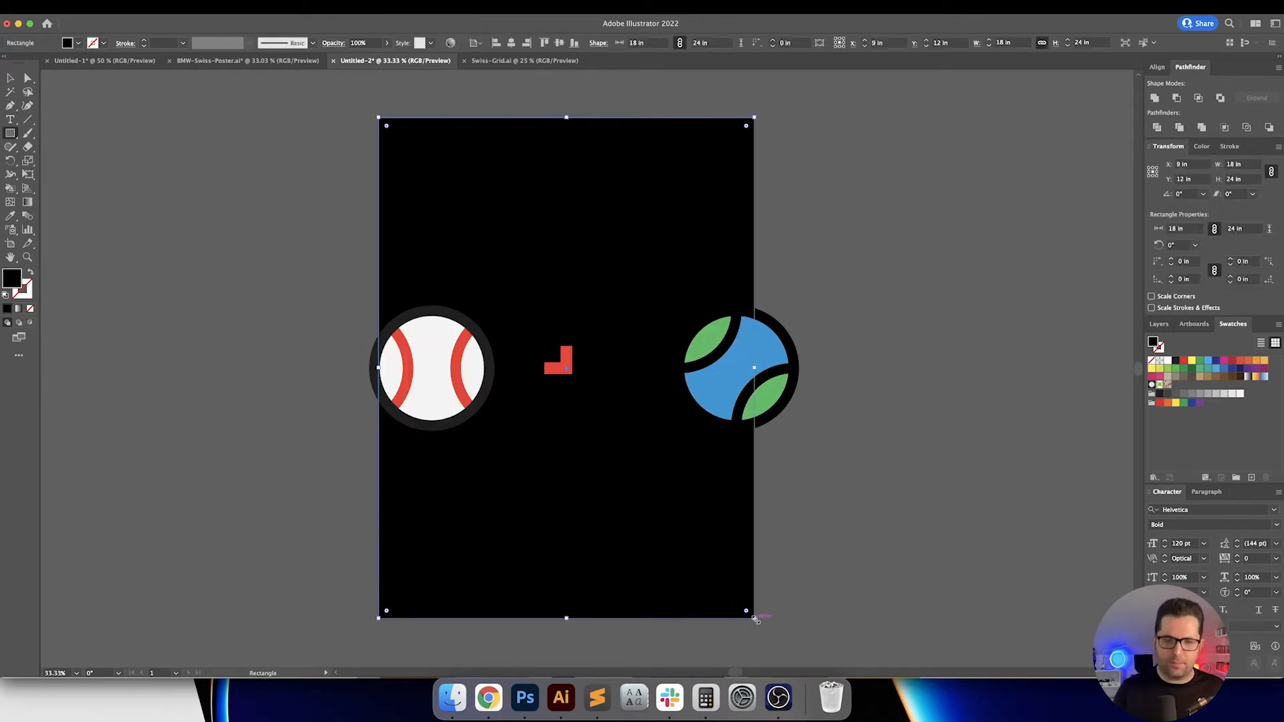
key(v)
click(803, 468)
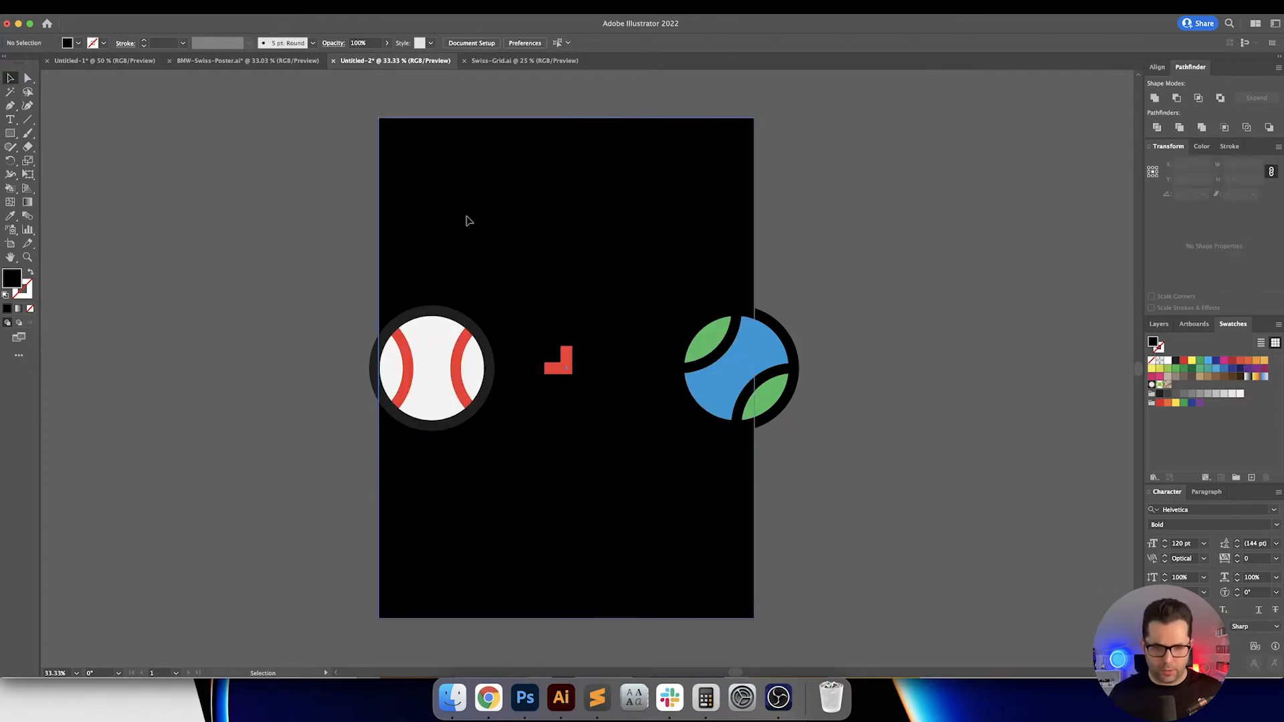
Step: Change the background rectangle's fill to a neutral dark grey with 0% saturation and 10% brightness
click(716, 191)
double_click(15, 282)
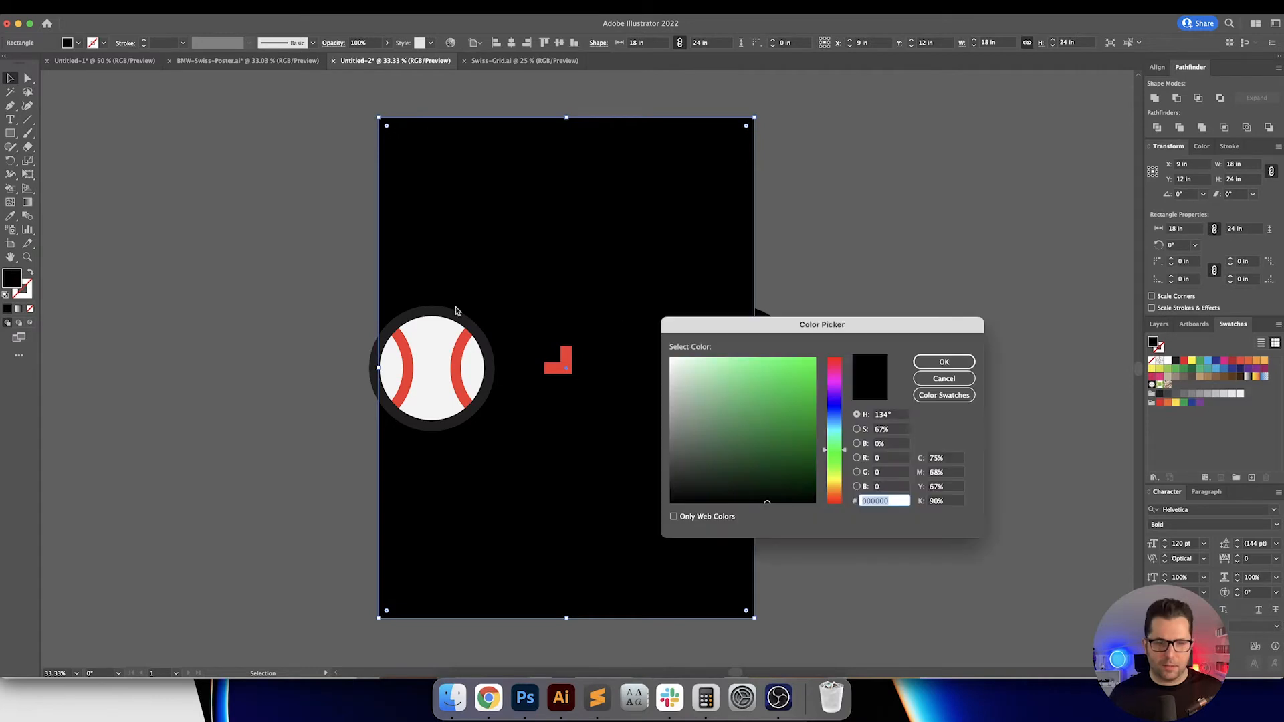
drag(731, 467, 686, 493)
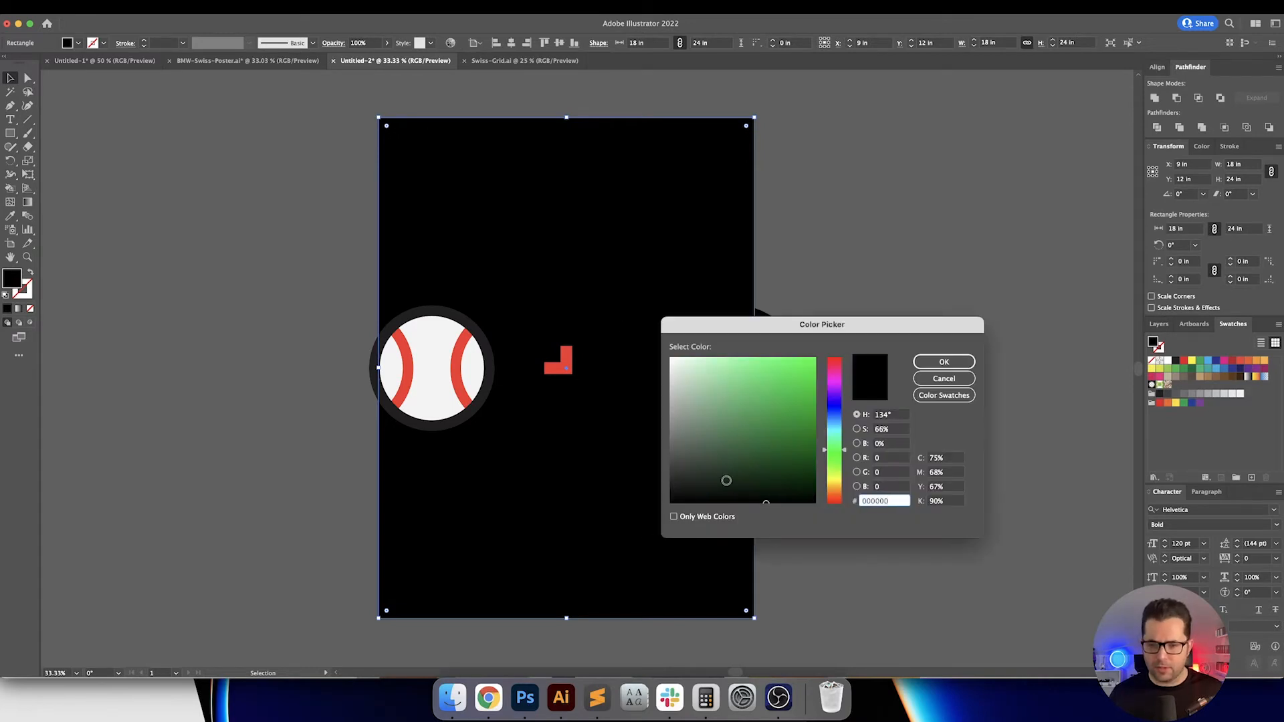
click(895, 444)
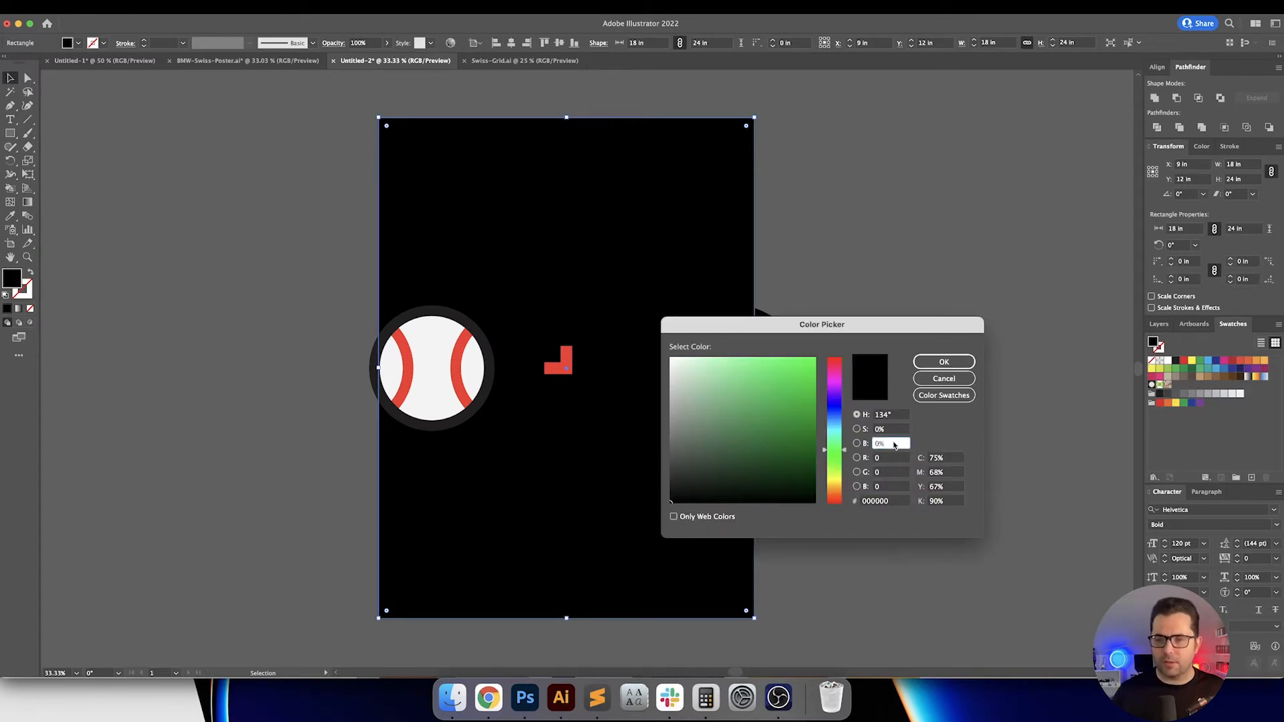
key(shift+Up)
key(Return)
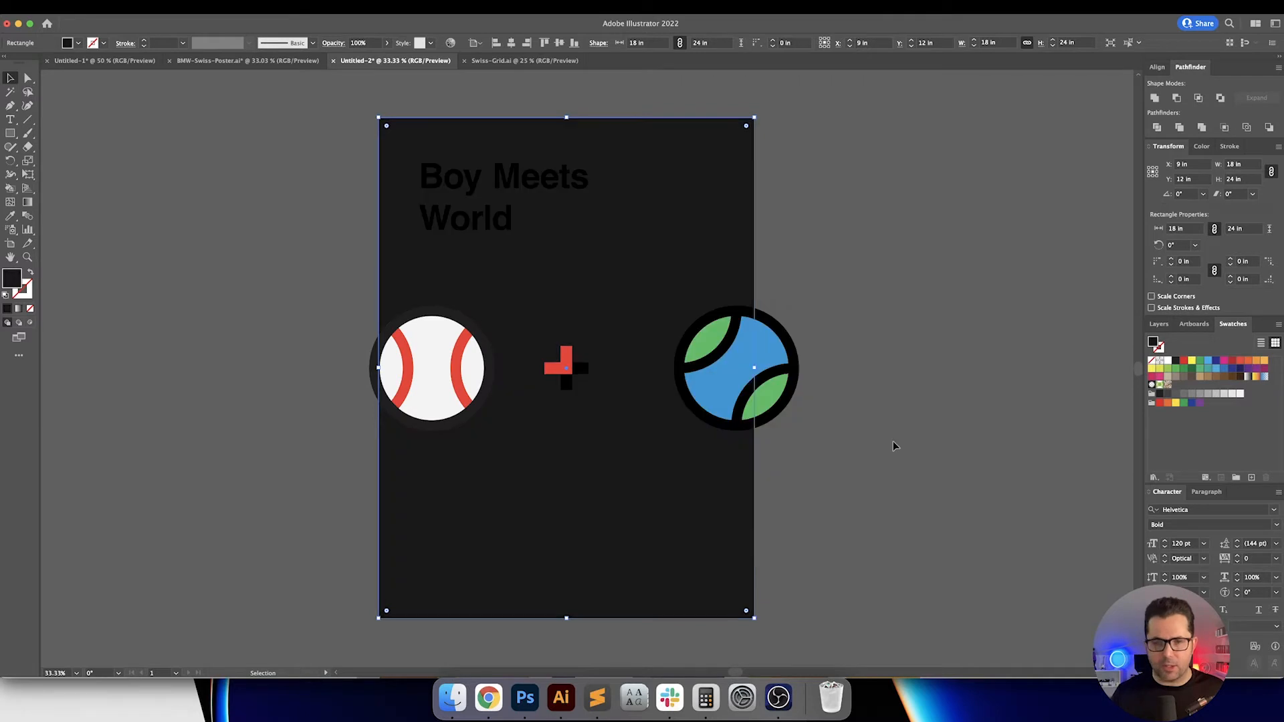
click(922, 335)
scroll(913, 335, right, 1)
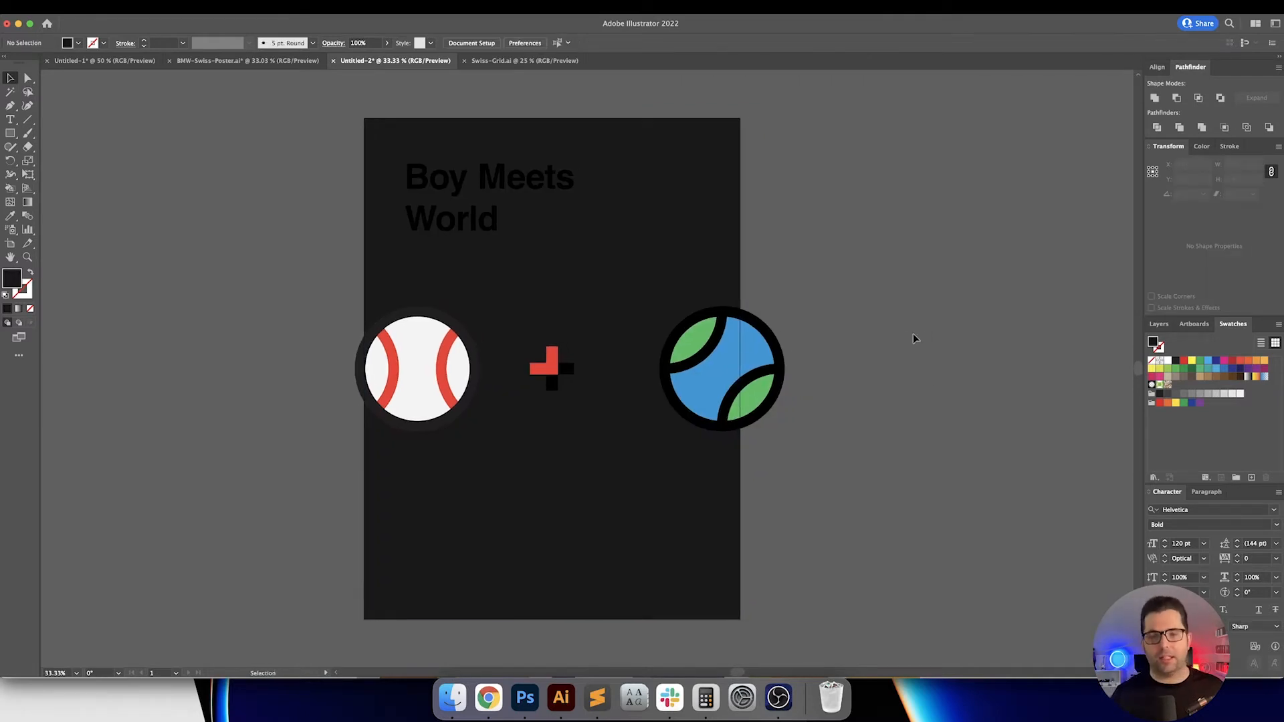
Step: Lock the dark background rectangle
click(689, 289)
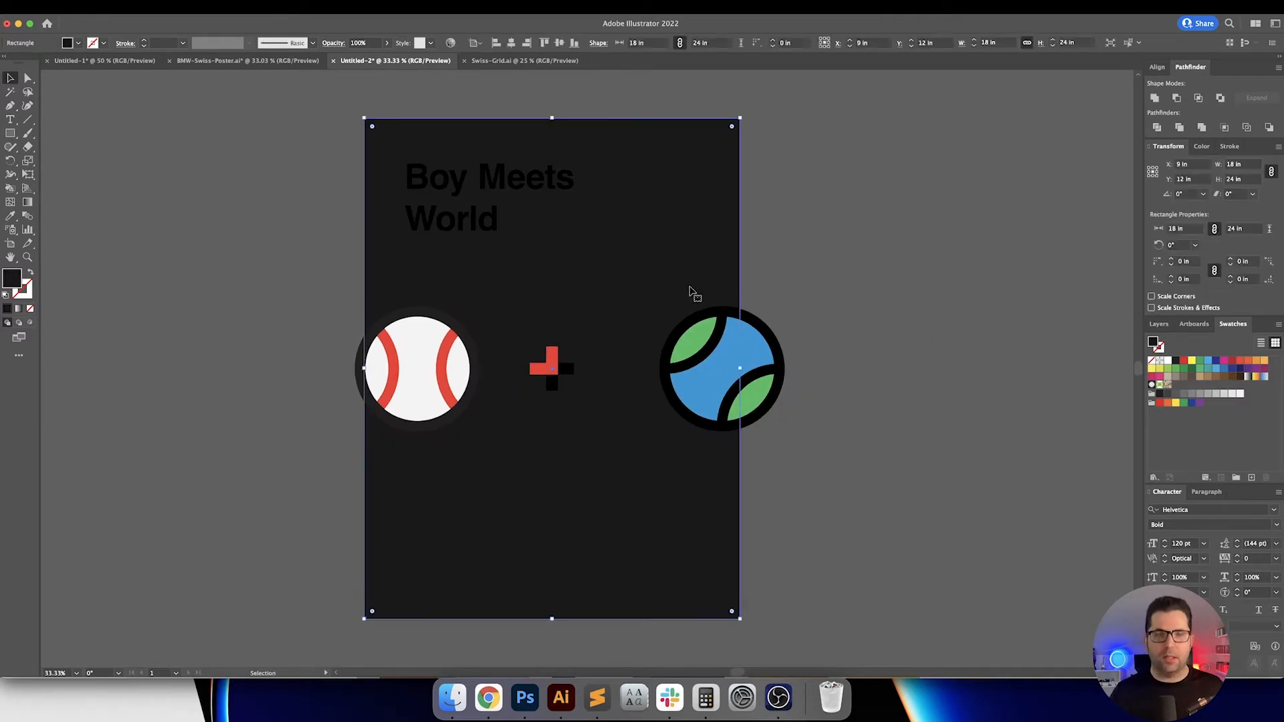
key(super+2)
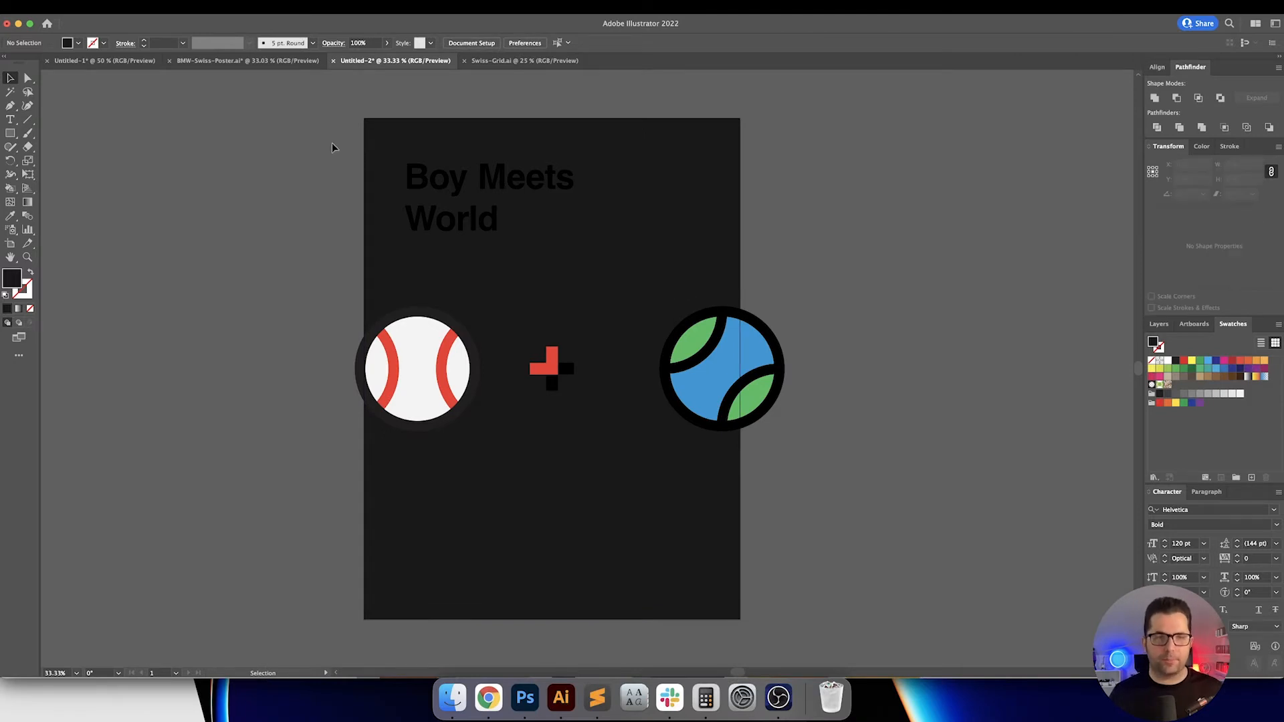
click(130, 7)
click(167, 104)
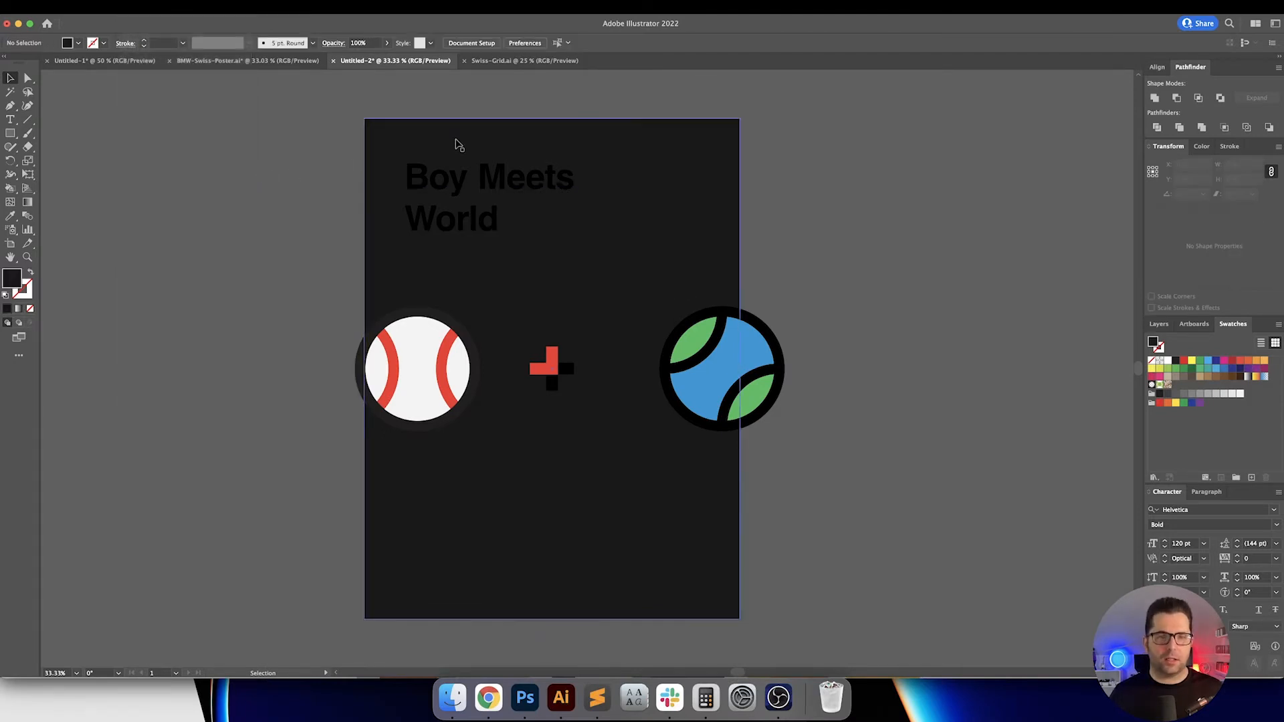
Step: Recolour the "Boy Meets World" title with the off-white sampled from the baseball's face
click(456, 178)
key(i)
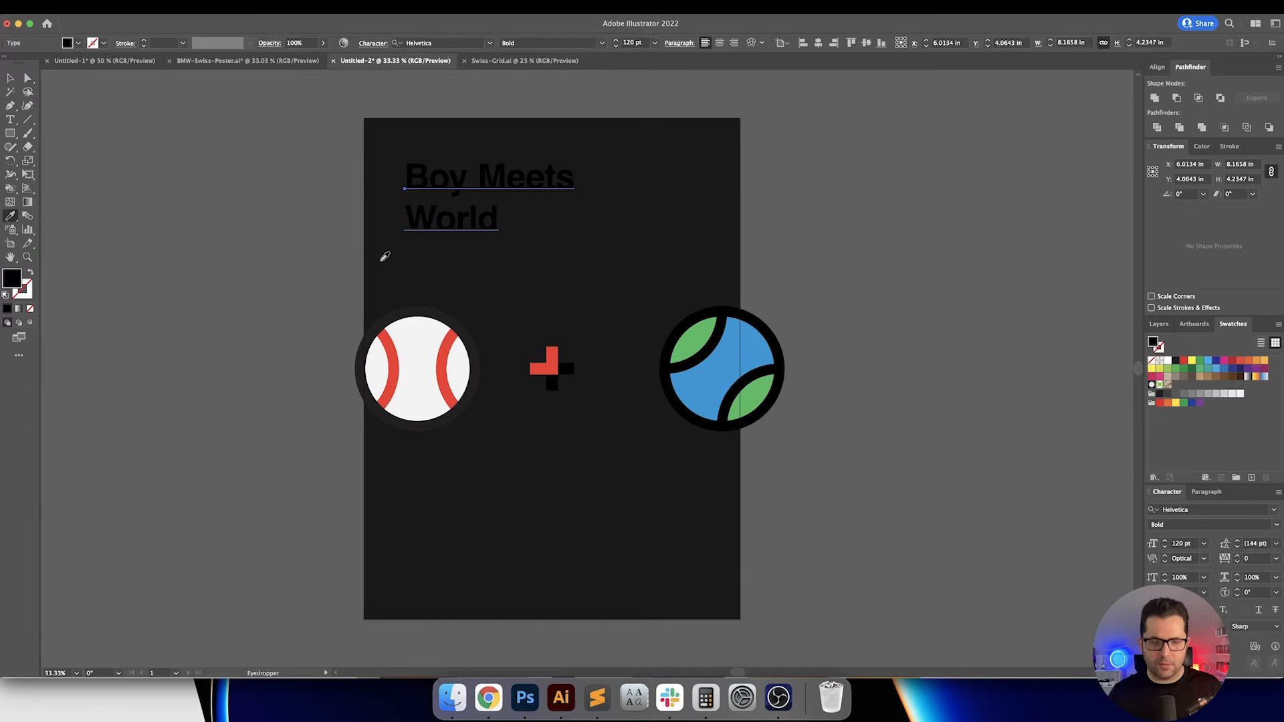
click(430, 348)
key(v)
click(579, 270)
Step: Move the baseball inward from the artboard's left edge and shift the plus sign across into the gap between baseball and globe
scroll(562, 277, right, 1)
scroll(441, 335, up, 2)
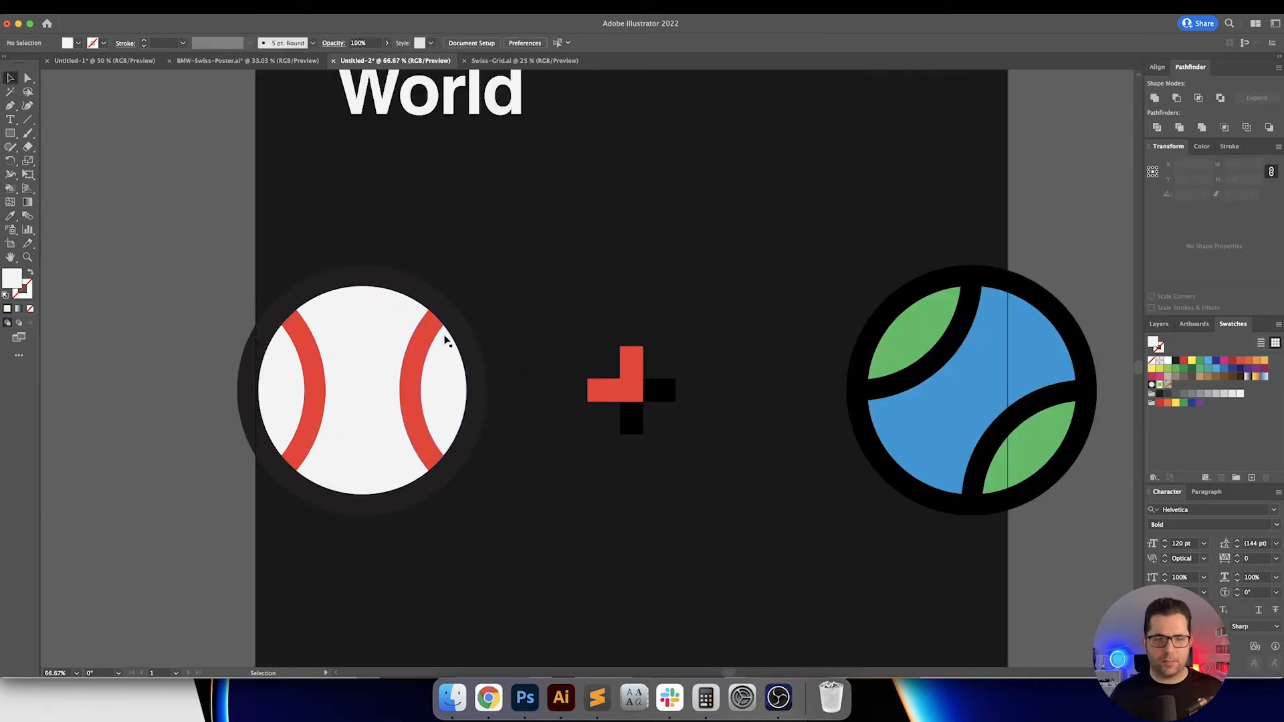
scroll(447, 340, right, 1)
drag(385, 421, 433, 423)
drag(565, 314, 663, 465)
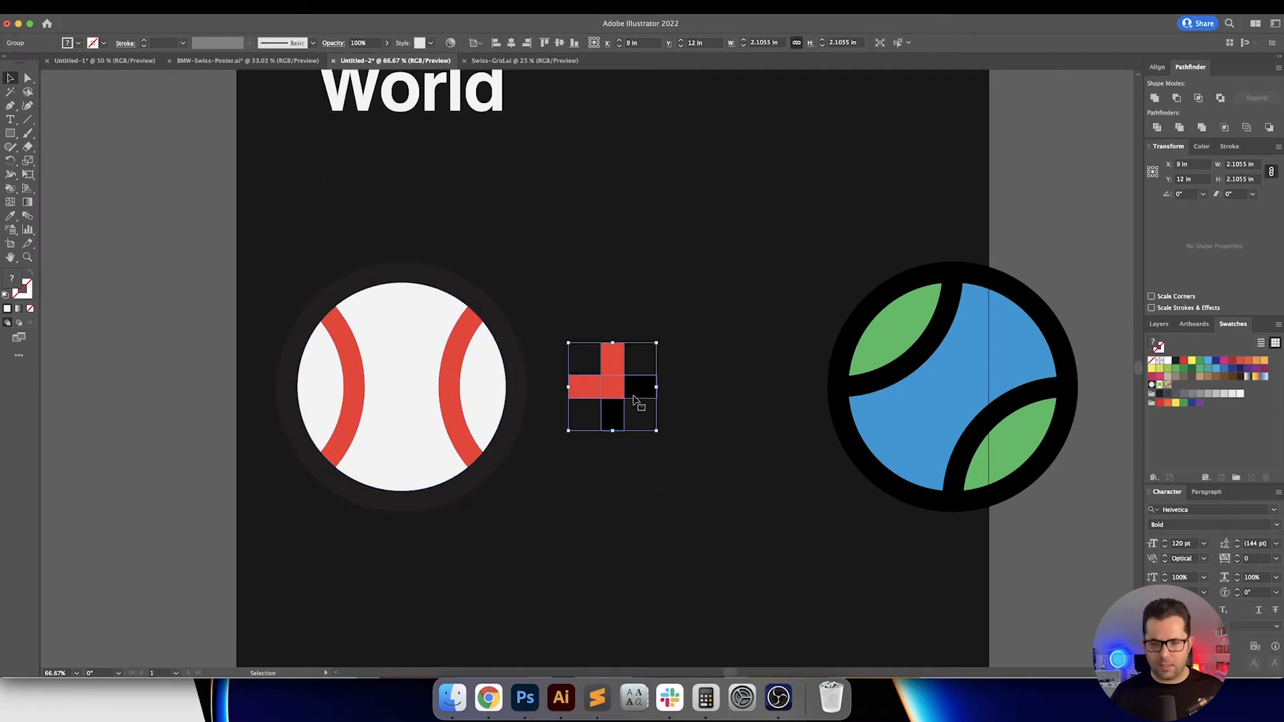
drag(654, 387, 709, 387)
Step: Recolour the plus sign's two black arms with the off-white sampled from the baseball's face
key(super+shift+a)
key(a)
click(706, 382)
shift+click(673, 413)
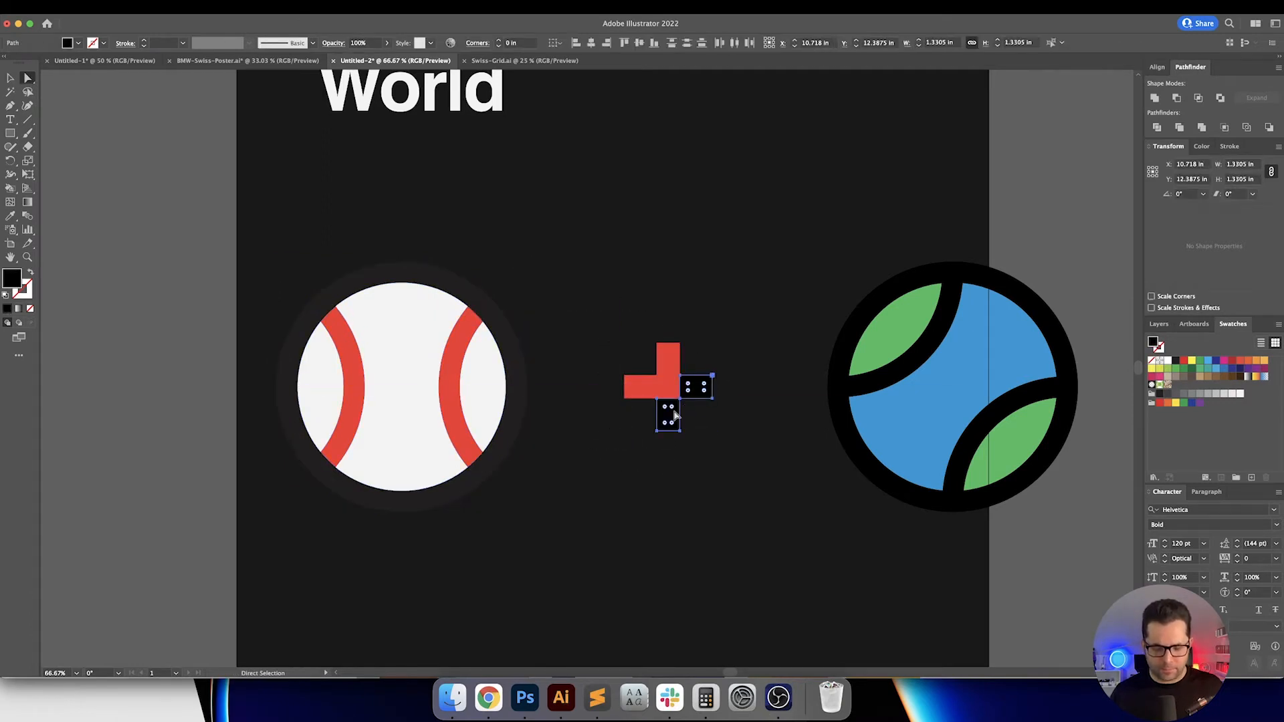
key(i)
click(470, 405)
key(v)
click(622, 312)
Step: Expand the globe's Live Paint object into editable paths
scroll(602, 307, right, 4)
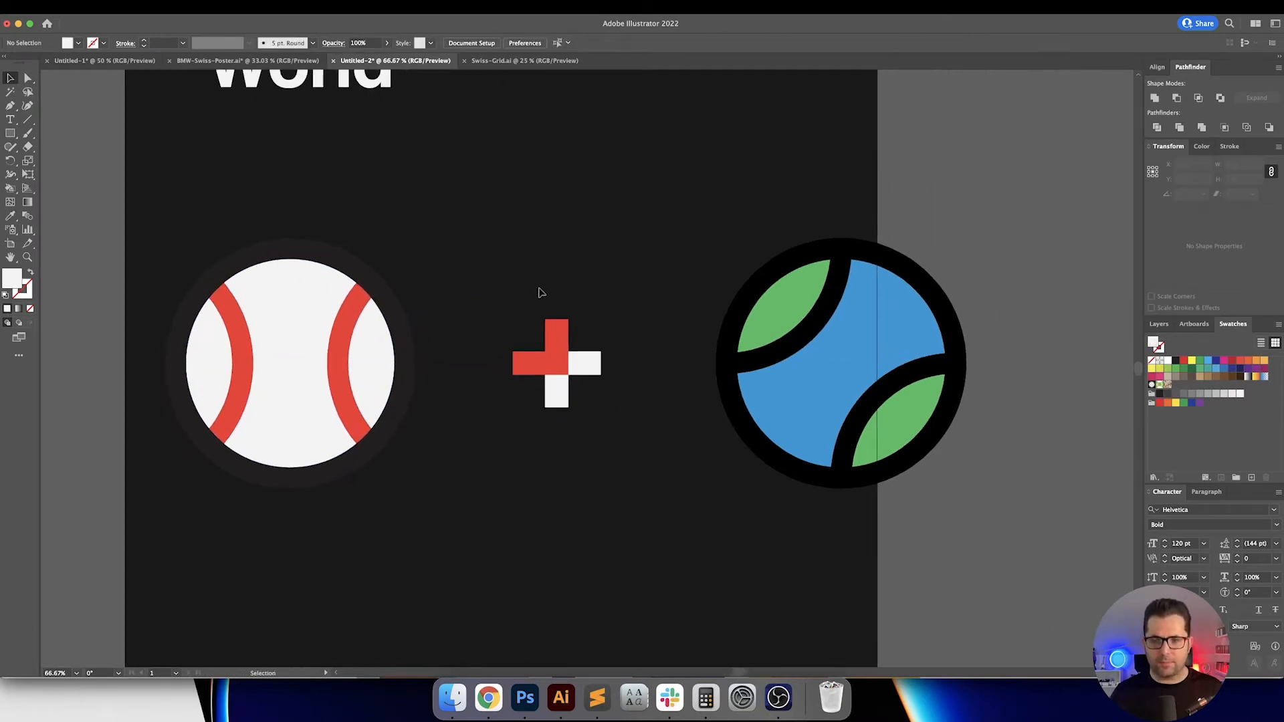
scroll(668, 270, right, 1)
key(a)
click(745, 273)
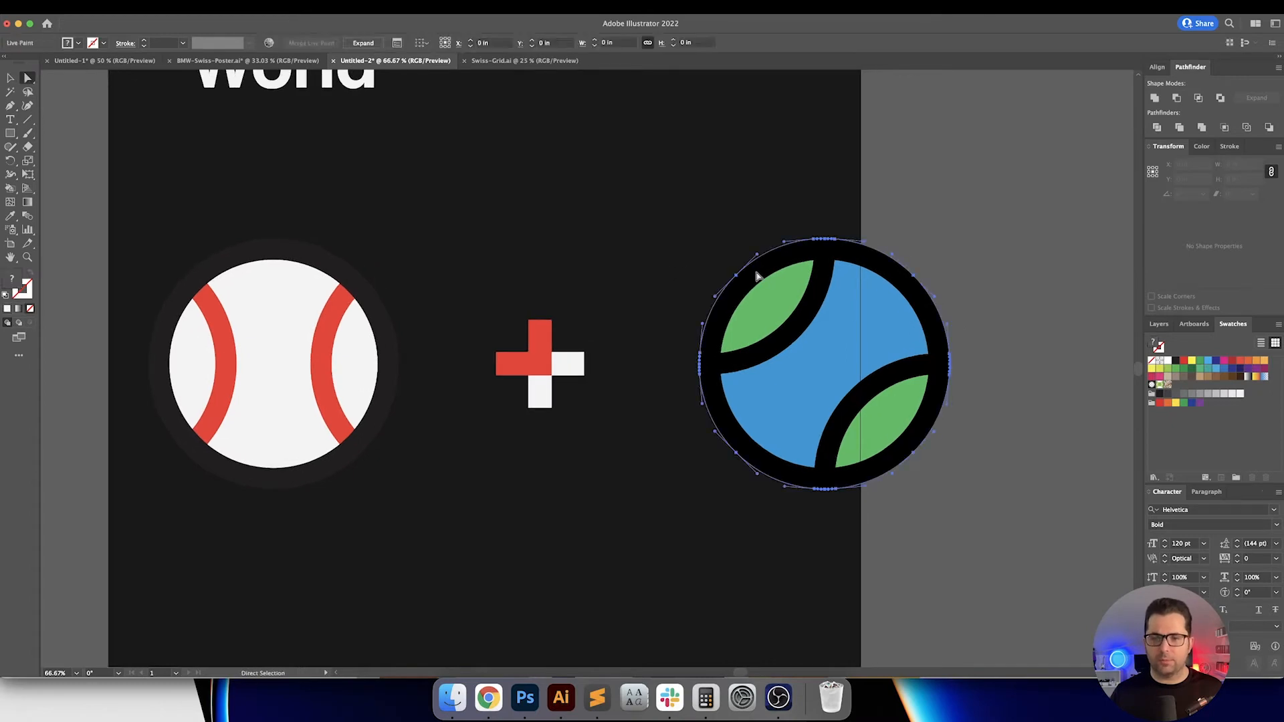
scroll(469, 254, right, 2)
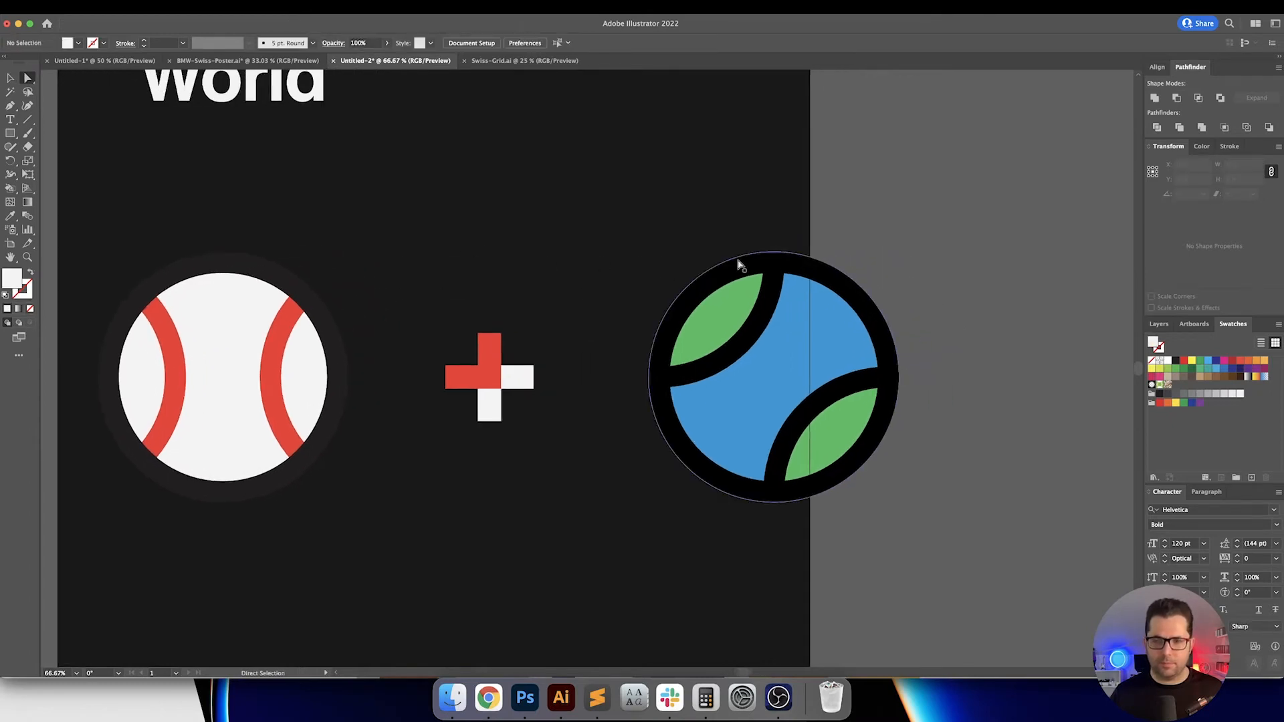
click(700, 258)
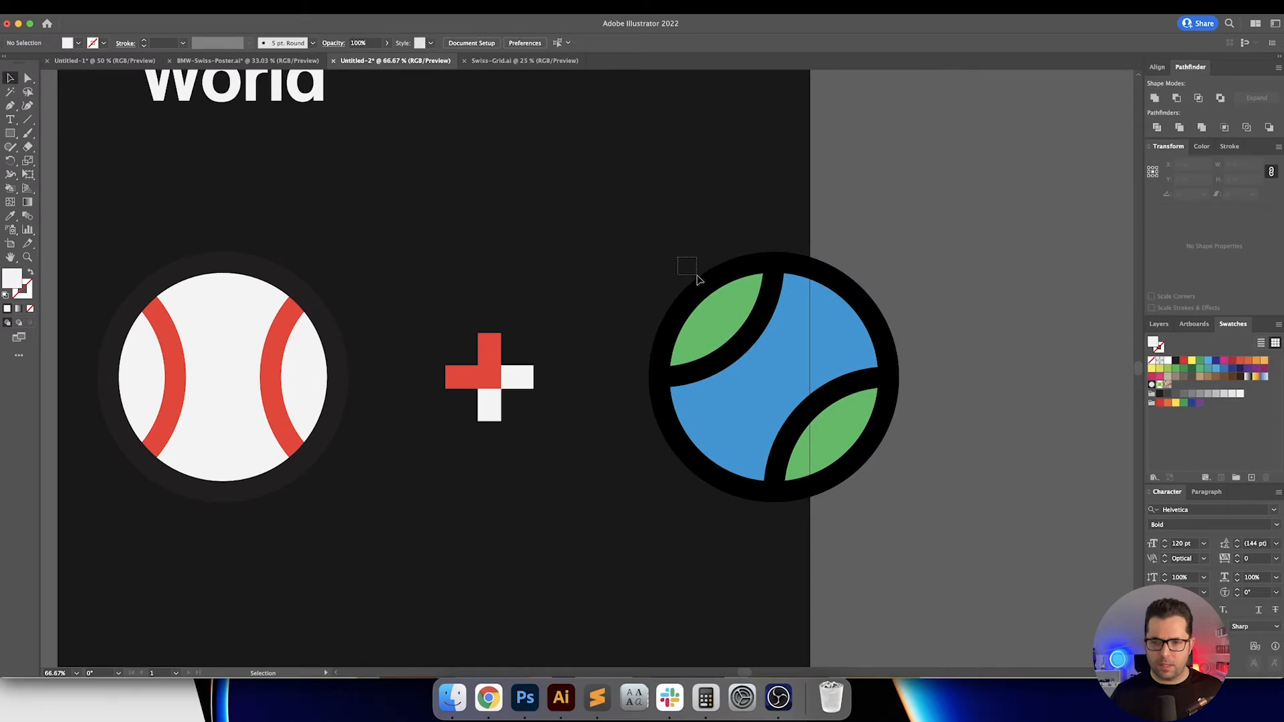
key(v)
click(802, 396)
click(134, 7)
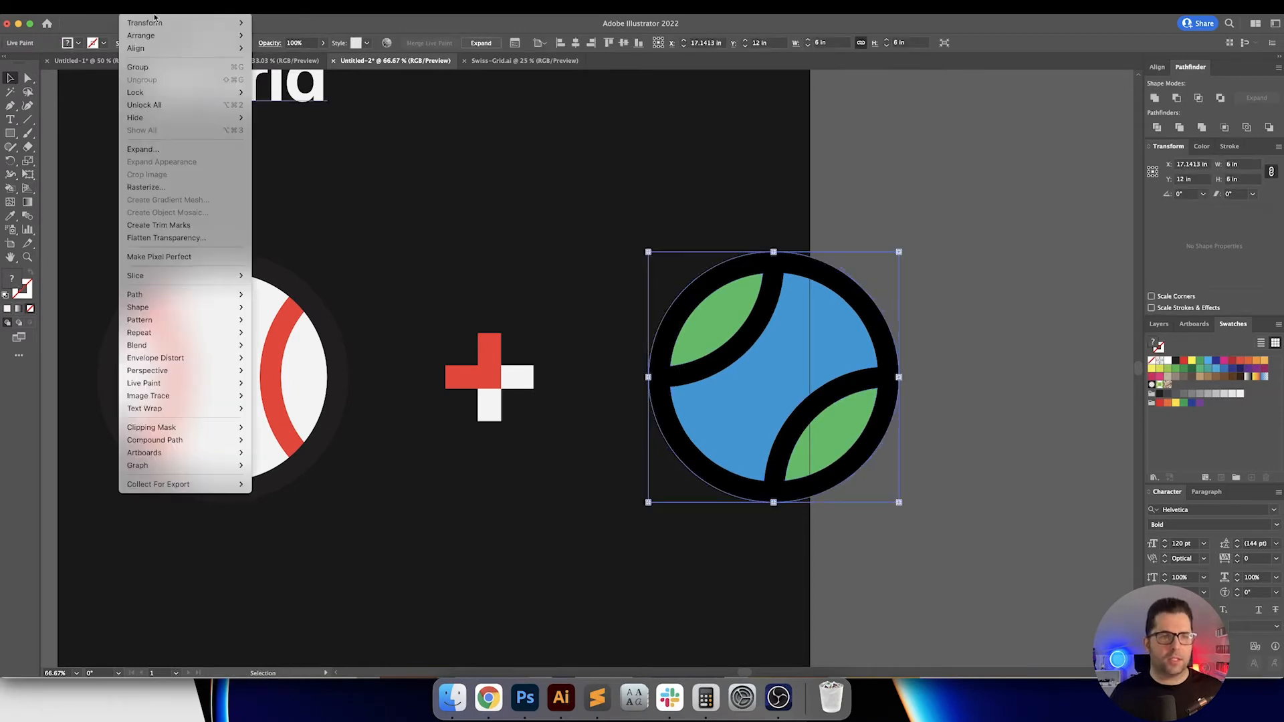
click(190, 150)
key(Return)
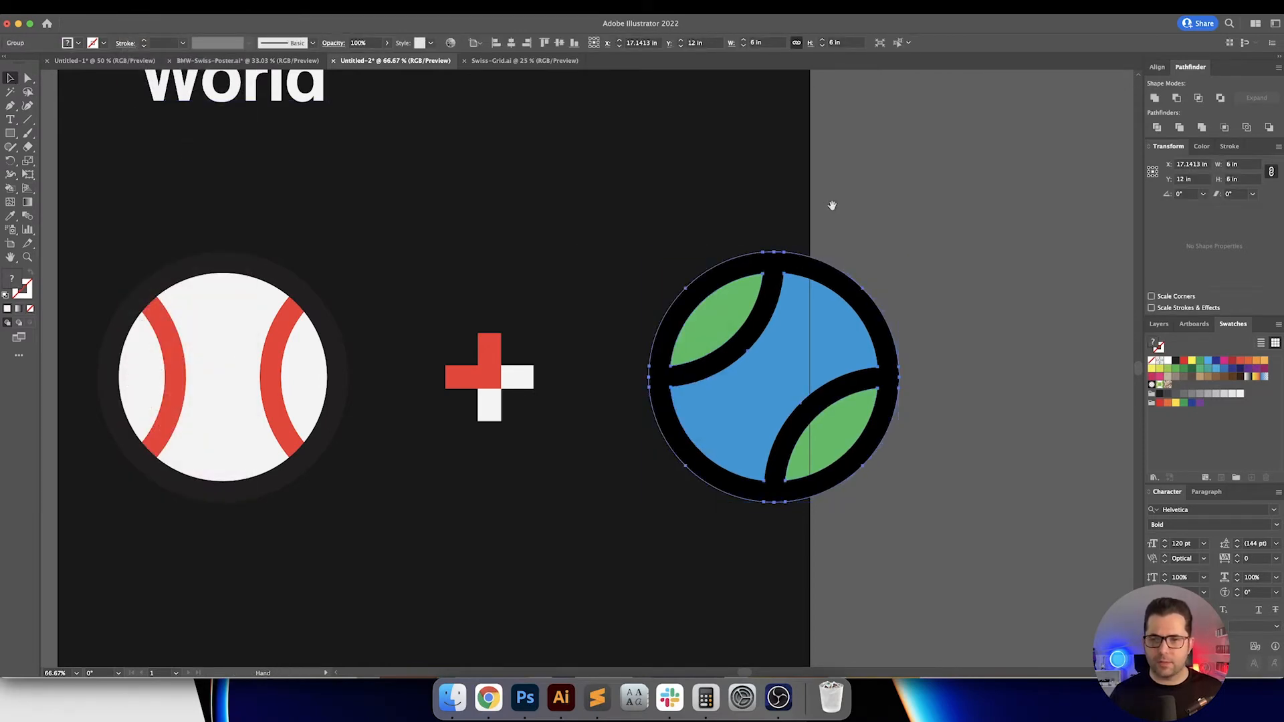
Step: Fill the globe's black outline with a dark grey swatch from the greys group
key(a)
click(877, 224)
click(841, 287)
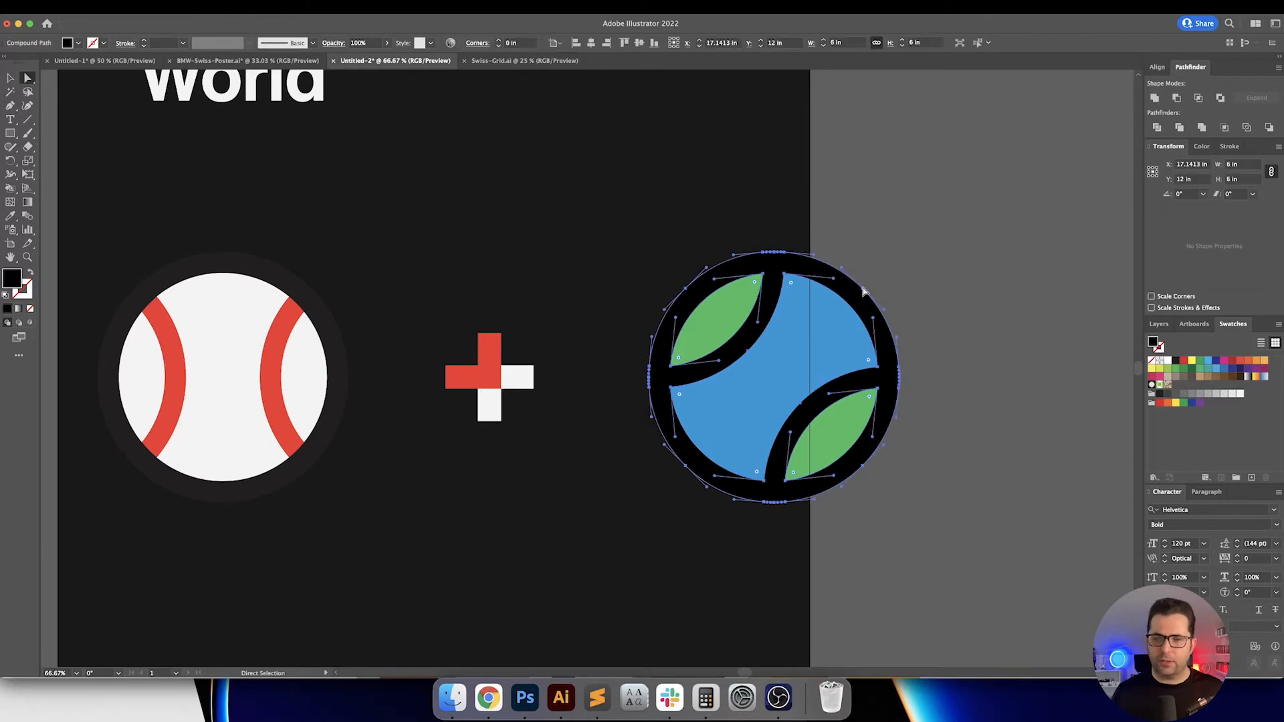
click(1223, 394)
click(1177, 395)
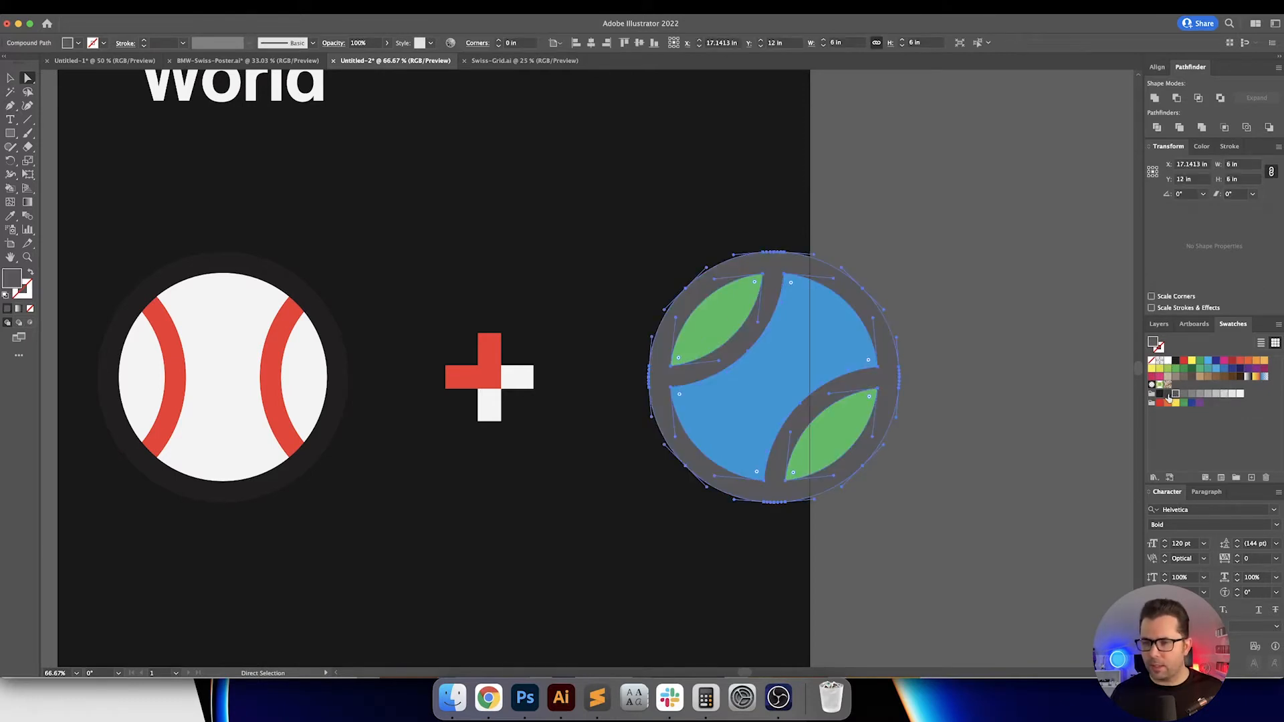
click(945, 331)
key(v)
Step: Select the segments of the baseball's outer ring and recolour them with the dark grey sampled from the globe's outline
scroll(945, 330, left, 3)
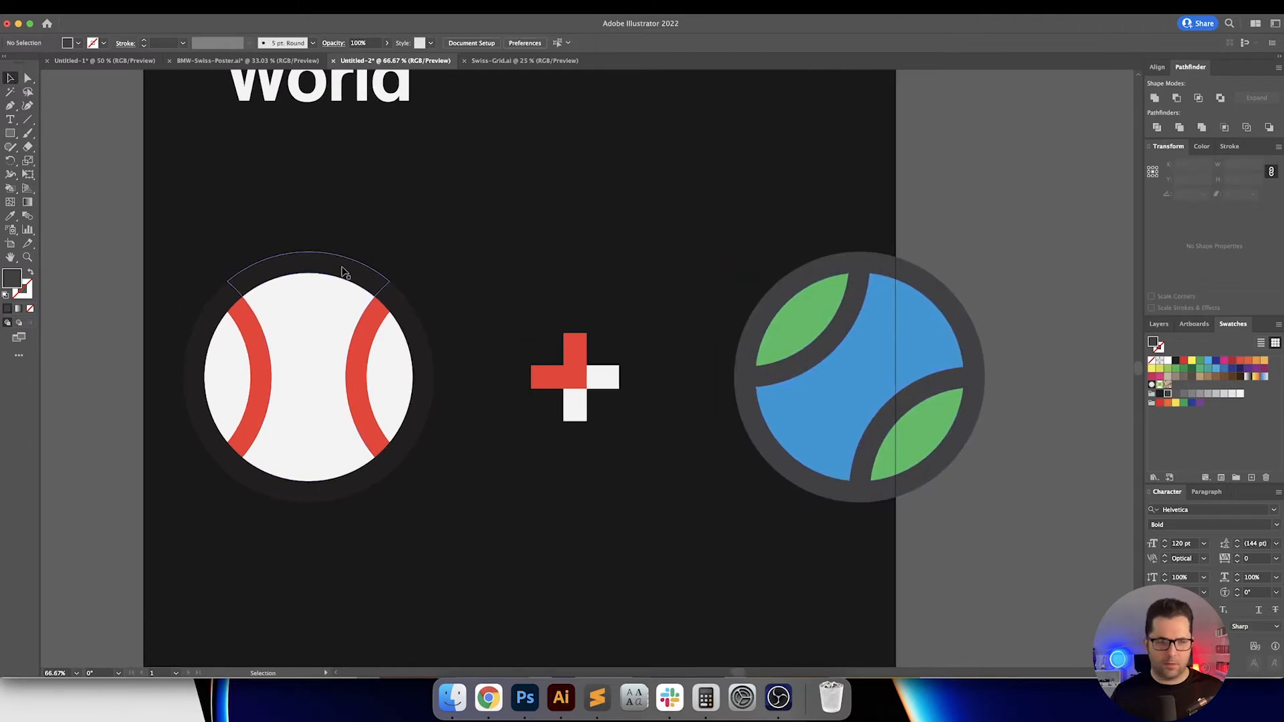
key(a)
click(361, 273)
shift+click(399, 309)
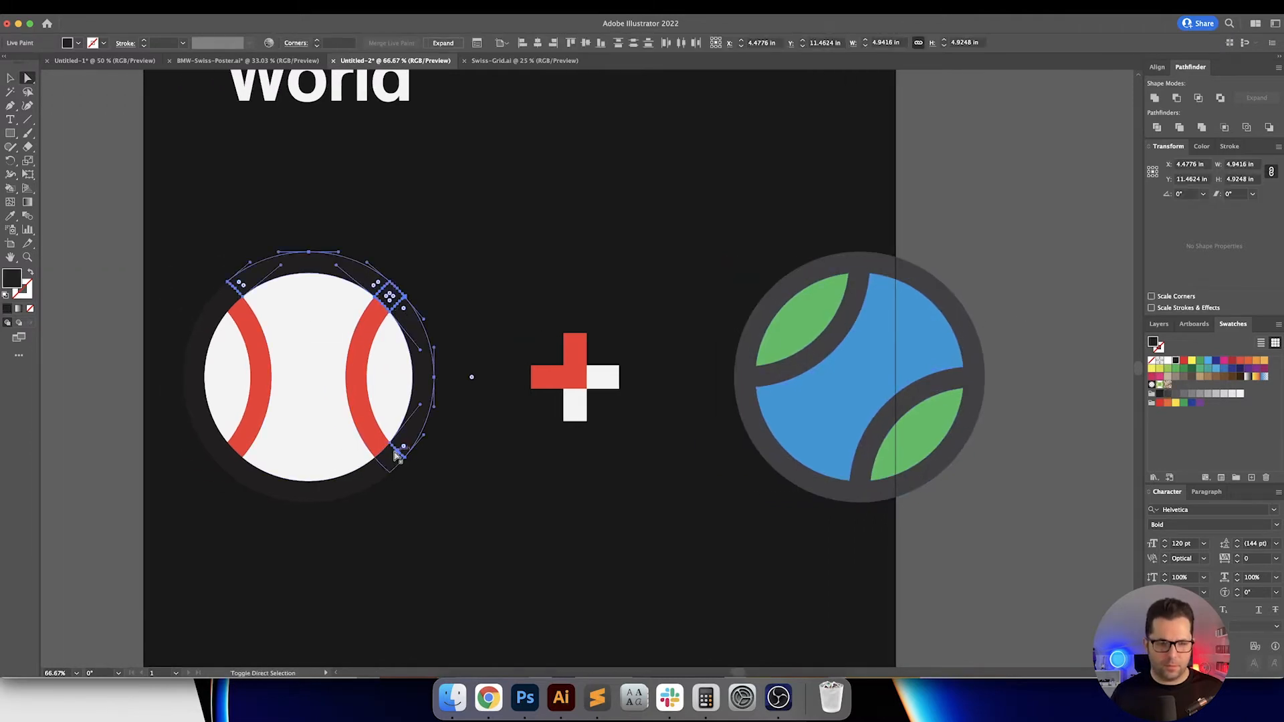
shift+click(376, 480)
shift+click(209, 424)
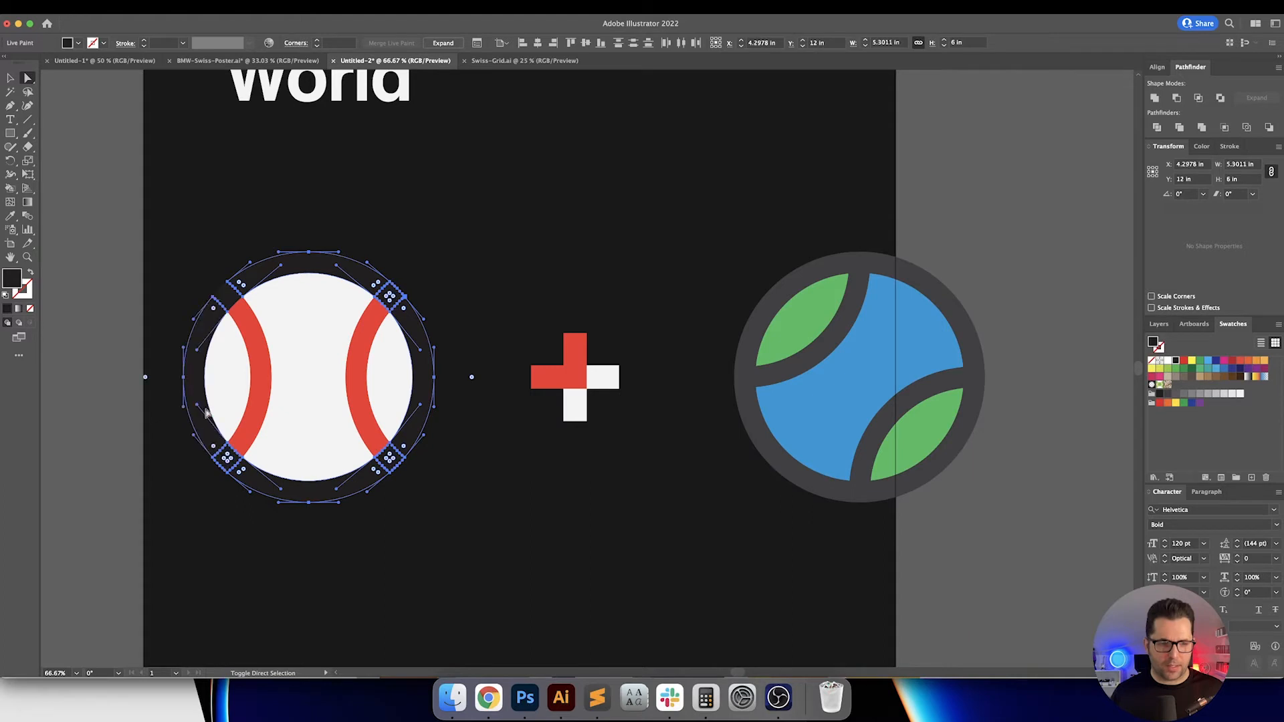
shift+click(219, 302)
key(i)
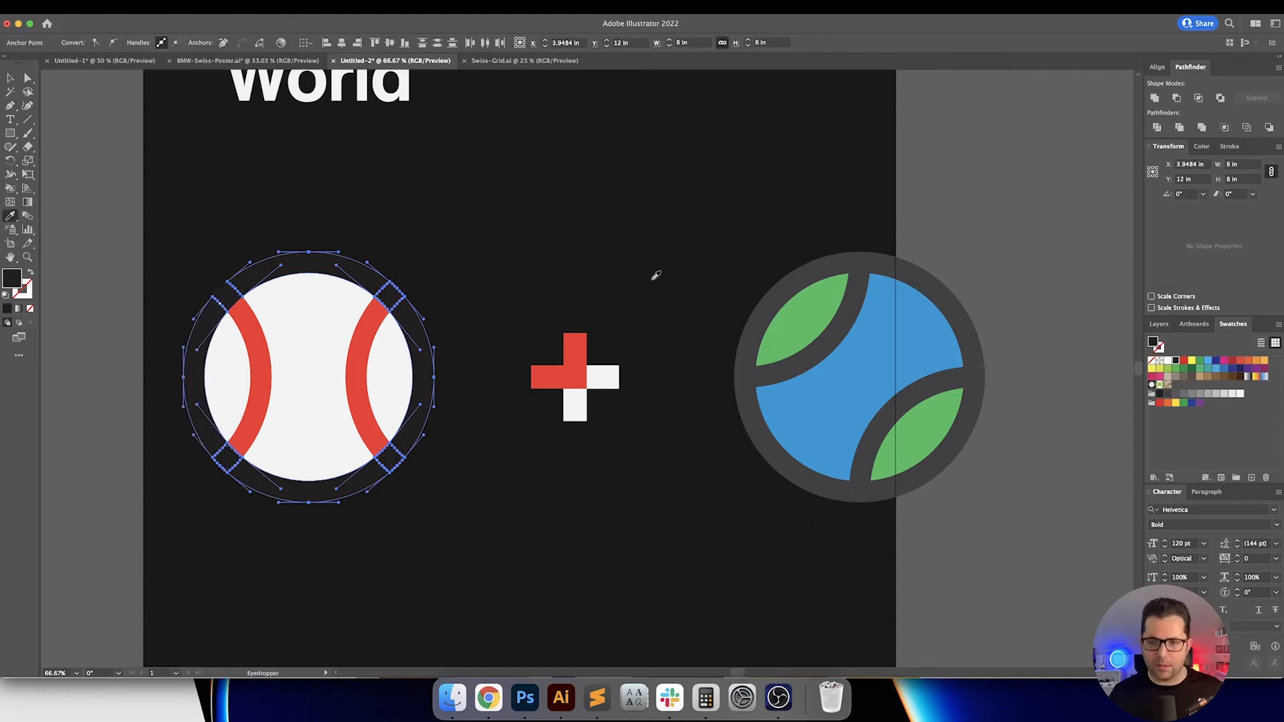
click(775, 285)
key(v)
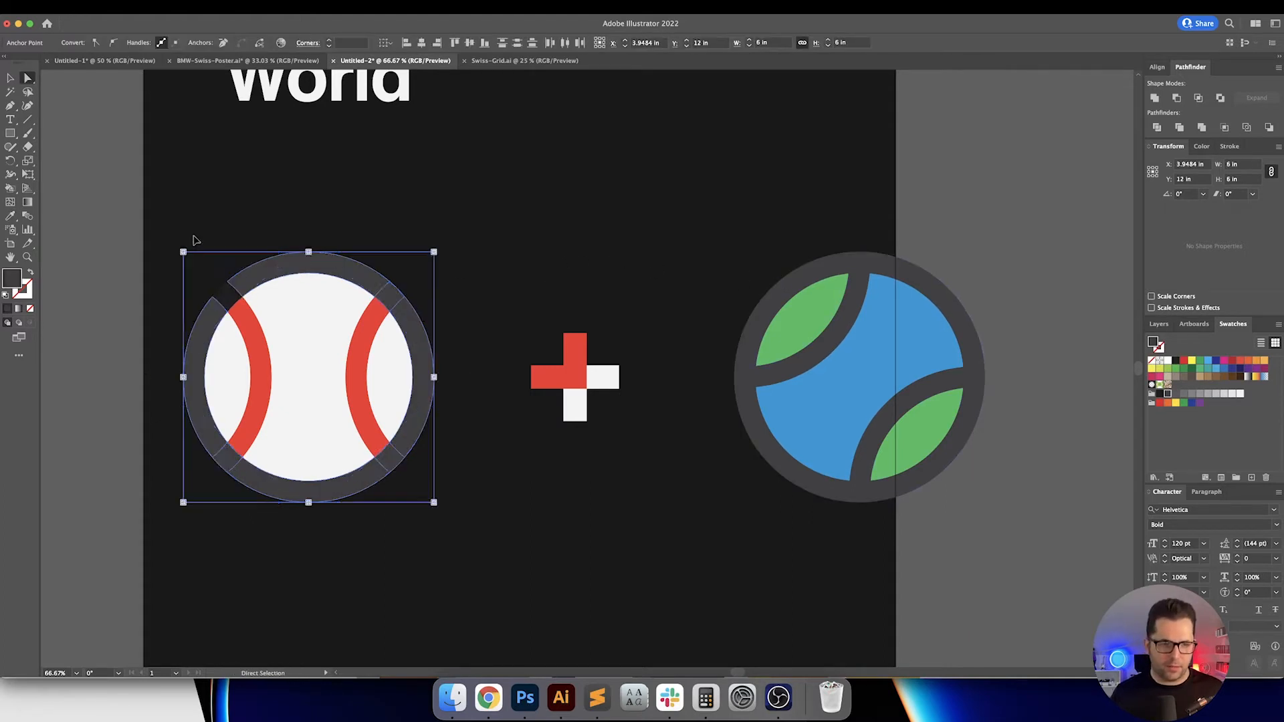
click(193, 241)
Step: Recolour the remaining dark segment at the upper left of the baseball's ring with the ring's dark grey
key(a)
click(227, 295)
key(i)
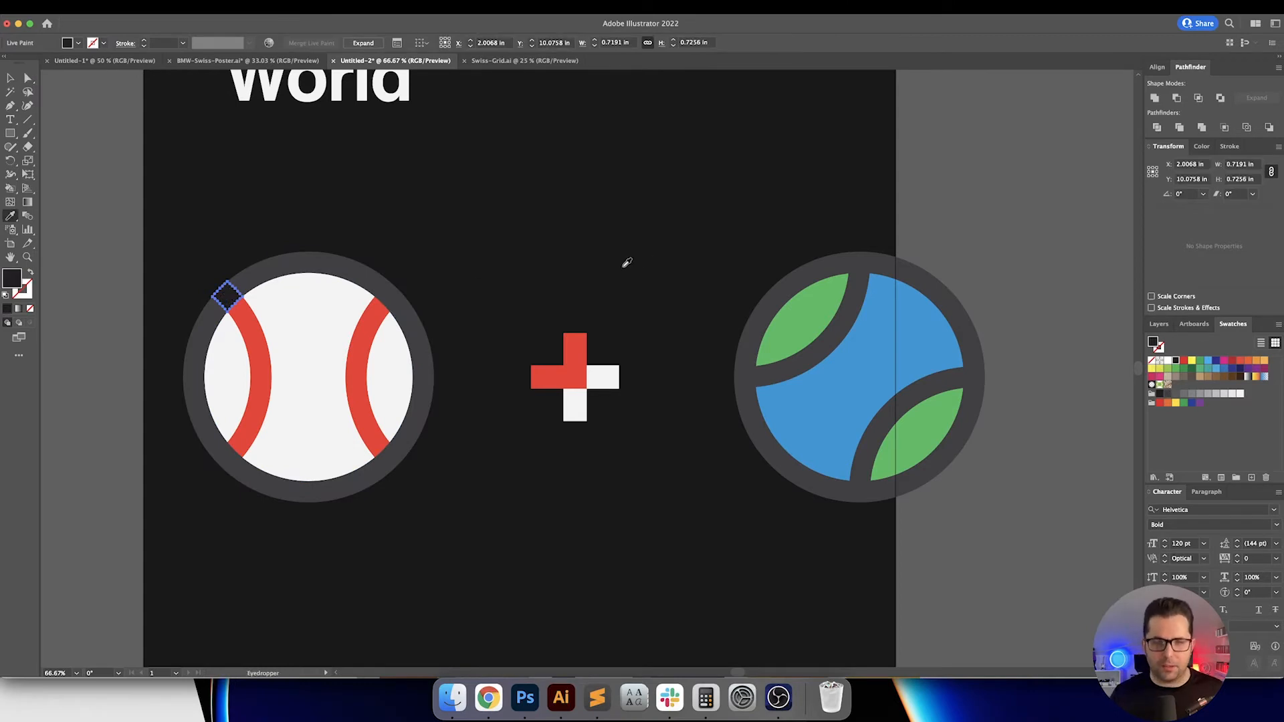
click(302, 263)
key(v)
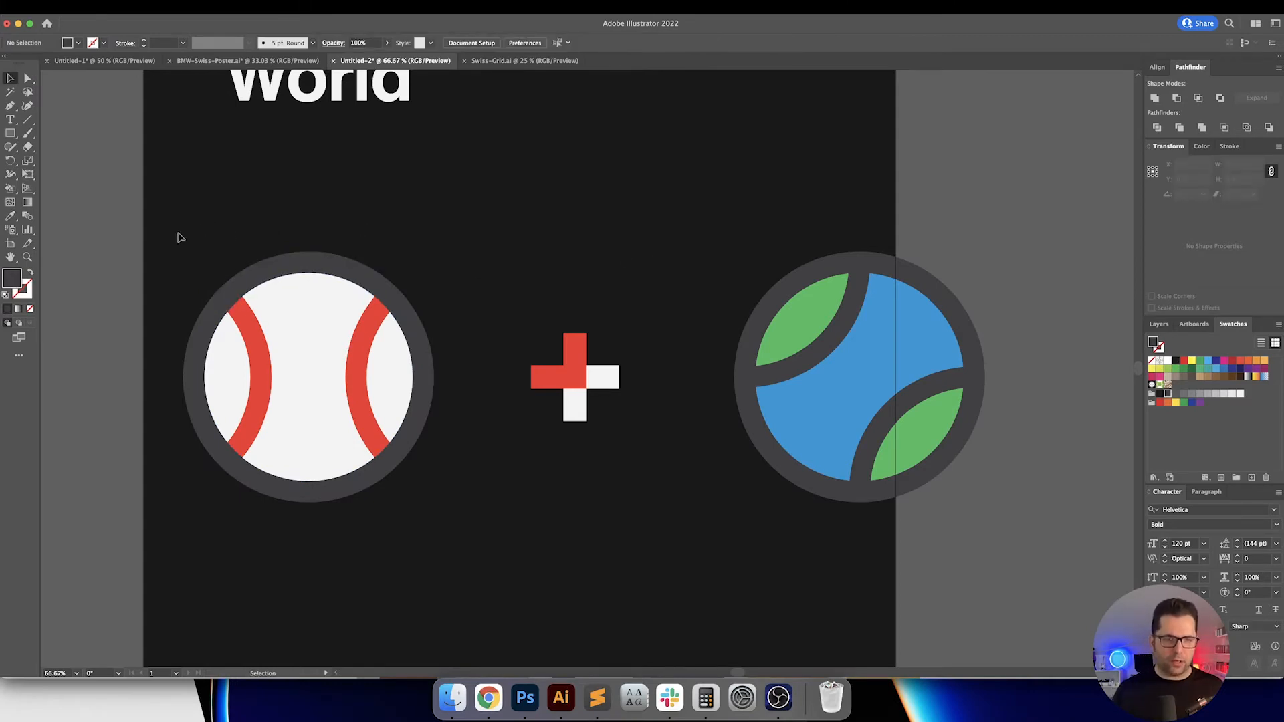
Step: Select the whole baseball and align it to the artboard's left edge
drag(179, 237, 447, 528)
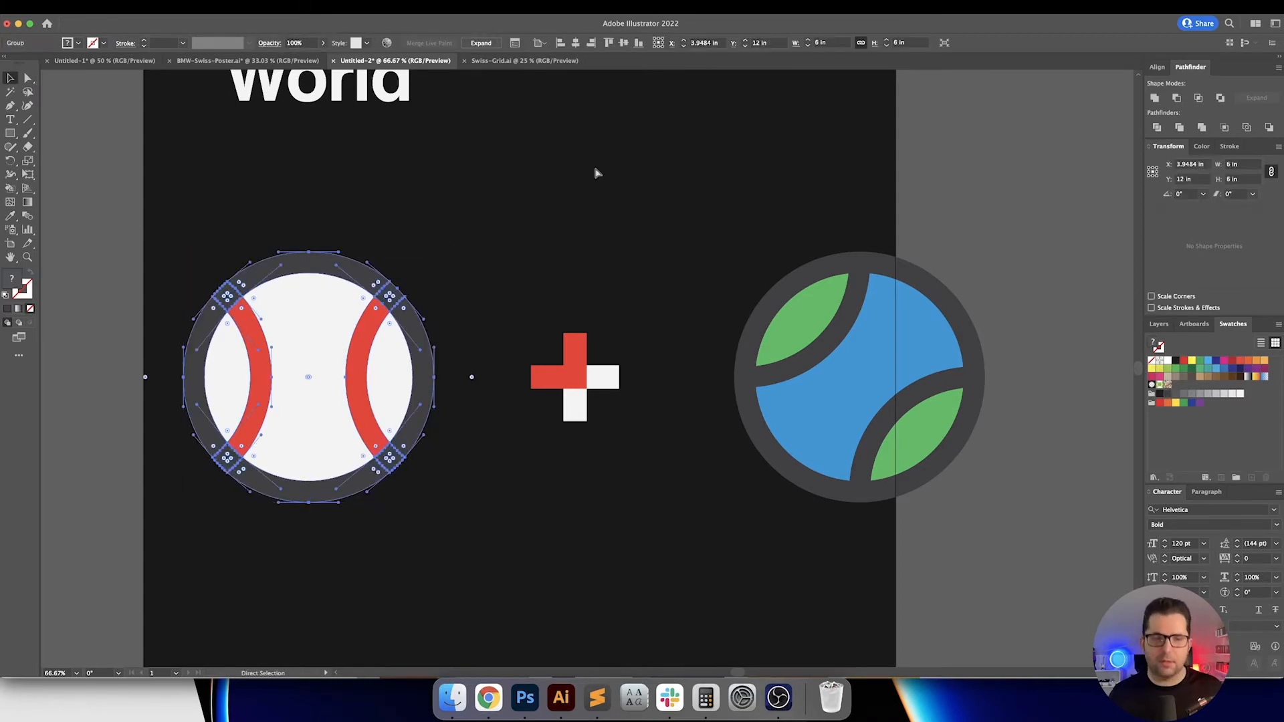
key(v)
drag(690, 201, 990, 562)
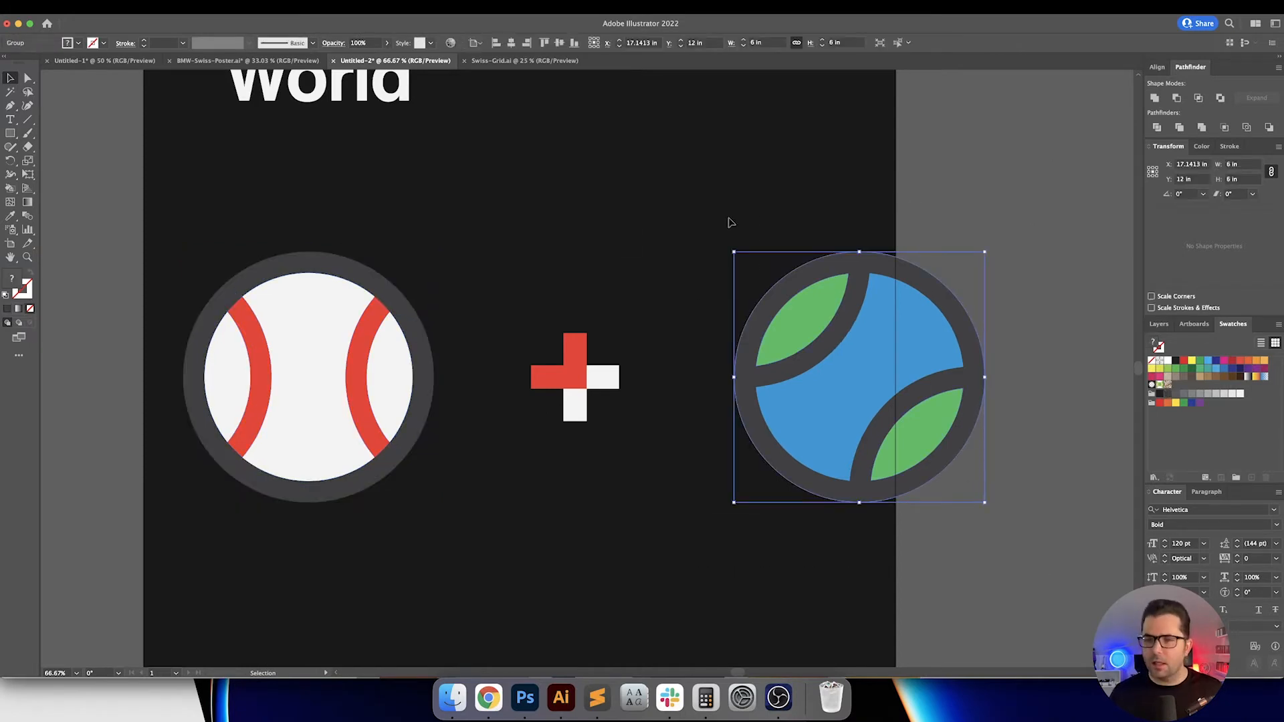
click(553, 221)
key(a)
drag(450, 207, 156, 580)
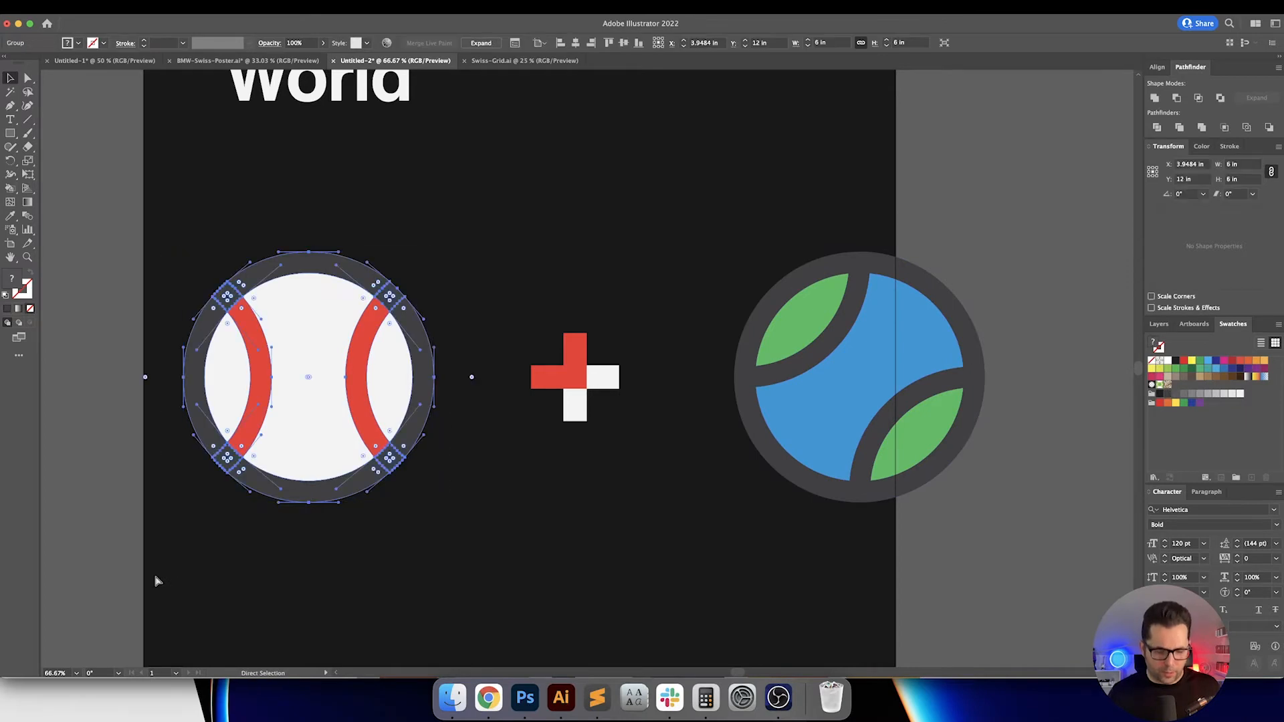
key(v)
click(560, 44)
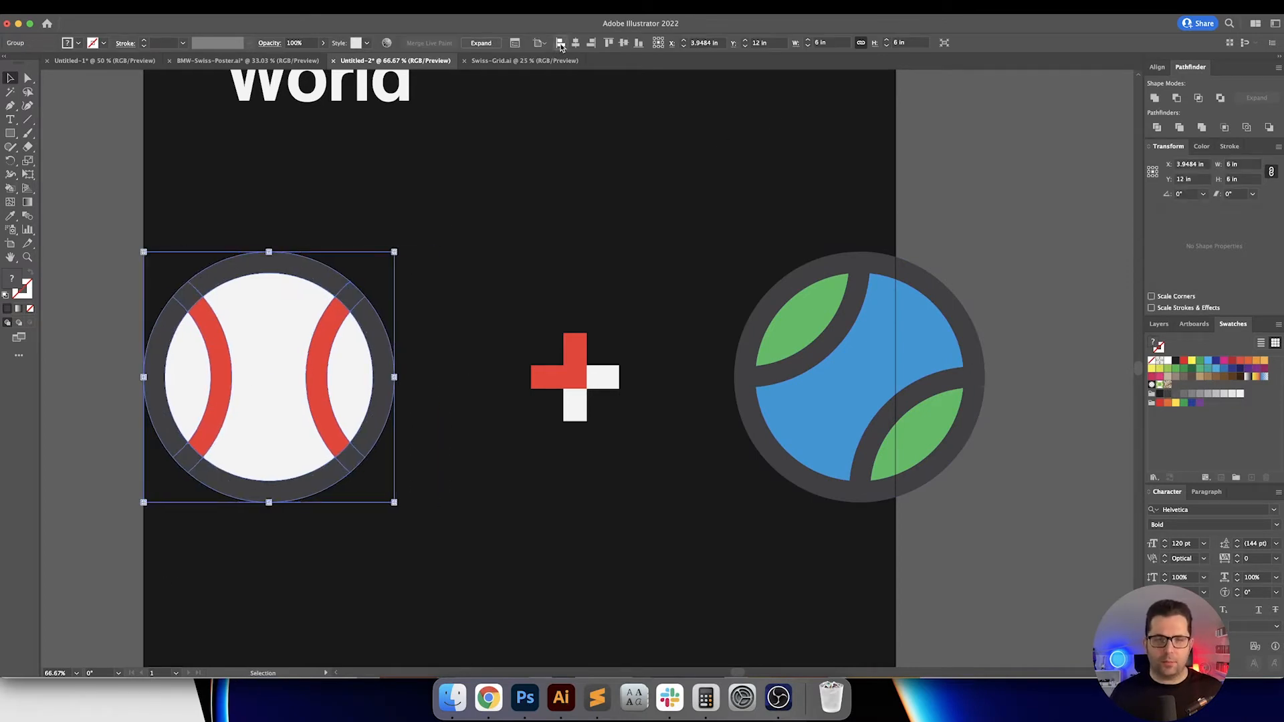
click(509, 182)
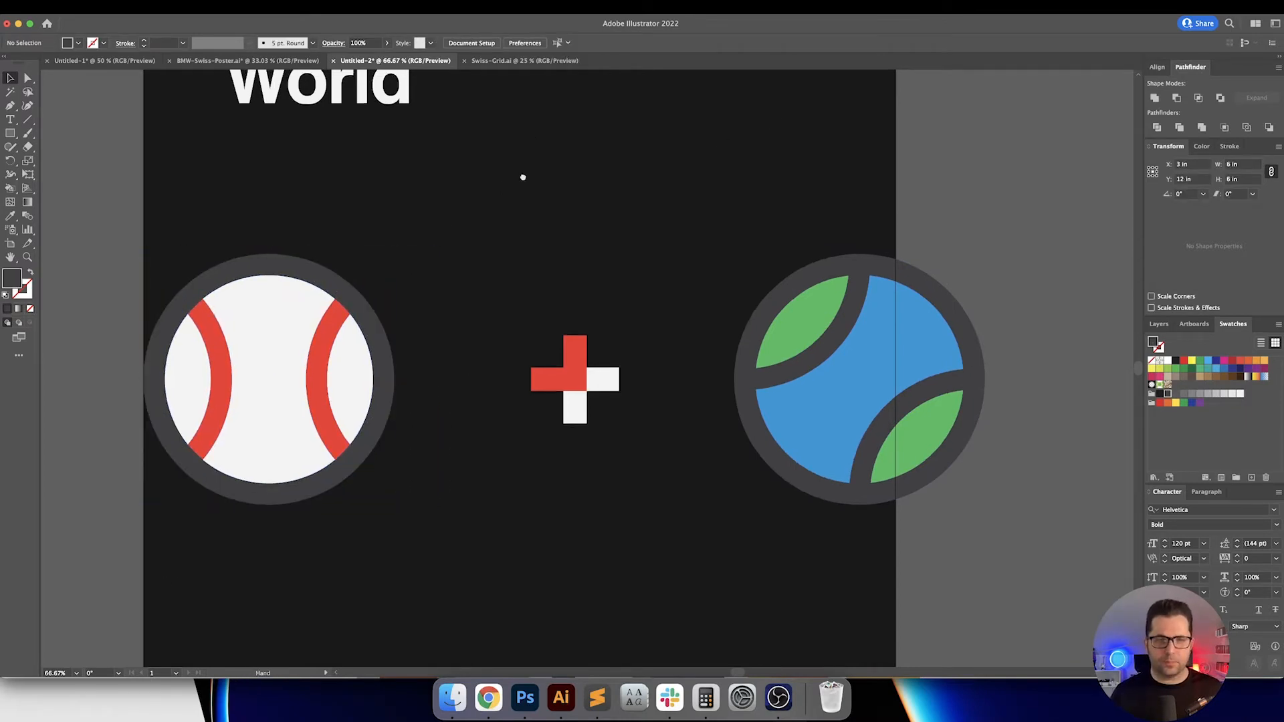
Step: Turn on guide display for the poster document and bring up its layer list
scroll(545, 321, up, 4)
key(super+minus)
drag(645, 369, 610, 314)
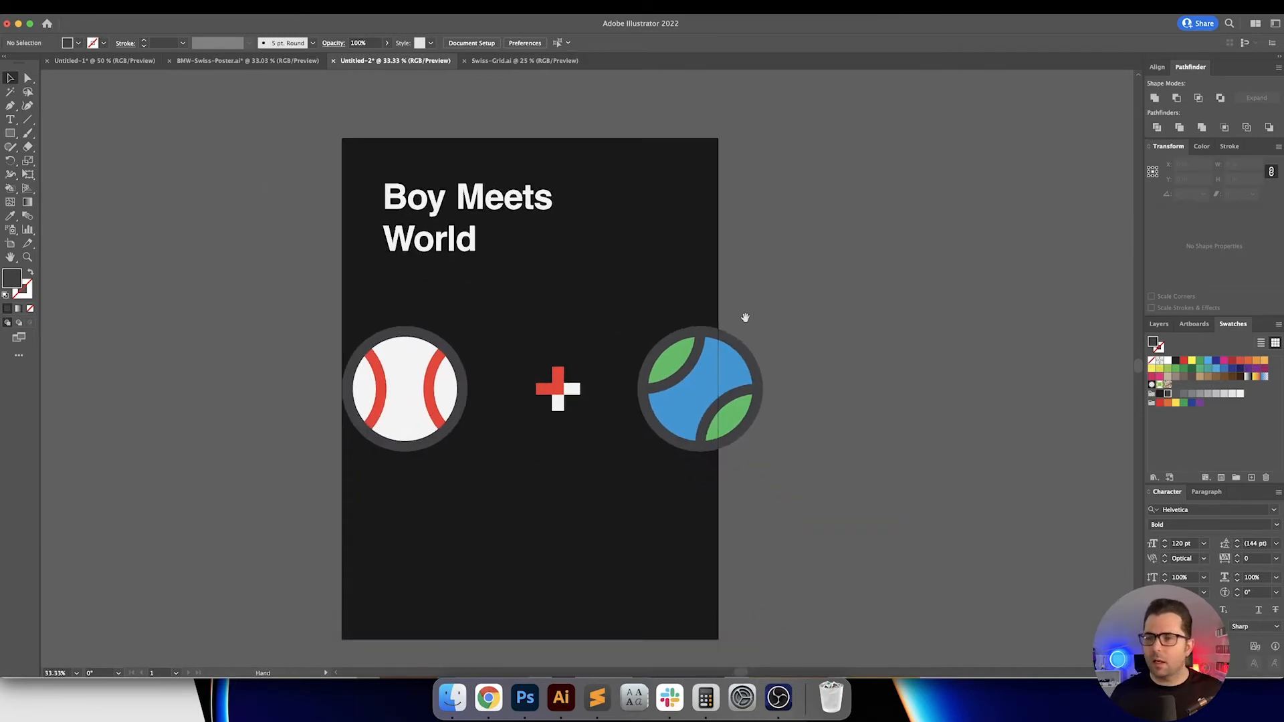
drag(741, 317, 716, 295)
drag(627, 272, 647, 275)
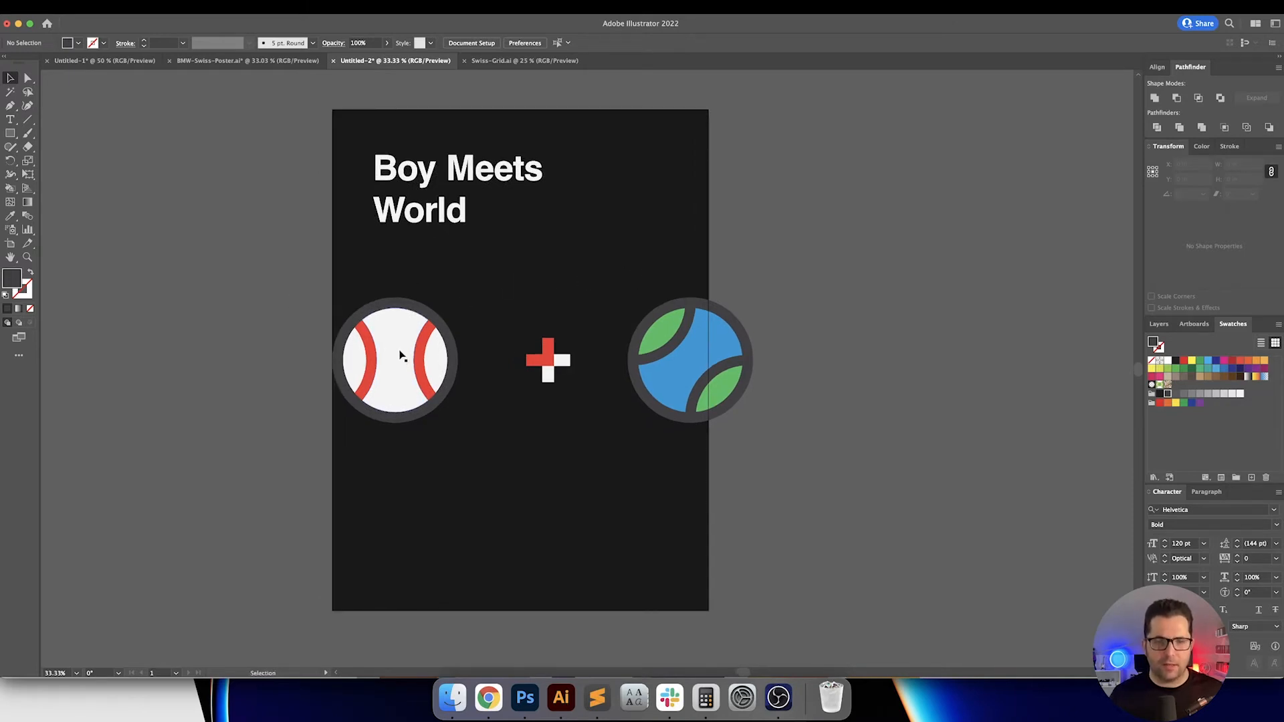
drag(538, 264, 549, 290)
click(235, 7)
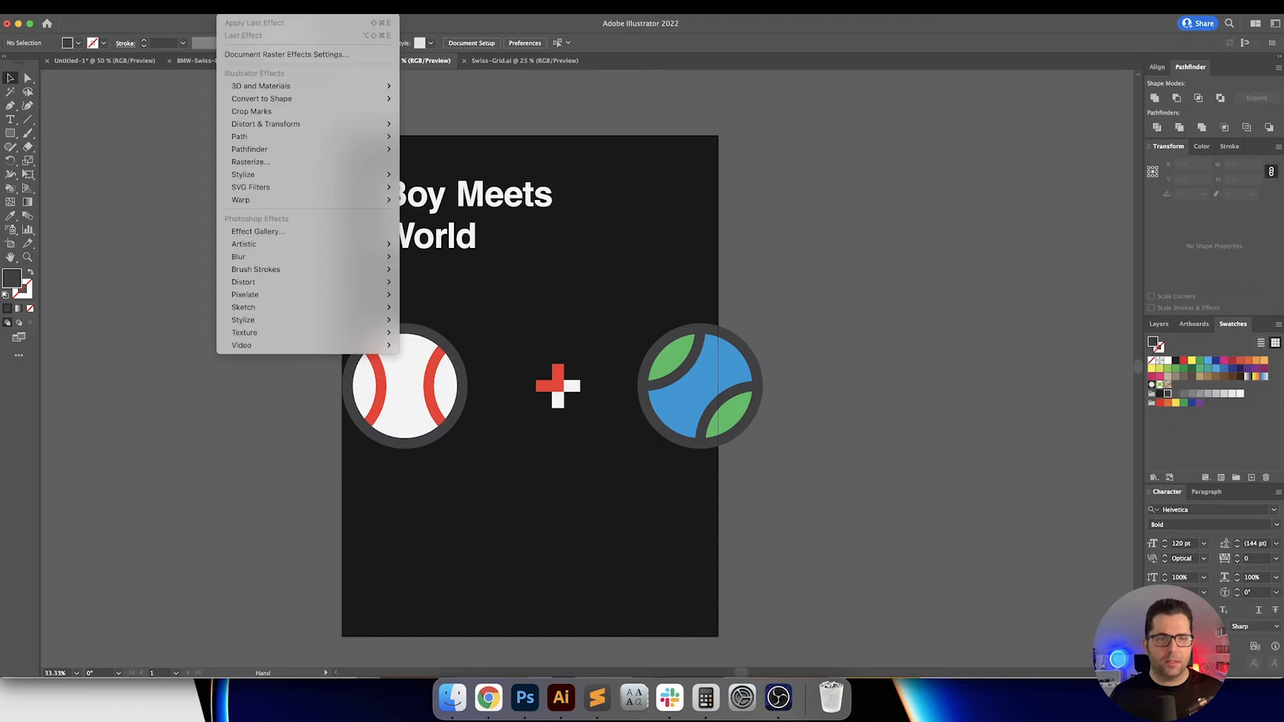
mouse_move(262, 7)
mouse_move(342, 511)
click(417, 513)
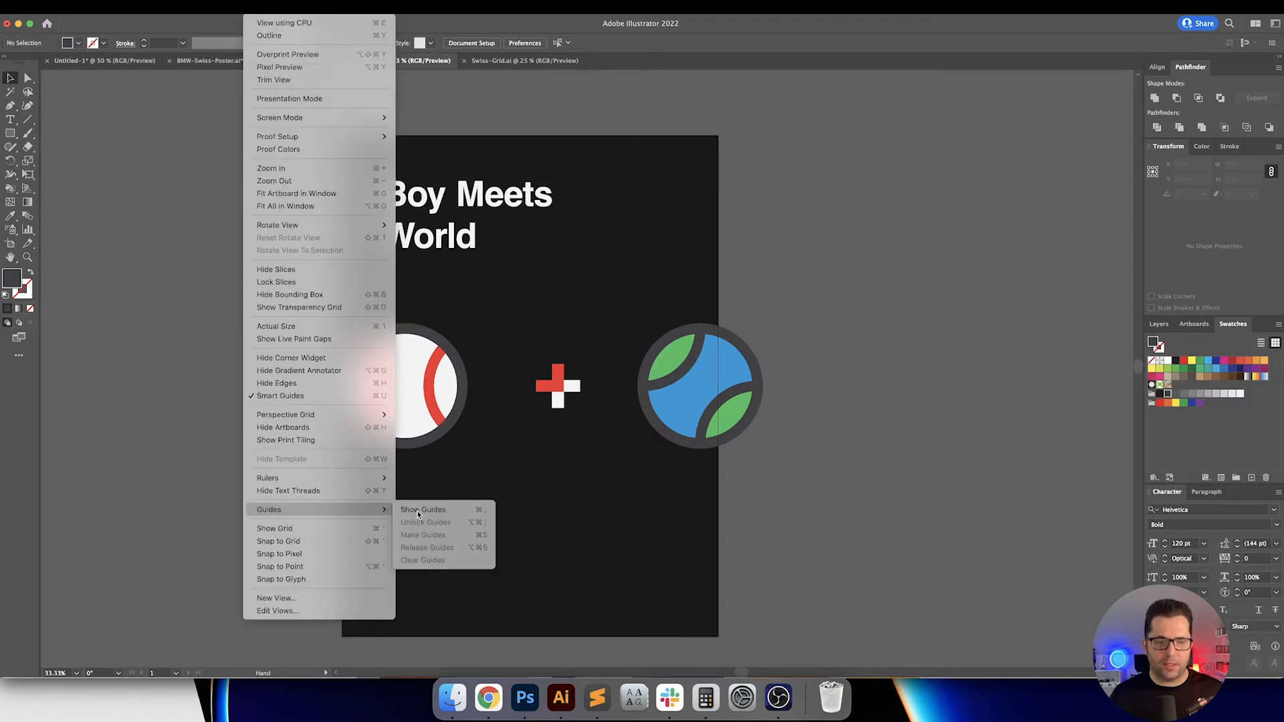
click(1158, 324)
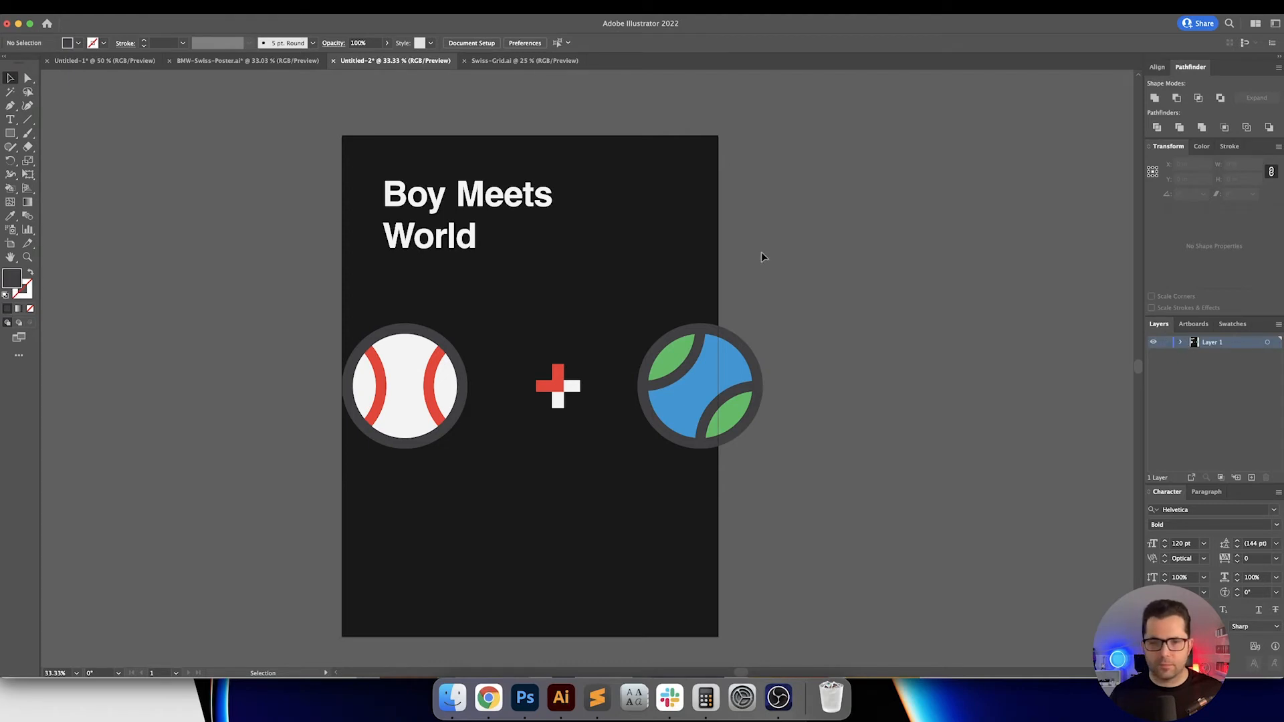
drag(429, 129, 460, 126)
drag(275, 183, 289, 174)
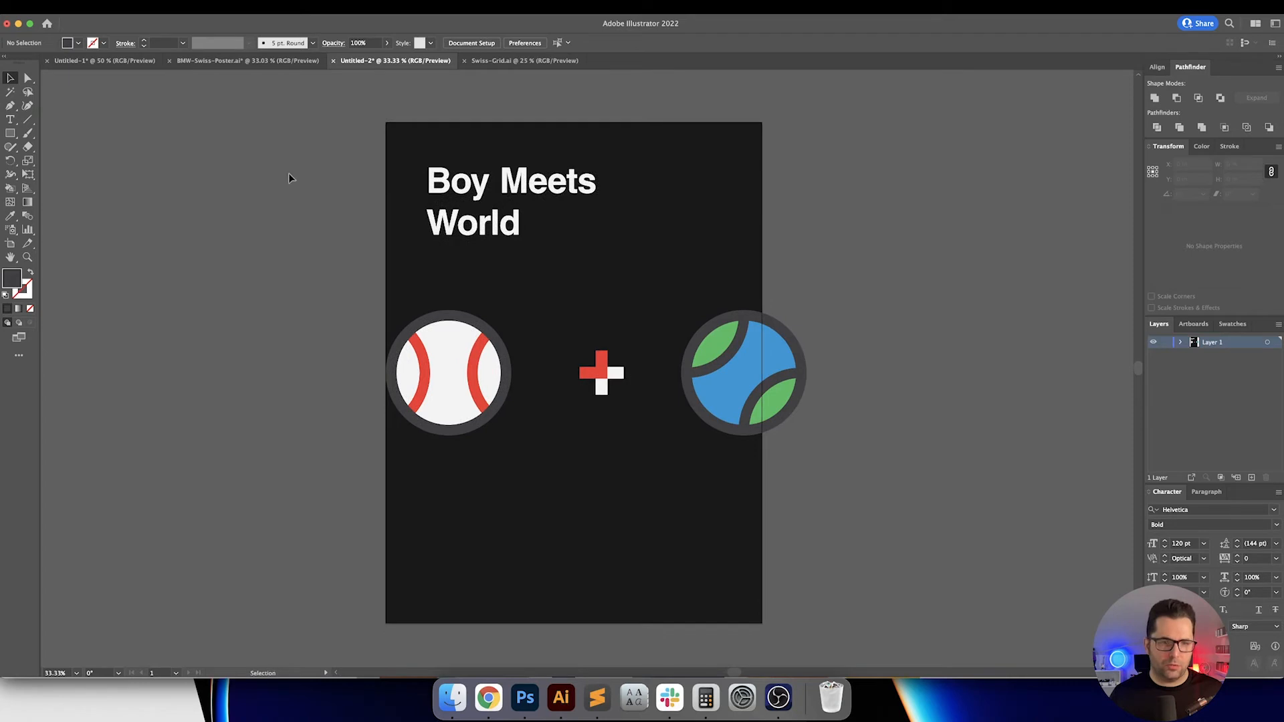
Step: Switch to the Swiss-Grid.ai document and select its horizontal and vertical grid guides without the artwork
click(525, 61)
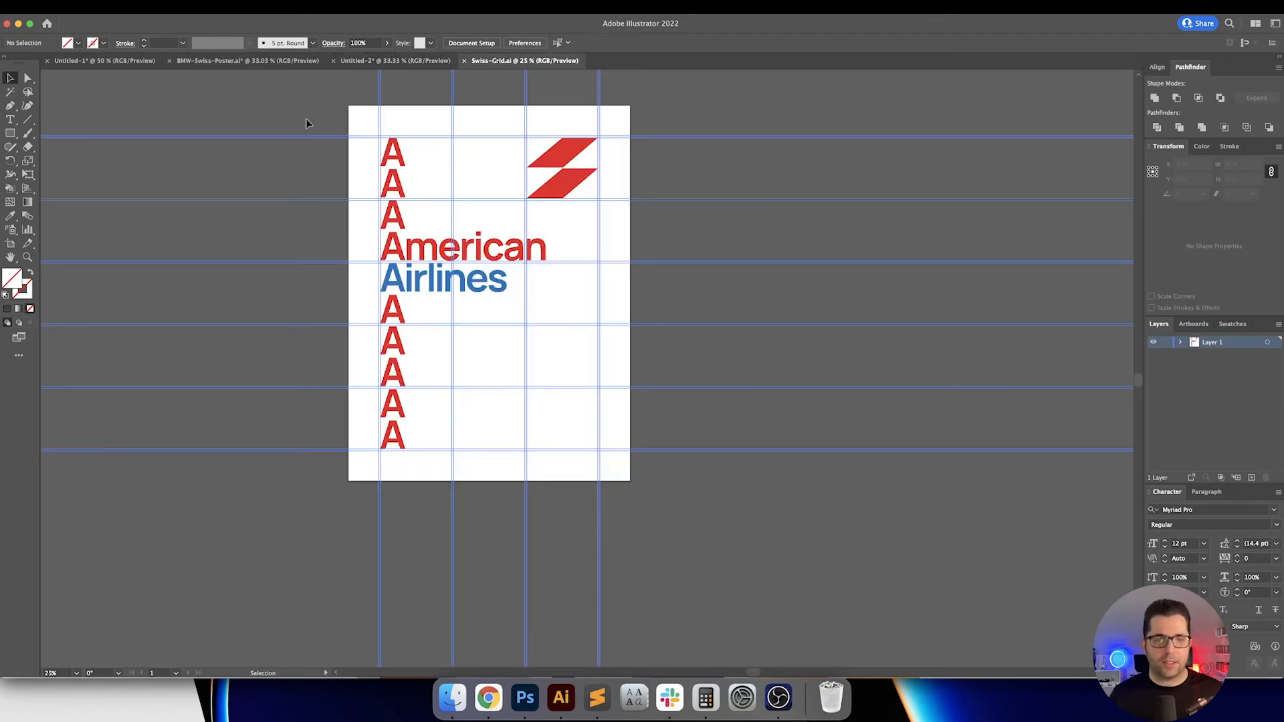
drag(307, 119, 307, 655)
drag(301, 561, 766, 556)
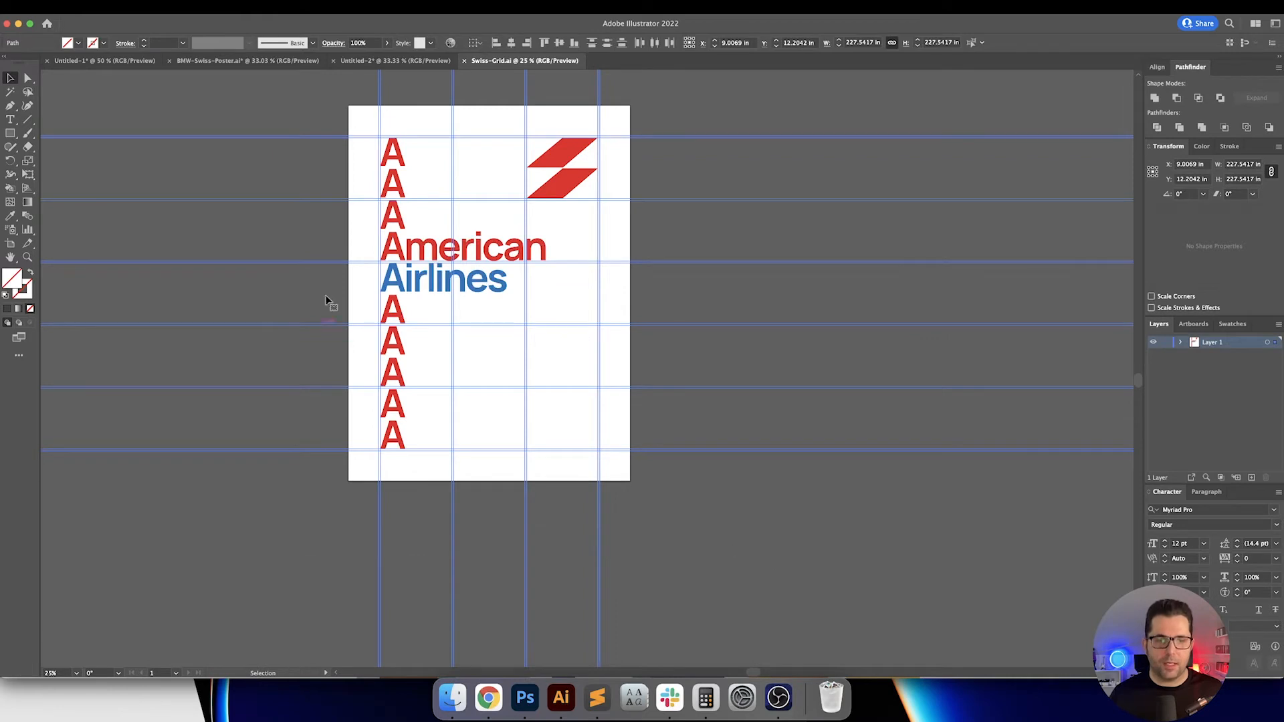
click(275, 215)
drag(316, 109, 366, 161)
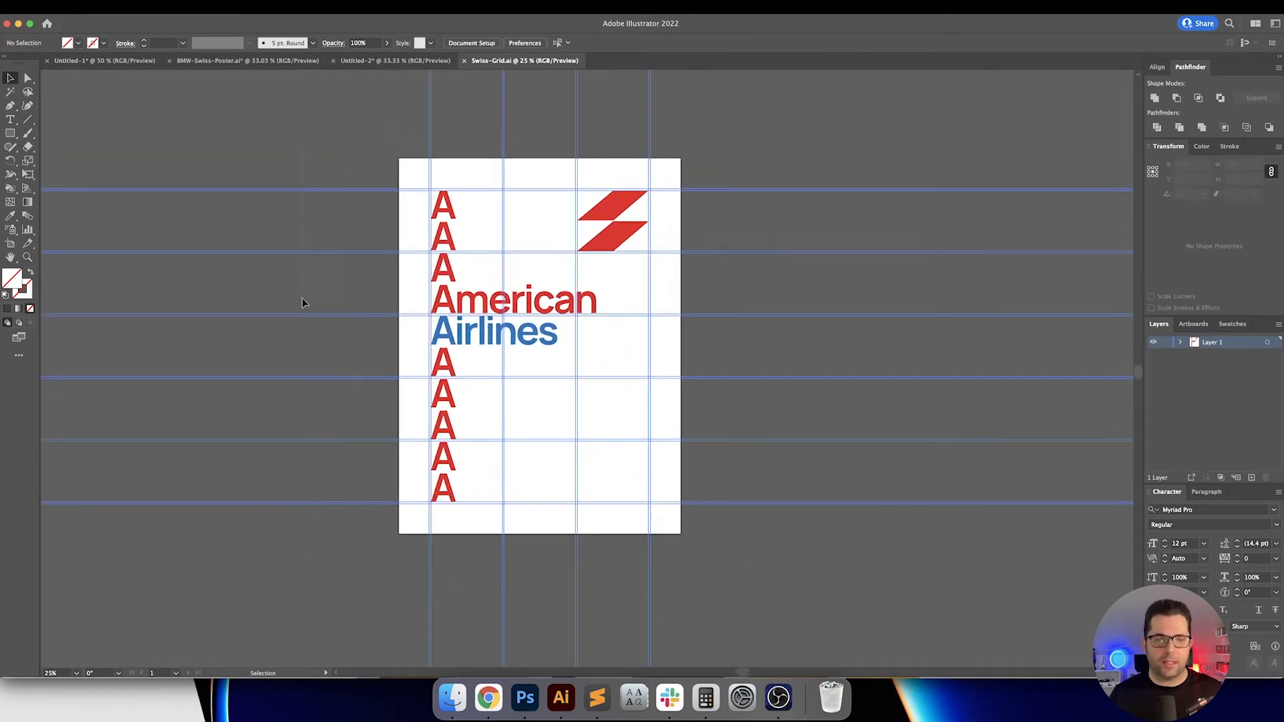
drag(343, 579, 343, 579)
drag(324, 574, 374, 583)
drag(809, 616, 810, 616)
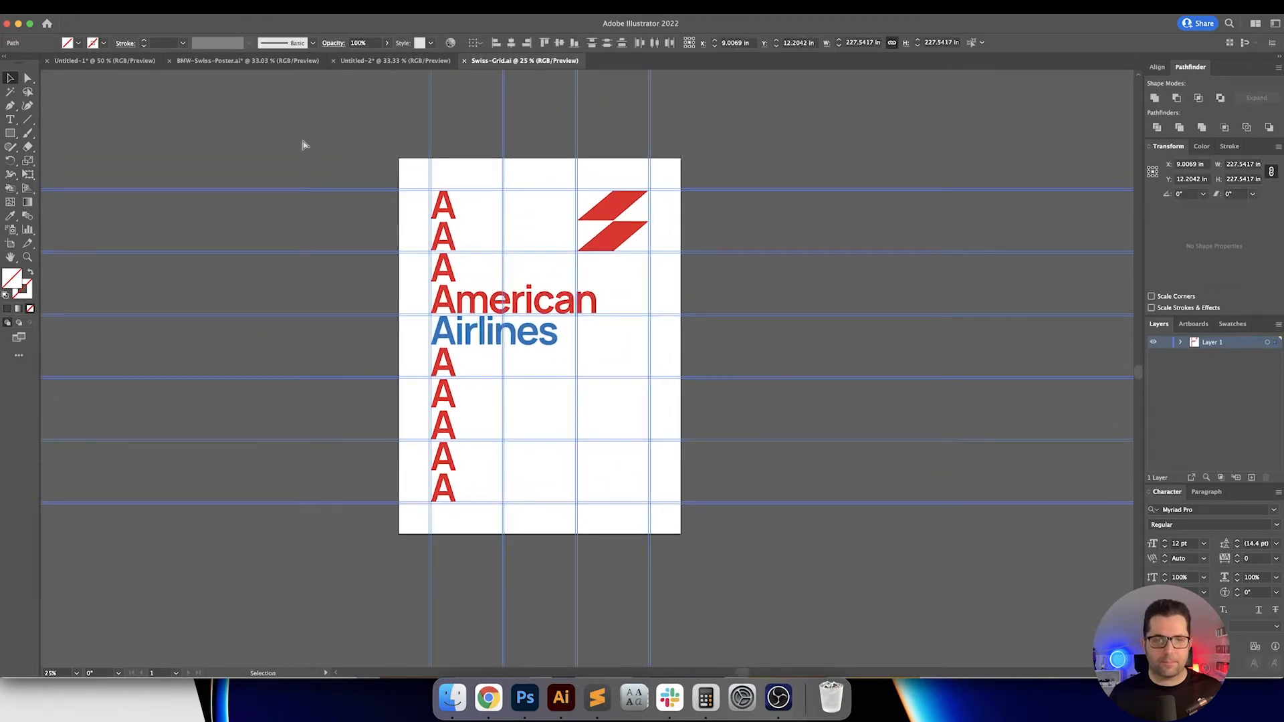
click(258, 6)
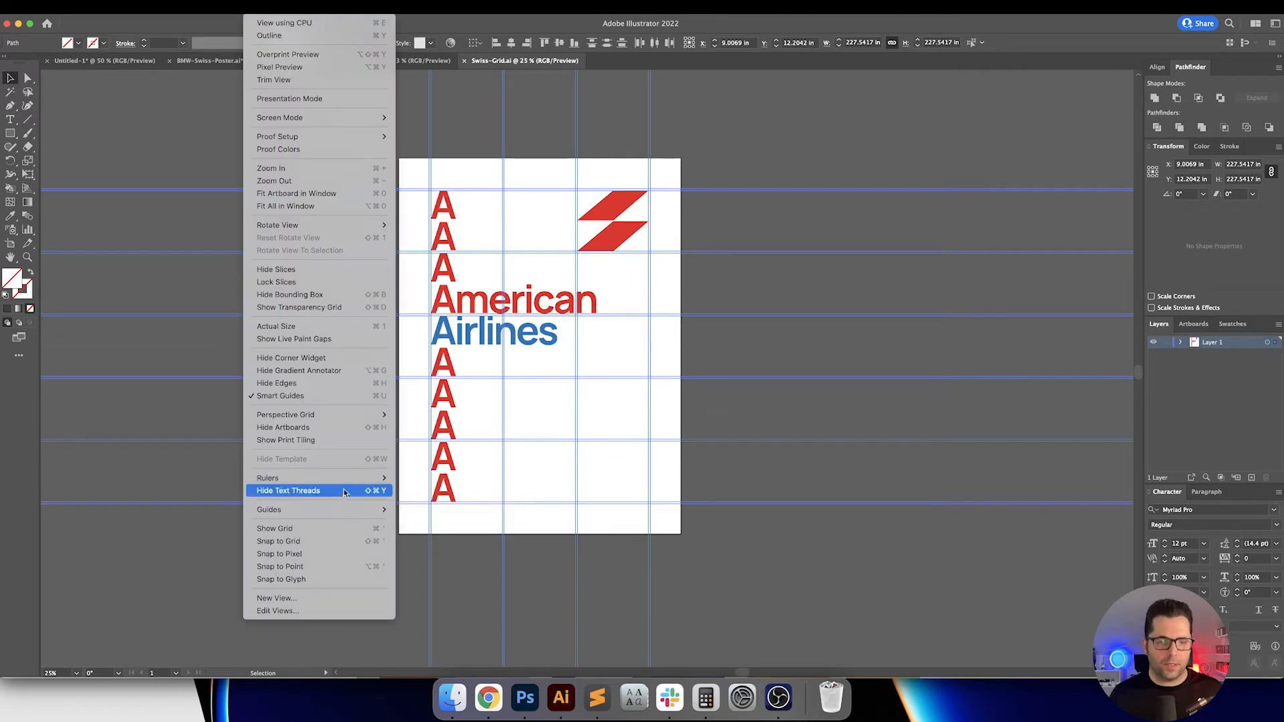
click(162, 420)
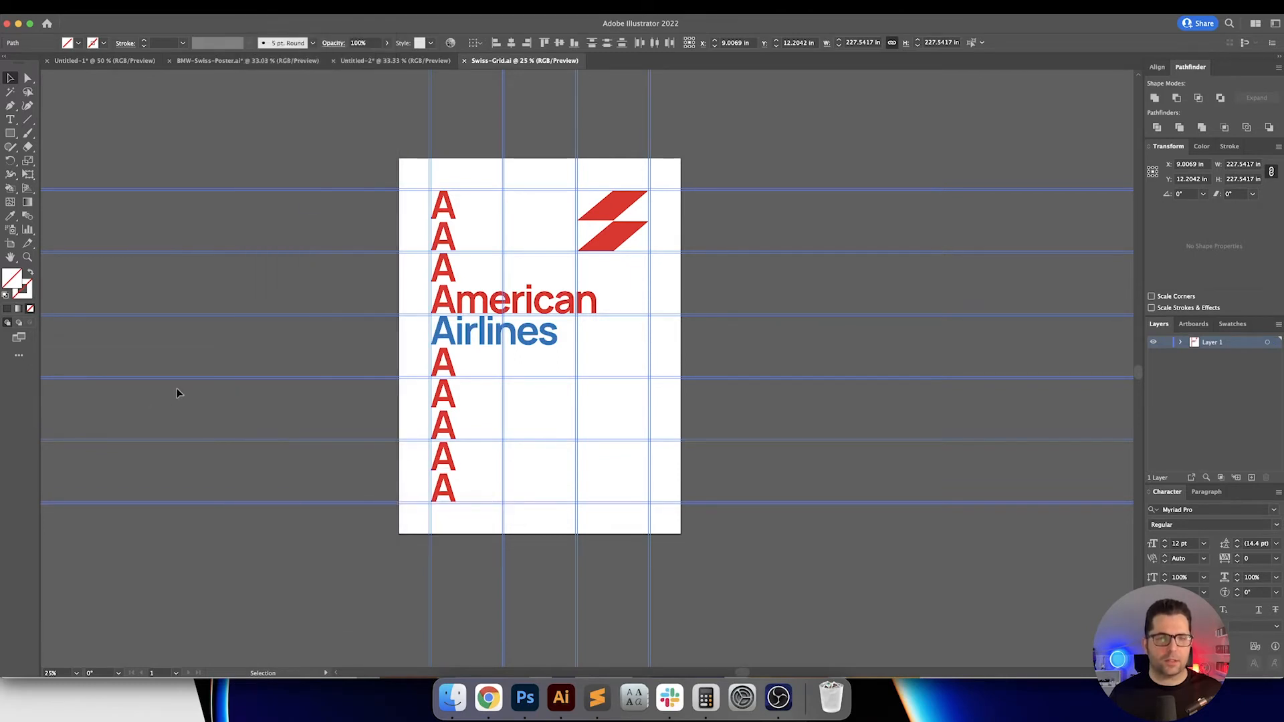
Step: Paste the grid guides into the Untitled-2 poster document, group them and centre them on the artboard horizontally and vertically
click(395, 61)
key(super+v)
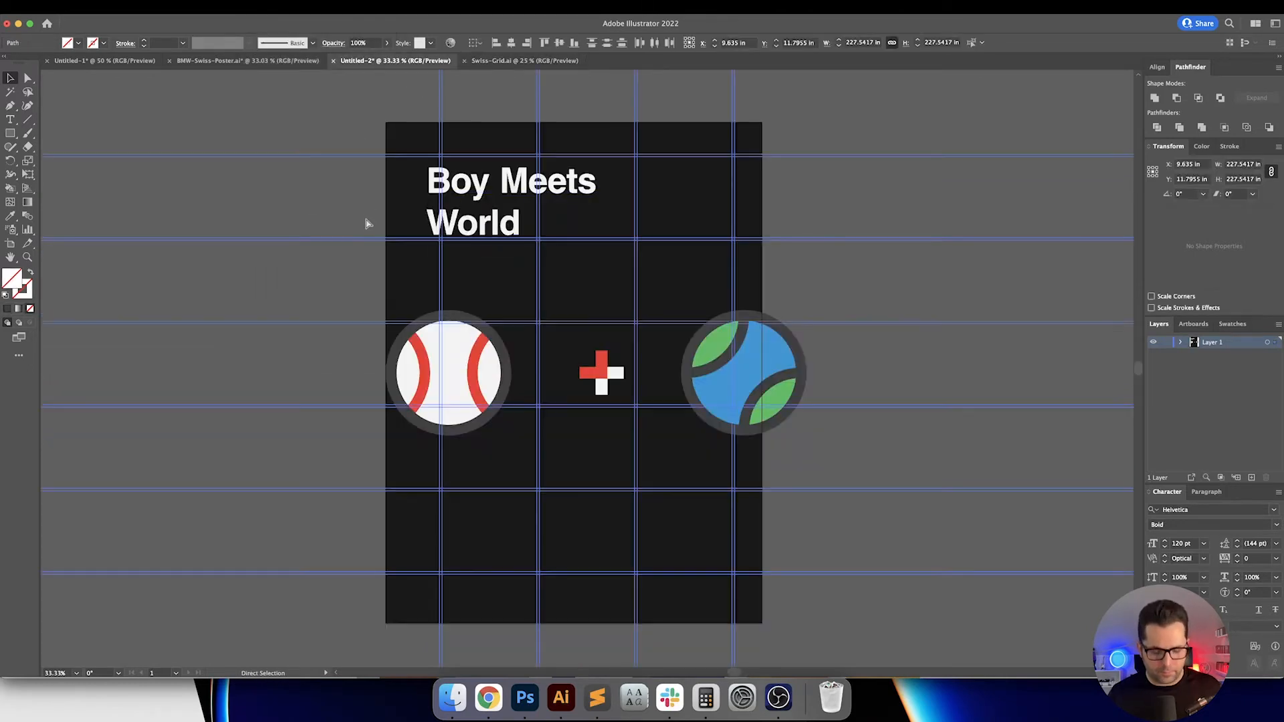
key(super+g)
click(510, 42)
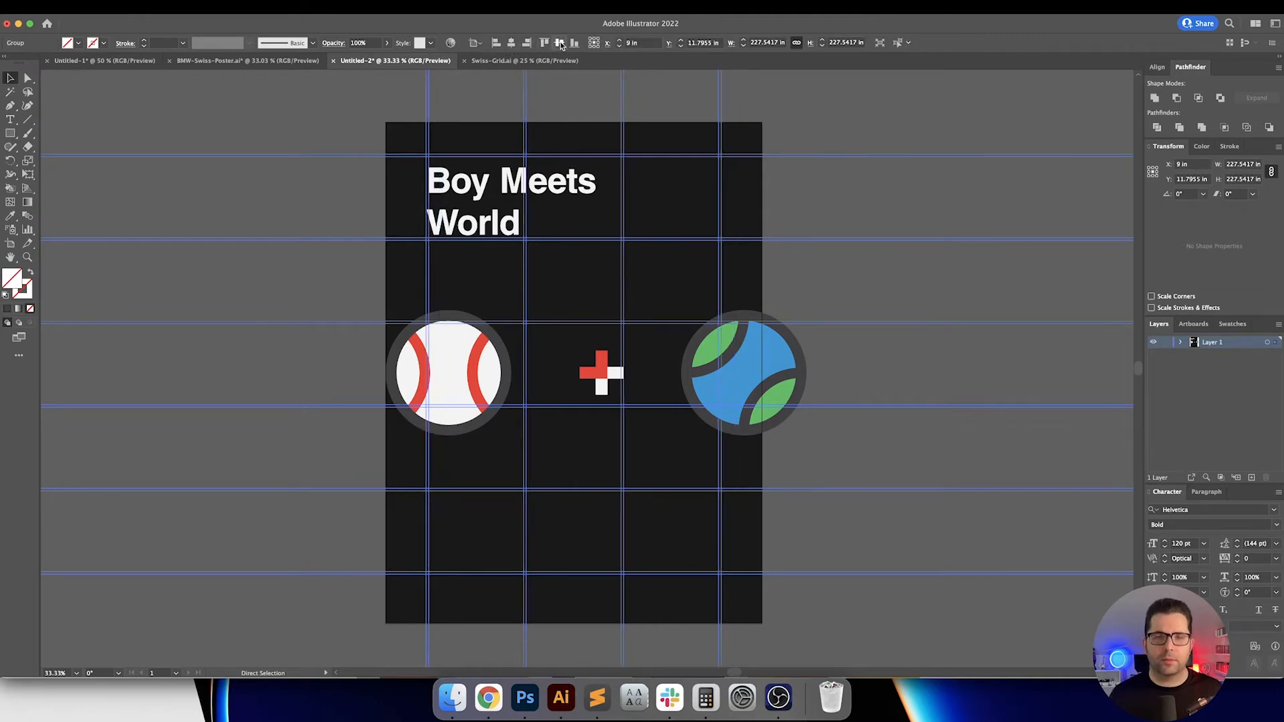
click(560, 43)
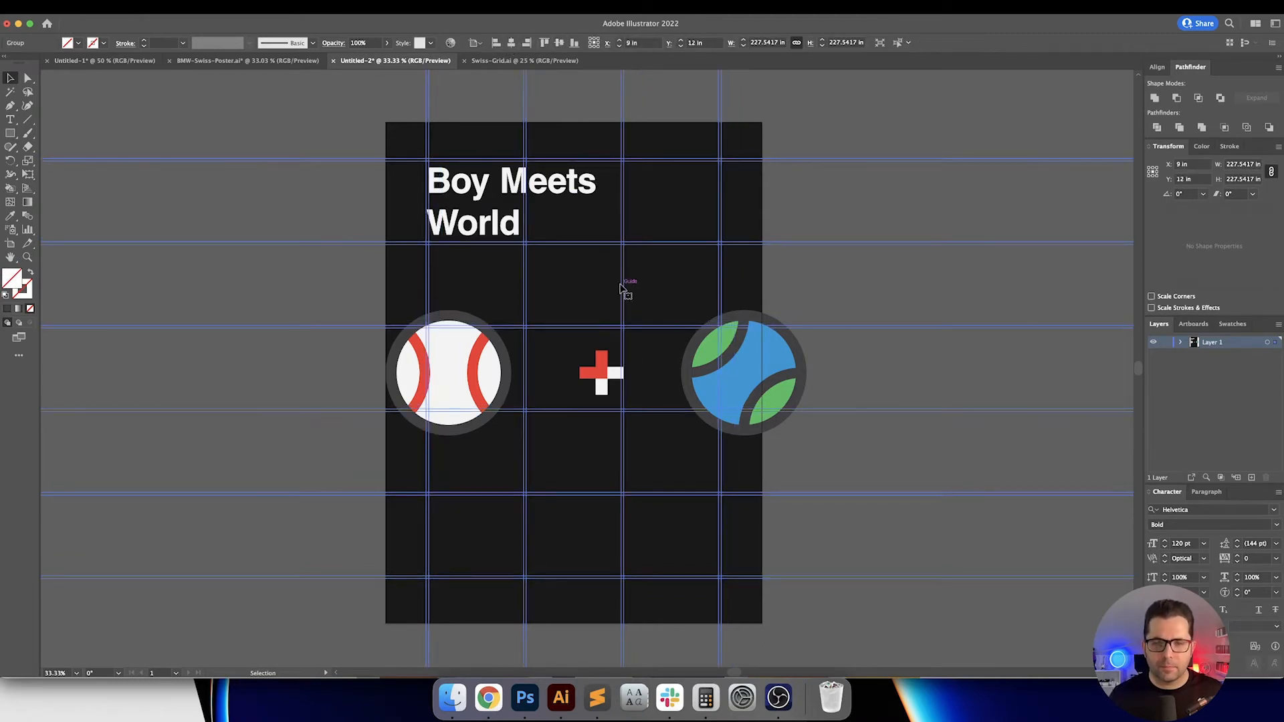
Step: Shift the grouped grid guides straight down to a Y position of about 12.28 in and deselect them
drag(627, 283, 623, 295)
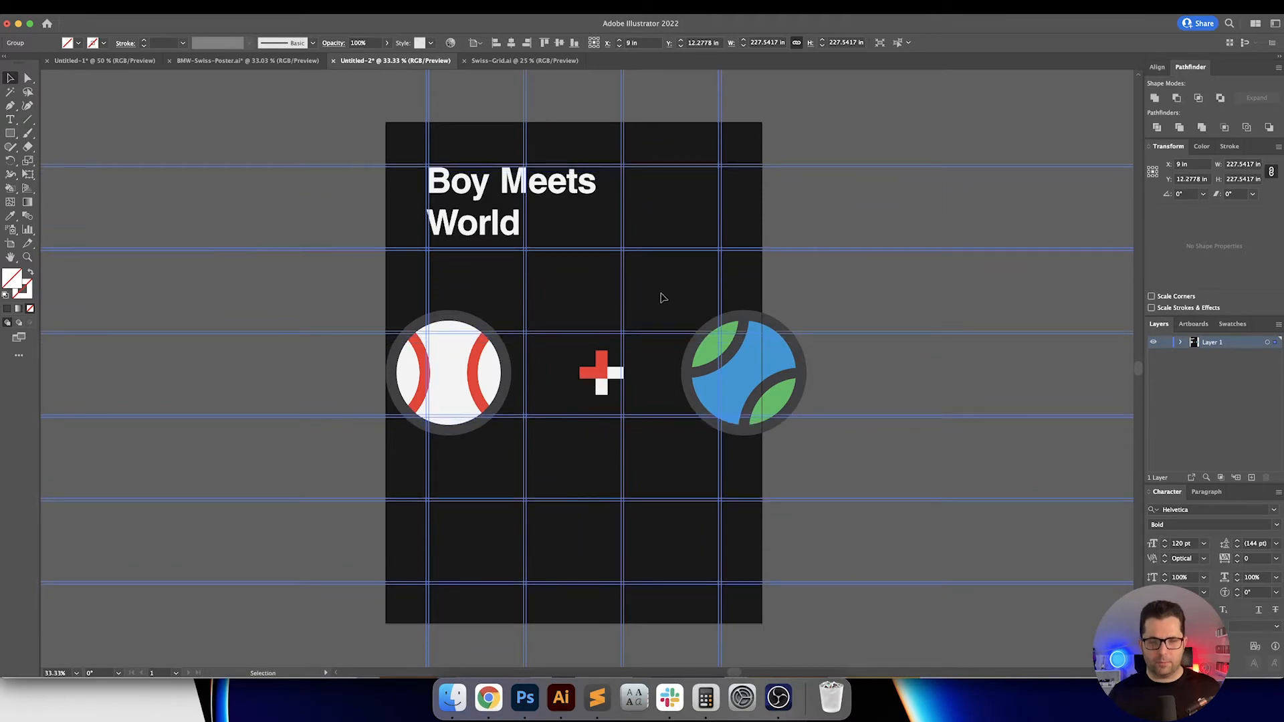
scroll(656, 295, right, 2)
click(650, 296)
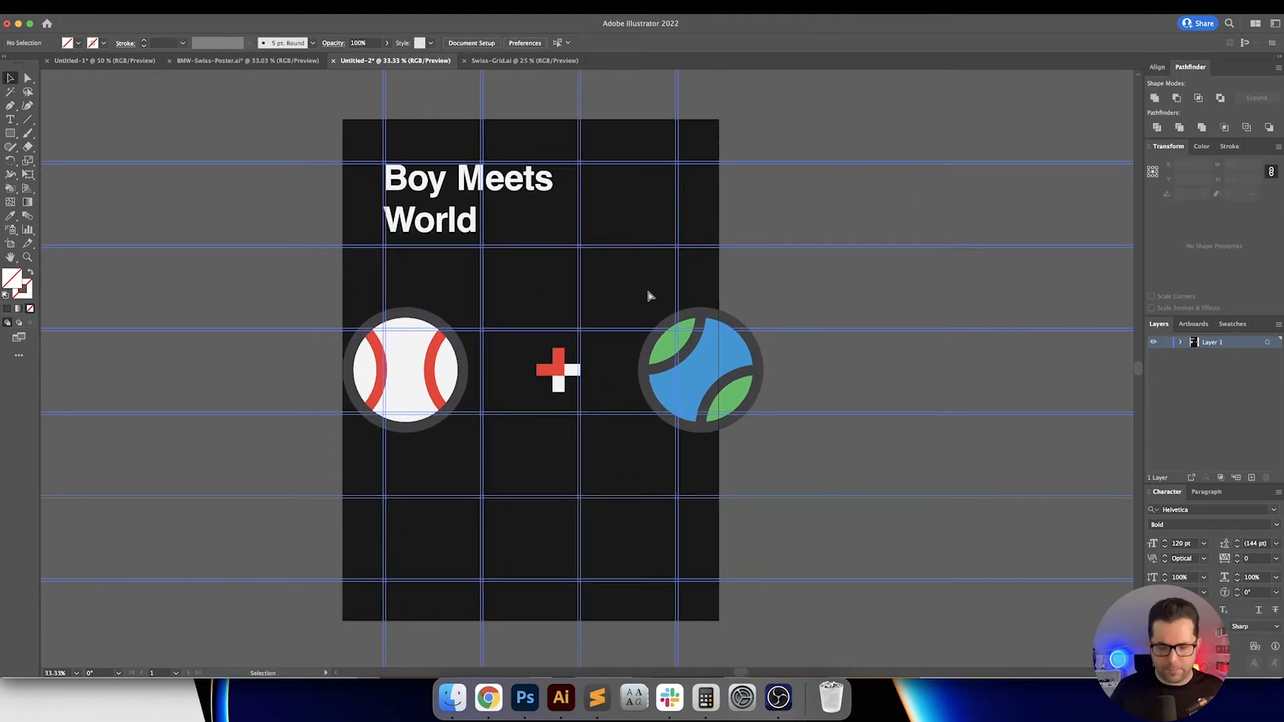
Step: Hide the grid guides and select the baseball to check its position on the artboard
key(super+semicolon)
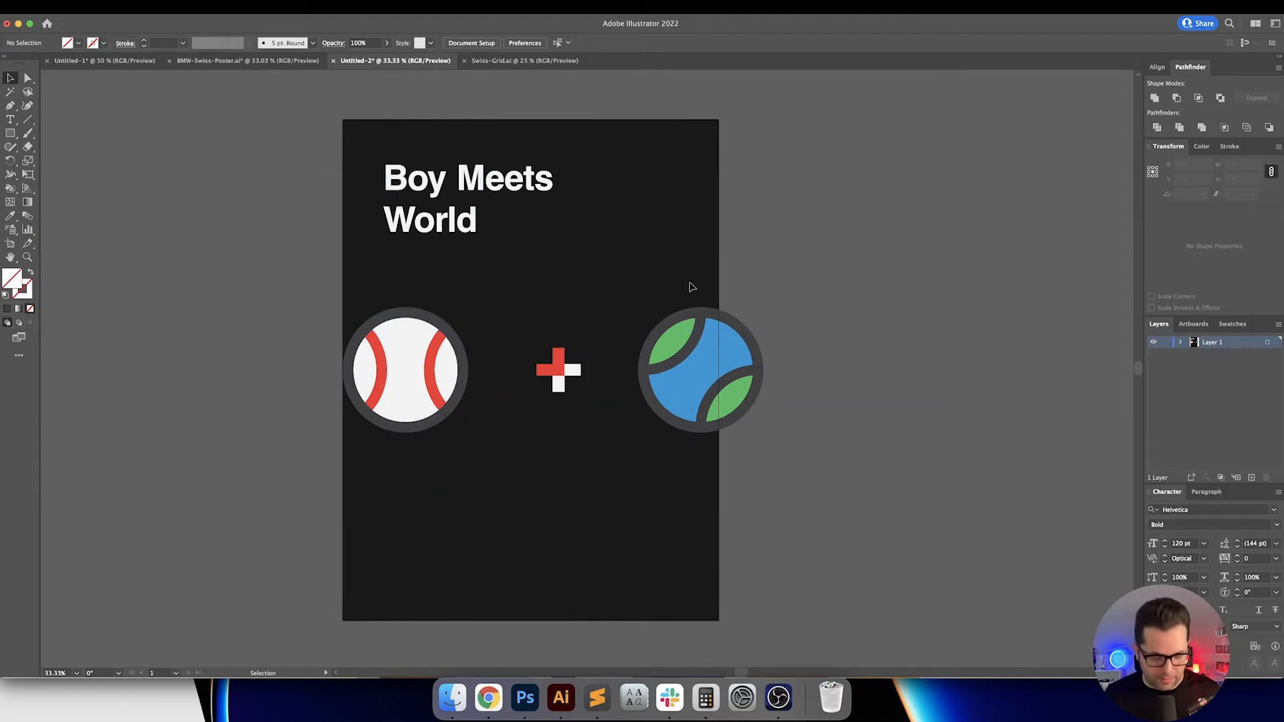
scroll(682, 286, right, 1)
drag(487, 286, 379, 448)
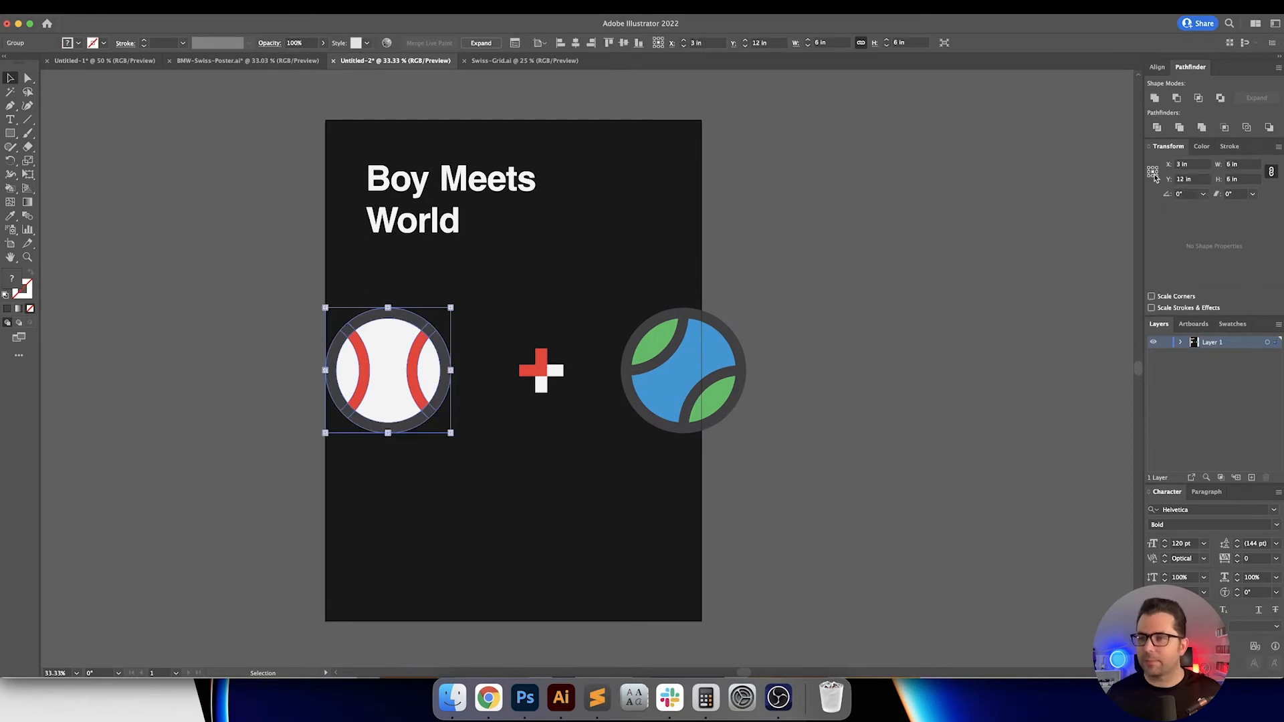
click(963, 190)
scroll(911, 232, left, 1)
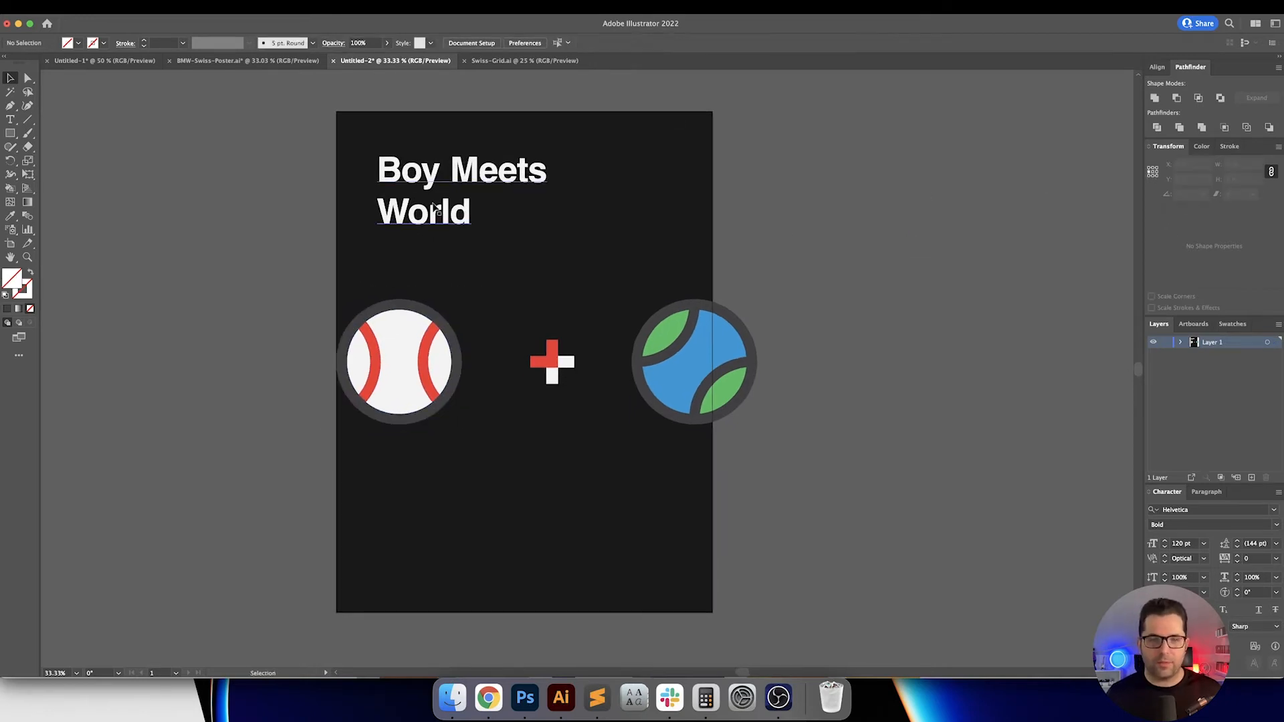
Step: Show the grid guides again and centre the plus graphic horizontally on the artboard
click(435, 194)
drag(533, 319, 577, 413)
key(super+semicolon)
scroll(582, 359, up, 2)
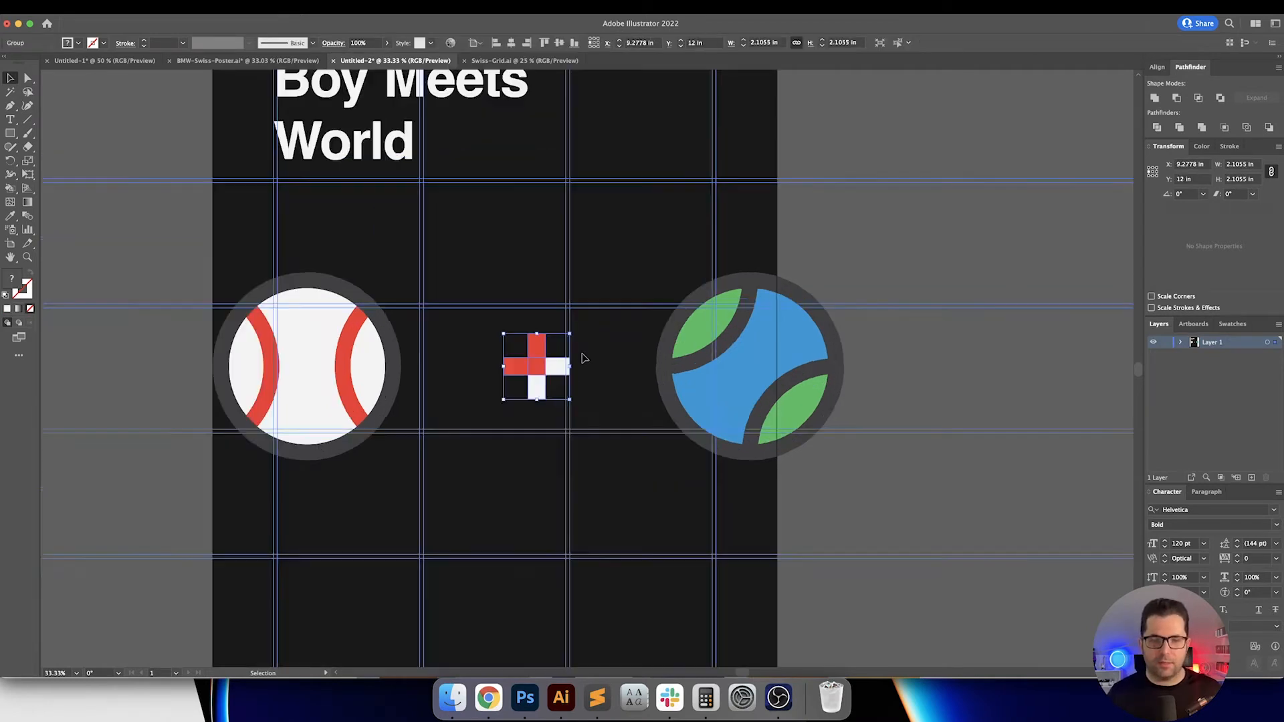
click(511, 42)
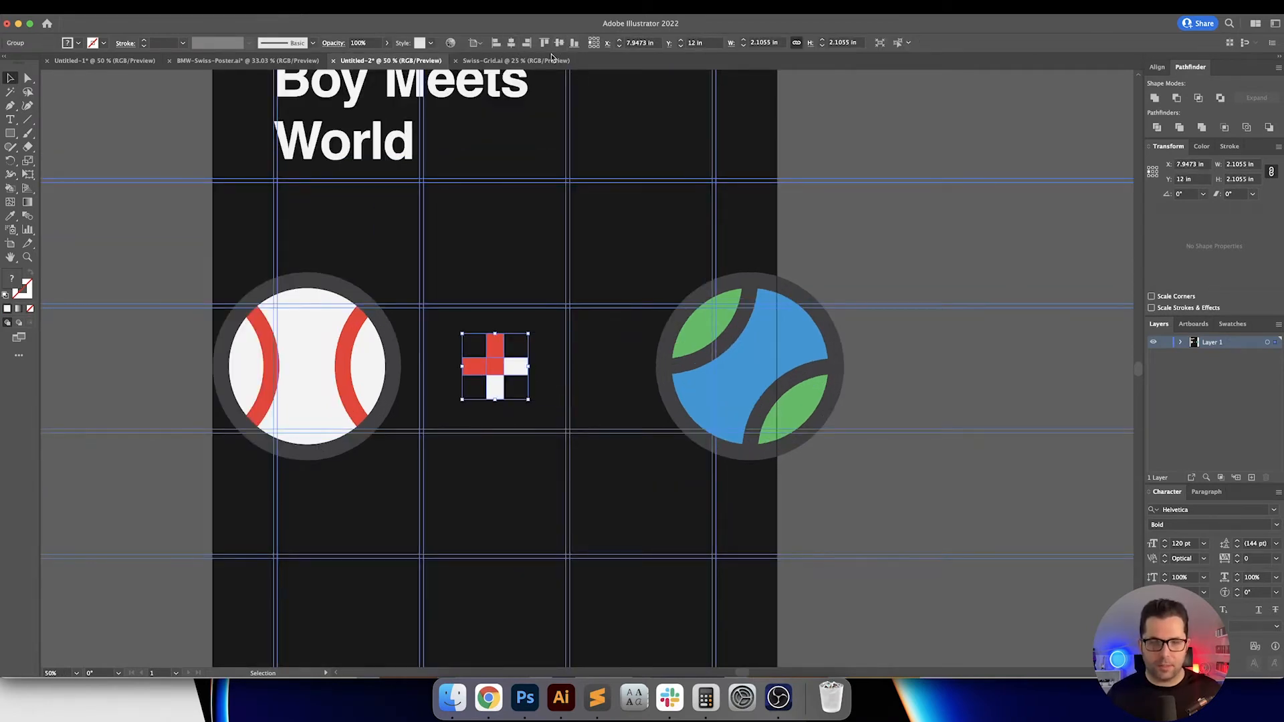
click(499, 238)
Step: Move the baseball toward the plus and set the X position of its right edge to 6.75 in
scroll(515, 238, left, 1)
drag(403, 361, 427, 356)
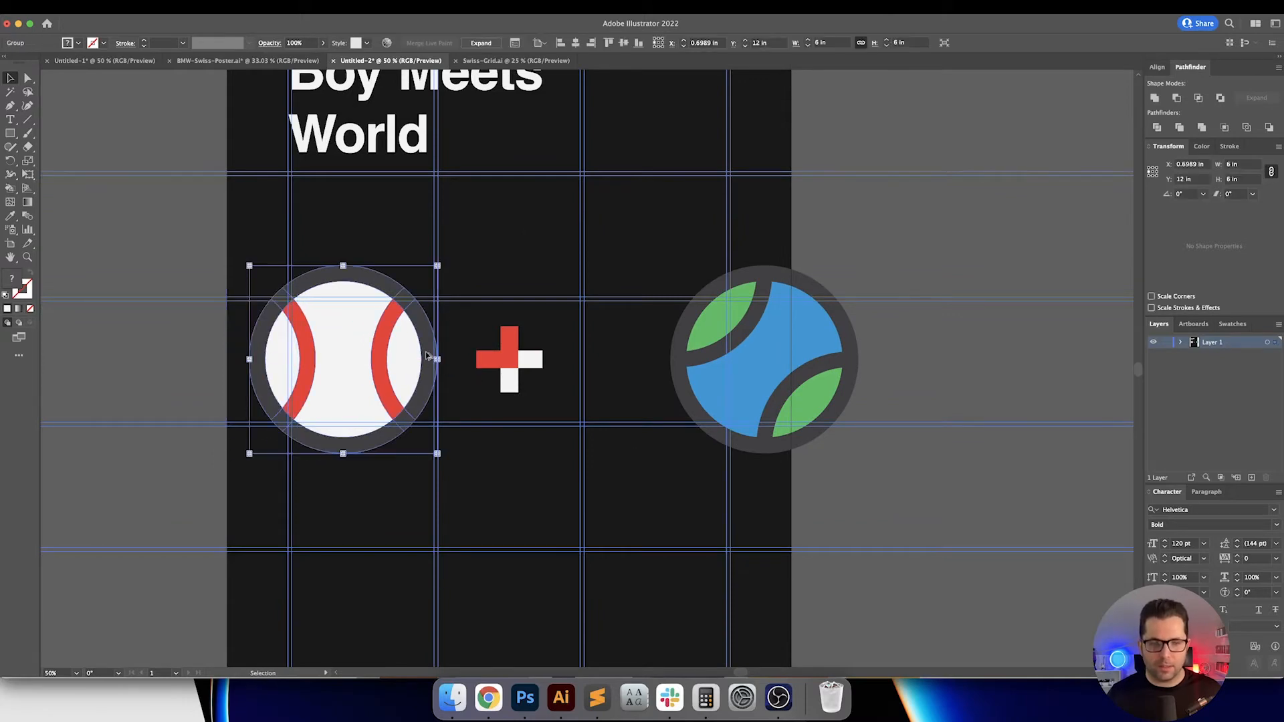
scroll(426, 356, up, 4)
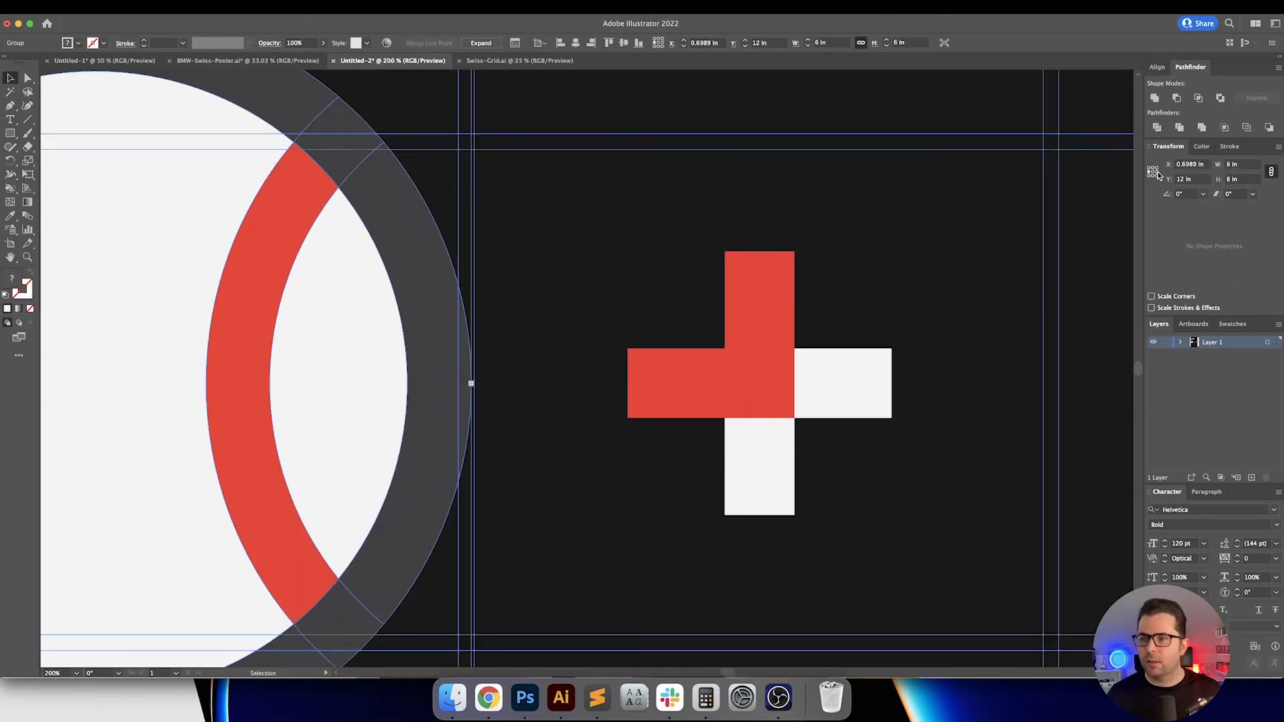
click(1188, 166)
text(6.75)
key(Return)
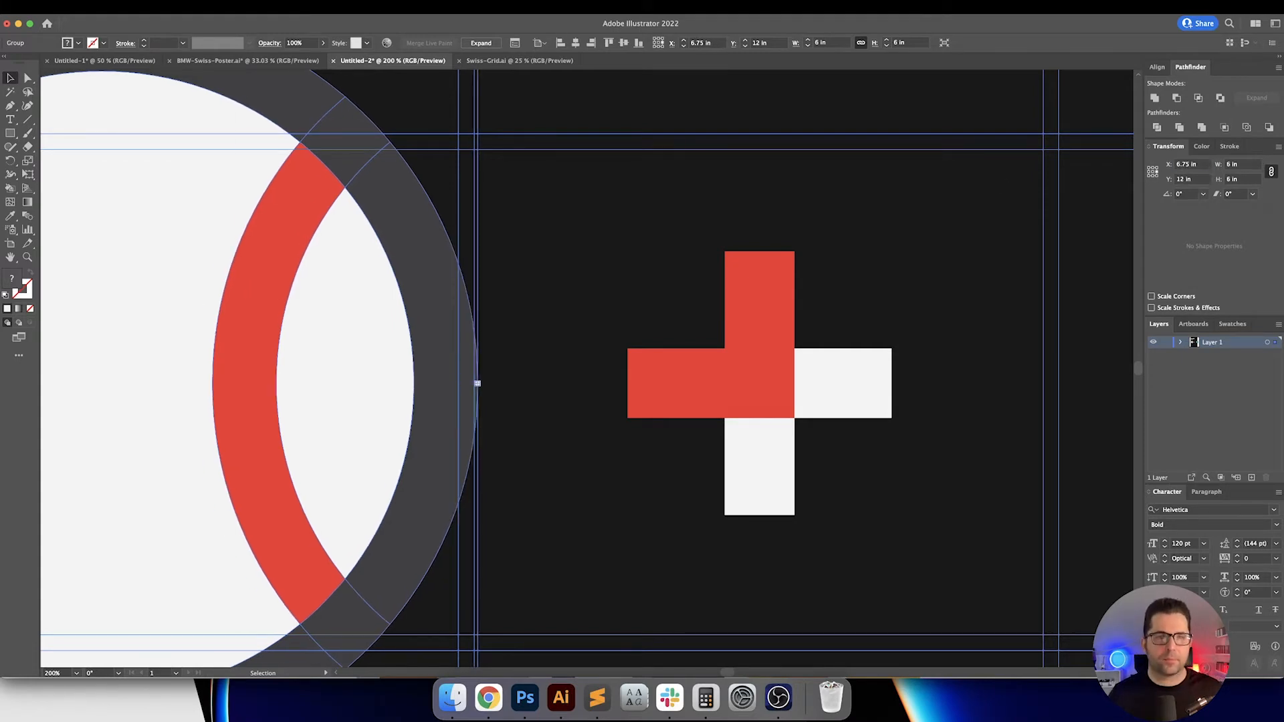
Step: Turn on Snap to Grid for the poster document
click(259, 6)
mouse_move(332, 508)
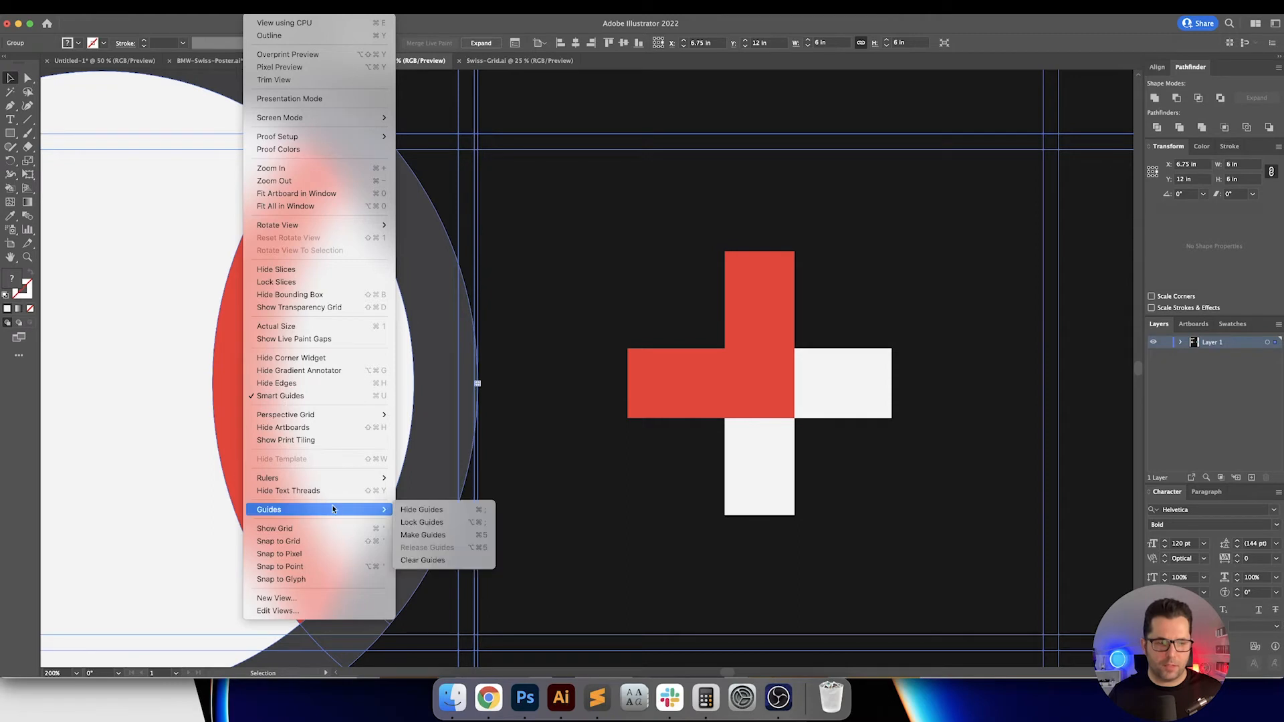
click(343, 539)
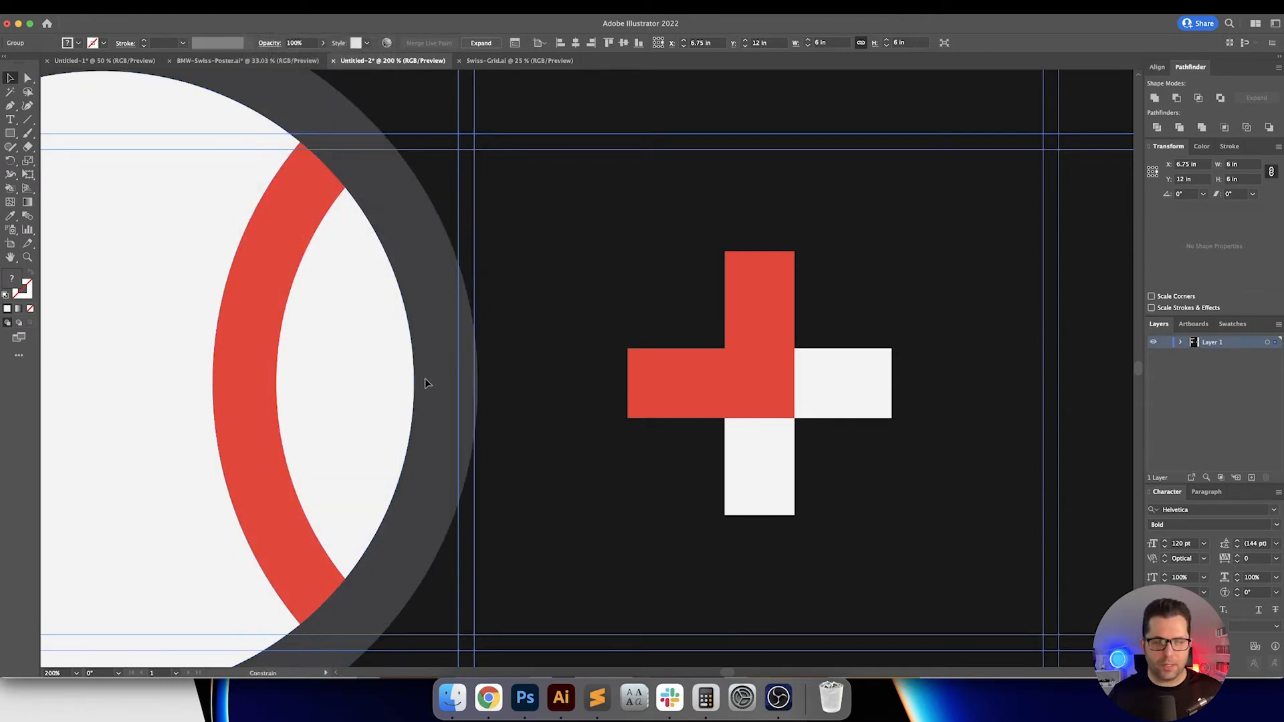
Step: Turn off Snap to Grid and move the baseball group until its right edge meets the column guide at X 6.7222 in
drag(422, 378, 424, 378)
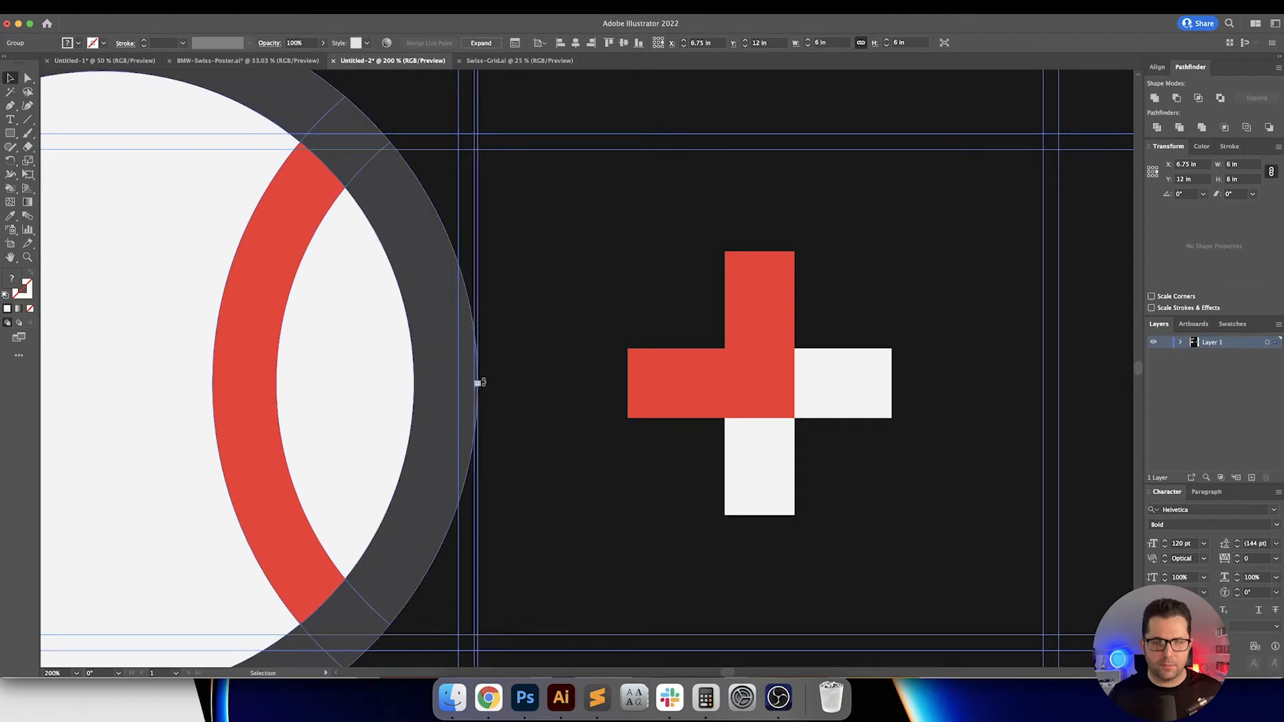
click(258, 7)
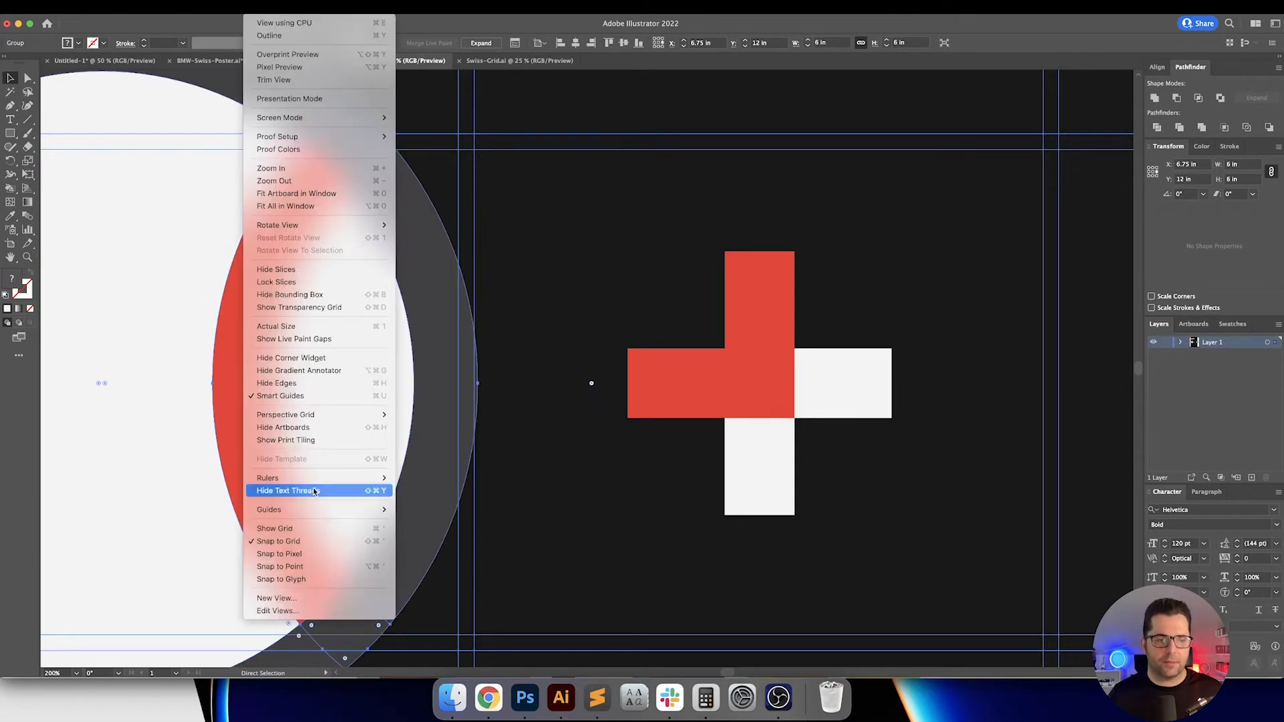
click(319, 542)
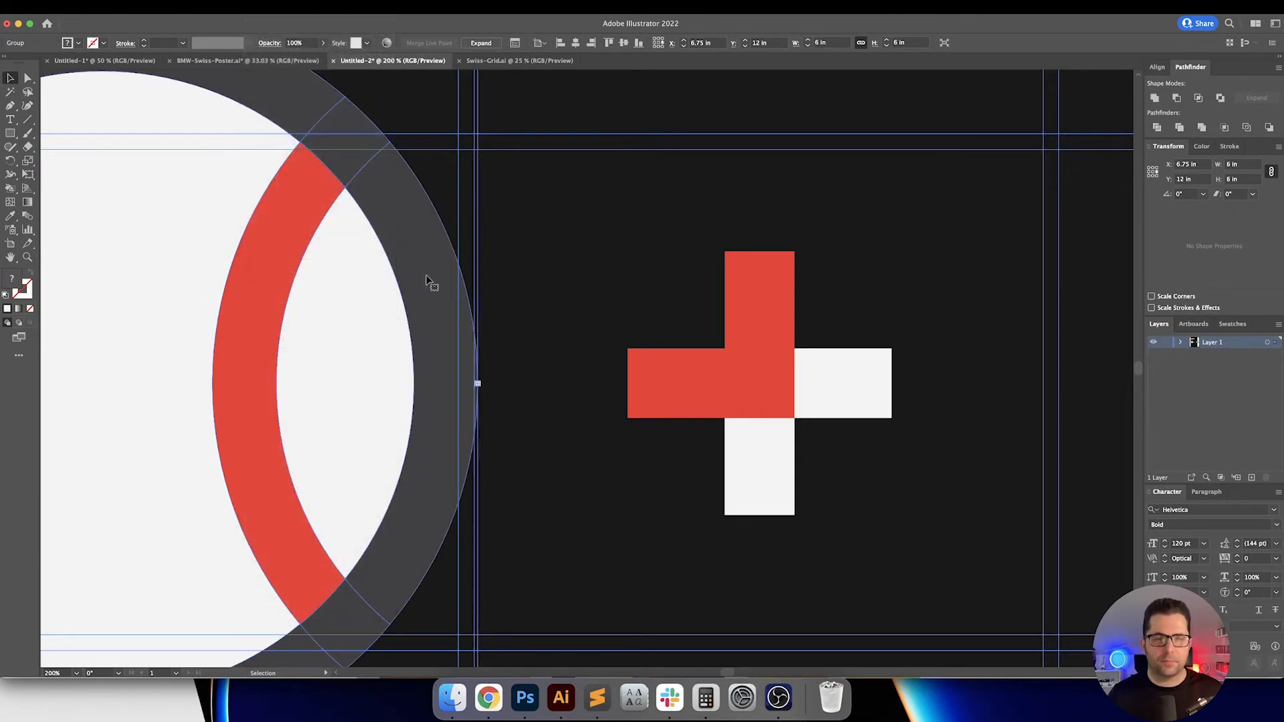
drag(412, 294, 411, 298)
click(496, 341)
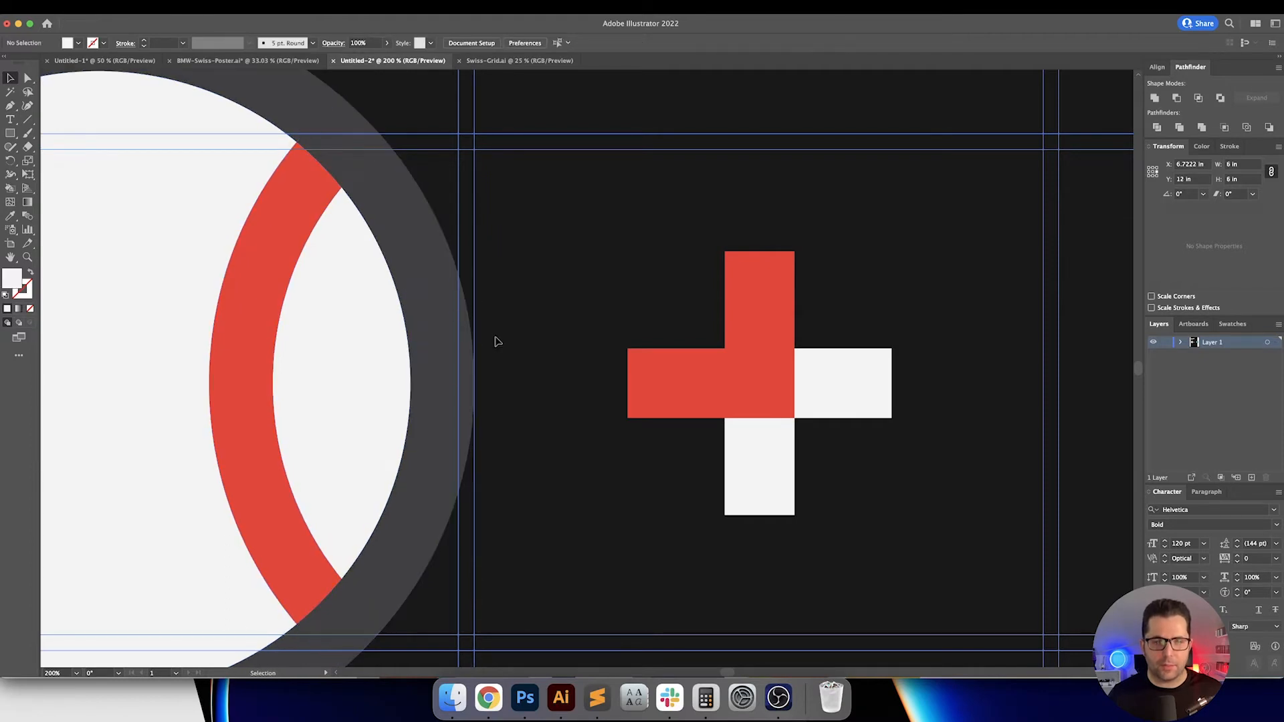
Step: Shrink the baseball group proportionally to a 4.75 in width, keeping its right edge fixed on the column guide
key(super+0)
scroll(453, 346, up, 2)
click(447, 338)
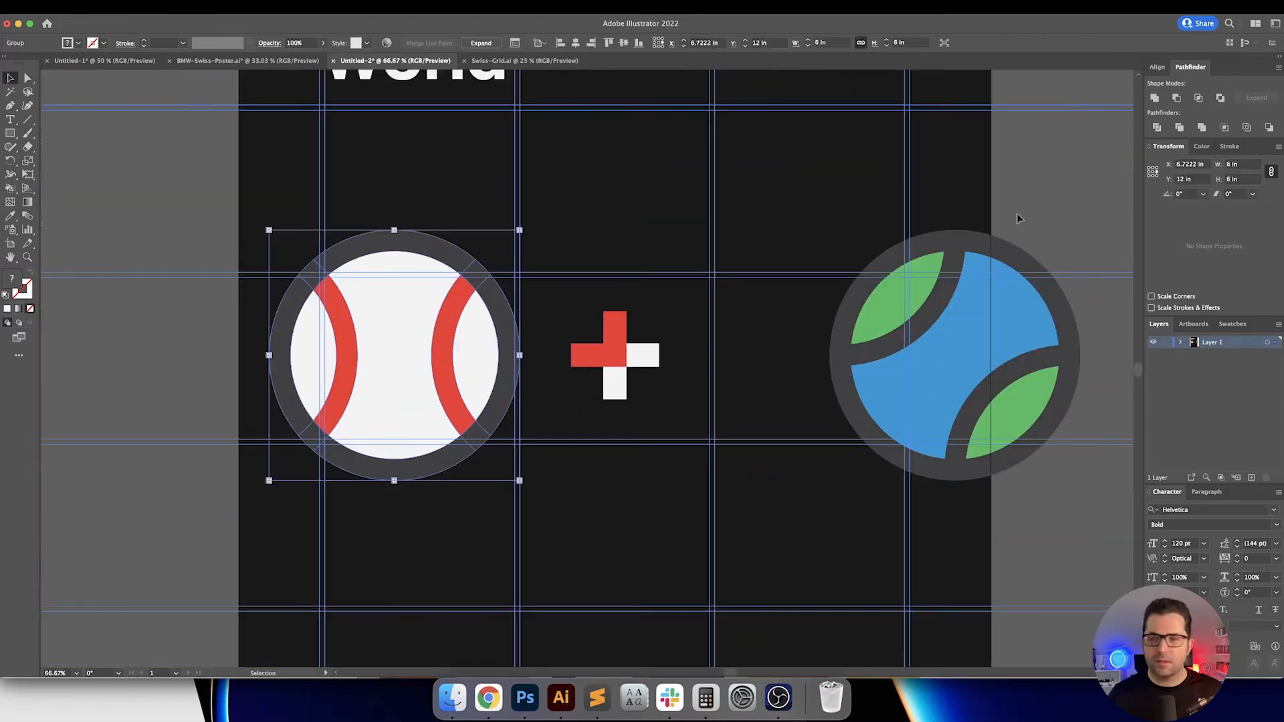
click(1240, 164)
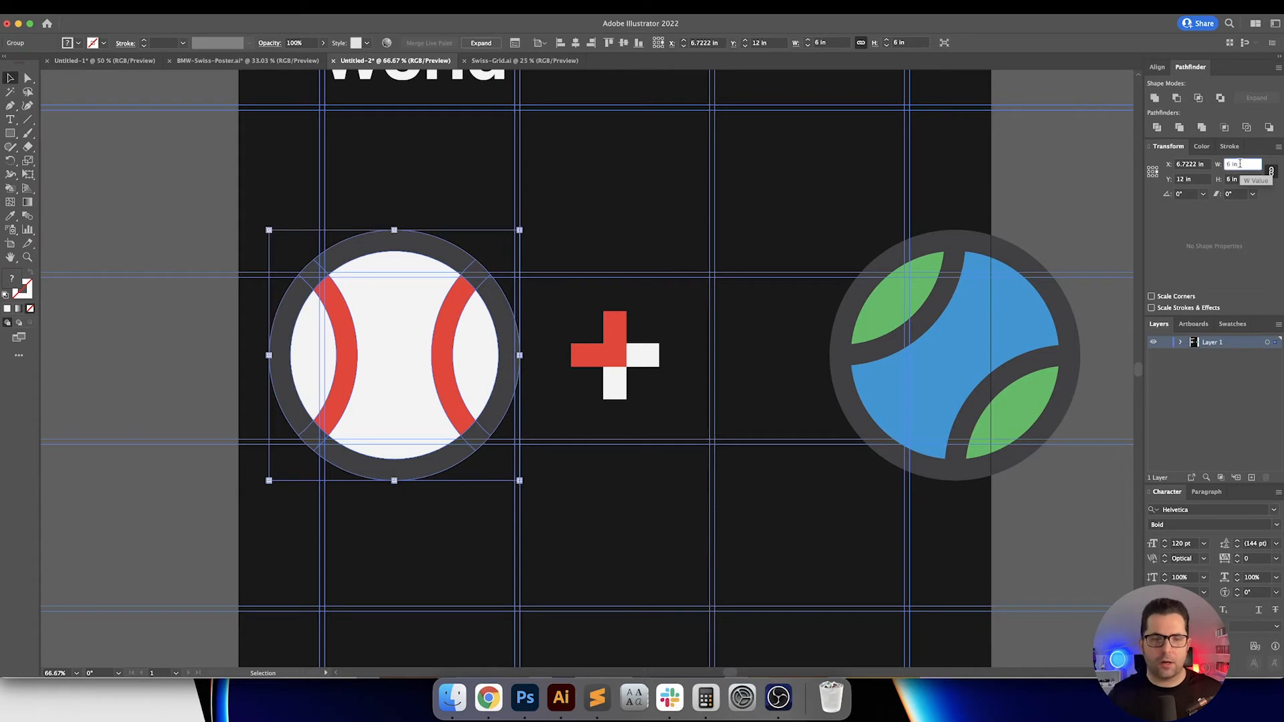
key(Down)
key(Down)
key(Down)
key(Down)
key(Down)
key(Down)
key(Down)
key(Down)
key(Down)
key(Down)
key(Down)
key(Down)
key(Down)
key(Down)
key(Down)
key(Down)
key(Down)
key(Down)
key(Down)
key(Down)
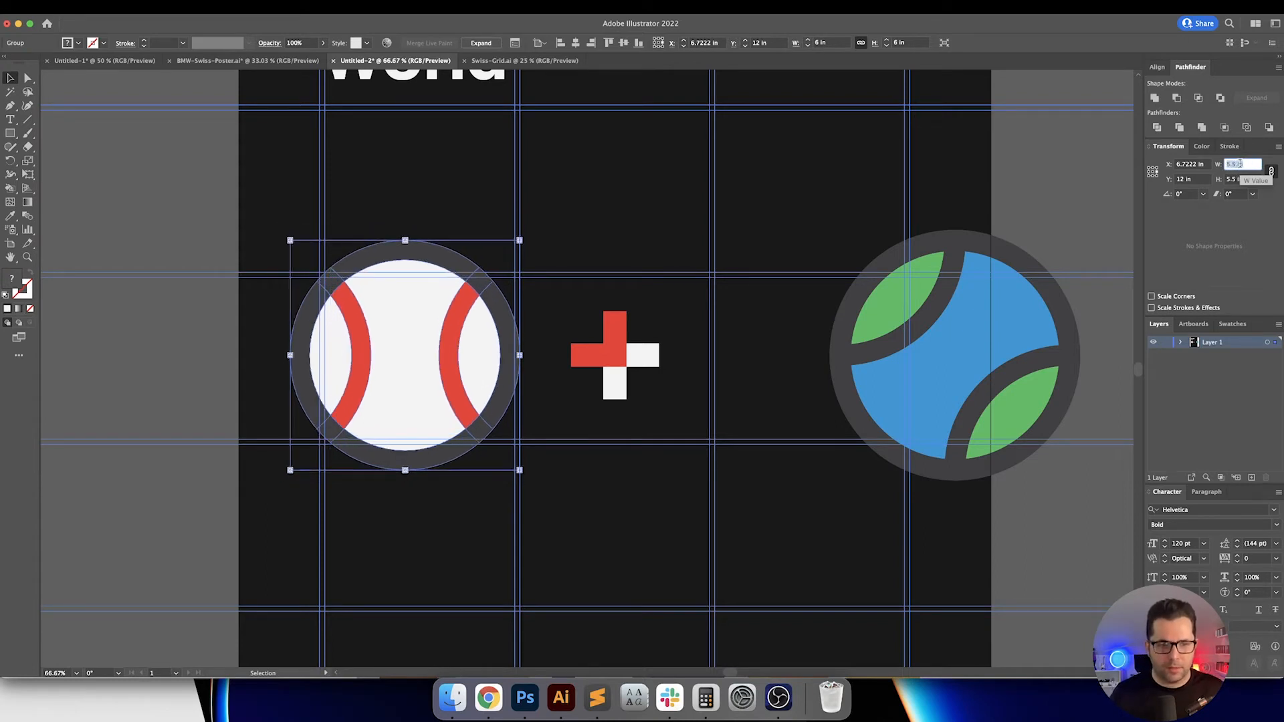
key(Up)
key(Down)
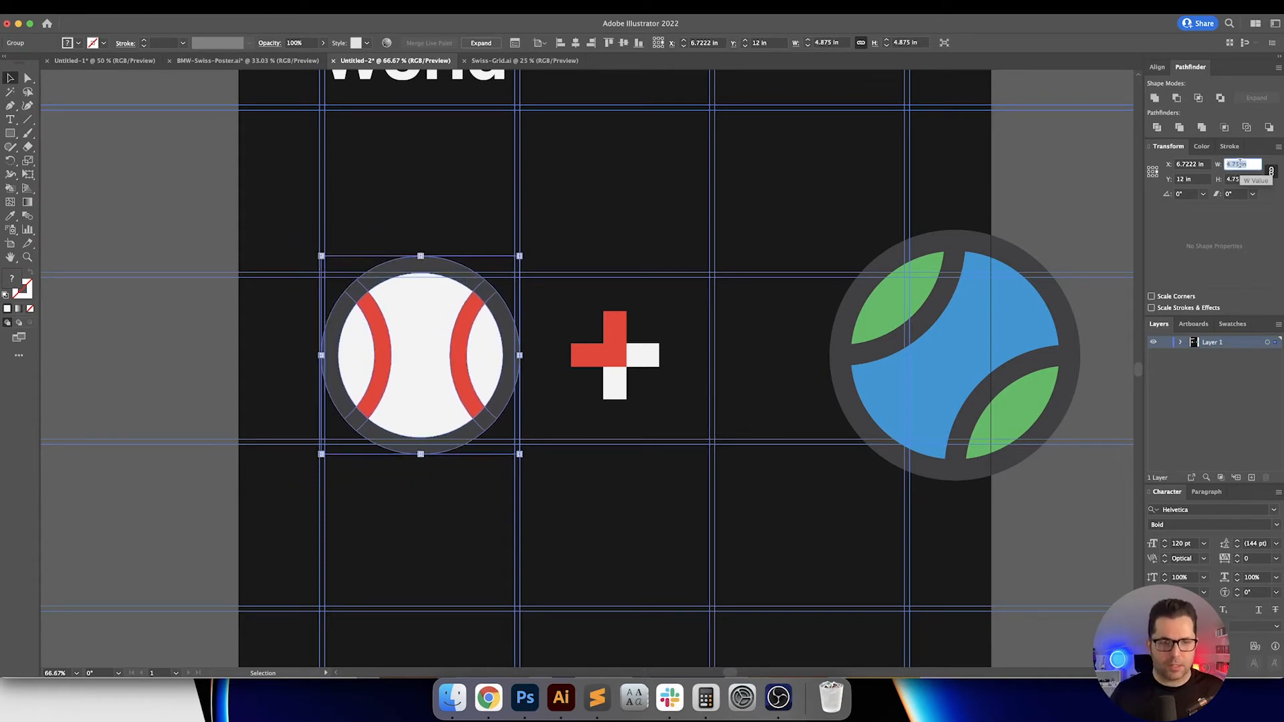
Step: Enlarge the baseball group proportionally so its left edge snaps to the column's outer guide, giving a 4.7917 in width
scroll(295, 289, up, 5)
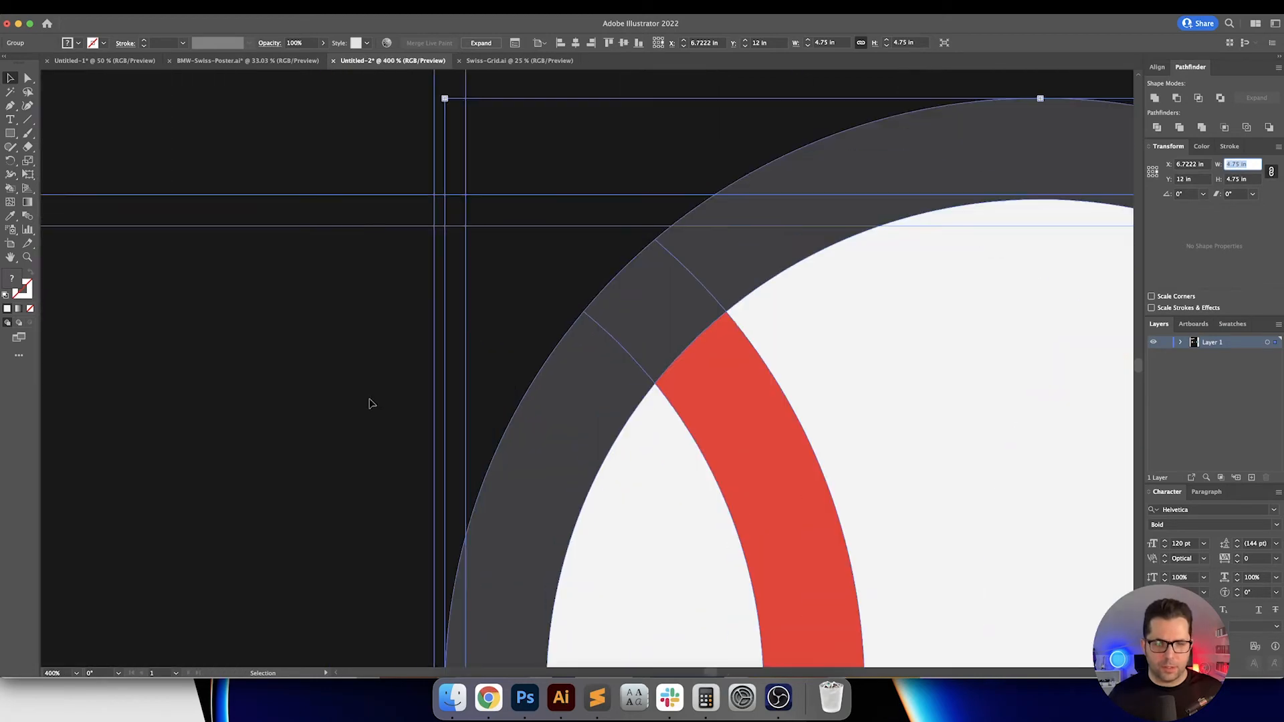
drag(448, 435, 386, 202)
key(super+shift+z)
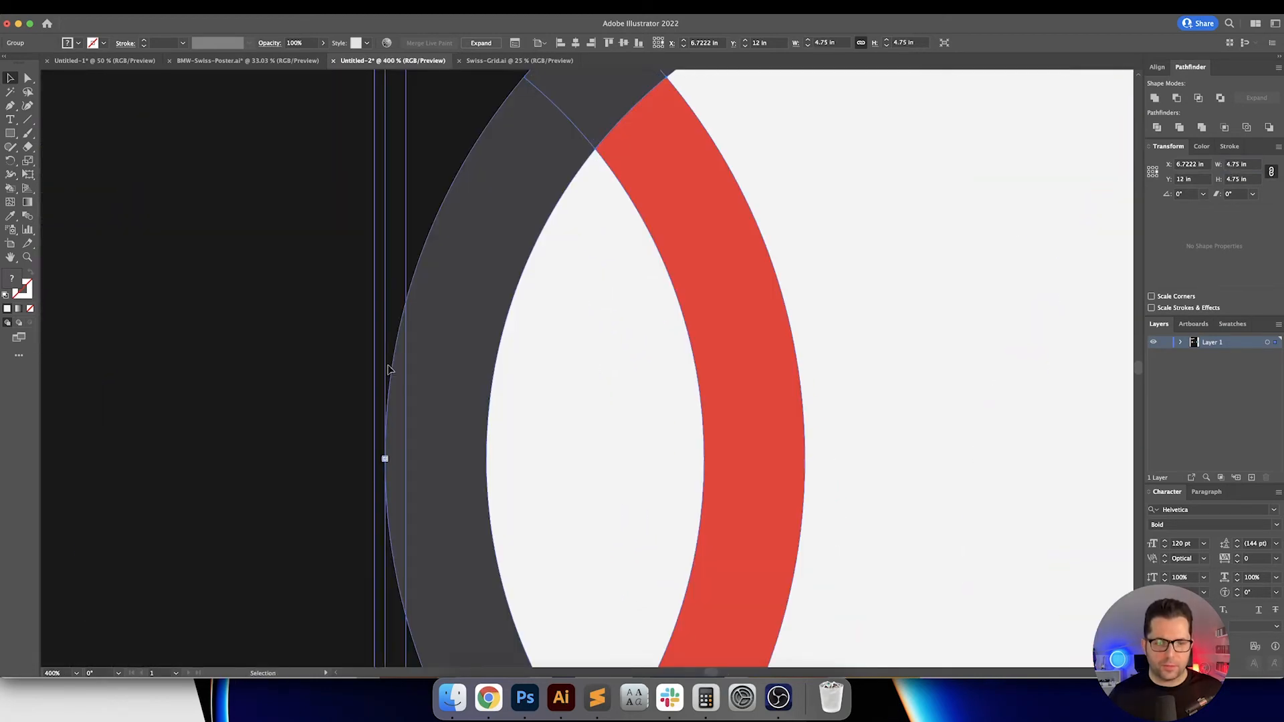
drag(386, 456, 375, 459)
scroll(328, 369, down, 4)
key(super+z)
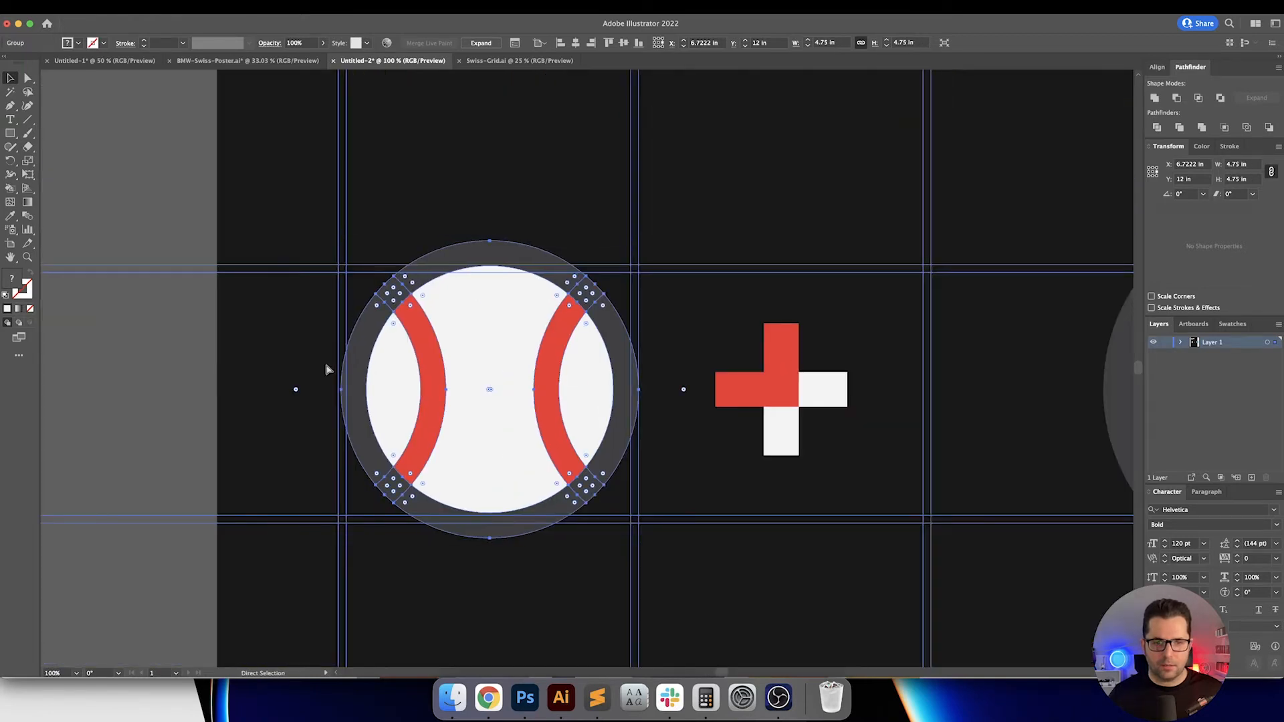
key(super+shift+z)
scroll(295, 390, right, 5)
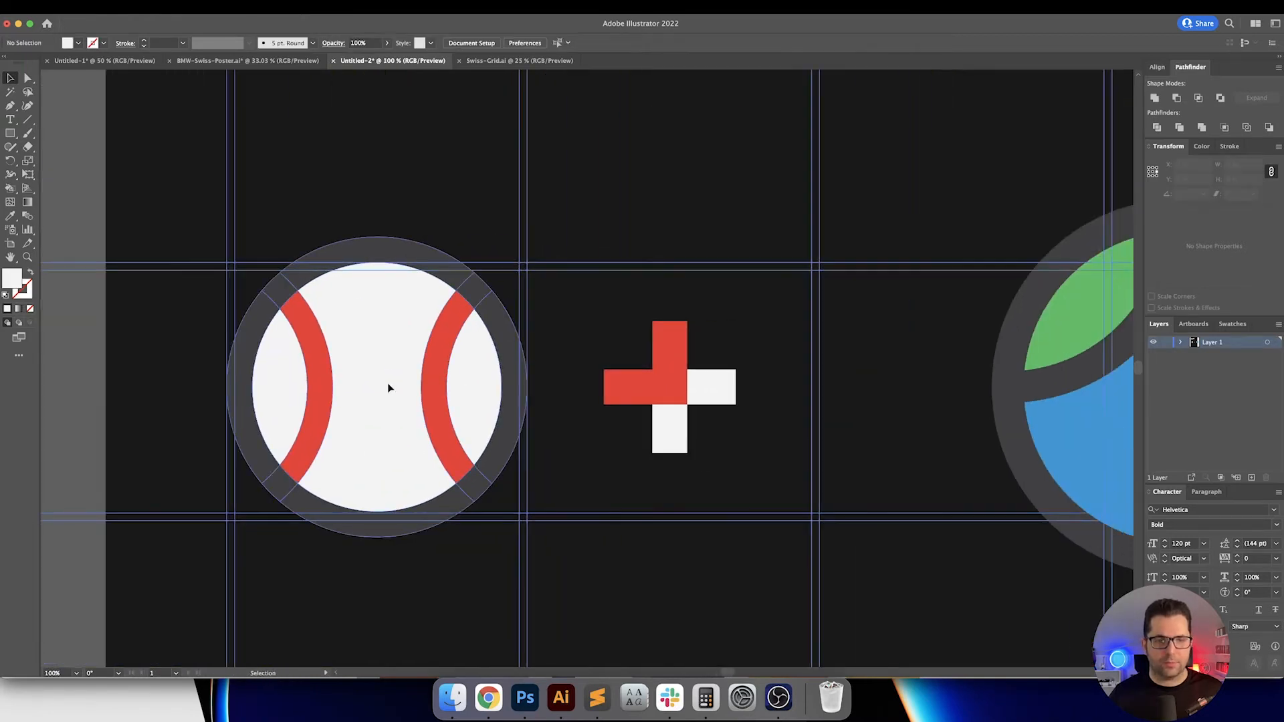
click(667, 279)
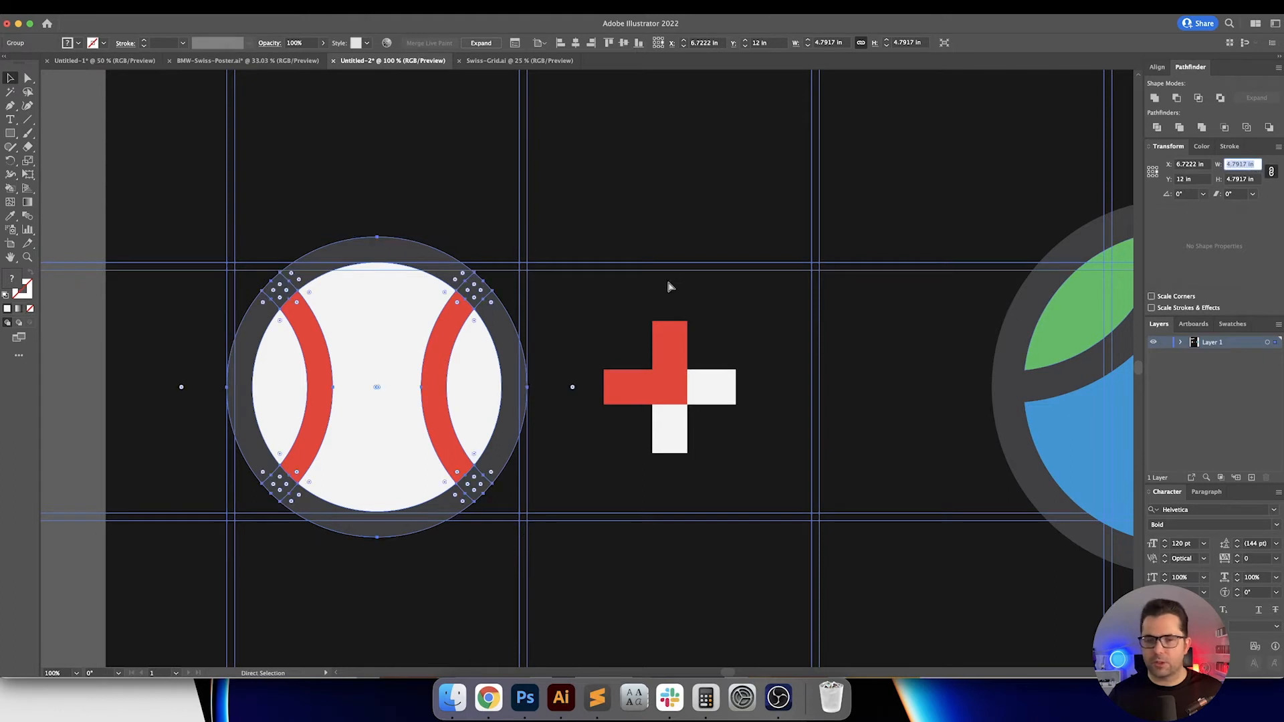
Step: Scale the globe group proportionally to a 4.7917 in width from its left-centre reference point at X 11.3889 in
scroll(702, 315, right, 5)
click(860, 390)
drag(800, 392, 644, 398)
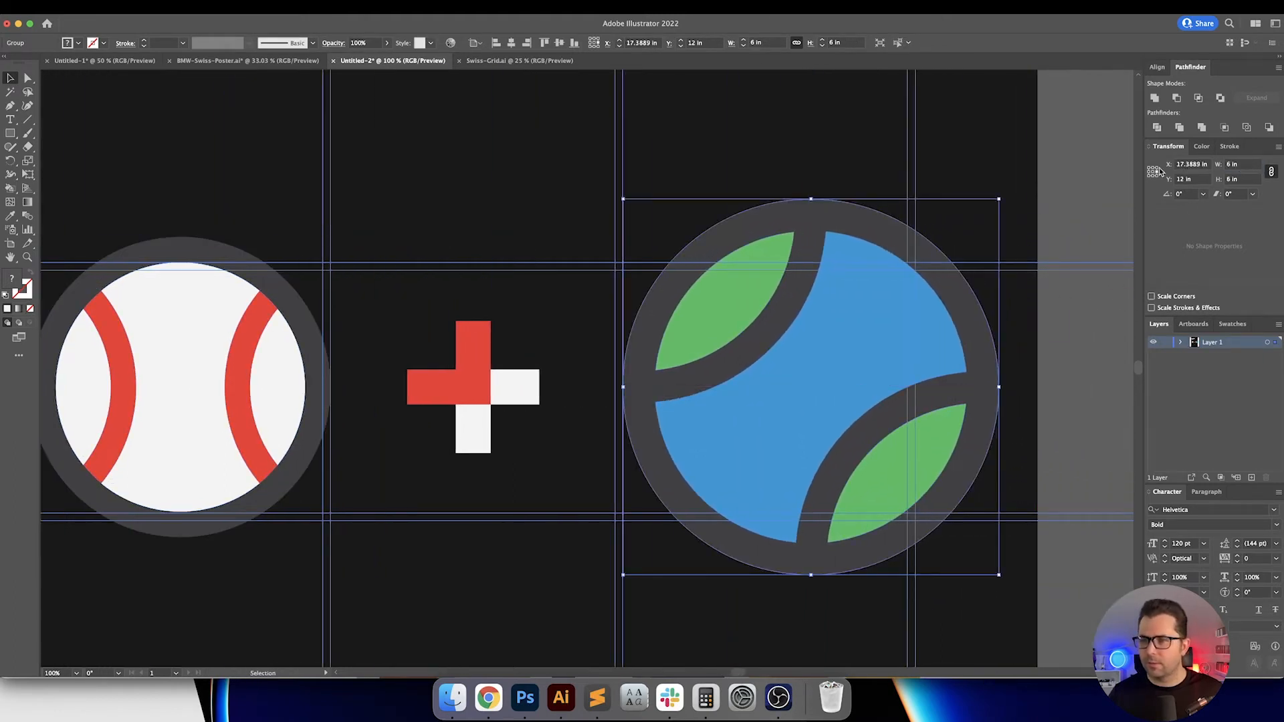
double_click(1240, 164)
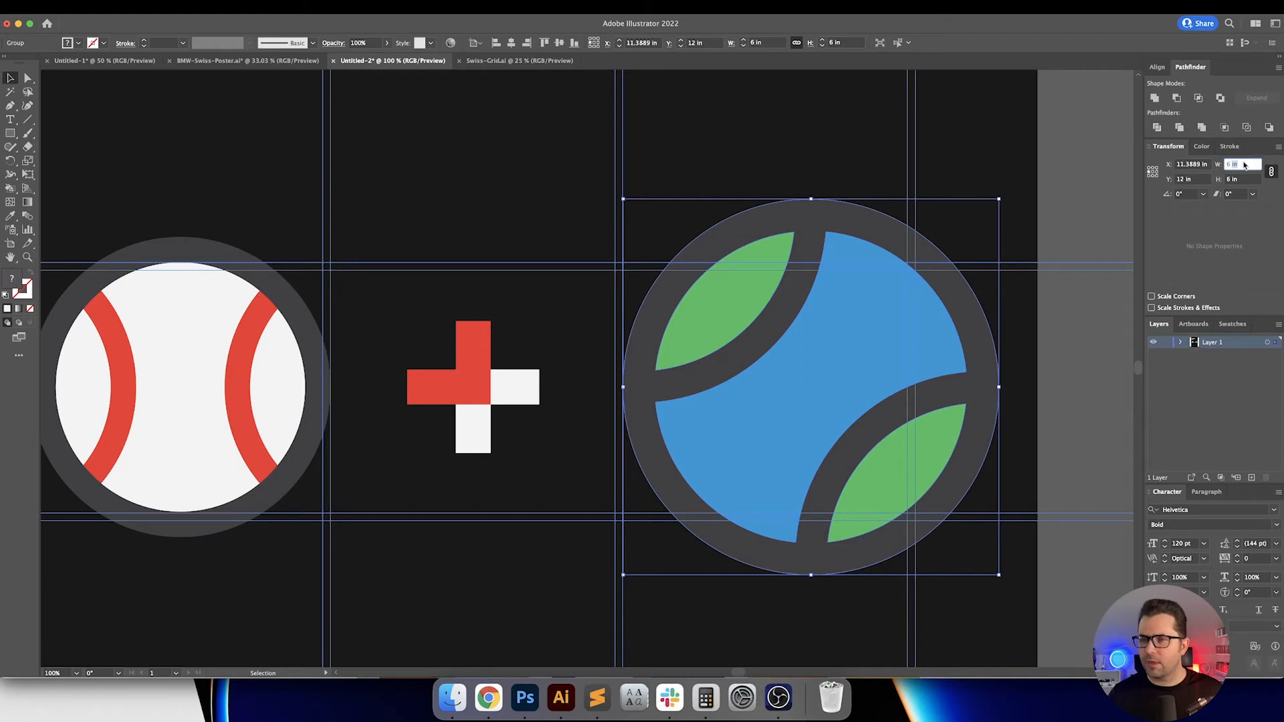
text(4.7917)
key(Return)
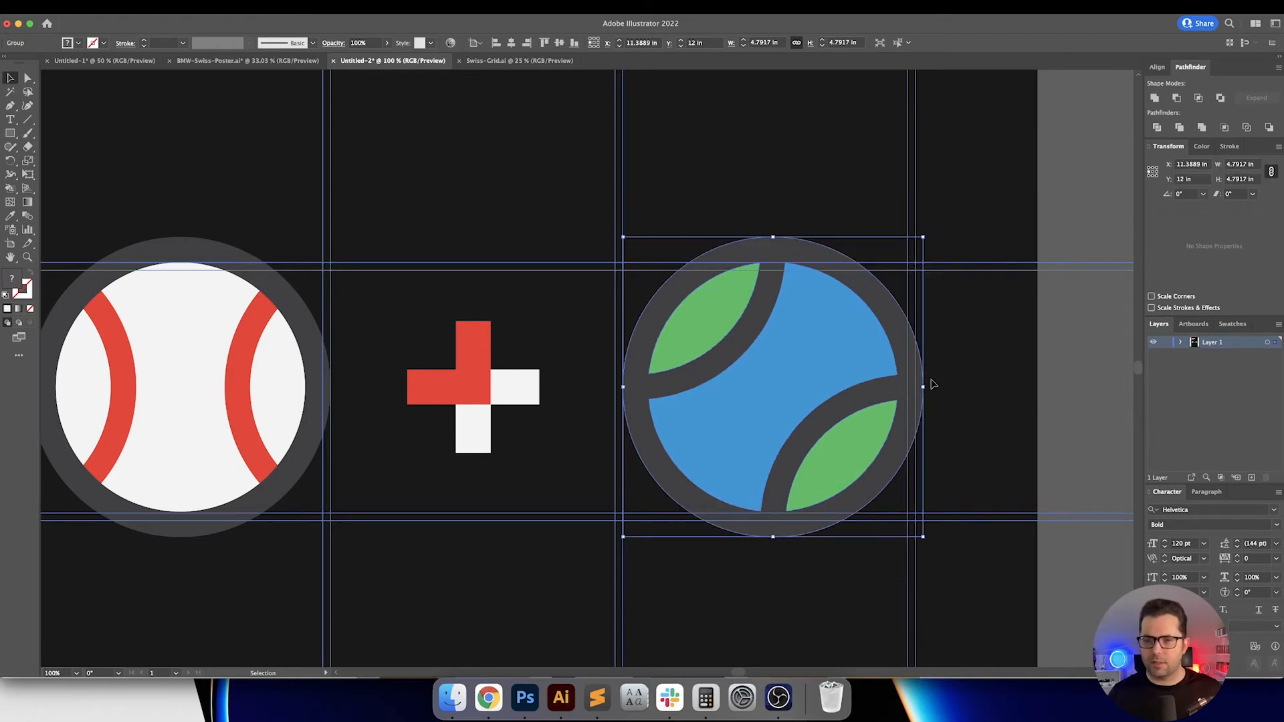
Step: Examine how the baseball, plus sign, globe and title line up with the grid guides across the poster
drag(944, 384, 1051, 390)
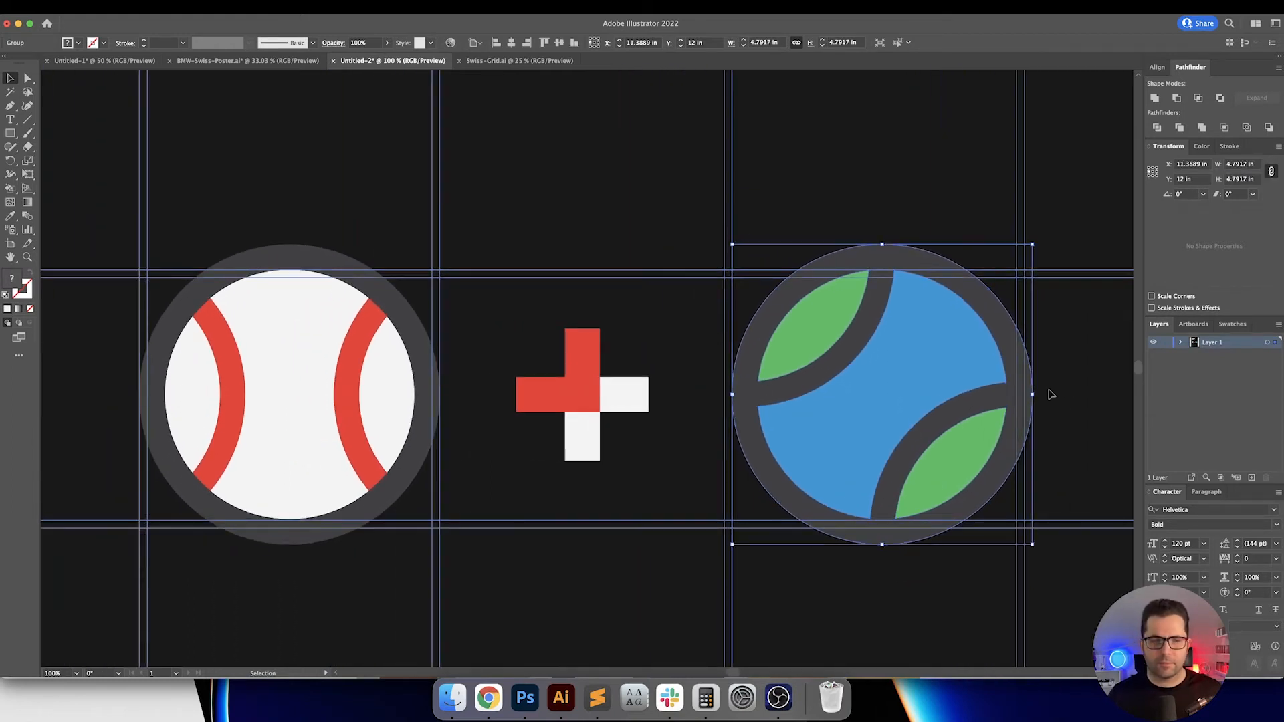
drag(726, 354, 763, 401)
drag(1115, 424, 1066, 407)
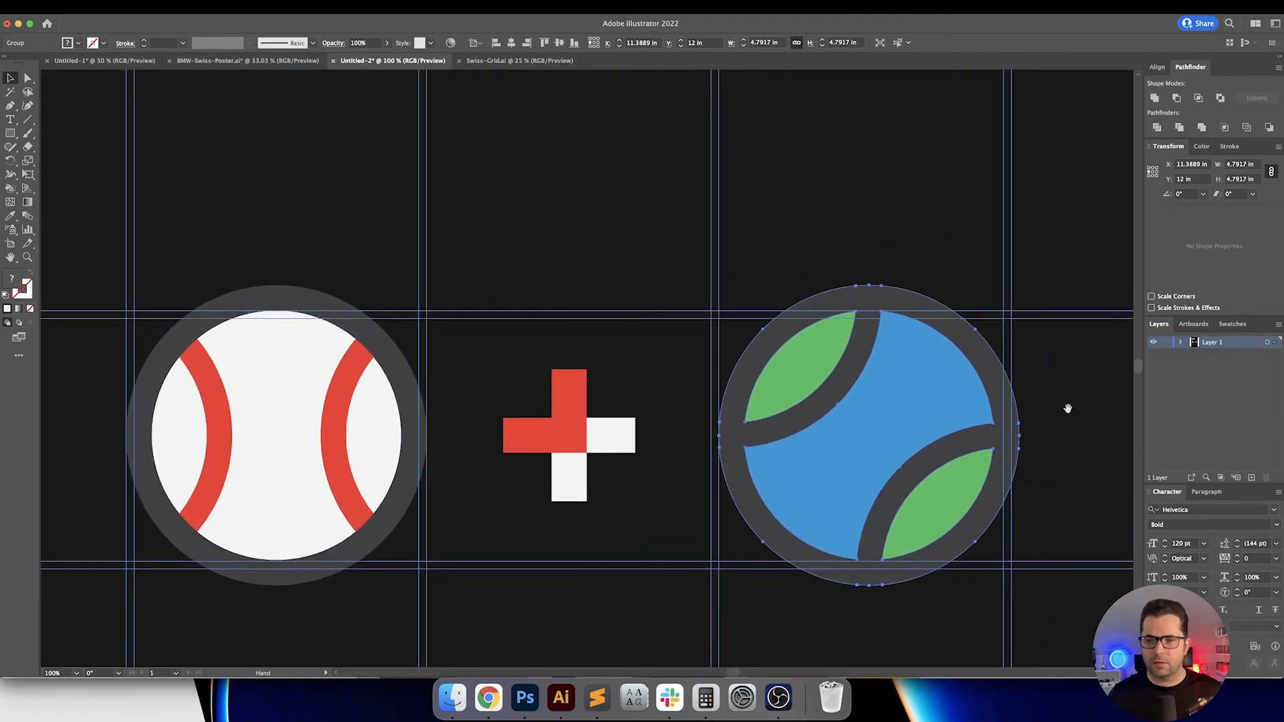
scroll(630, 241, down, 3)
scroll(482, 274, up, 2)
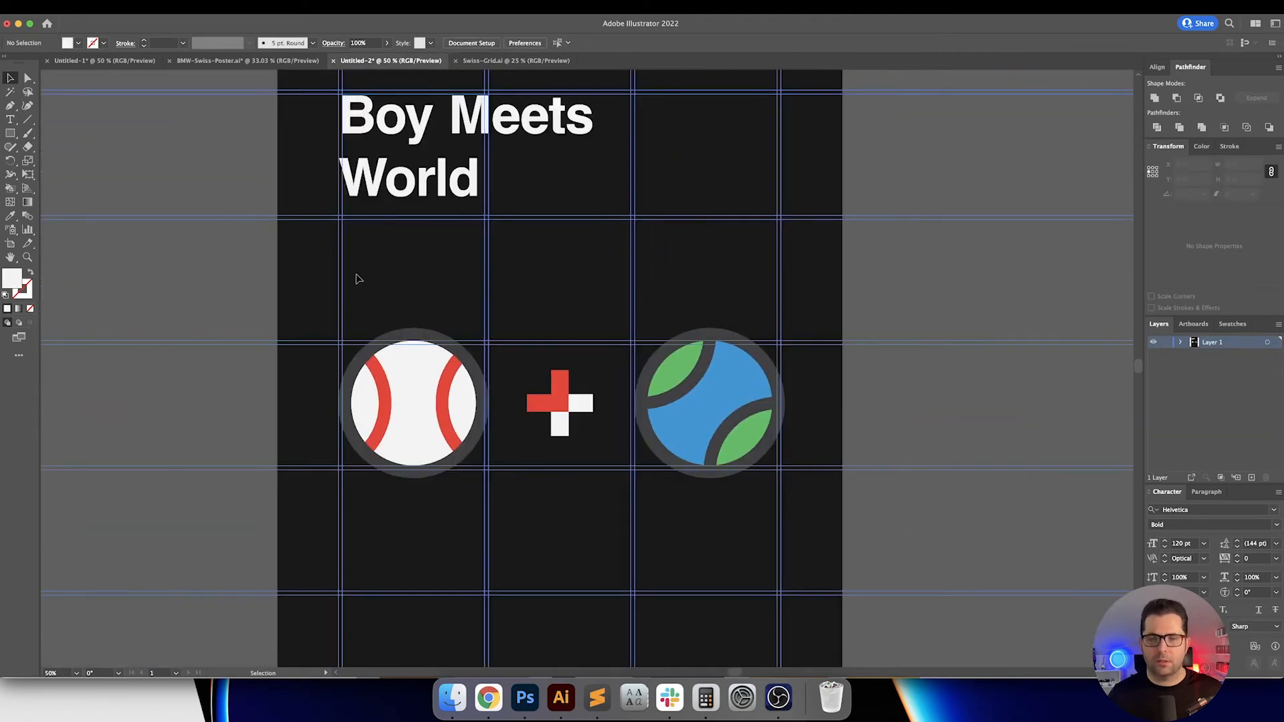
drag(277, 266, 861, 283)
scroll(168, 91, up, 5)
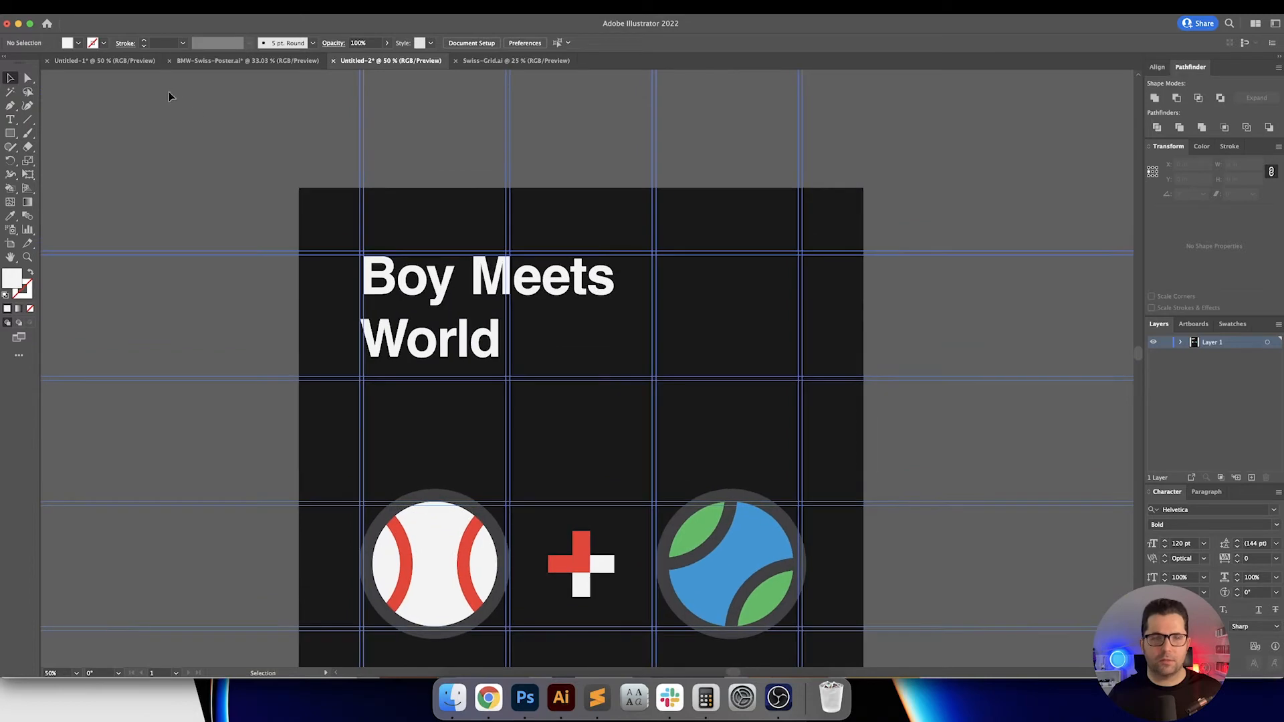
click(230, 7)
mouse_move(258, 7)
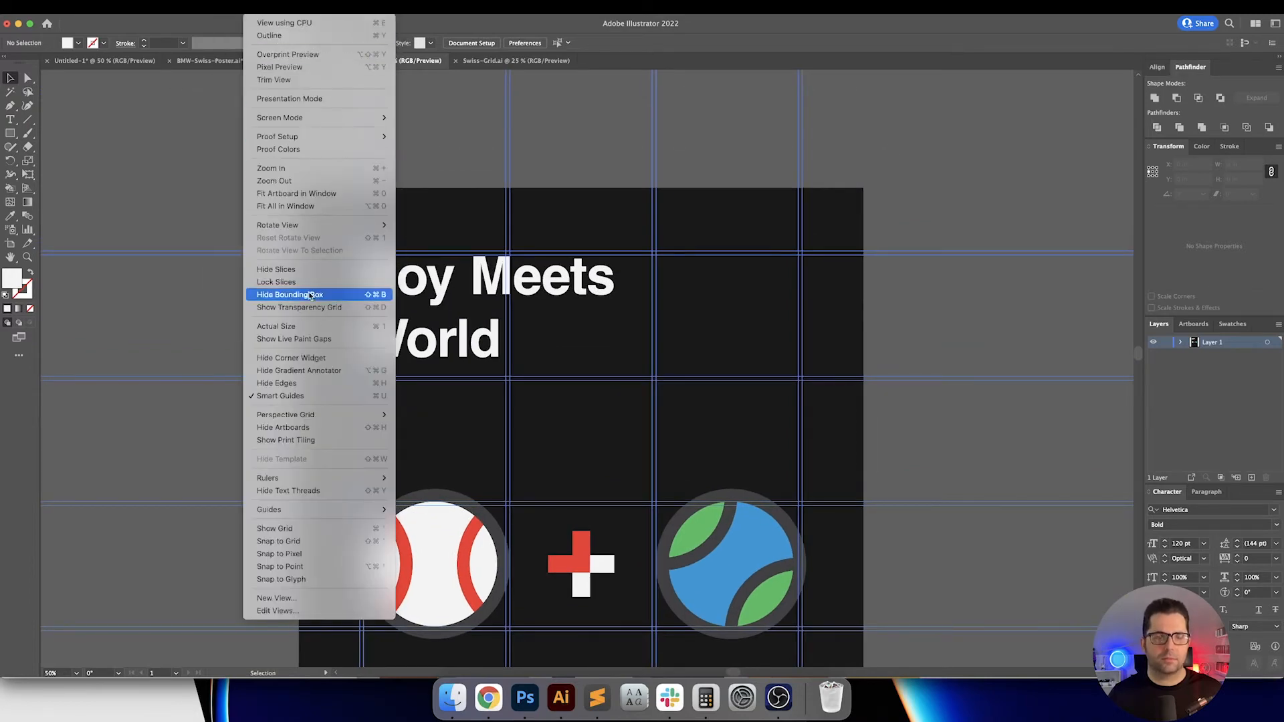
mouse_move(338, 511)
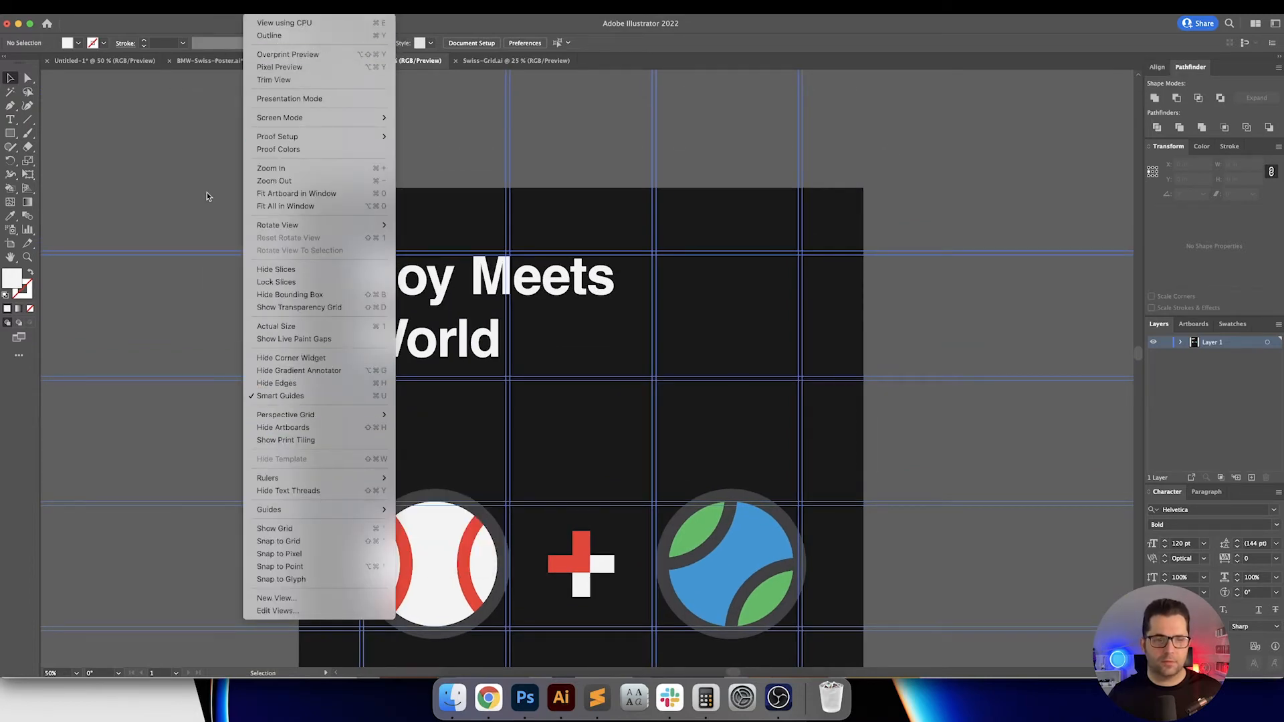
click(207, 192)
scroll(241, 143, down, 1)
scroll(241, 143, down, 1)
scroll(315, 388, down, 5)
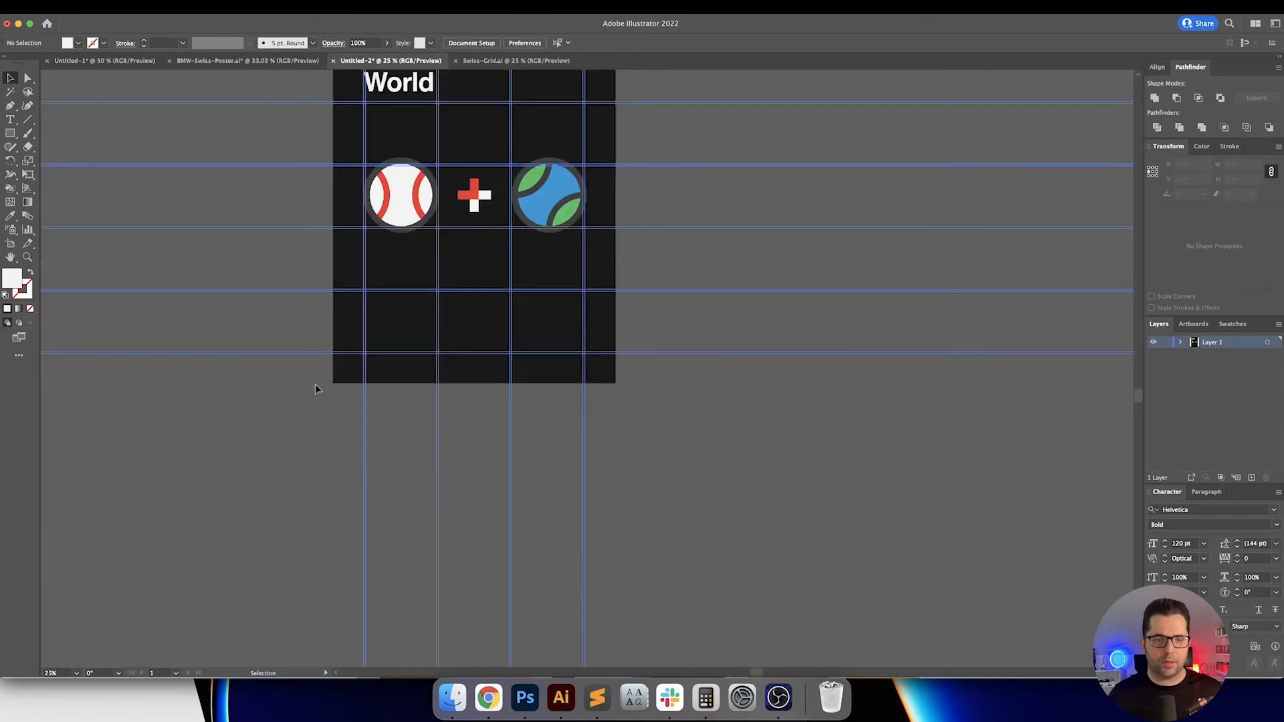
scroll(837, 401, up, 5)
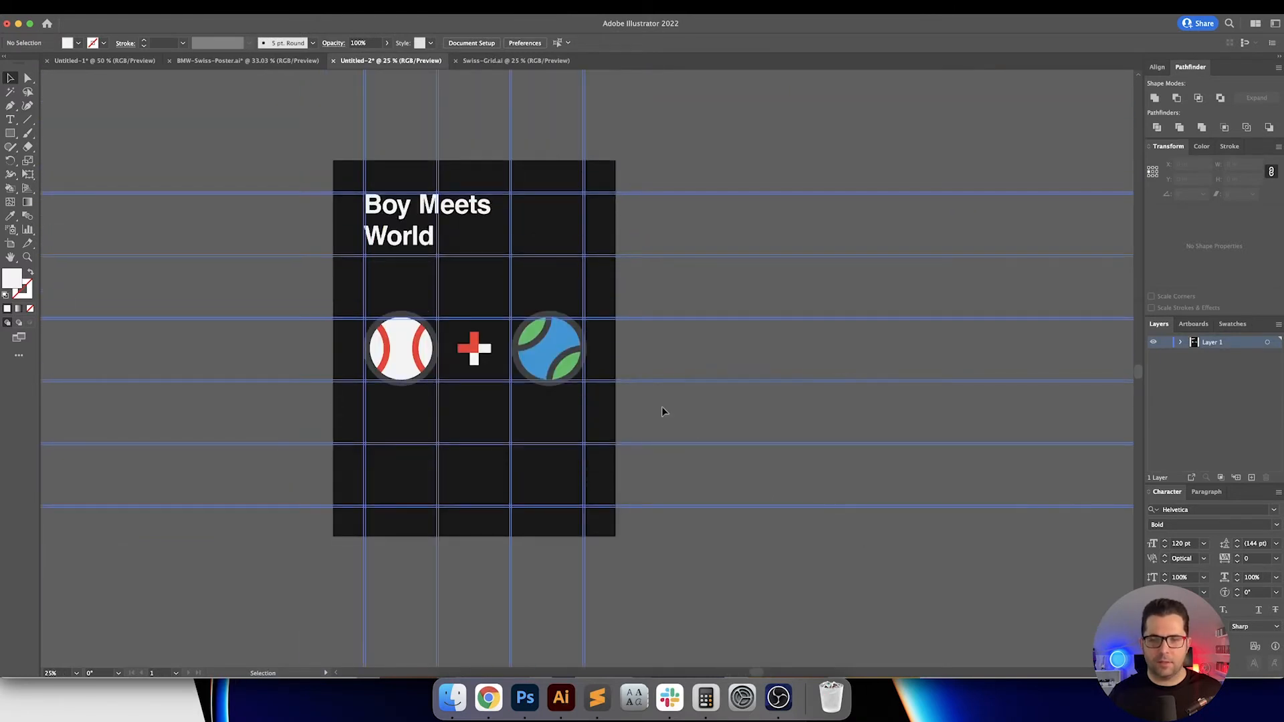
scroll(493, 183, up, 2)
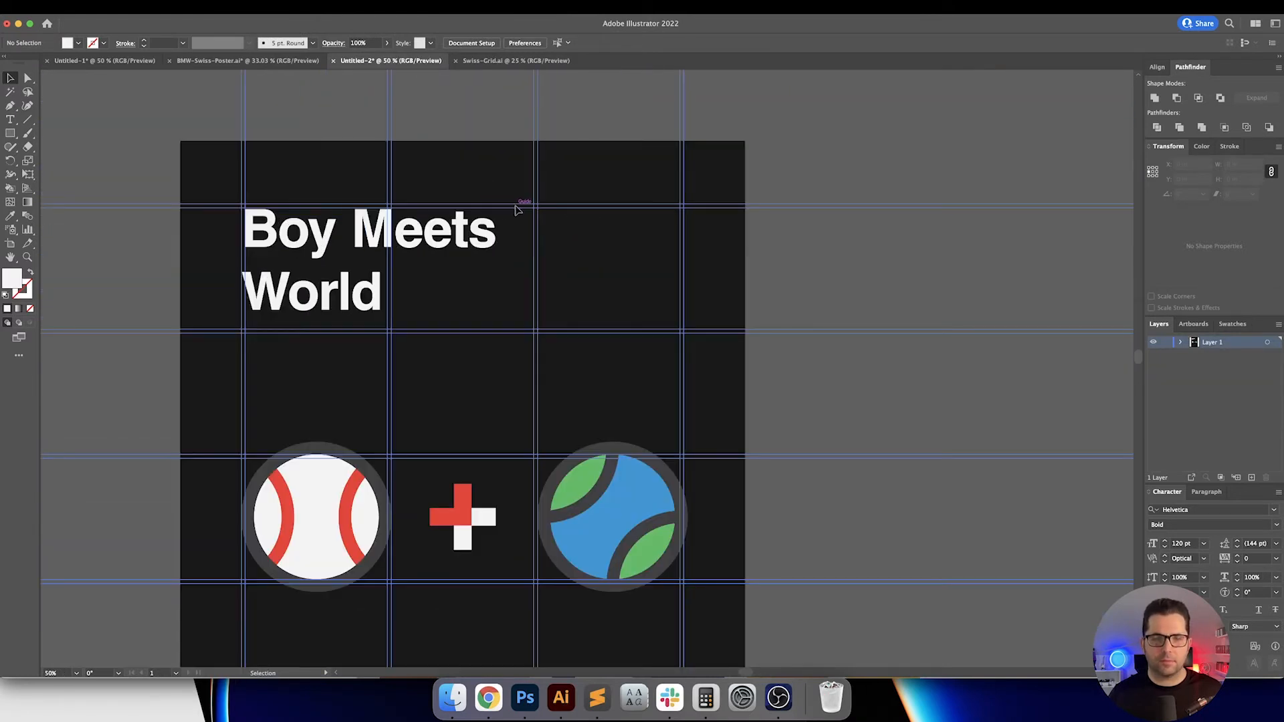
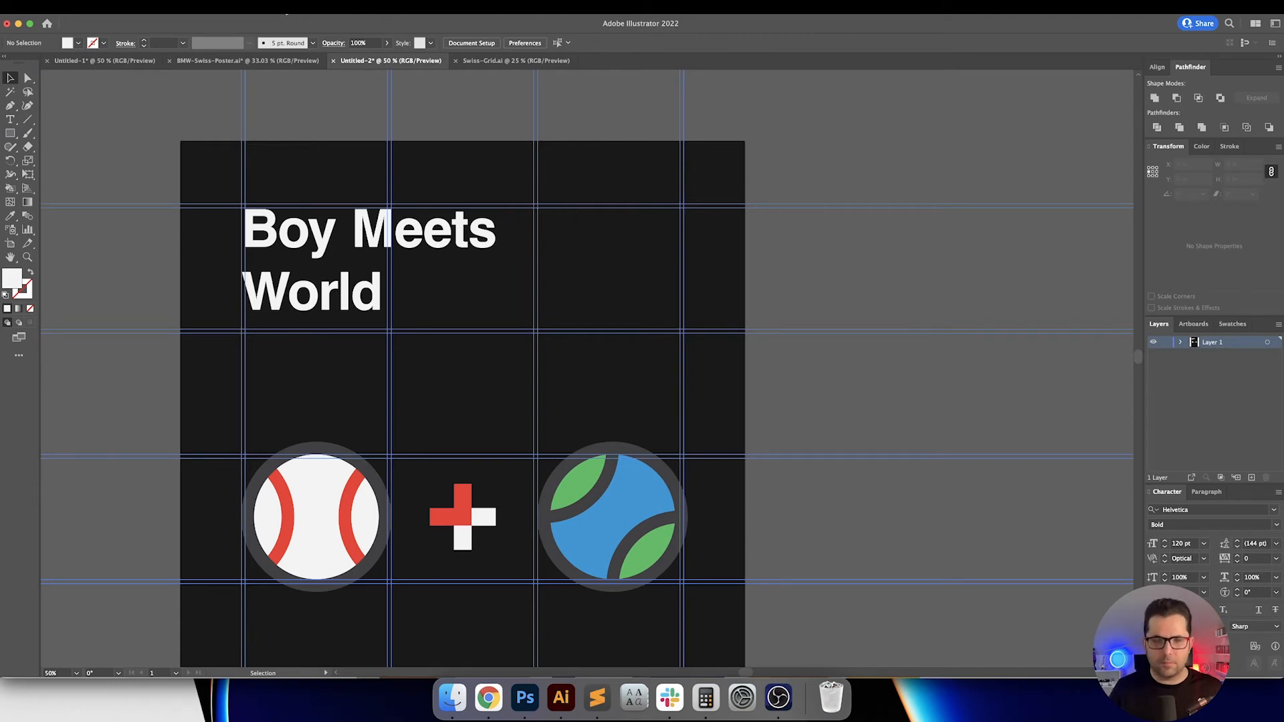
Step: Hide the guides and show them again to compare the poster without and with its grid
click(257, 7)
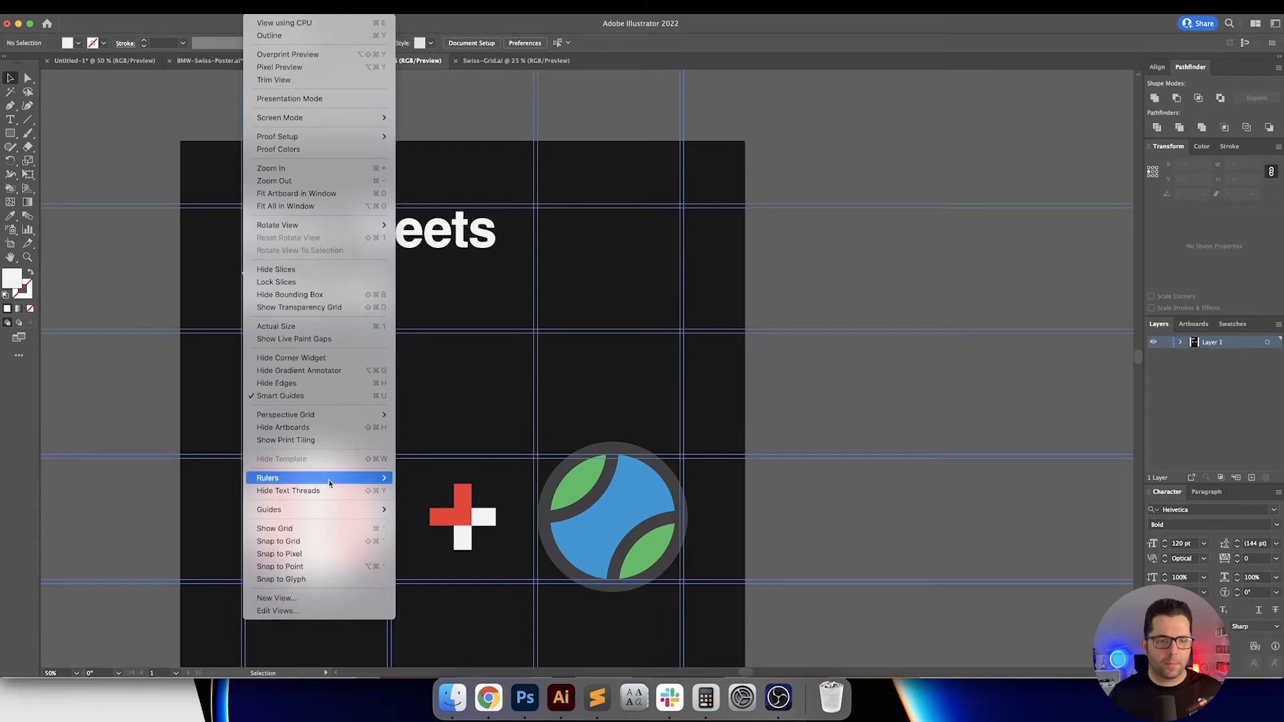
mouse_move(375, 511)
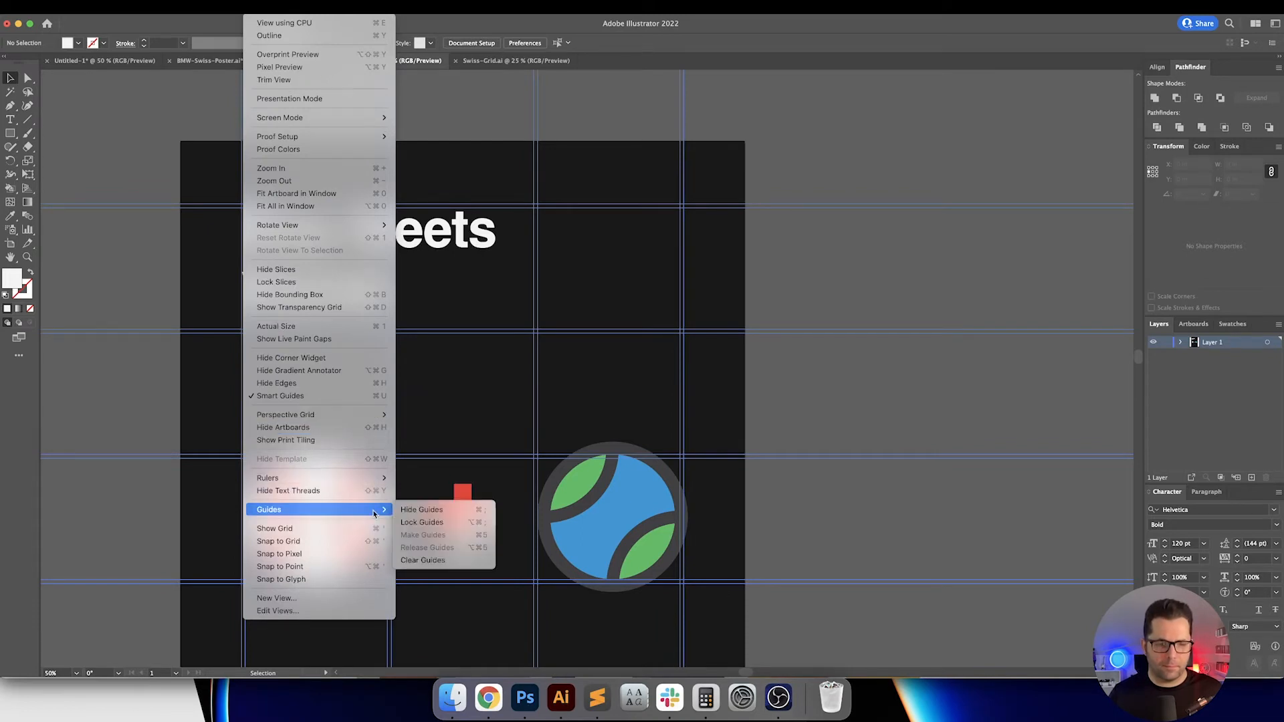
click(713, 535)
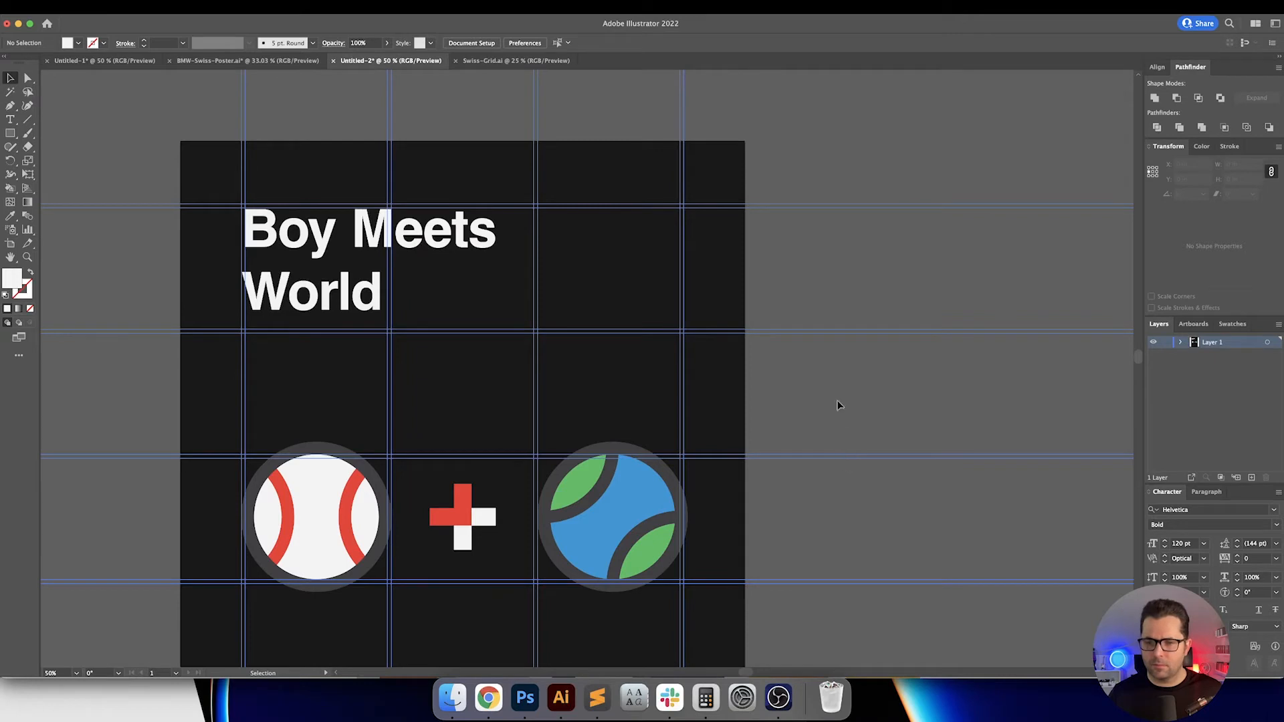
key(super+semicolon)
key(super+semicolon)
scroll(868, 405, up, 1)
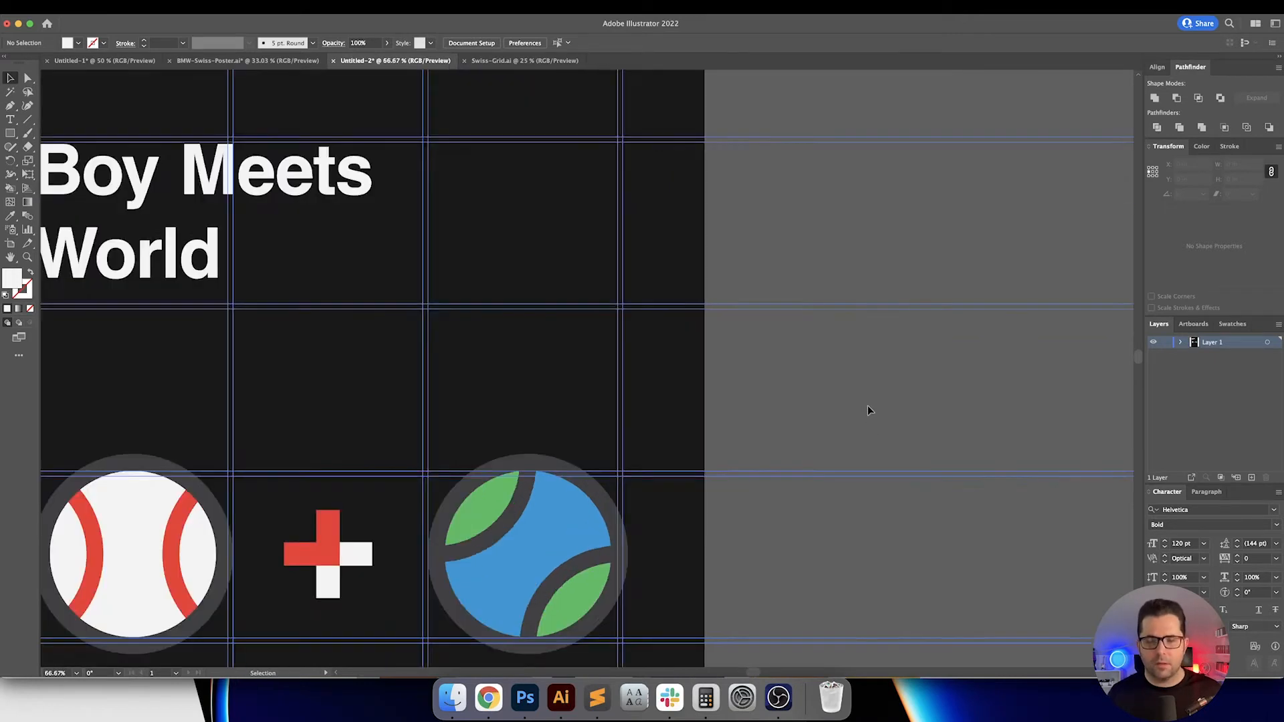
scroll(868, 406, down, 2)
scroll(868, 409, down, 2)
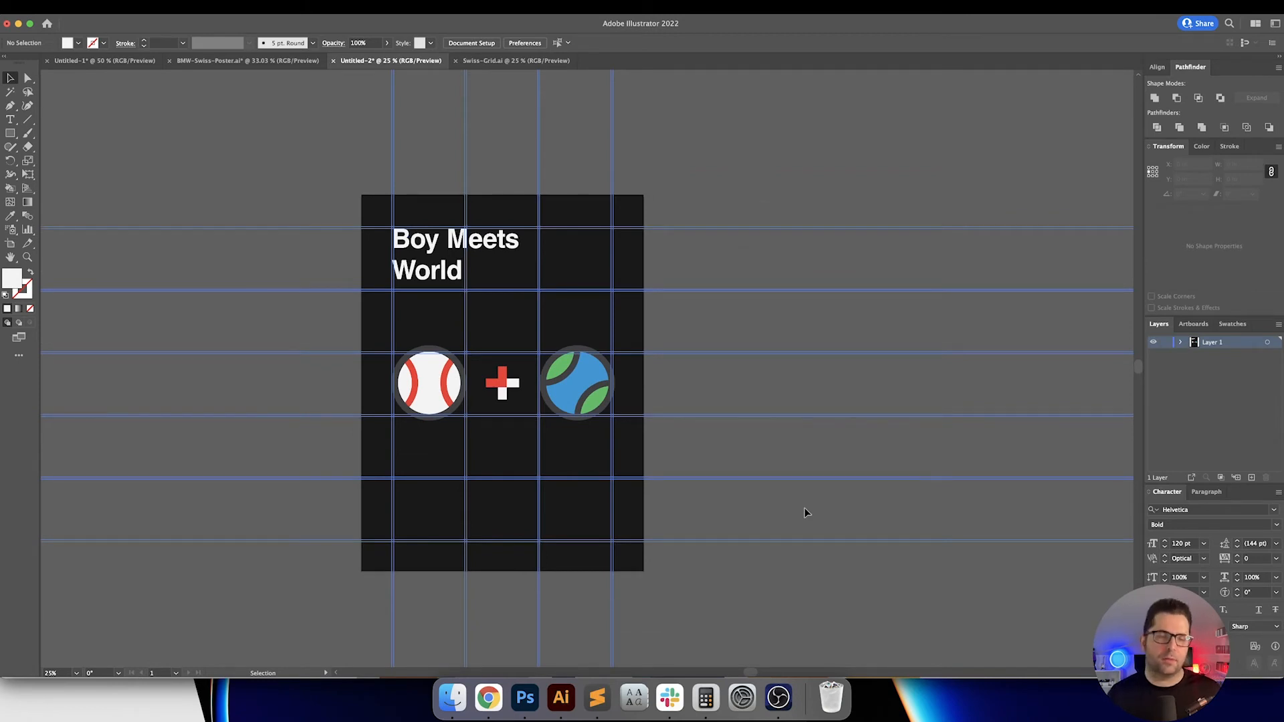
Step: Lock the document's guides and unlock them again
click(259, 6)
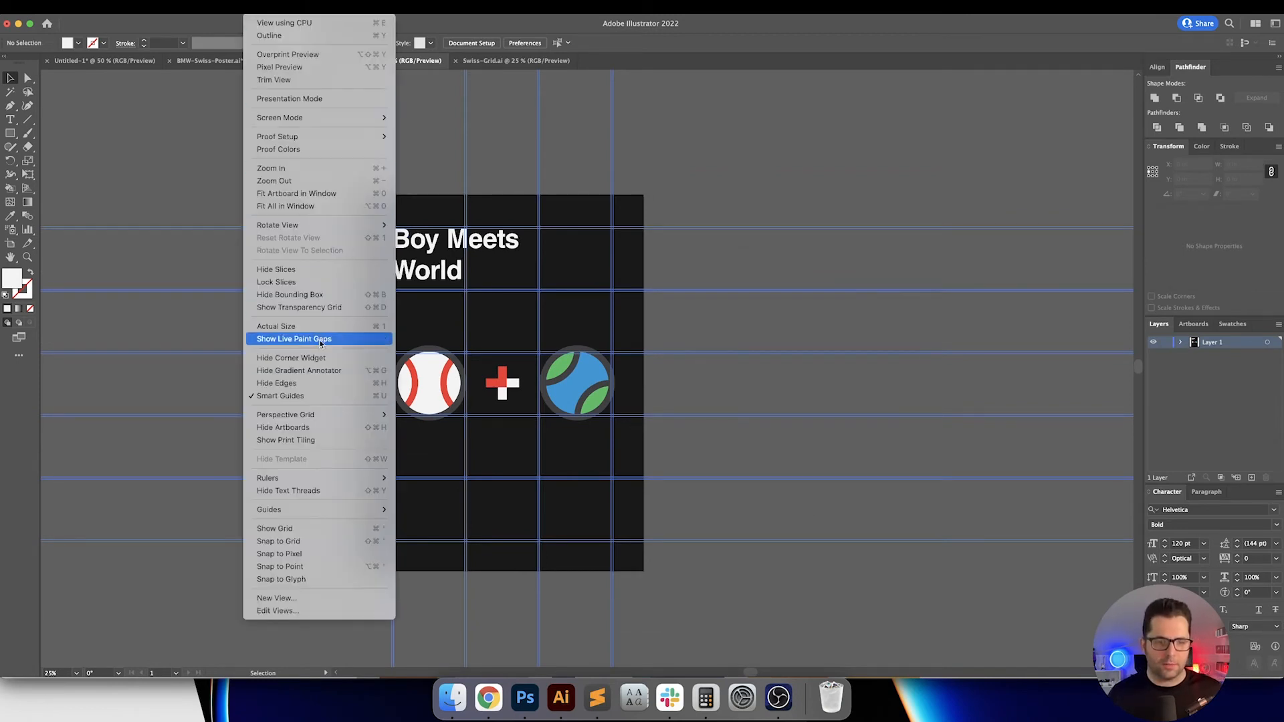
mouse_move(331, 510)
click(423, 523)
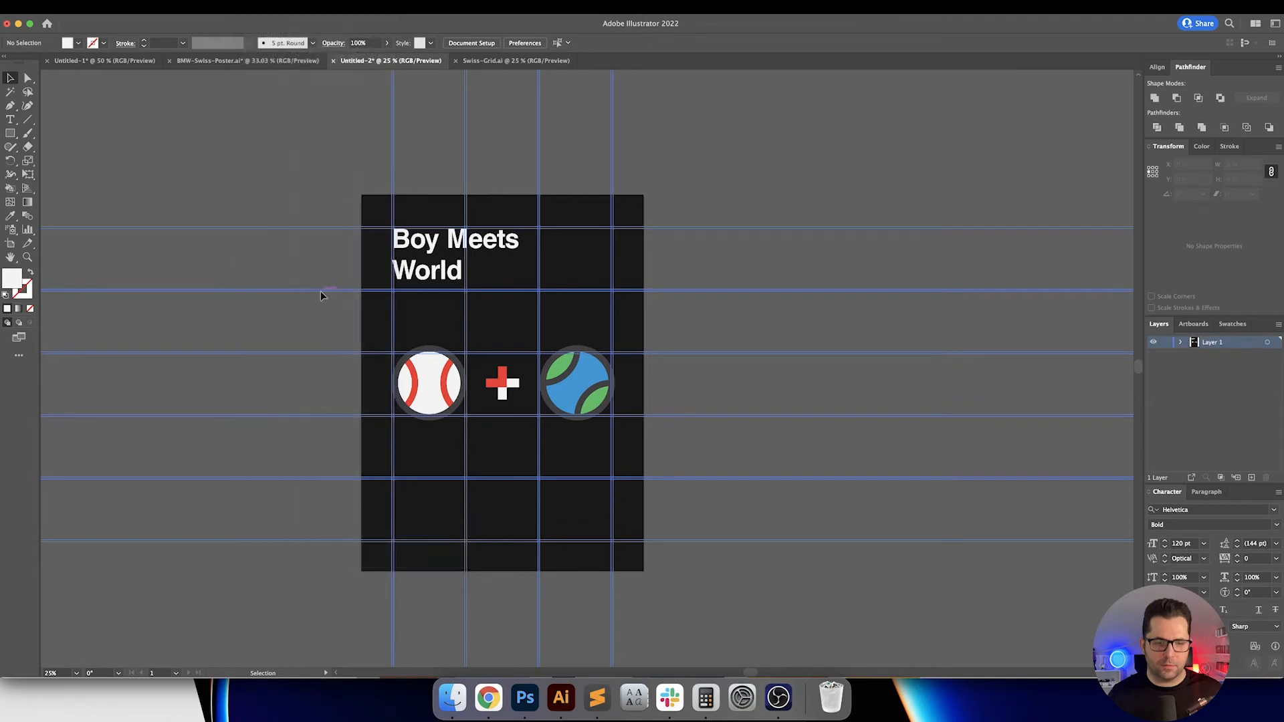
click(259, 7)
mouse_move(321, 510)
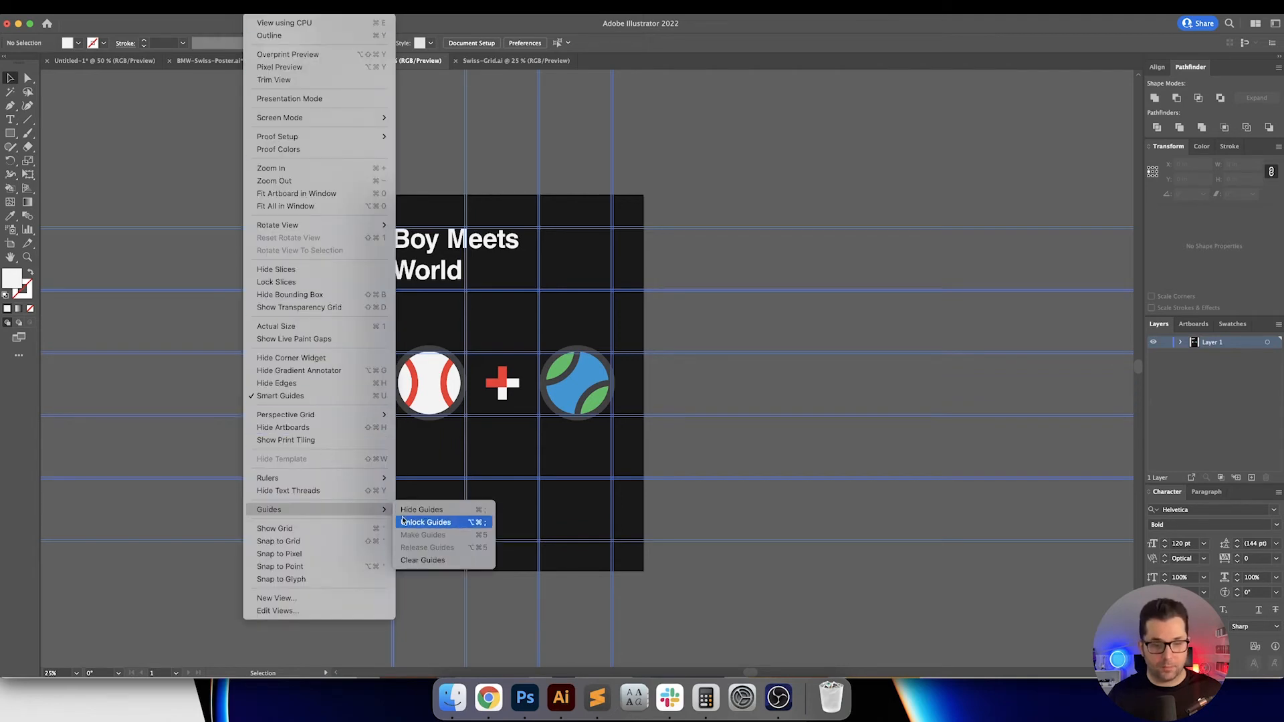
click(427, 522)
scroll(923, 534, down, 2)
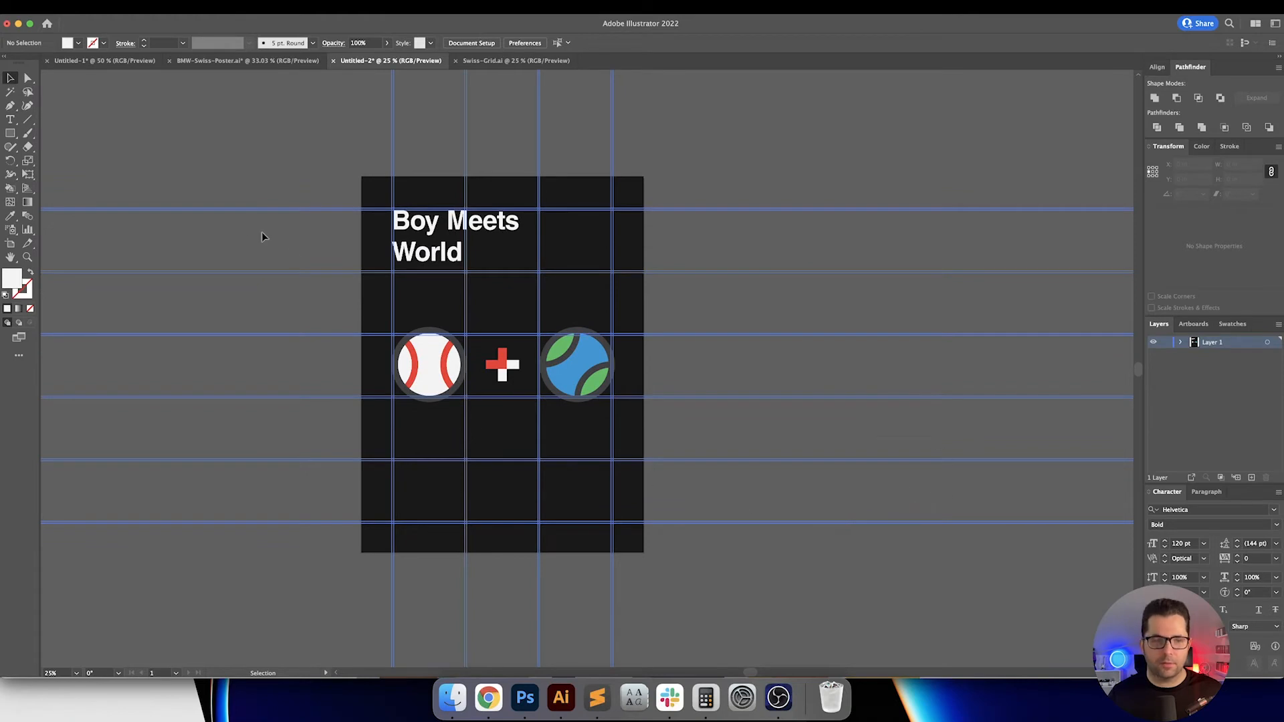
Step: Expand Layer 1, unlock the guide group and nudge it up to about Y 12.21 in
click(1179, 343)
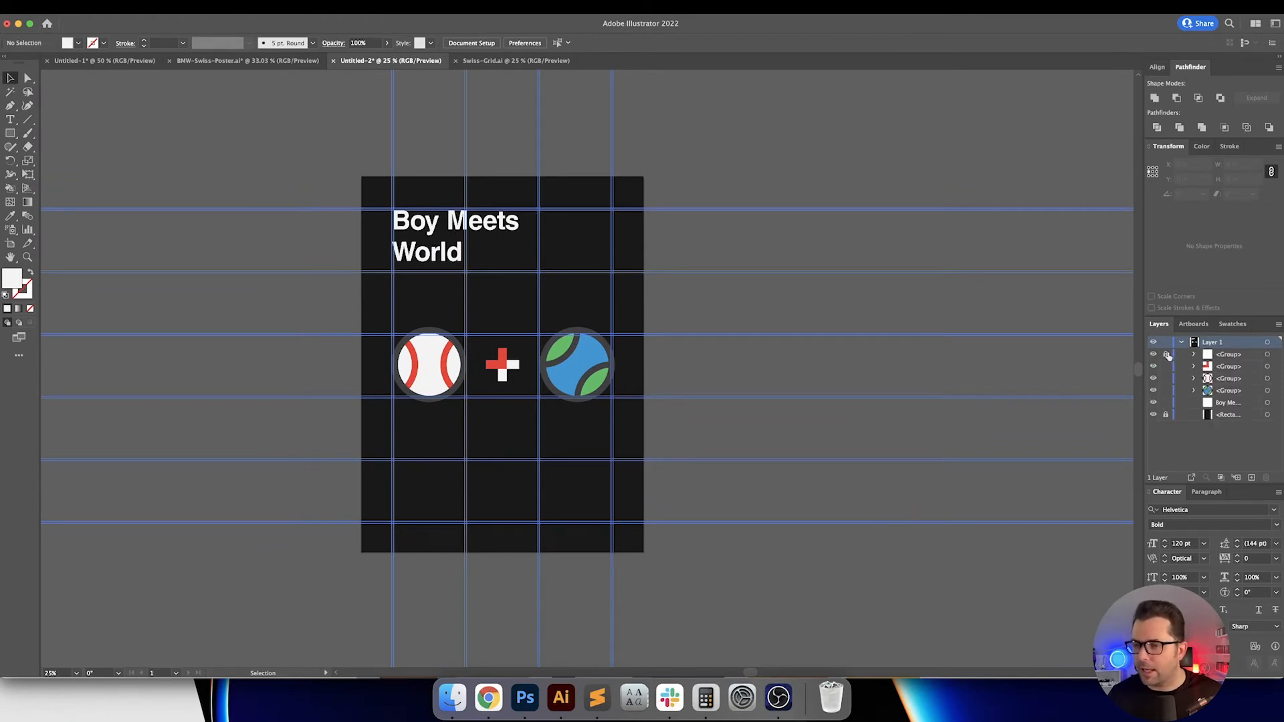
click(652, 271)
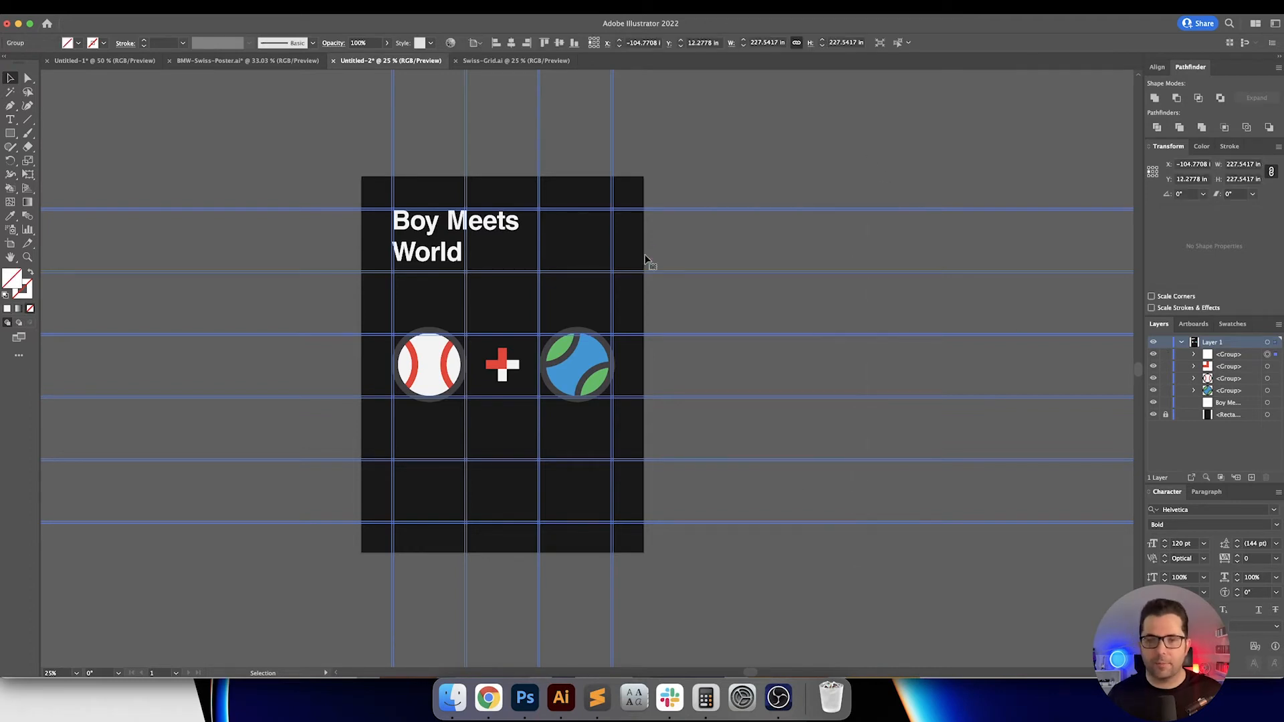
scroll(515, 194, up, 2)
drag(562, 182, 563, 184)
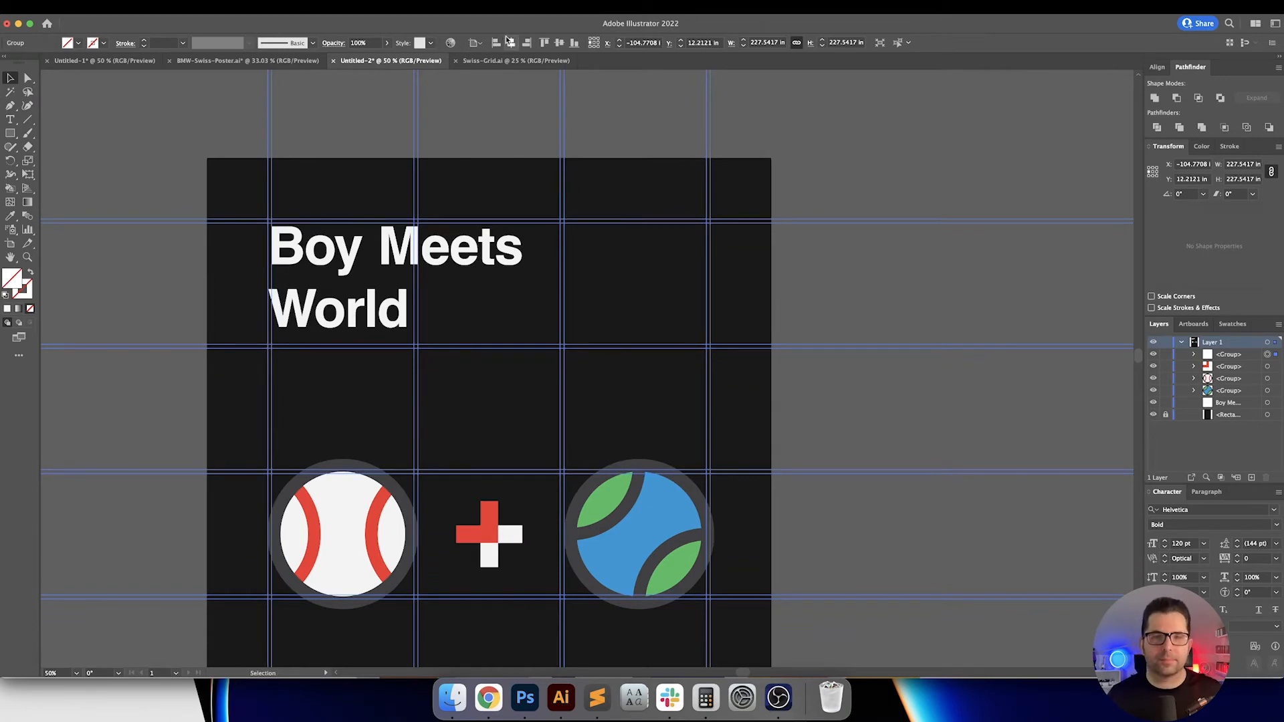
drag(805, 493, 806, 284)
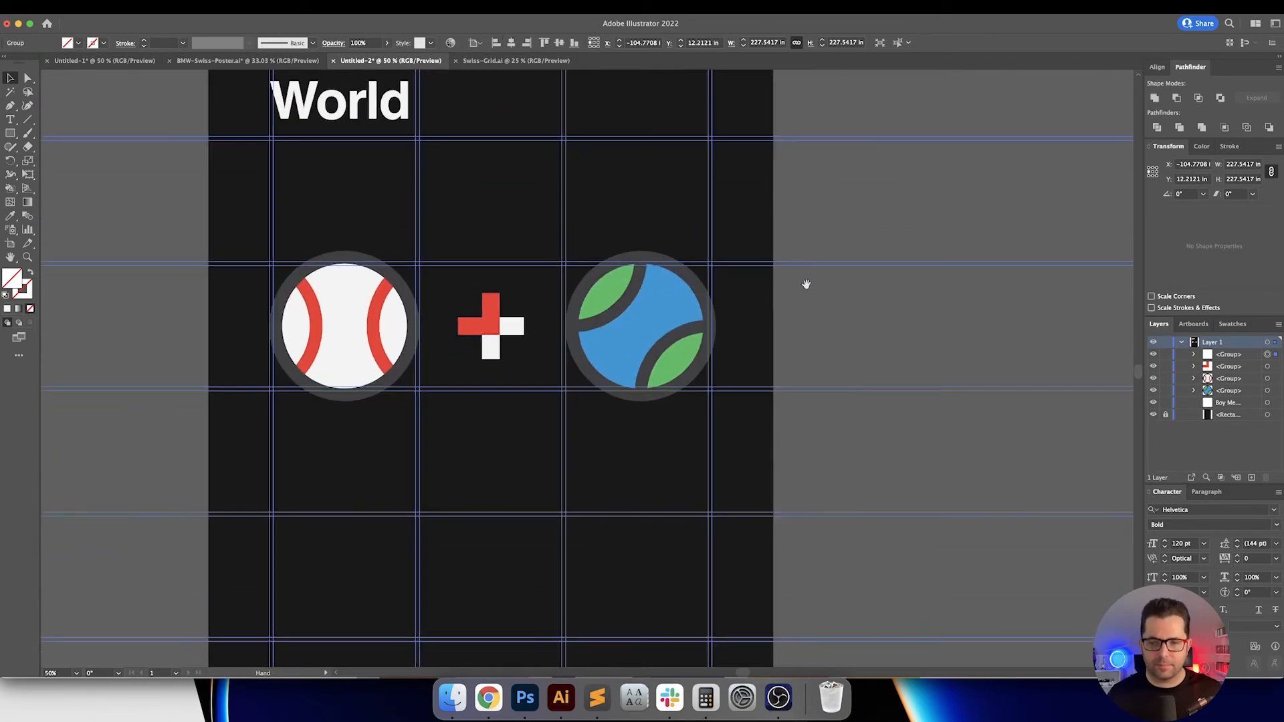
Step: Move the globe group left to about X 11.26 in so its outer edge meets the column guide
click(658, 339)
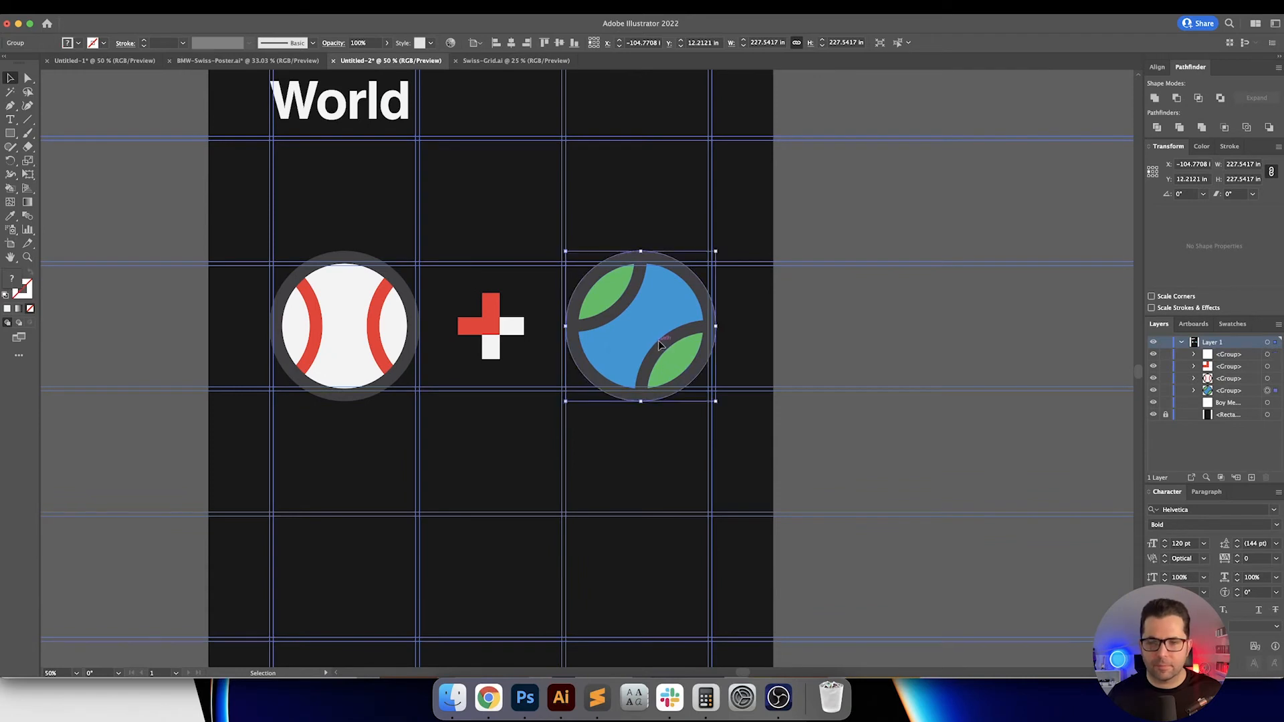
scroll(658, 340, up, 3)
drag(691, 329, 914, 337)
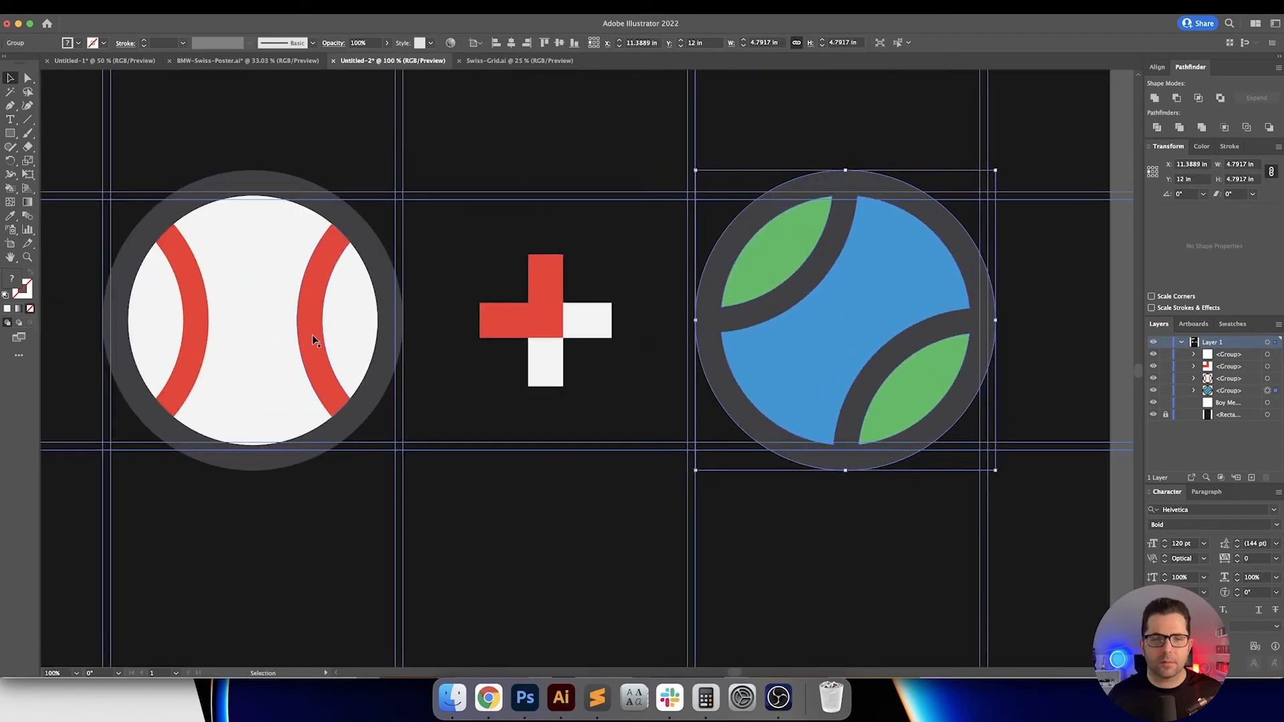
click(301, 338)
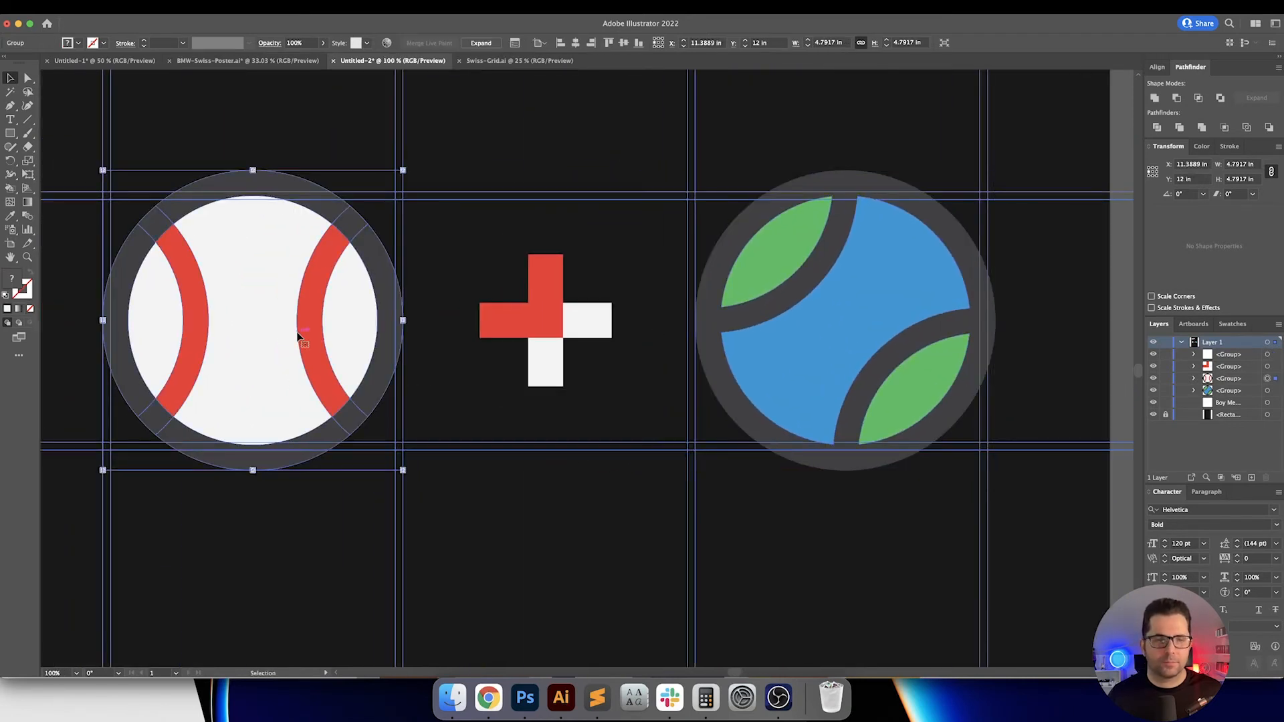
click(797, 296)
drag(777, 318, 769, 318)
click(1040, 321)
scroll(1050, 341, up, 2)
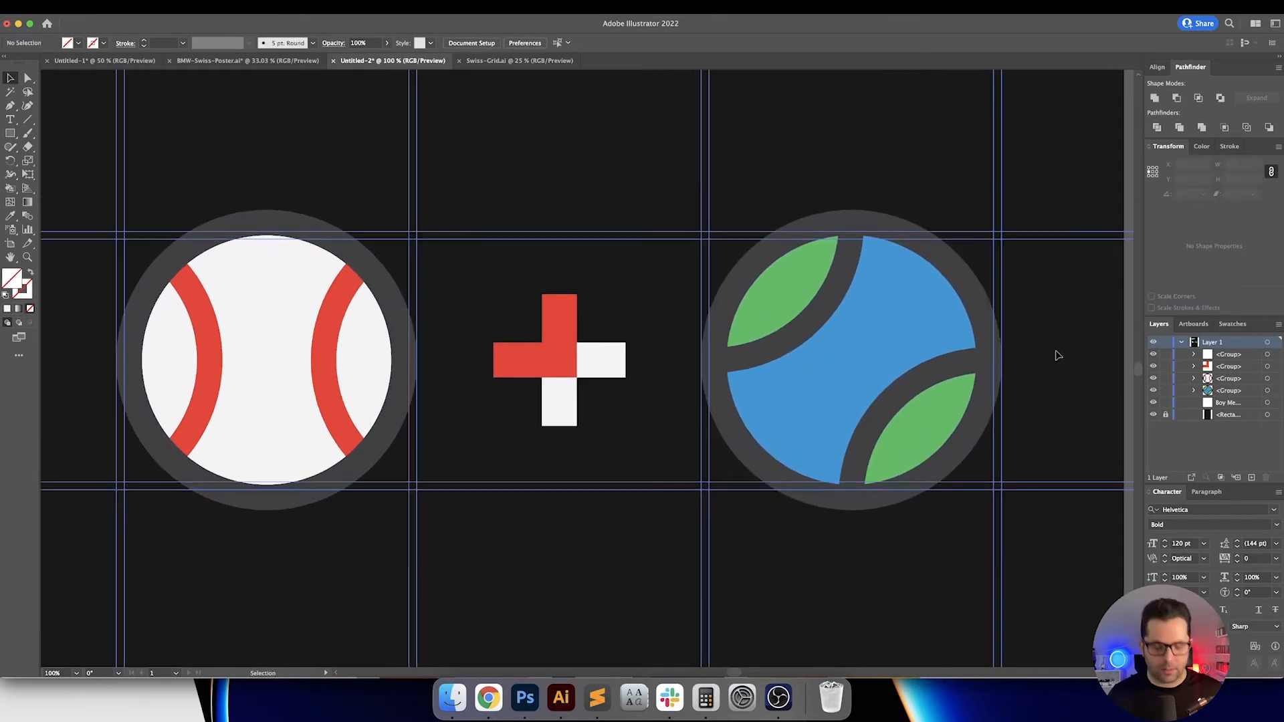
Step: Examine the globe's edges against the column guides up close and across the whole poster
key(super+minus)
key(super+0)
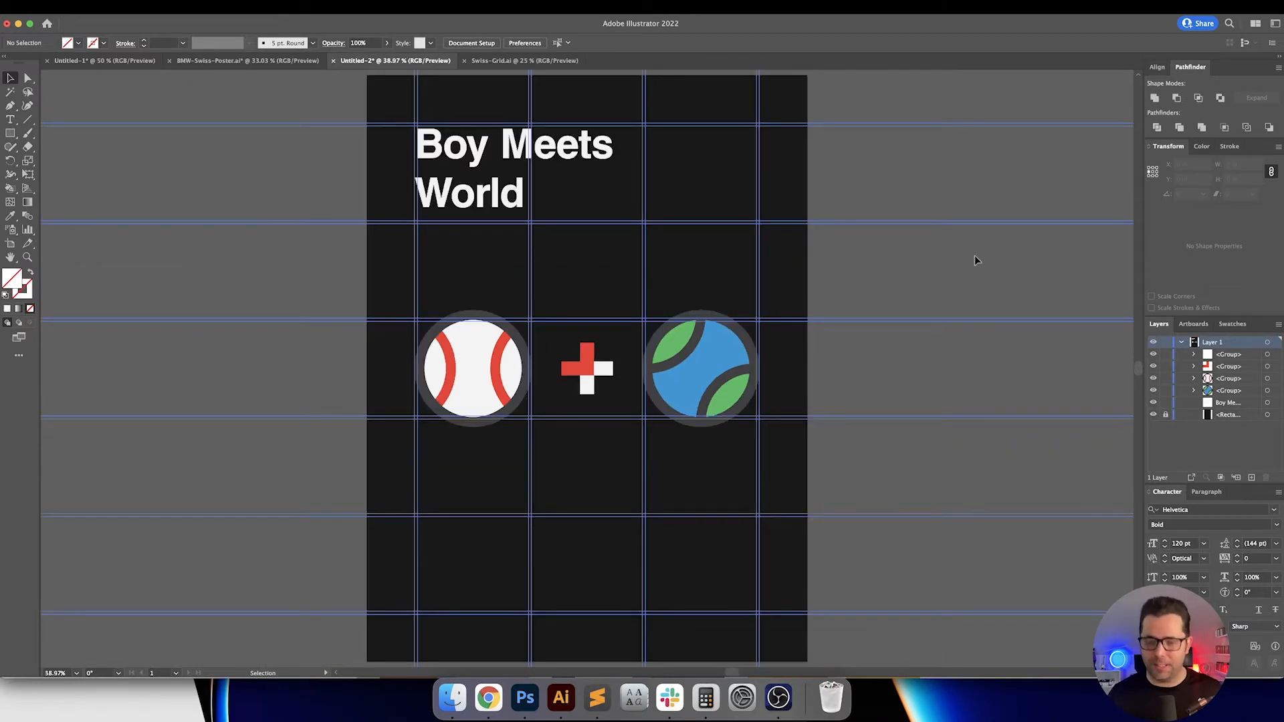
scroll(775, 361, up, 5)
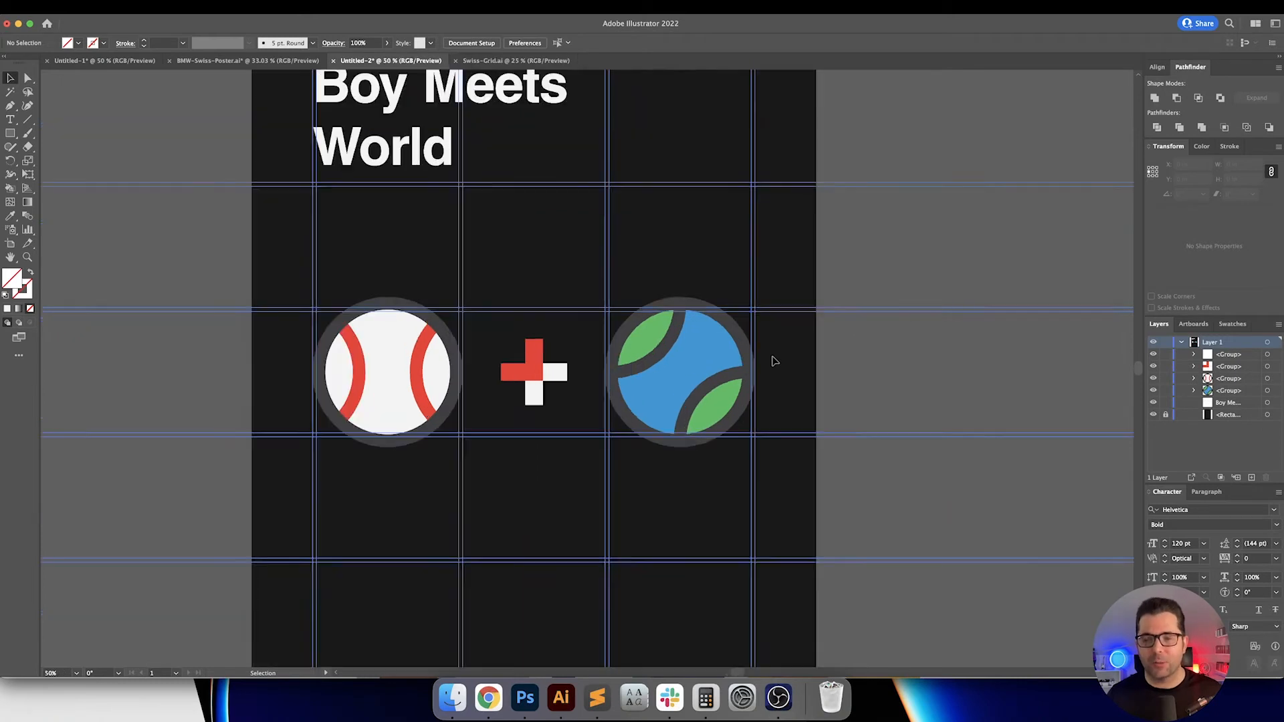
scroll(631, 356, left, 2)
click(569, 363)
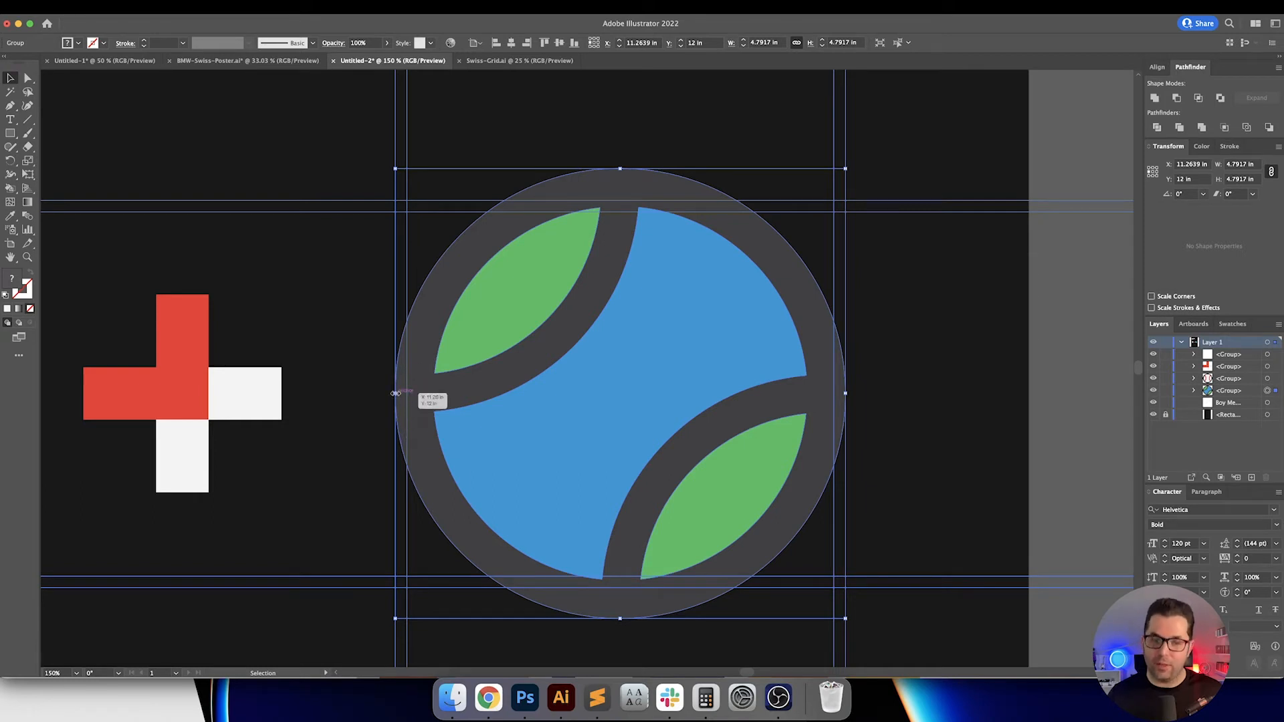
click(380, 370)
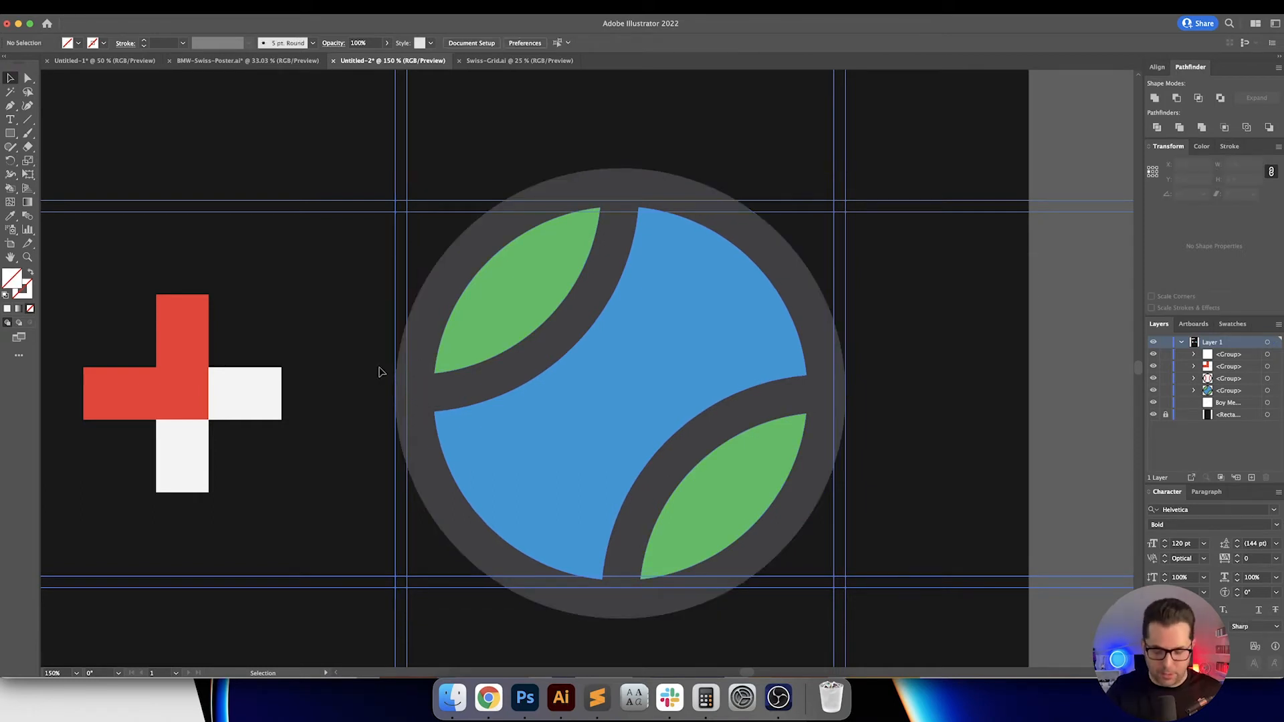
key(super+0)
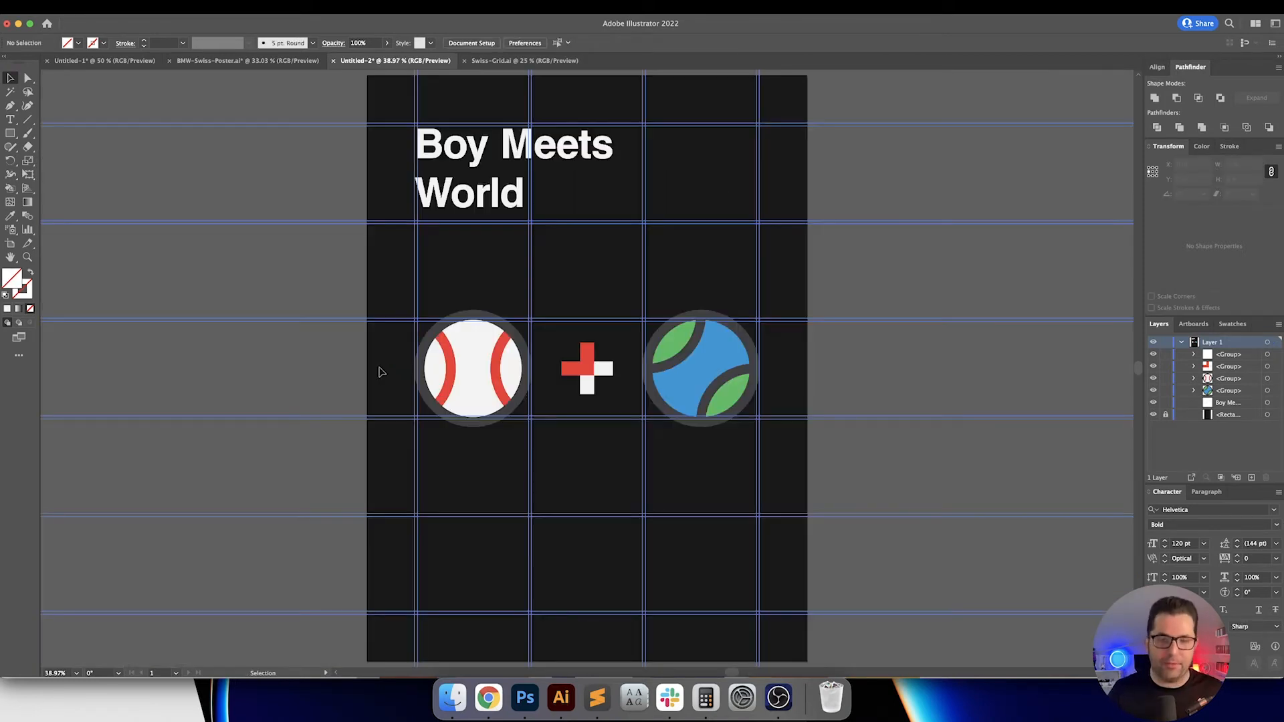
Step: Hide the guides and lock the guide group in Layer 1 again
click(575, 359)
key(super+semicolon)
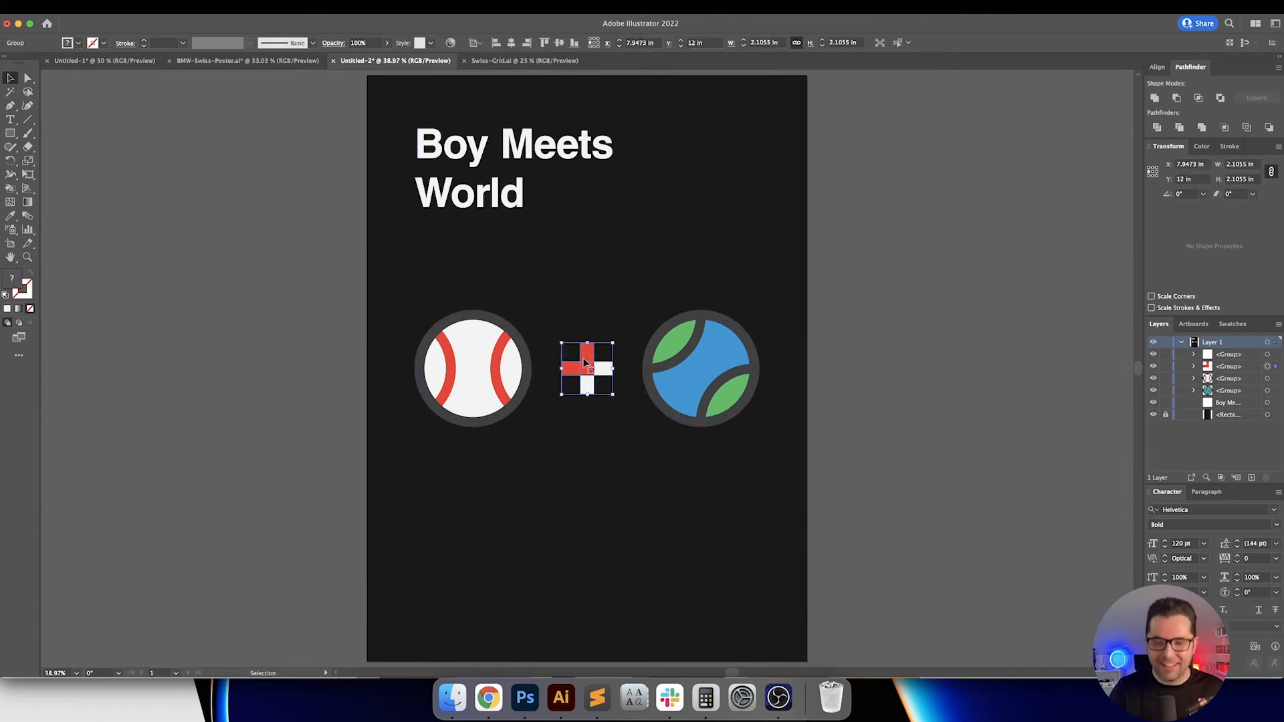
click(1165, 355)
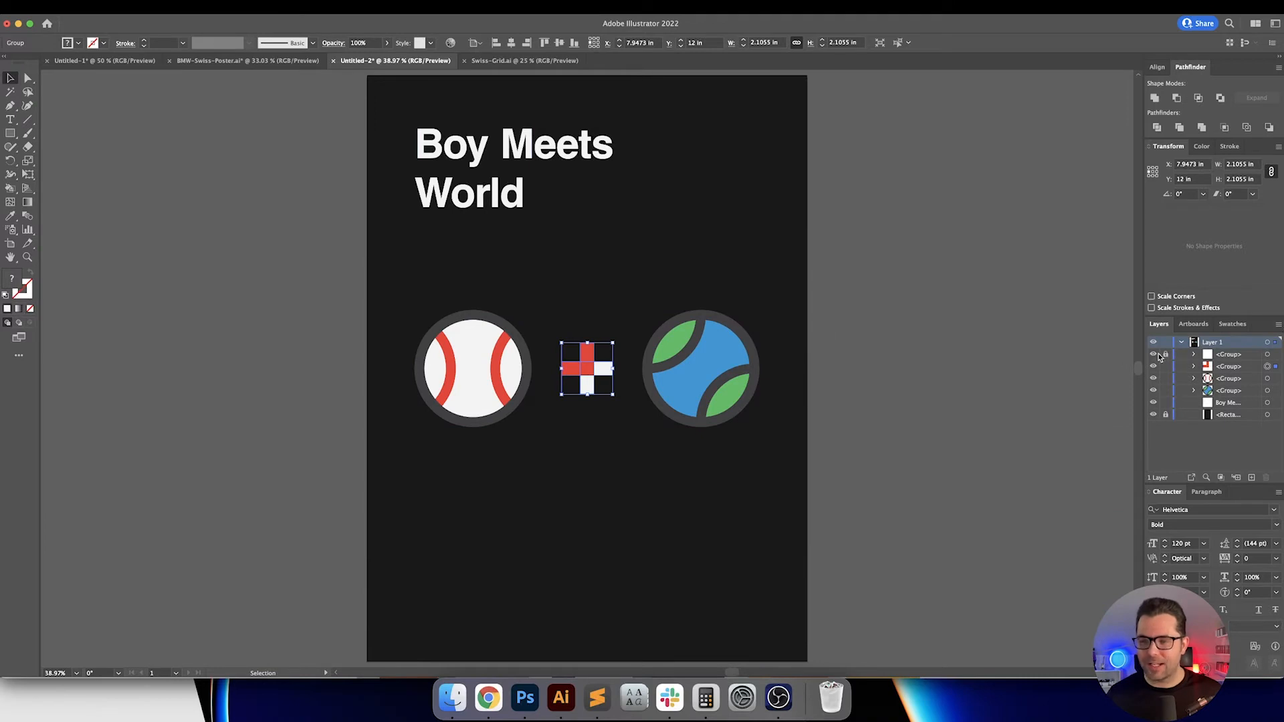
click(914, 358)
scroll(622, 338, down, 1)
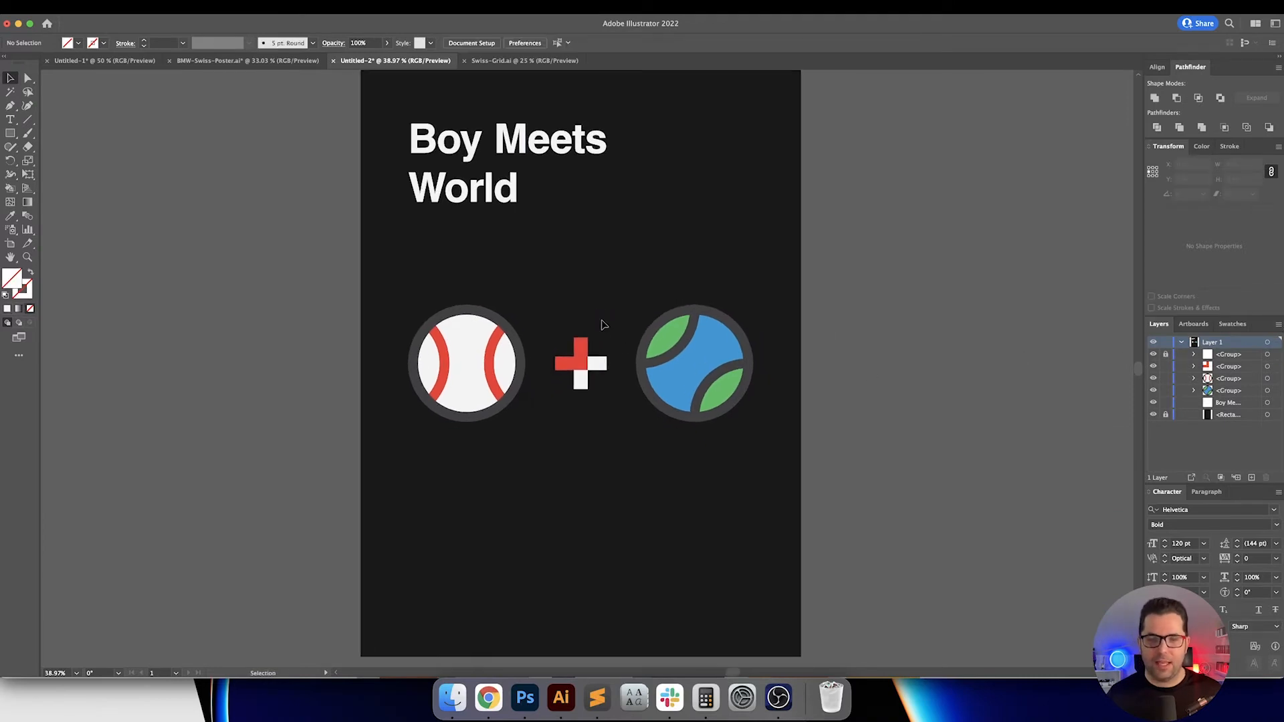
drag(601, 297, 594, 301)
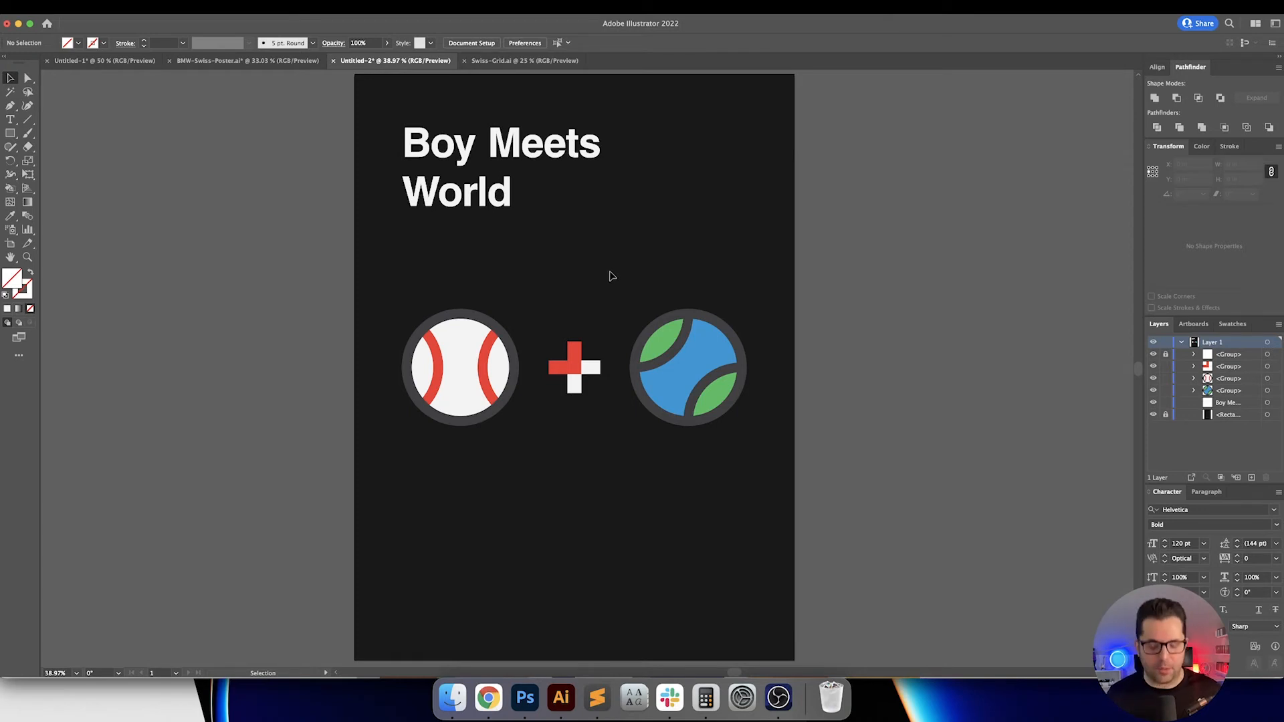
Step: Show the guides and set the "Boy Meets World" title's font size to 139 pt
scroll(616, 284, right, 1)
click(490, 216)
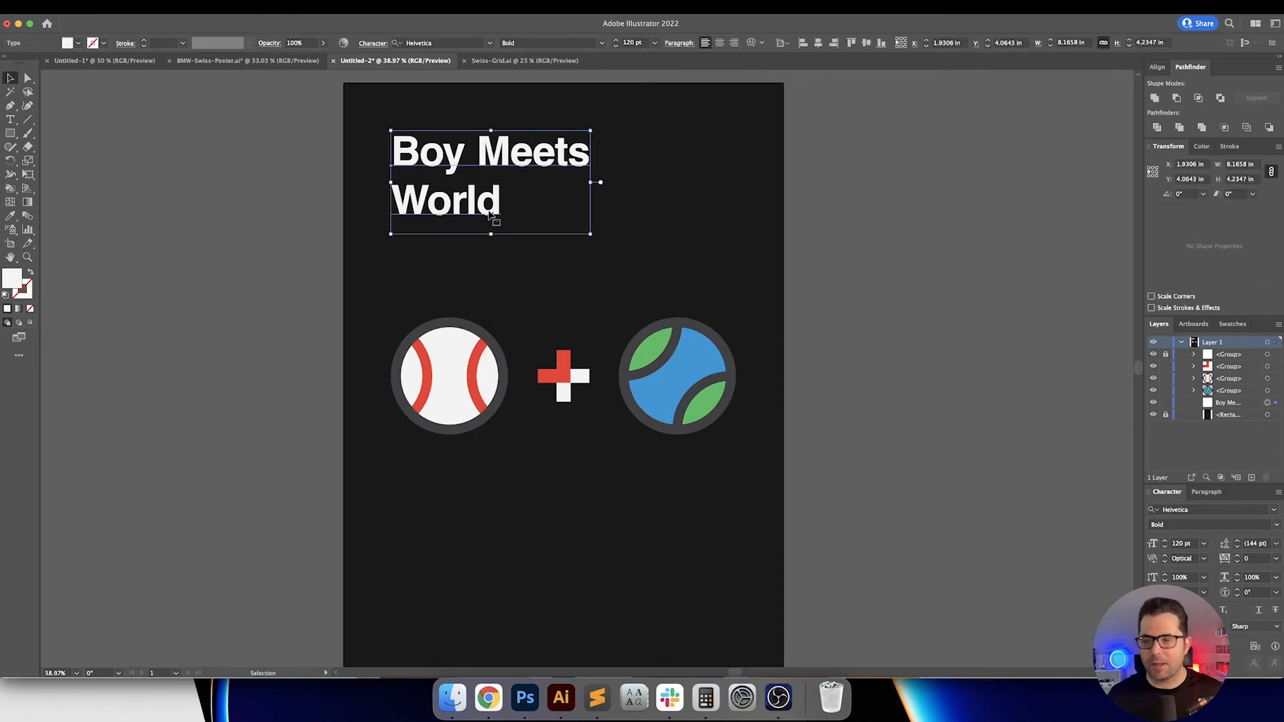
scroll(491, 216, left, 1)
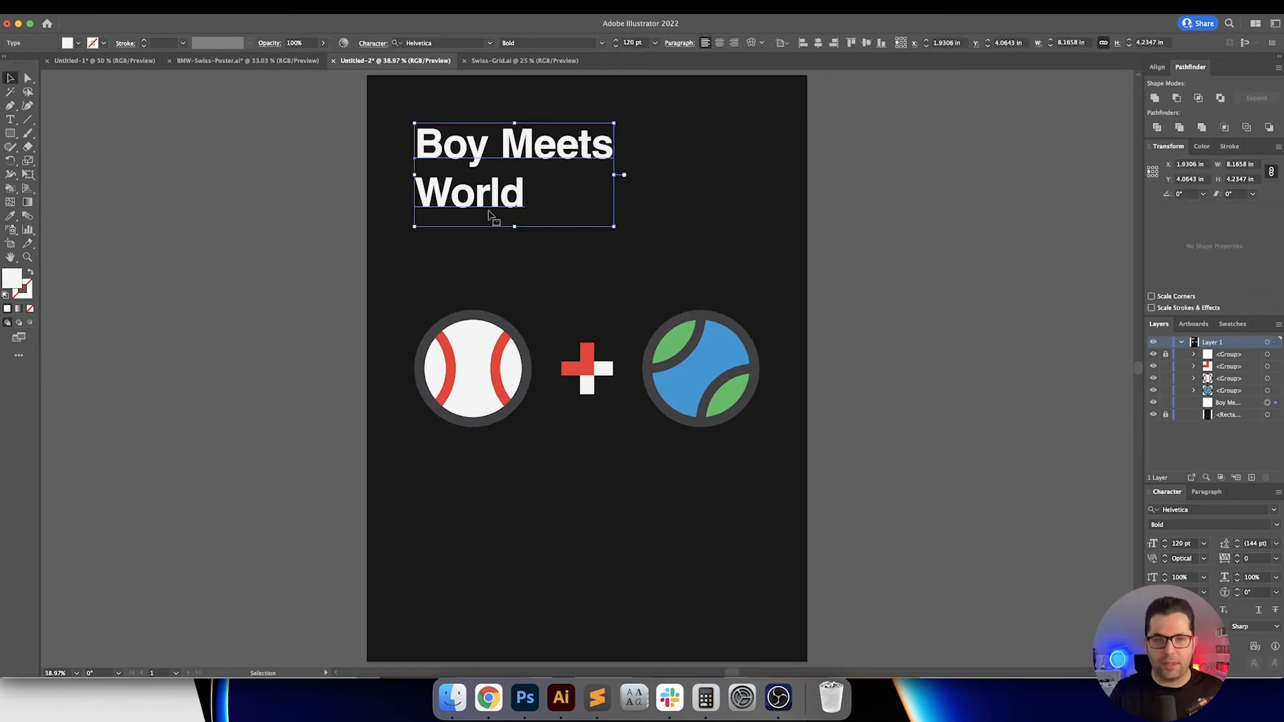
key(super+semicolon)
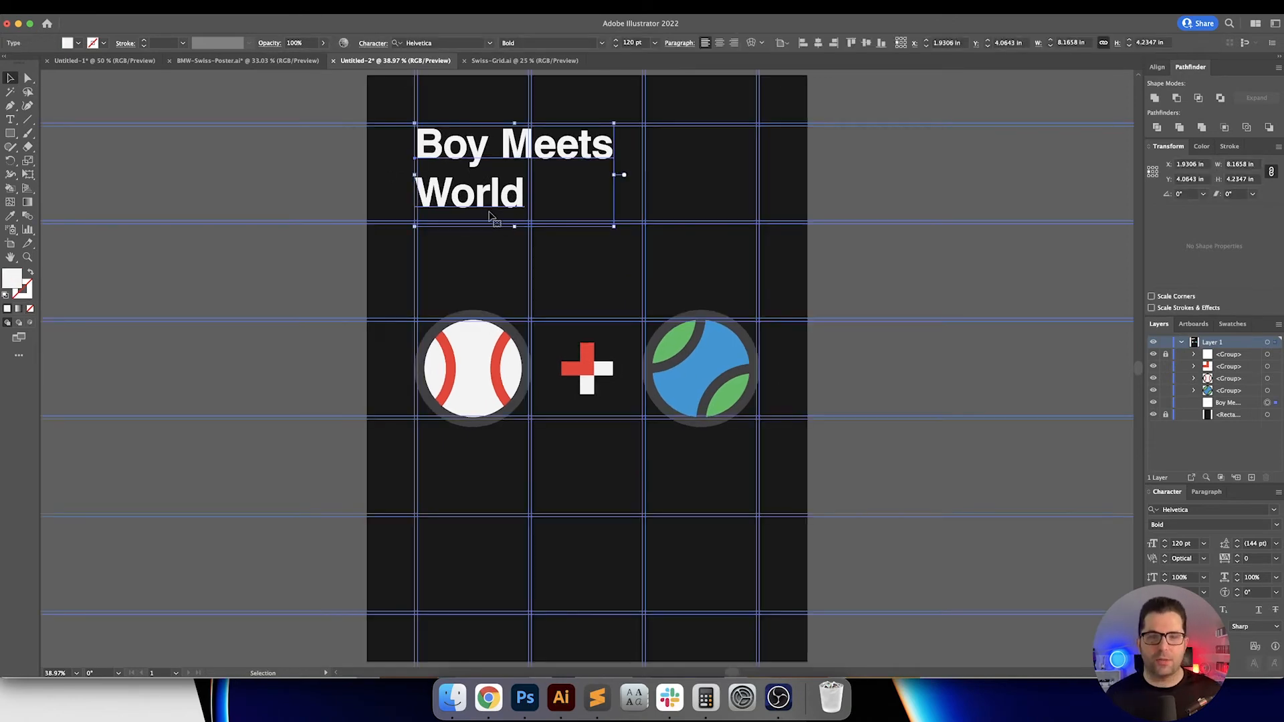
click(640, 44)
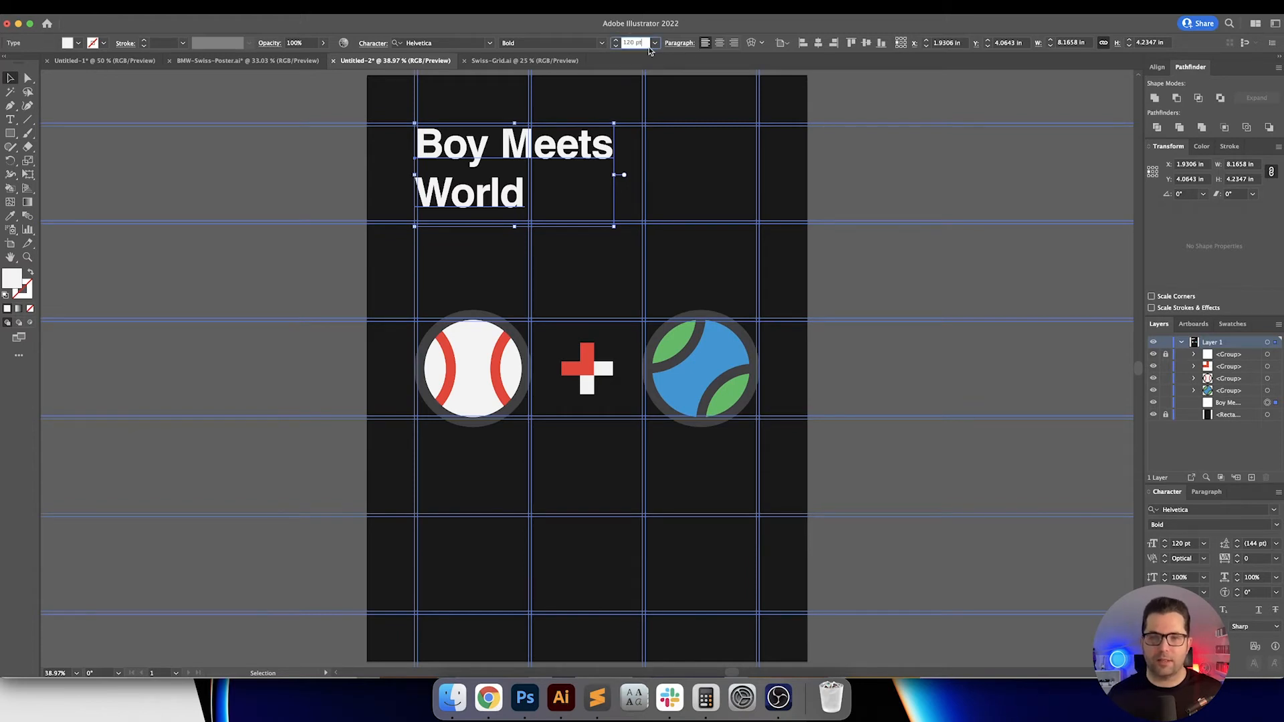
key(shift+Up)
key(shift+Up)
key(Down)
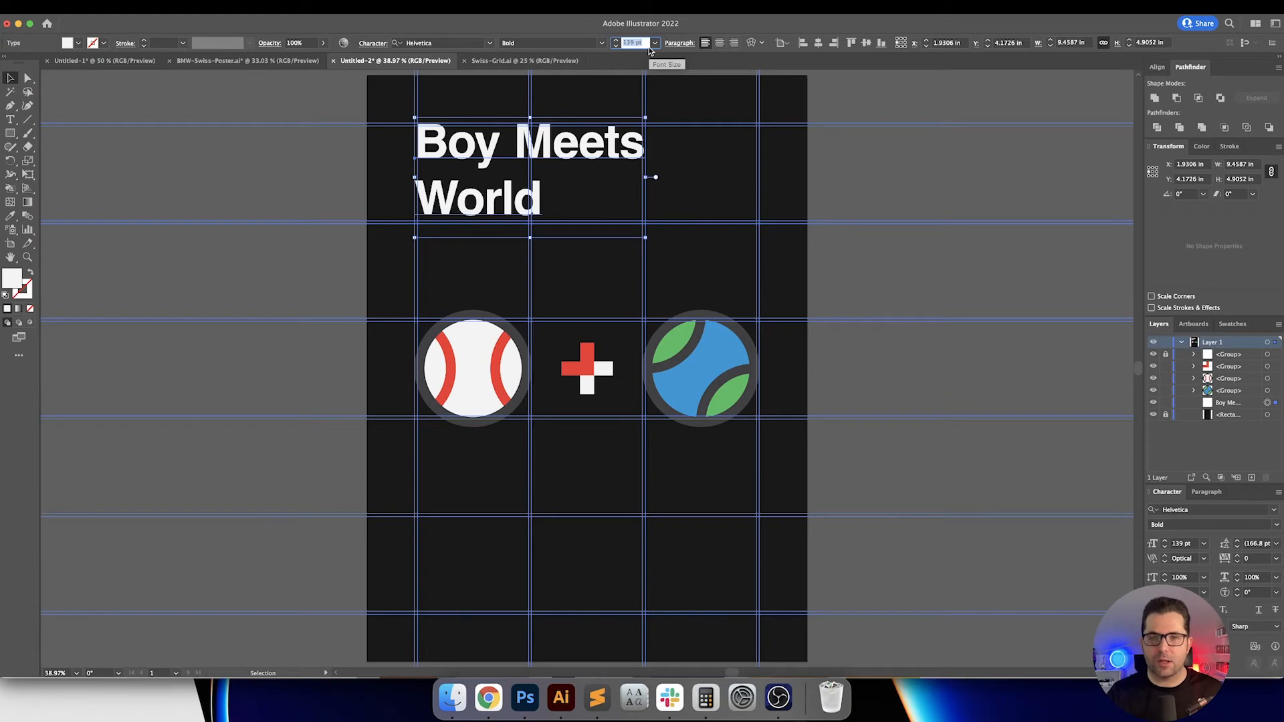
key(Return)
Step: Nudge the title up to about Y 4.127 in so the tops of its capitals meet the upper row guide
scroll(533, 102, up, 4)
key(space)
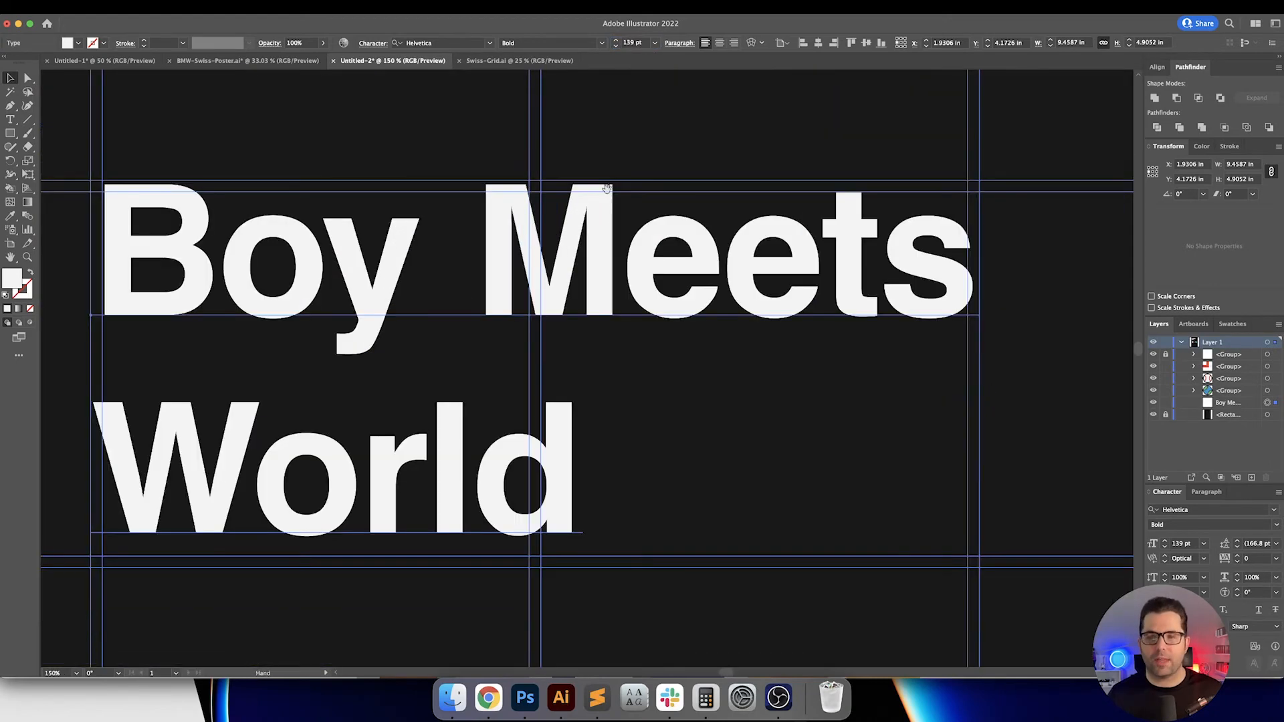
key(super+1)
drag(611, 286, 629, 301)
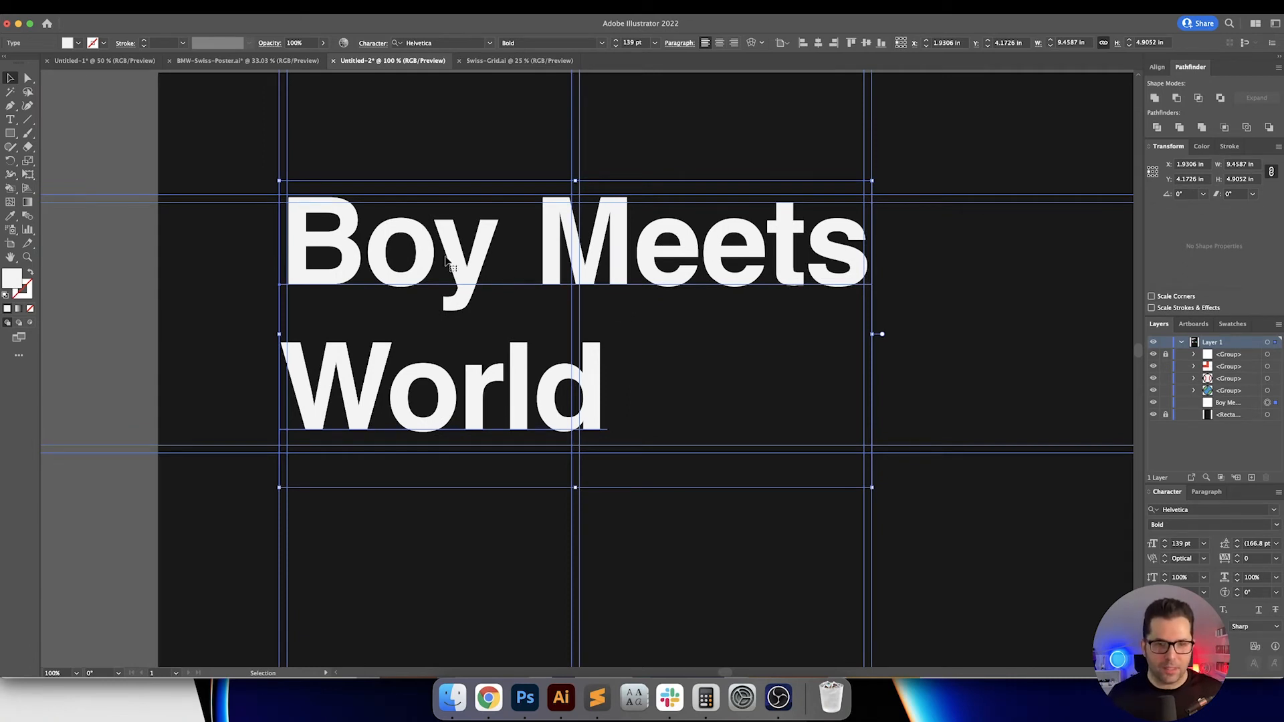
drag(446, 260, 447, 257)
scroll(307, 206, up, 3)
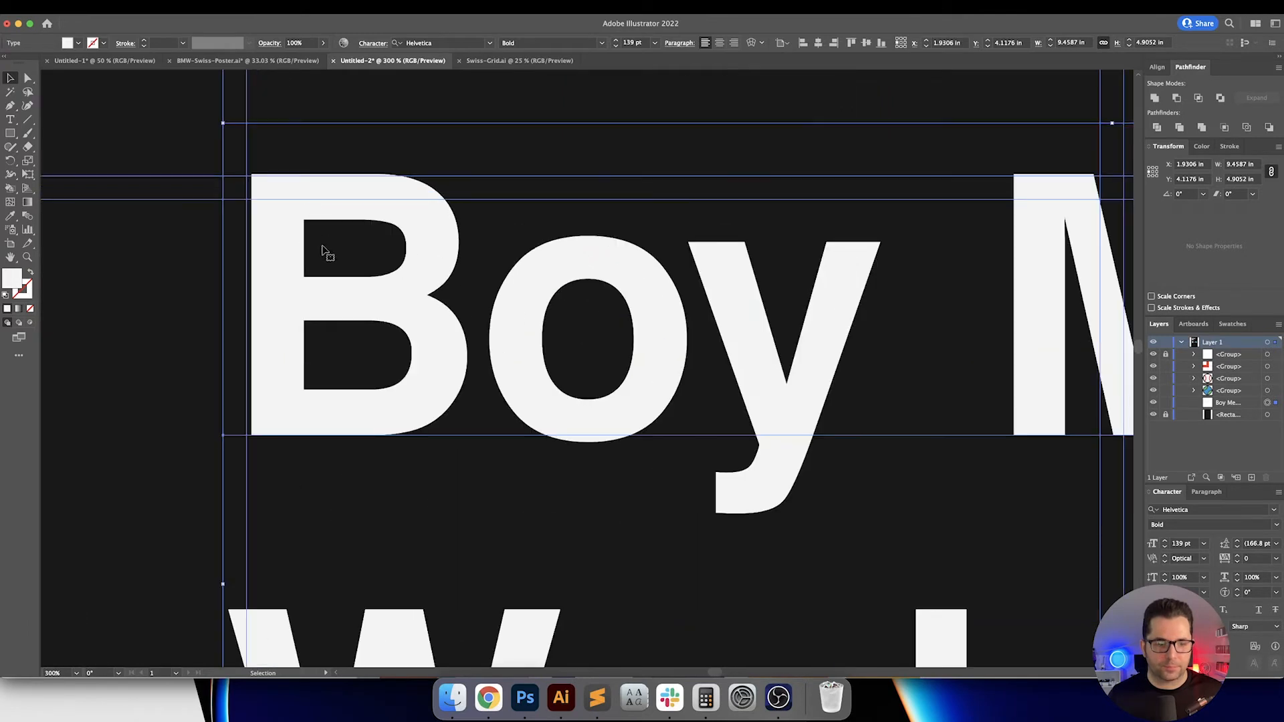
drag(329, 249, 414, 252)
drag(376, 295, 379, 302)
scroll(436, 298, right, 10)
scroll(610, 152, up, 2)
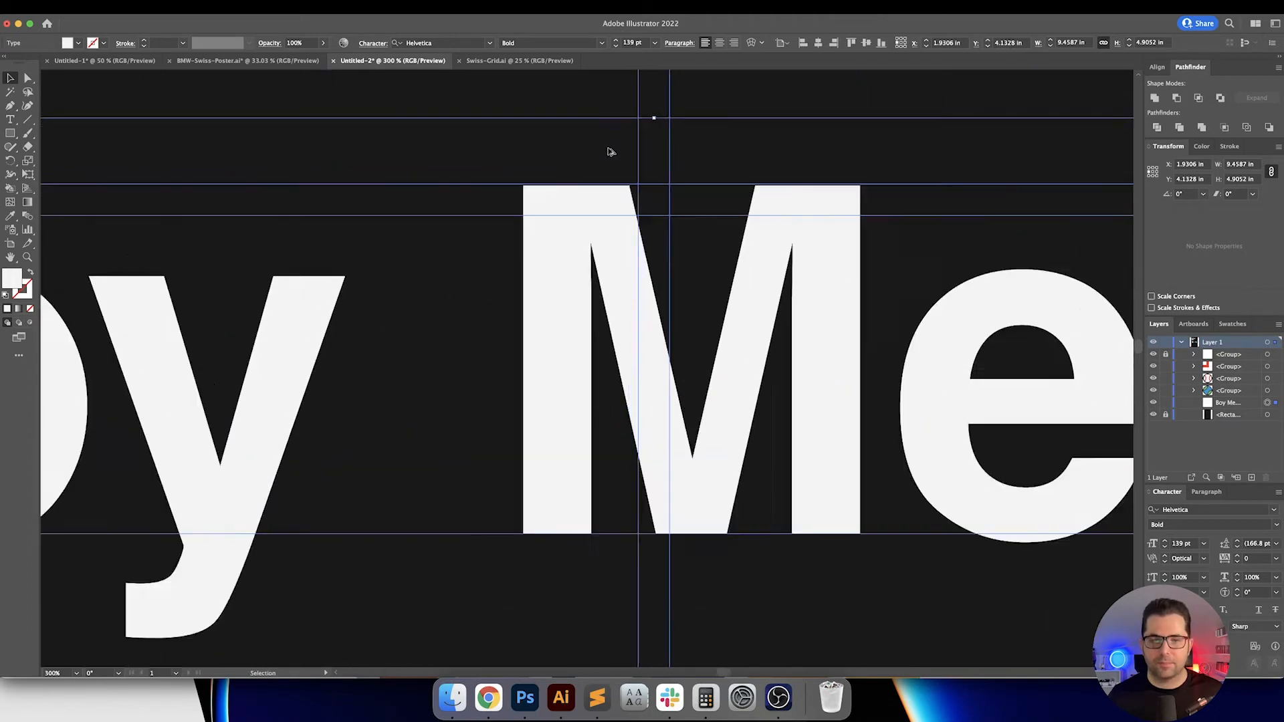
scroll(610, 151, up, 4)
drag(458, 382, 458, 373)
scroll(468, 373, down, 10)
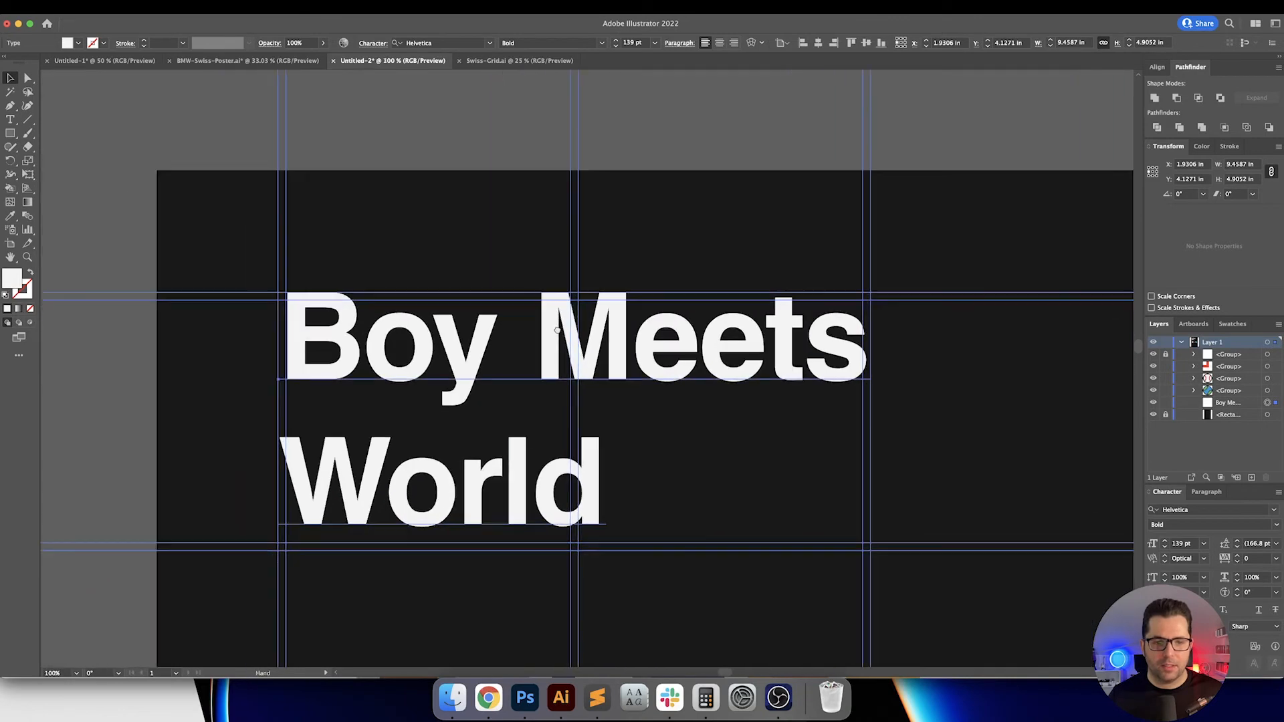
drag(558, 331, 513, 304)
Step: Set the title's leading to 139 pt to match its font size
click(1247, 544)
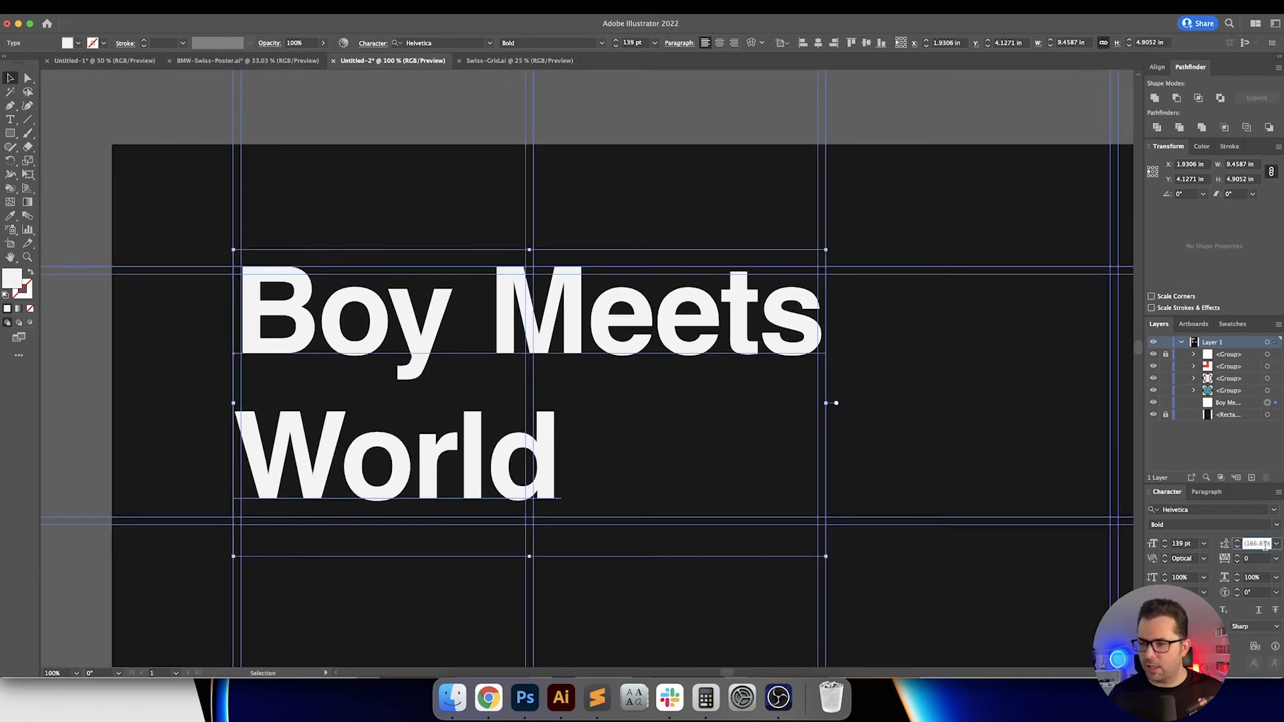
key(Down)
key(Down)
key(Down)
key(Down)
key(Down)
key(Down)
key(Down)
key(Down)
key(Down)
key(Down)
key(Down)
key(Down)
key(Down)
key(Down)
key(Down)
key(Down)
key(Down)
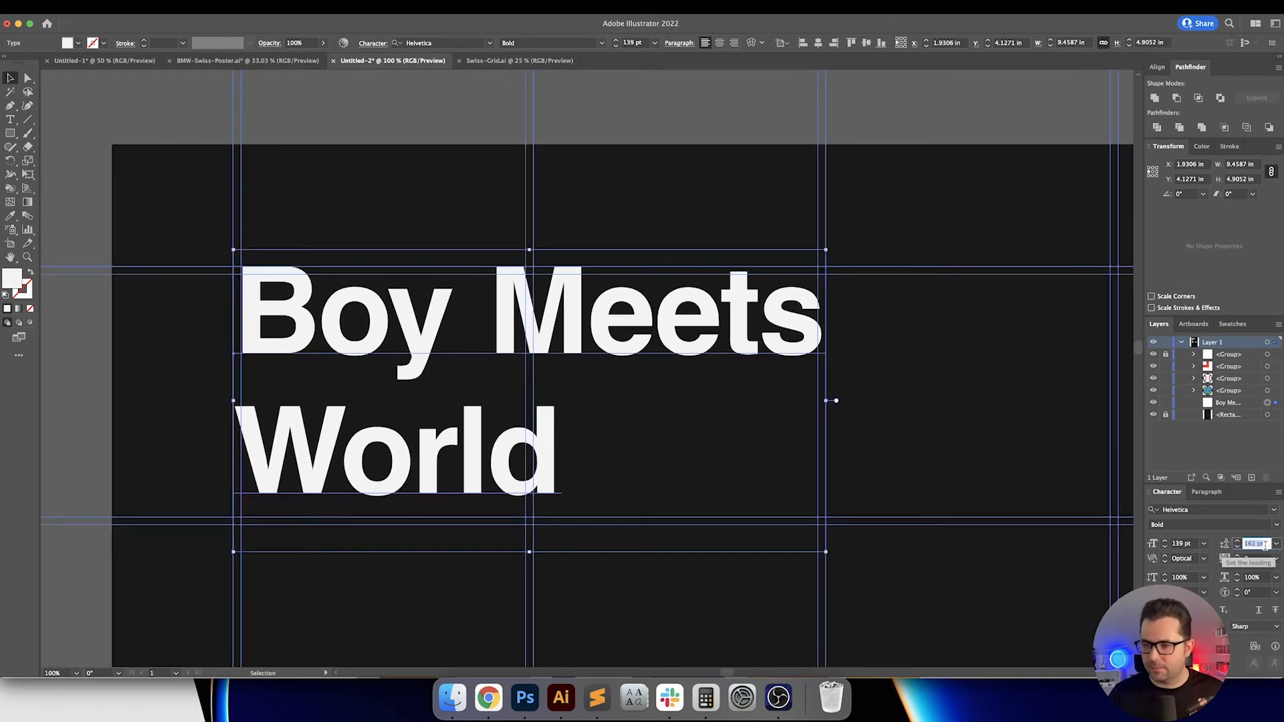
key(Down)
key(Down)
key(Down)
key(Down)
key(Down)
key(Down)
key(Down)
key(Down)
key(Down)
key(Down)
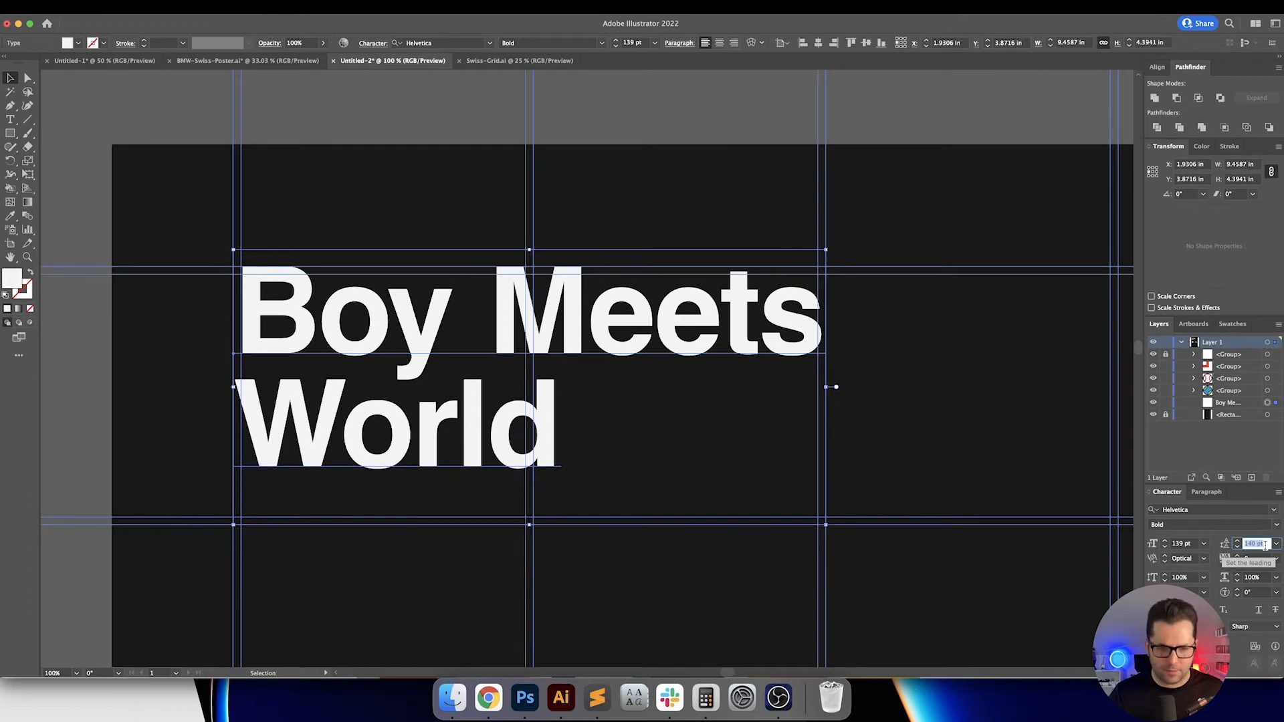
key(Return)
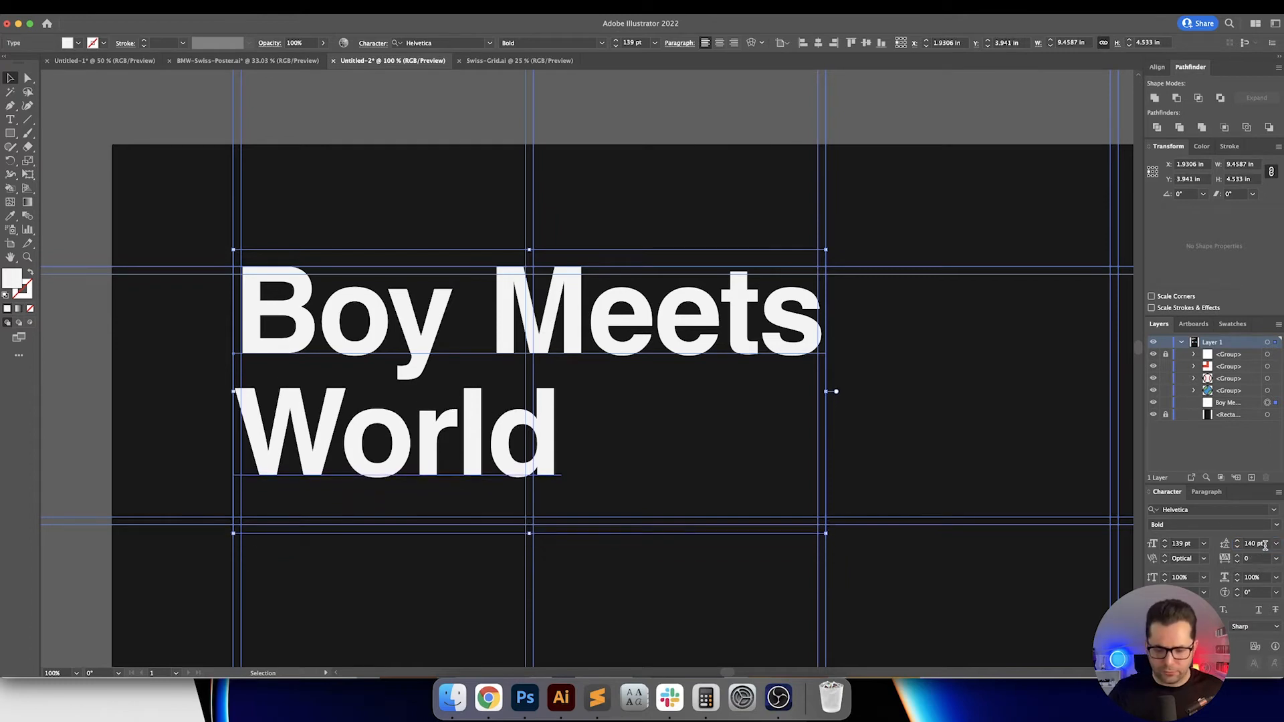
click(1265, 546)
key(Down)
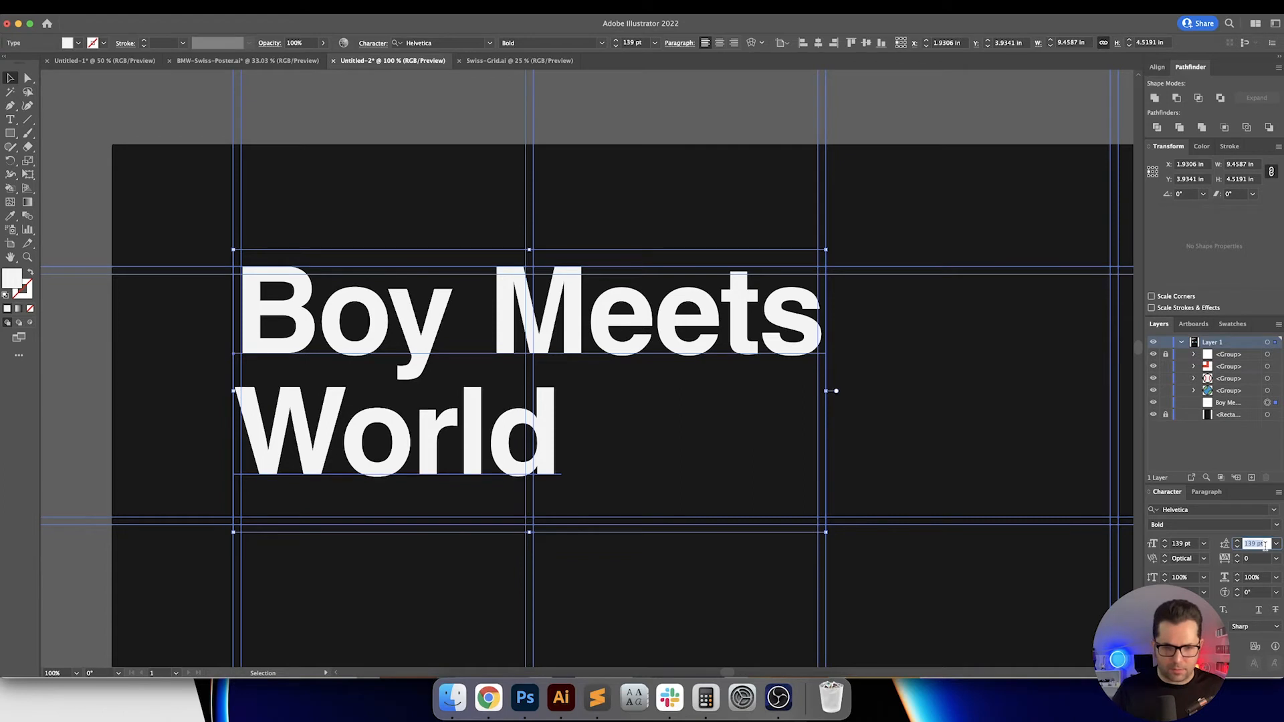
key(Return)
Step: Deselect the title and hide the guides to view the poster without its grid
key(super+minus)
key(super+minus)
key(super+minus)
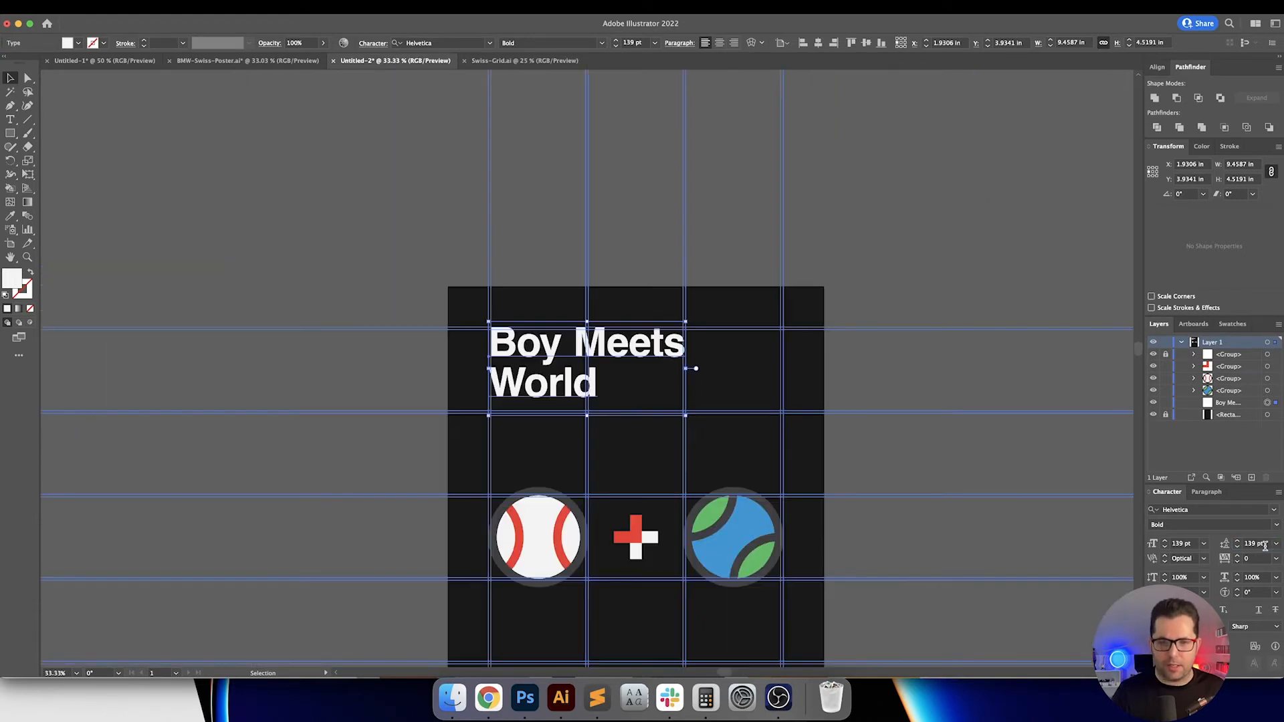
click(1050, 510)
drag(1047, 512, 897, 391)
key(super+semicolon)
Step: Hide the guides, set the "Boy Meets World" title's leading to 149 pt and deselect it
click(448, 224)
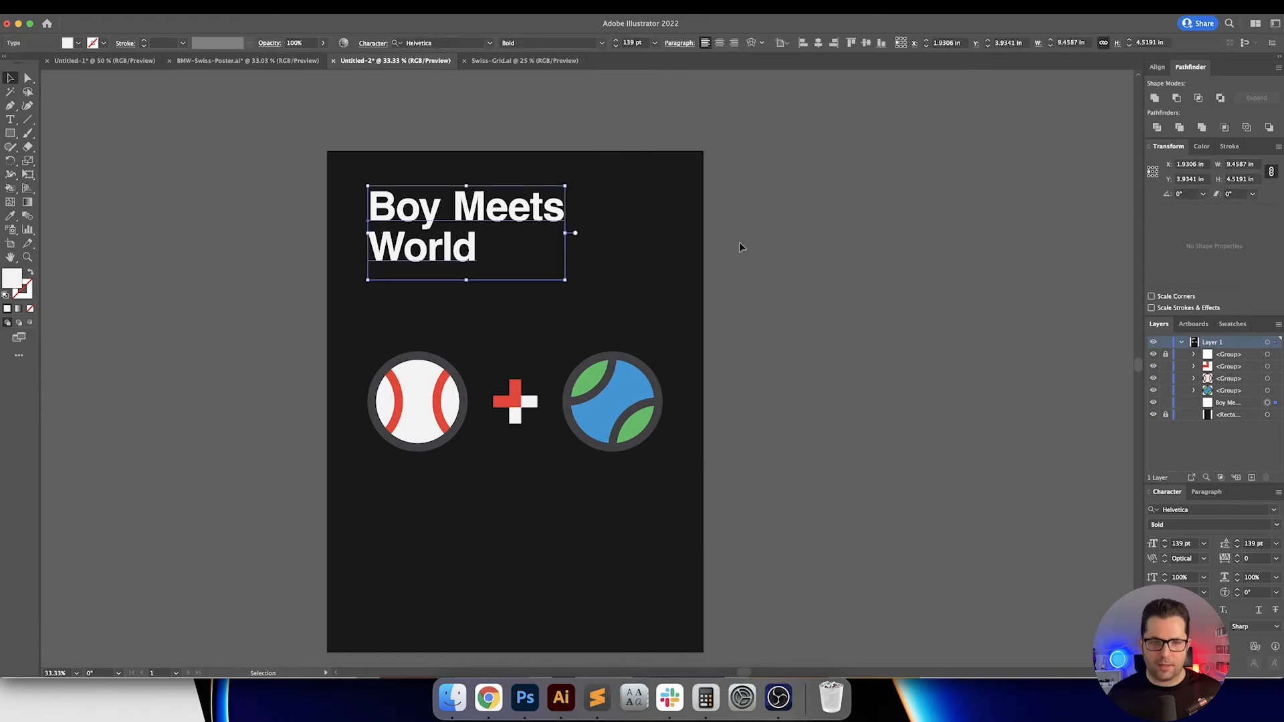
click(1261, 544)
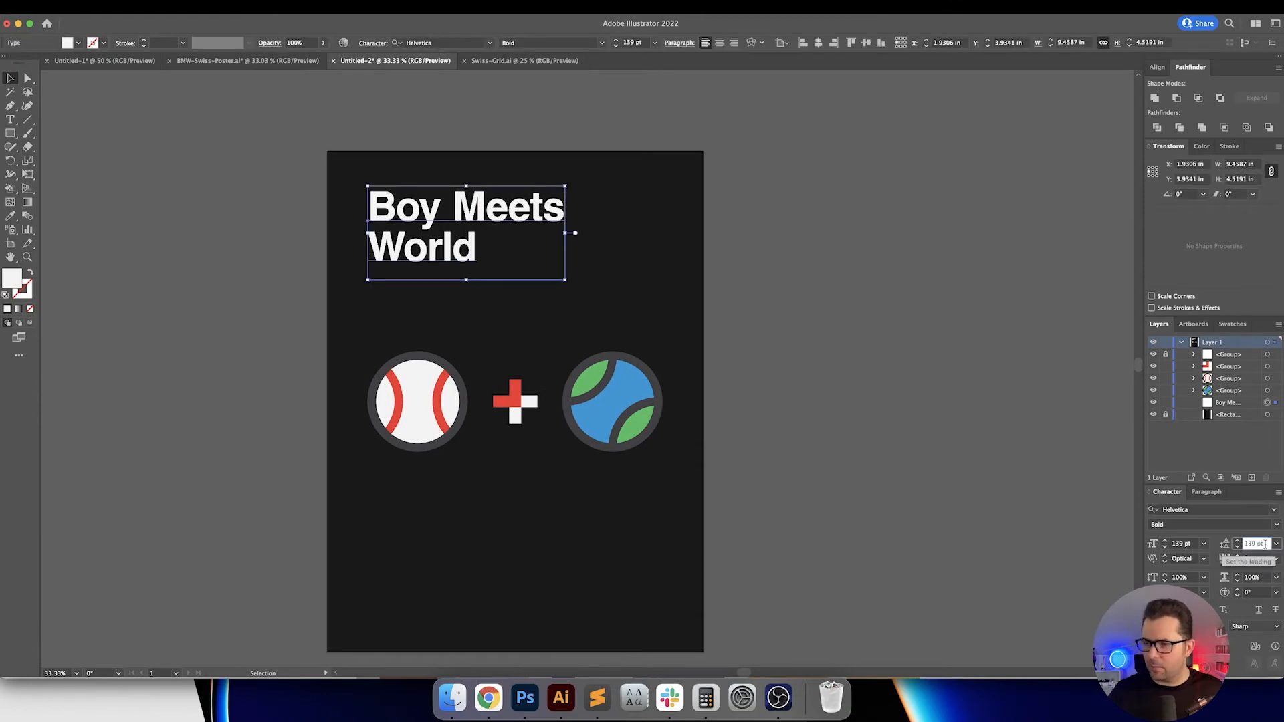
text(149)
key(Return)
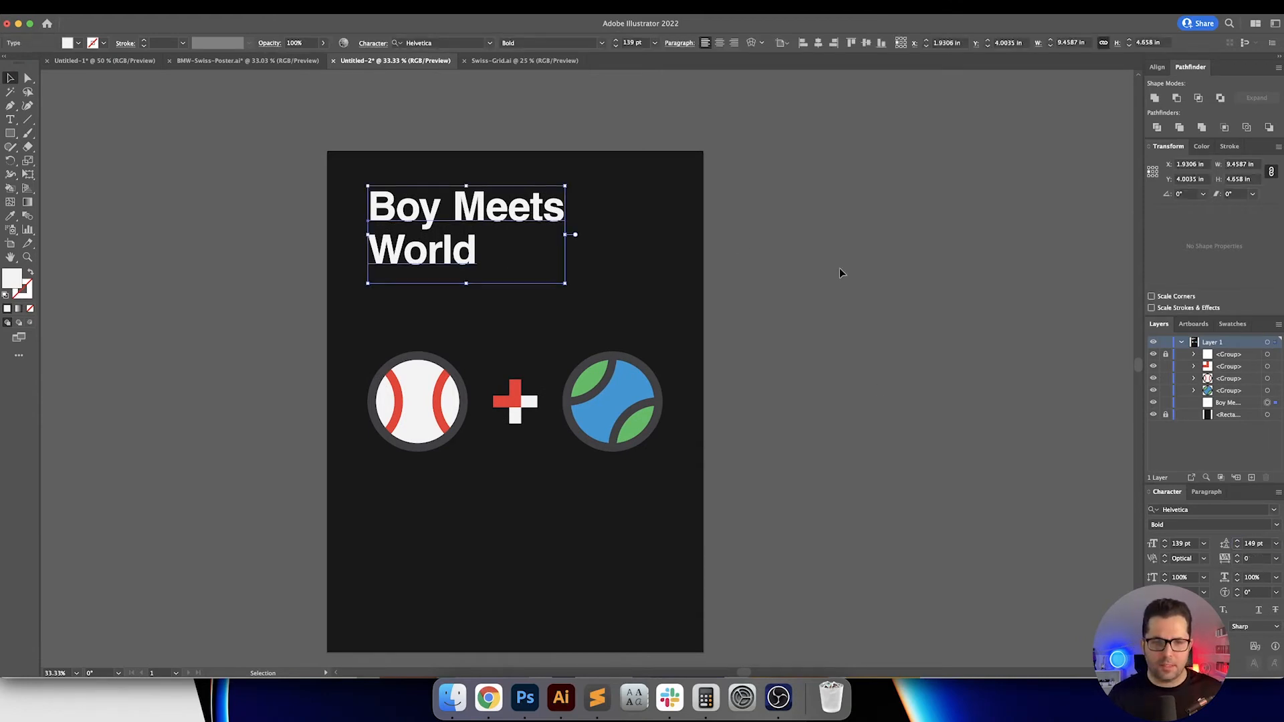
click(840, 270)
scroll(818, 303, down, 1)
drag(818, 303, 821, 292)
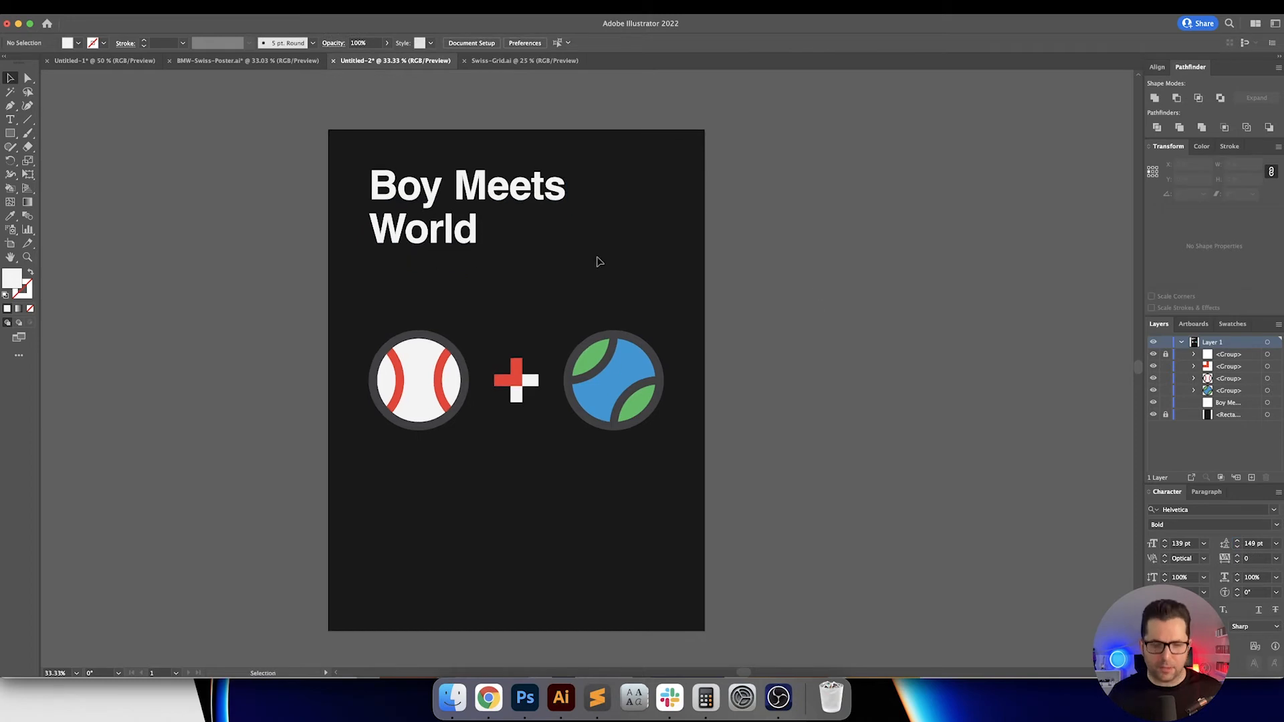
Step: Tighten the kerning between the B and o of "Boy" in the title and set the o–y pair's kerning to -60
click(452, 184)
key(super+plus)
key(super+plus)
double_click(344, 210)
click(1180, 558)
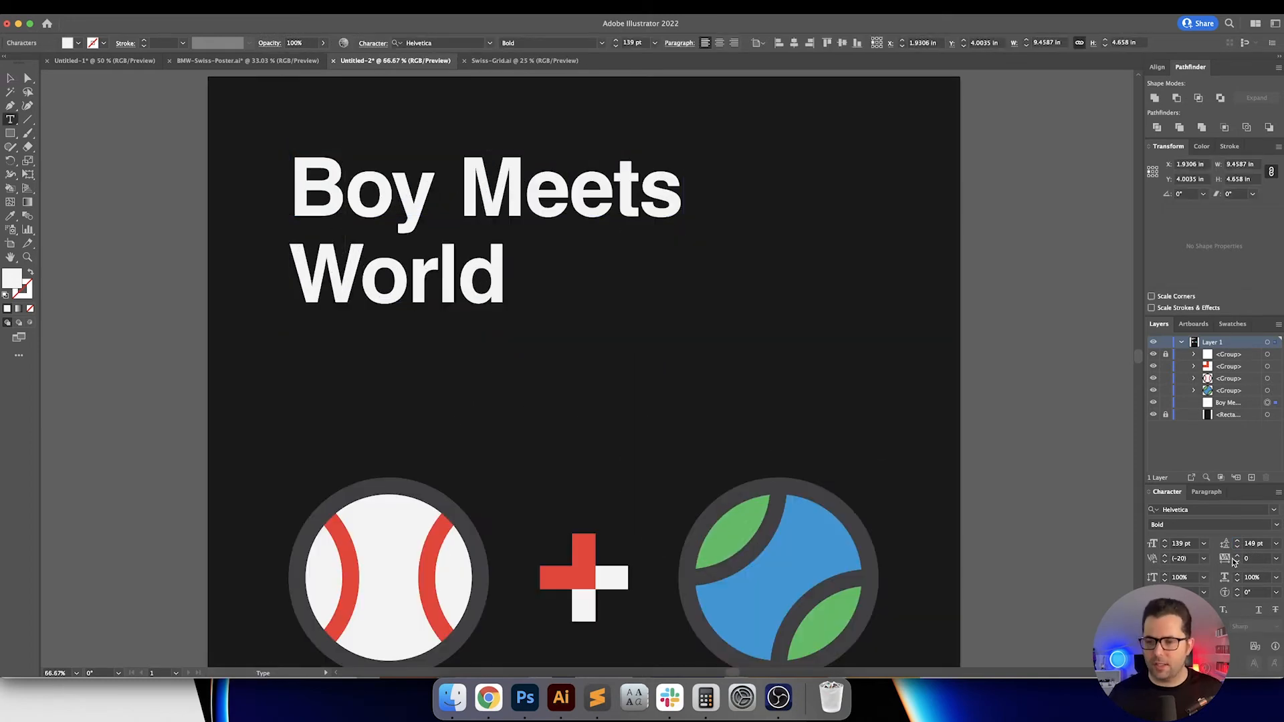
text(-40)
key(Return)
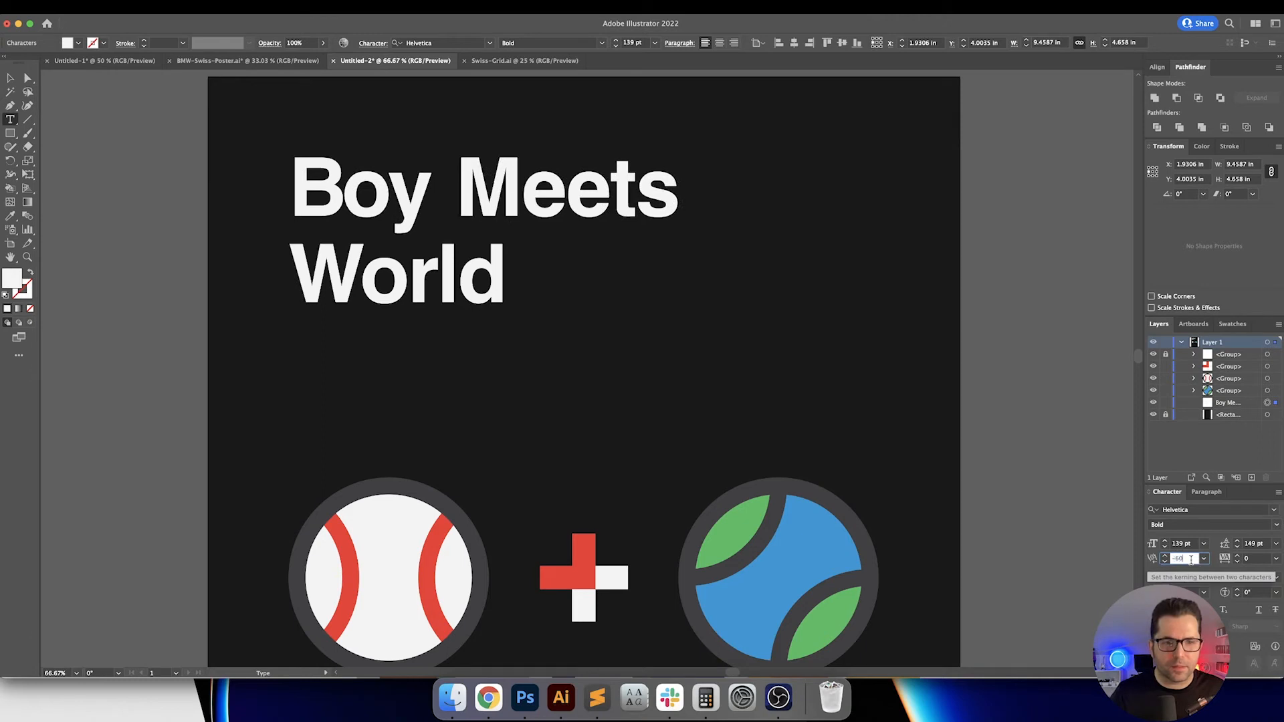
key(Right)
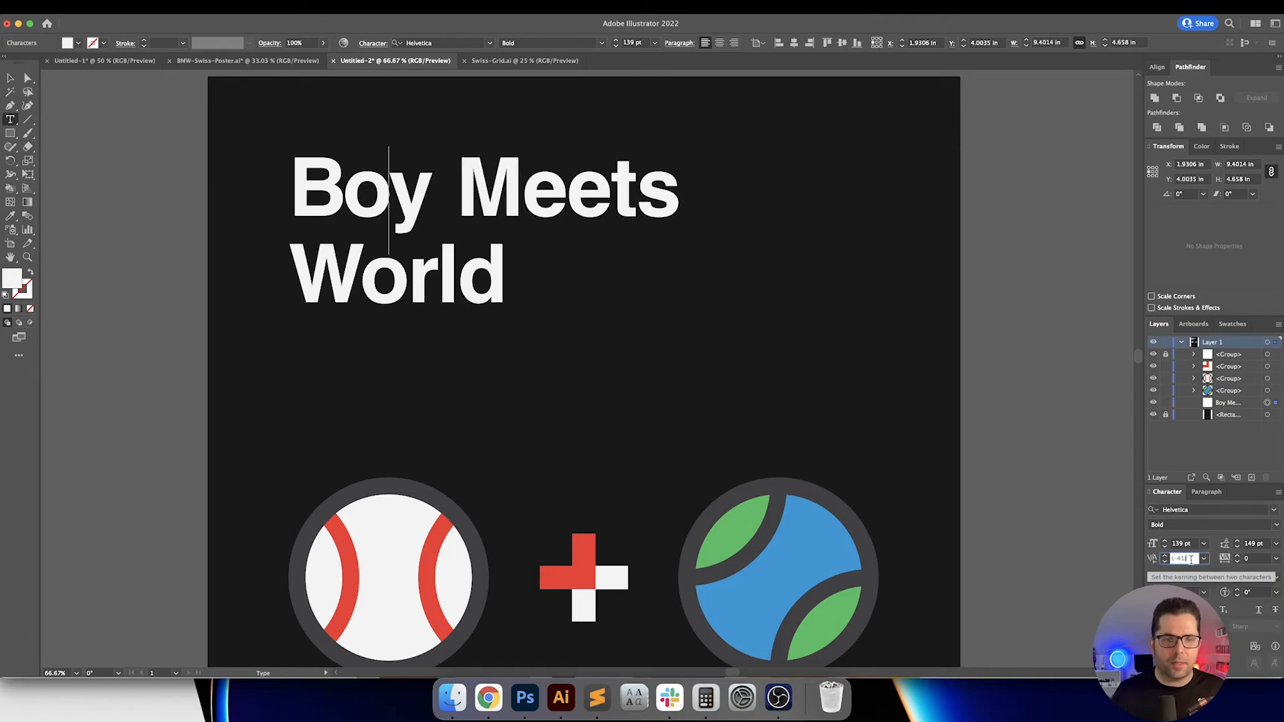
text(-60)
key(Return)
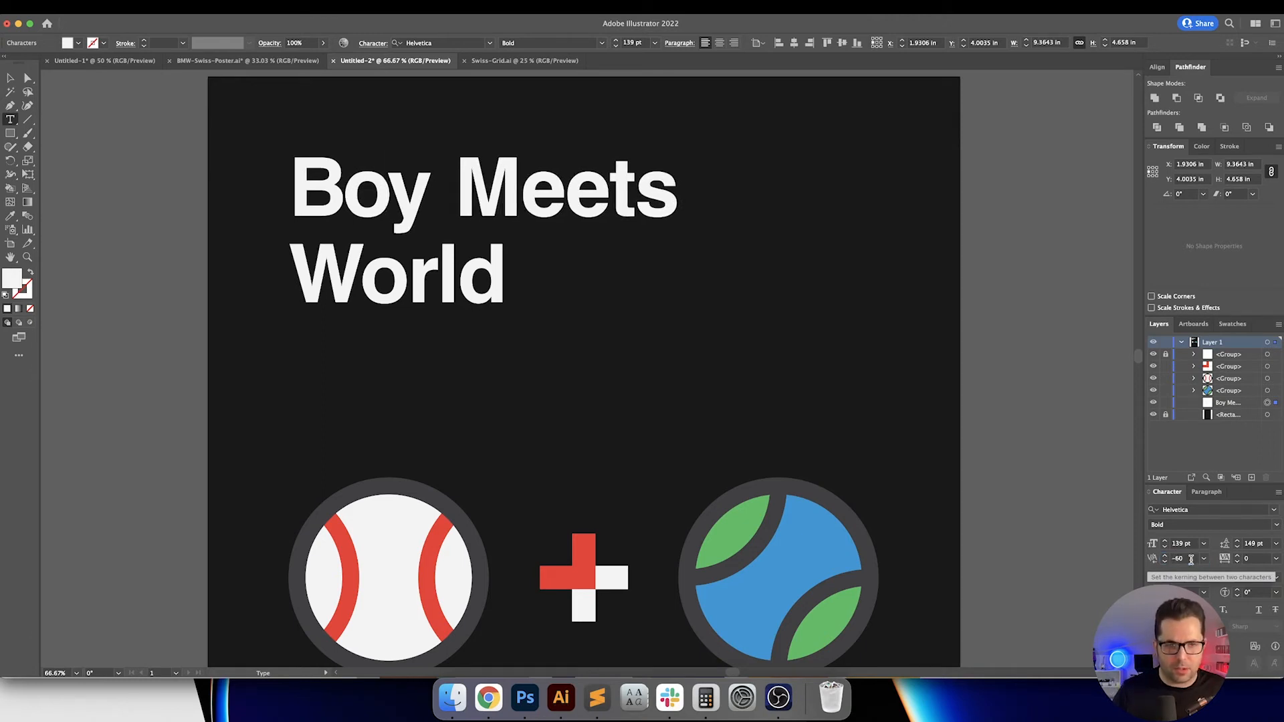
Step: Refine the kerning between the B and o of "Boy" to -45
key(Left)
key(Up)
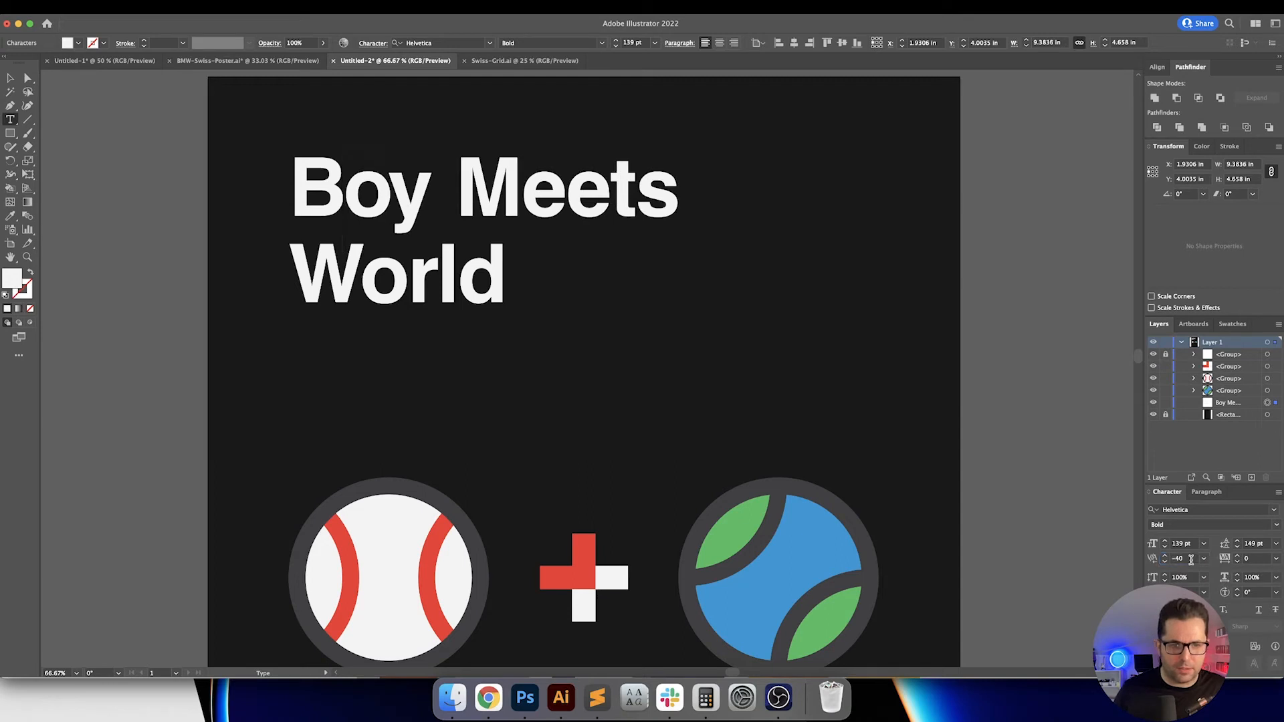
key(BackSpace)
text(5)
key(Return)
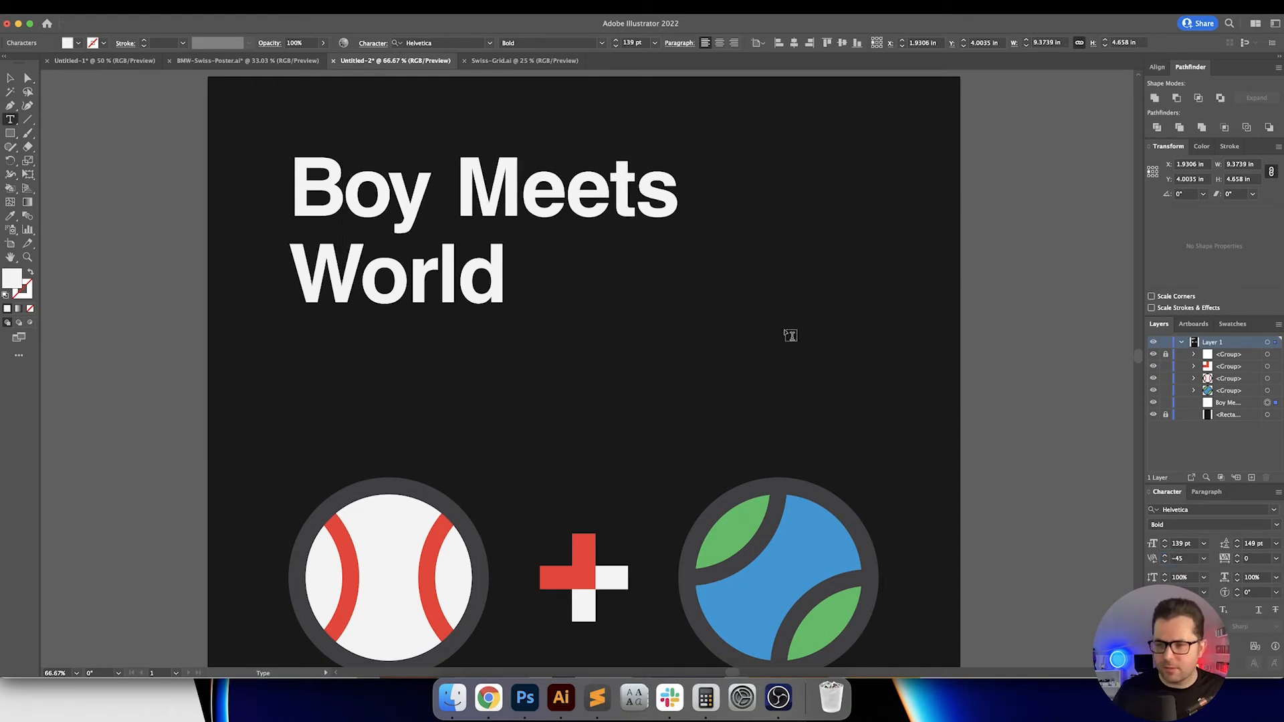
Step: Tighten the word space between "Boy" and "Meets" in the title using kerning
key(Right)
key(Right)
key(Right)
key(Left)
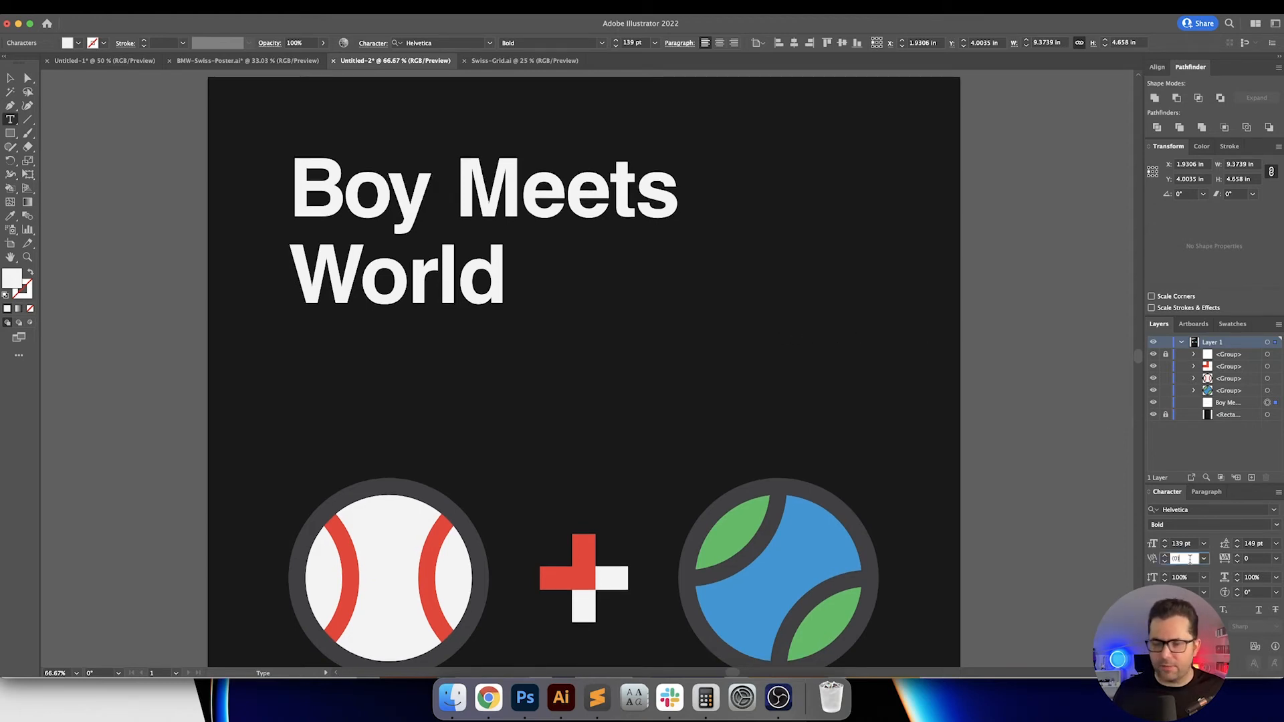
scroll(1189, 559, down, 4)
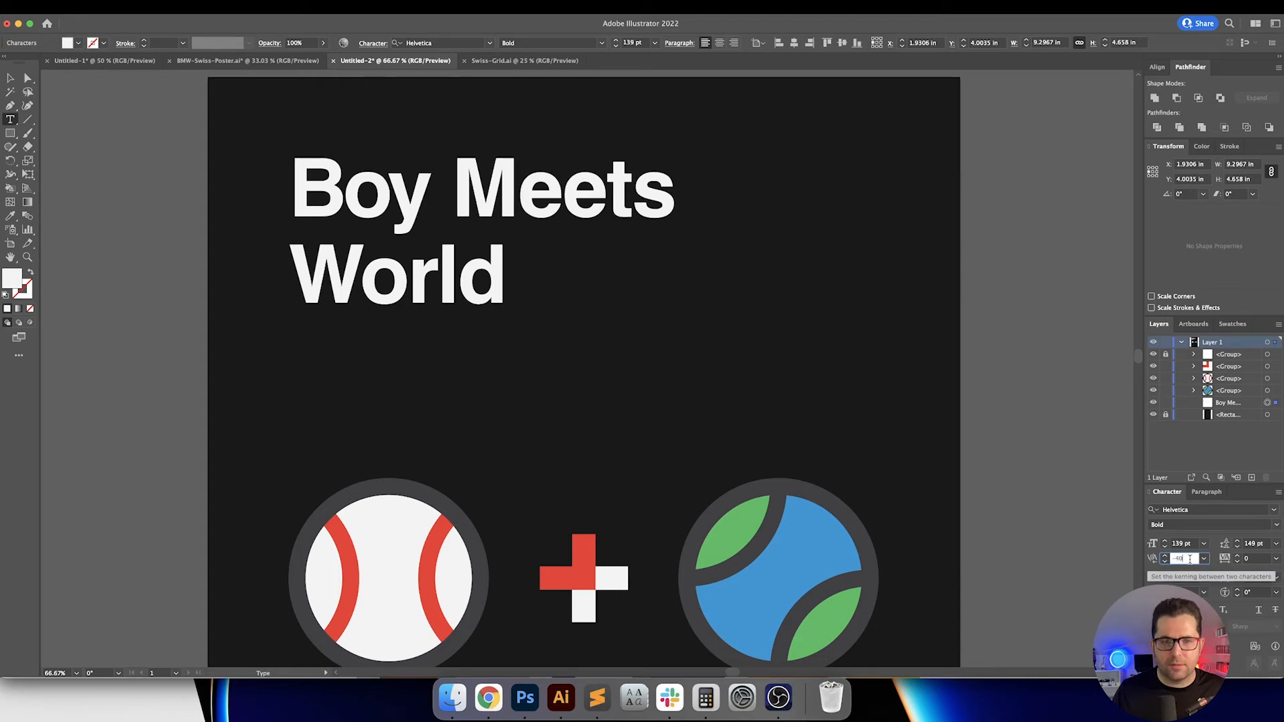
Step: Kern the letters of "Meets", tightening the M–e and e–t pairs and setting the e–e pair to -10
key(Right)
key(Right)
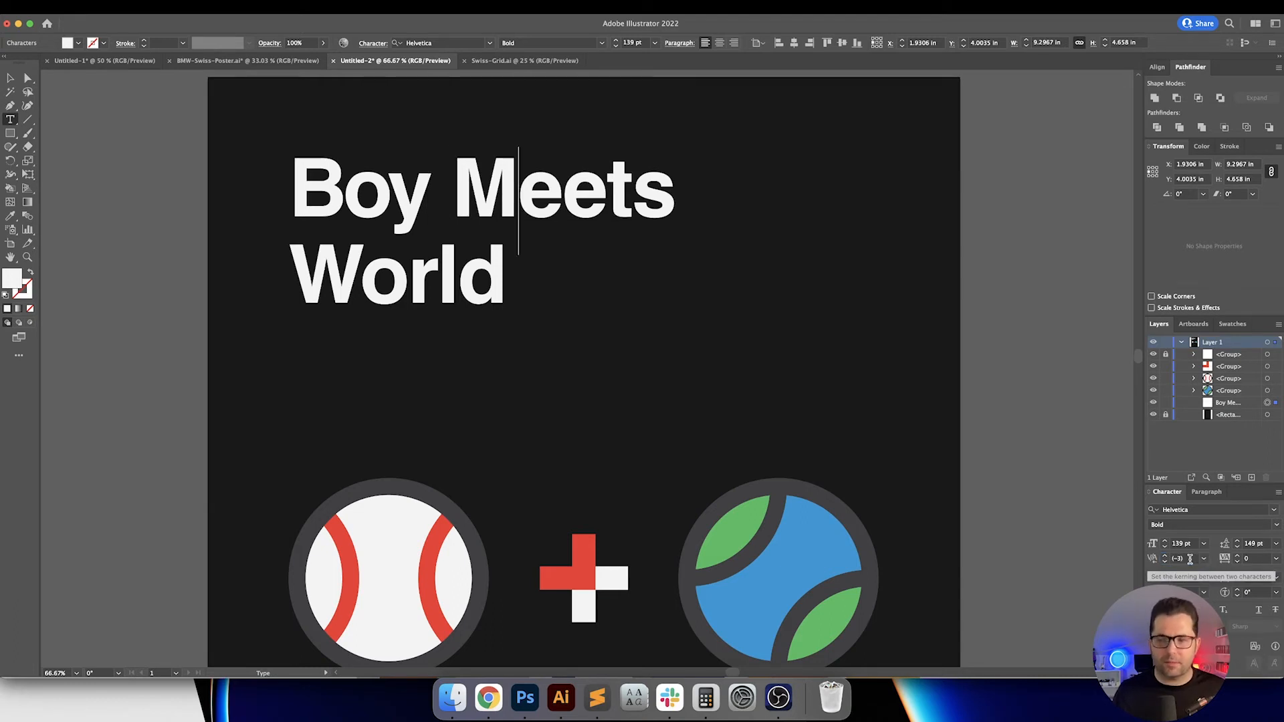
scroll(1190, 559, down, 4)
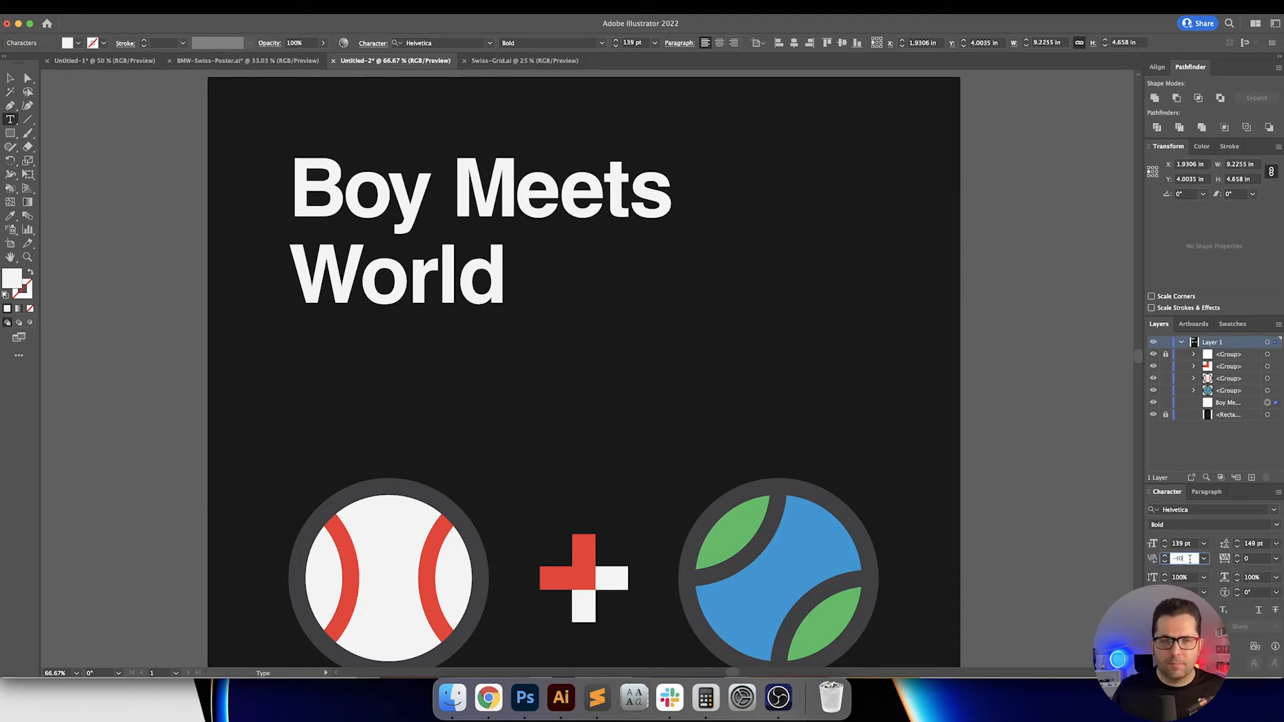
key(Right)
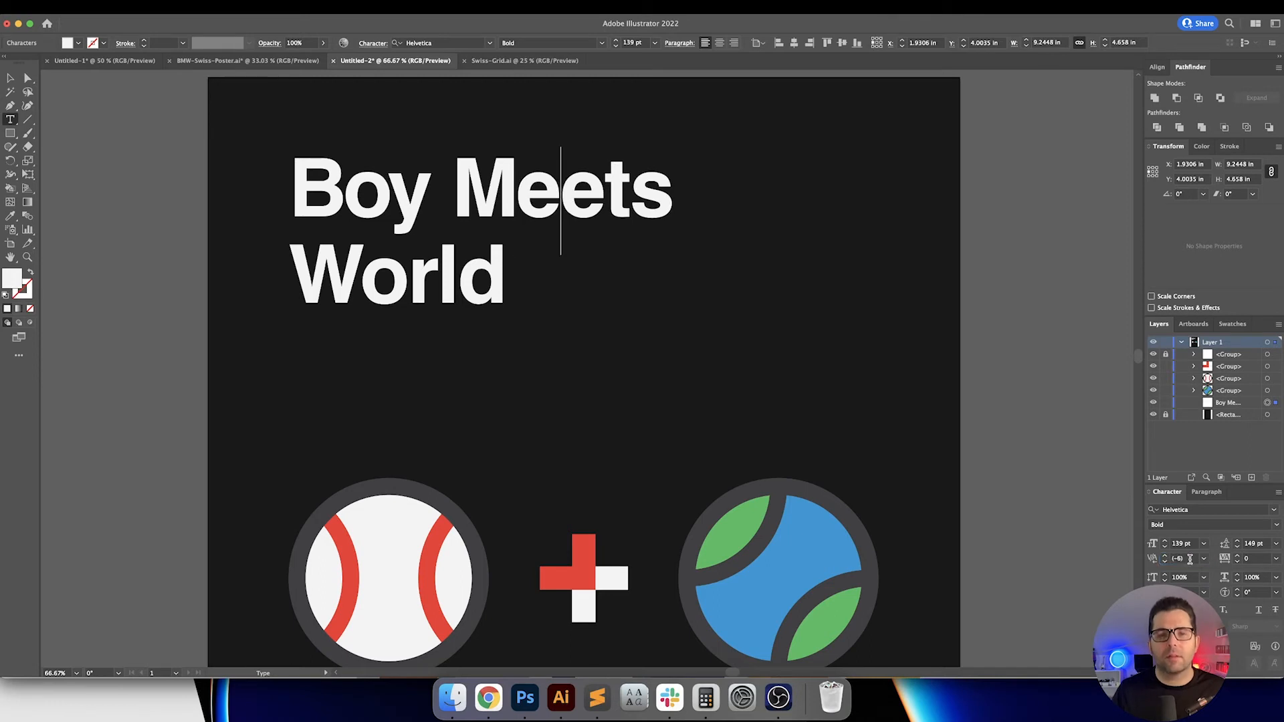
scroll(1189, 559, down, 1)
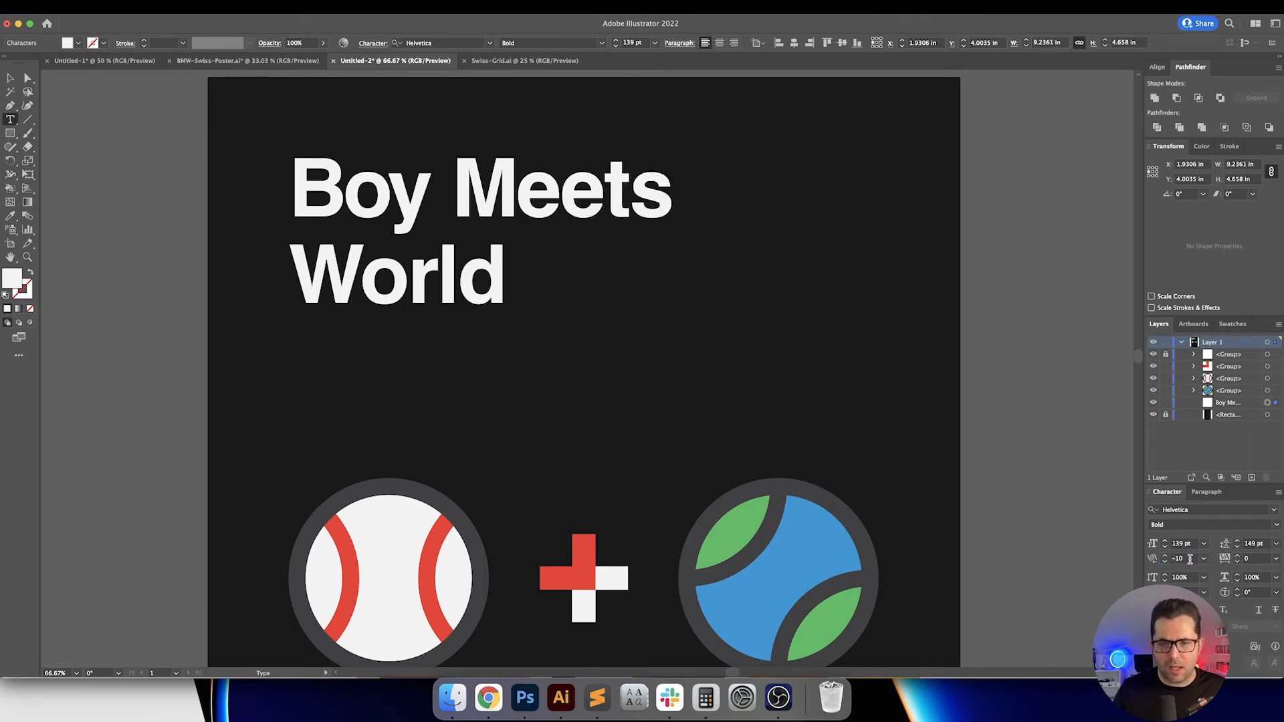
key(Right)
key(Right)
key(Left)
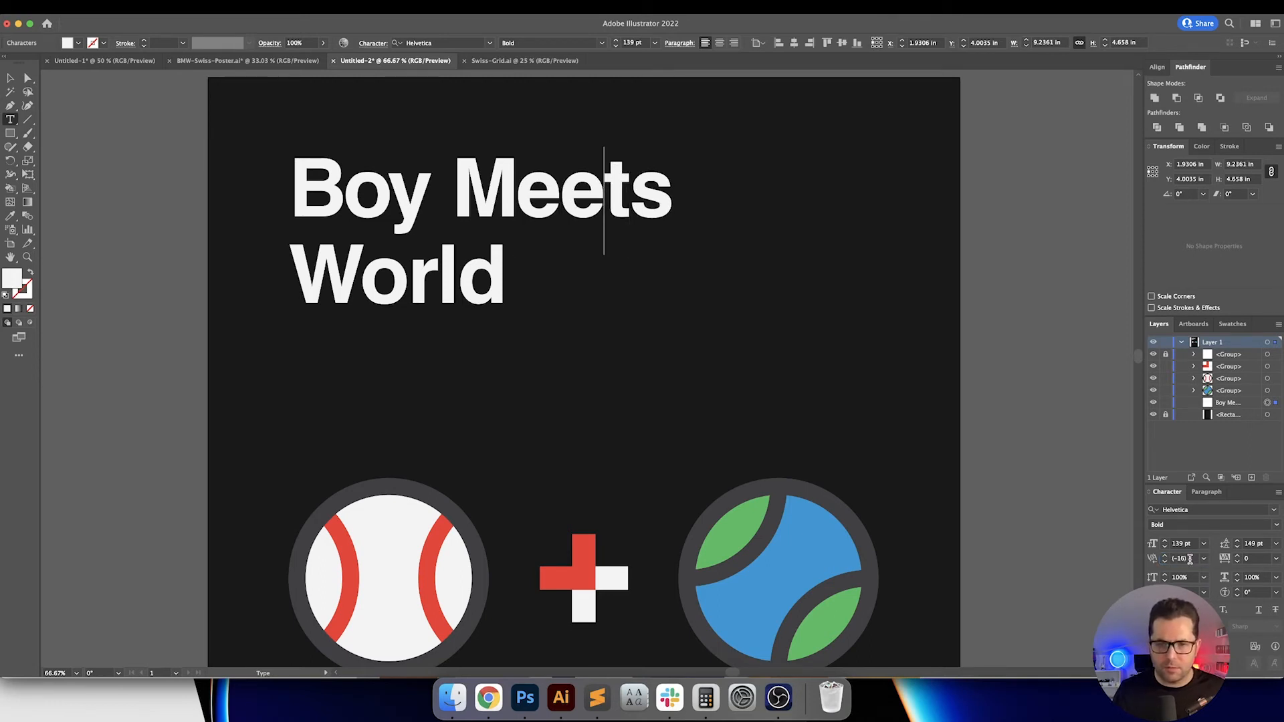
scroll(1190, 559, down, 1)
key(Right)
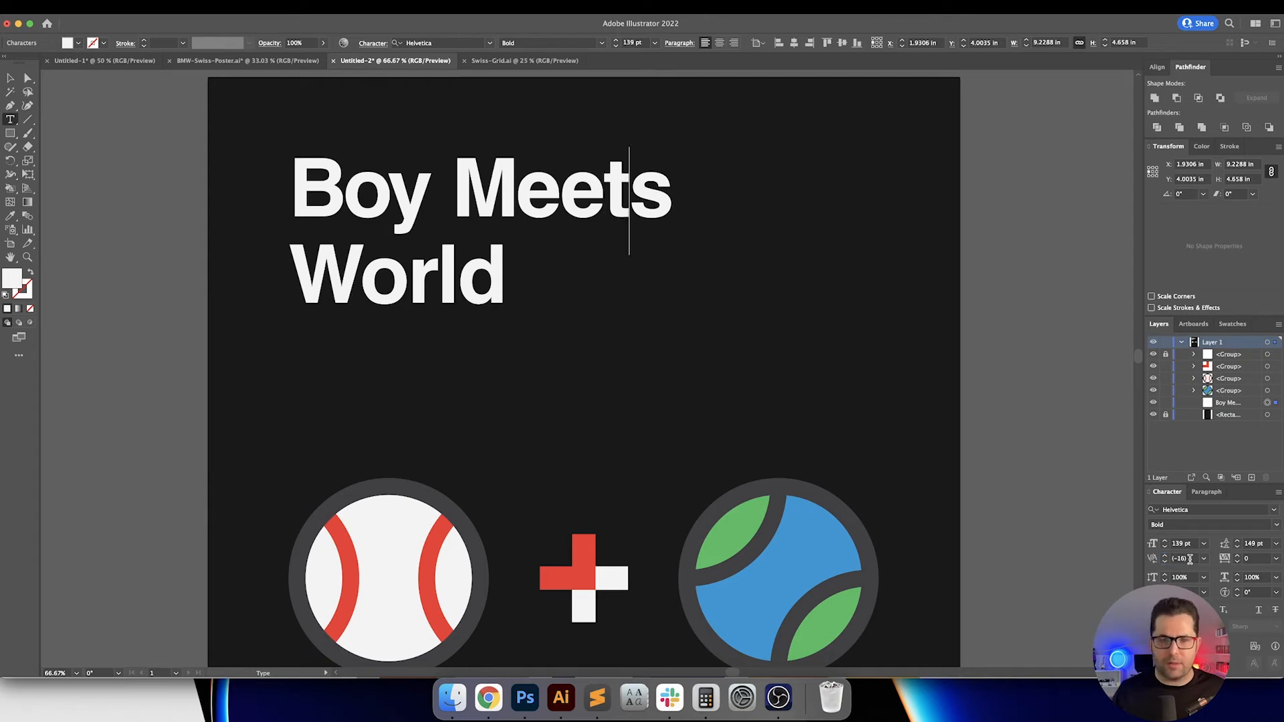
Step: Kern the letters of "World", setting the W–o pair to -90 and tightening the following pairs, and finish editing the title
key(Right)
key(Right)
key(Right)
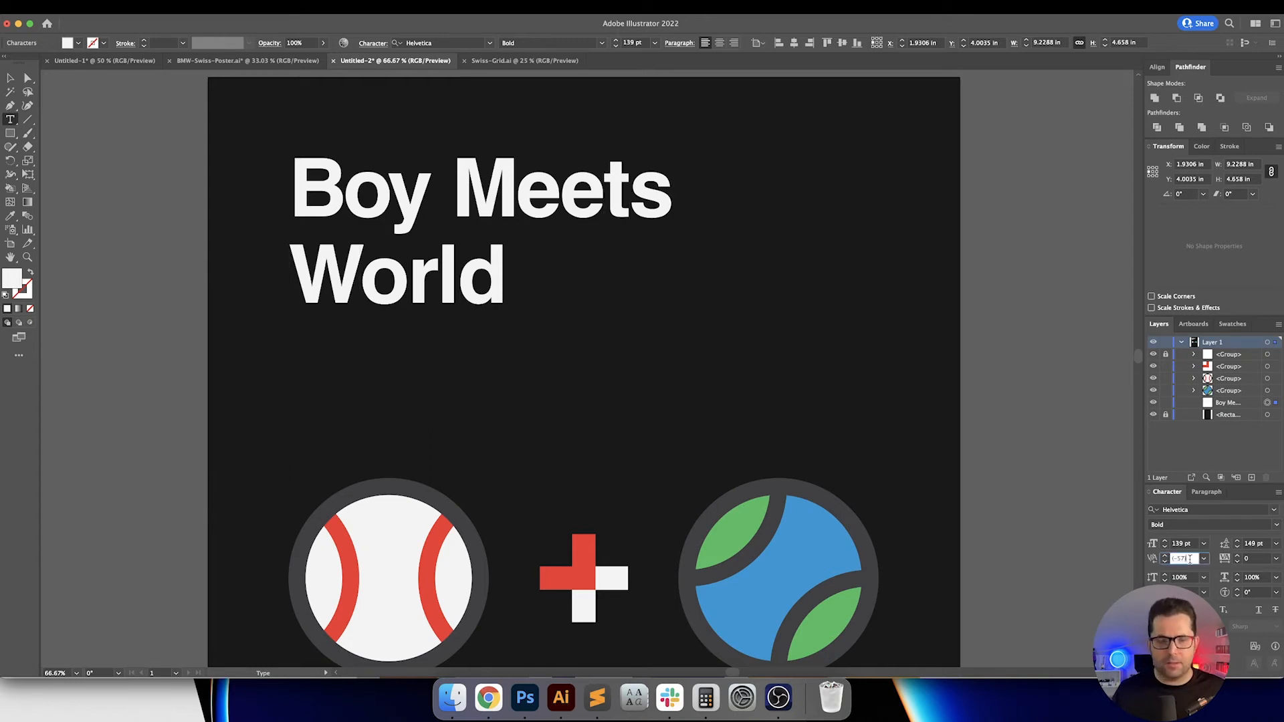
scroll(1190, 559, down, 15)
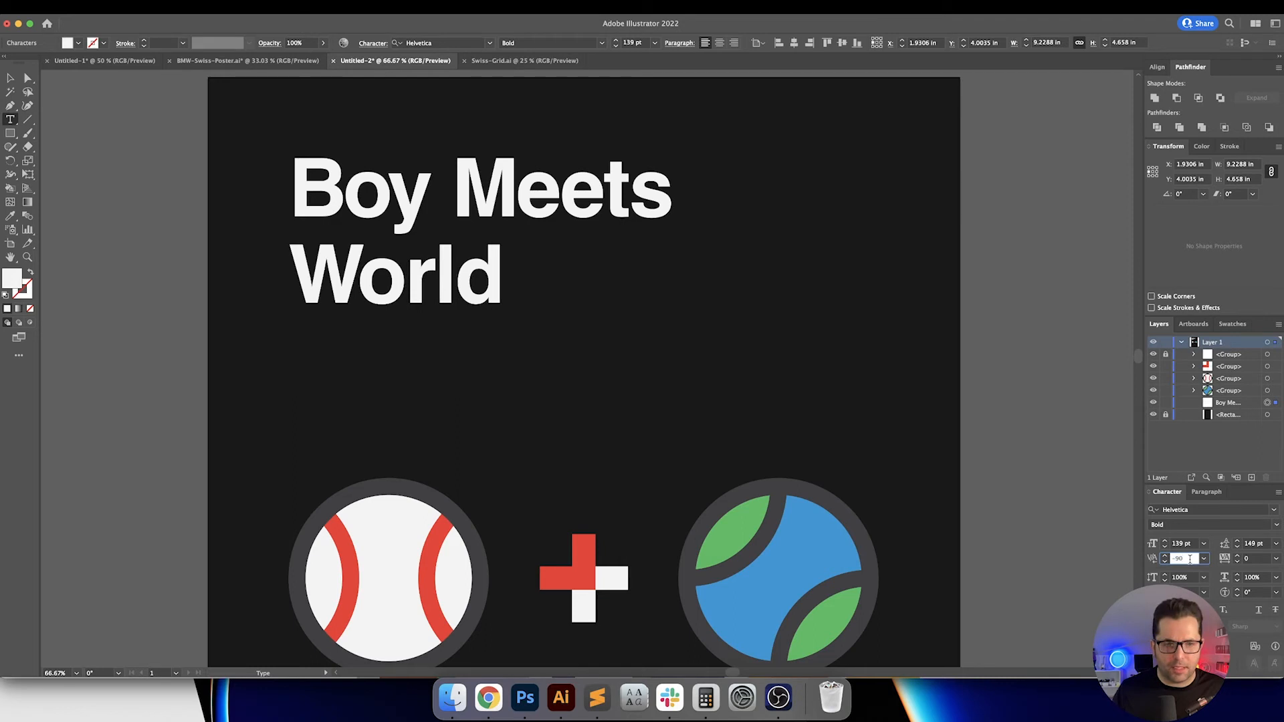
key(Right)
scroll(1190, 559, down, 8)
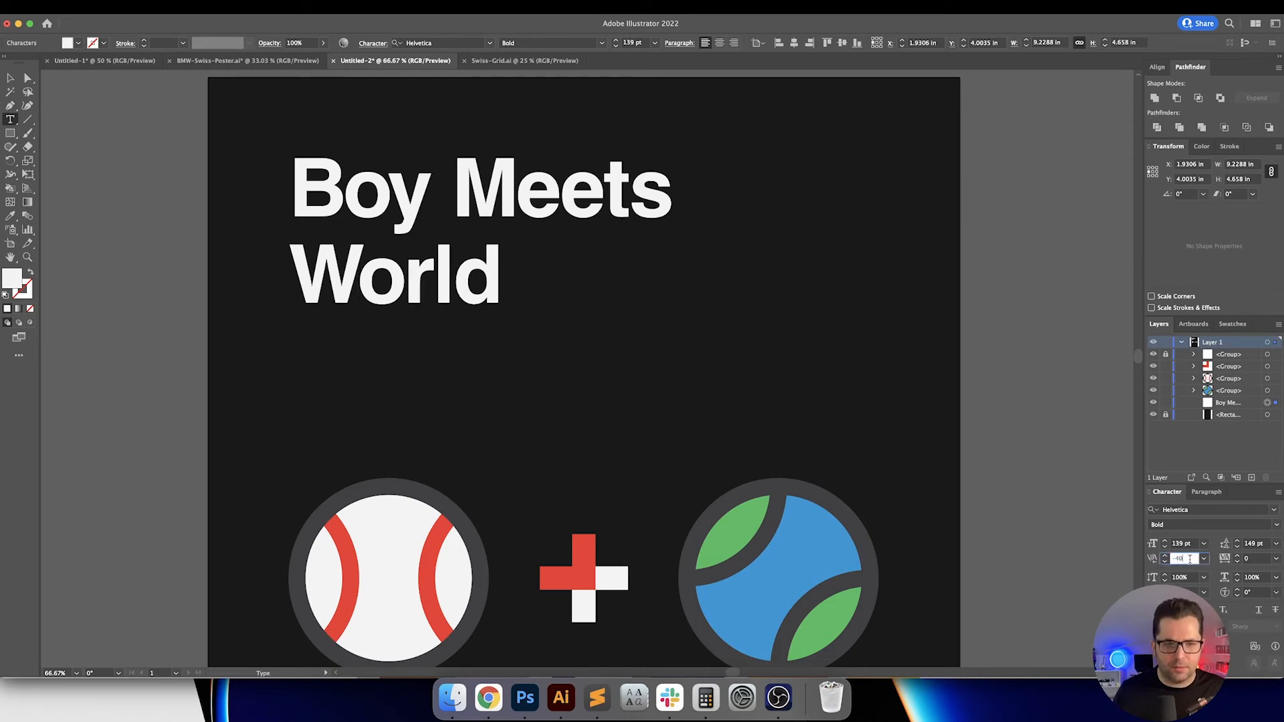
key(Right)
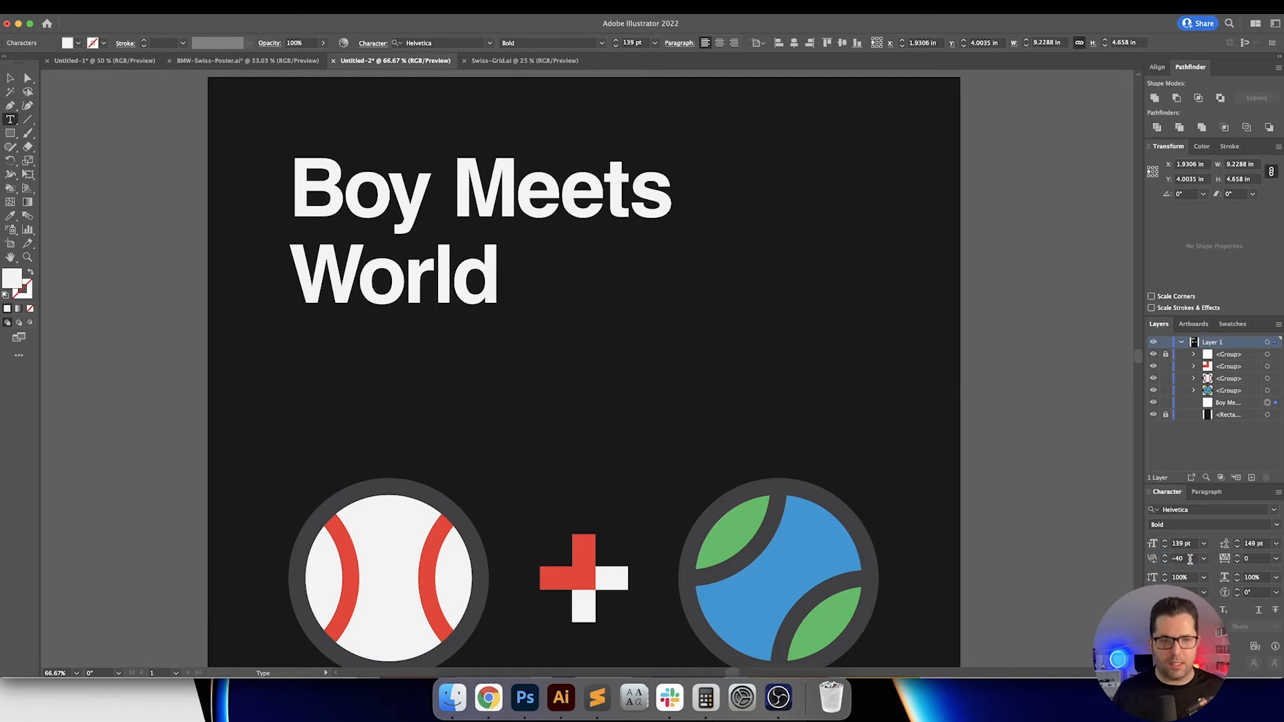
key(Escape)
click(748, 257)
key(cmd+0)
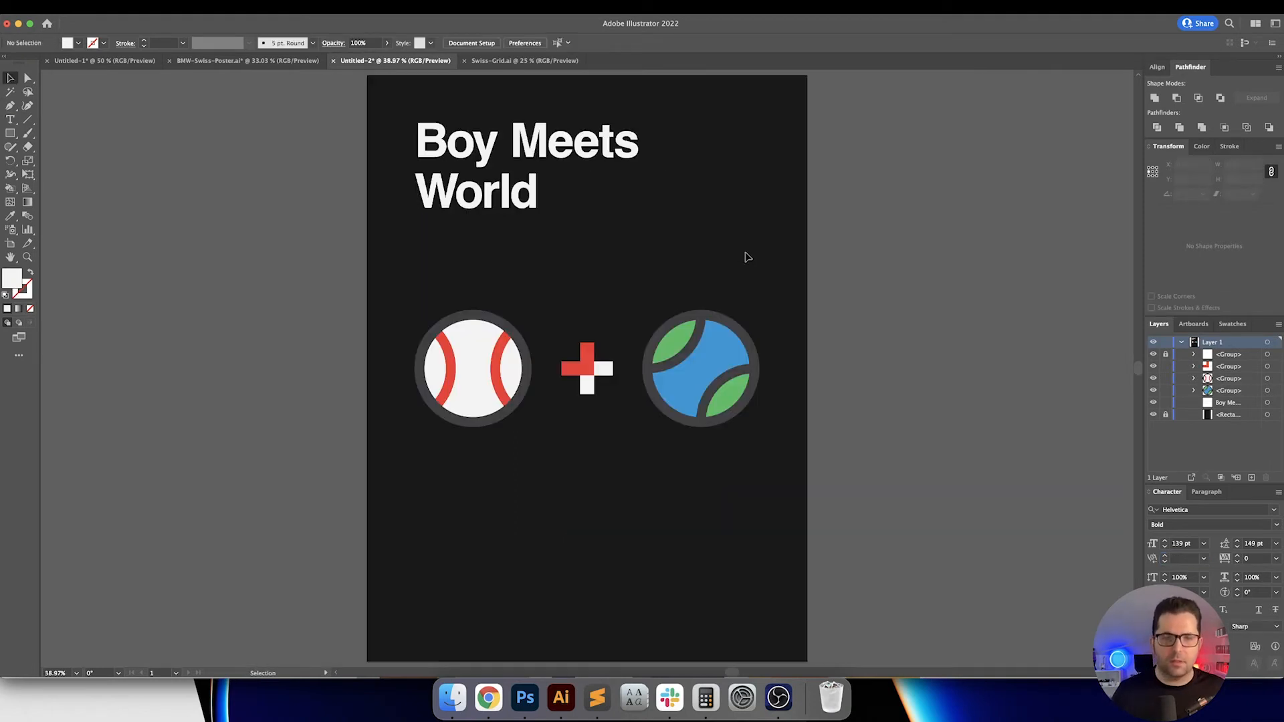
Step: Duplicate the title straight down to the empty area below the baseball, plus sign and globe, at about Y 18.61 in
drag(762, 253, 681, 248)
click(475, 130)
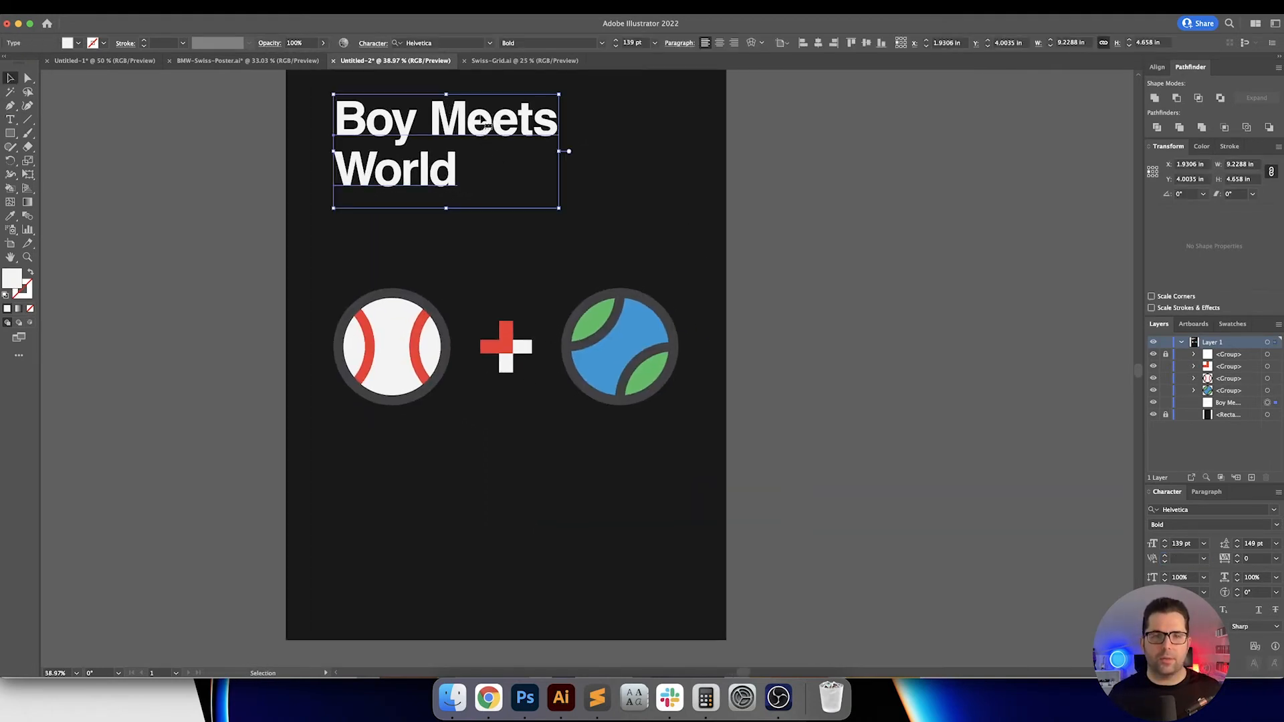
alt+drag(480, 132, 480, 488)
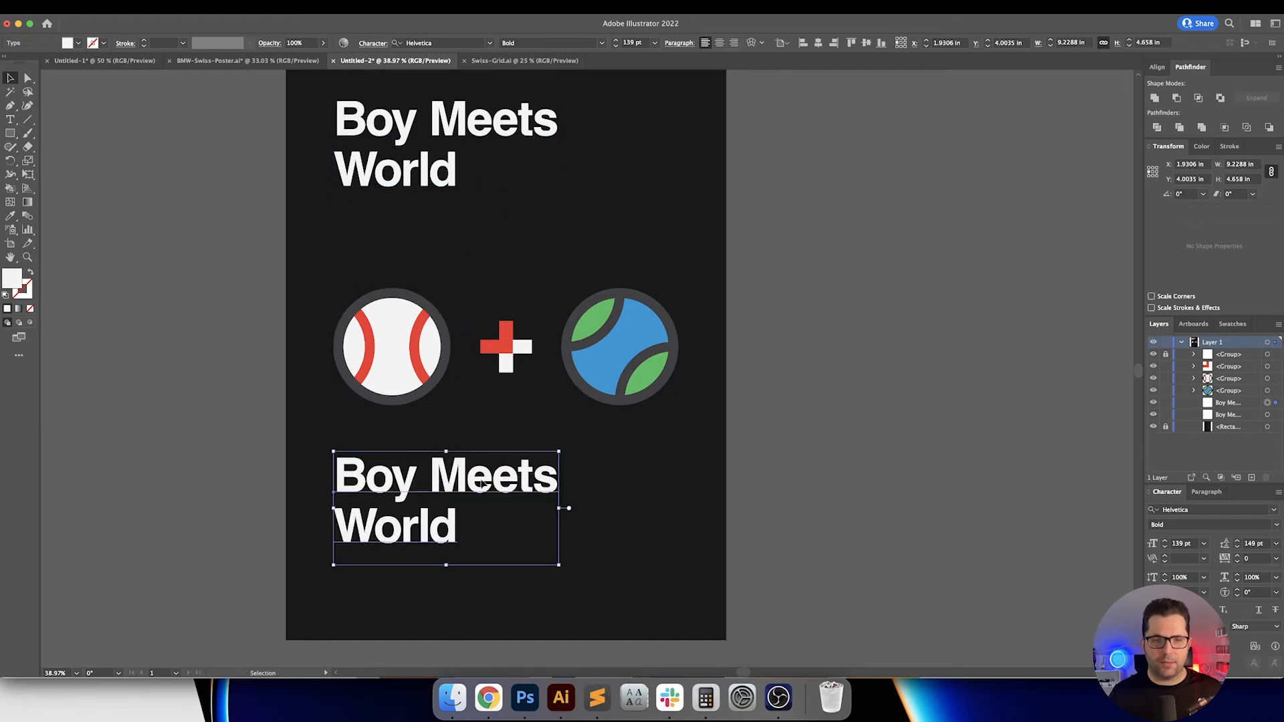
drag(679, 207, 679, 205)
Step: Replace the duplicated title's text with "ben" and "savage" in lowercase on two lines
key(t)
click(483, 471)
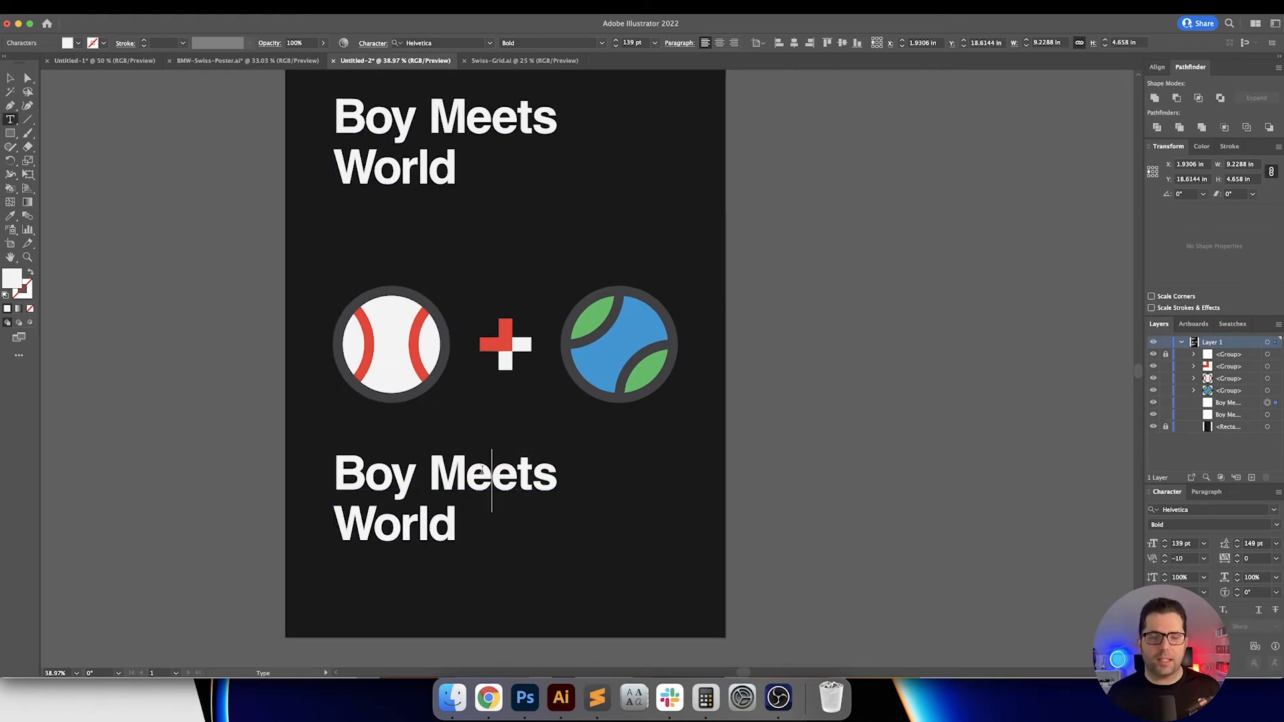
key(super+a)
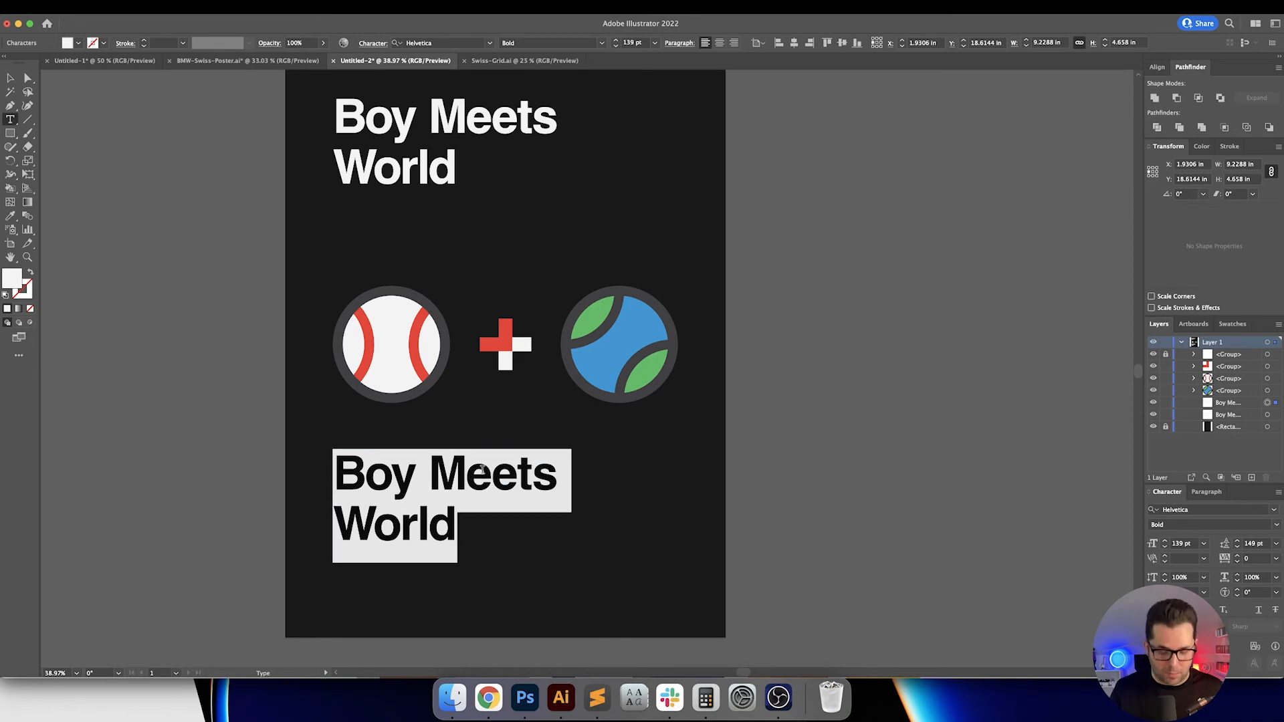
text(ben)
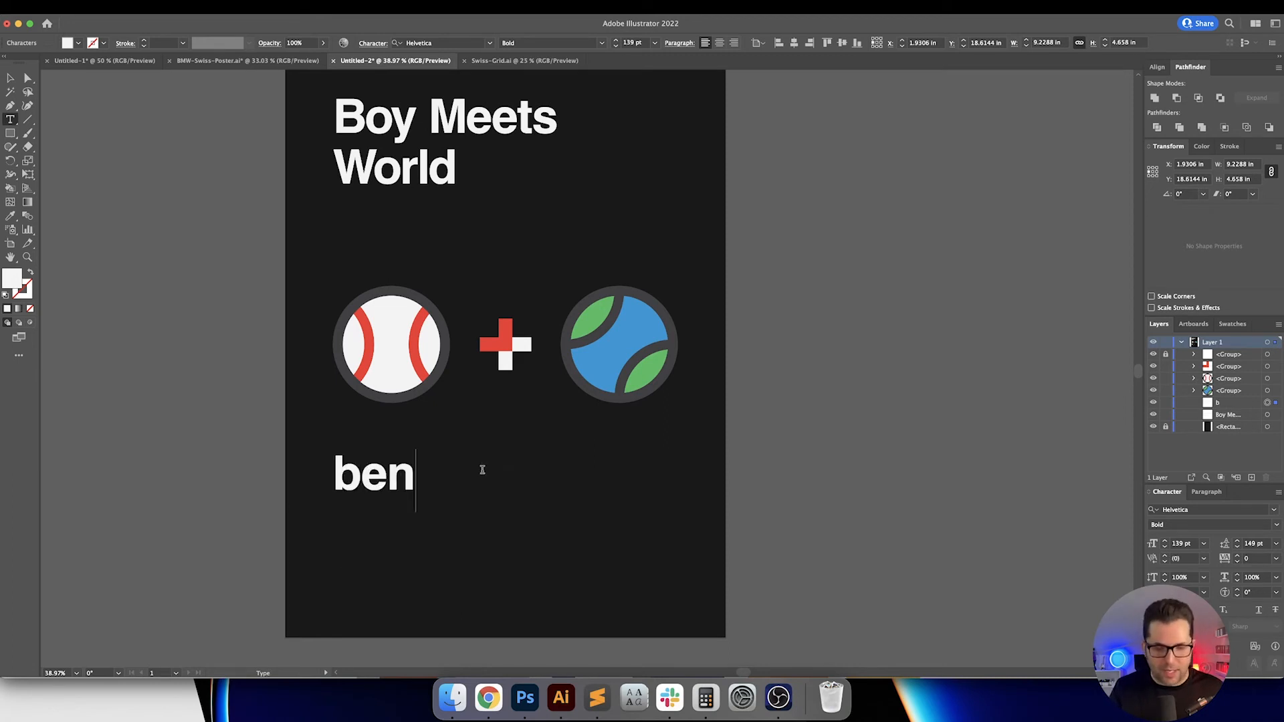
key(Return)
text(savage)
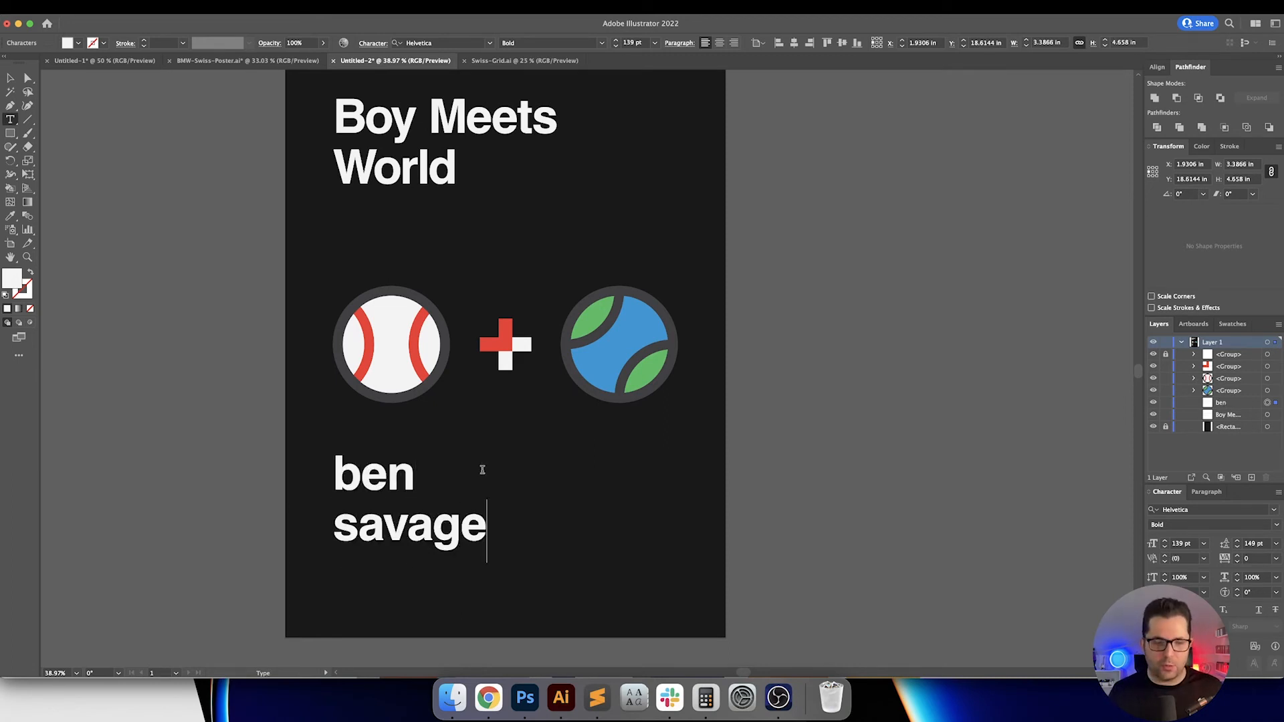
key(Escape)
Step: Try reducing the "ben savage" text to a quarter of its font size, 34.75 pt, and undo the change
click(635, 43)
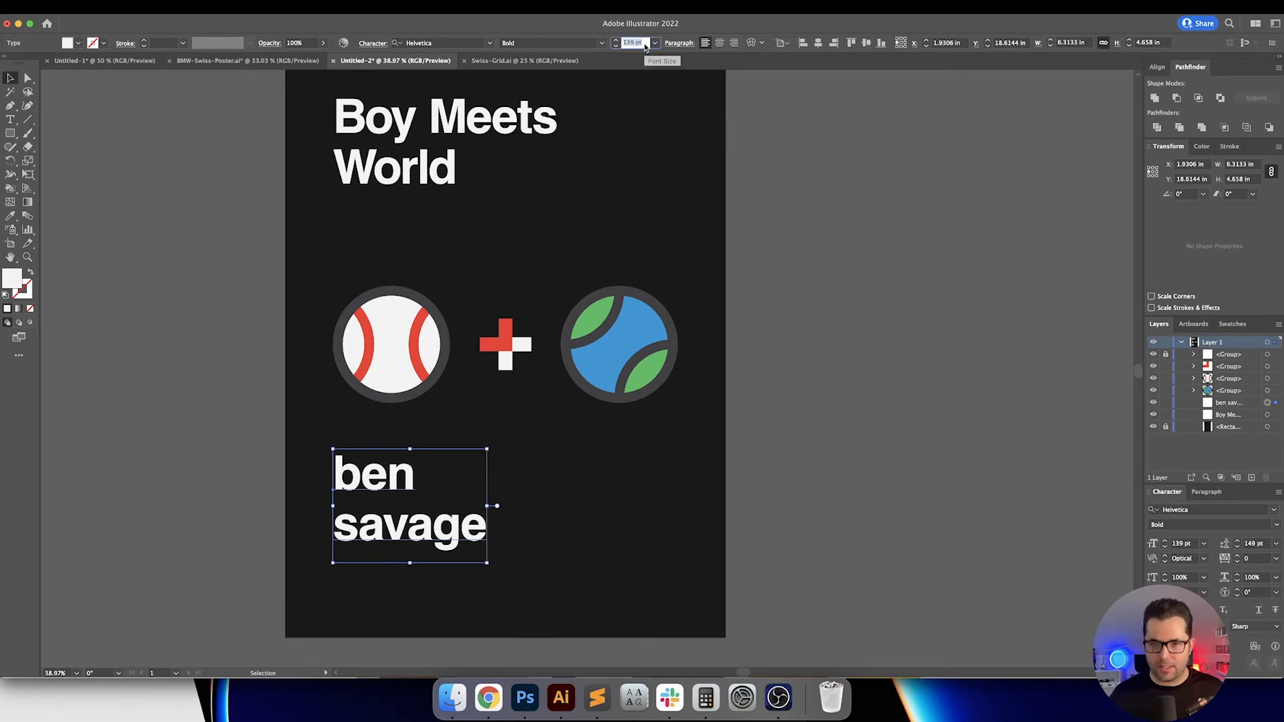
text(/4)
key(Return)
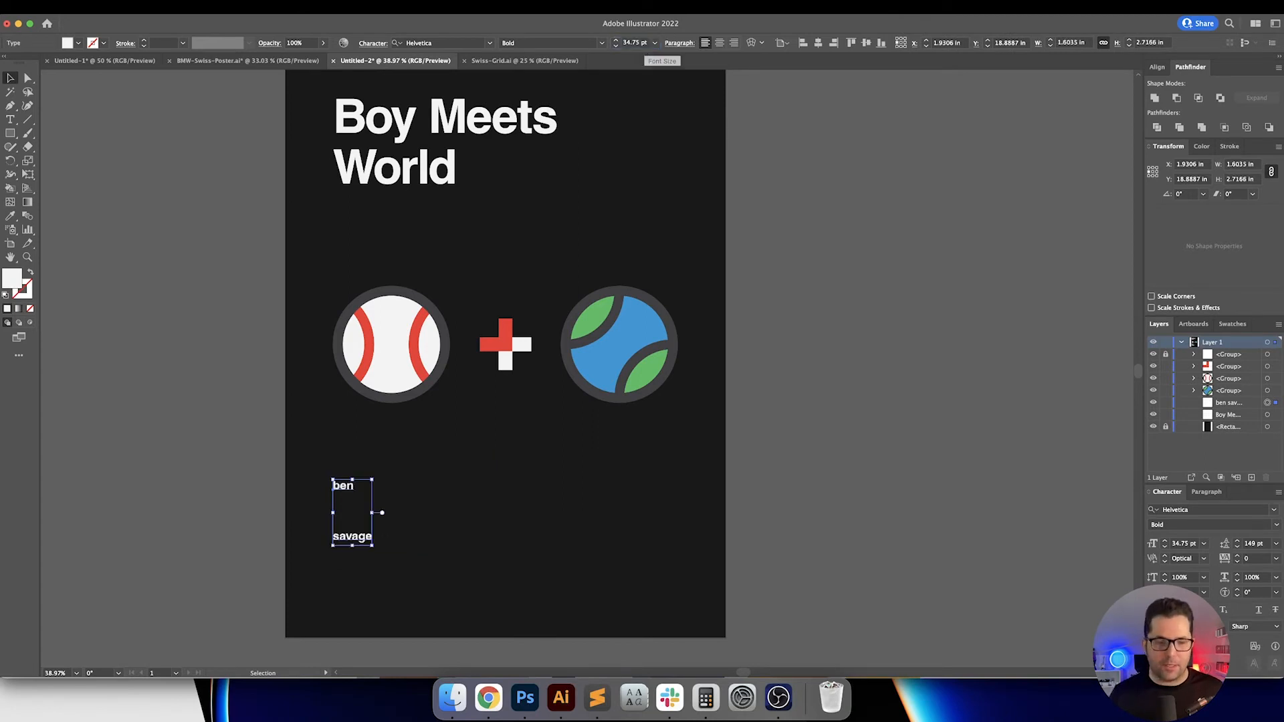
key(super+z)
Step: Reduce the "ben savage" text to a third of its font size and round it up to 50 pt
click(646, 42)
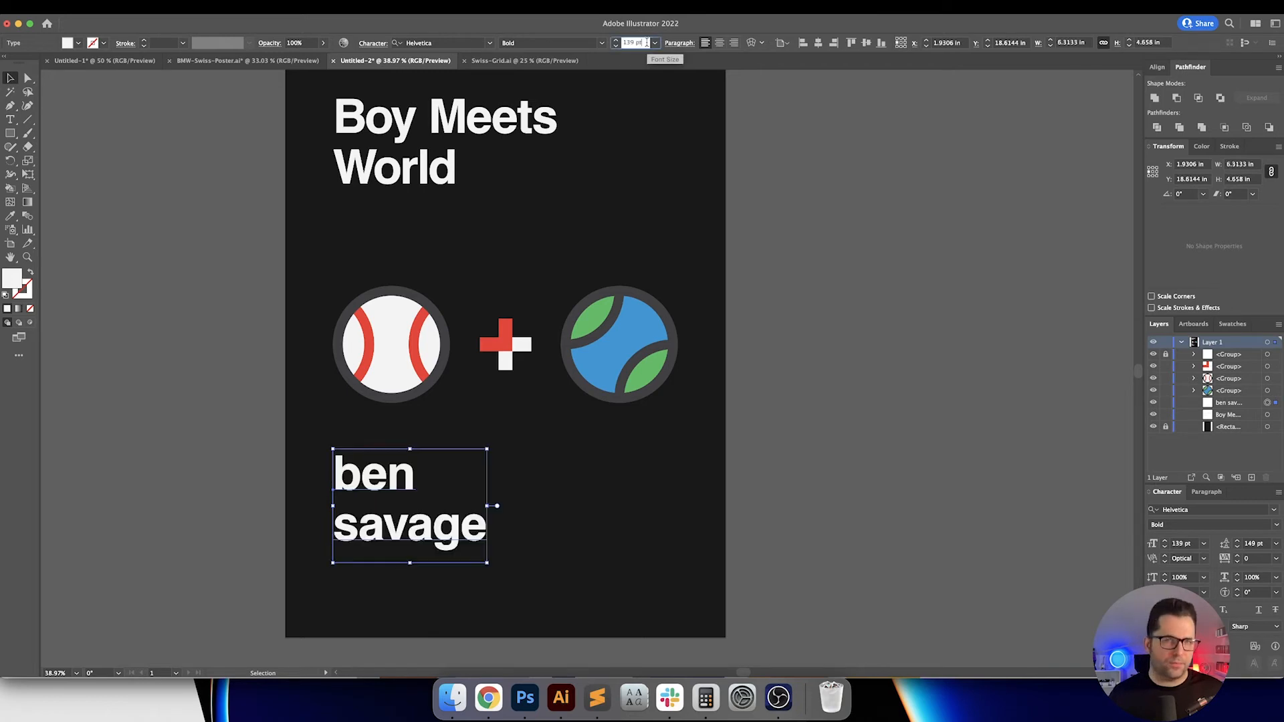
text(/)
text(3)
key(Return)
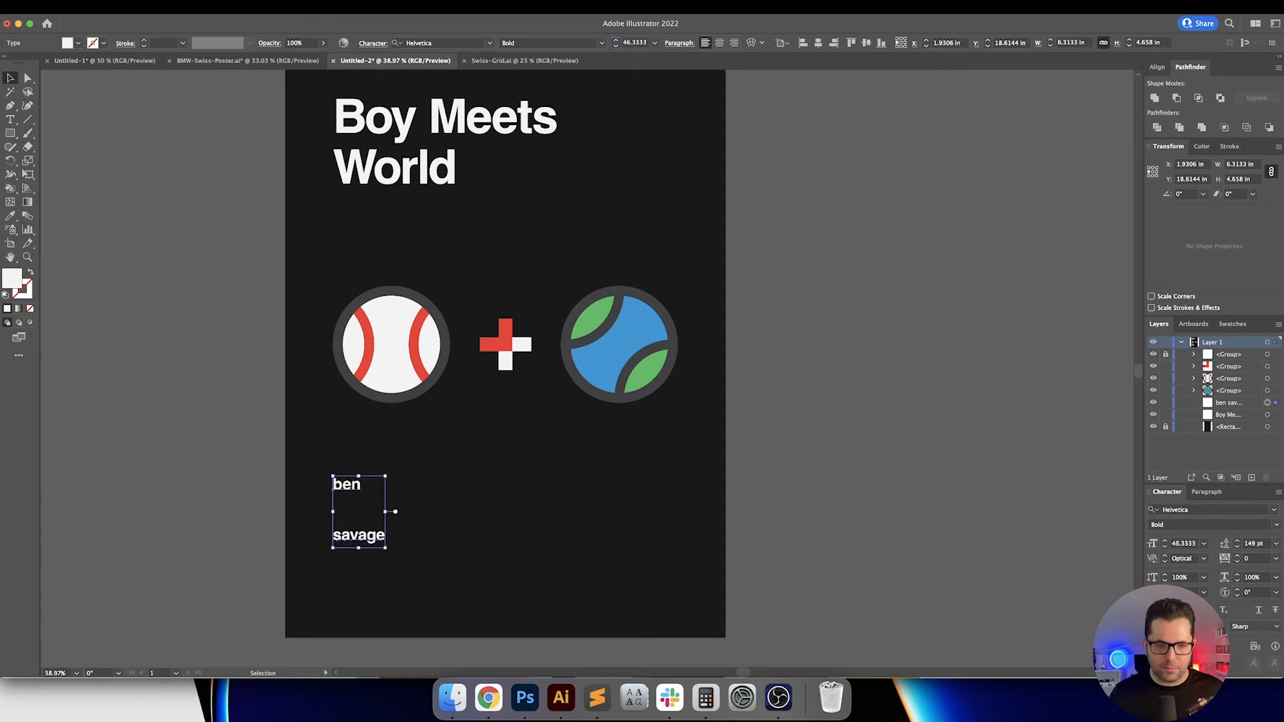
double_click(1189, 544)
text(50)
key(Return)
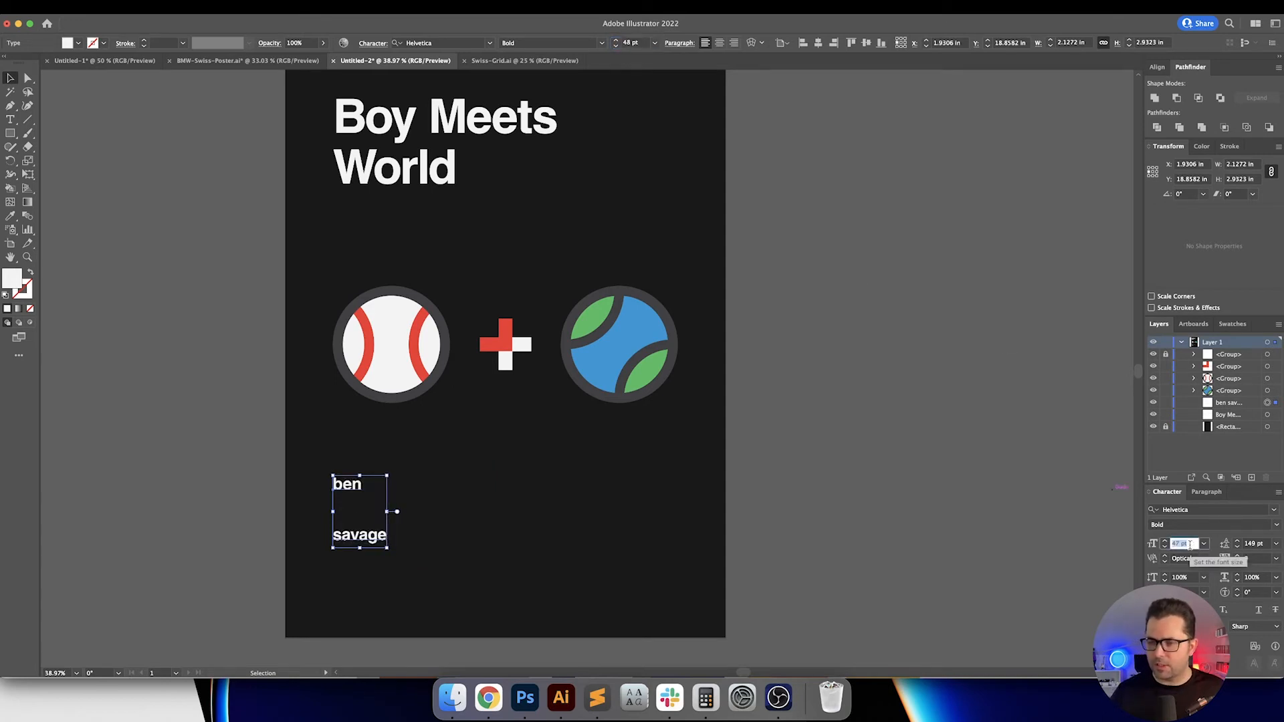
Step: Set the leading of the "ben savage" text to 50 pt
click(1265, 544)
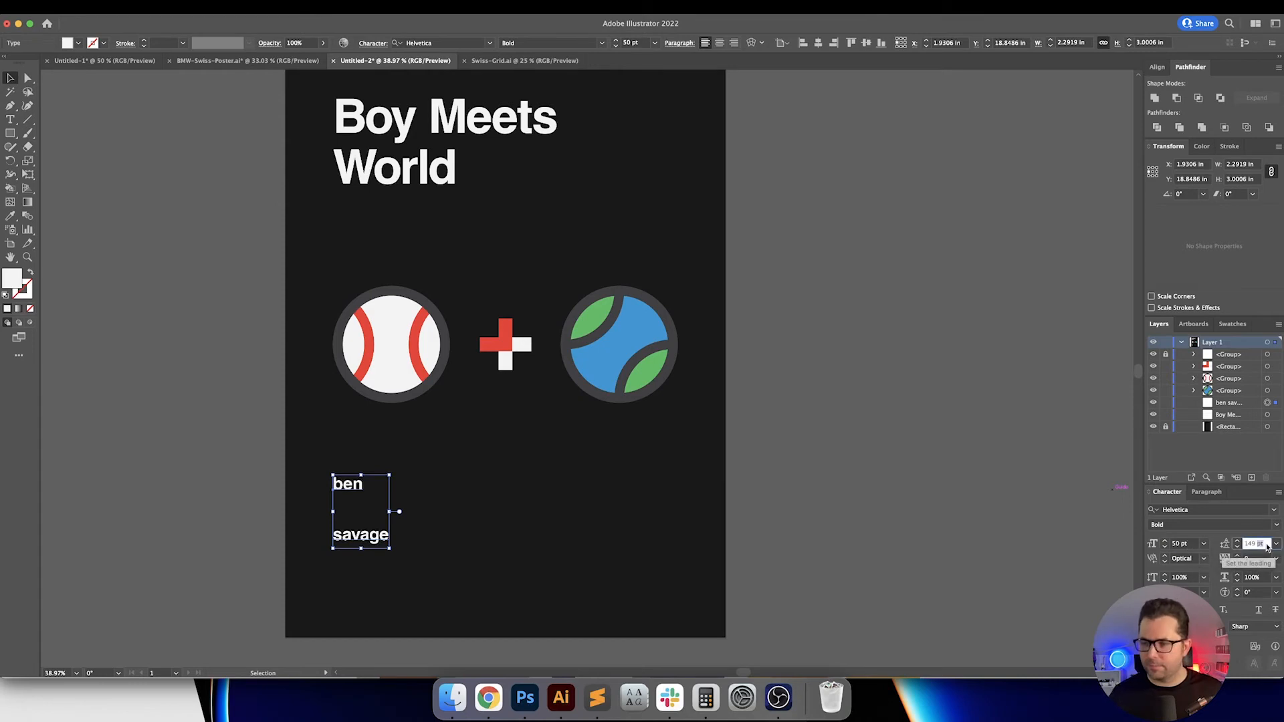
text(50)
key(Return)
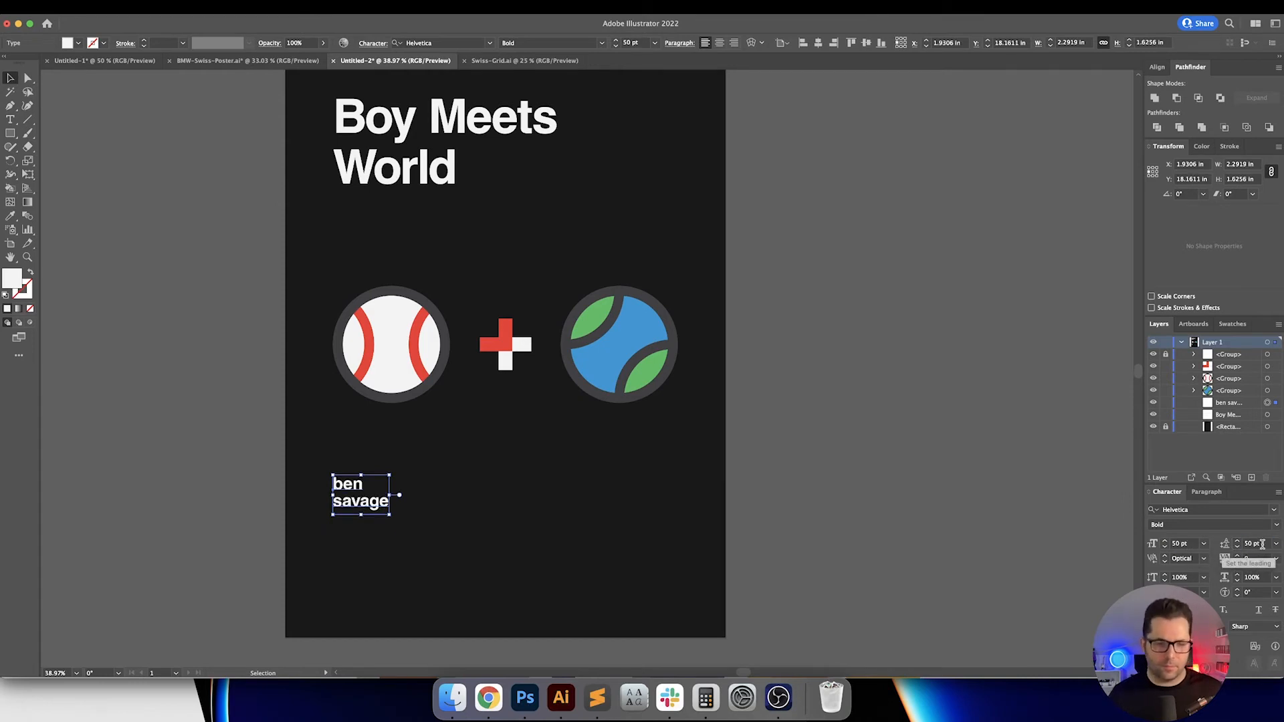
Step: Show the guides and move the "ben savage" text down to the bottom row guides at the outer left margin guide
click(502, 567)
scroll(493, 550, down, 1)
key(super+;)
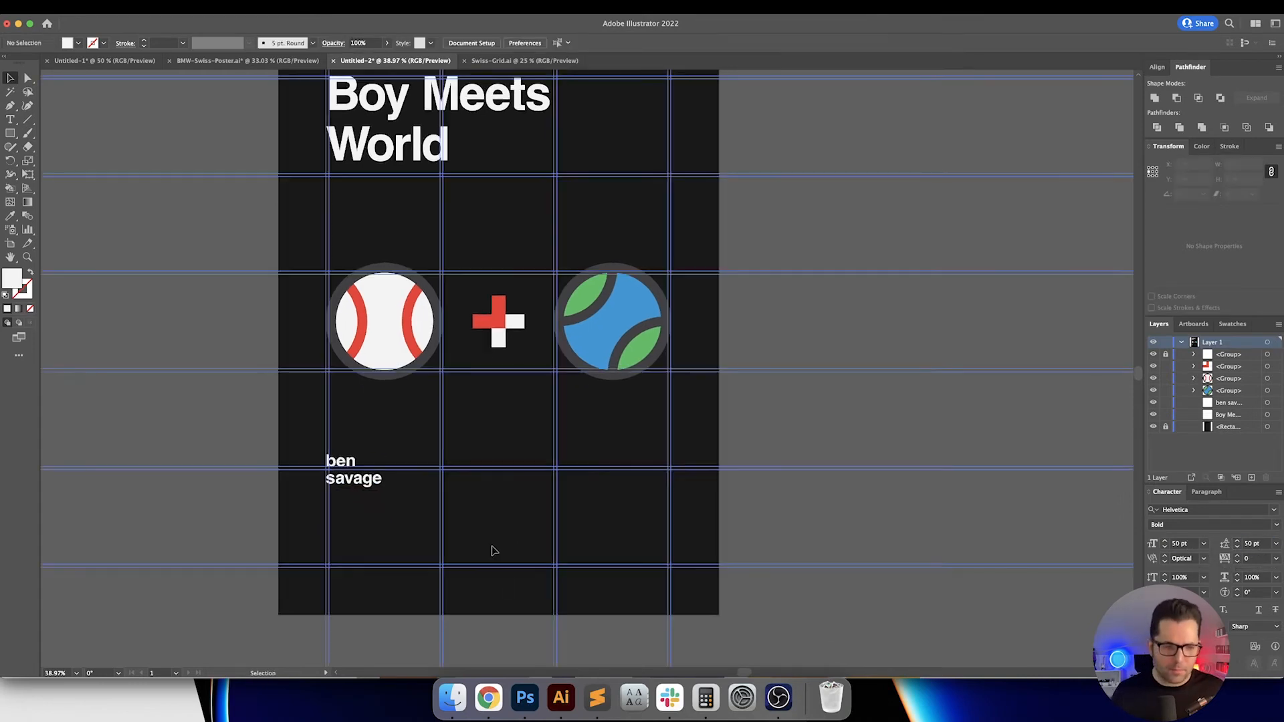
scroll(424, 533, up, 3)
drag(421, 531, 424, 421)
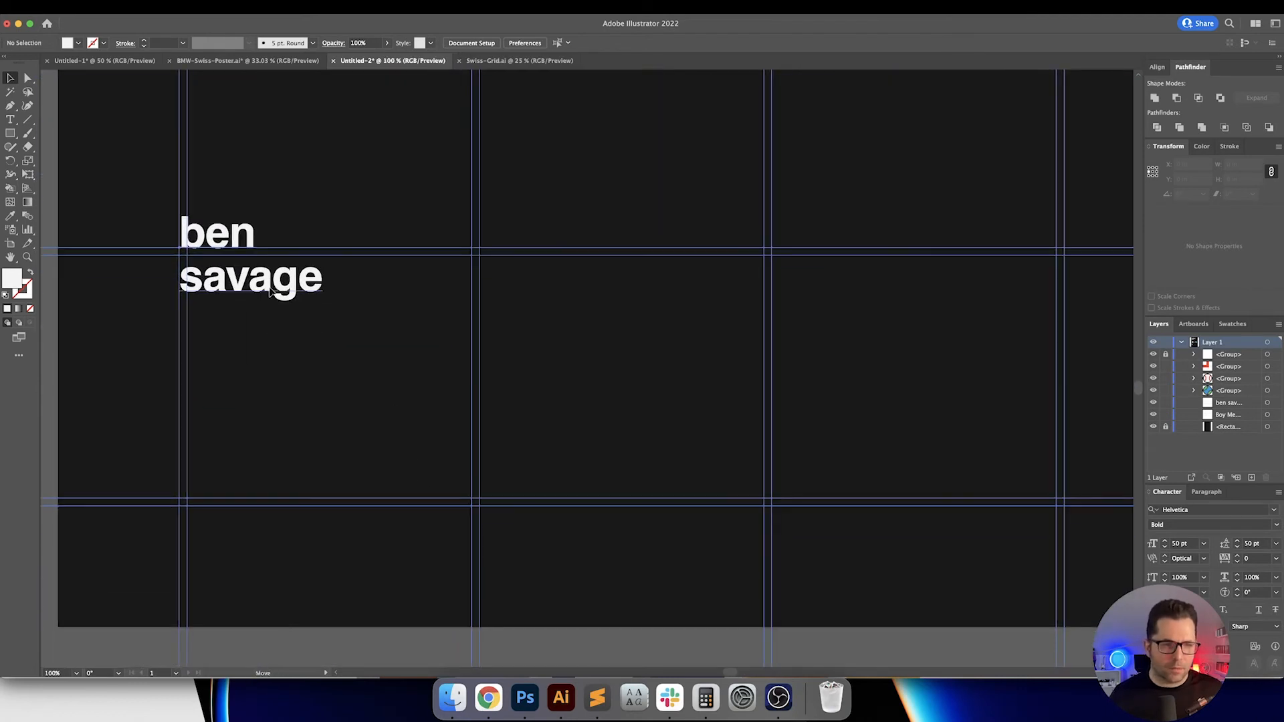
drag(272, 291, 342, 464)
scroll(205, 501, up, 4)
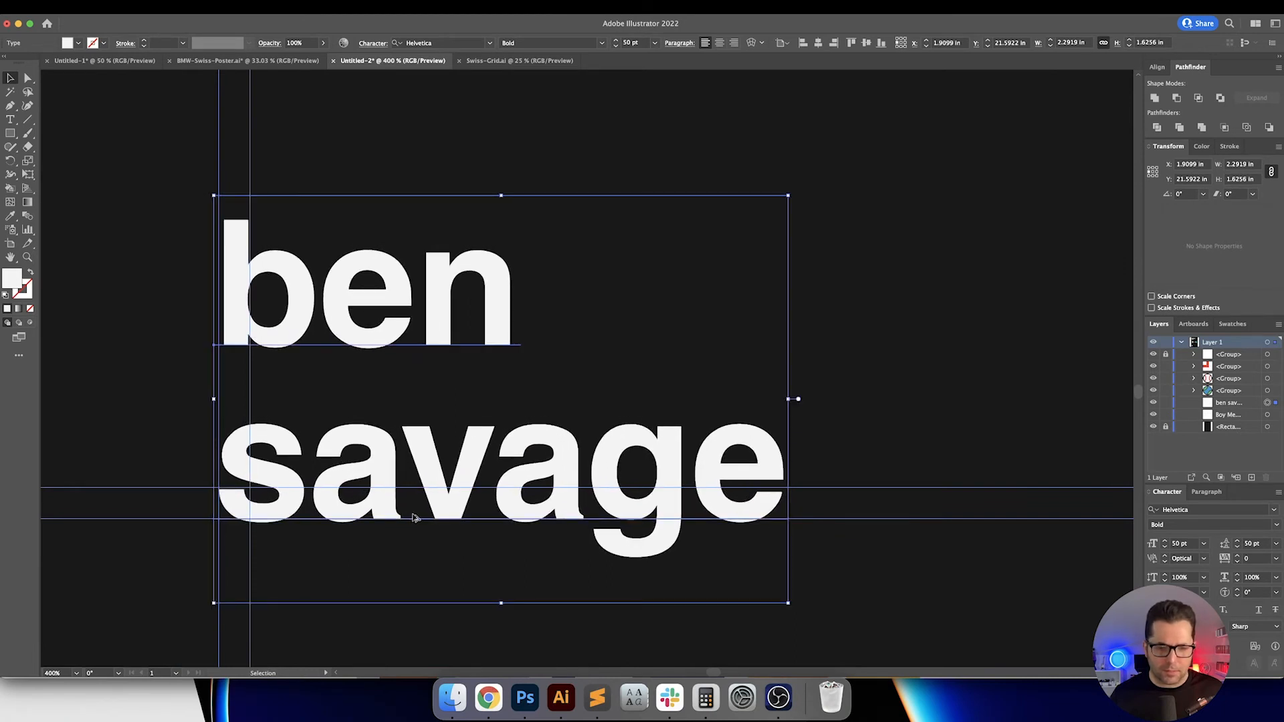
Step: Fine-tune the "ben savage" text so the baseline of "savage" sits on the lower bottom guide, at about Y 21.59 in
scroll(416, 516, up, 3)
scroll(481, 488, down, 2)
scroll(482, 474, up, 2)
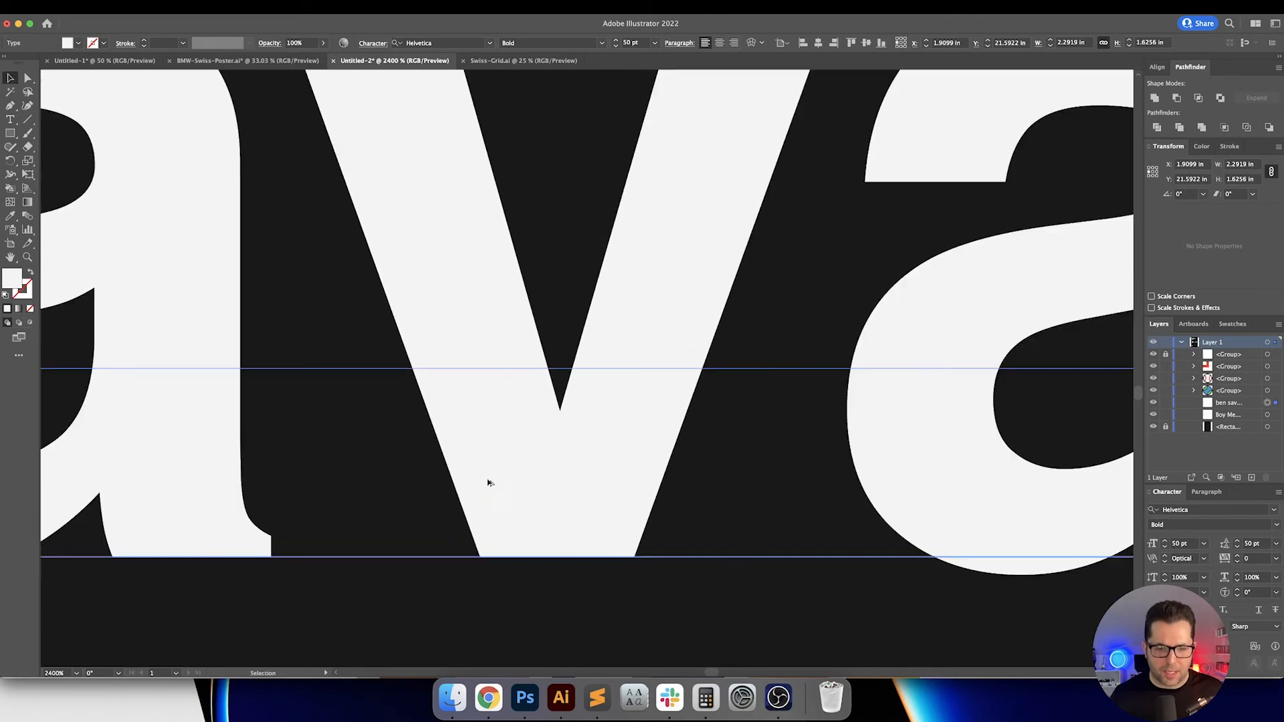
scroll(513, 522, down, 1)
mouse_move(515, 509)
mouse_down()
mouse_move(500, 517)
mouse_move(524, 511)
mouse_up()
scroll(526, 512, down, 4)
scroll(527, 512, down, 2)
scroll(556, 565, right, 3)
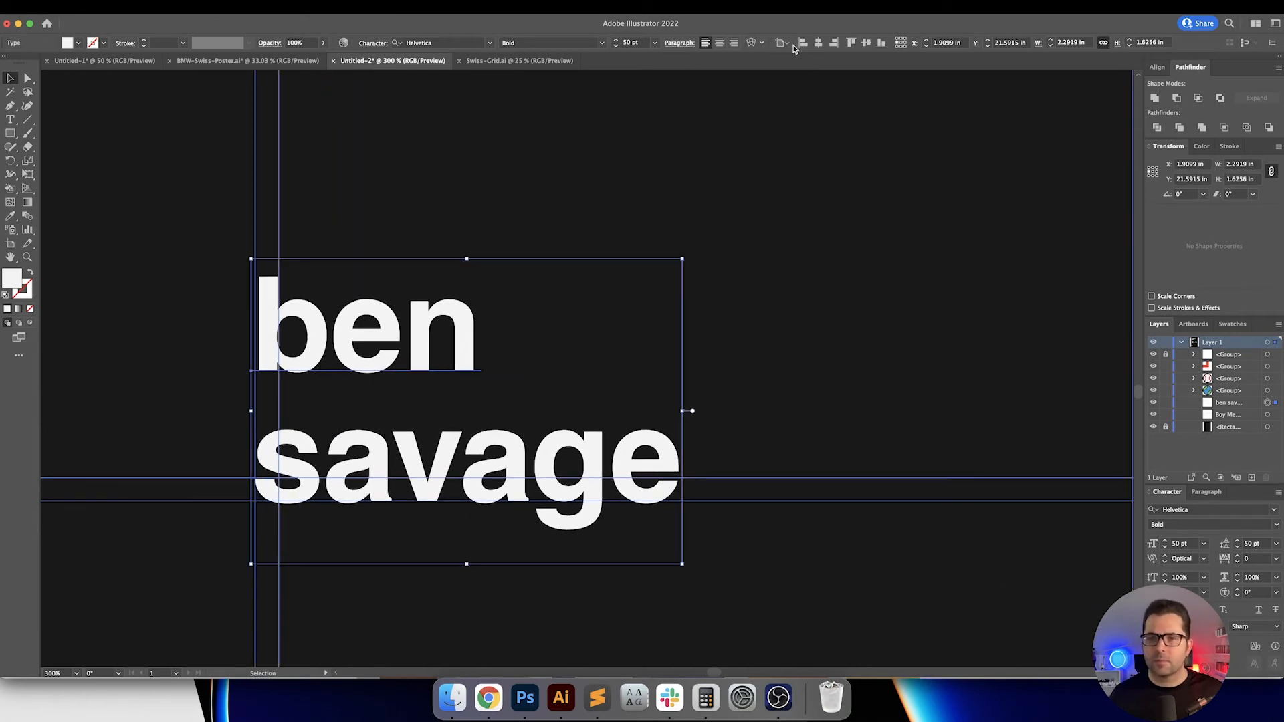
Step: Set the "ben savage" leading to 40 pt and move the text down so its baseline meets the lower bottom guide, about Y 21.66 in
click(1254, 543)
text(40)
key(Return)
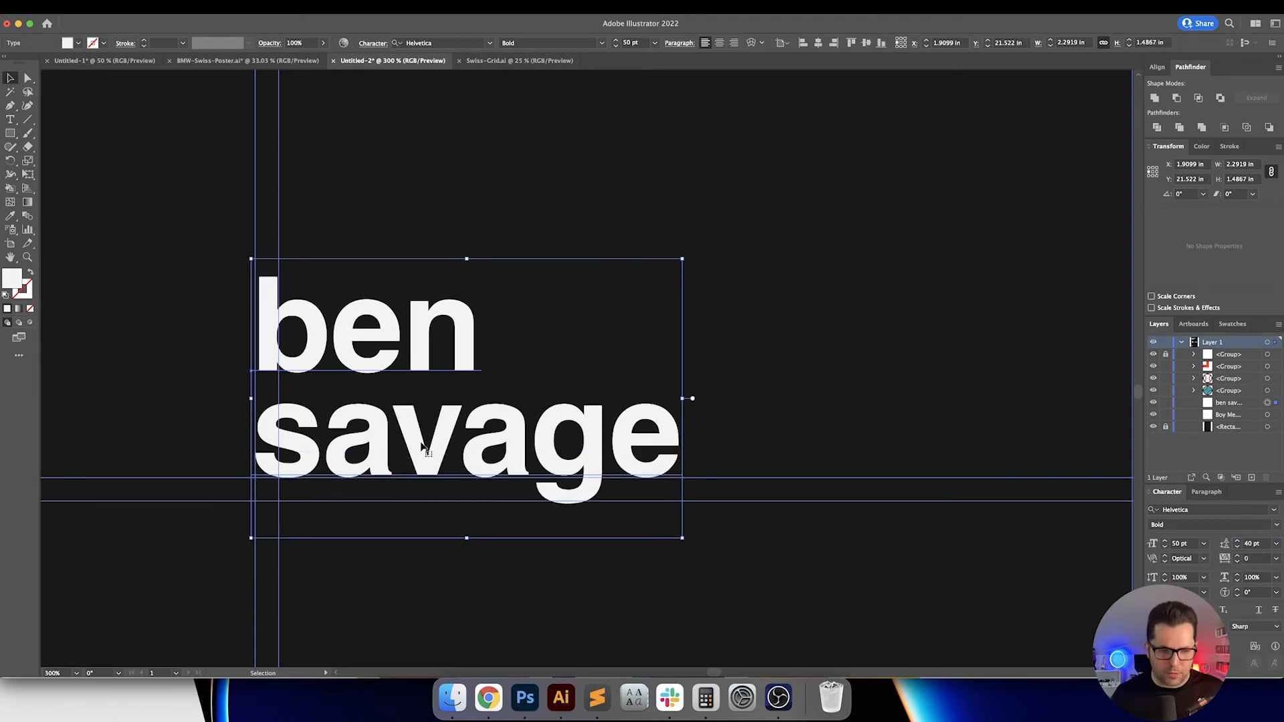
scroll(332, 504, up, 4)
drag(472, 269, 499, 369)
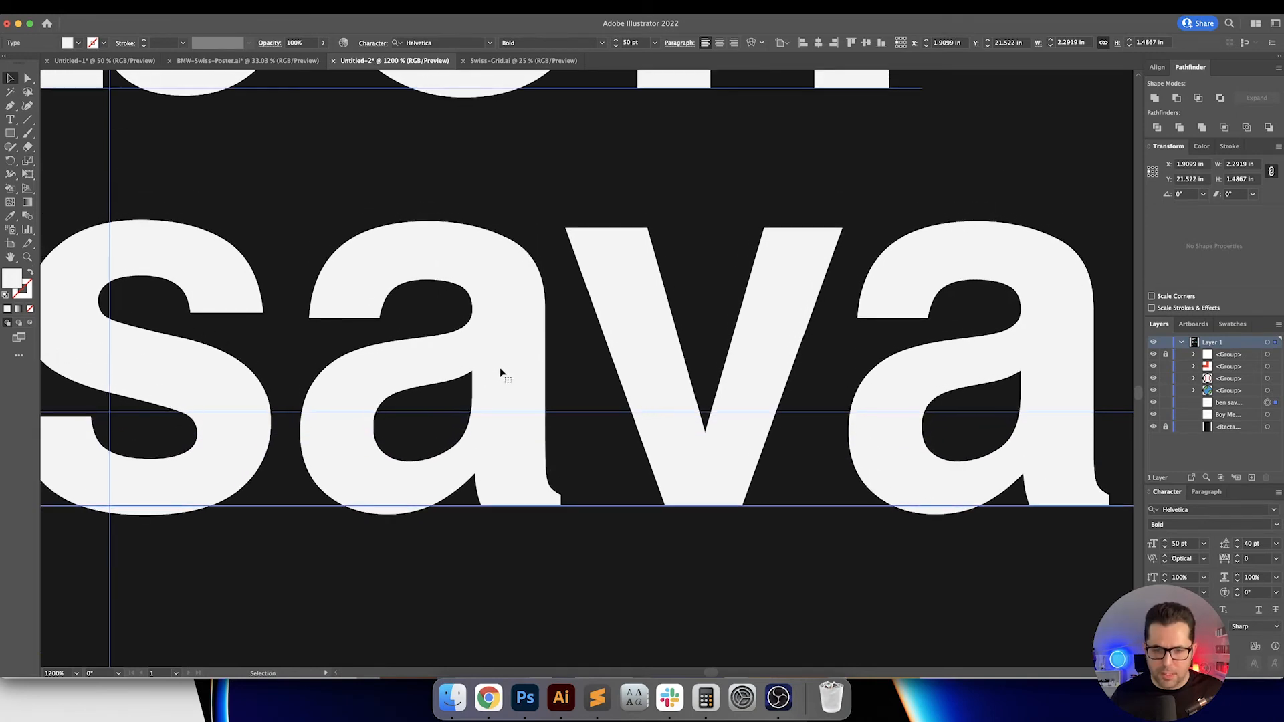
scroll(501, 371, down, 4)
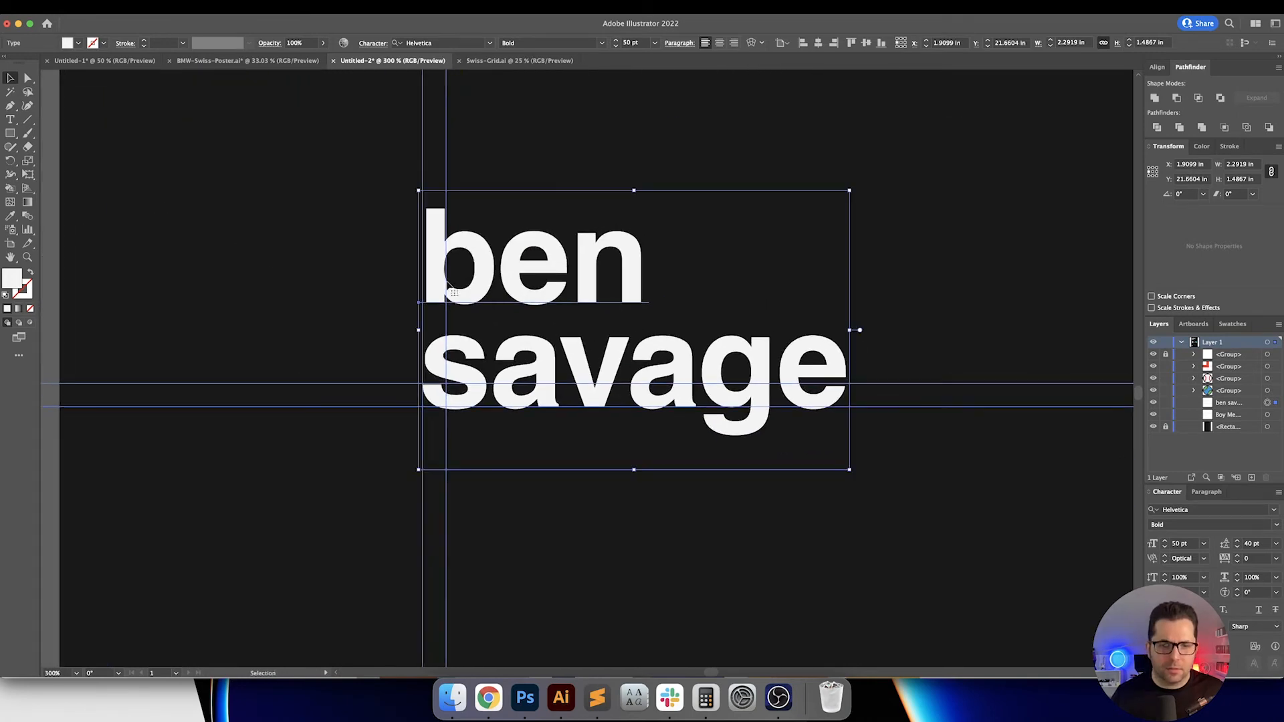
scroll(448, 284, up, 2)
scroll(450, 292, down, 5)
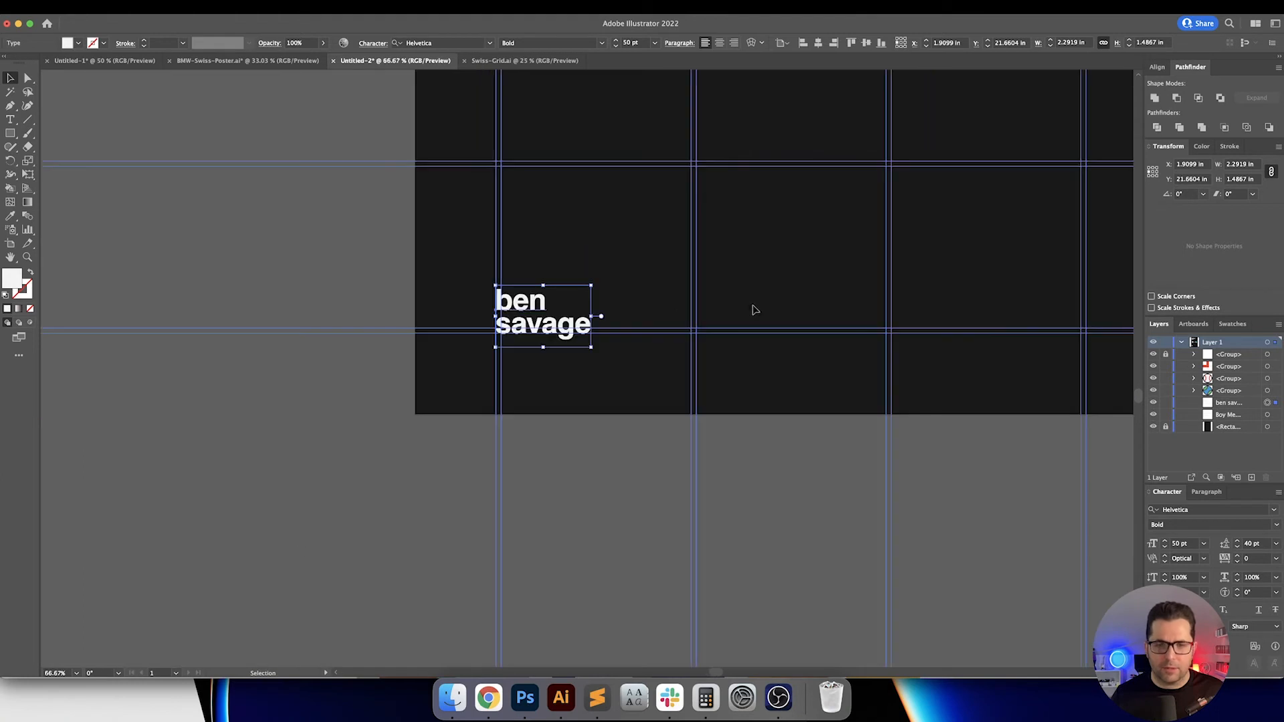
click(616, 344)
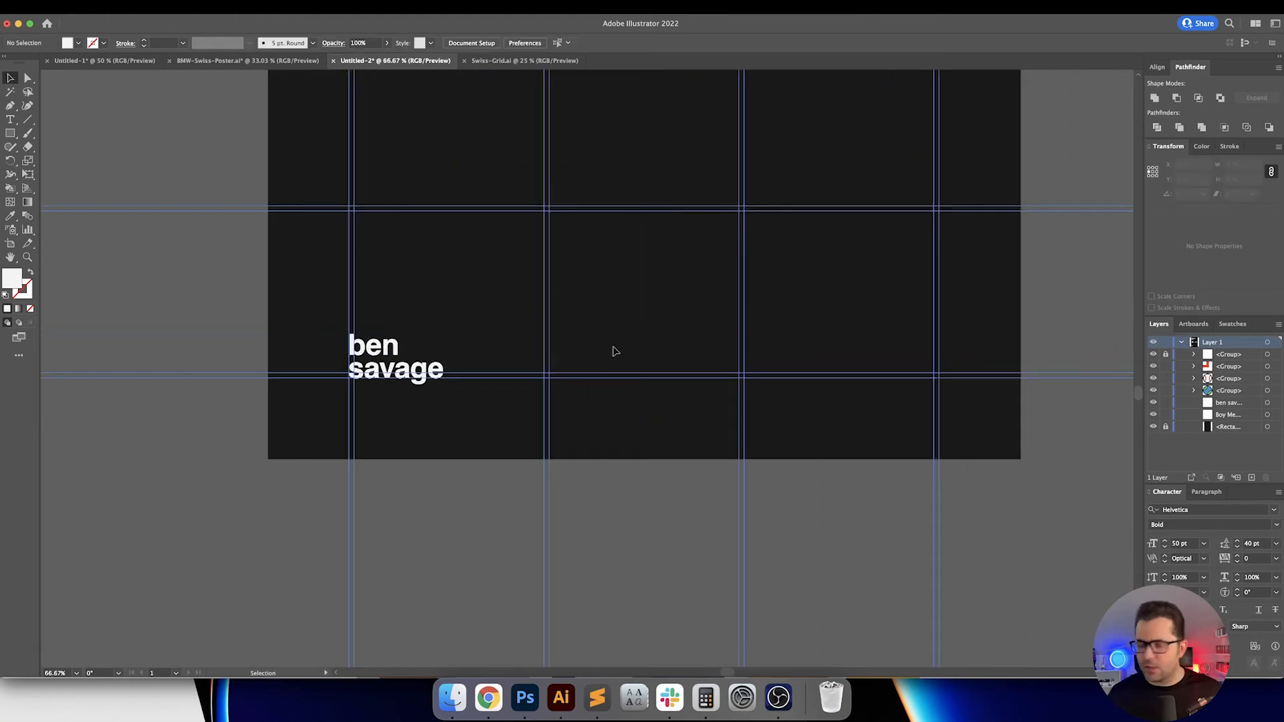
Step: Duplicate the "ben savage" text about 3.36 in straight to the right and repeat the copy three more times
scroll(616, 351, right, 3)
scroll(616, 351, up, 1)
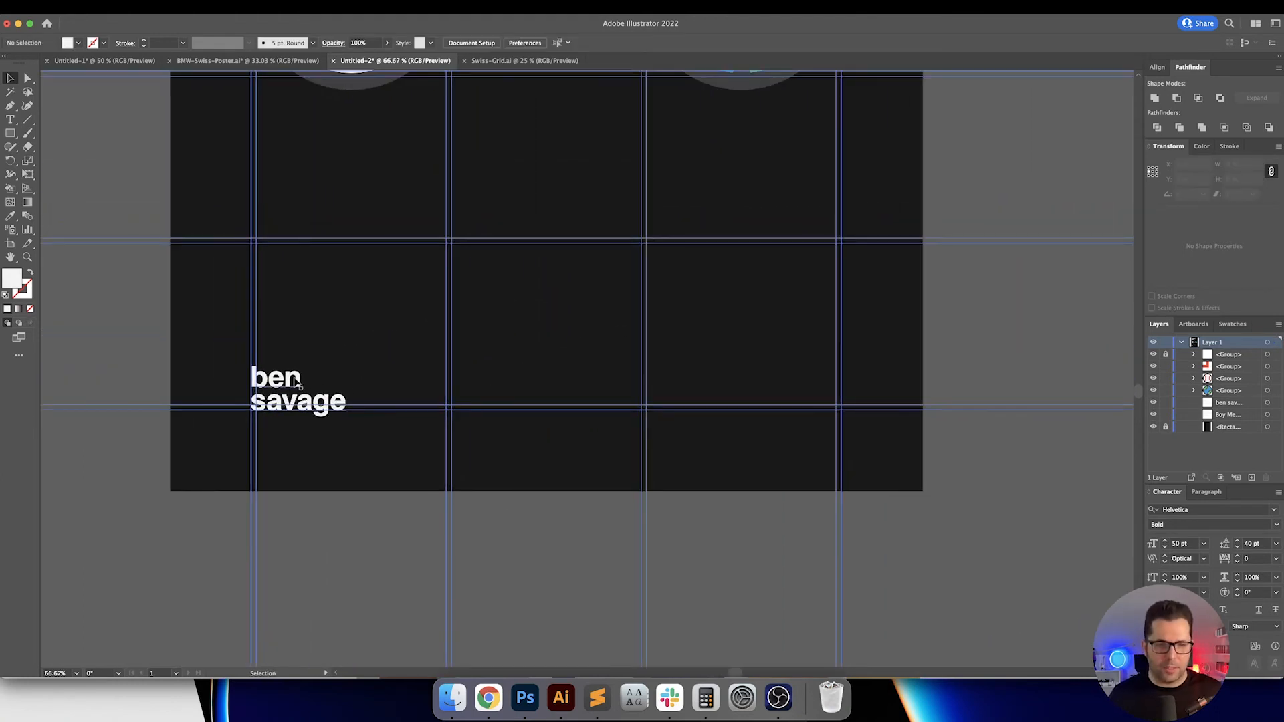
drag(296, 383, 438, 383)
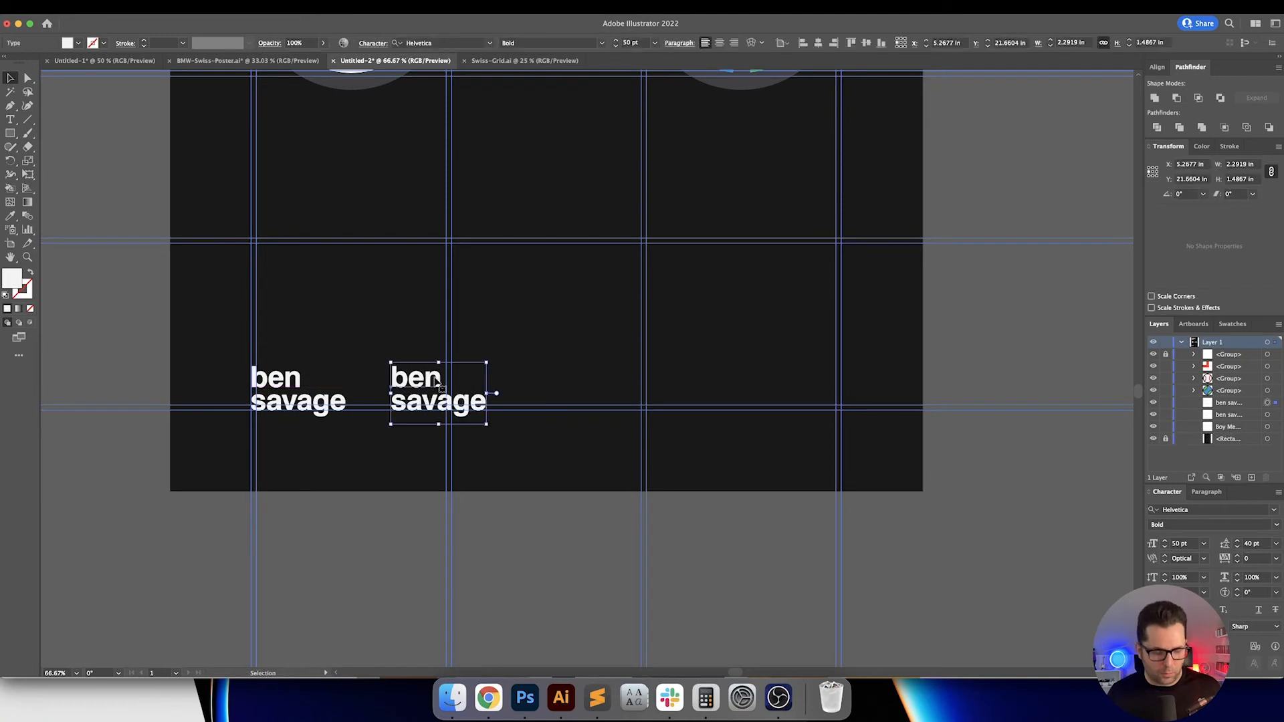
key(super+d)
key(super+d)
key(super+d)
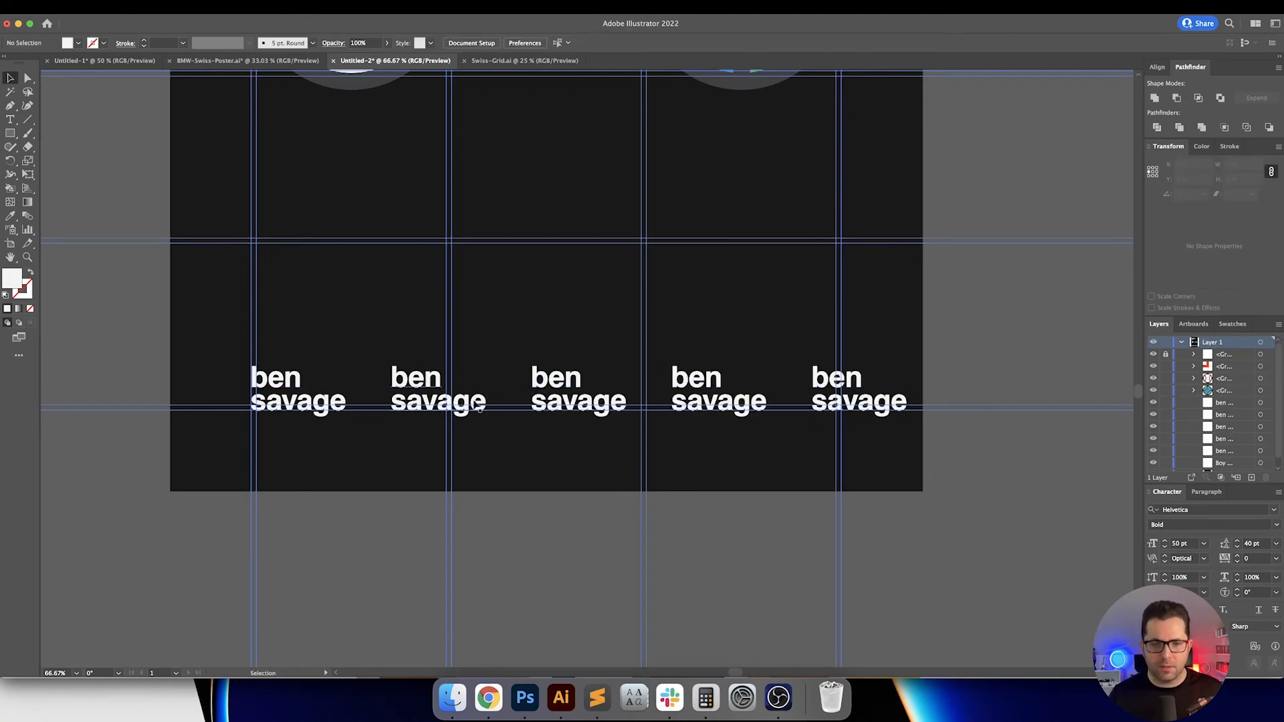
Step: Move the four "ben savage" copies closer together along the baseline so the whole row fits within the poster margins
click(445, 402)
drag(458, 407, 439, 405)
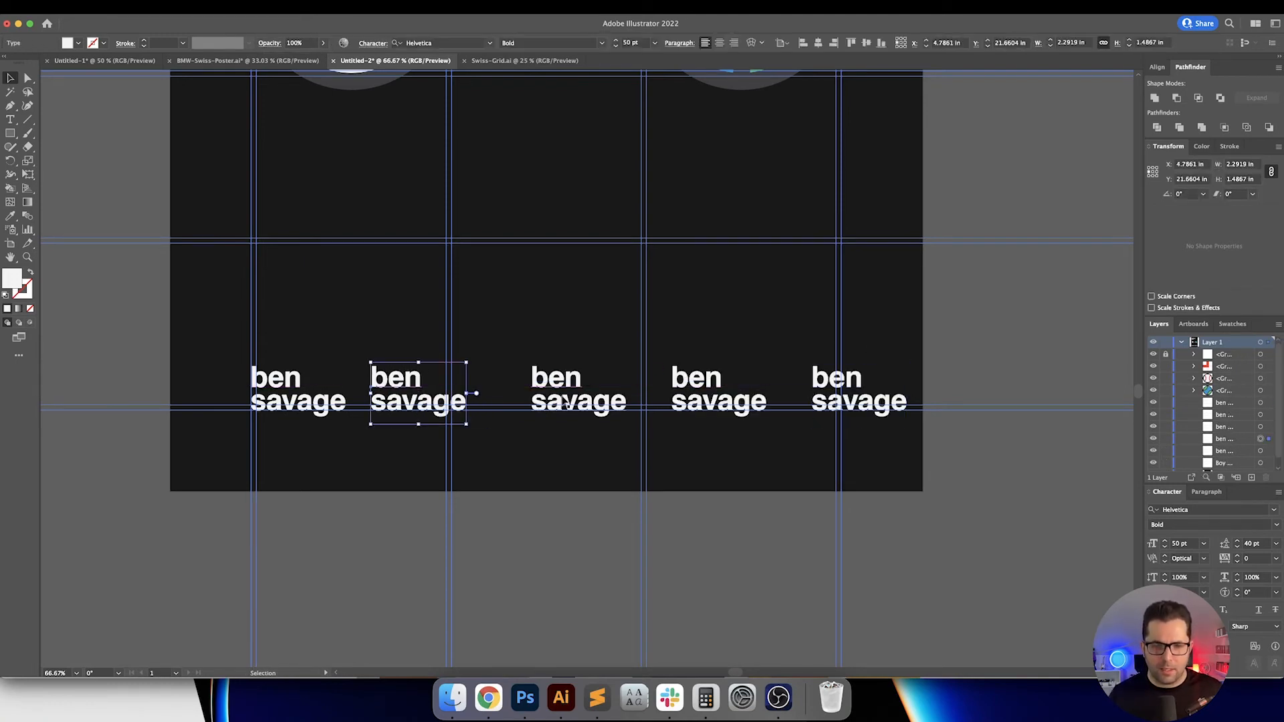
drag(604, 401, 557, 401)
drag(728, 400, 625, 394)
drag(811, 390, 739, 391)
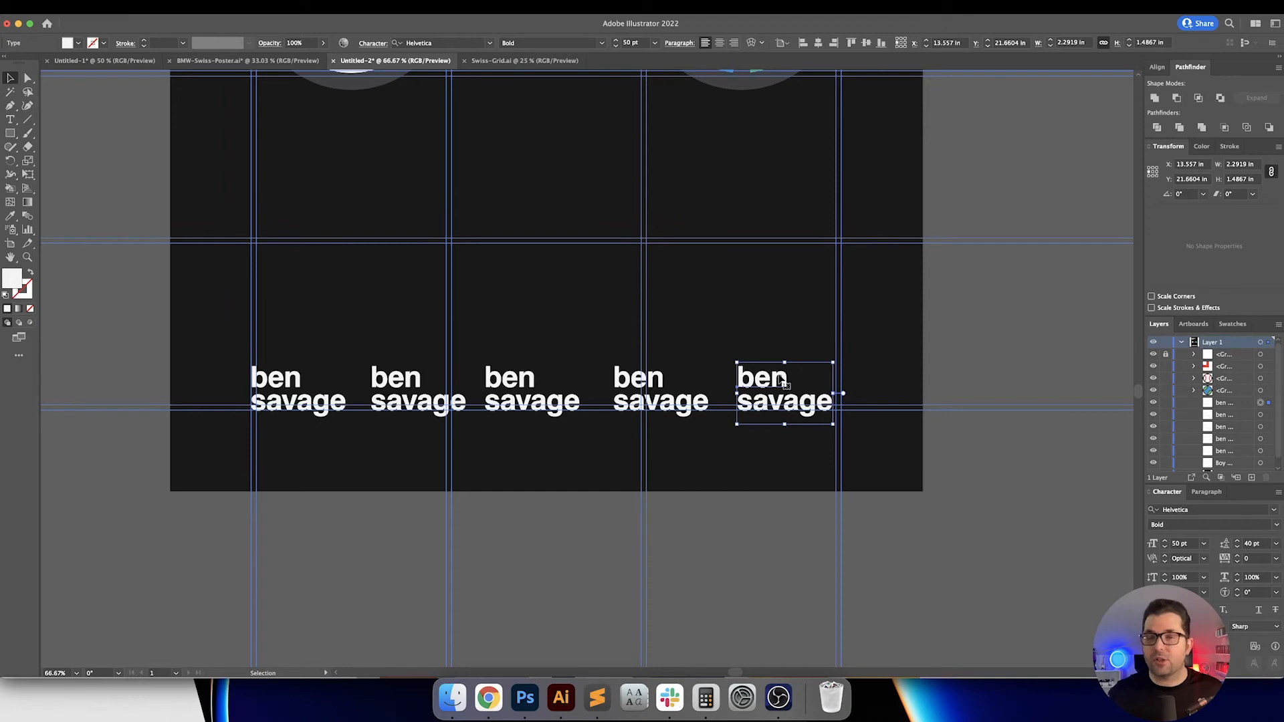
Step: Align the last copy's right edge with the outer right margin guide, at about X 13.78 in
scroll(833, 387, up, 5)
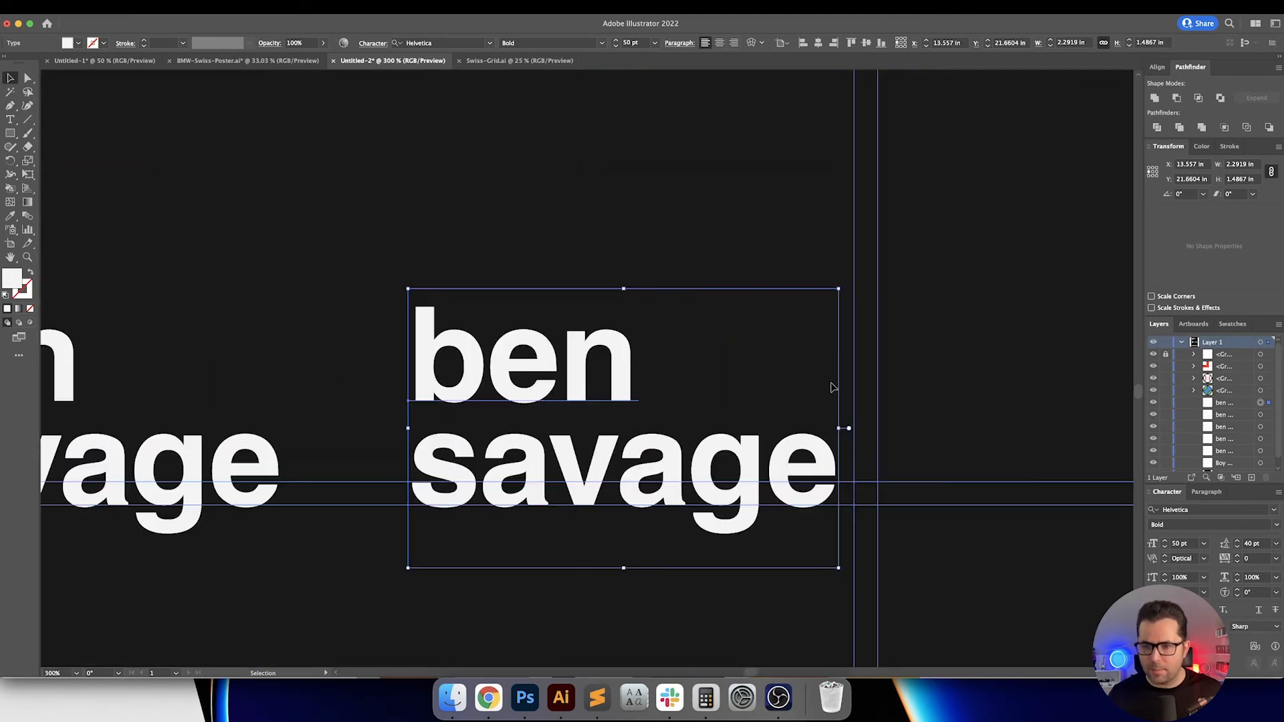
drag(665, 358, 727, 387)
scroll(727, 387, down, 5)
drag(604, 370, 773, 378)
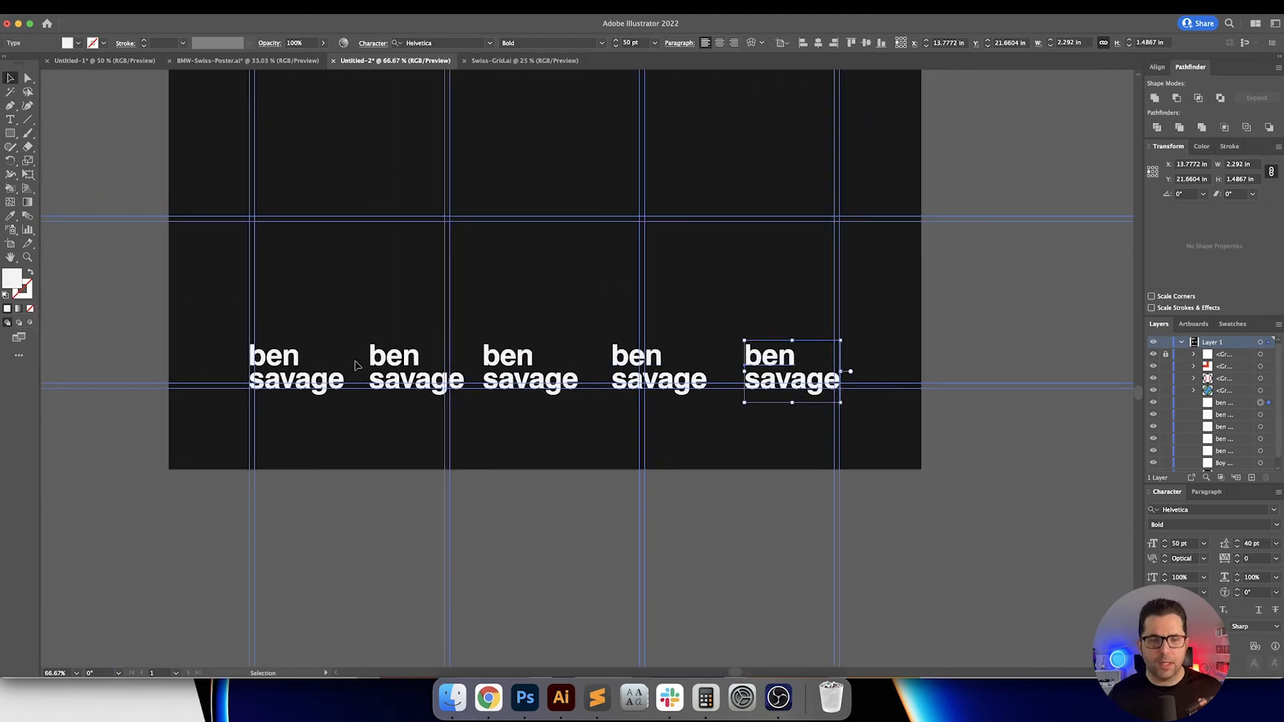
Step: Replace the second name block's text with "rider" and "strong" in lowercase on two lines
key(t)
click(389, 356)
key(super+a)
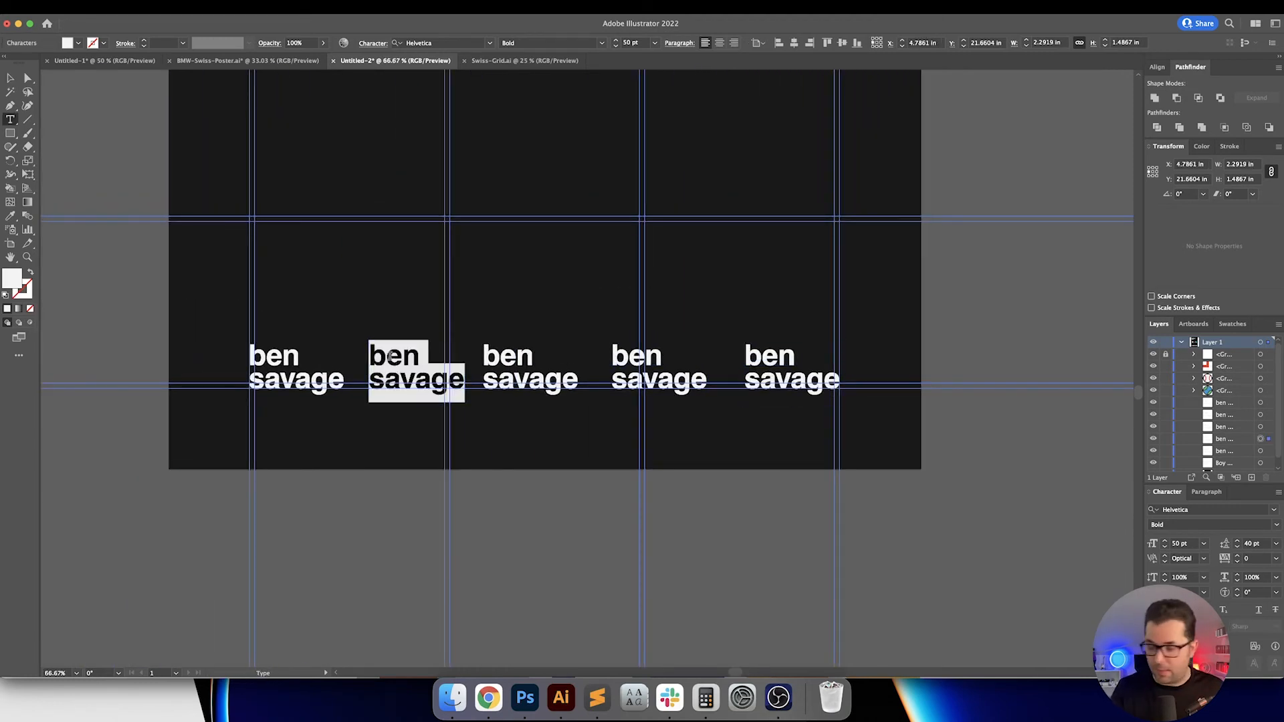
text(rider)
key(Return)
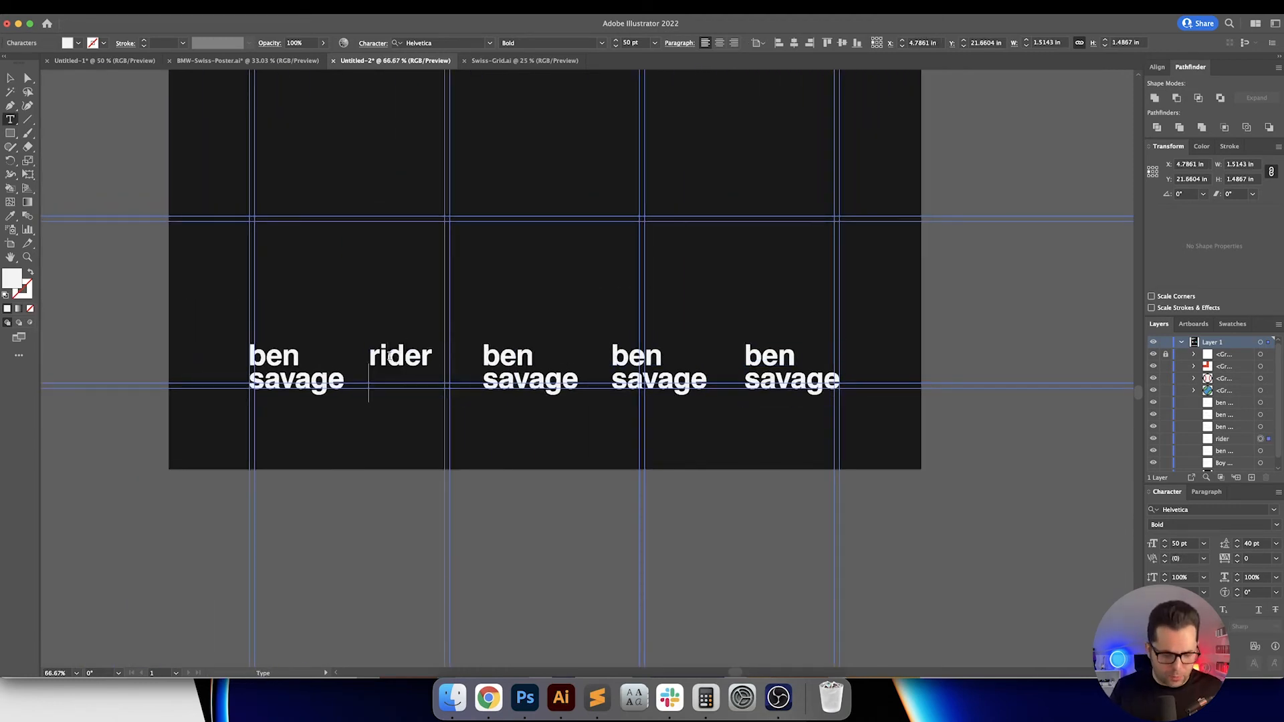
text(strong)
Step: Replace the third name block's text with "danielle" and "fishel" in lowercase on two lines
click(468, 355)
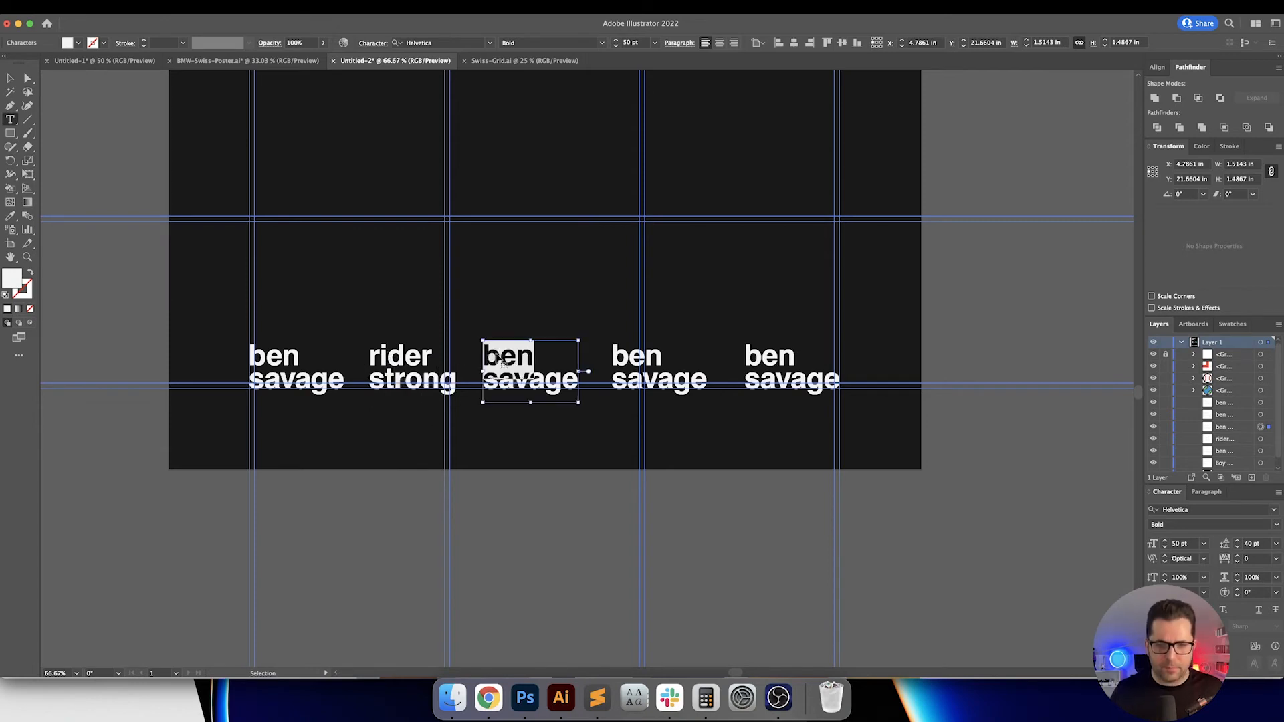
key(super+a)
text(danielle)
key(Return)
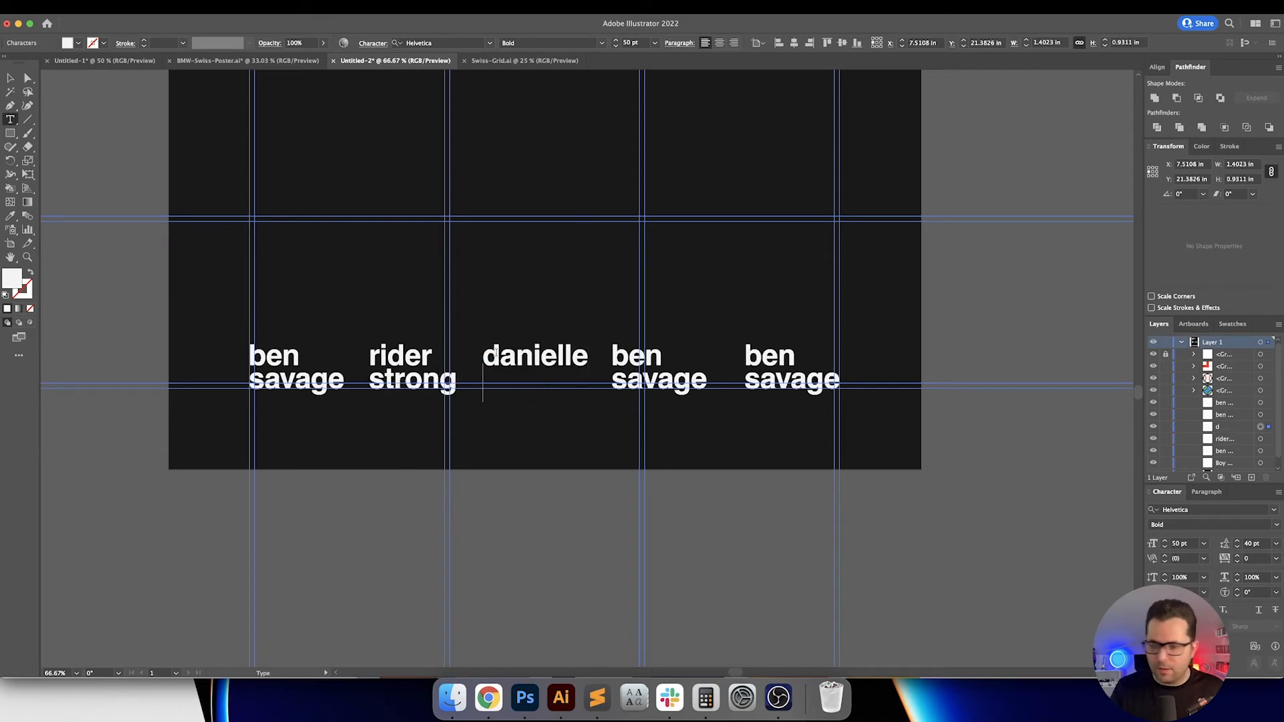
text(fishel)
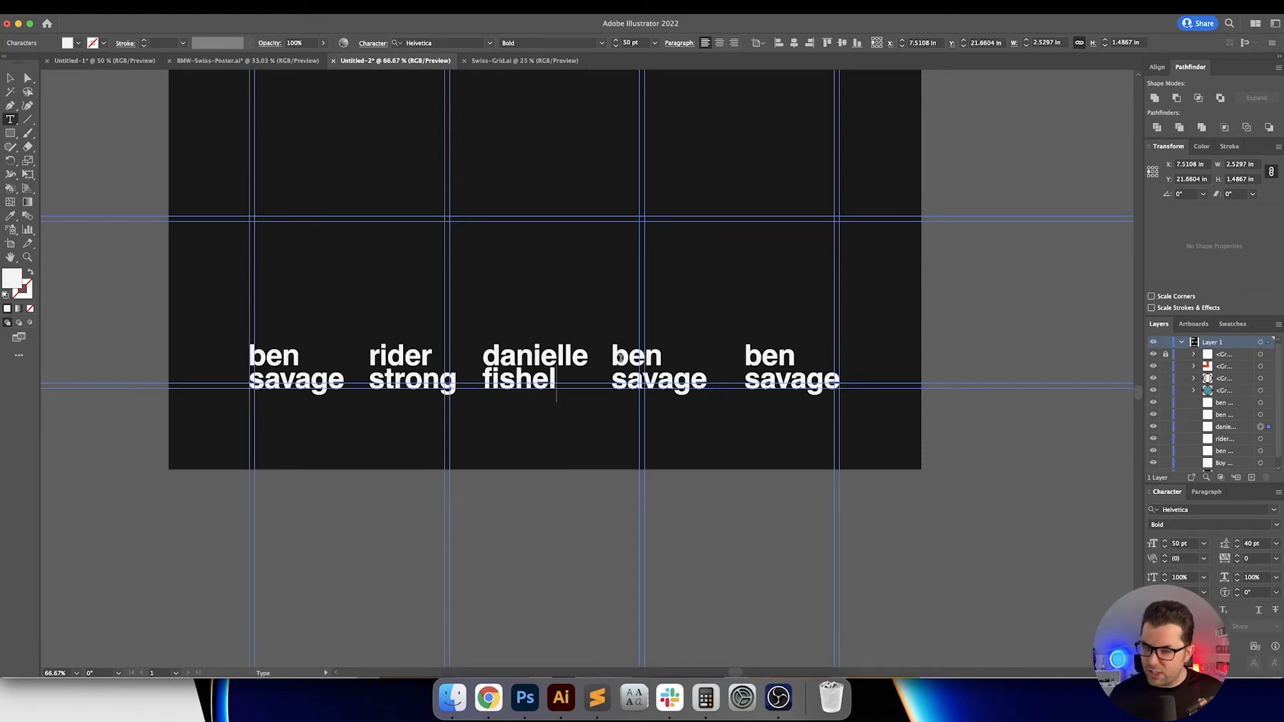
Step: Replace the fourth name block's text with "will" and "friedle" in lowercase on two lines
click(620, 359)
key(super+a)
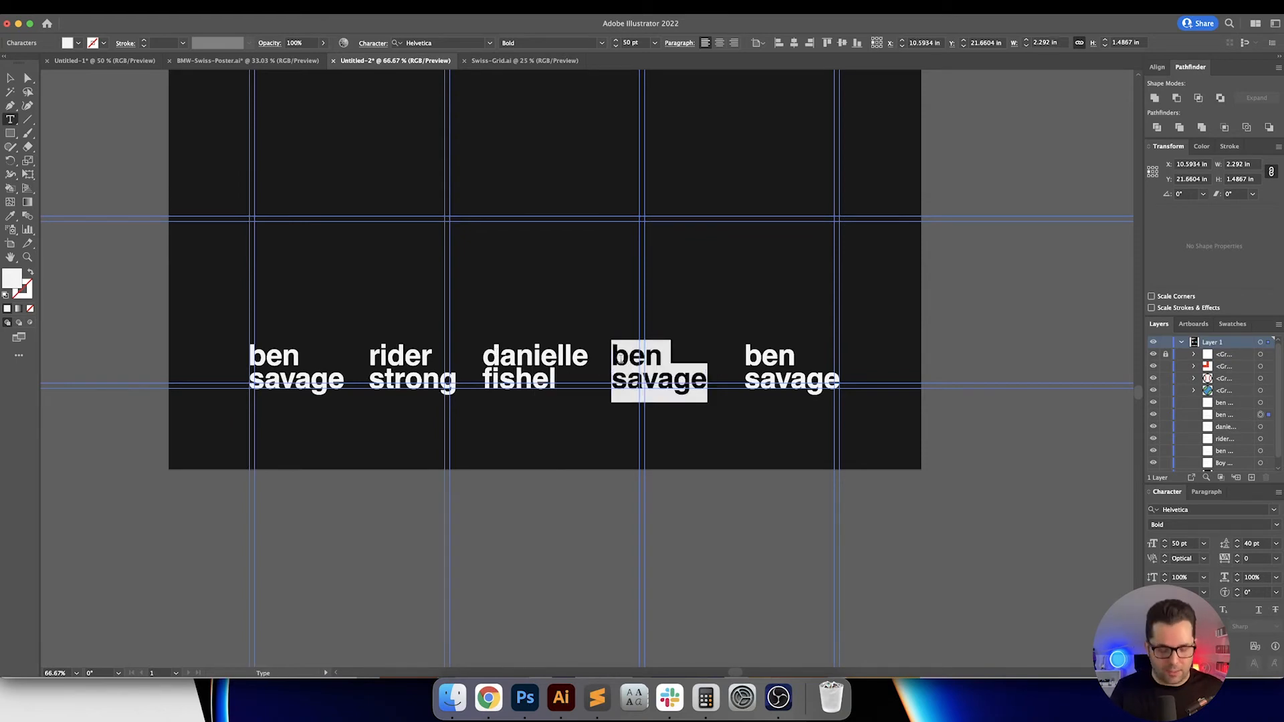
text(will)
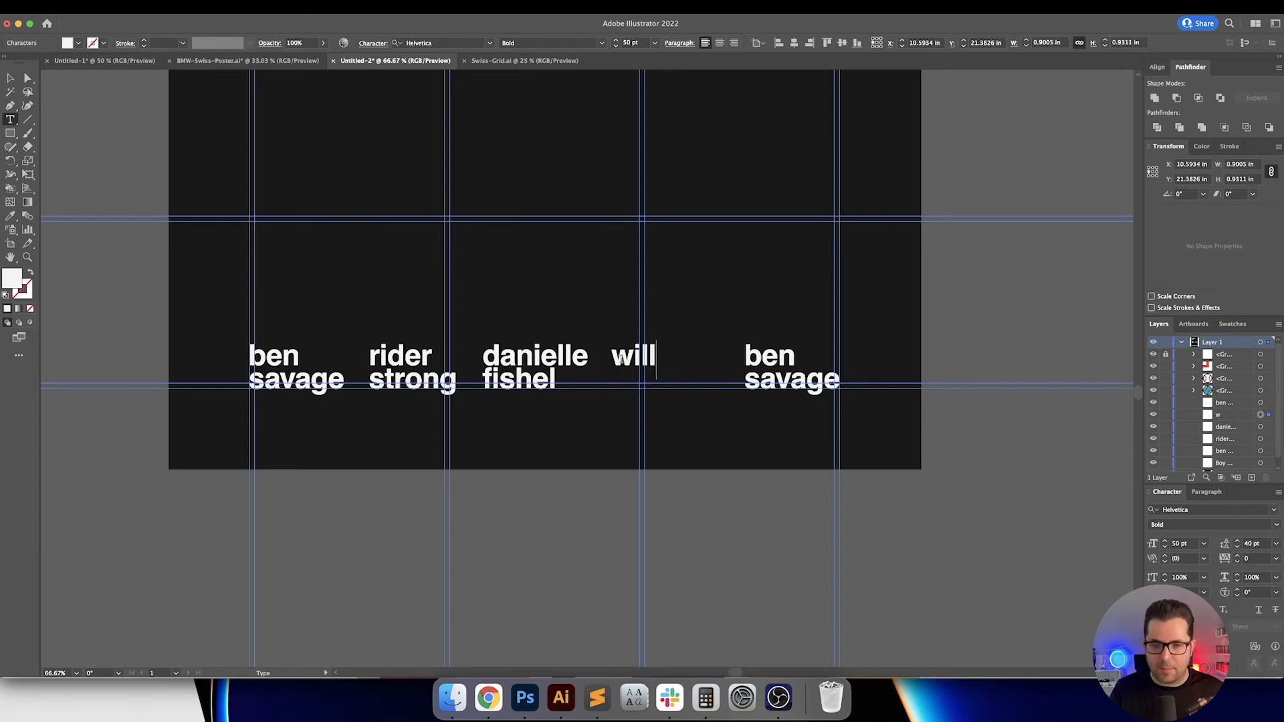
key(Return)
text(friedle)
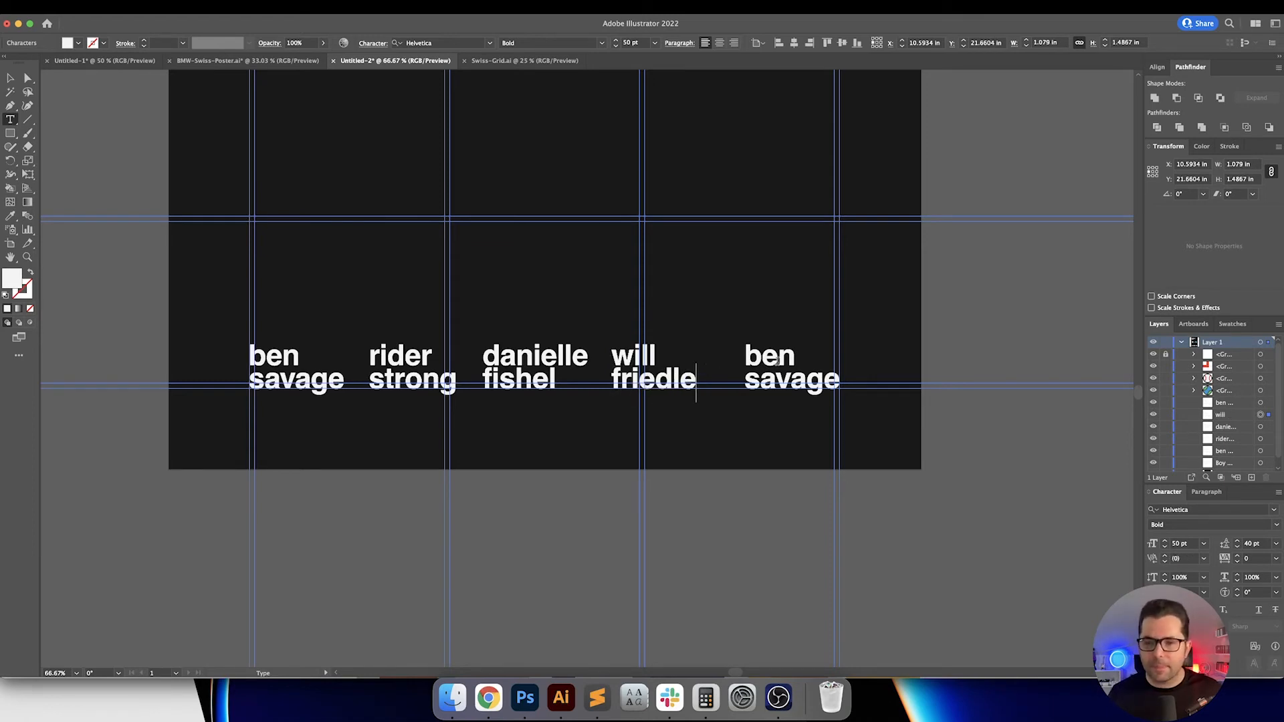
double_click(777, 359)
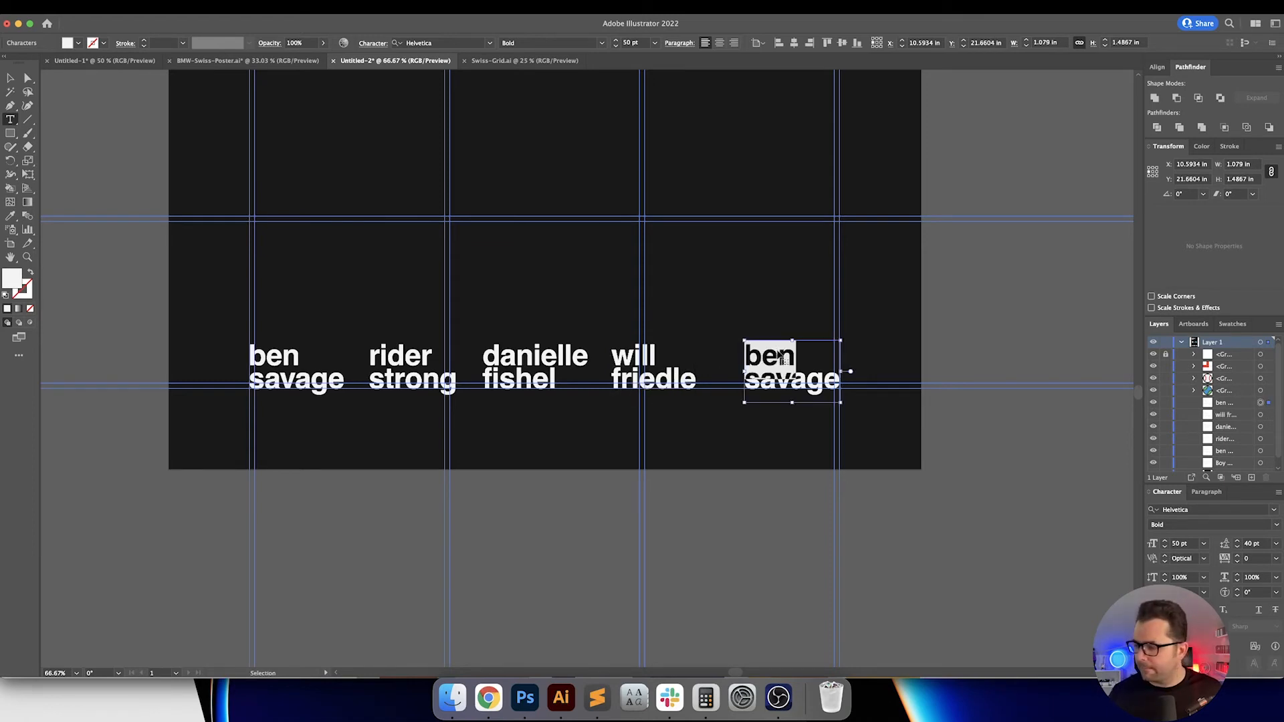
key(super+a)
text(william)
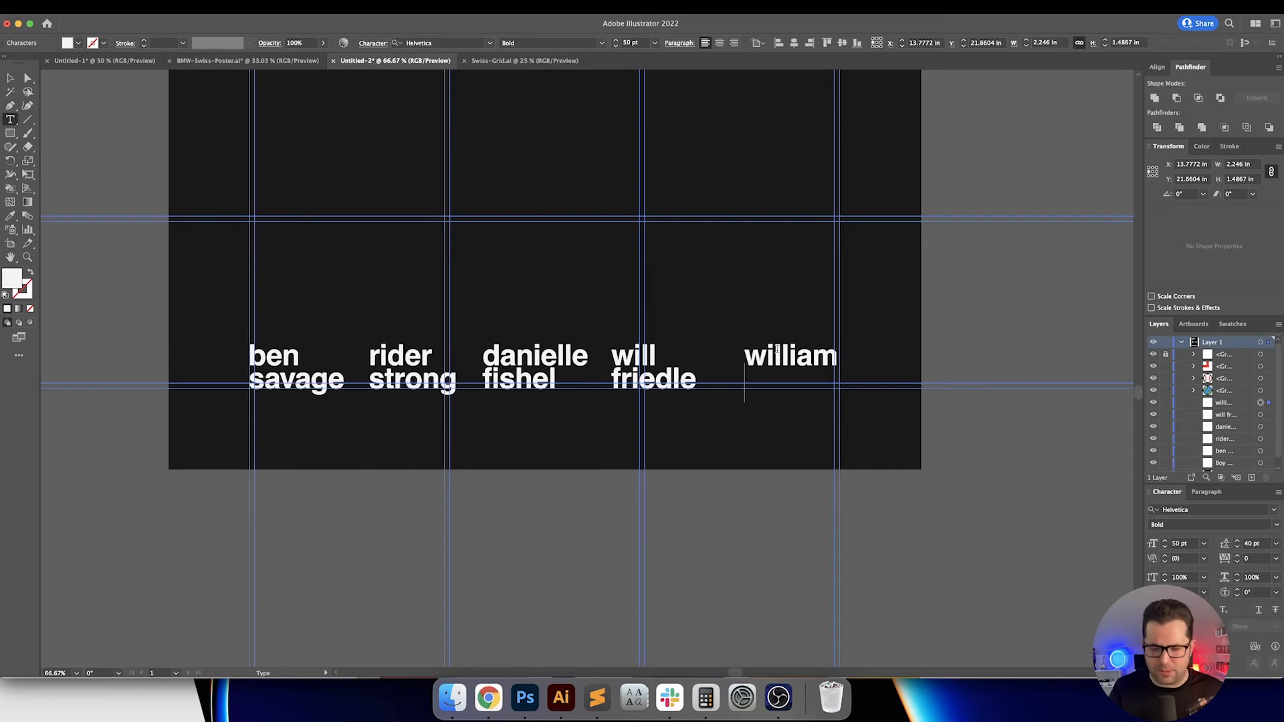
key(Return)
text(daniels)
key(Escape)
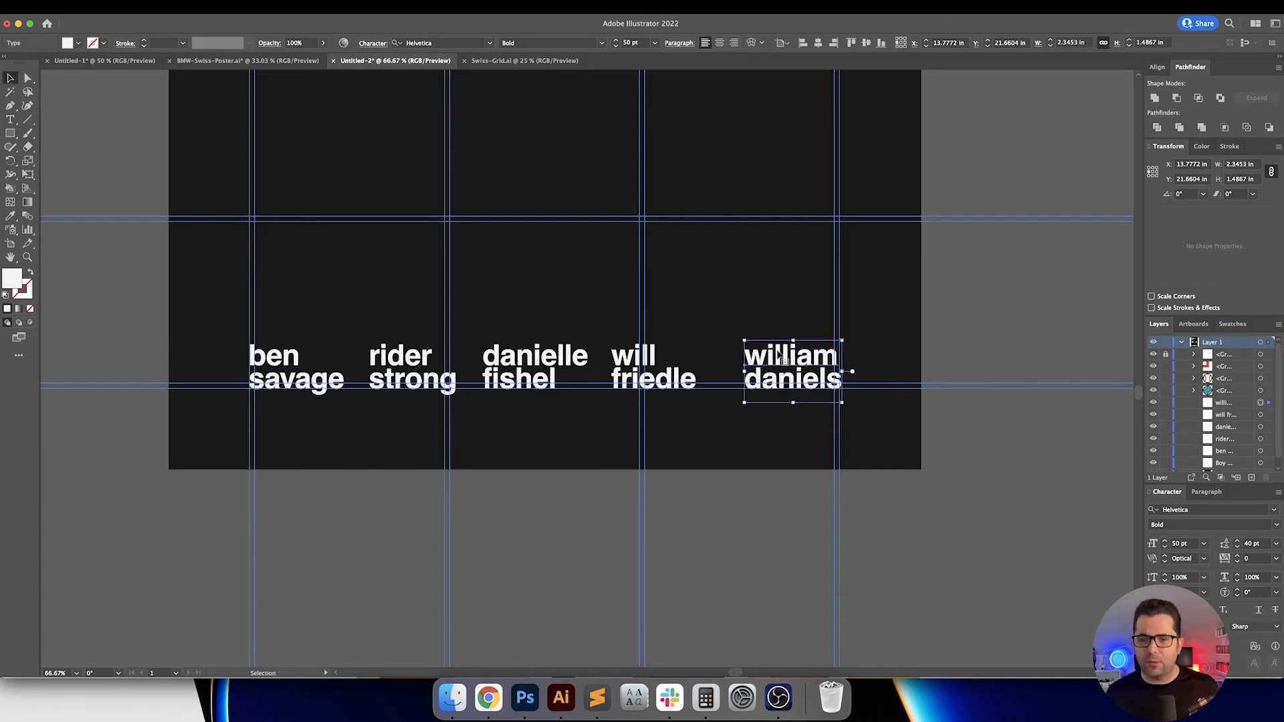
Step: Hide the guides and fit the whole poster in view
click(771, 283)
drag(771, 283, 798, 335)
key(super+semicolon)
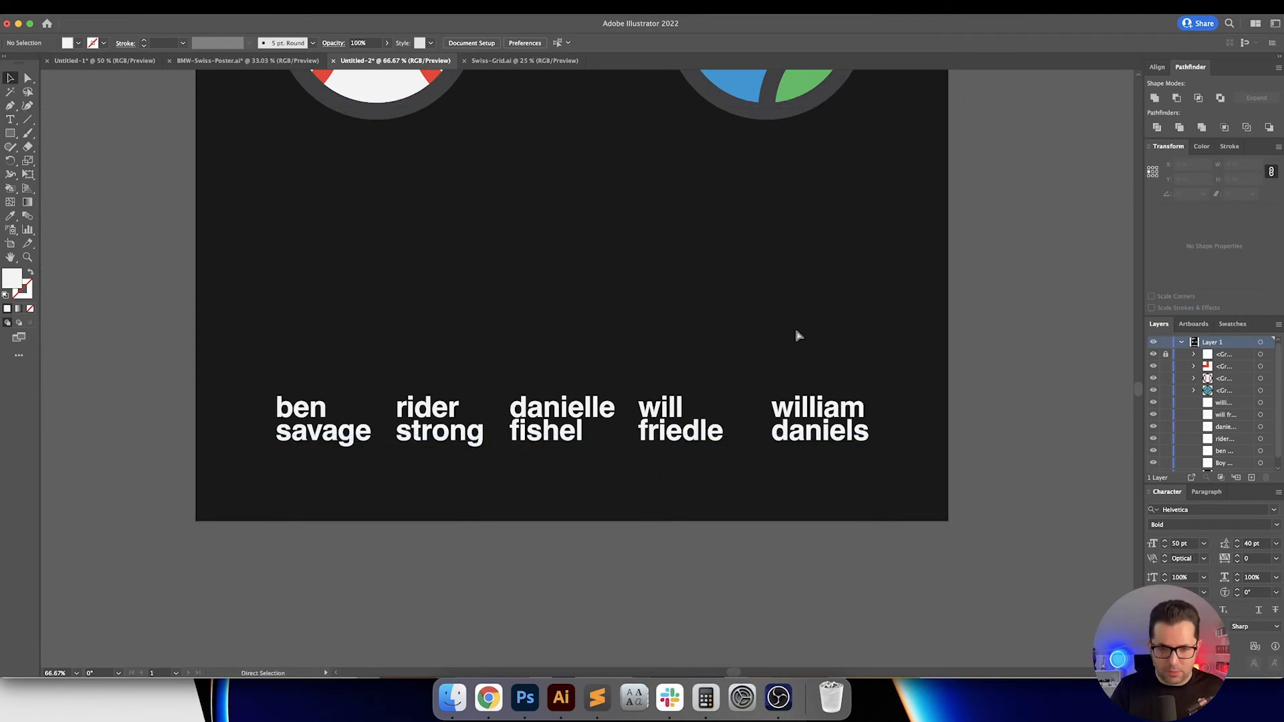
key(super+0)
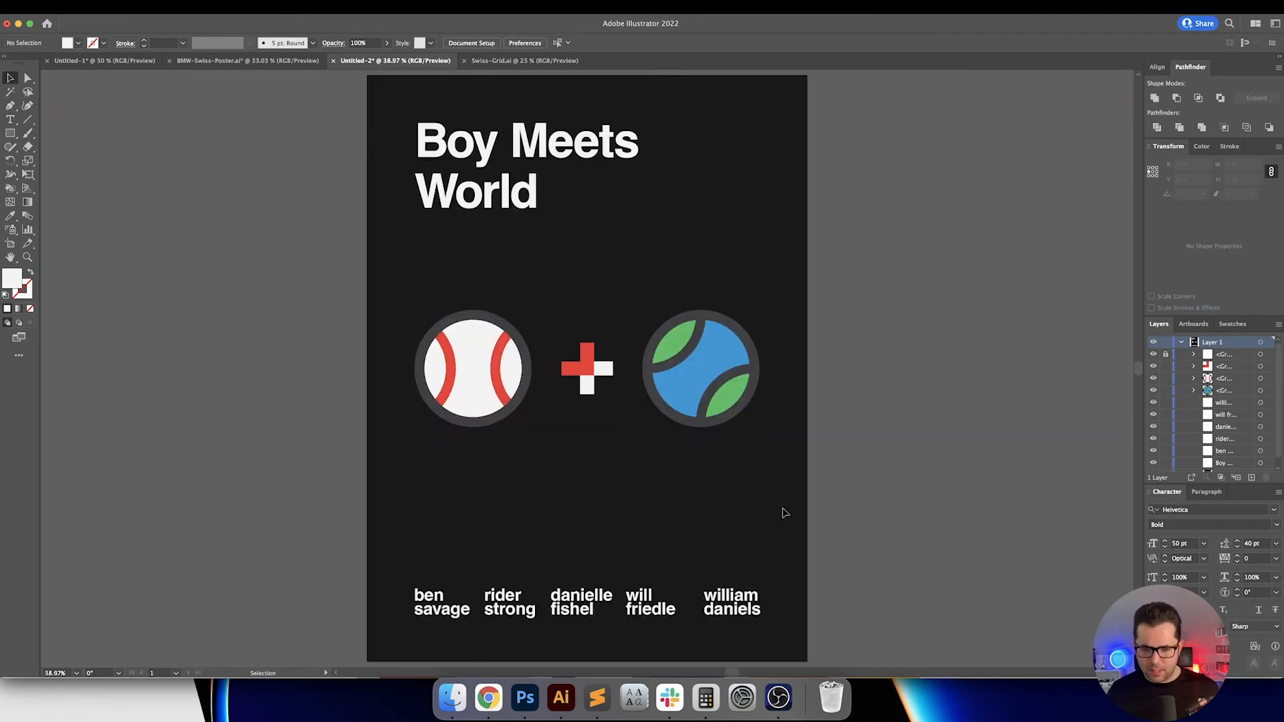
Step: Select all five name blocks and set their font size to a quarter of the title's size, 139/4 pt
drag(776, 557, 400, 623)
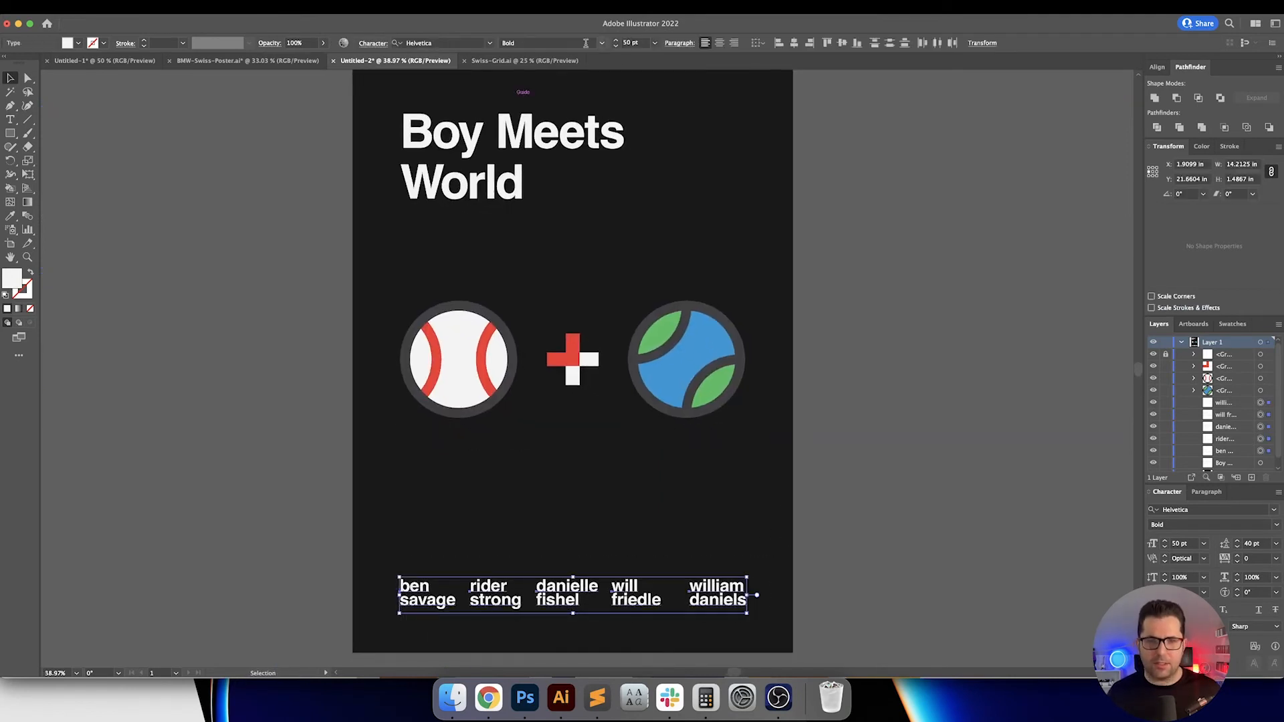
click(580, 142)
drag(786, 518, 384, 630)
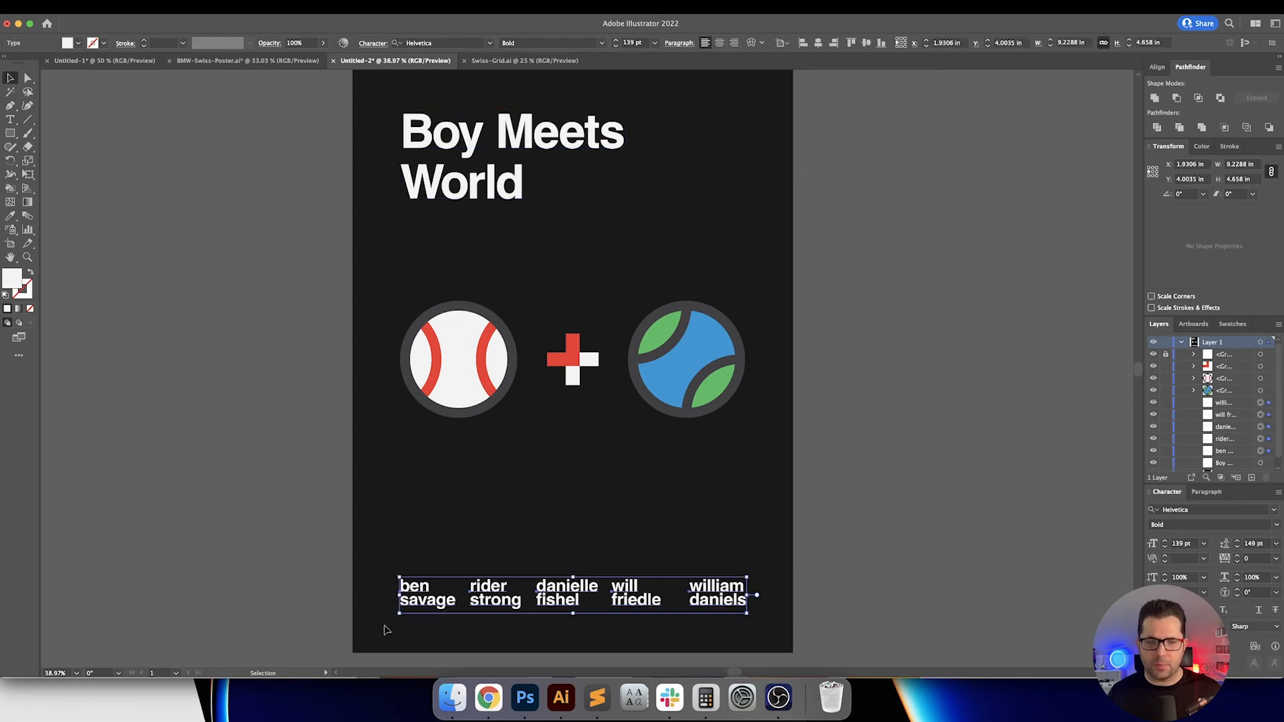
click(654, 43)
click(654, 43)
double_click(640, 43)
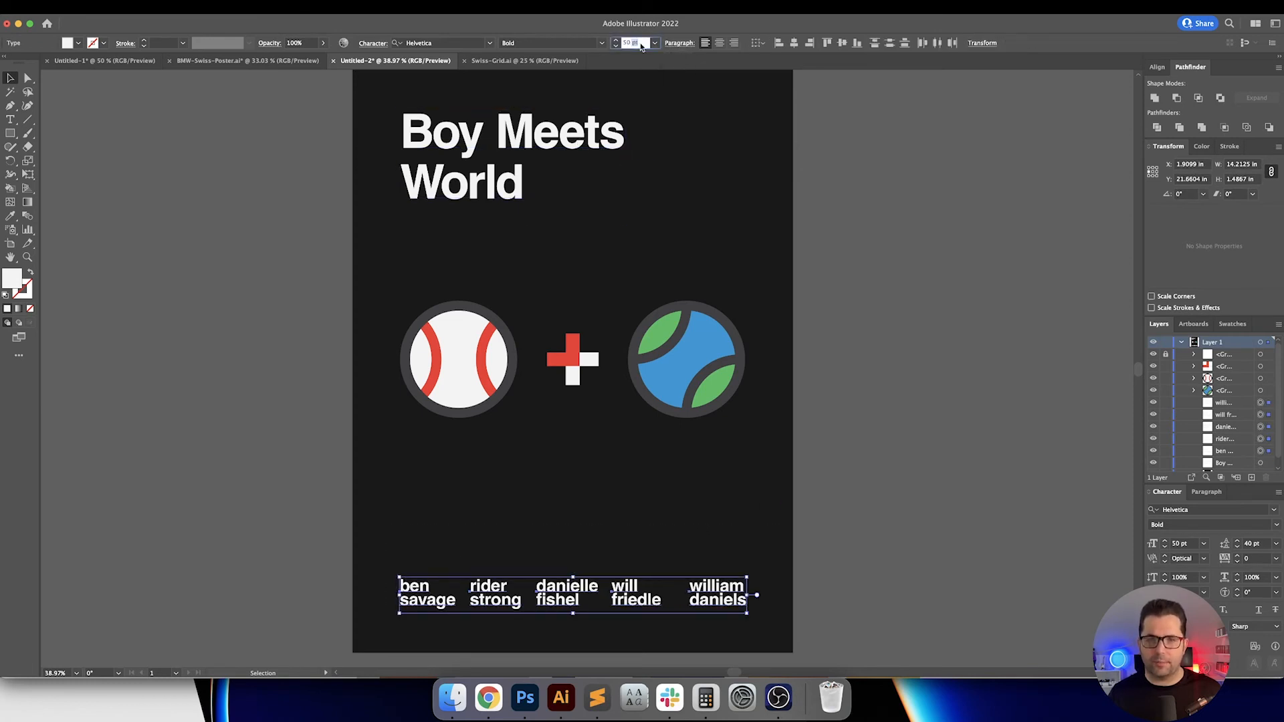
click(639, 43)
text(139/4)
key(Return)
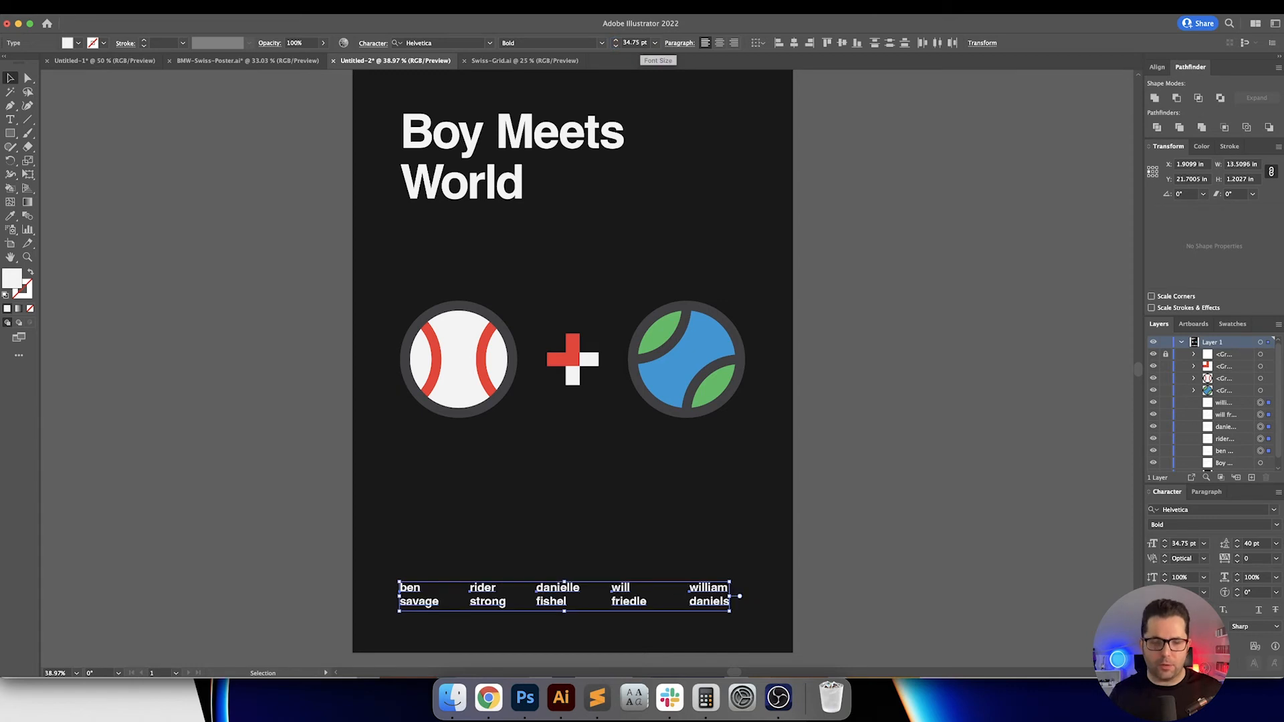
click(824, 552)
drag(824, 553, 811, 549)
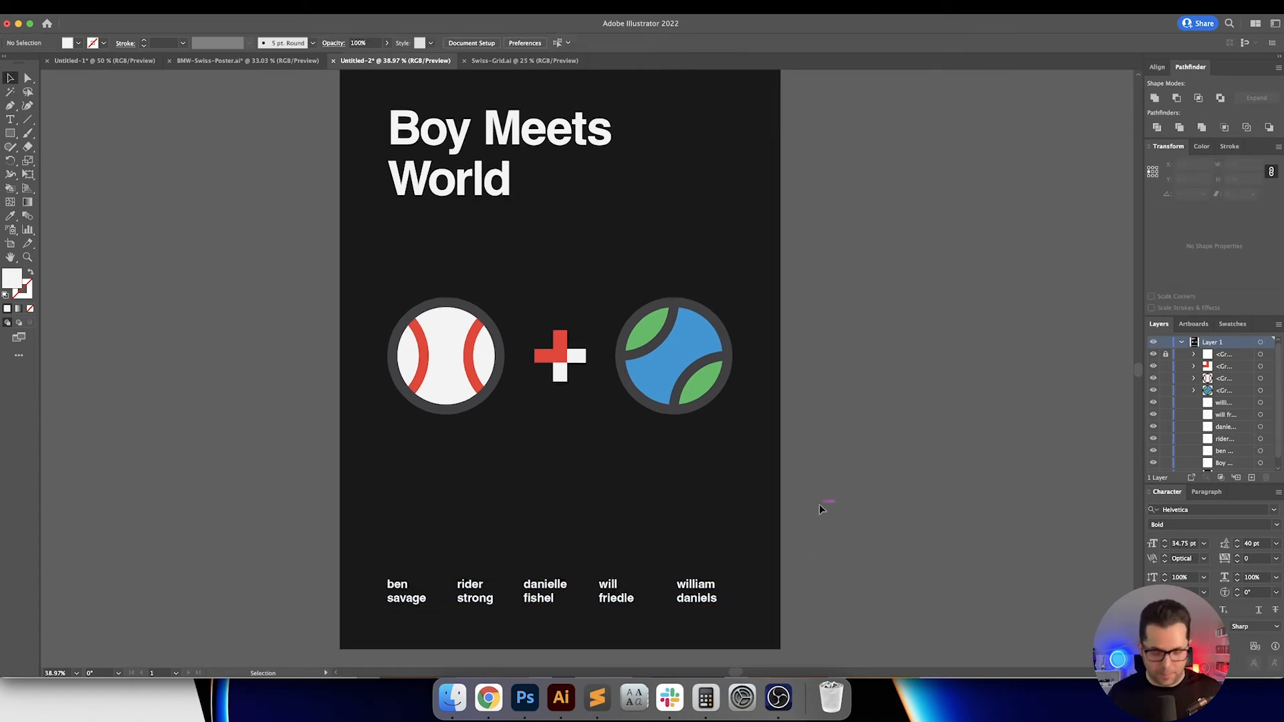
Step: Show the guides and shift the "ben savage" block slightly so its letters sit on the left margin and bottom guides
scroll(816, 495, down, 3)
scroll(519, 492, up, 4)
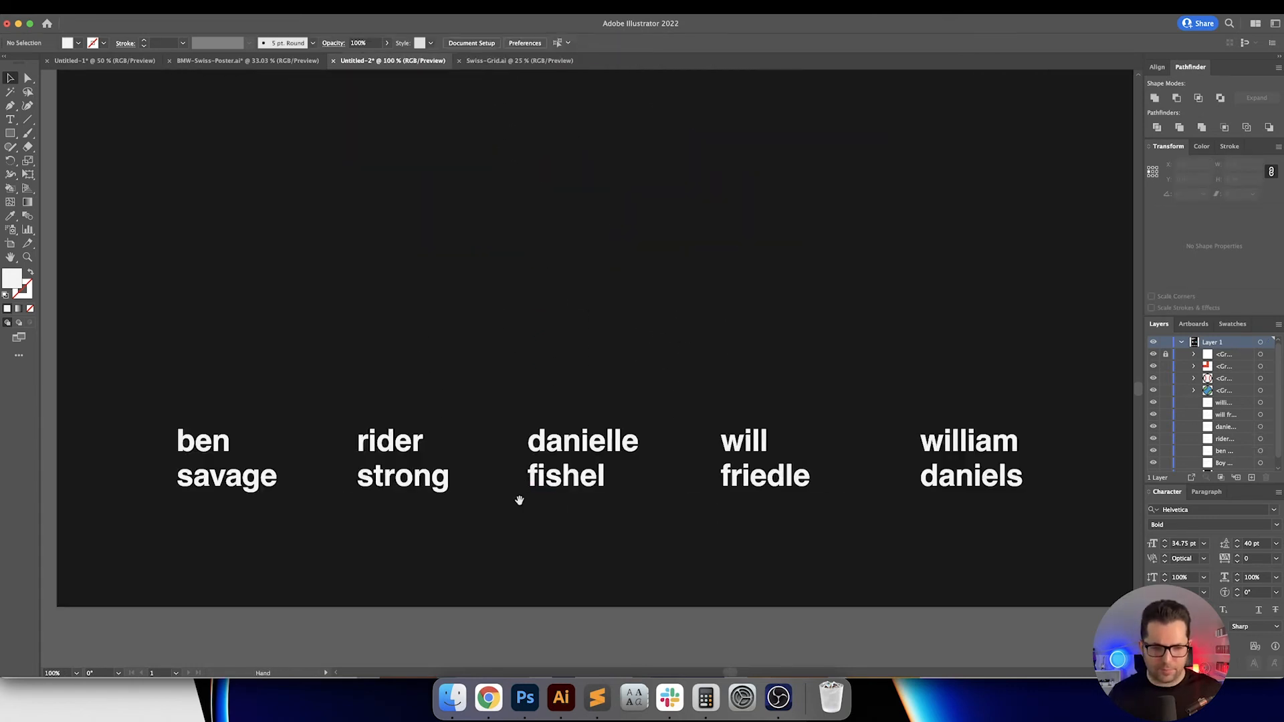
scroll(428, 488, left, 2)
click(338, 472)
key(super+equal)
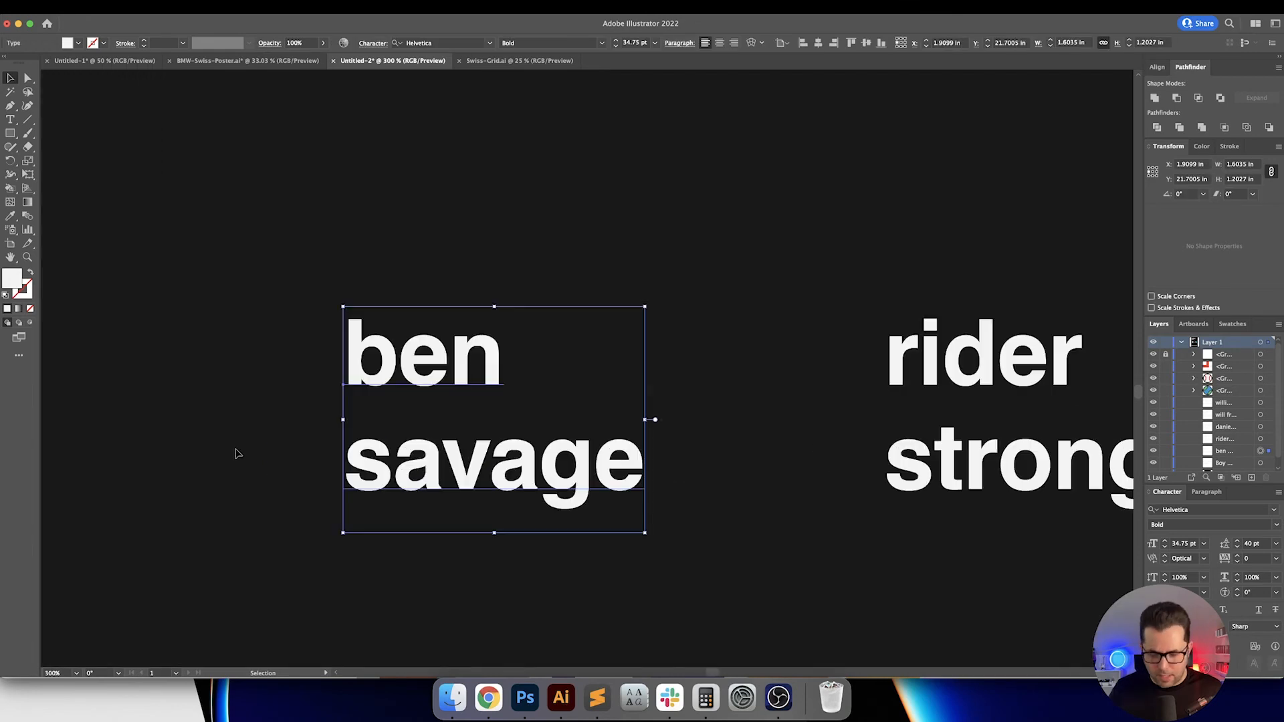
key(super+semicolon)
scroll(381, 450, up, 5)
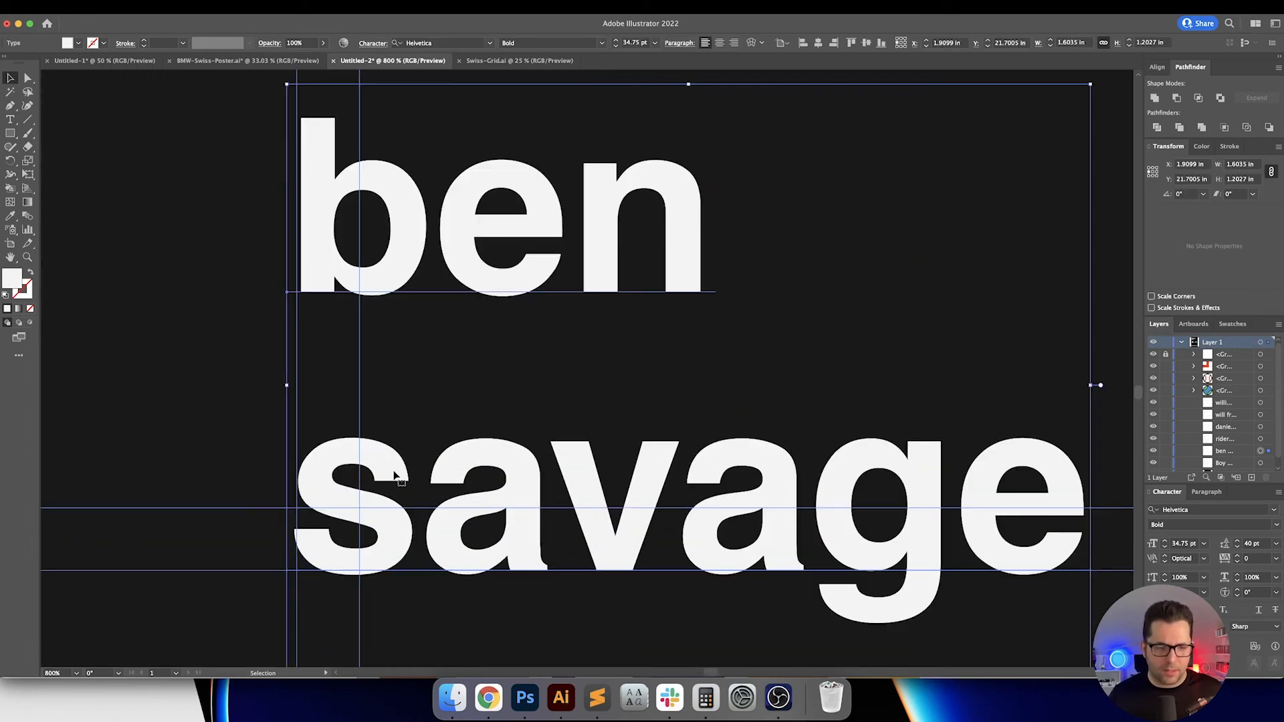
drag(385, 472, 396, 469)
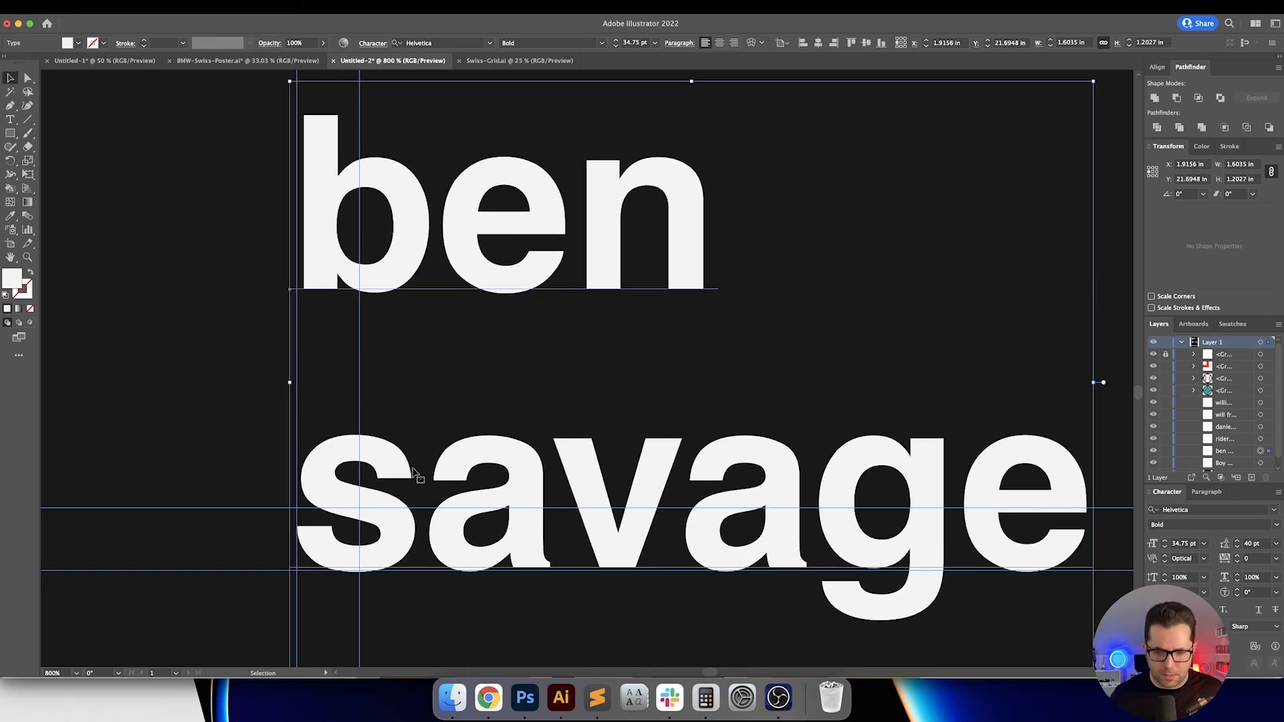
scroll(664, 589, down, 1)
scroll(655, 580, up, 7)
scroll(501, 491, down, 7)
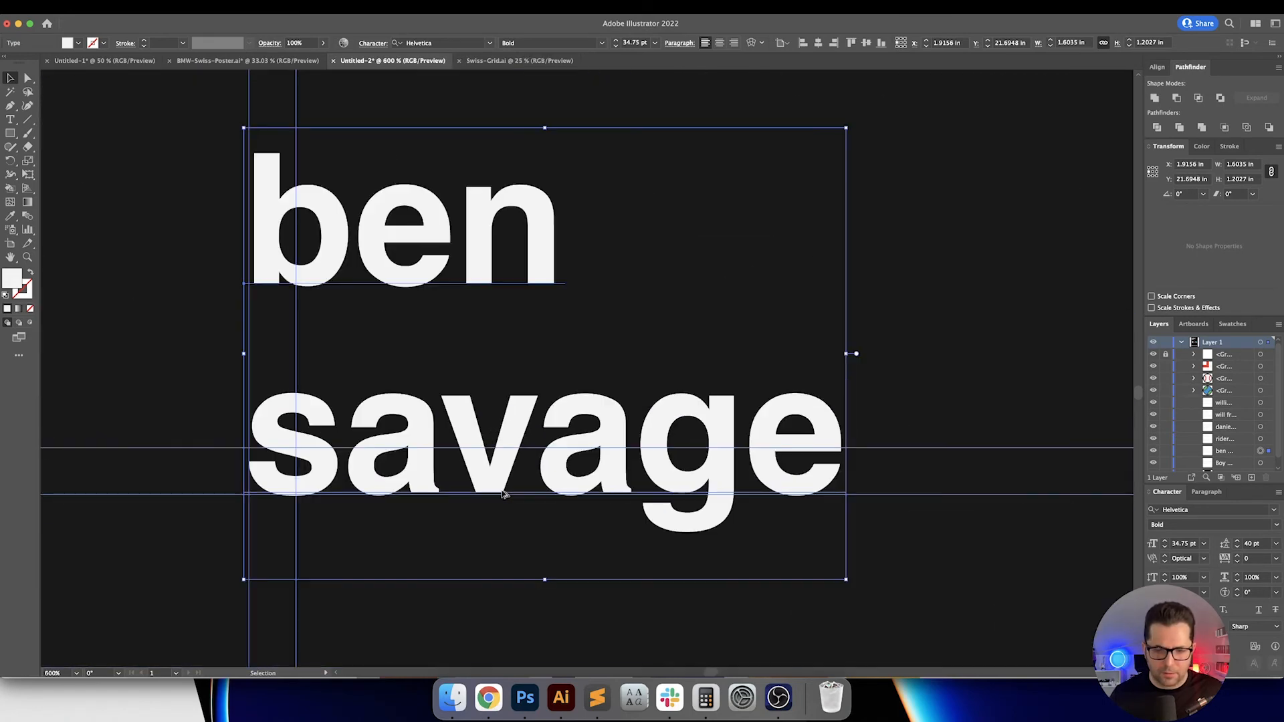
Step: Move the "william daniels" block horizontally until its right edge meets the right margin guide
scroll(502, 493, down, 5)
scroll(544, 493, right, 5)
scroll(580, 483, up, 4)
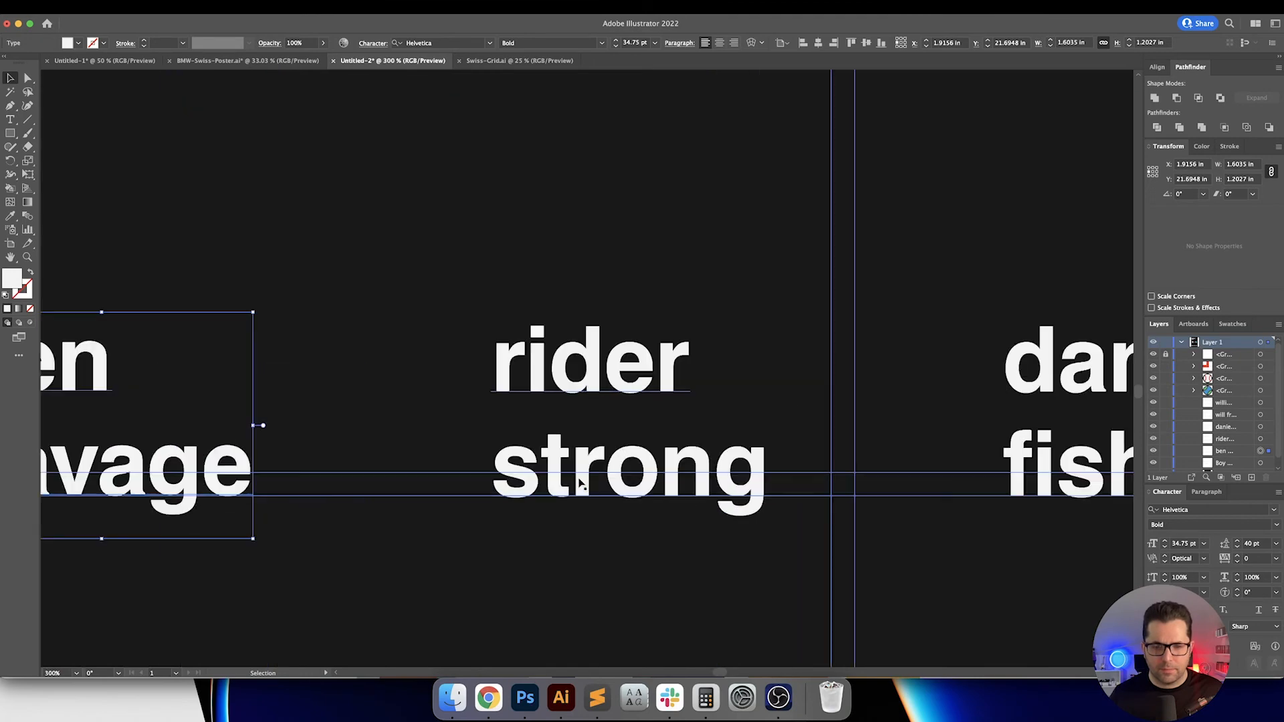
scroll(580, 483, up, 3)
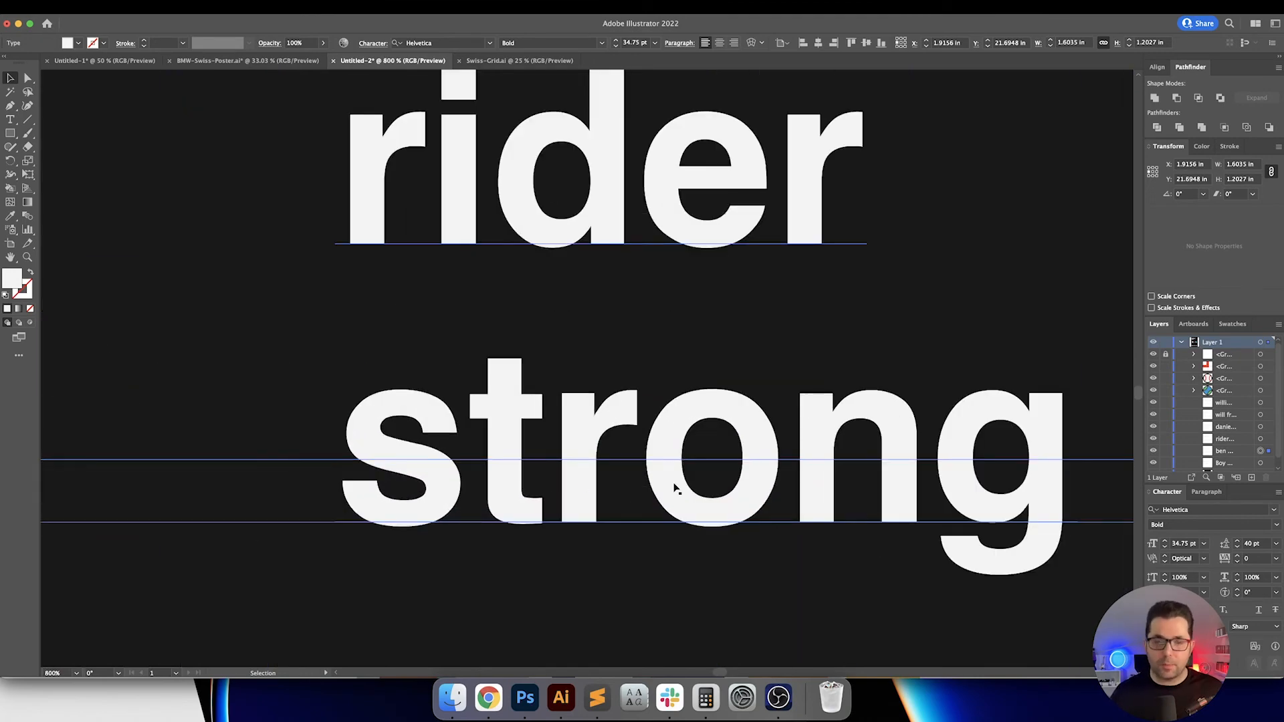
scroll(674, 488, down, 6)
scroll(601, 490, right, 5)
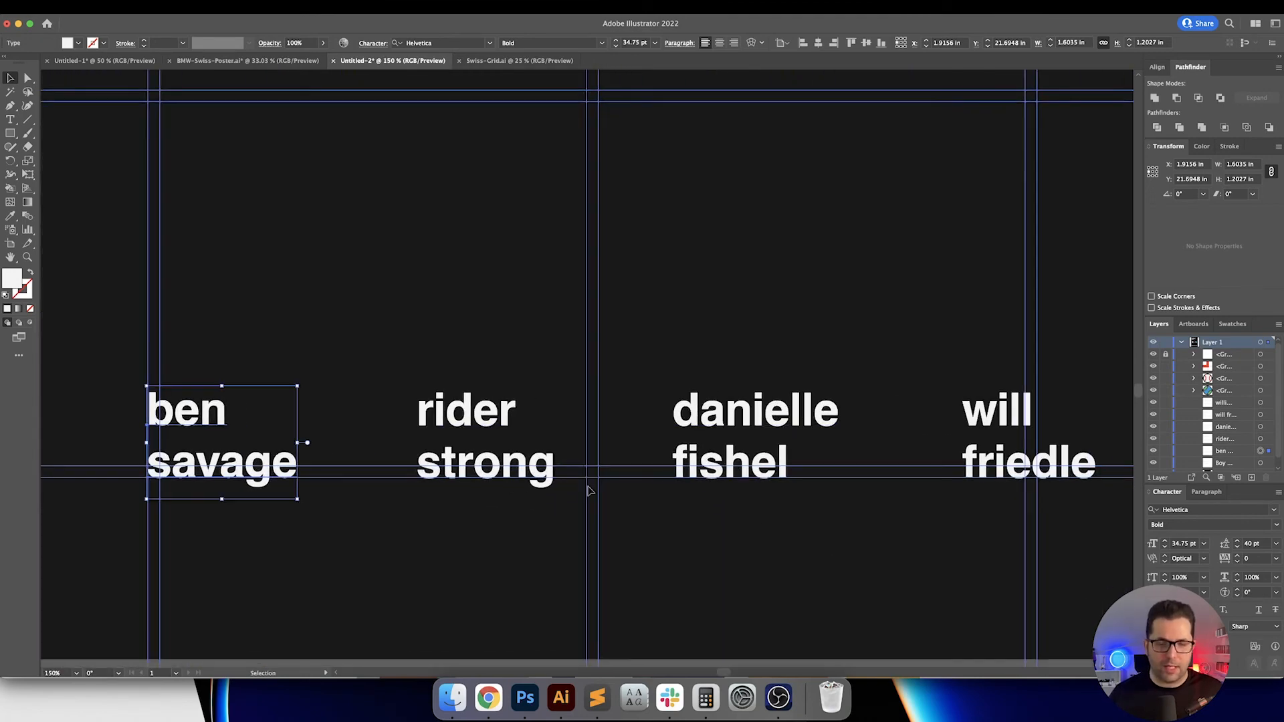
scroll(591, 490, right, 10)
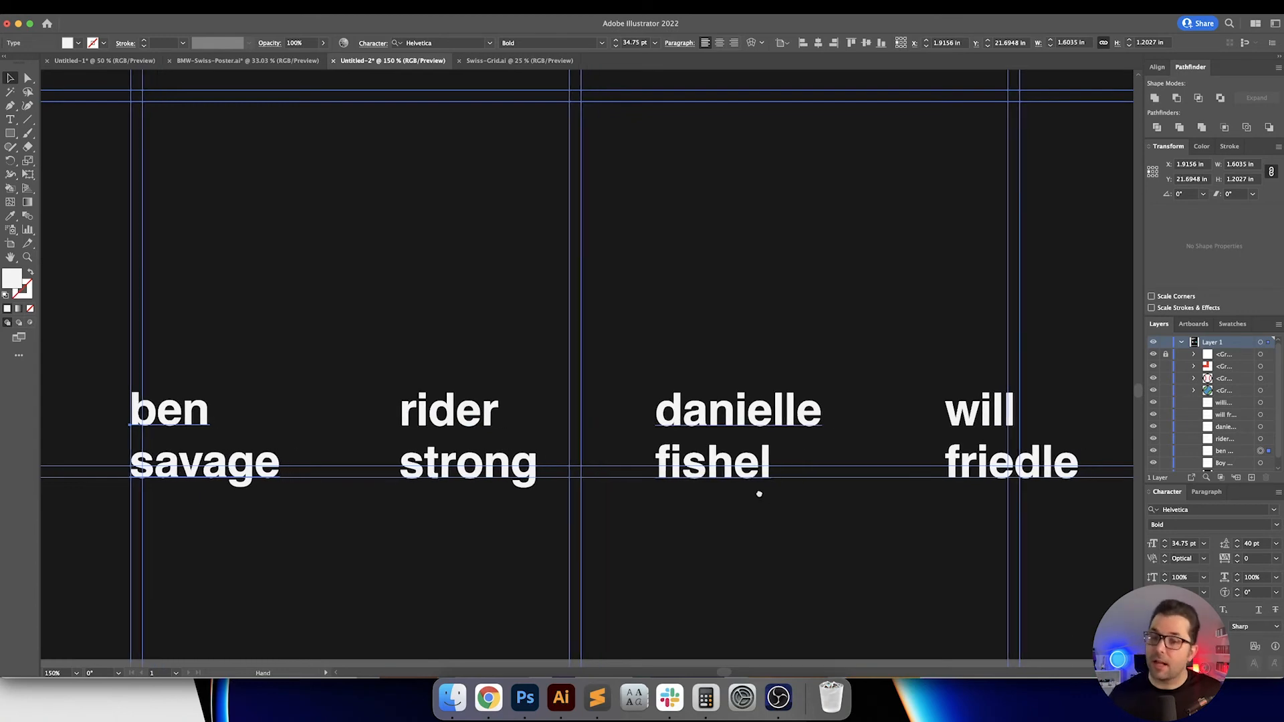
scroll(858, 509, right, 5)
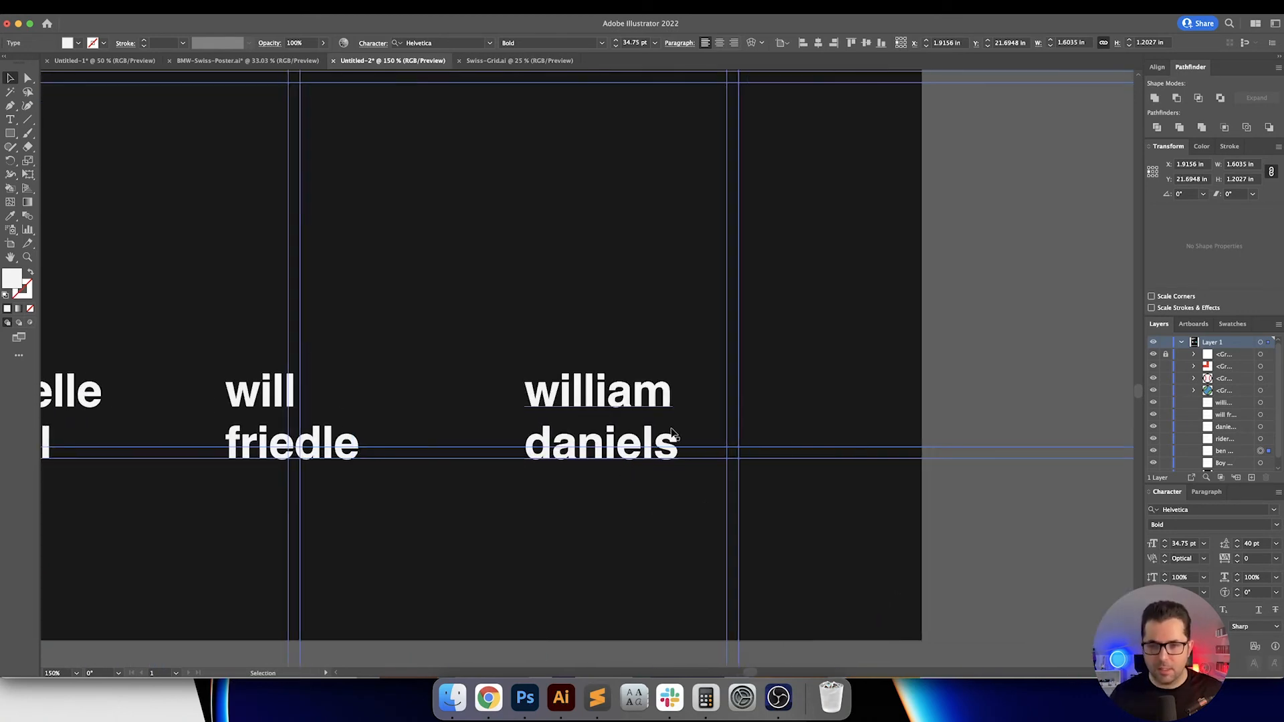
scroll(668, 430, up, 5)
click(568, 331)
drag(550, 354, 883, 332)
scroll(690, 341, down, 7)
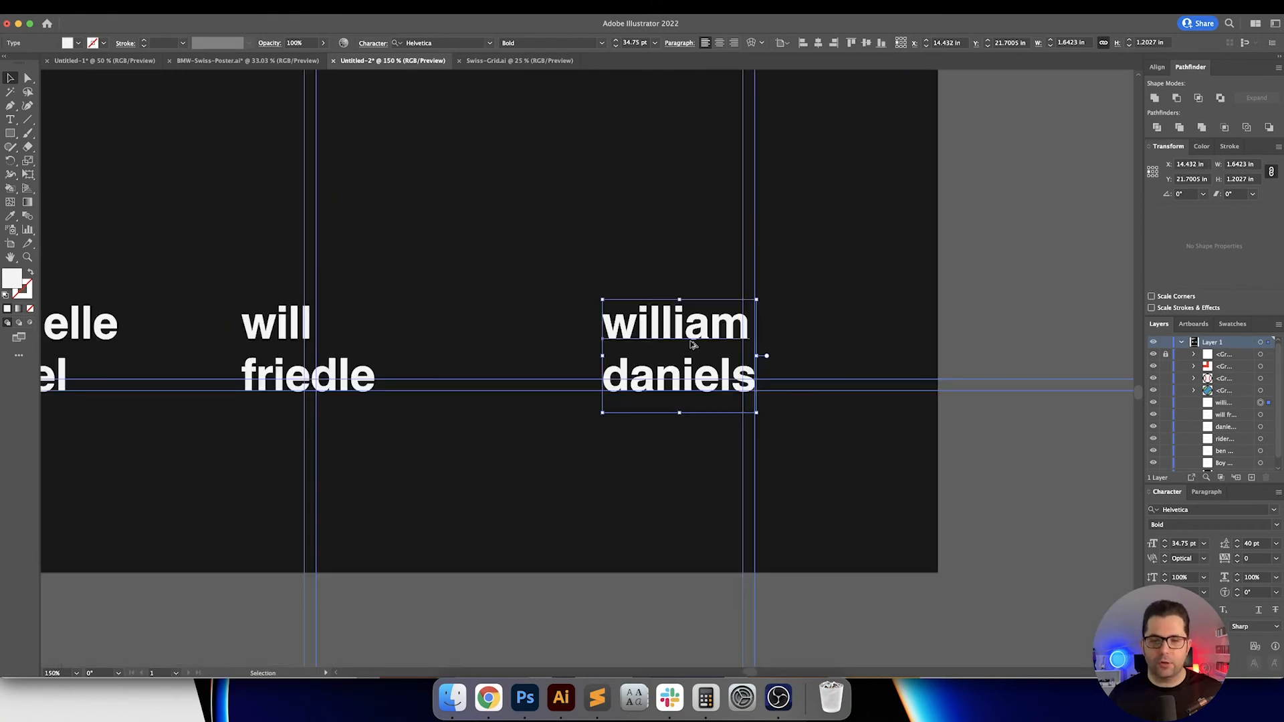
drag(561, 283, 703, 338)
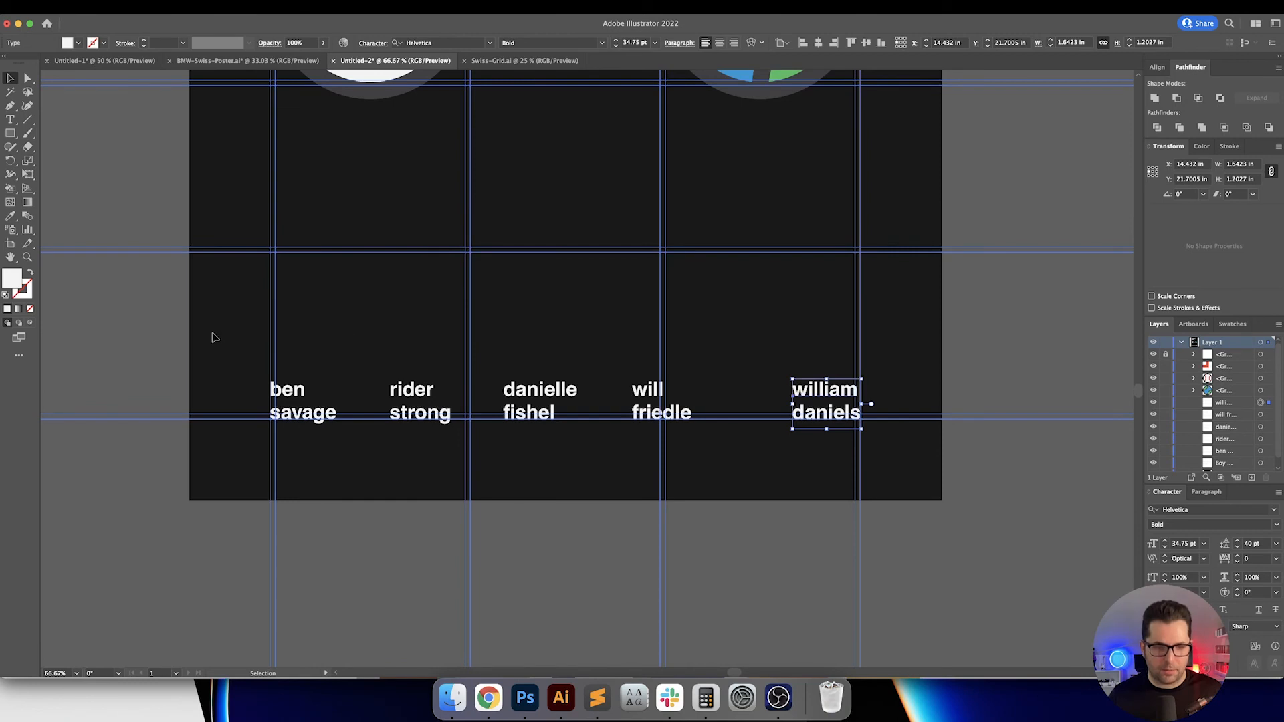
Step: Lock the guides
click(261, 6)
mouse_move(331, 512)
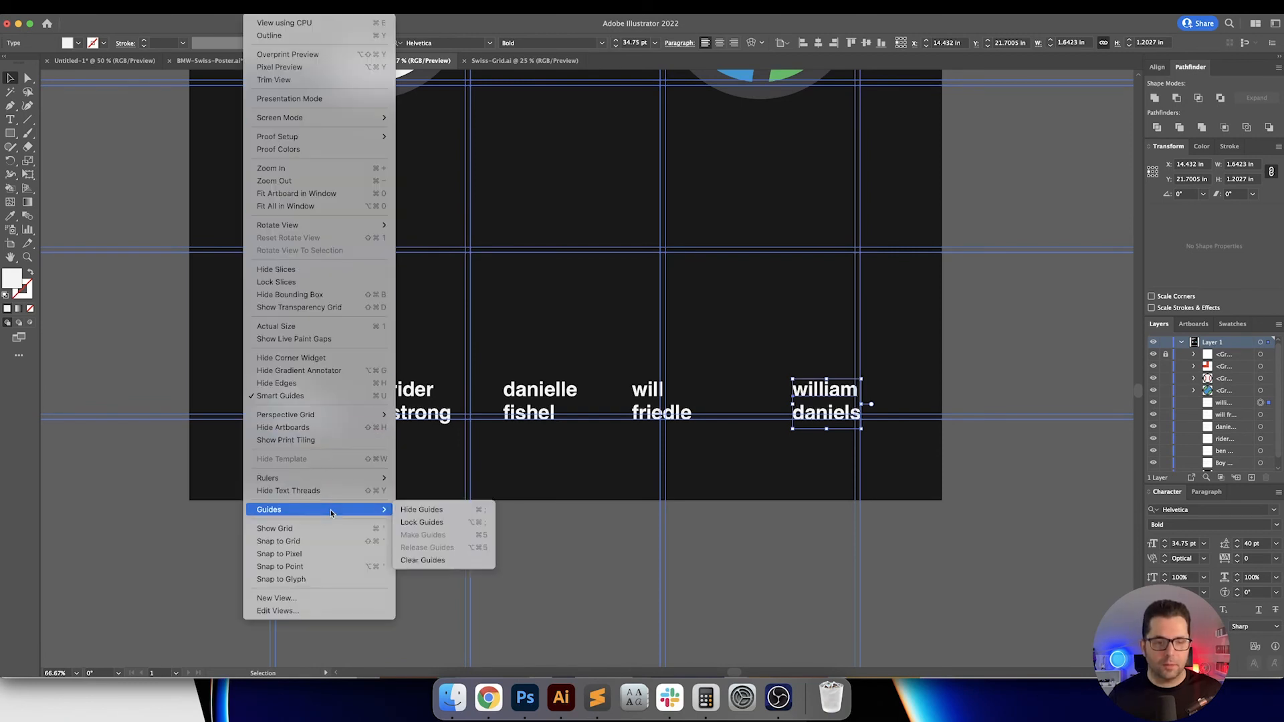
click(421, 522)
Step: Distribute the five name blocks with equal horizontal spacing, and hide the guides with the whole poster in view
drag(214, 348, 964, 431)
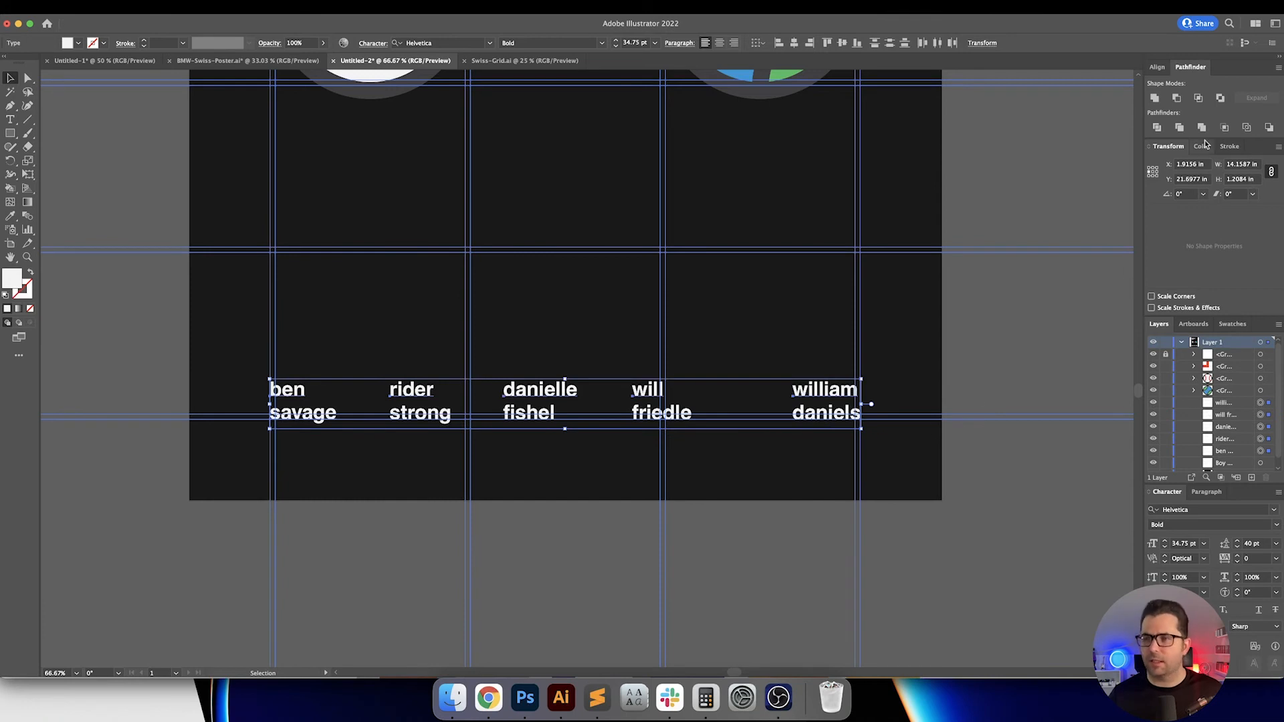
click(1163, 68)
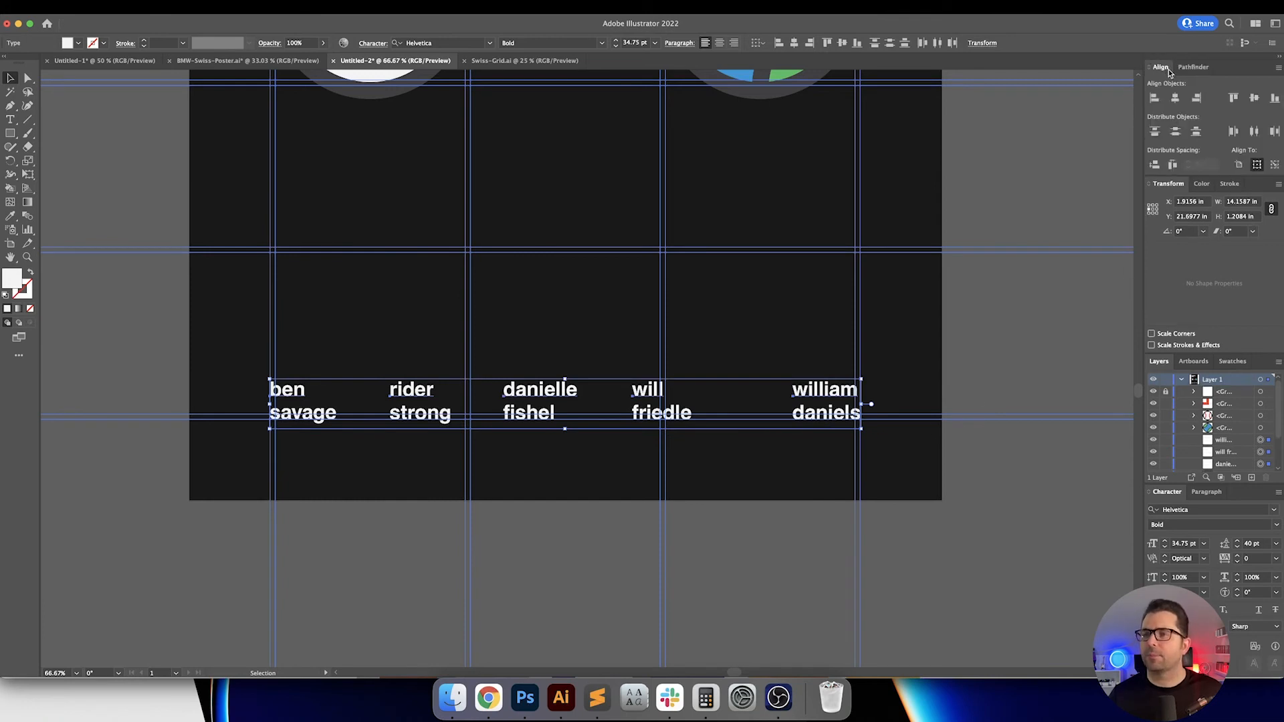
click(1174, 166)
click(734, 301)
drag(746, 301, 751, 353)
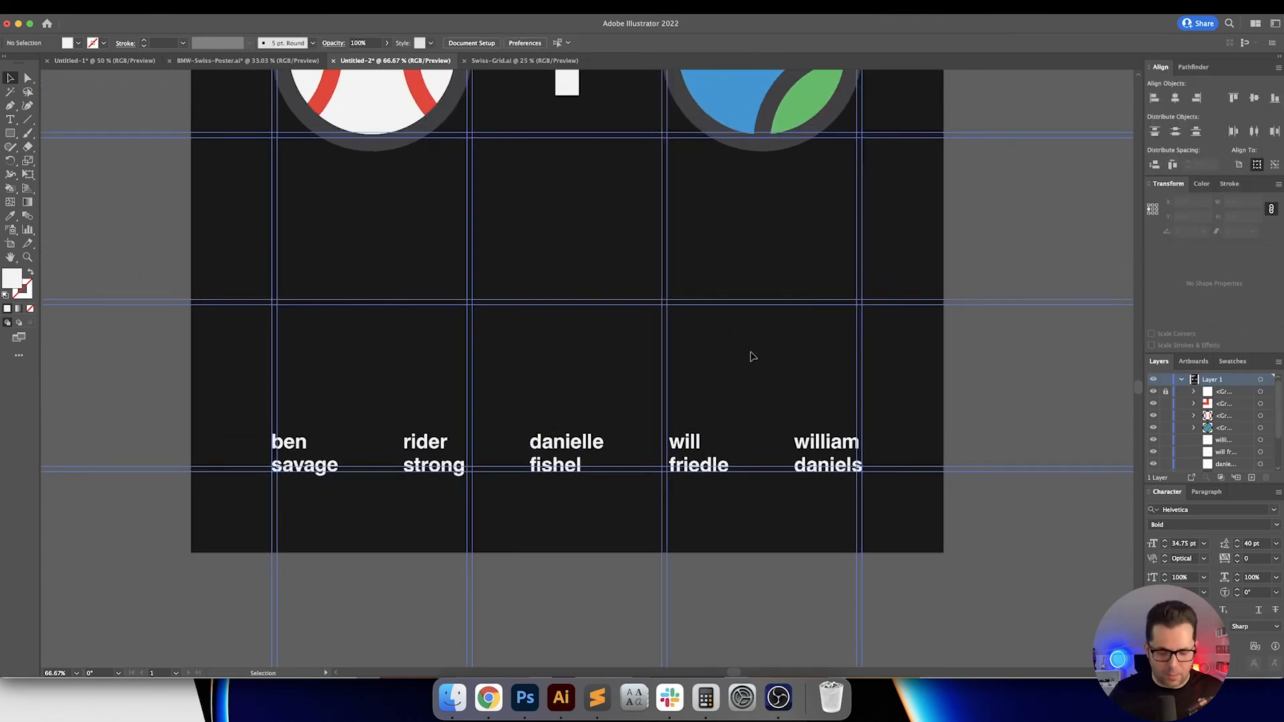
key(super+0)
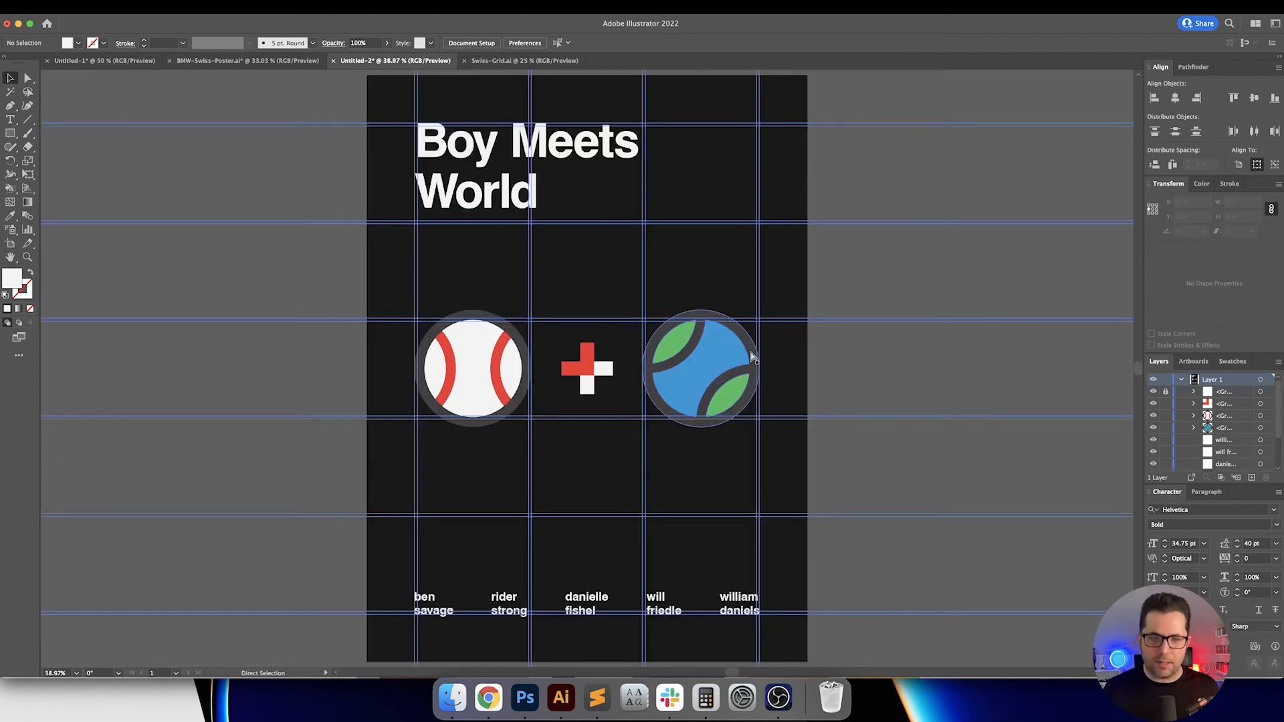
key(super+semicolon)
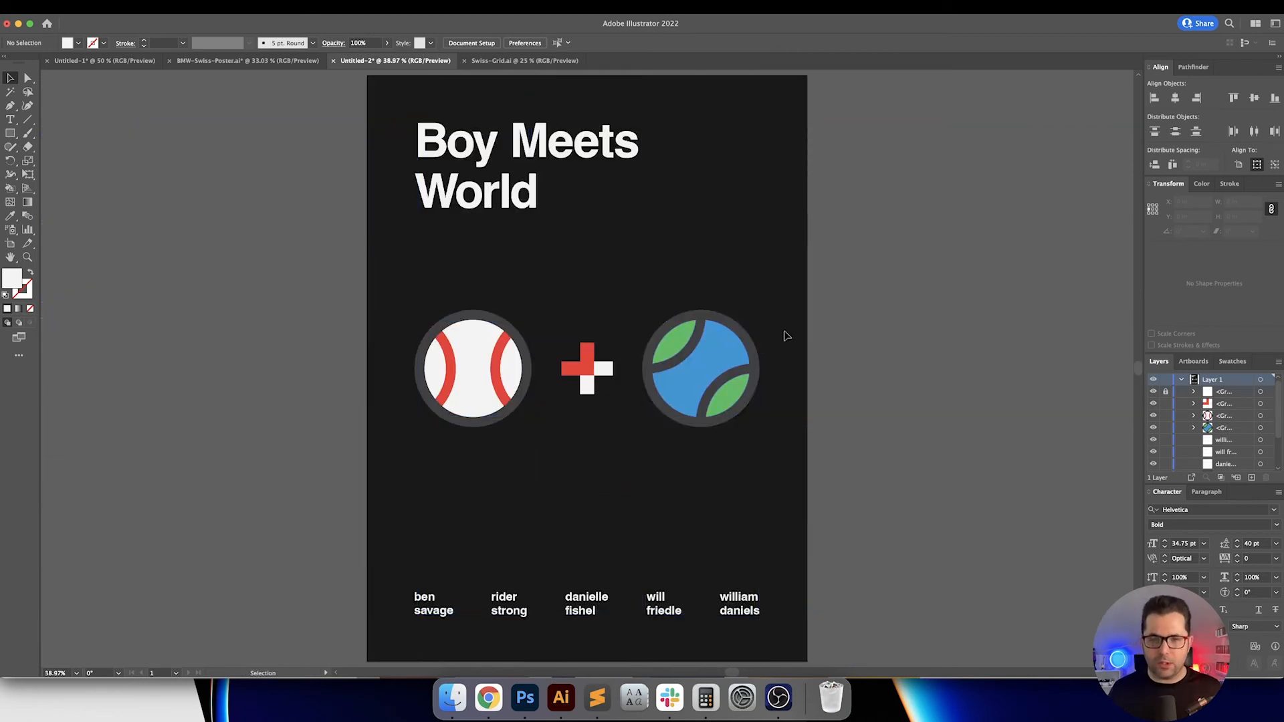
Step: Copy the "william daniels" block straight up beside the title and replace the copy's text with "93–00"
drag(740, 602, 746, 190)
key(Return)
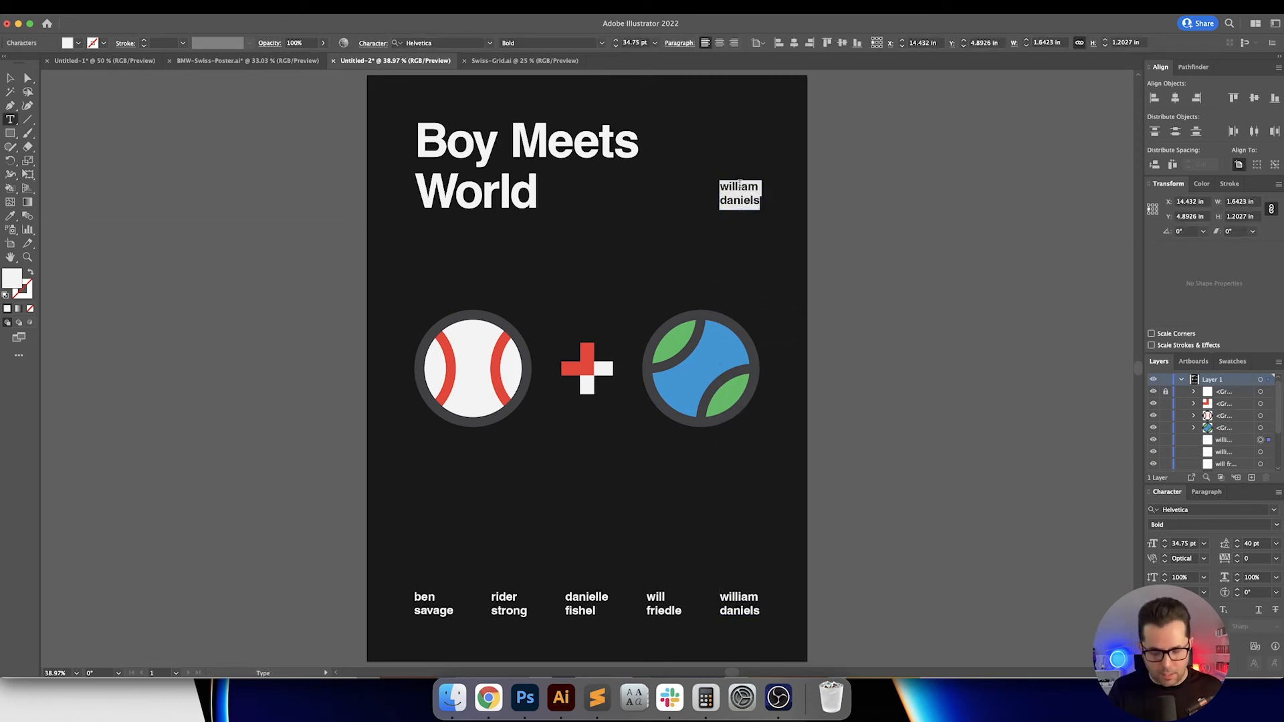
text(93–00)
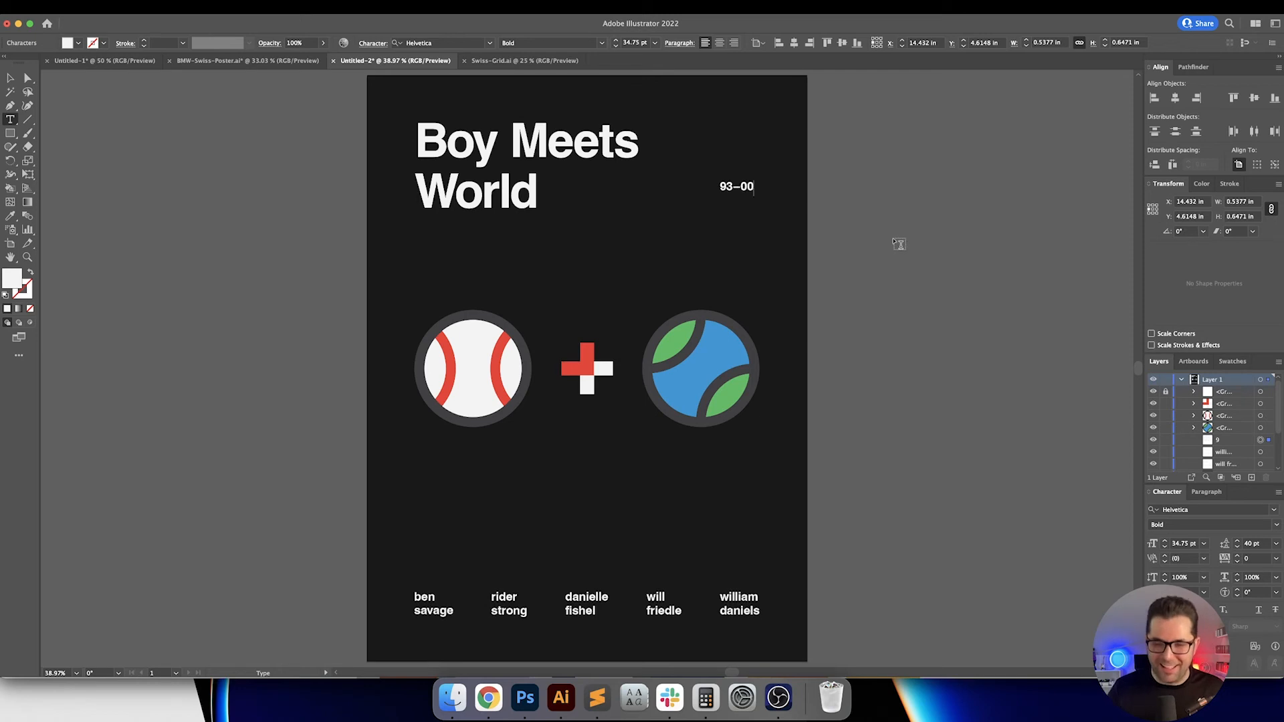
key(Escape)
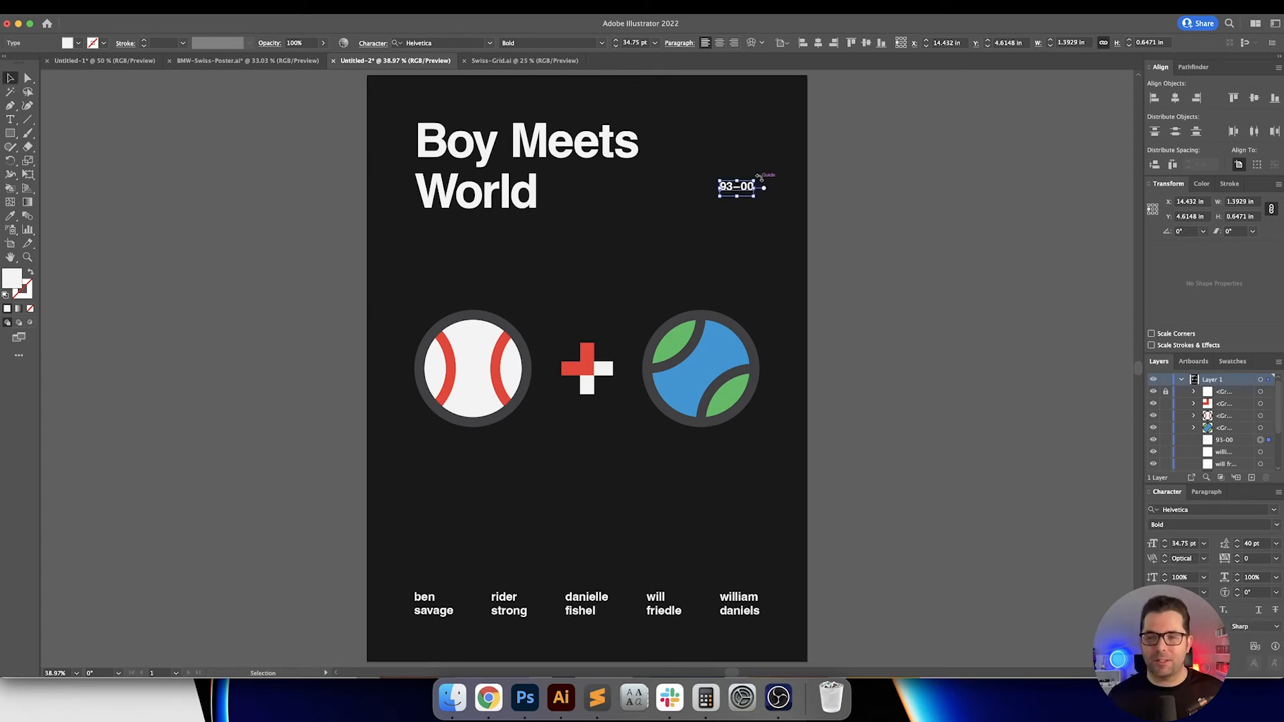
Step: Expand the years beside the title to read "1993–2000"
double_click(746, 187)
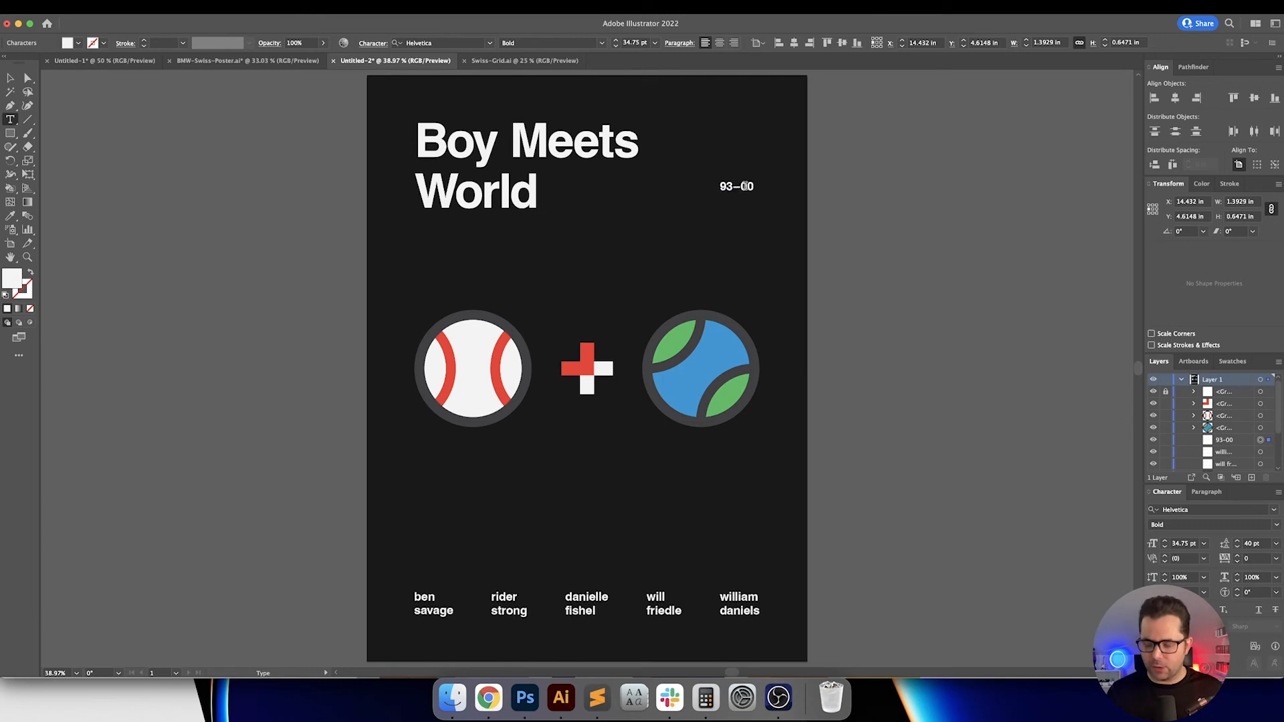
text(19)
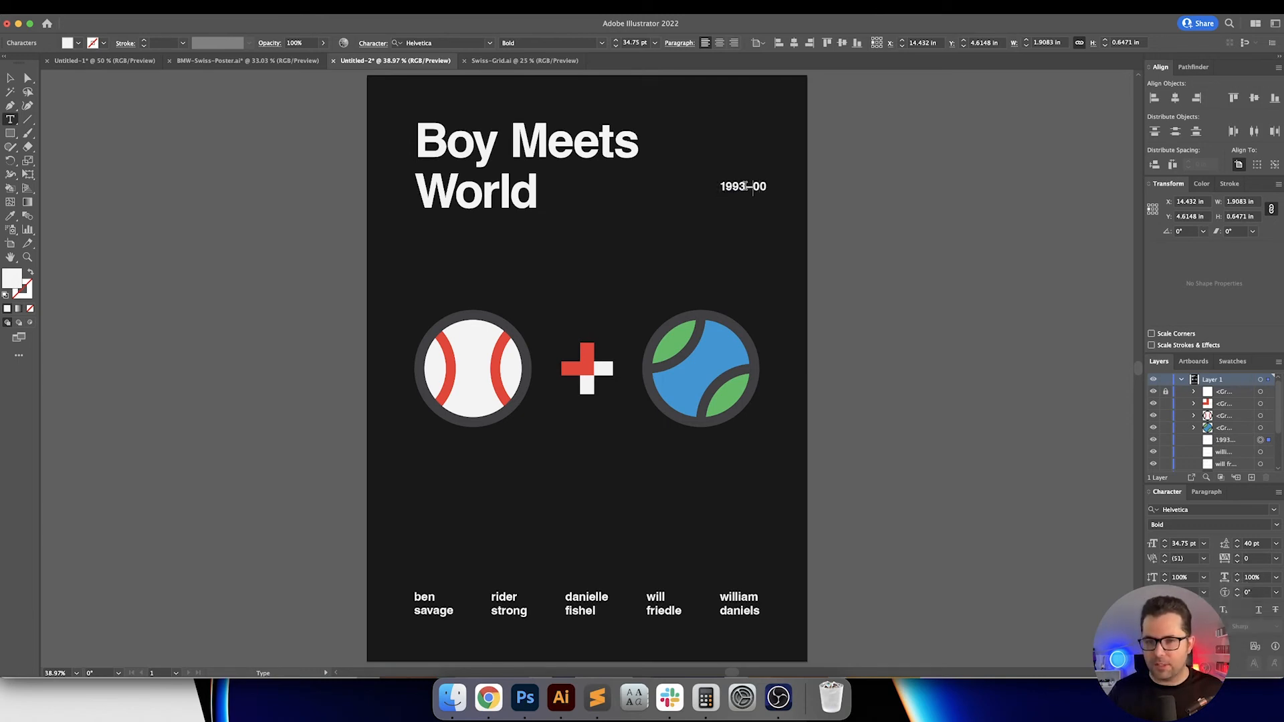
key(Escape)
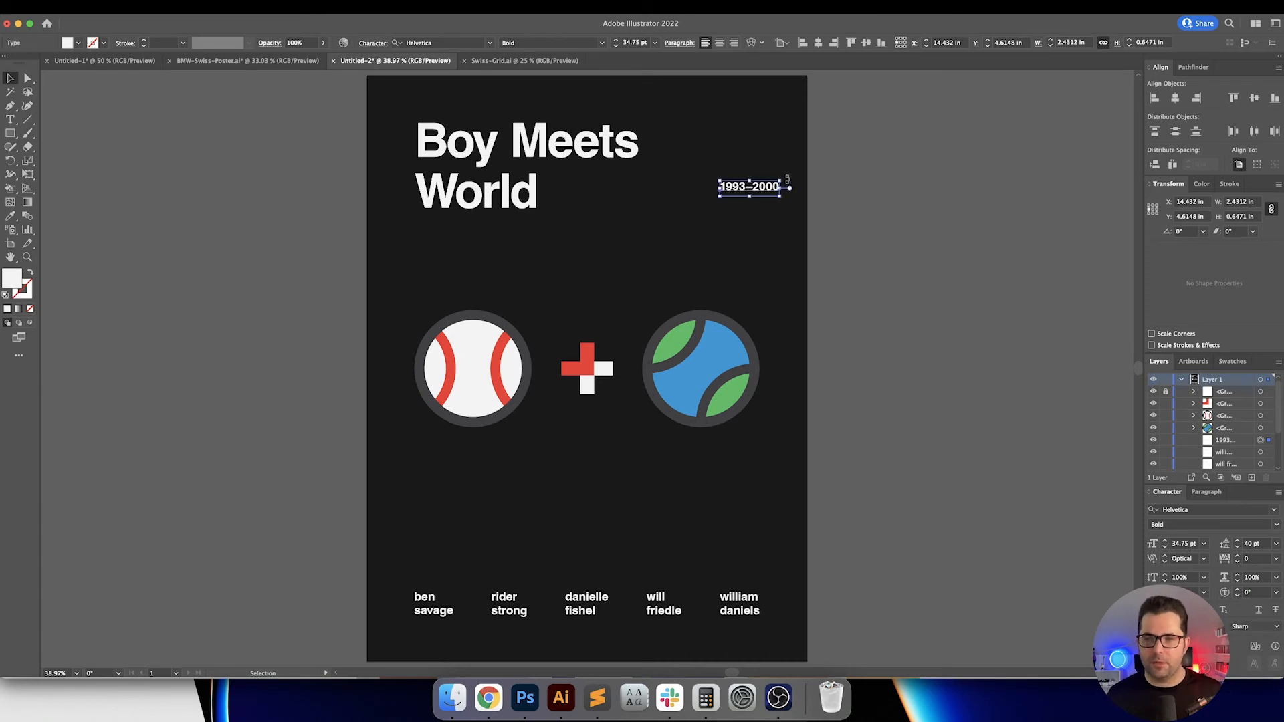
Step: Rotate the "1993–2000" text 90° clockwise and align it to the artboard's right and top edges
mouse_move(776, 187)
mouse_down()
mouse_move(754, 215)
mouse_move(767, 195)
mouse_up()
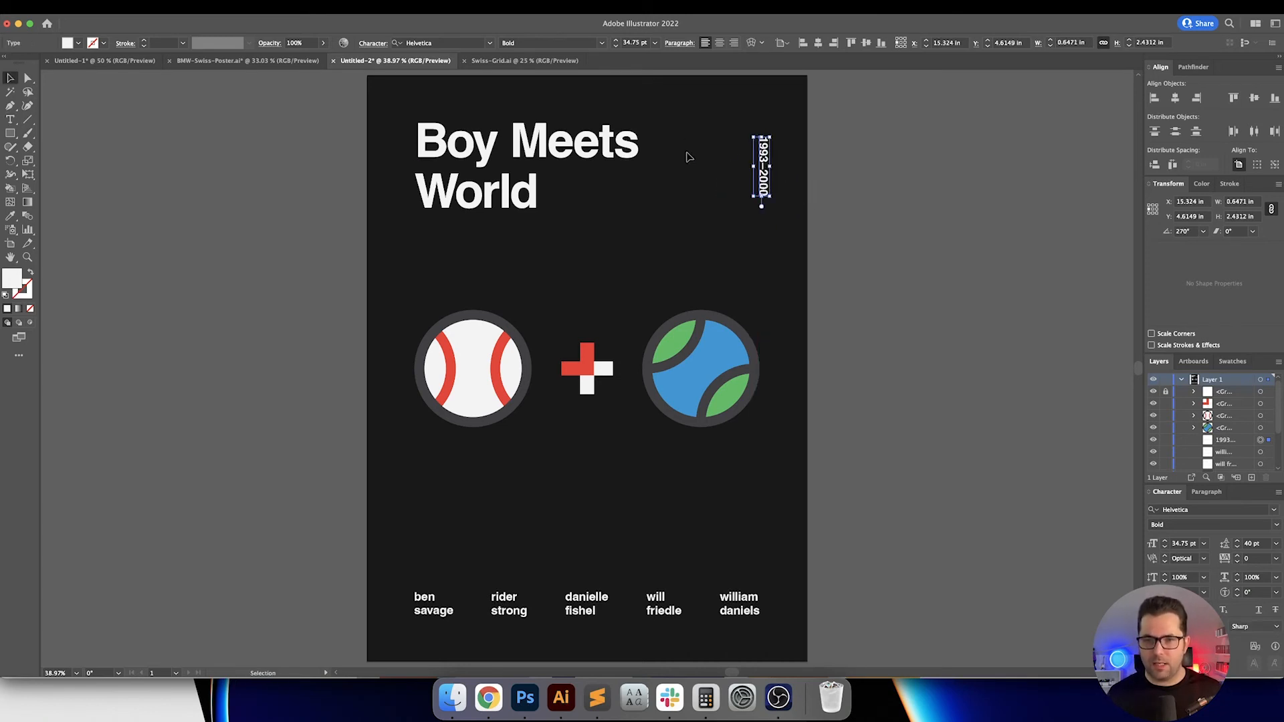
click(832, 43)
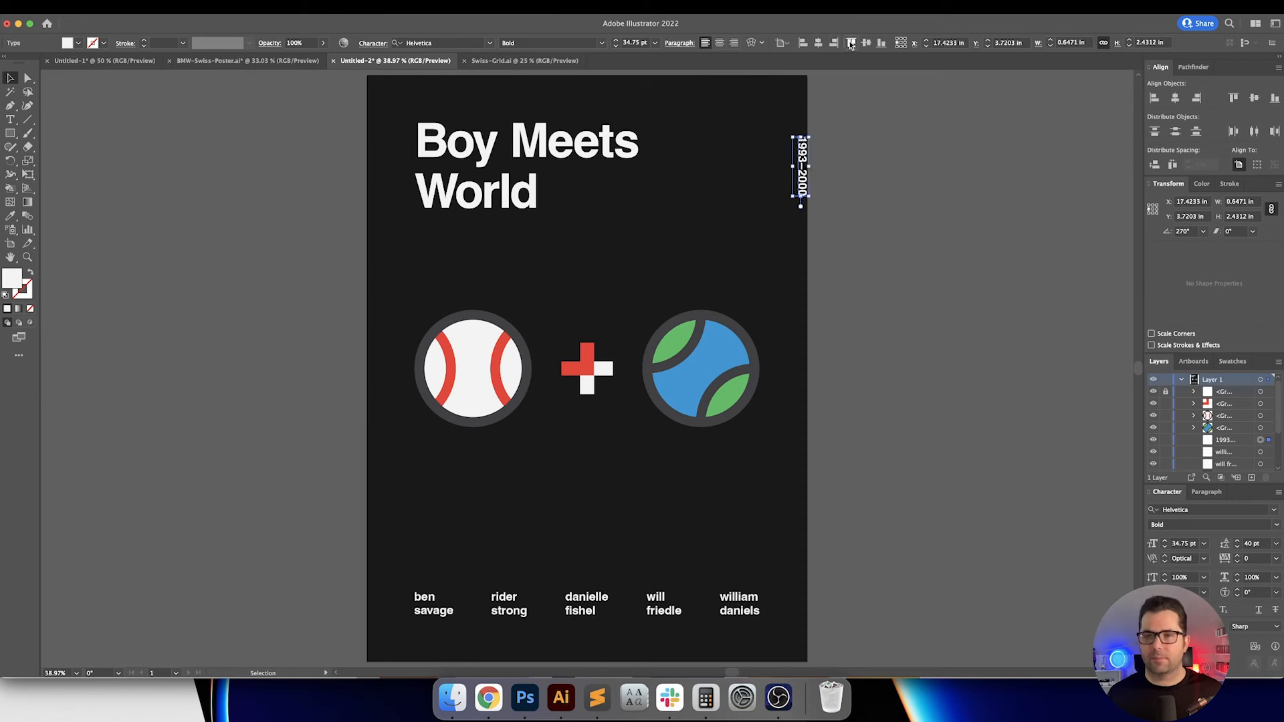
click(850, 43)
Step: Move the rotated years text -2 in horizontally and 2 in vertically to place it inside the margins
key(Return)
text(-1)
key(Tab)
text(-1)
key(Tab)
key(shift+Tab)
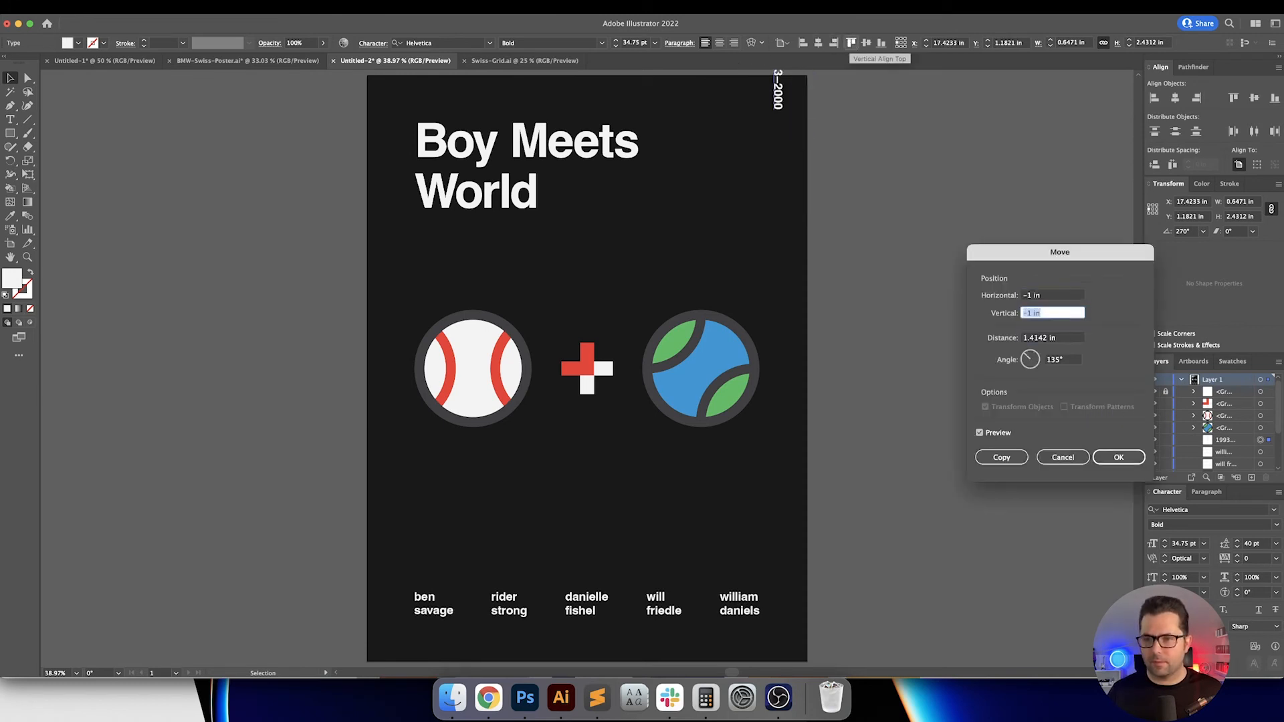
key(Up)
key(Up)
key(Up)
key(Down)
key(Up)
key(shift+Tab)
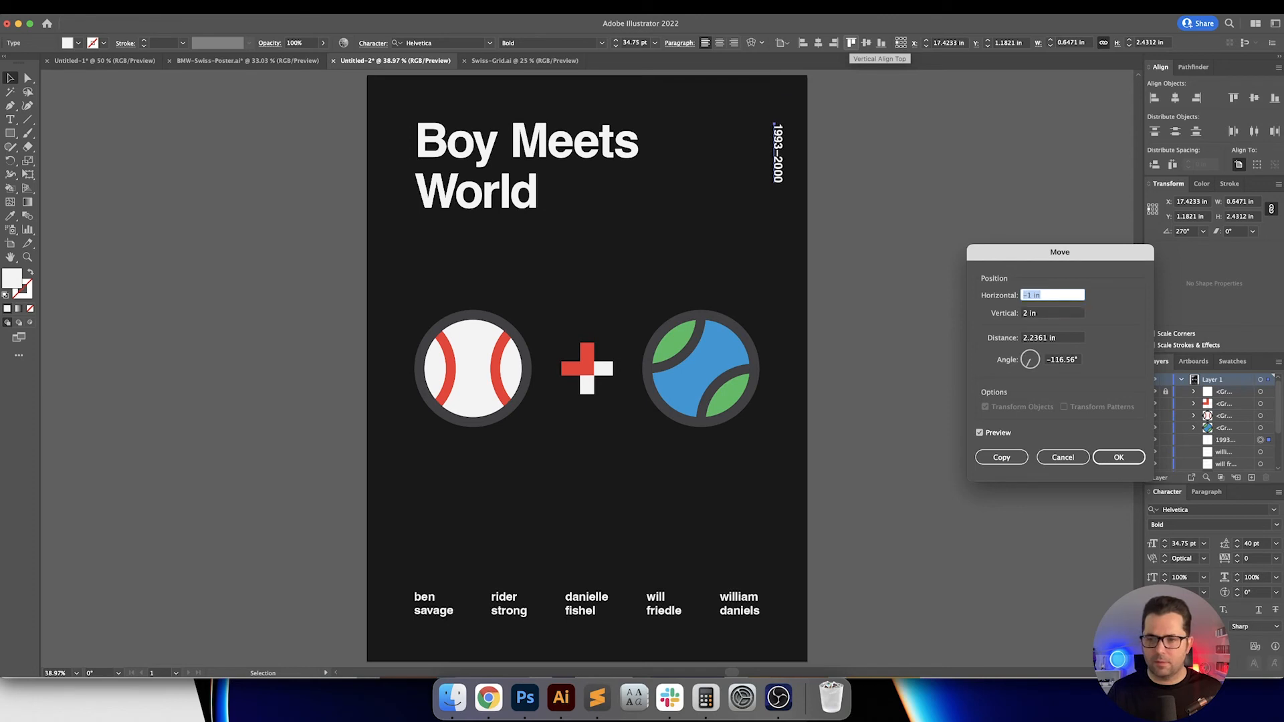
key(Down)
key(Return)
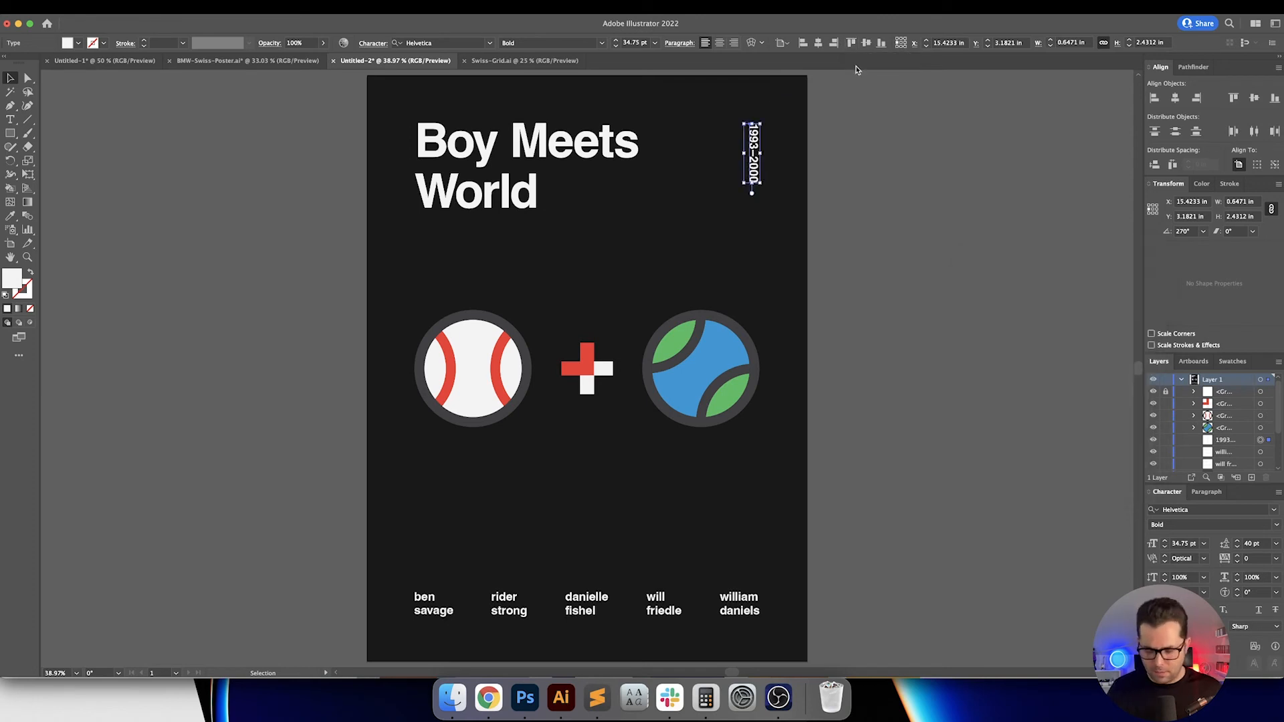
Step: Shift the rotated years text slightly outward so its digits meet the poster's outer upper and right margin guides
key(super+equal)
key(super+equal)
key(super+equal)
key(super+equal)
key(super+equal)
key(super+equal)
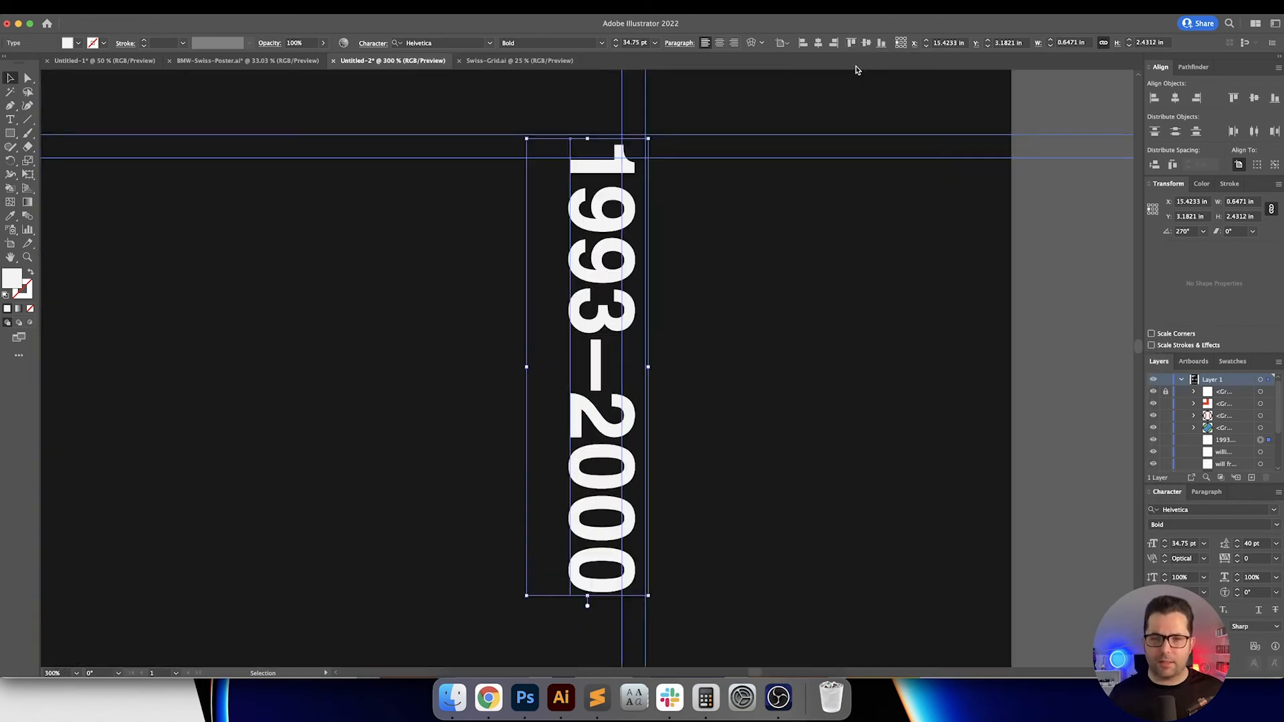
key(super+equal)
key(super+equal)
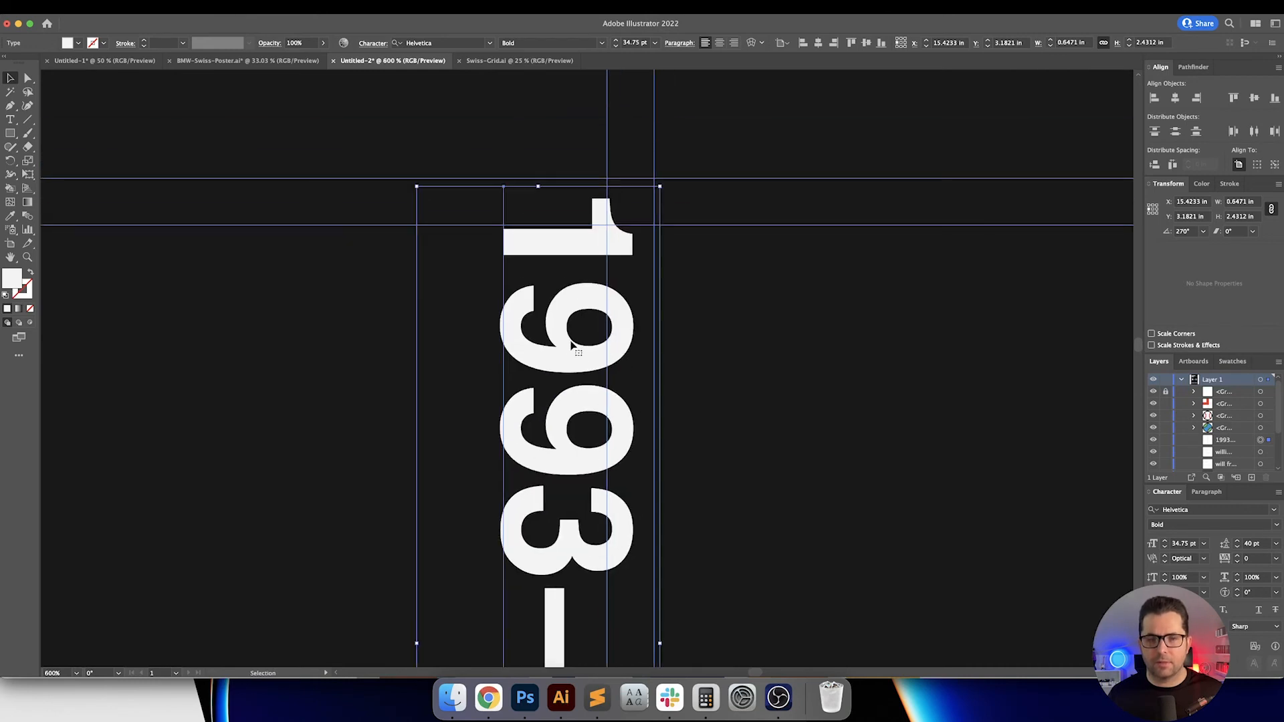
drag(572, 345, 592, 327)
click(752, 347)
scroll(752, 347, down, 7)
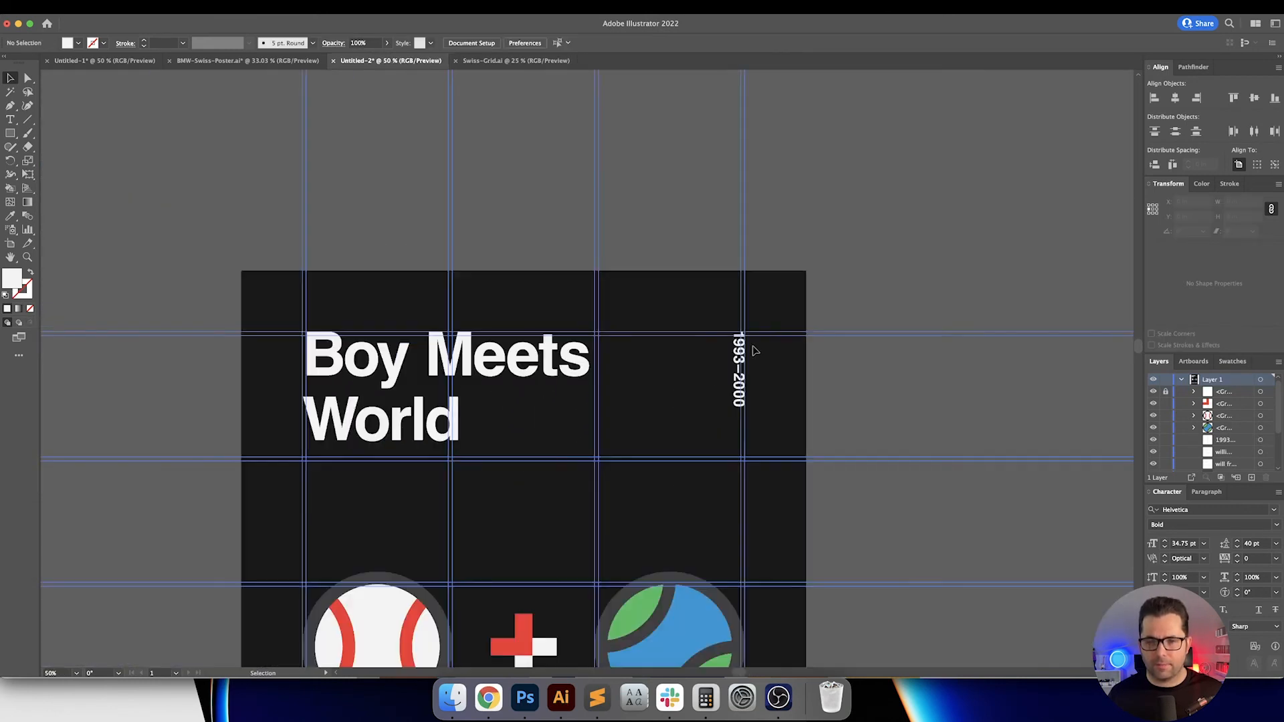
scroll(754, 350, down, 2)
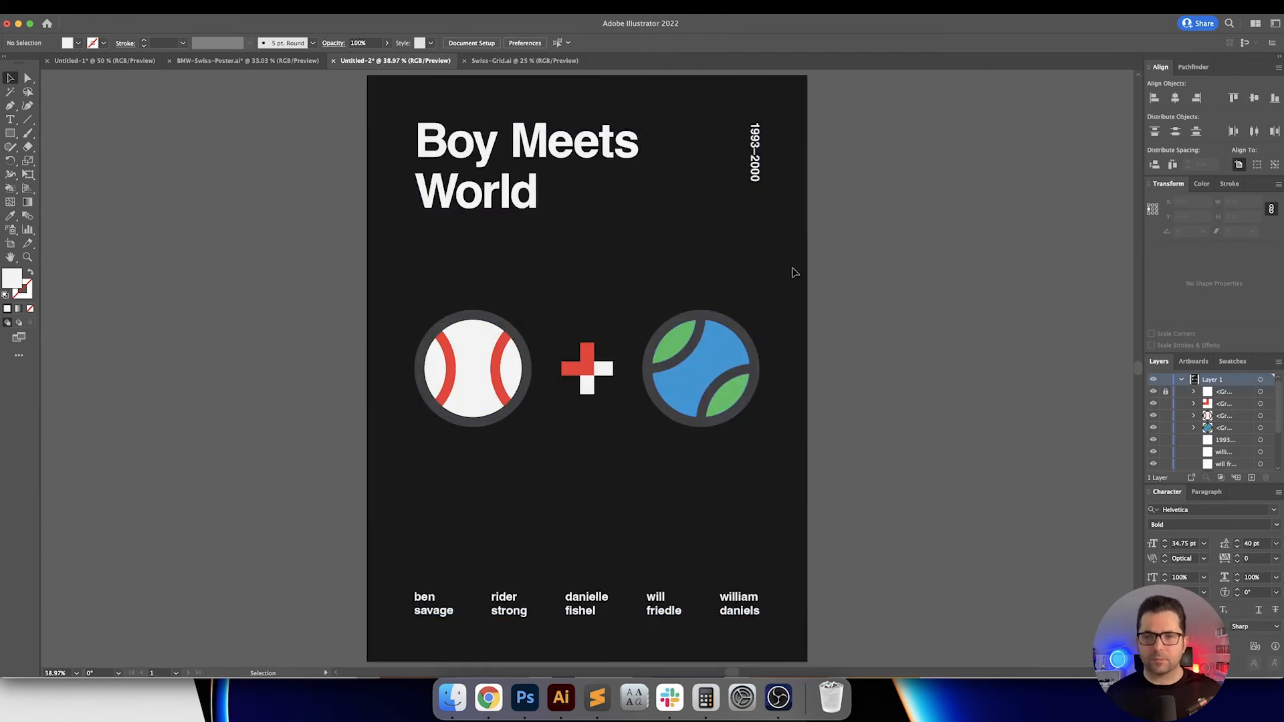
scroll(789, 273, right, 2)
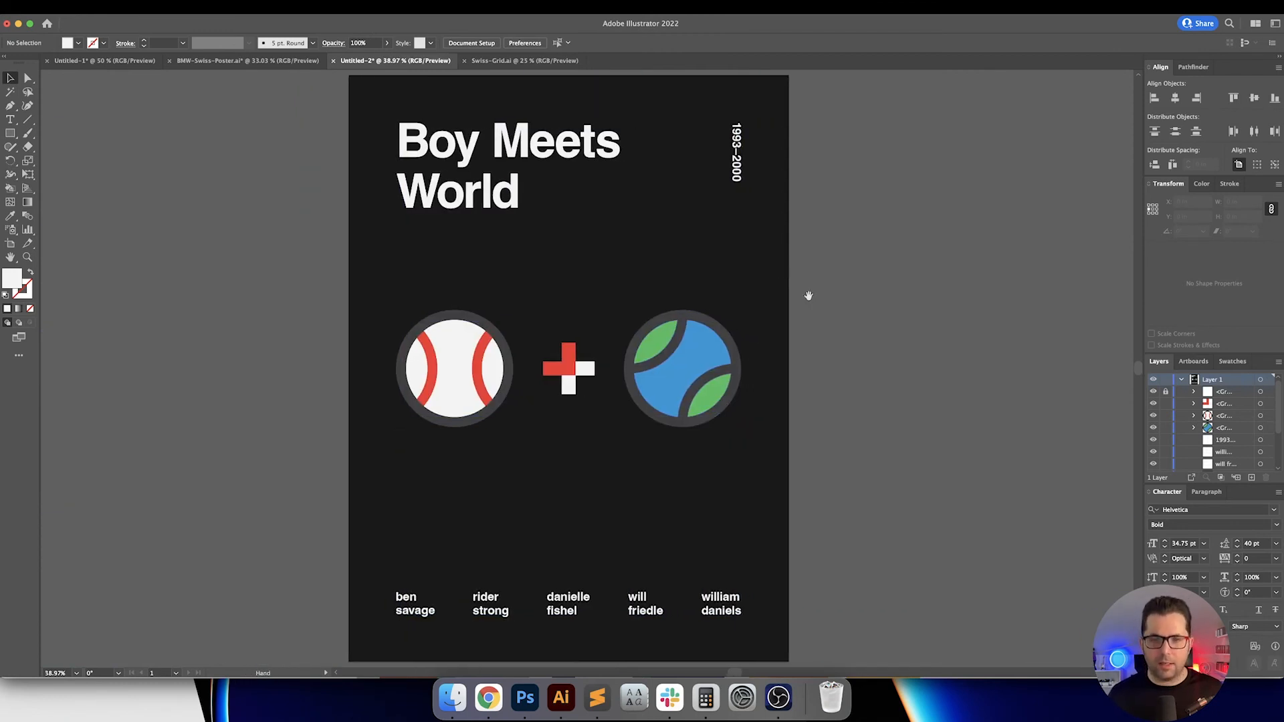
scroll(806, 297, right, 2)
scroll(792, 299, down, 1)
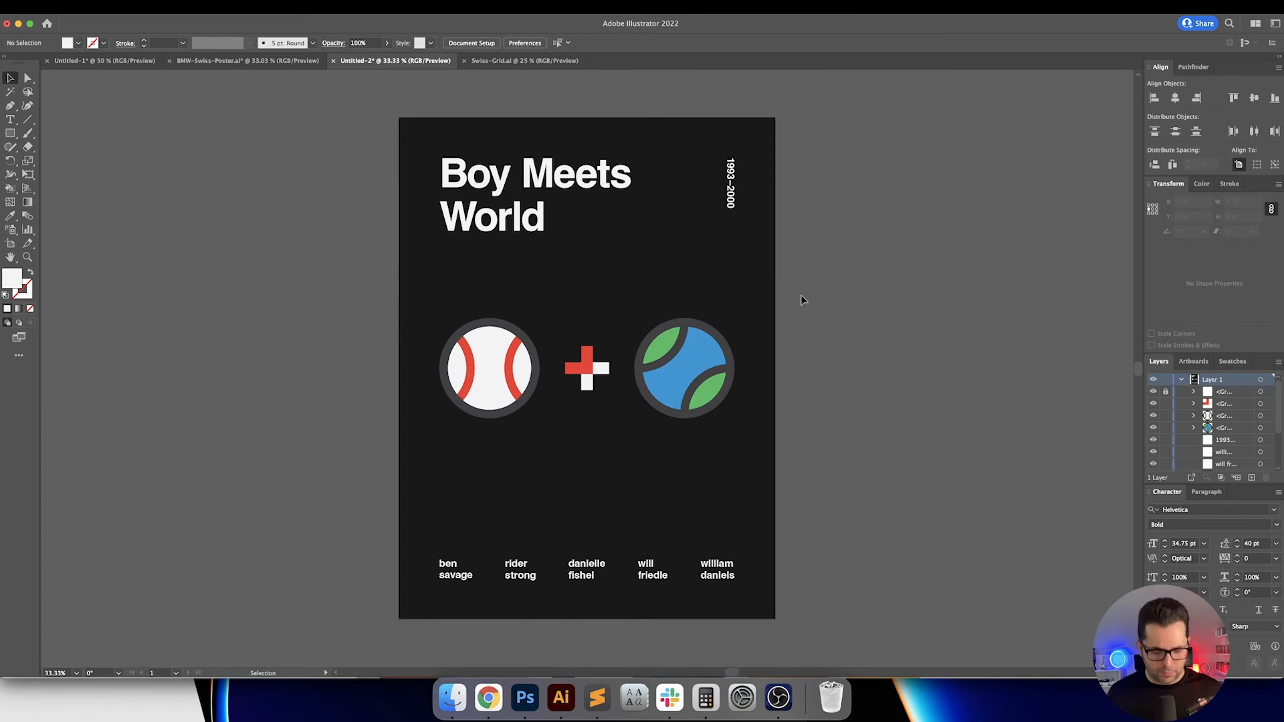
Step: Unlock all objects and copy the entire poster artwork, including the dark background
key(m)
key(slash)
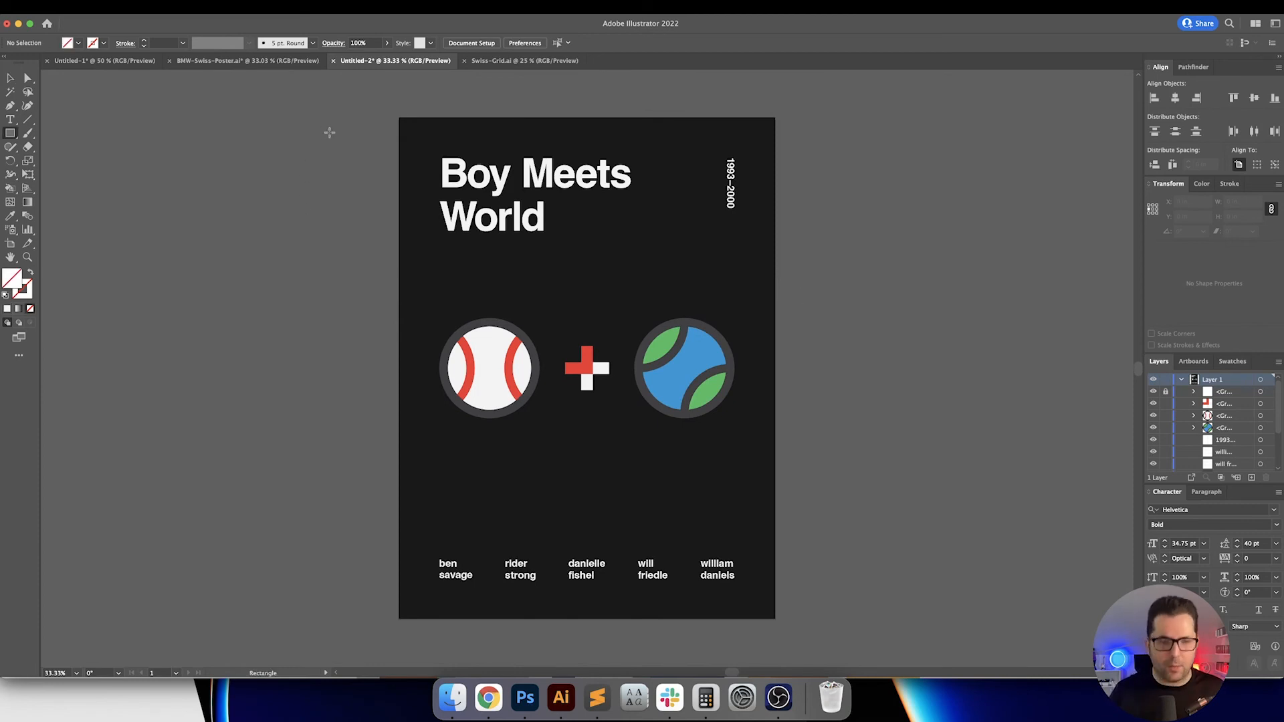
key(v)
click(134, 6)
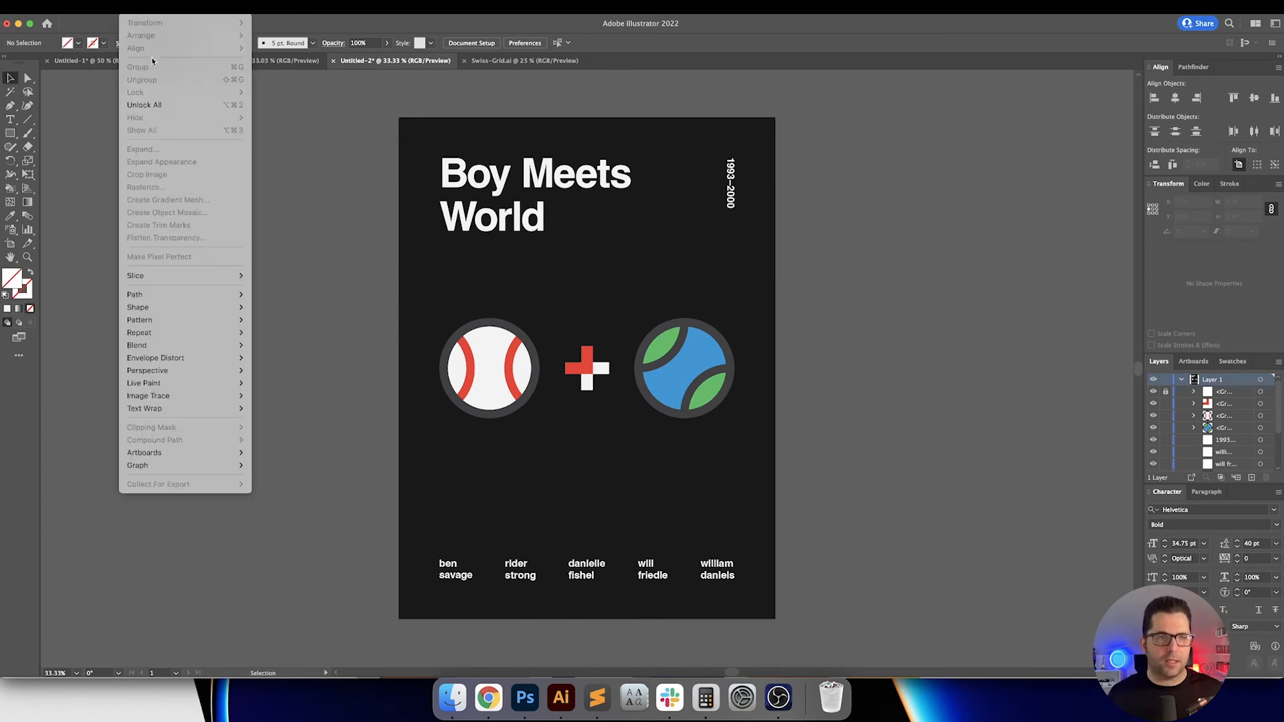
click(168, 105)
drag(358, 111, 798, 628)
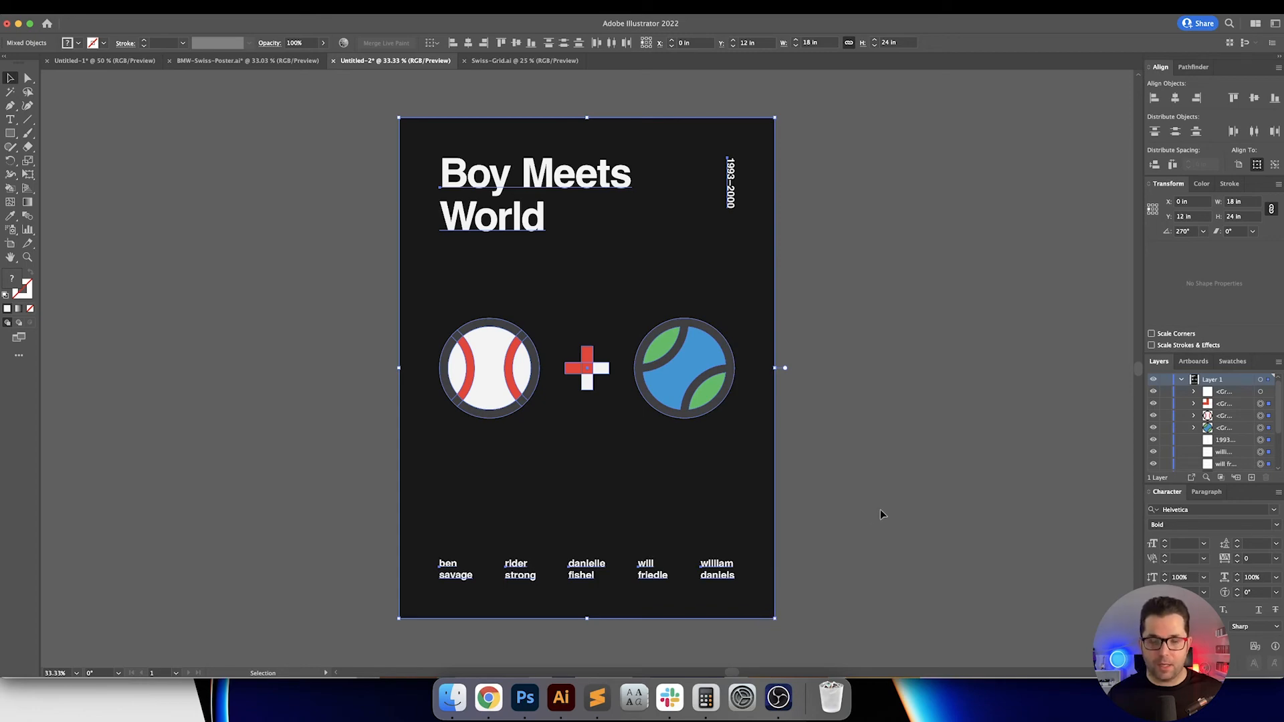
Step: Switch to Photoshop and create a new 18 × 24 inch document at 300 pixels/inch
click(526, 698)
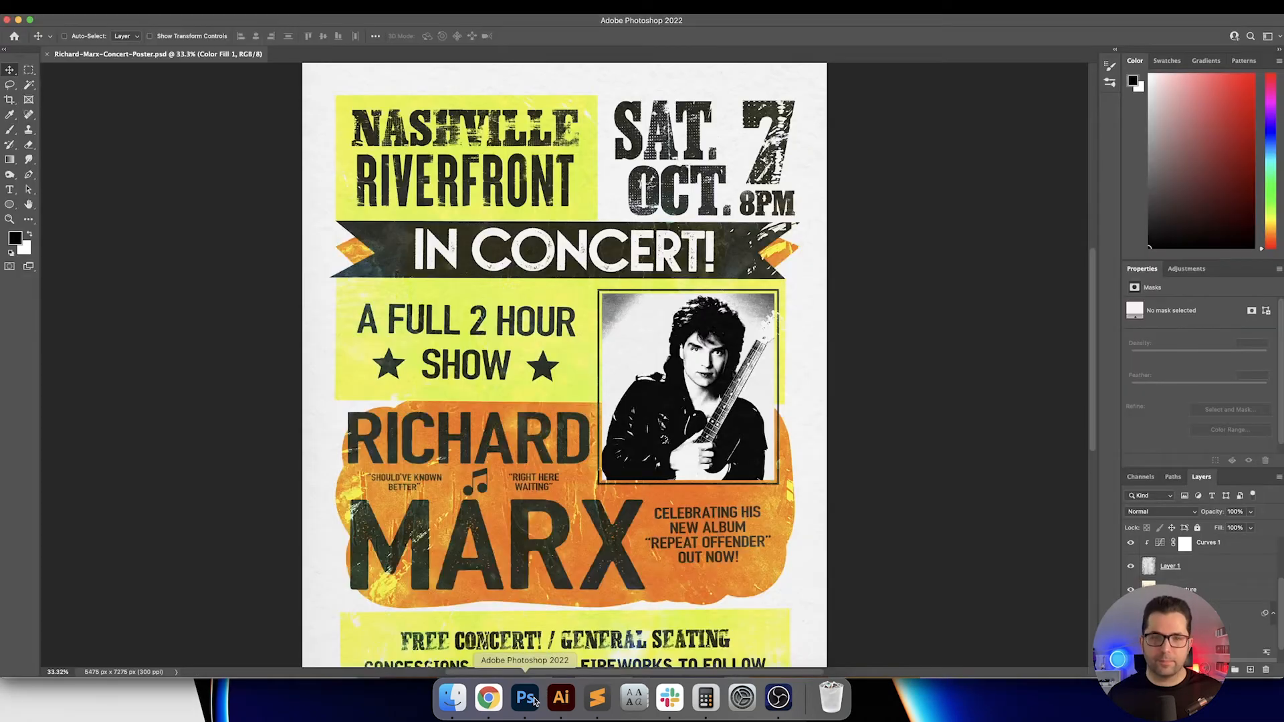
key(super+n)
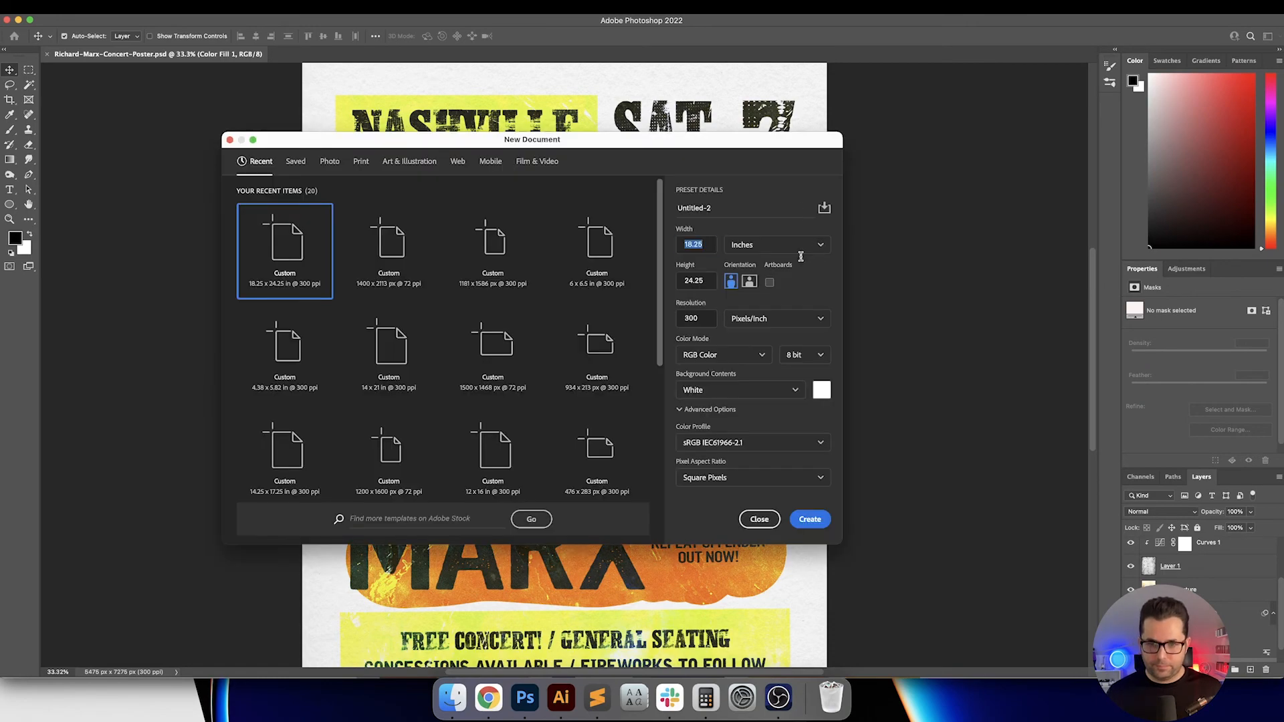
click(776, 245)
click(742, 267)
double_click(704, 319)
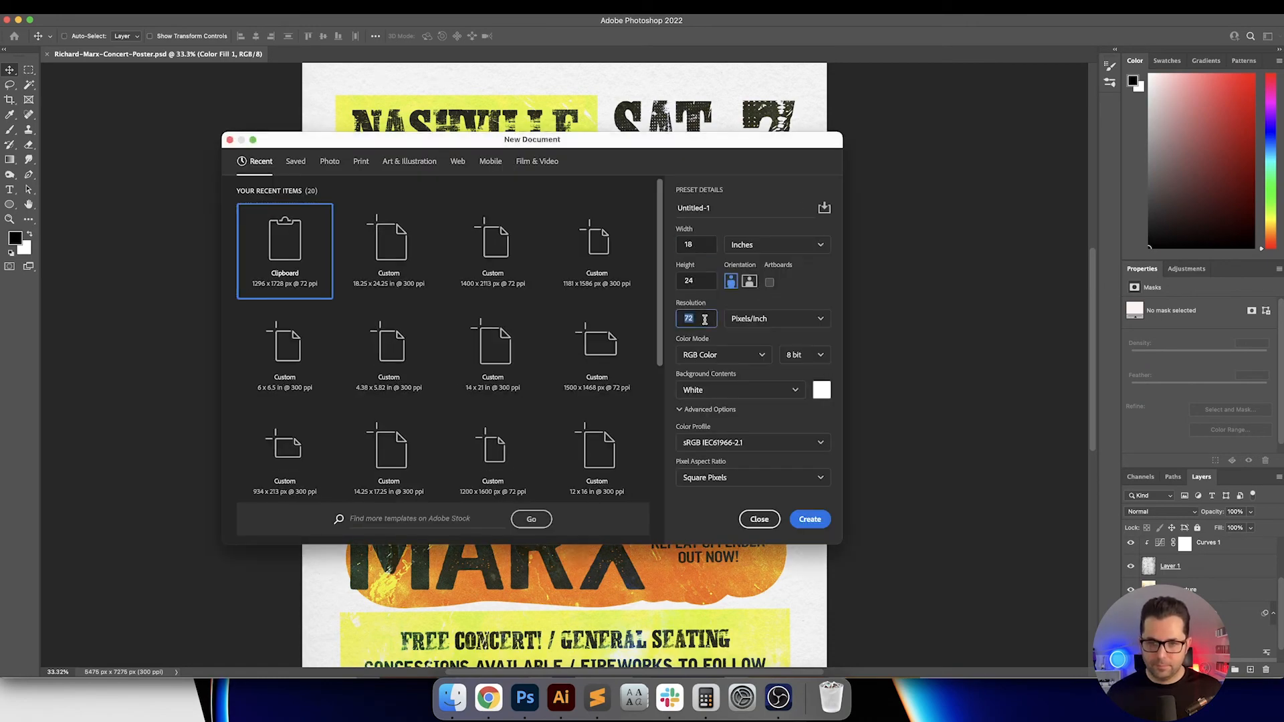
text(300)
key(Return)
Step: Paste the poster artwork into the new document as a Smart Object and commit the placement
key(super+v)
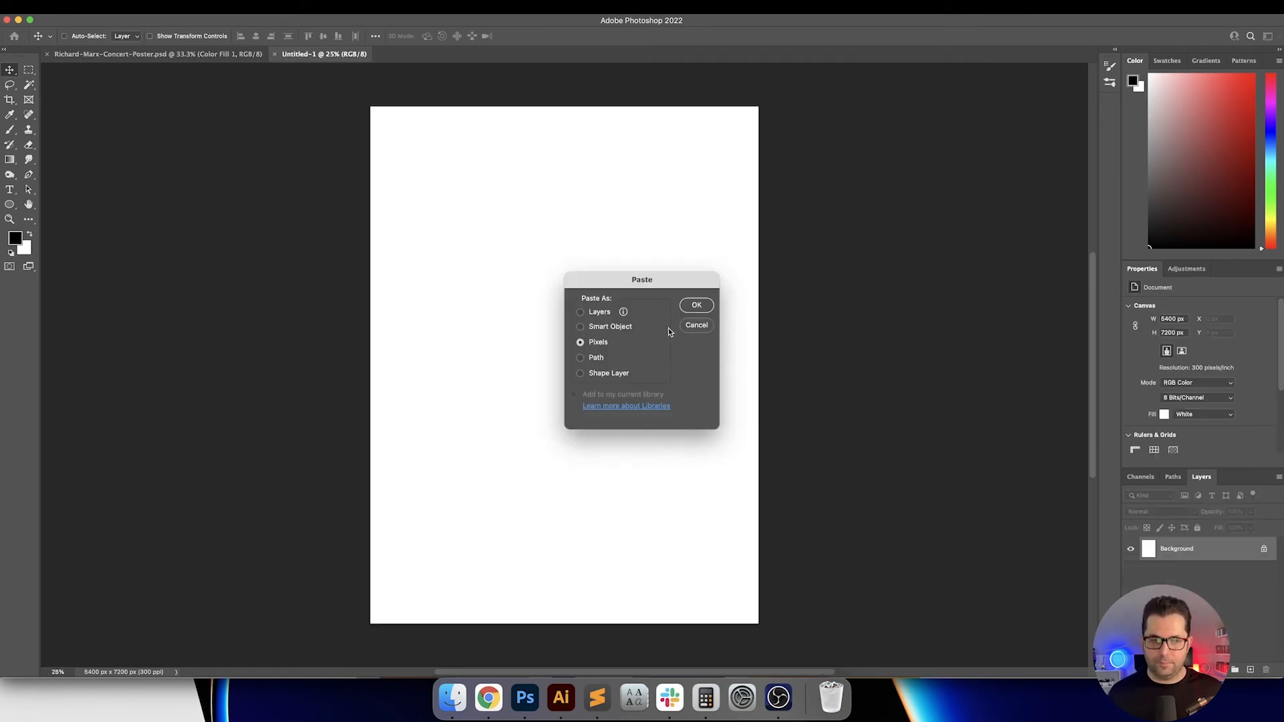
click(616, 326)
key(Return)
key(Return)
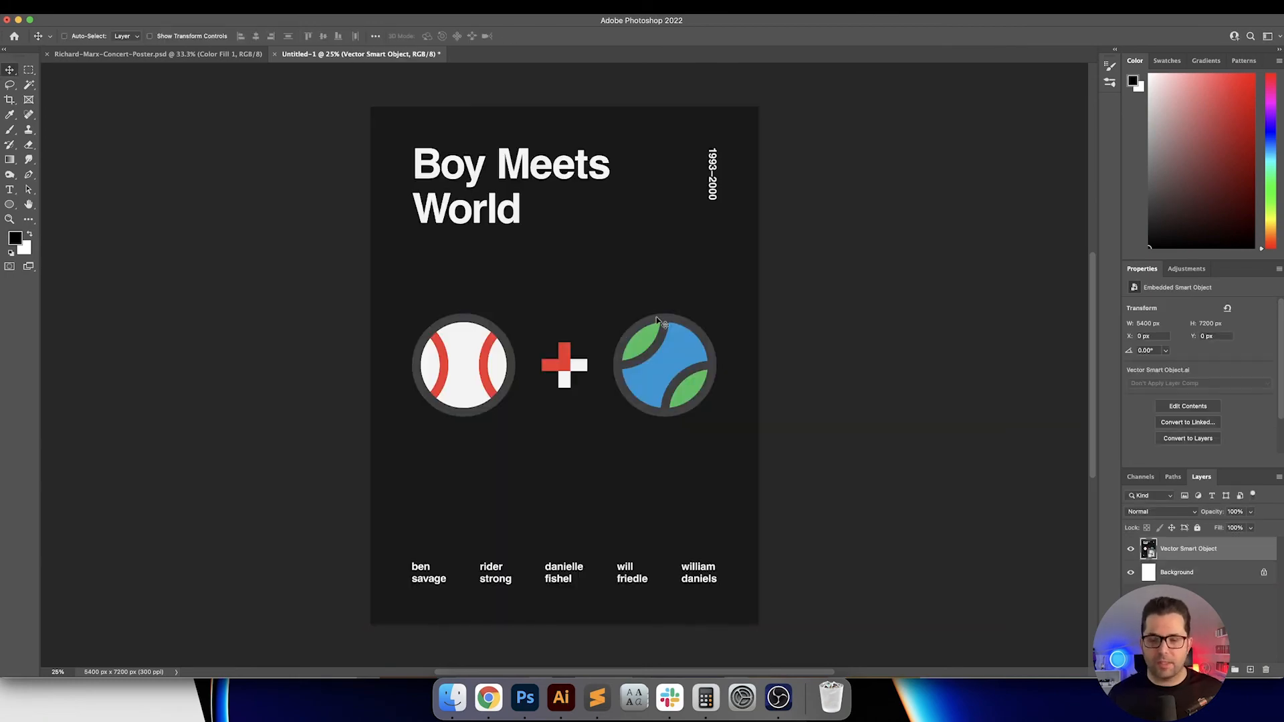
Step: Switch to Finder, look through the Design Resources folder, and open the two Unsplash paper texture JPGs from the desktop in Photoshop
click(450, 700)
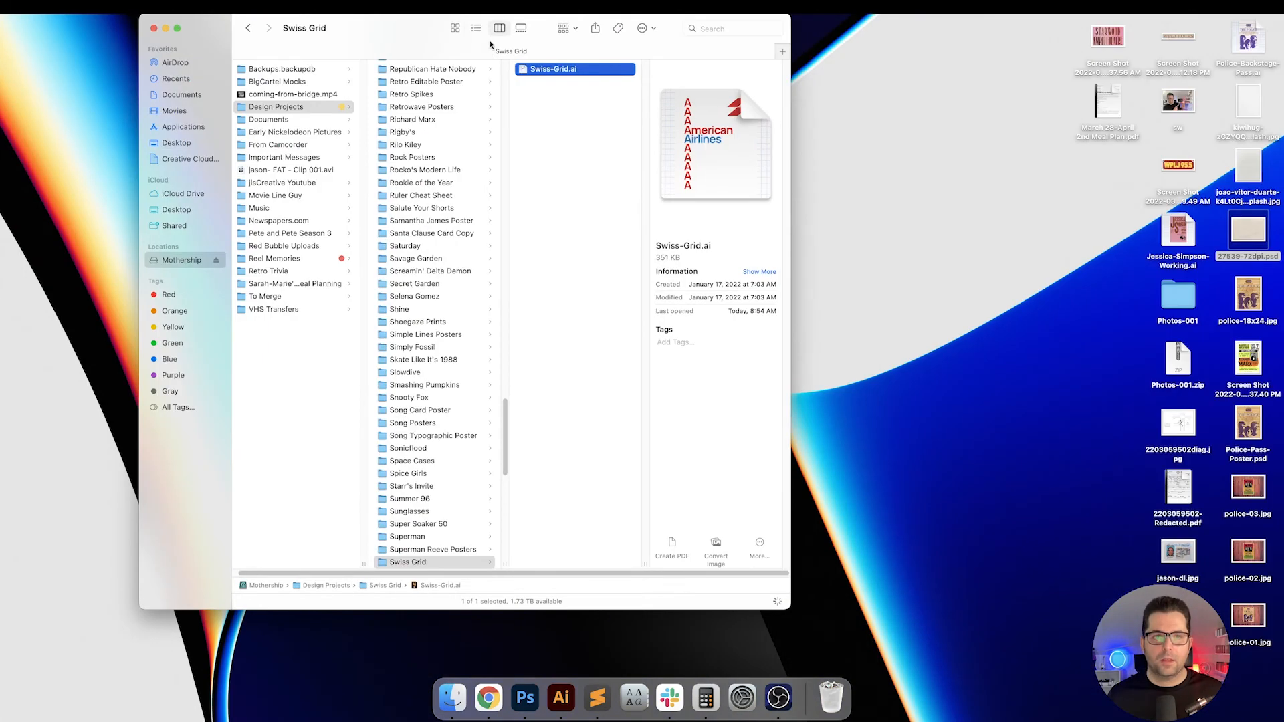
click(360, 137)
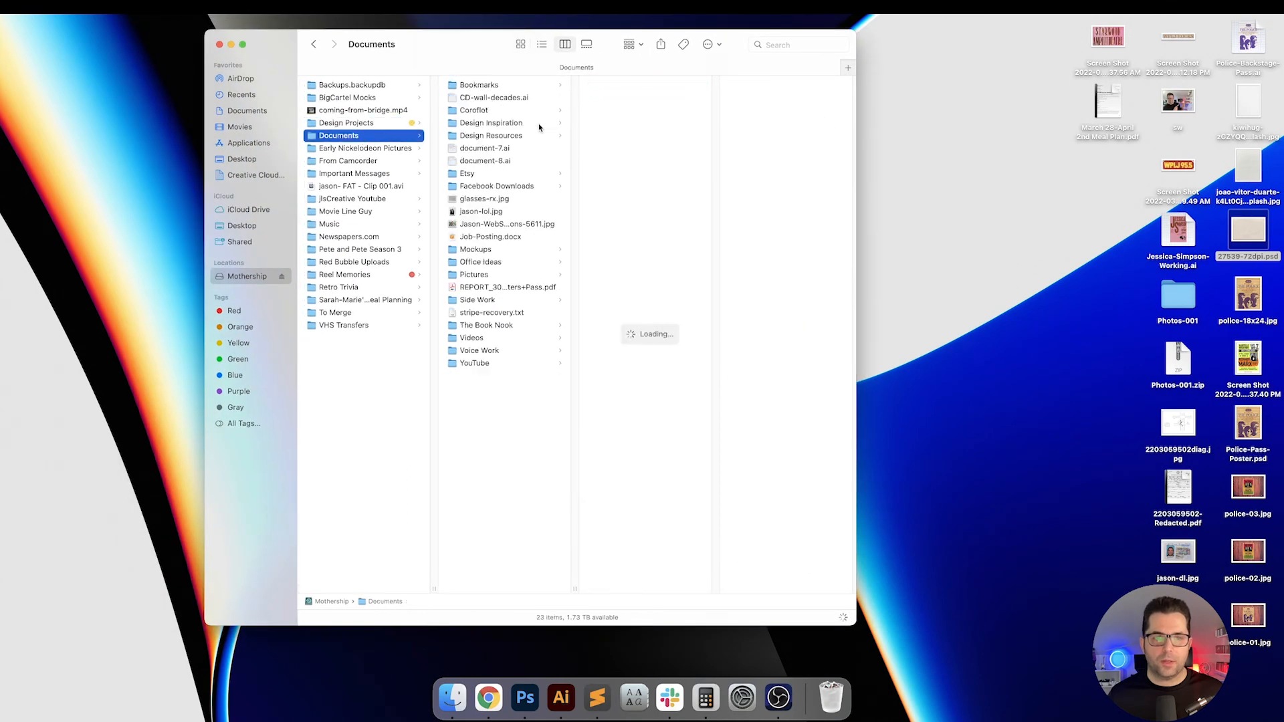
click(524, 136)
key(Right)
key(Down)
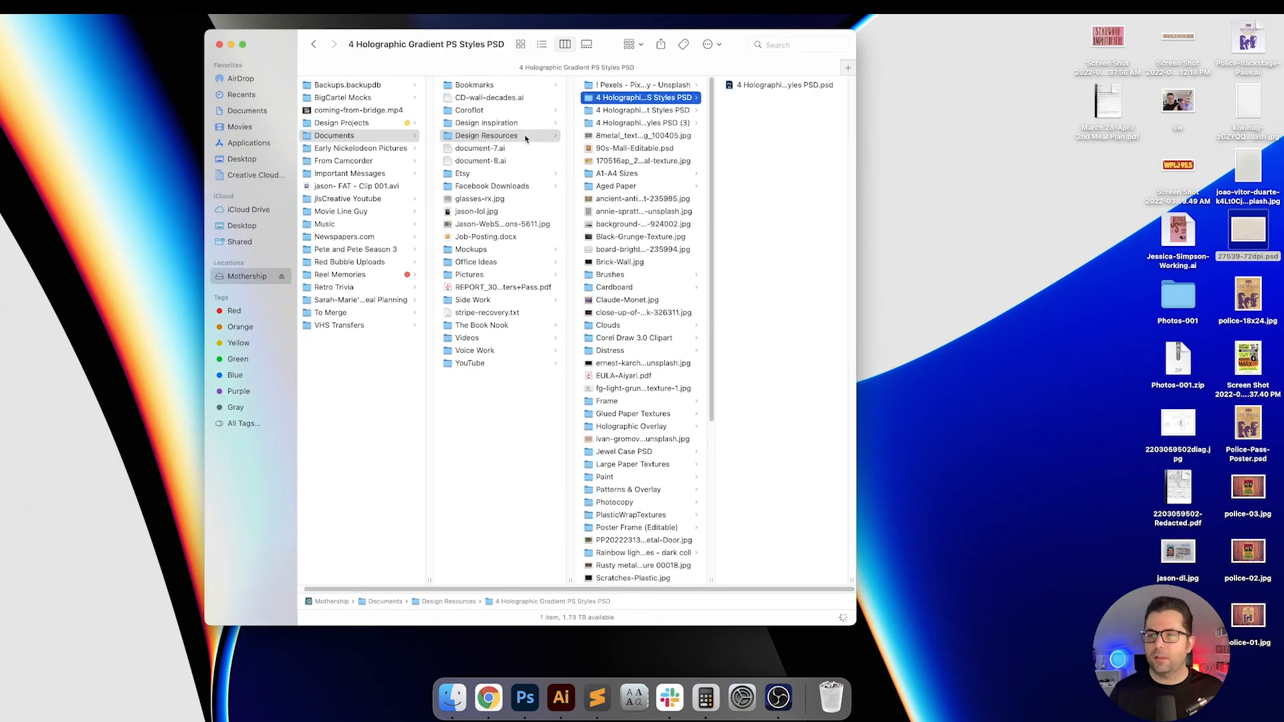
click(1256, 112)
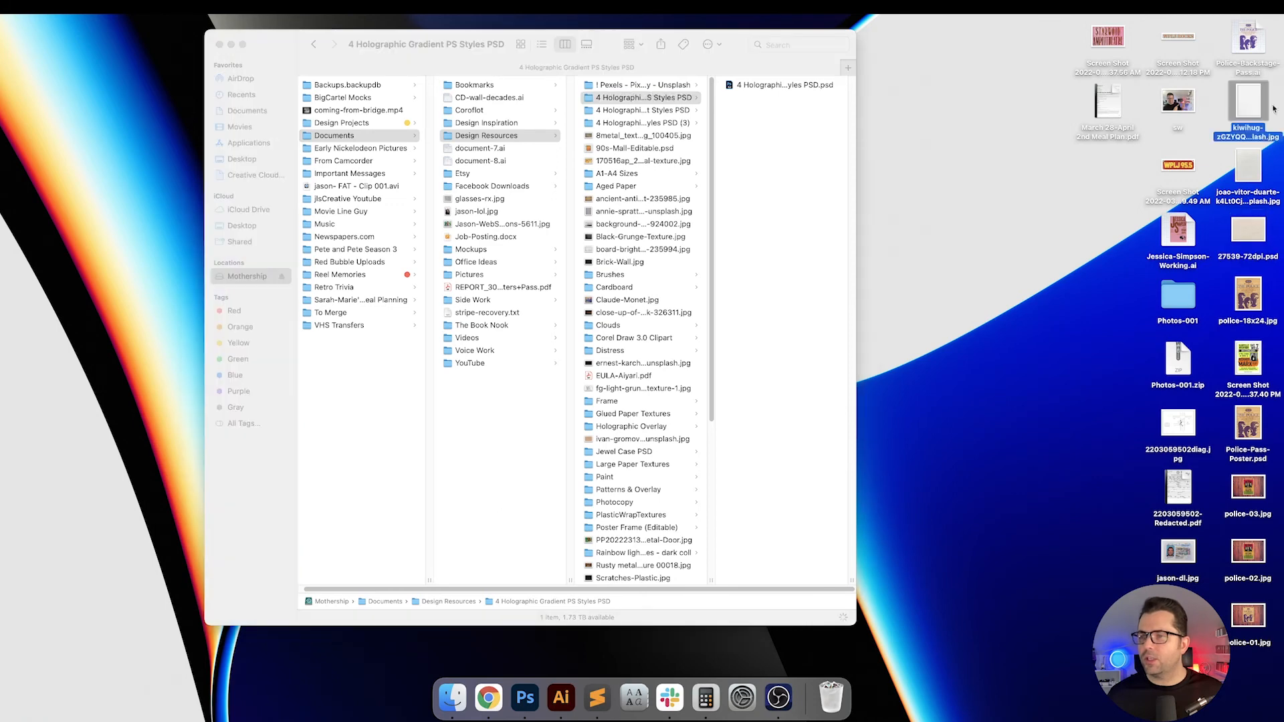
drag(1281, 97, 1238, 179)
right_click(1243, 164)
click(1213, 182)
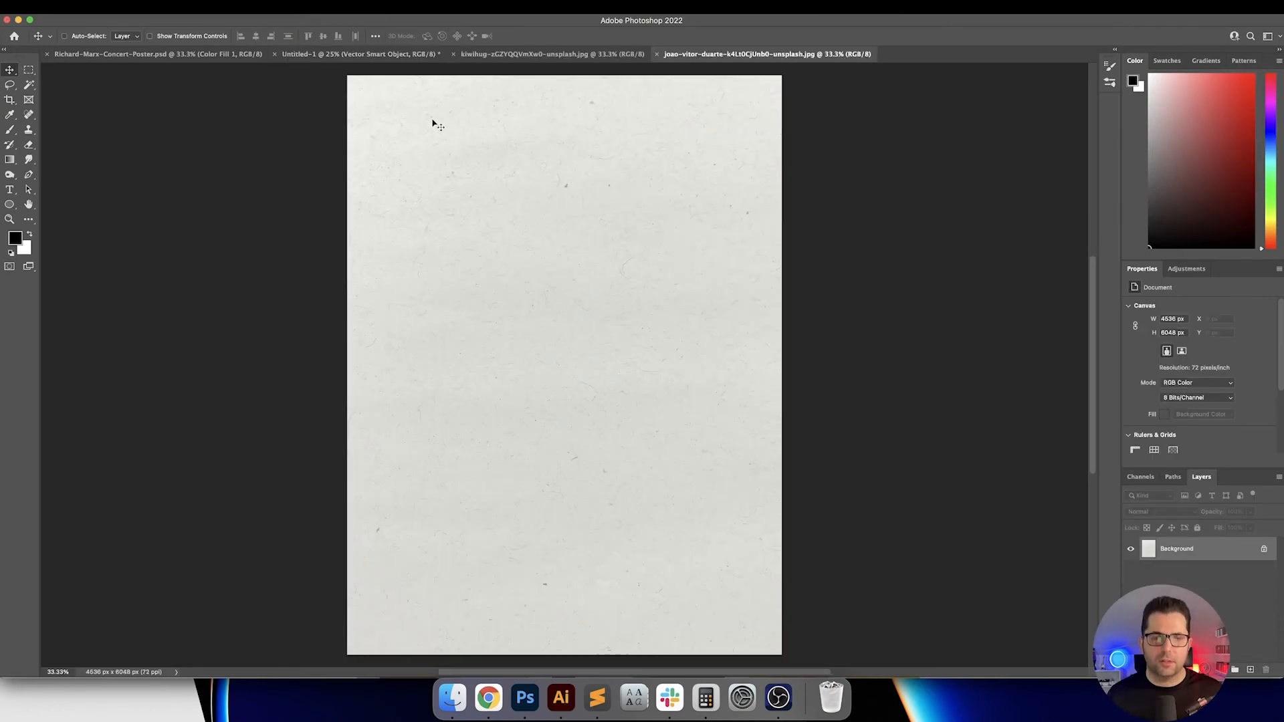
Step: Inspect the whiter paper texture up close and bring it into the poster document as a new layer
click(535, 53)
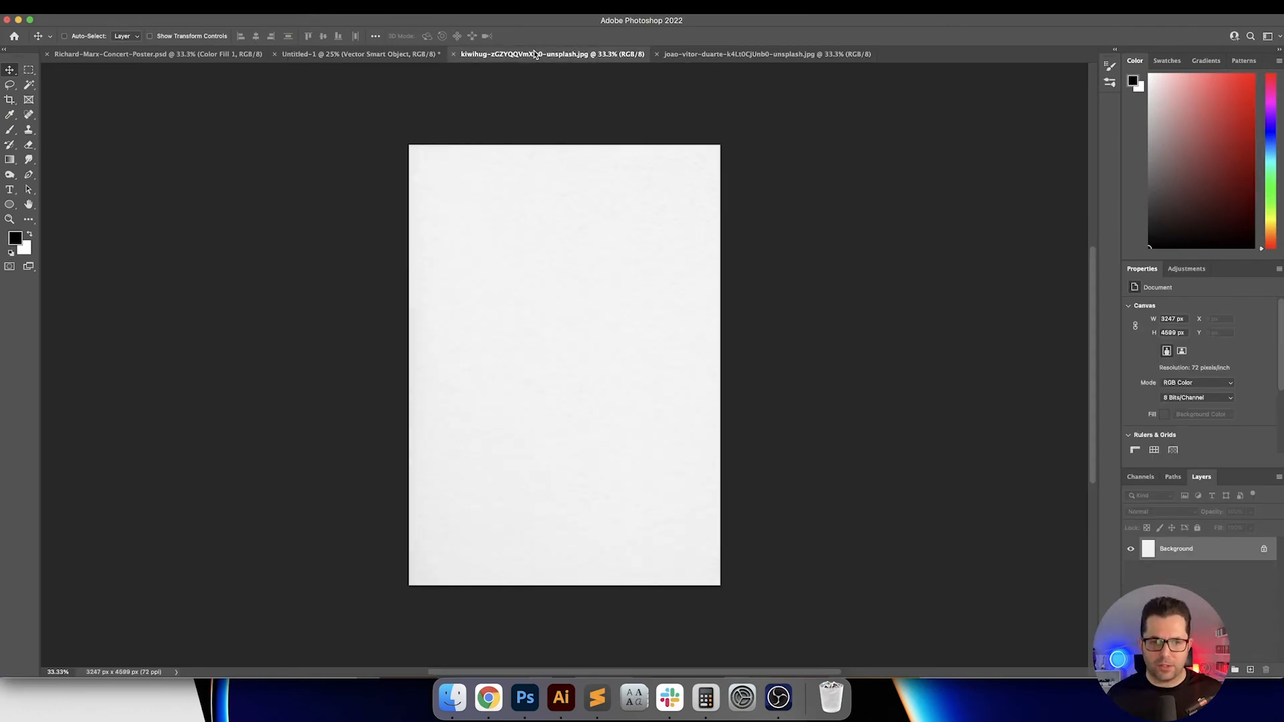
key(super+plus)
key(super+plus)
key(super+plus)
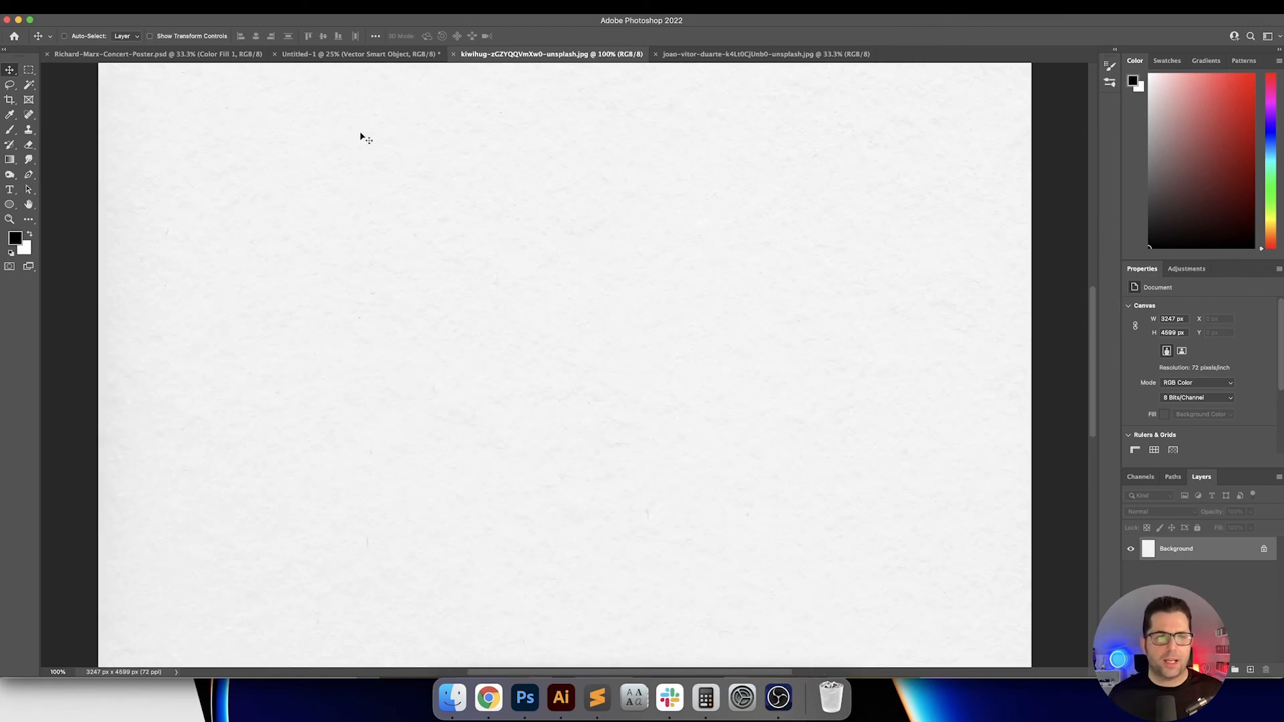
drag(311, 129, 620, 296)
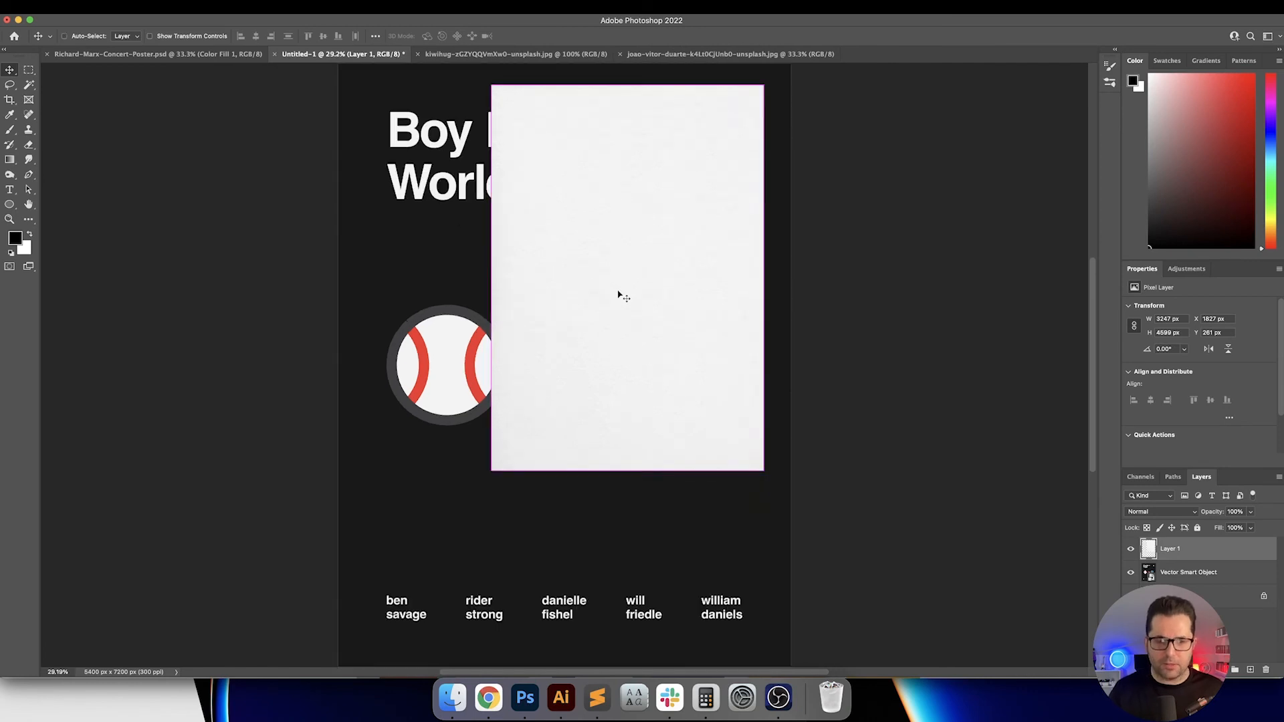
Step: Center the paper texture layer horizontally and vertically on the poster canvas
key(super+0)
key(super+a)
click(255, 36)
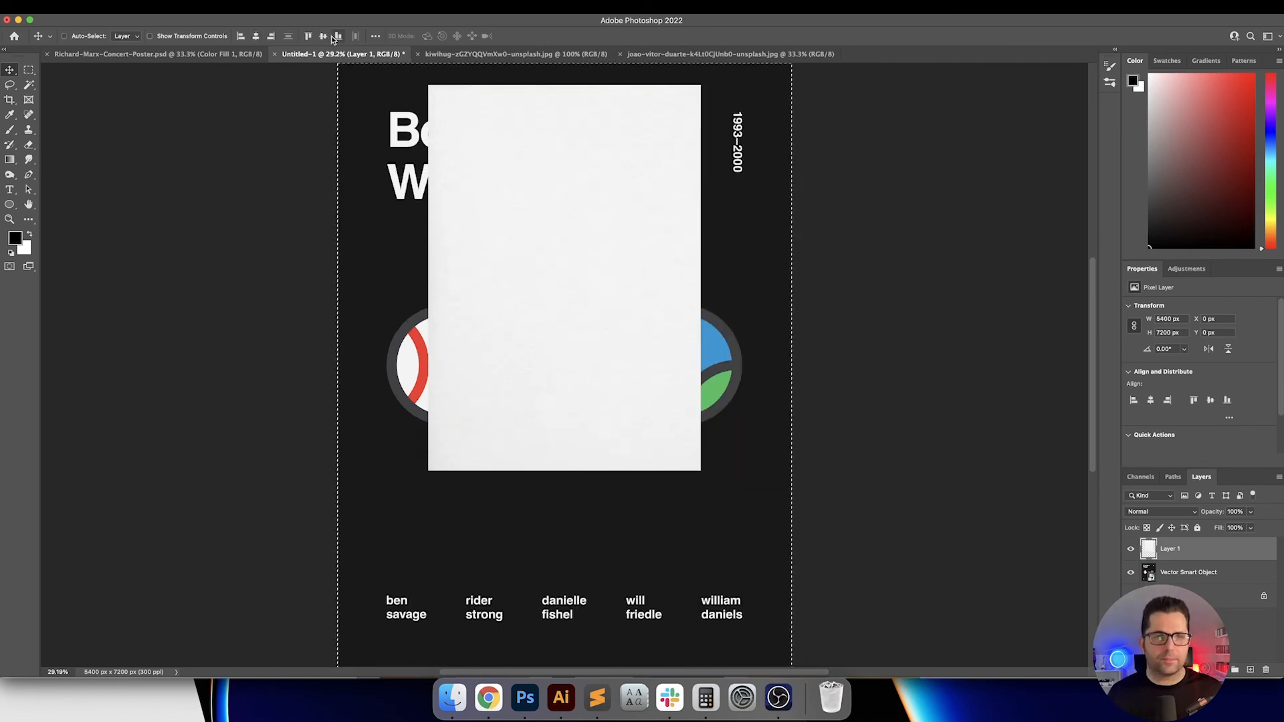
click(338, 36)
drag(582, 329, 583, 219)
Step: Transform the paper texture from its center to 18 inches wide so it covers the full canvas, and check its grain
key(super+t)
key(super+minus)
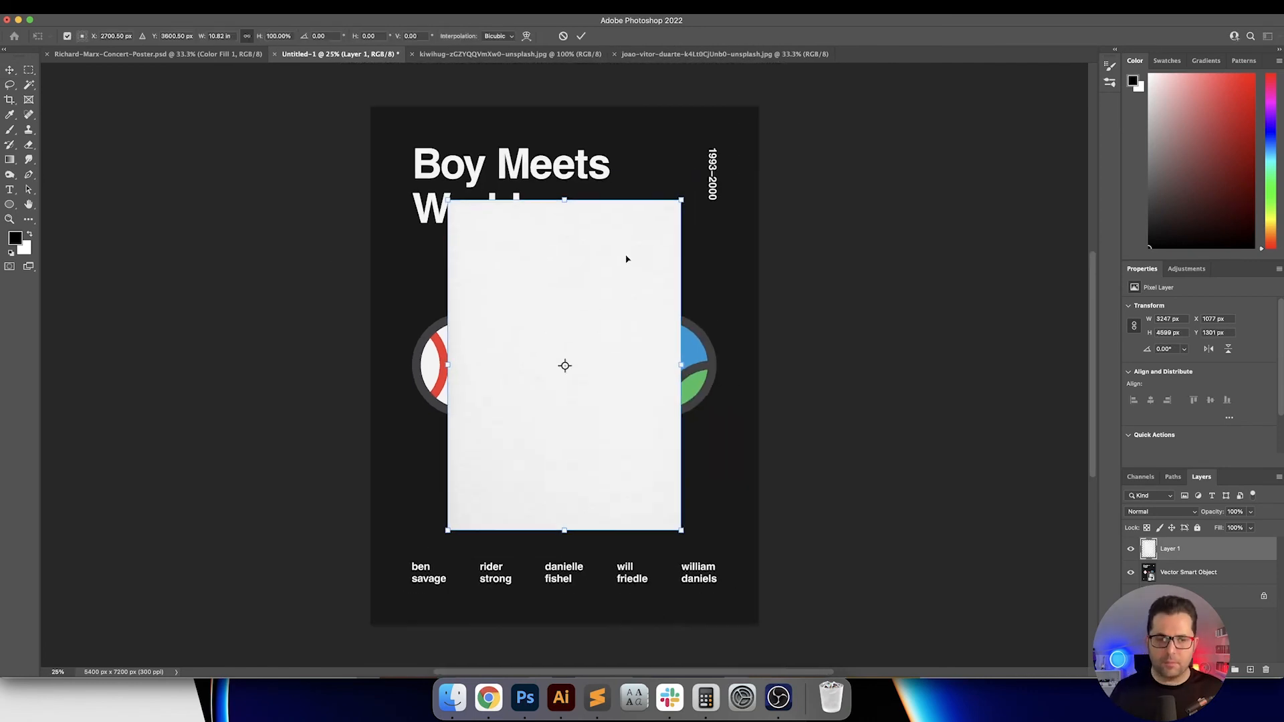
drag(682, 535, 760, 625)
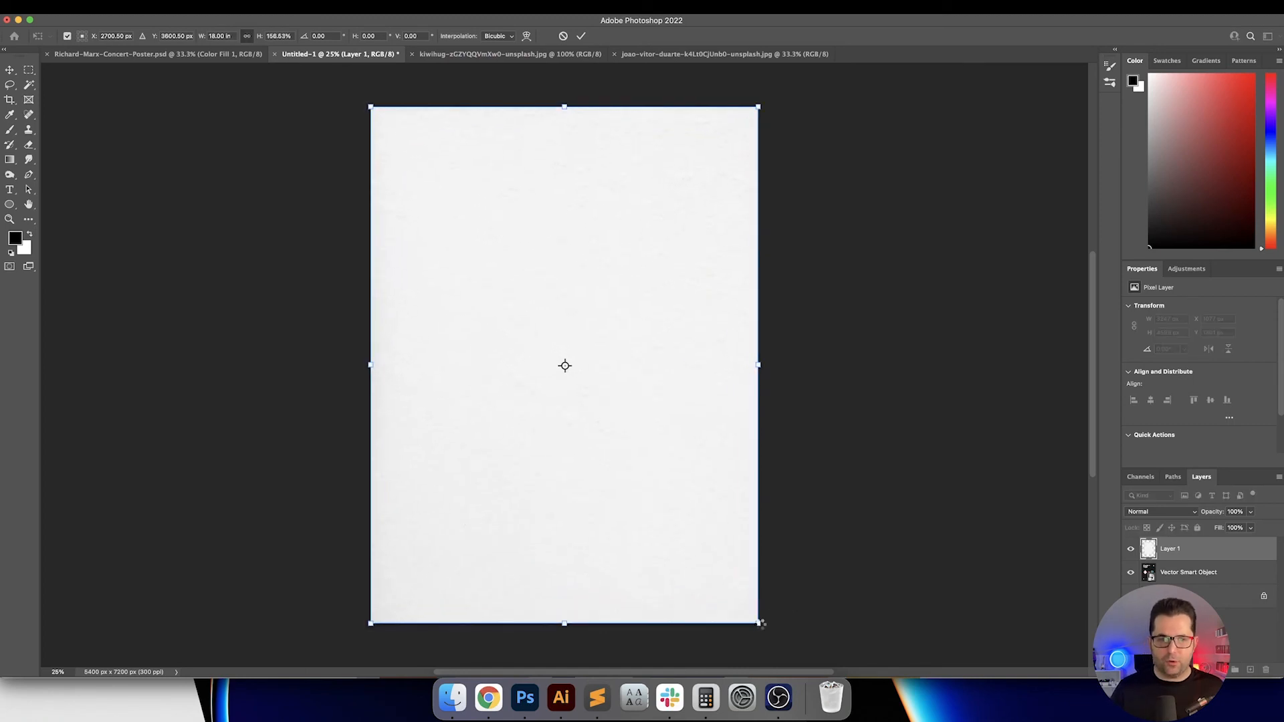
key(Return)
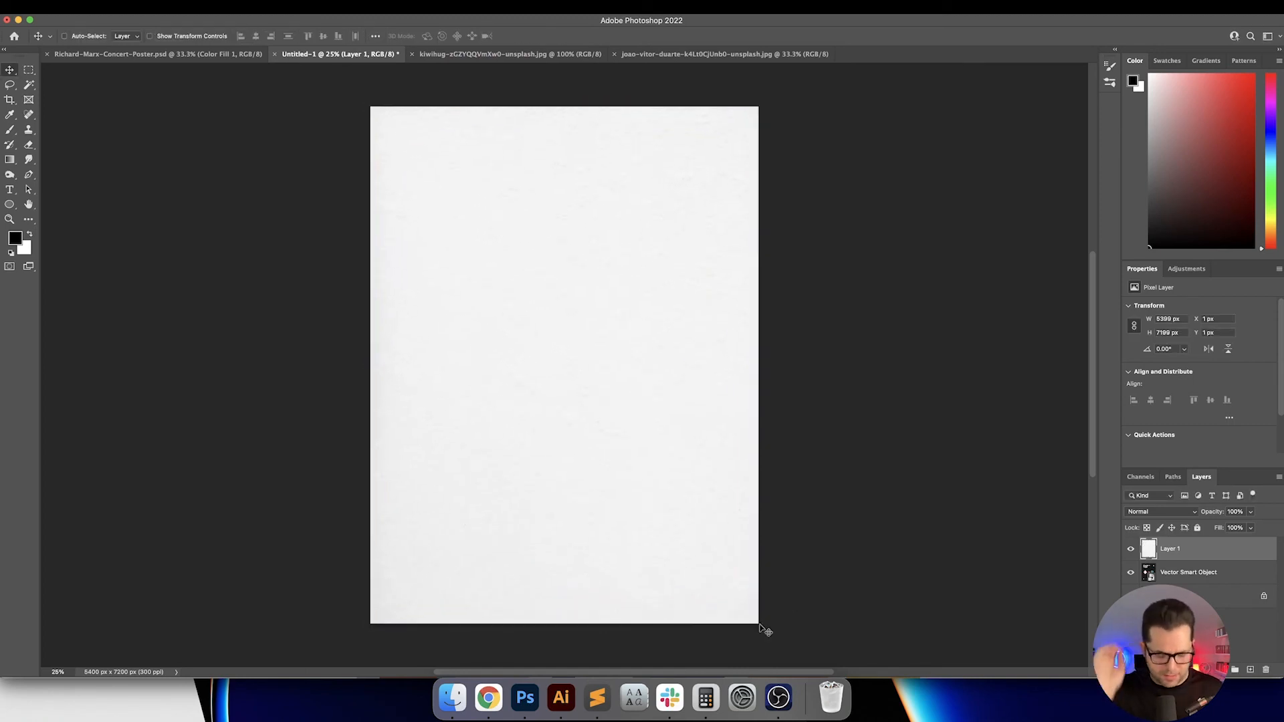
key(super+equal)
key(super+equal)
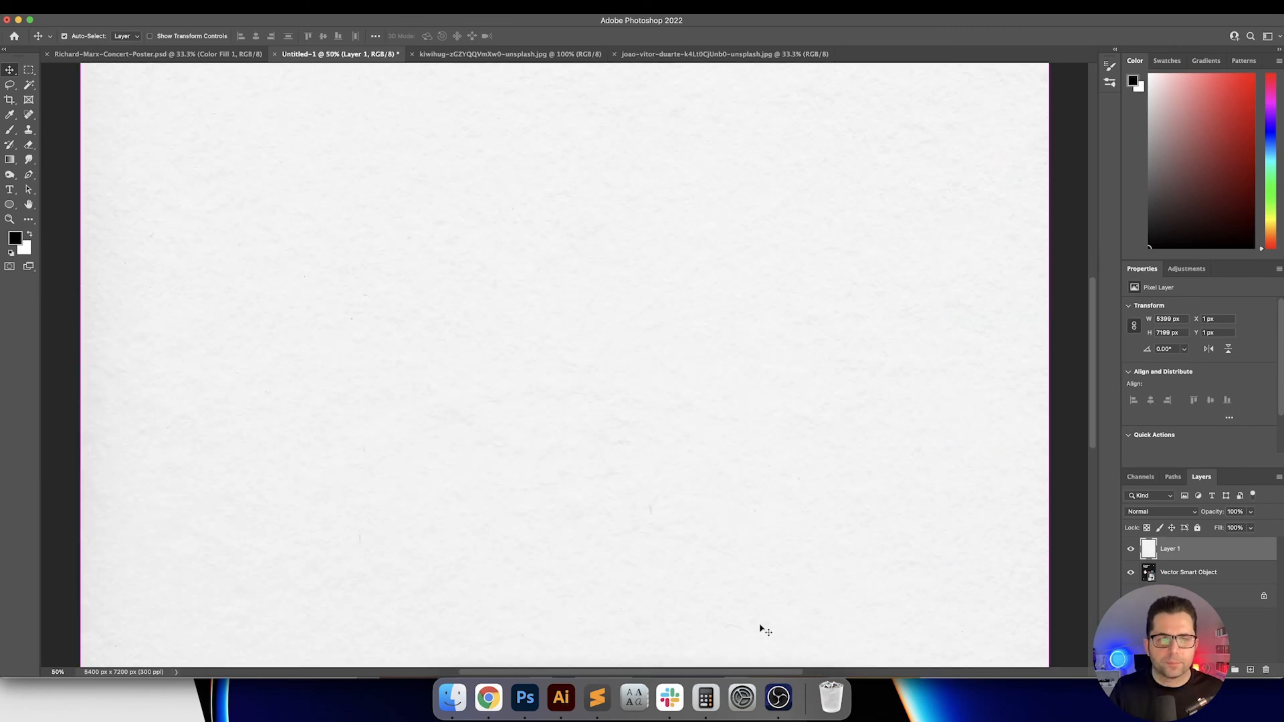
key(super+equal)
drag(403, 249, 579, 323)
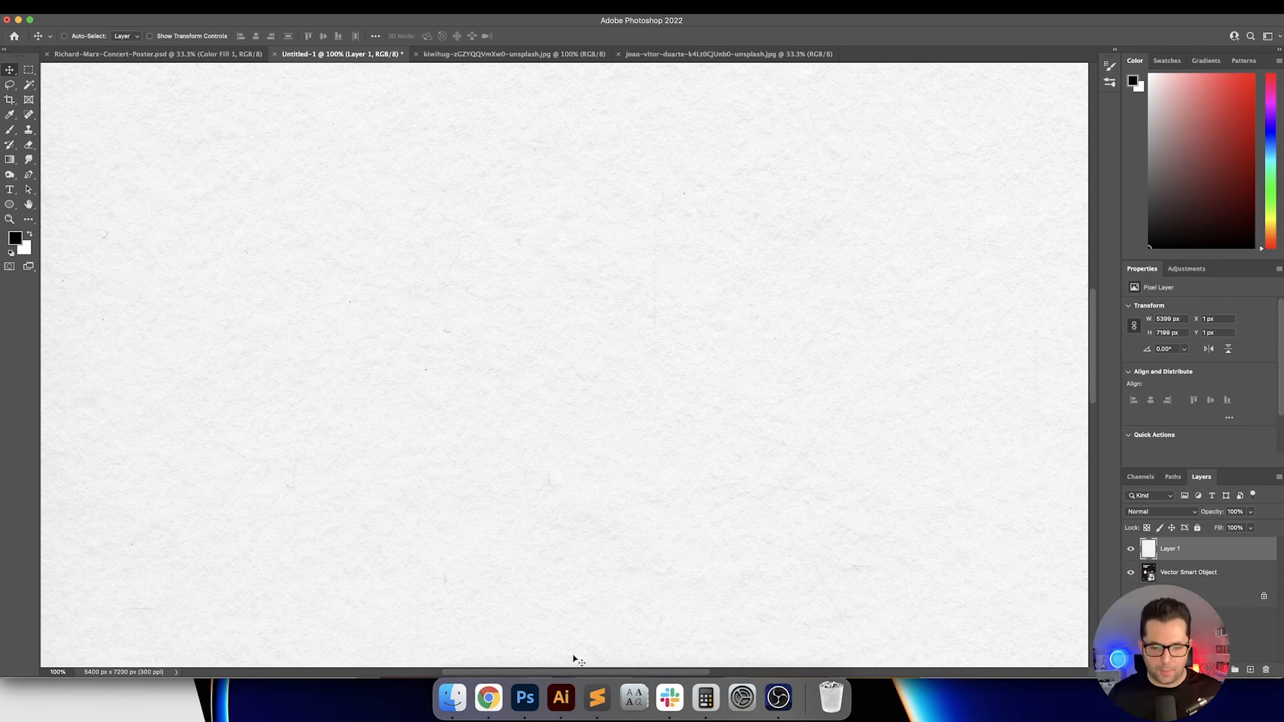
Step: Switch to Illustrator and check the fill color of the "Boy Meets World" title in the Color Picker
click(561, 697)
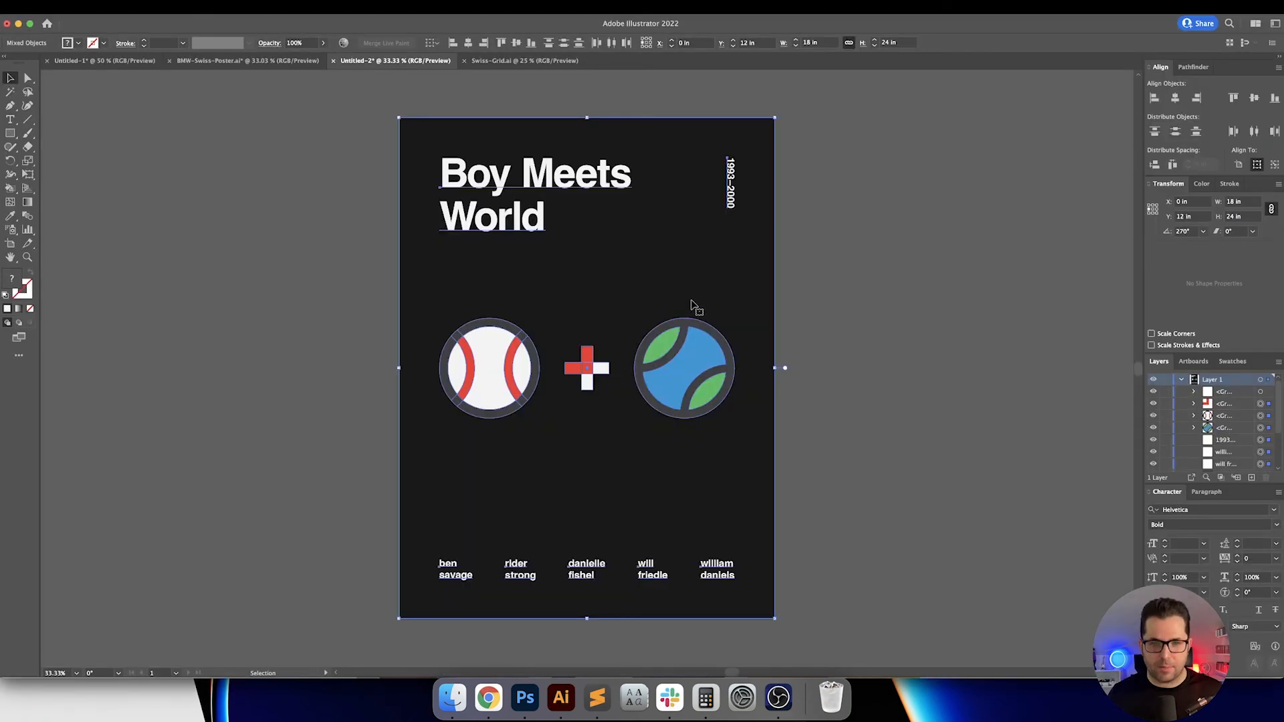
click(505, 199)
double_click(18, 278)
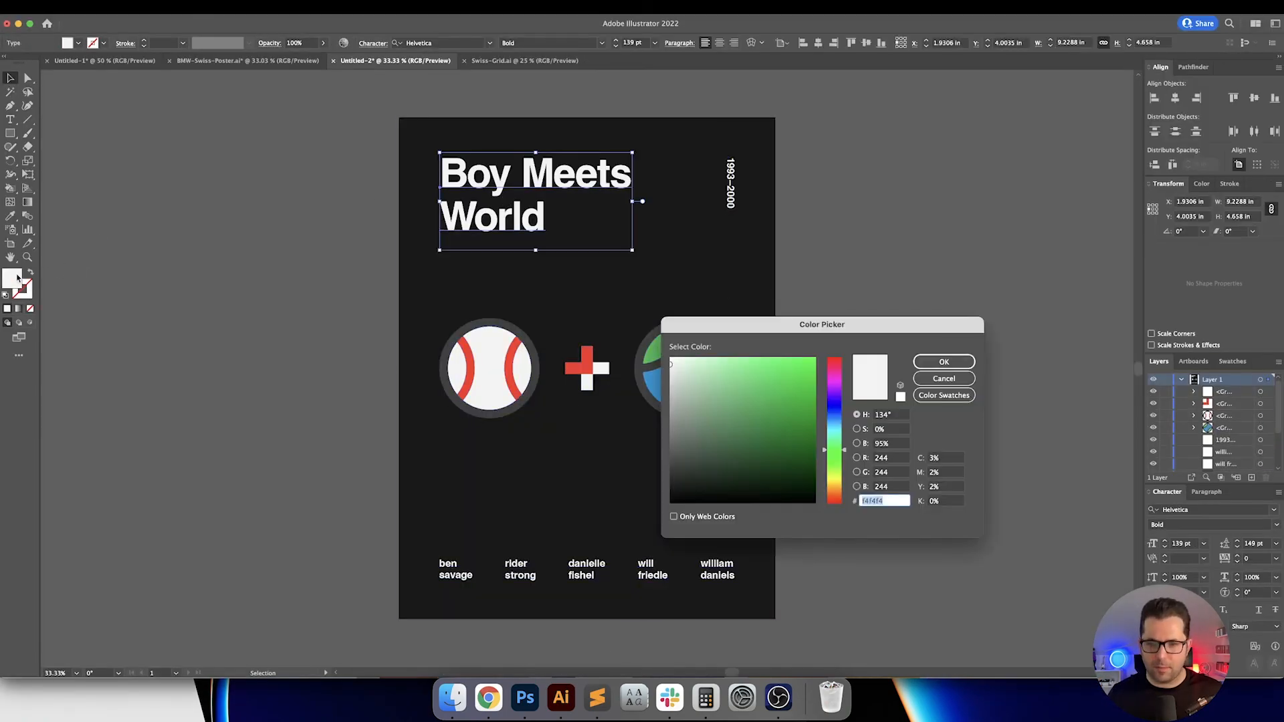
key(Return)
click(928, 453)
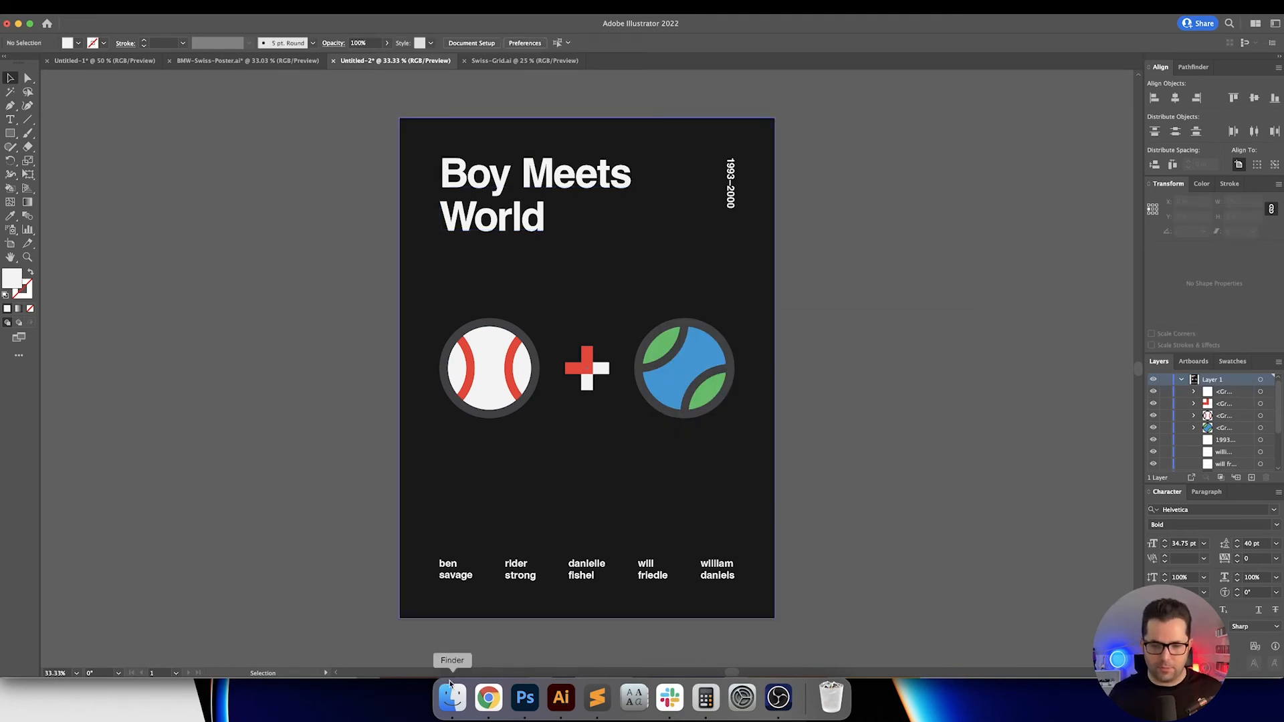
Step: Switch to Photoshop, try blend modes on the paper texture layer until Difference is set, and invert the texture
click(525, 697)
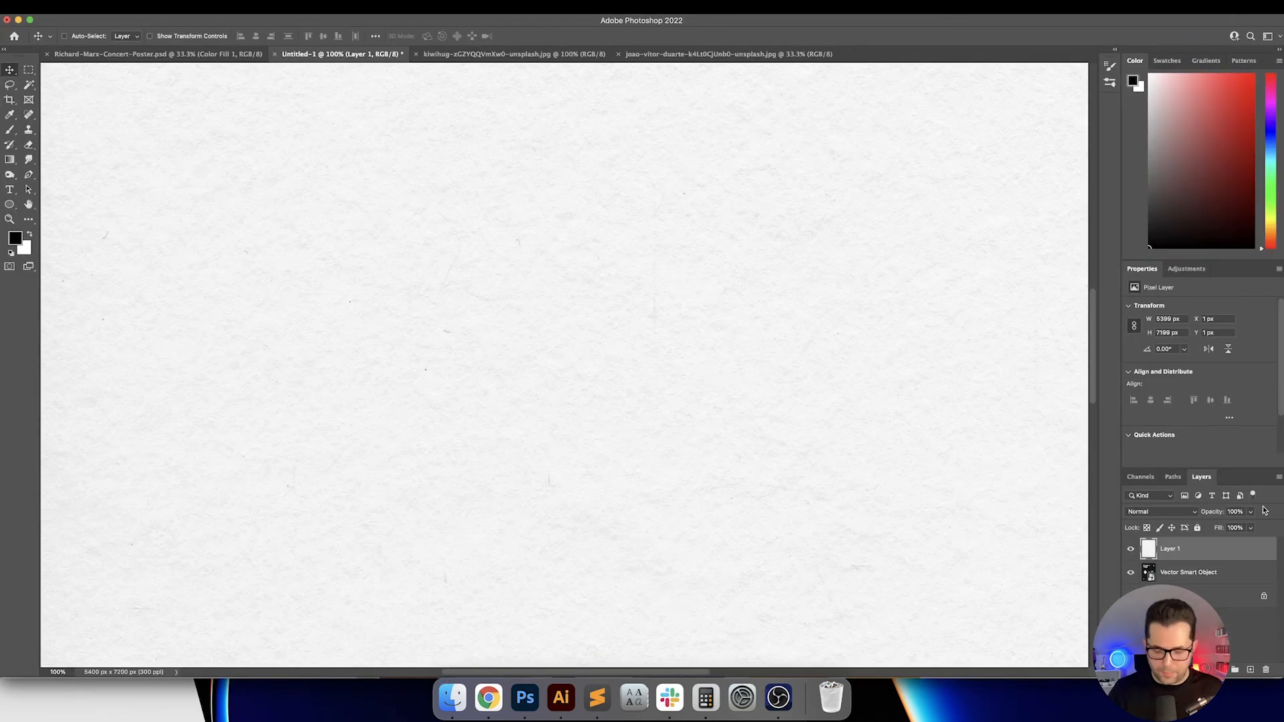
key(shift+alt+m)
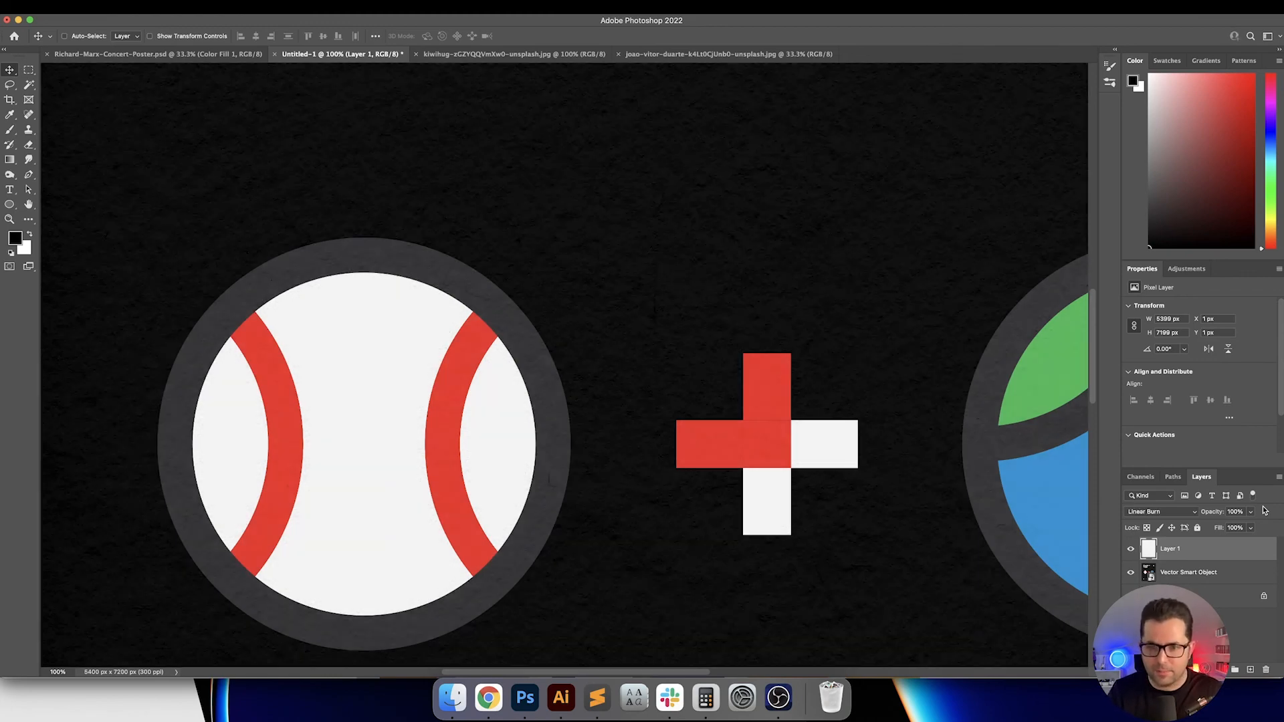
key(shift+plus)
key(shift+plus)
key(shift+plus)
key(shift+plus)
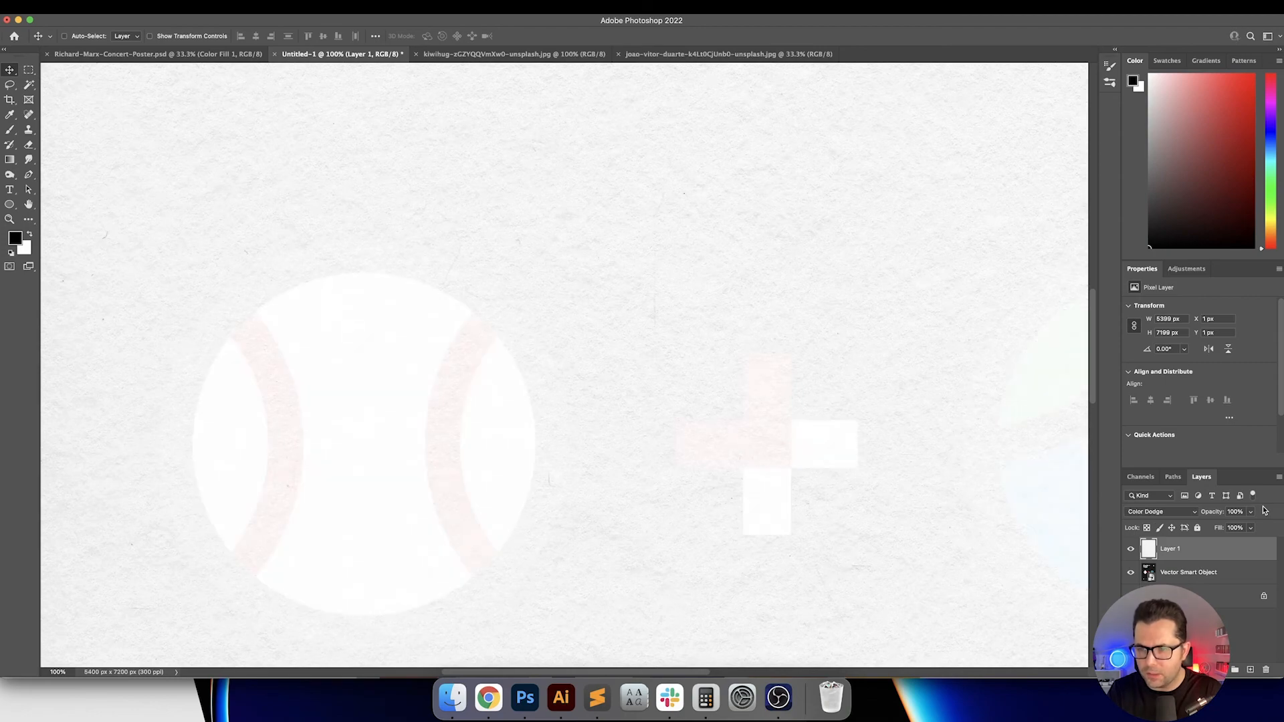
key(shift+plus)
key(shift+plus)
key(shift+plus)
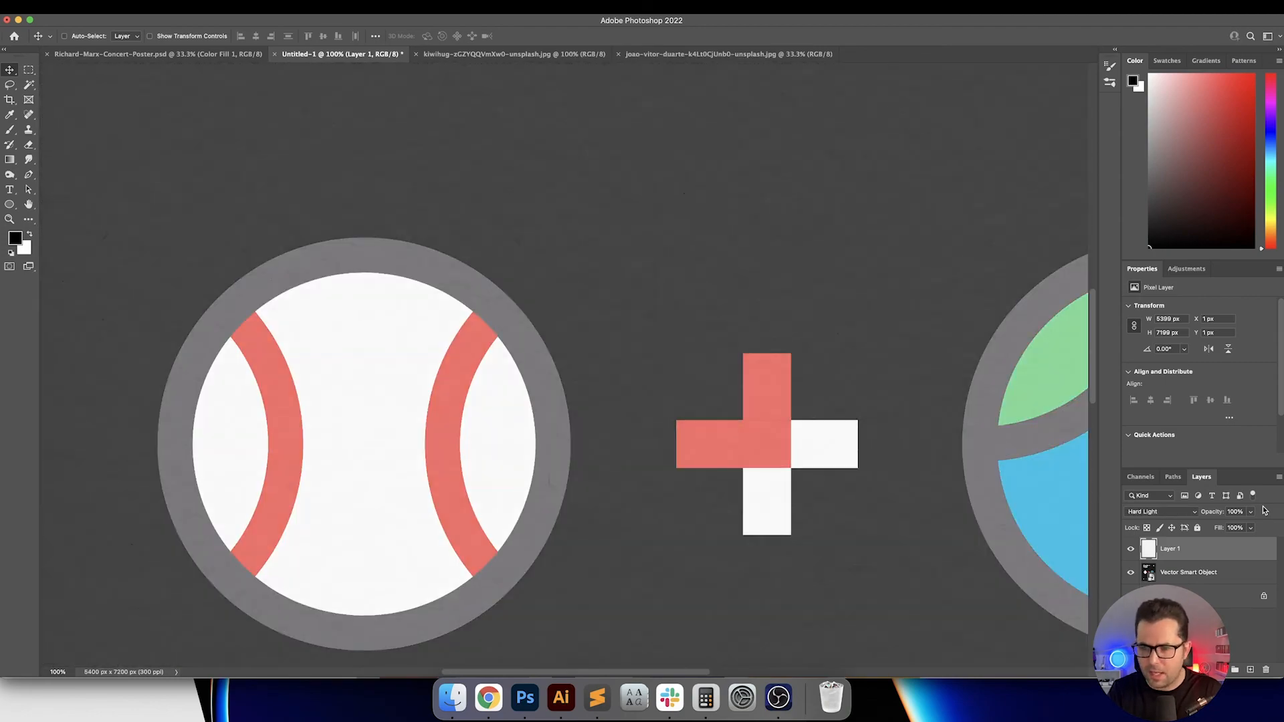
key(shift+plus)
key(shift+plus)
key(shift+plus)
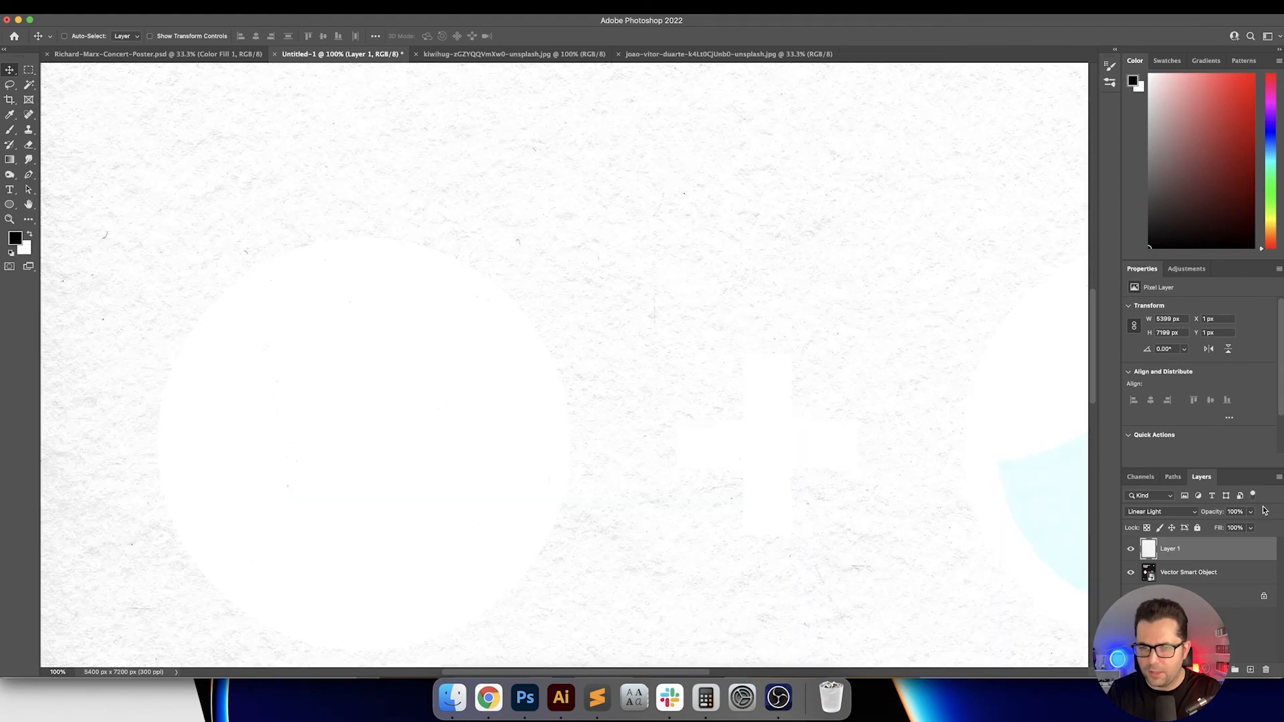
key(shift+plus)
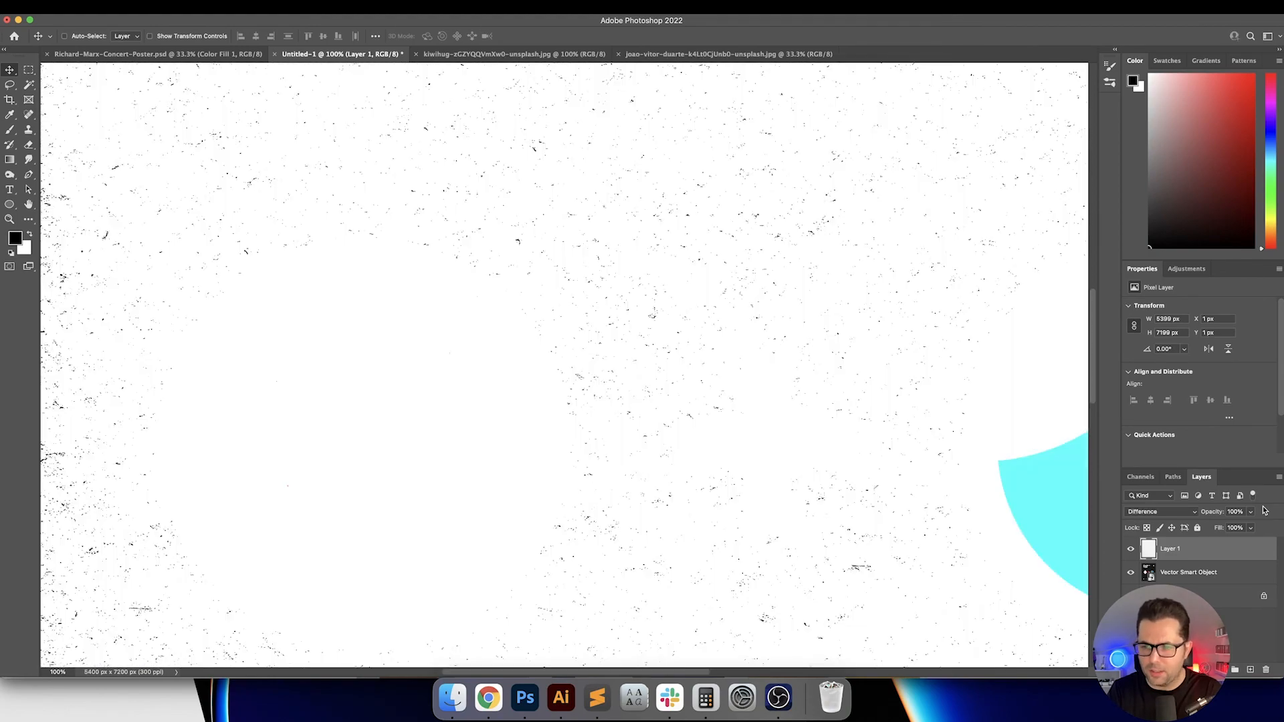
key(super+i)
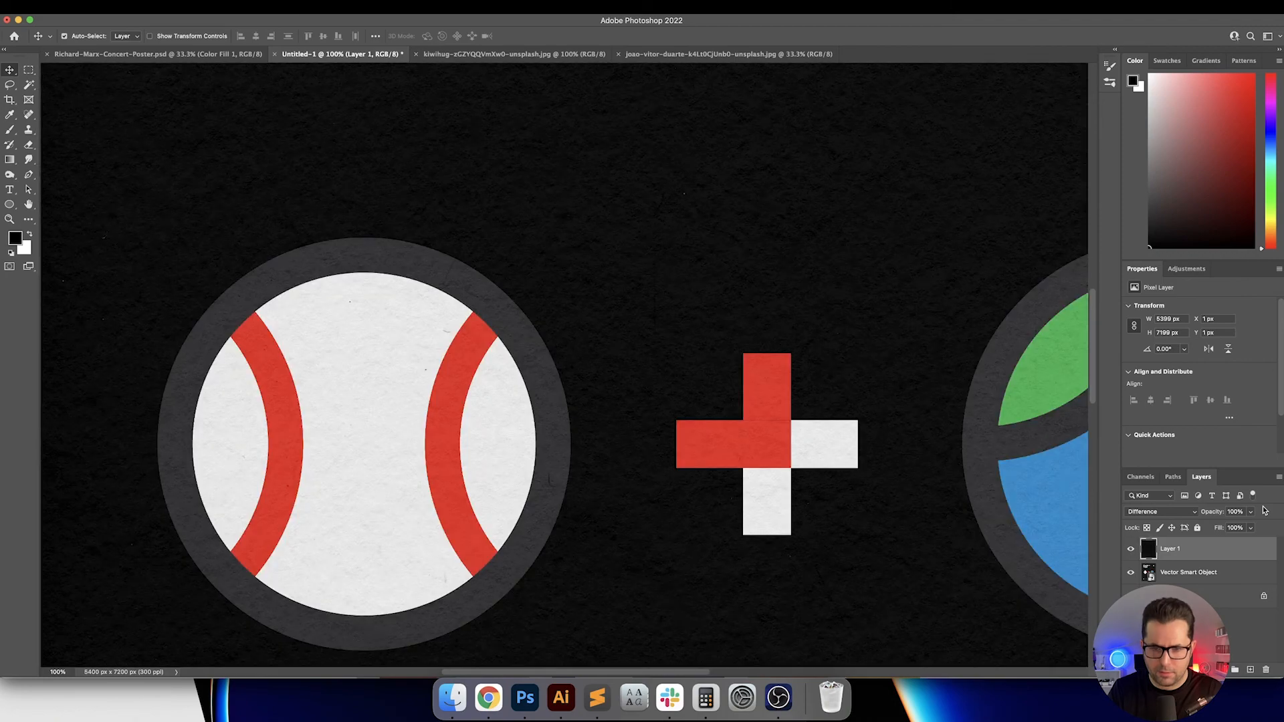
Step: Examine the inverted paper texture across the poster's icons, title, dates and cast names
drag(890, 332, 658, 313)
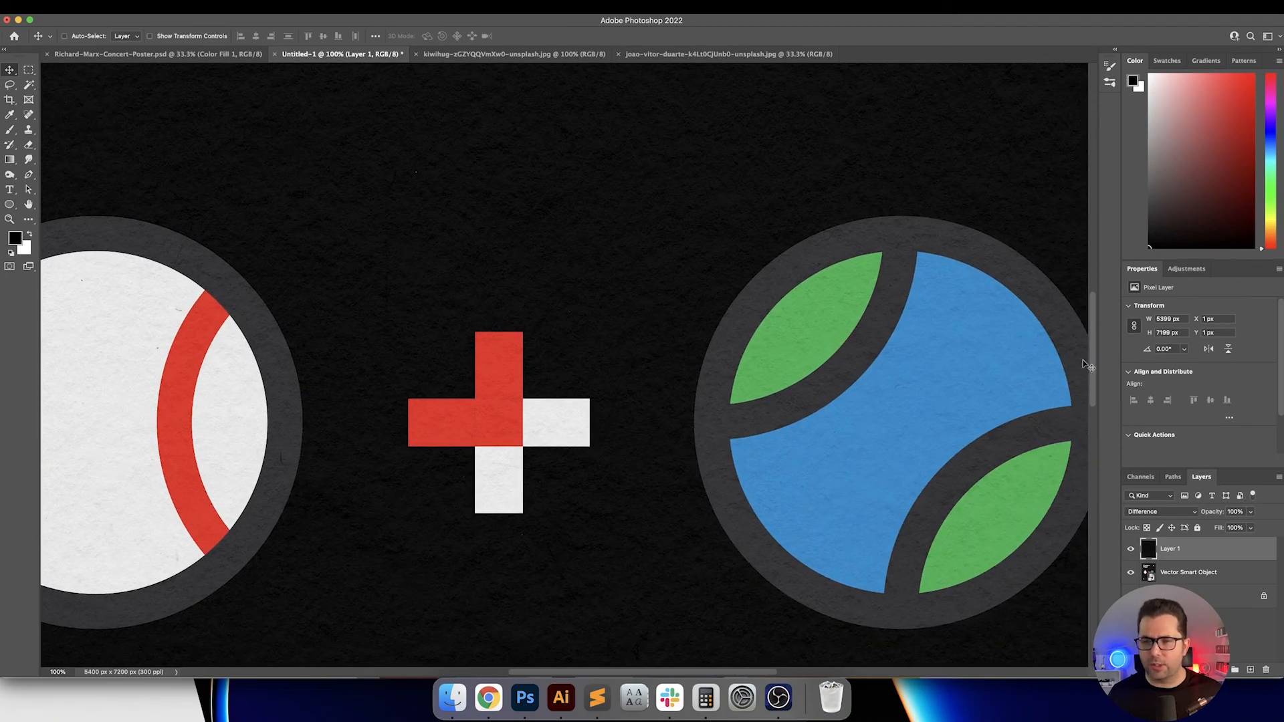
drag(1093, 369, 1084, 342)
drag(613, 215, 690, 452)
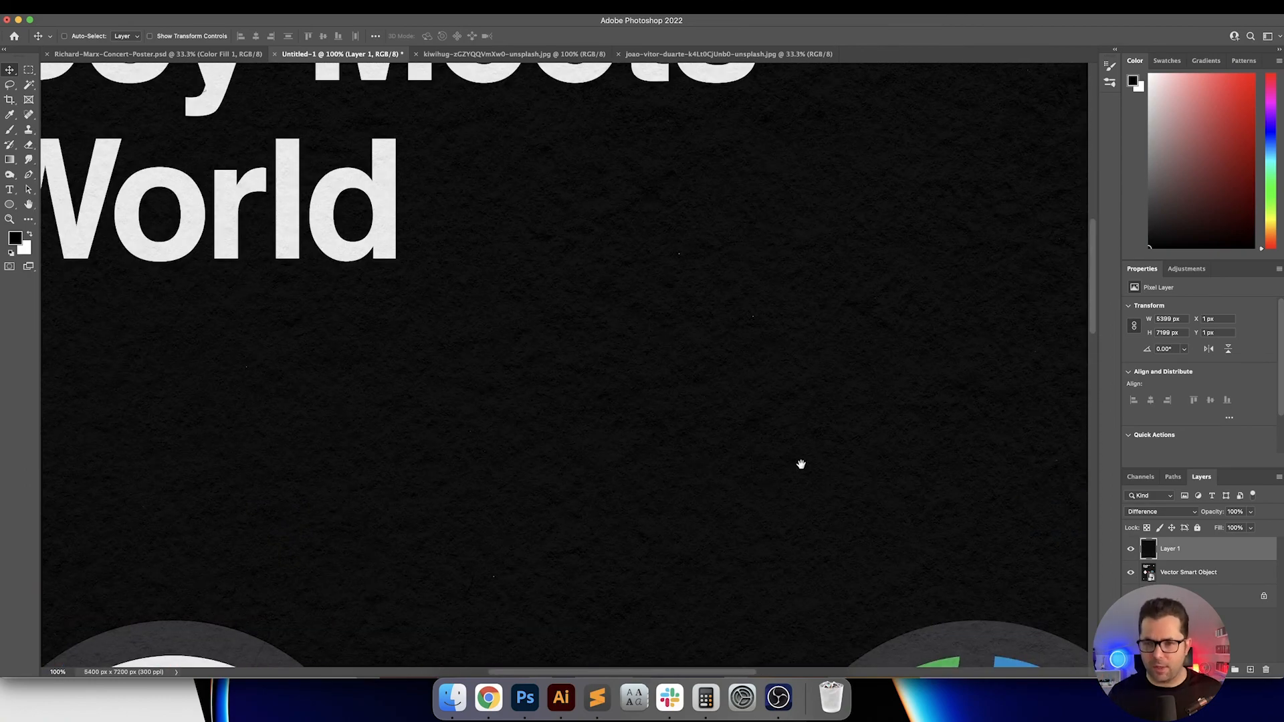
drag(801, 462, 461, 475)
drag(546, 343, 580, 523)
drag(464, 479, 545, 536)
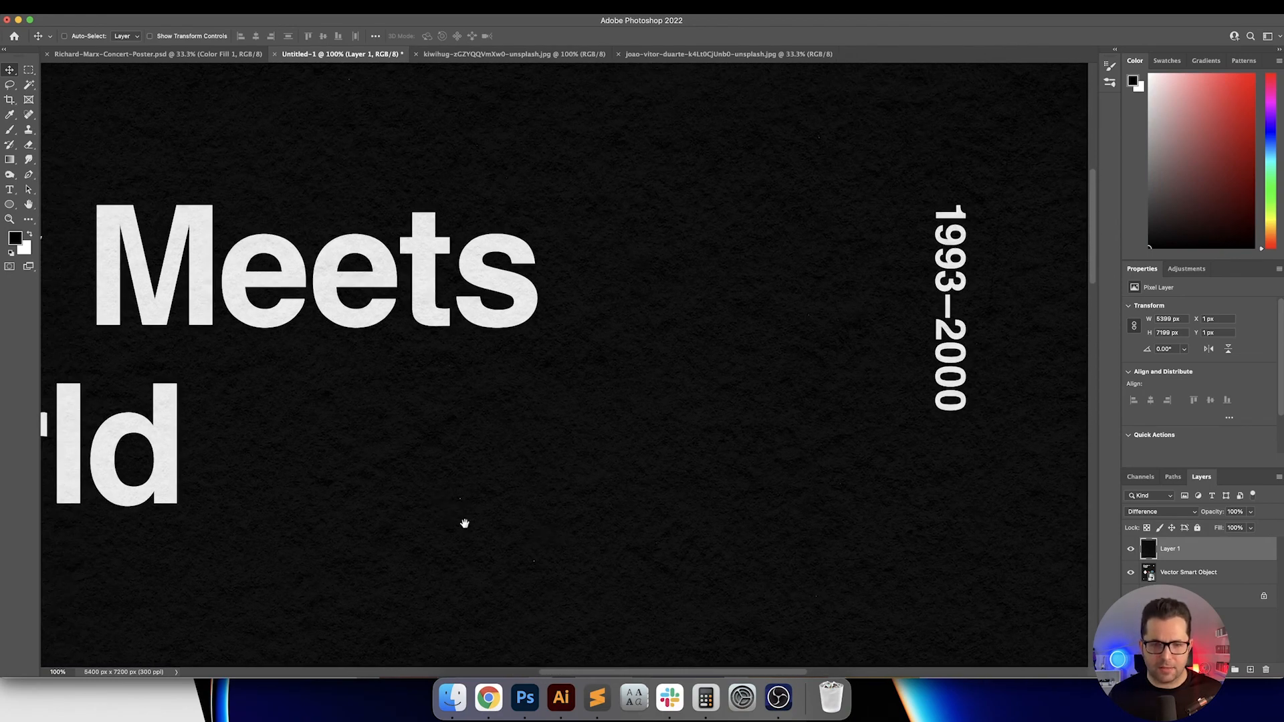
drag(466, 521, 589, 433)
mouse_move(651, 473)
mouse_down()
mouse_move(605, 410)
mouse_move(711, 310)
mouse_up()
drag(702, 535, 748, 327)
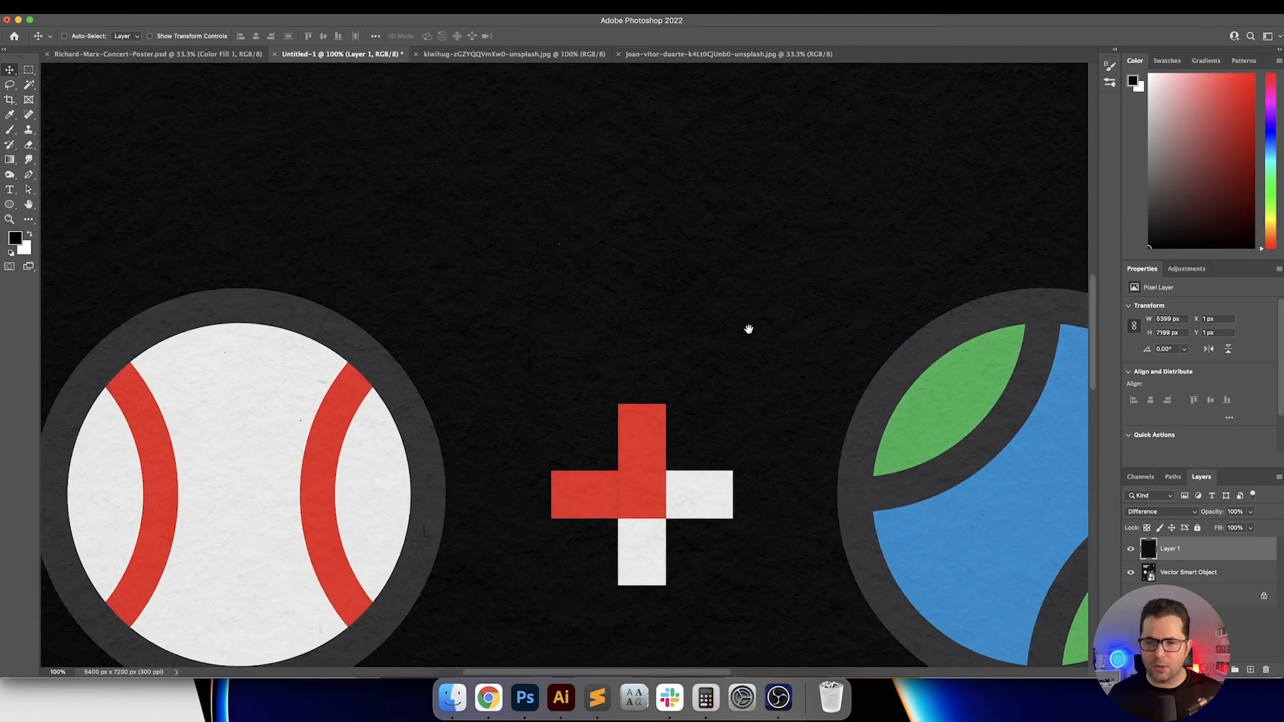
drag(524, 488, 702, 301)
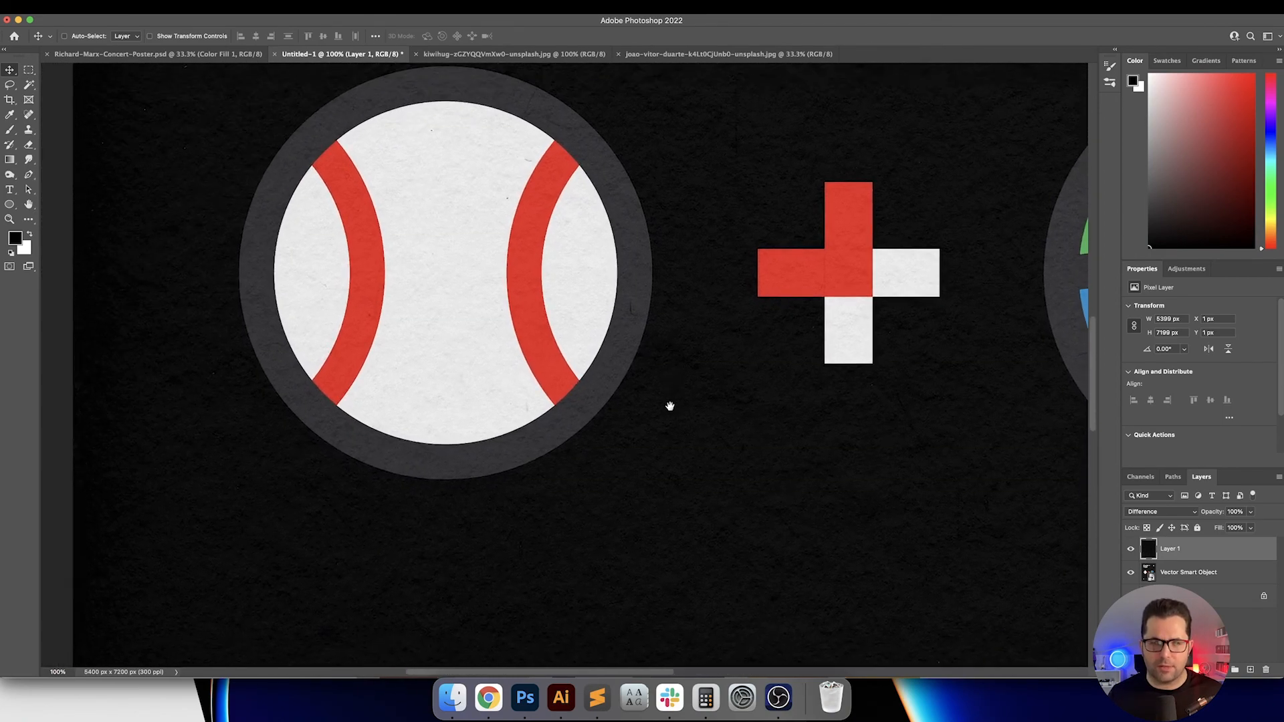
mouse_move(728, 453)
mouse_down()
mouse_move(688, 419)
mouse_move(682, 347)
mouse_move(564, 220)
mouse_move(714, 395)
mouse_up()
mouse_move(458, 400)
mouse_down()
mouse_move(504, 324)
mouse_move(588, 273)
mouse_up()
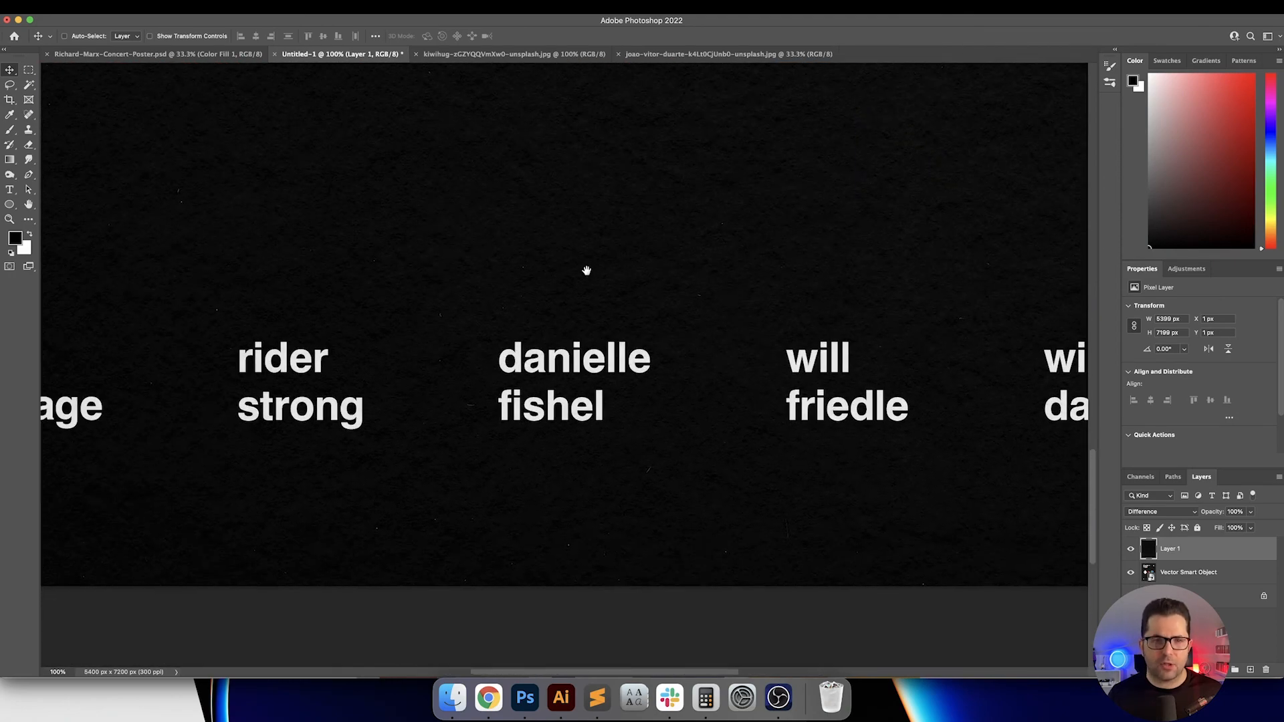
drag(251, 402, 399, 377)
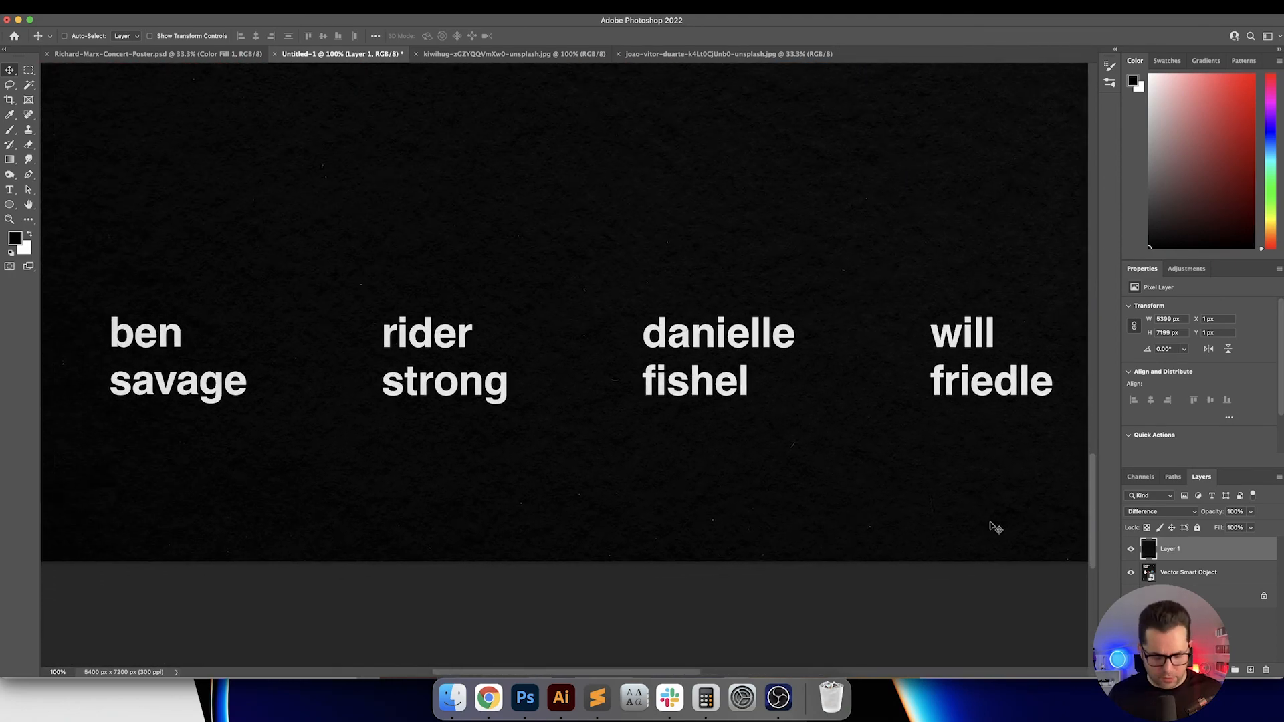
drag(666, 459, 799, 476)
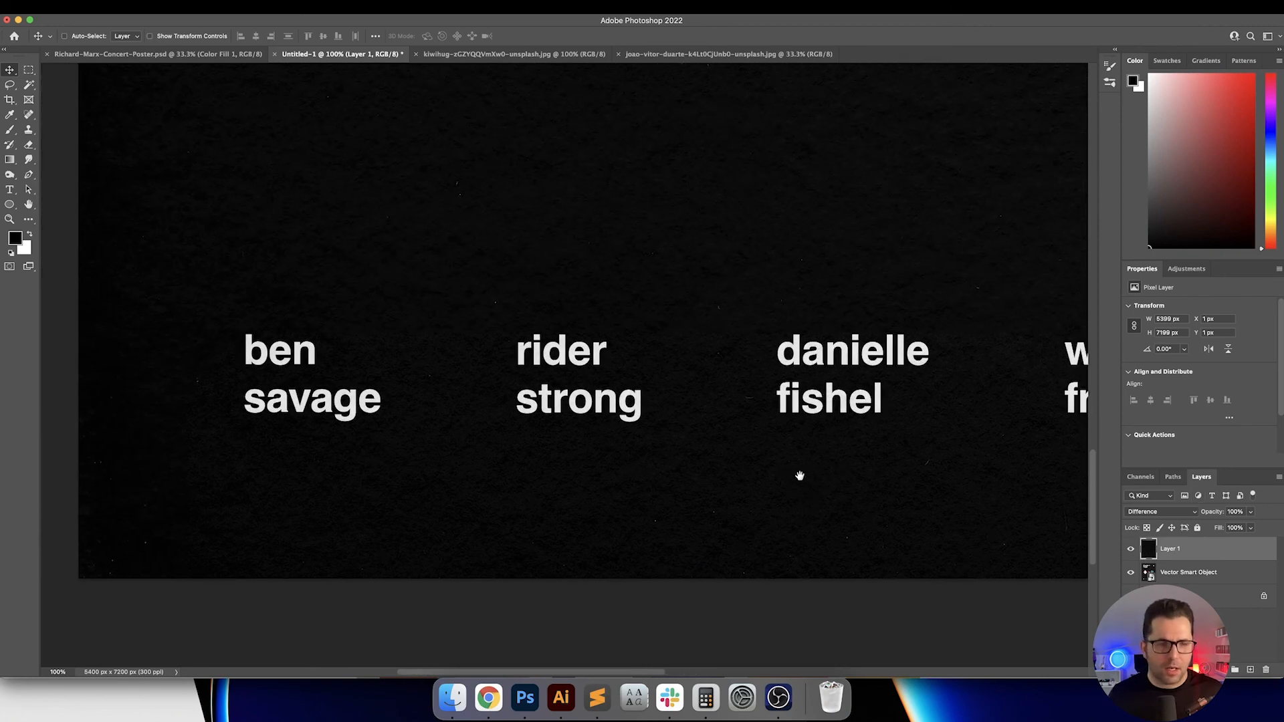
Step: Add a Curves adjustment clipped to the paper texture layer and bend its RGB midpoint slightly below the diagonal to soften the texture
click(1220, 669)
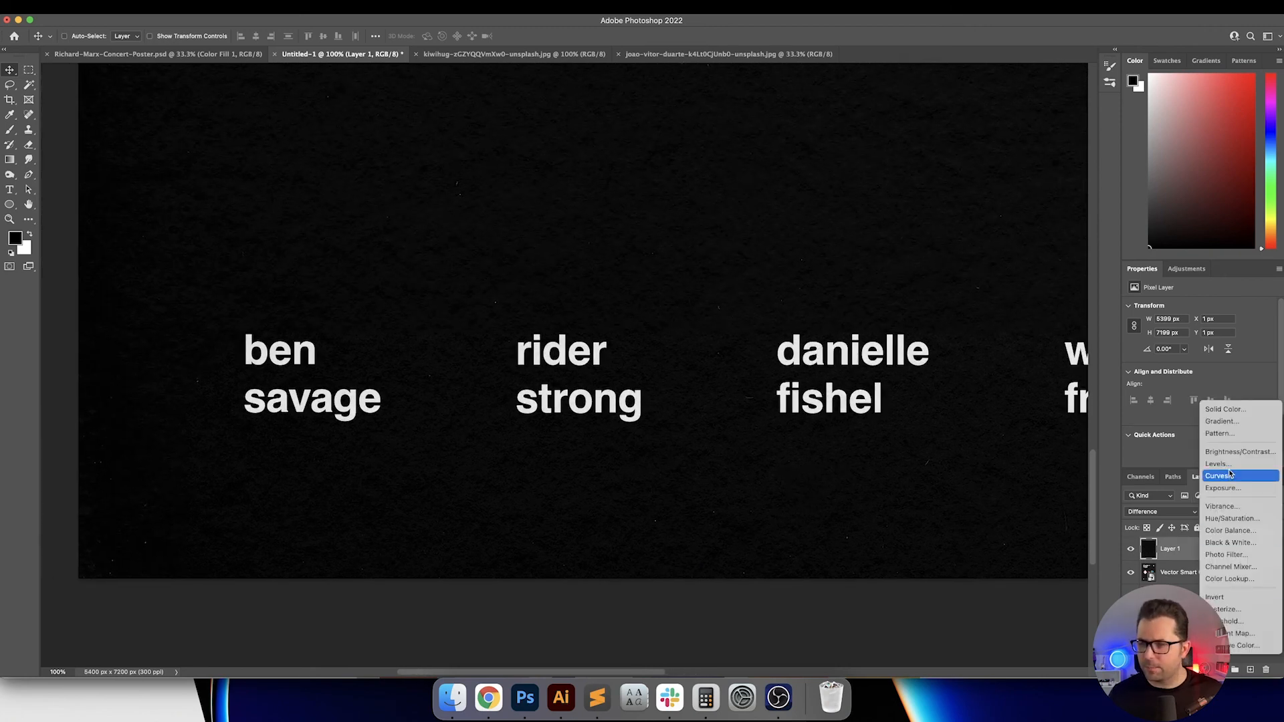
click(1228, 479)
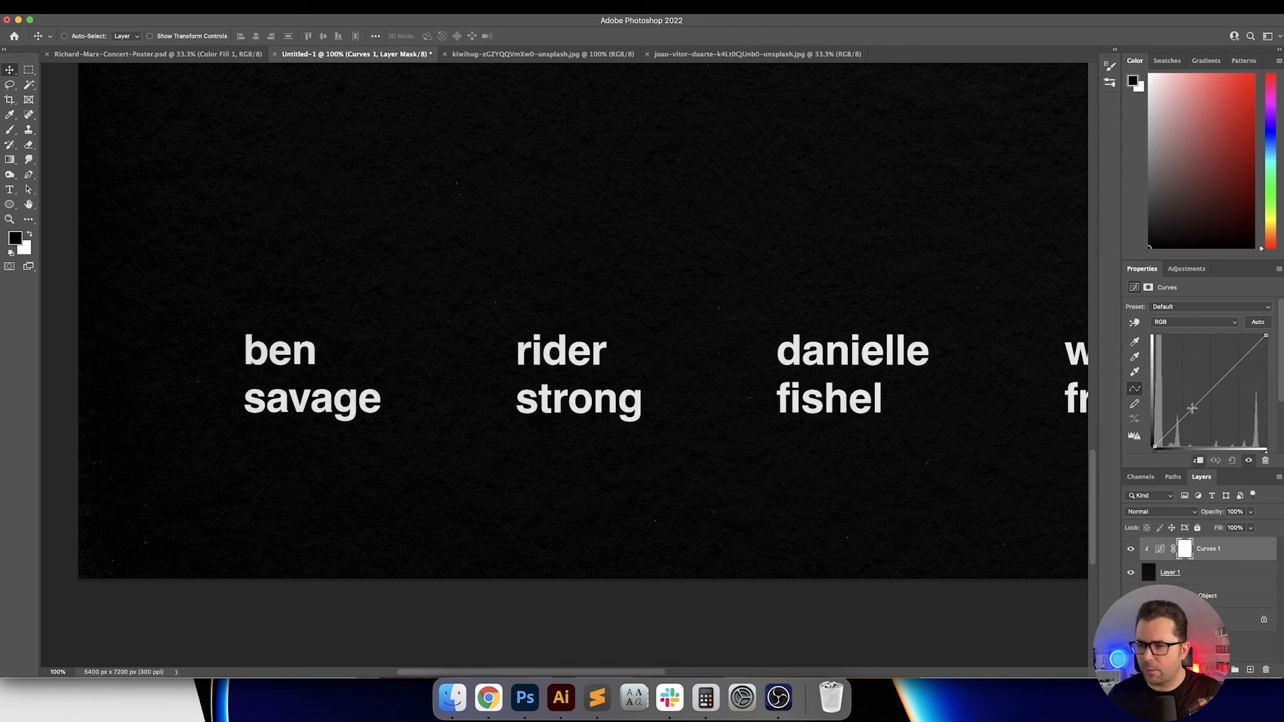
drag(1189, 404, 1209, 419)
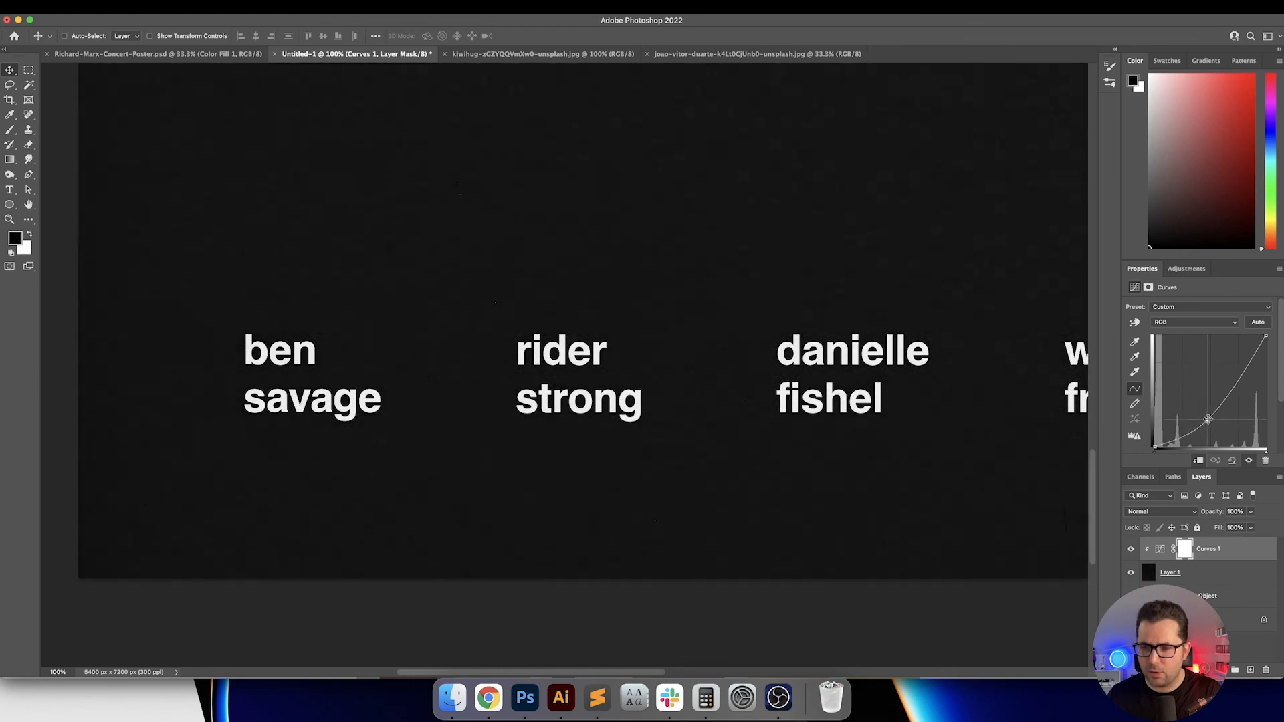
scroll(948, 382, up, 10)
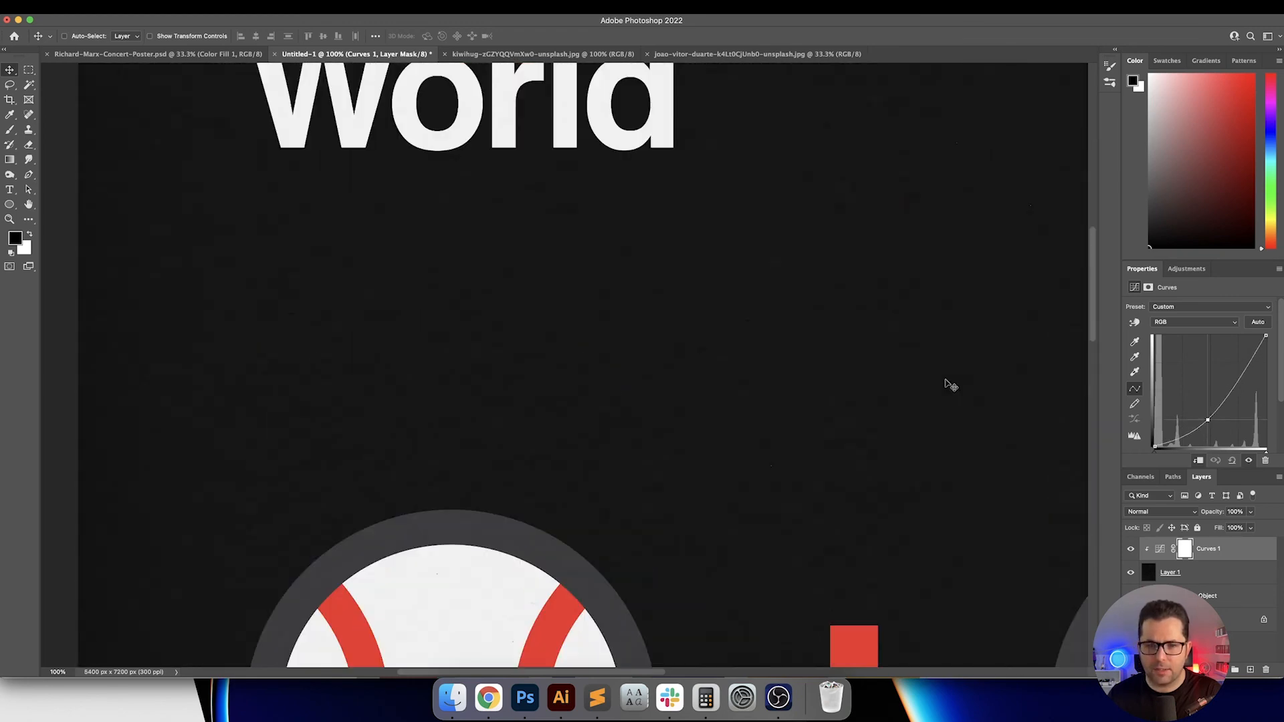
scroll(950, 384, up, 5)
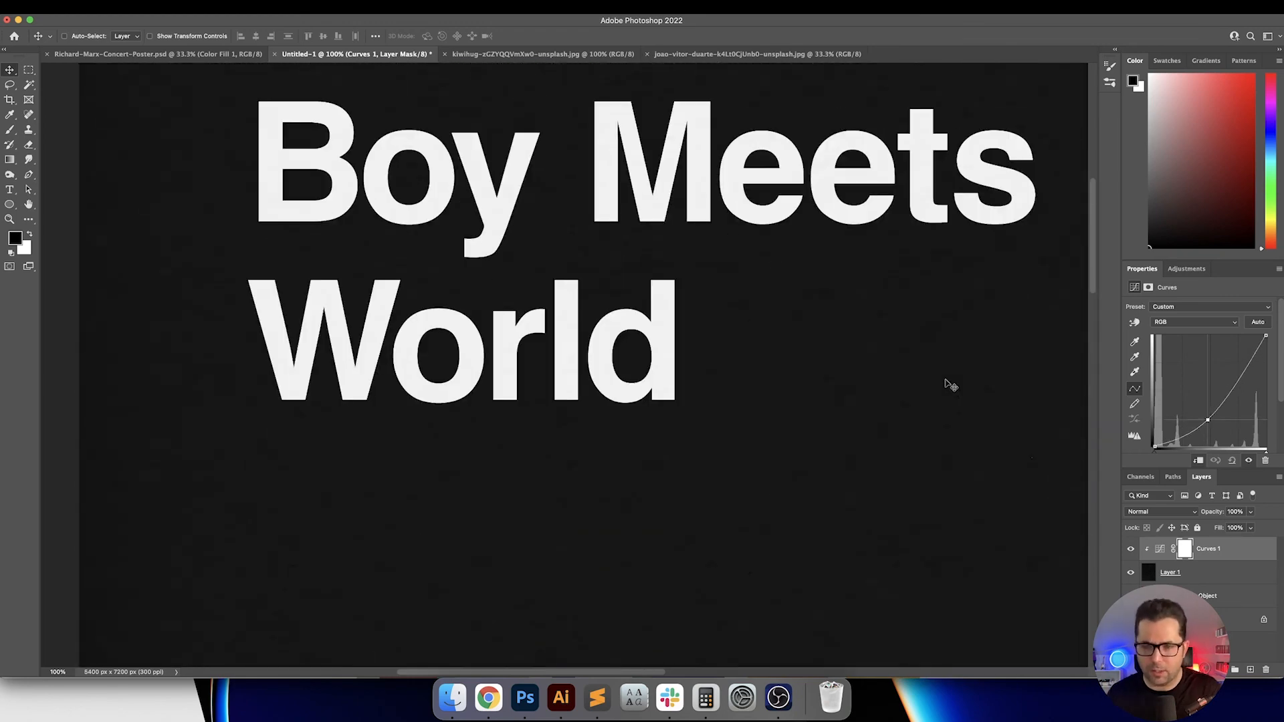
scroll(941, 394, right, 5)
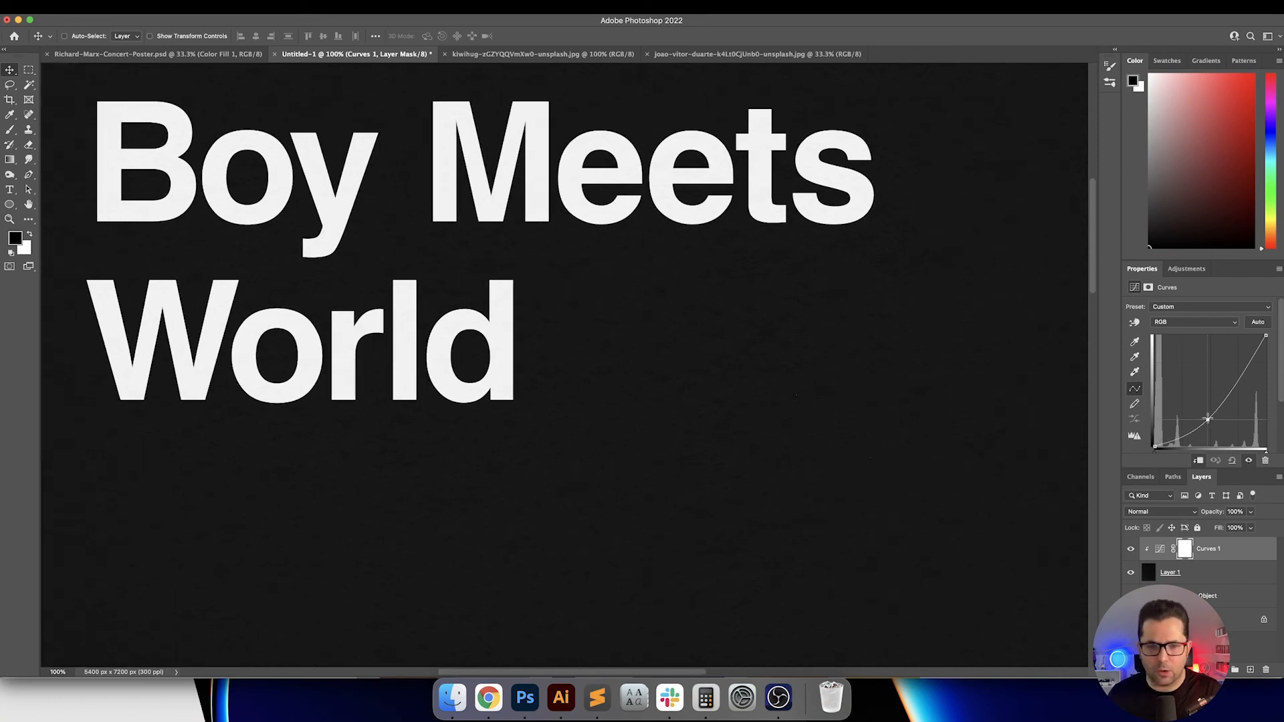
drag(1207, 412, 1204, 402)
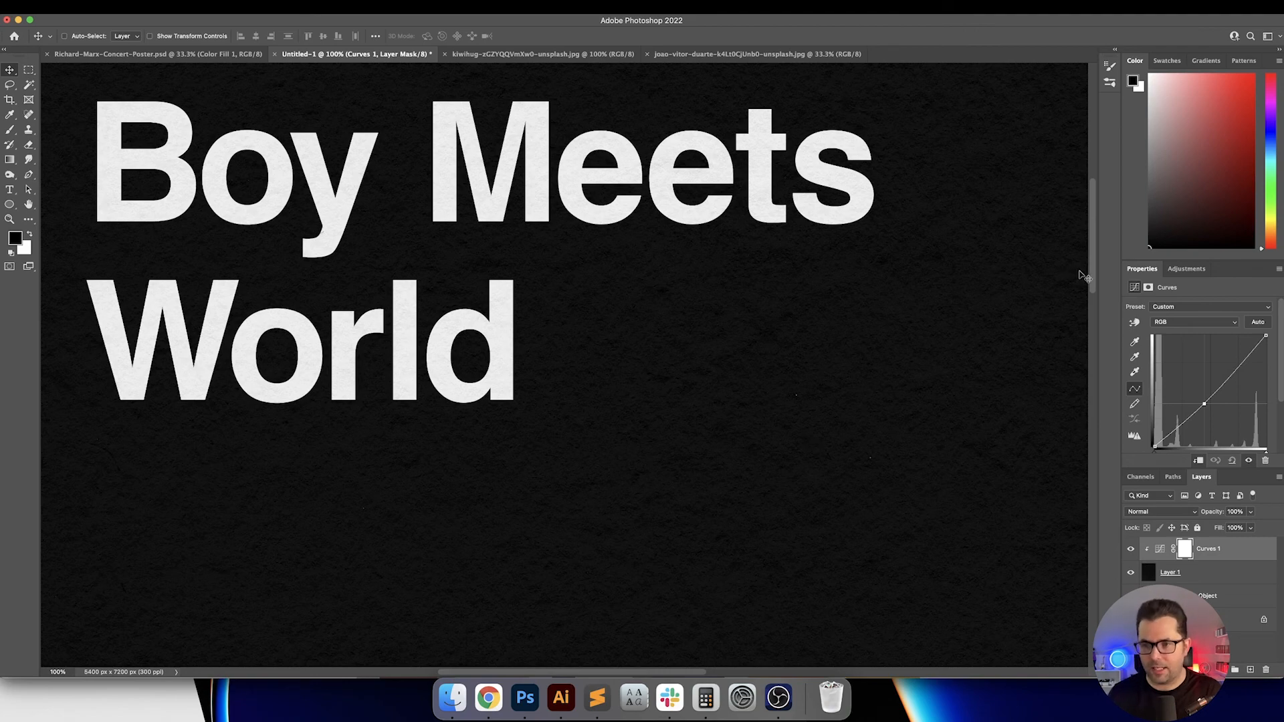
drag(1093, 279, 1094, 261)
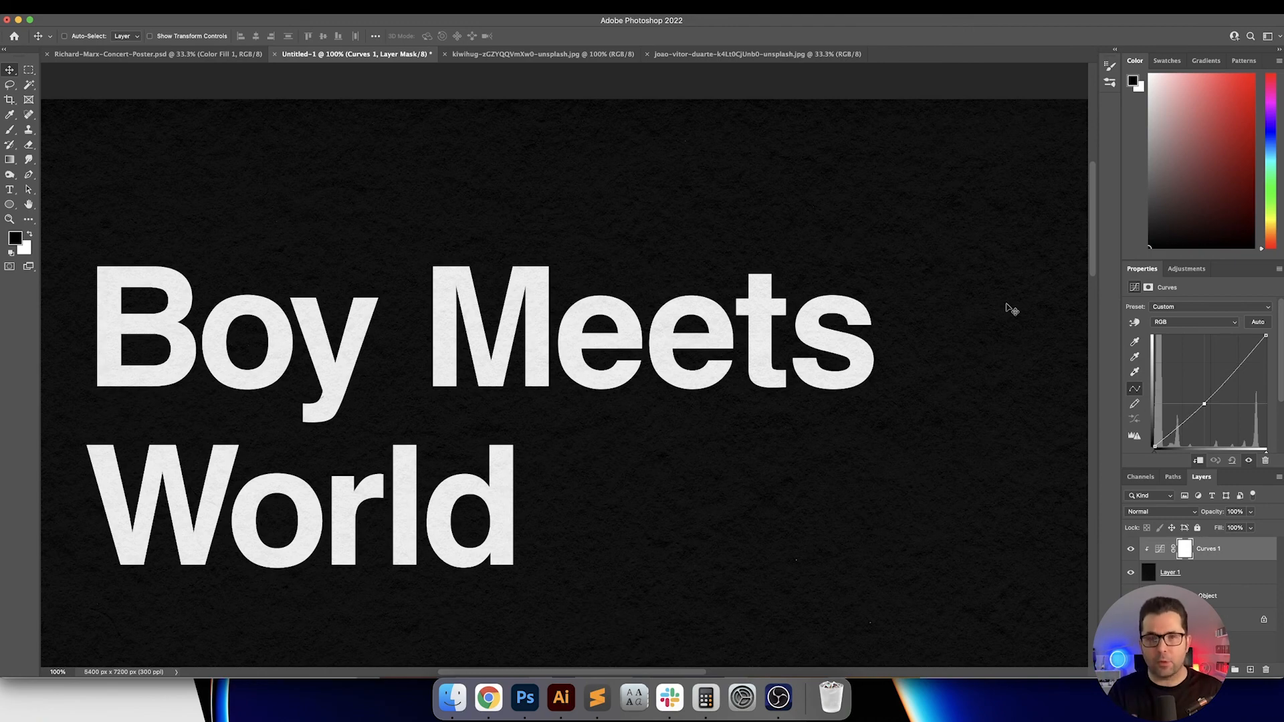
scroll(988, 313, right, 5)
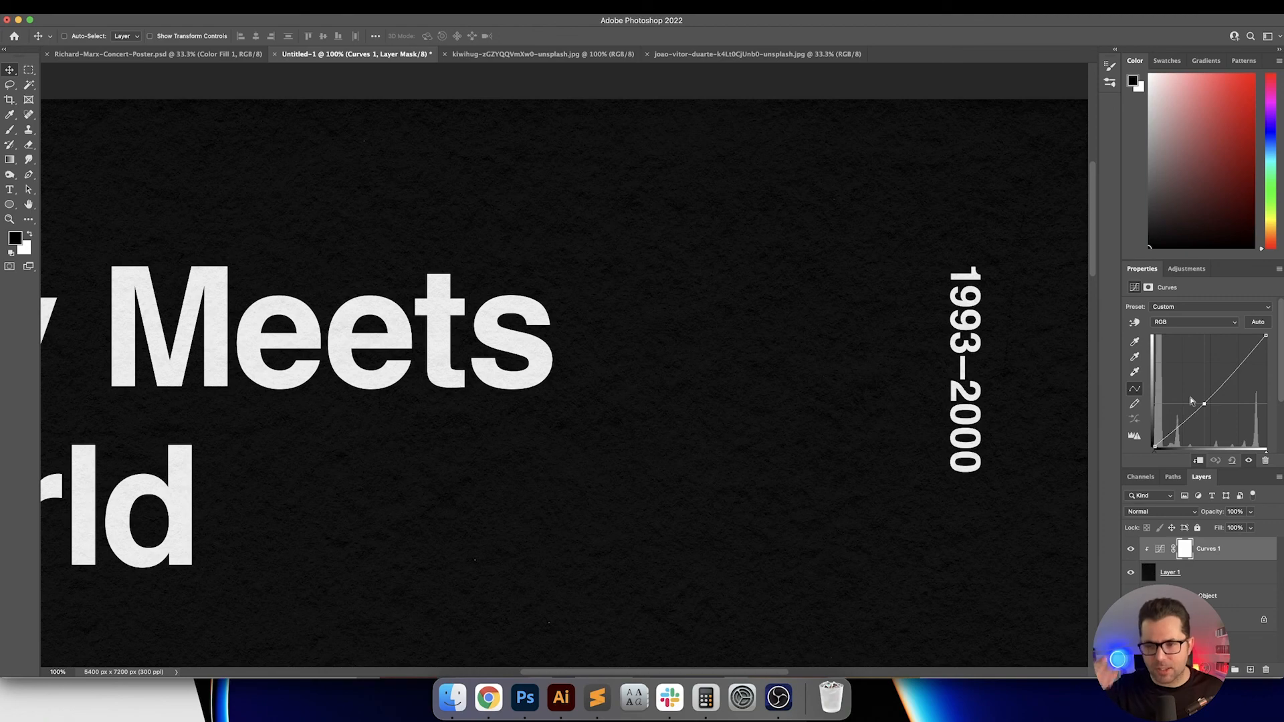
Step: Select the poster's Smart Object layer, switch to Illustrator and copy all the artwork except the dark background
click(1242, 606)
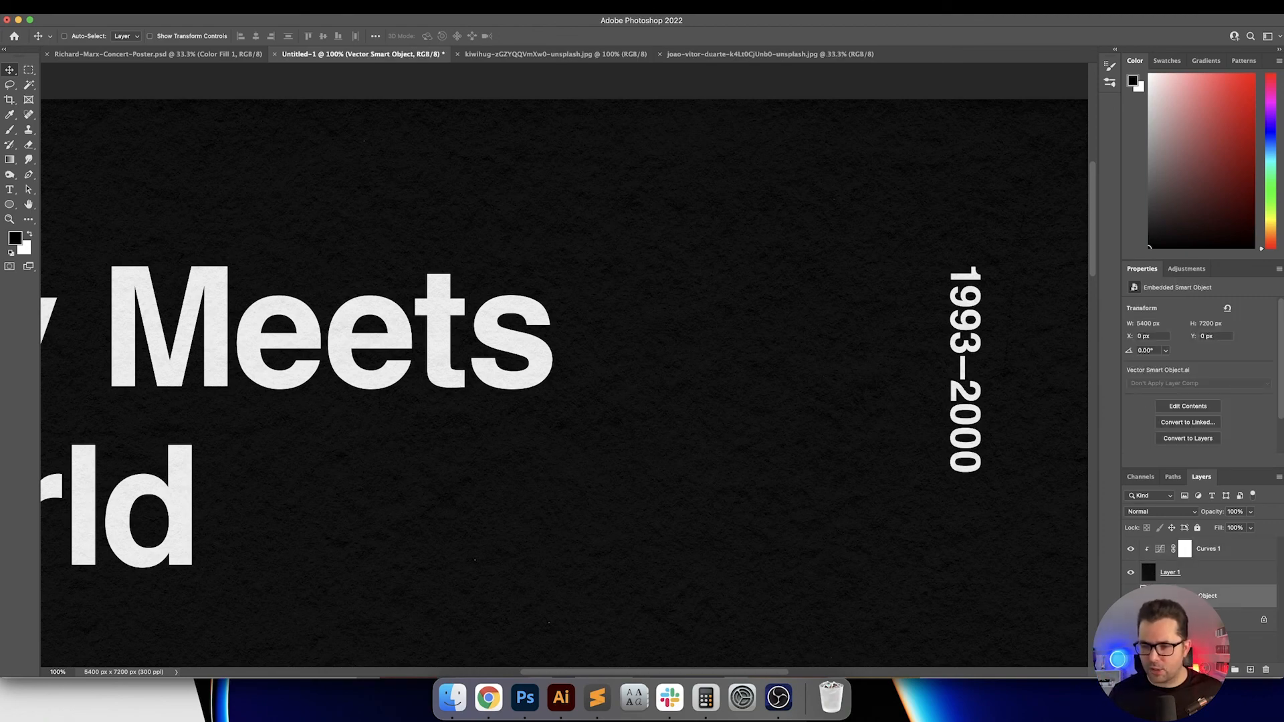
scroll(629, 415, left, 3)
scroll(629, 415, down, 3)
key(super+0)
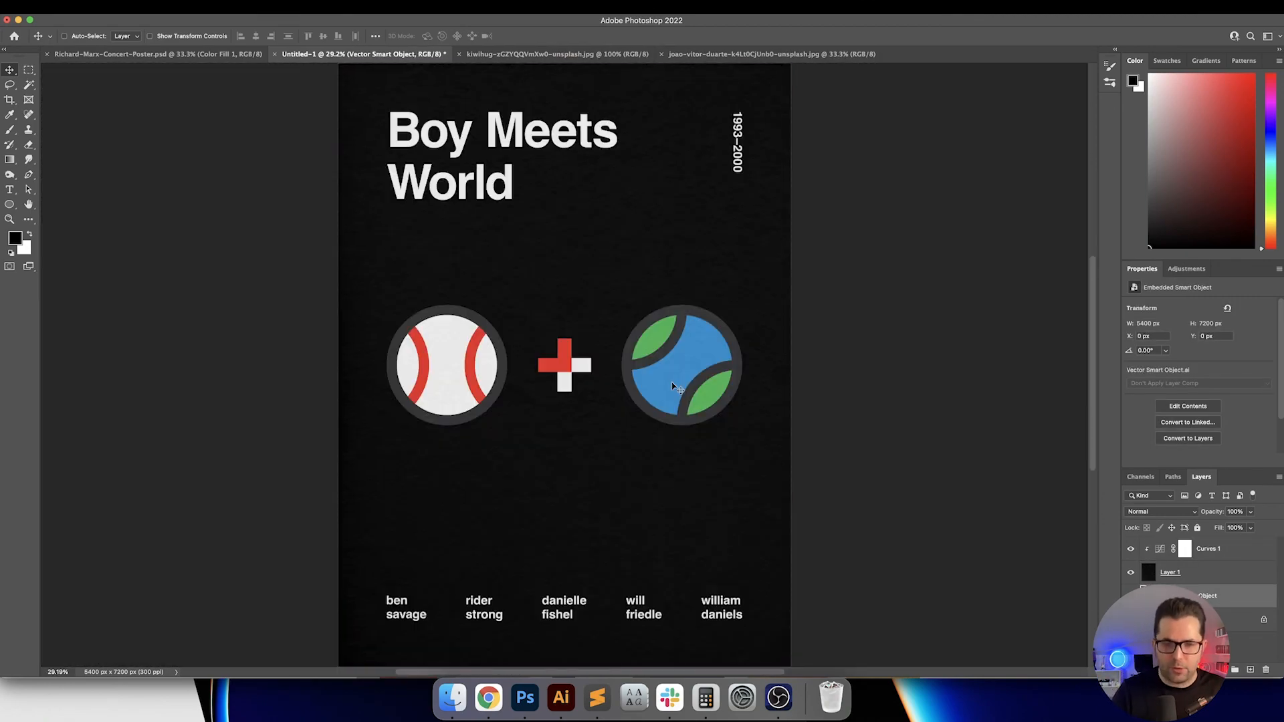
click(561, 697)
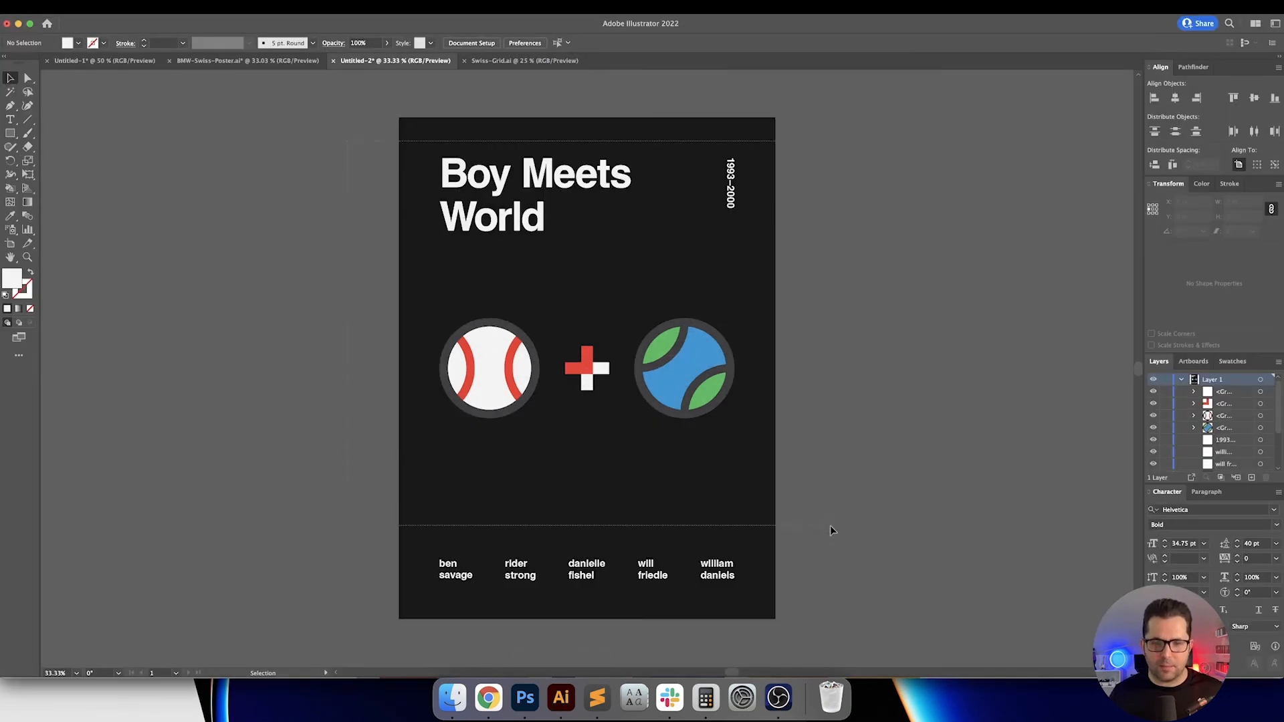
key(super+a)
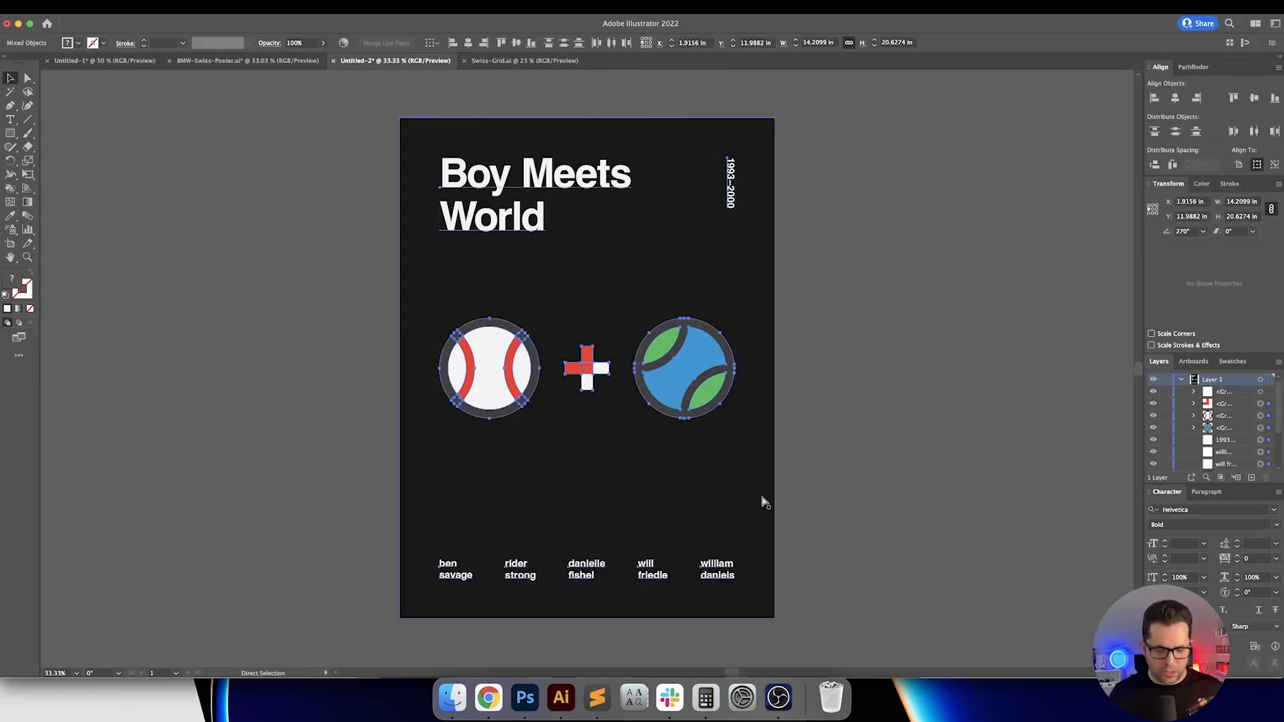
Step: Switch back to Photoshop and place the copied artwork as a Smart Object directly above the existing poster artwork
click(525, 697)
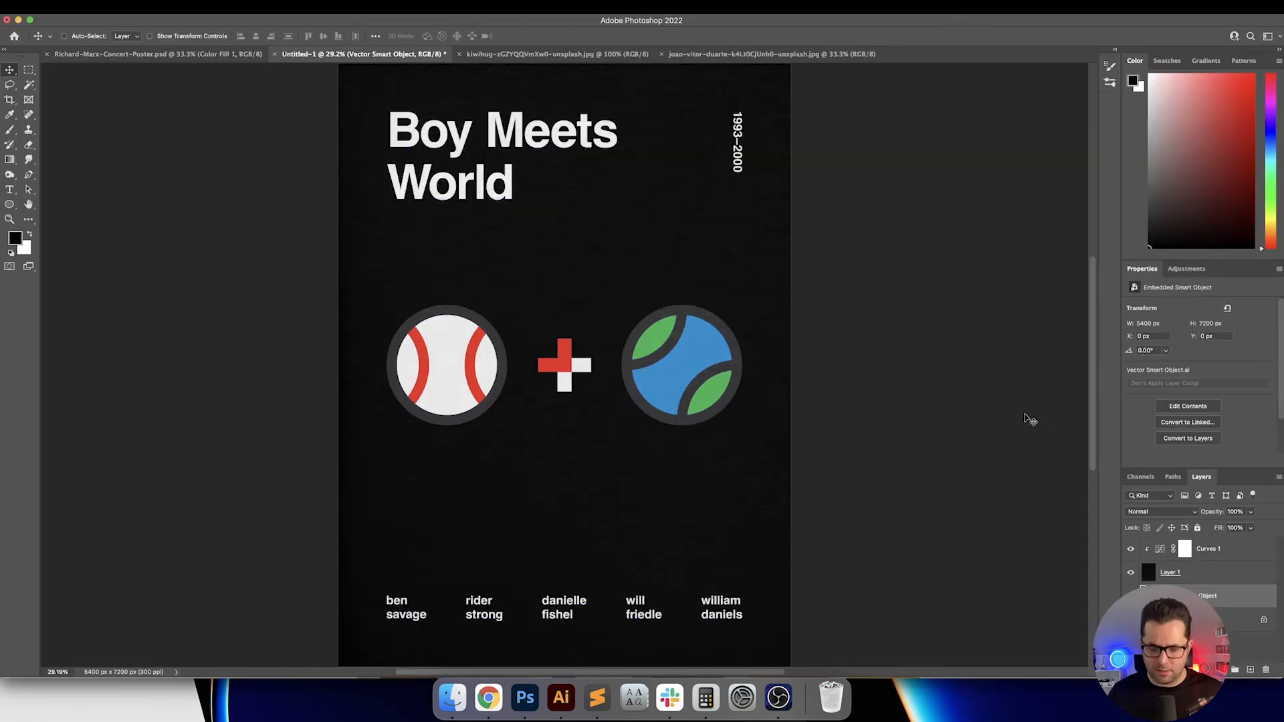
key(super+minus)
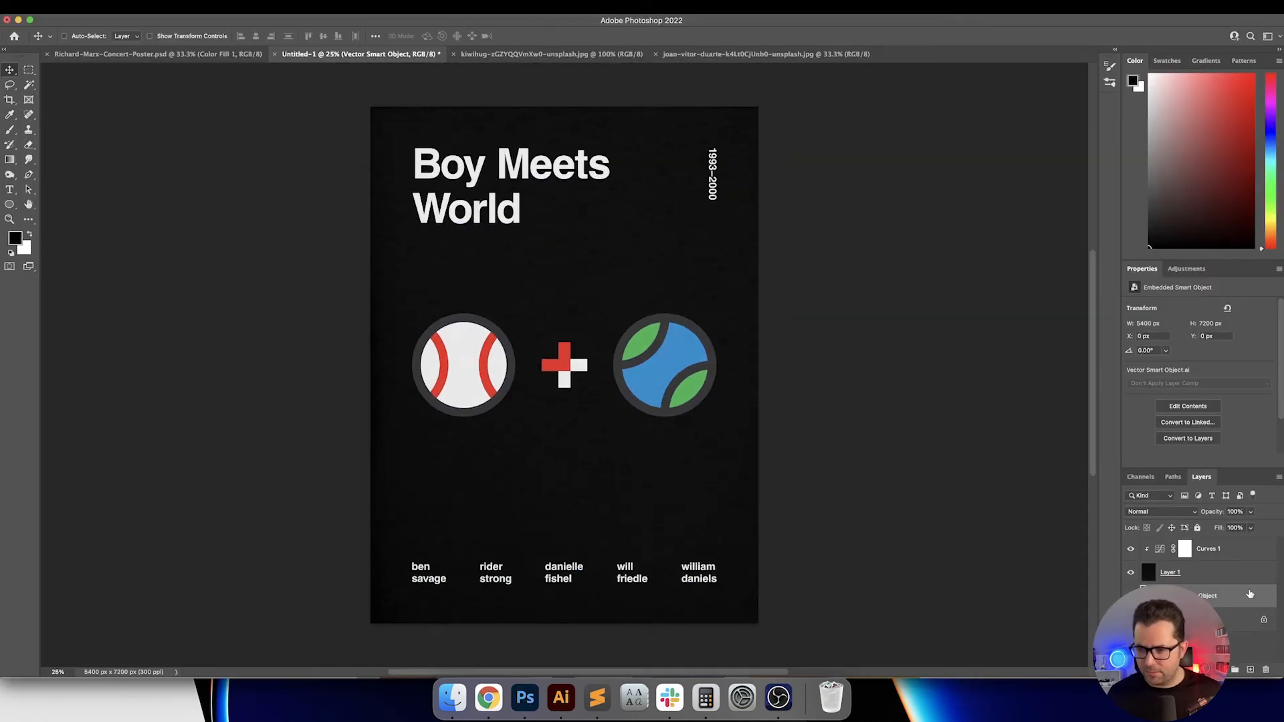
key(super+v)
click(696, 305)
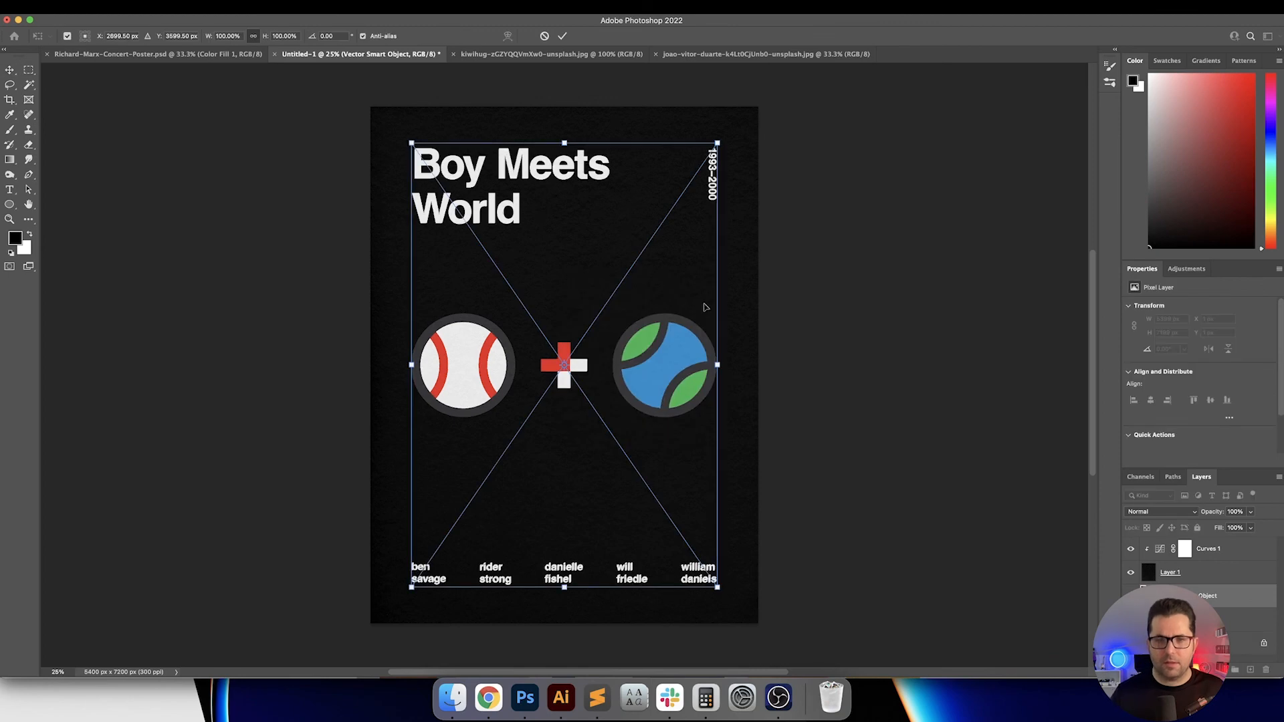
key(Return)
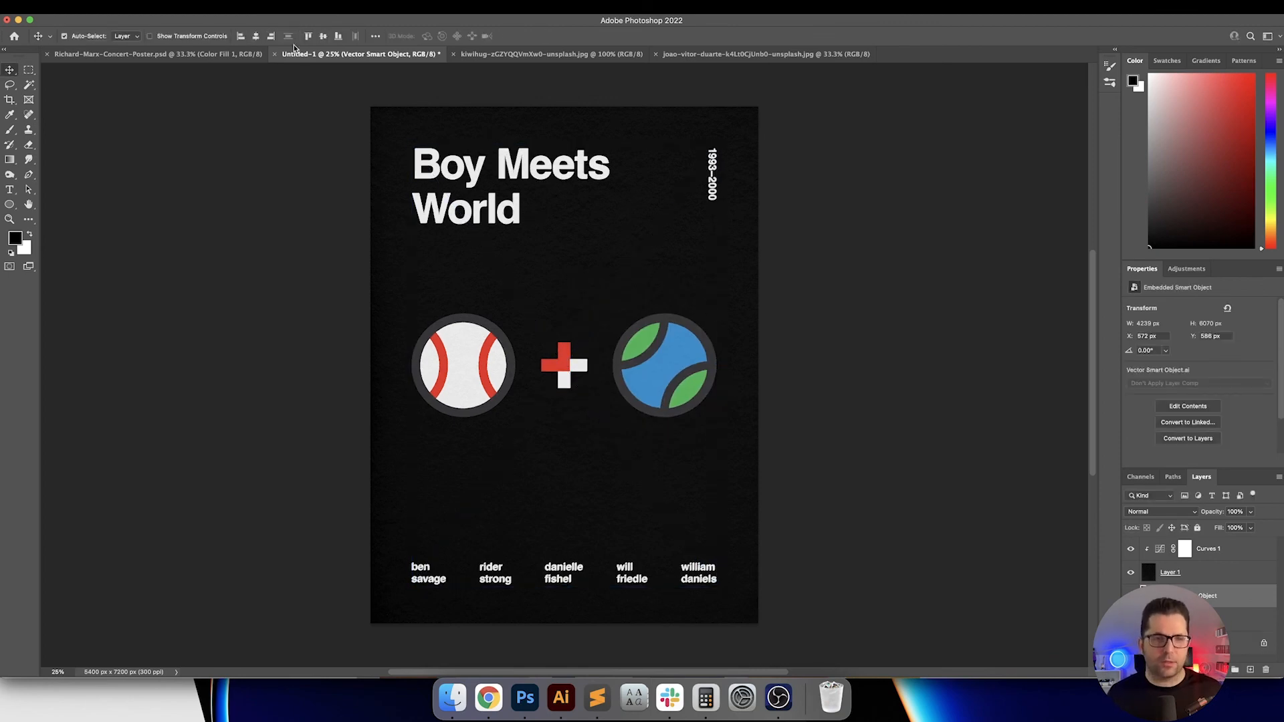
Step: Center the pasted artwork horizontally and vertically on the canvas, and check the title's alignment with the artwork beneath
key(super+a)
click(256, 37)
click(323, 36)
key(super+d)
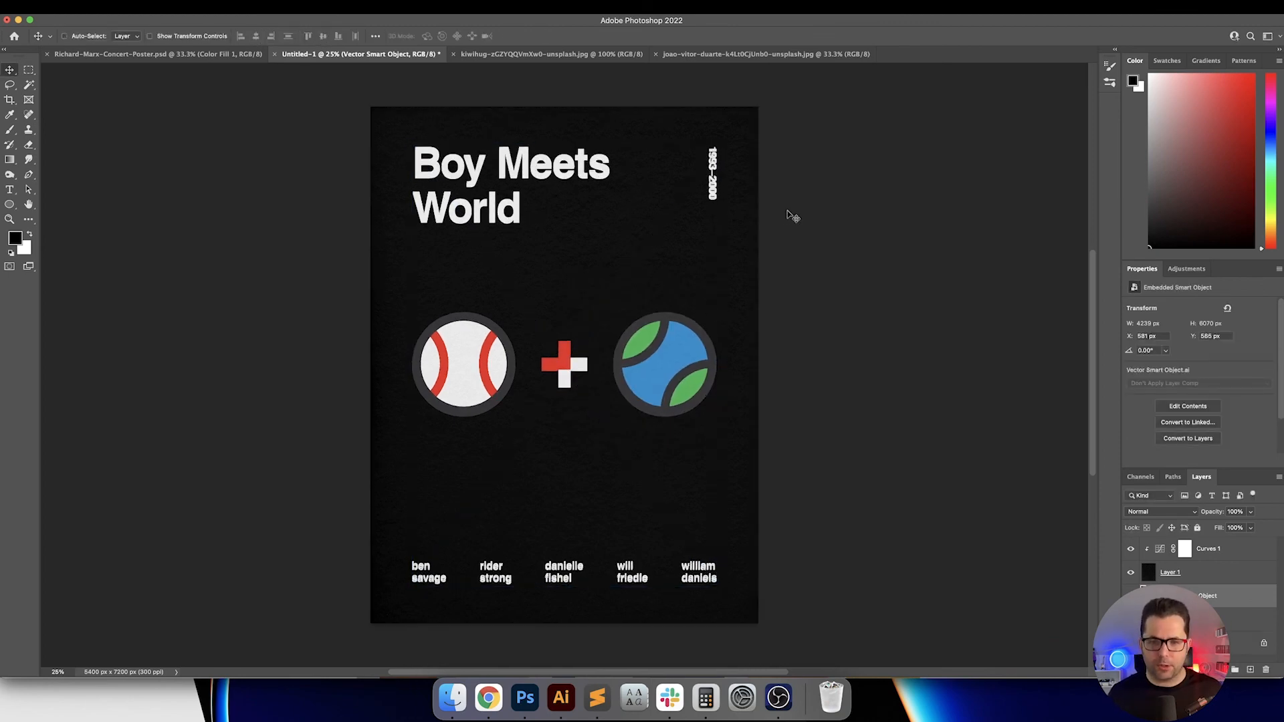
scroll(399, 151, up, 10)
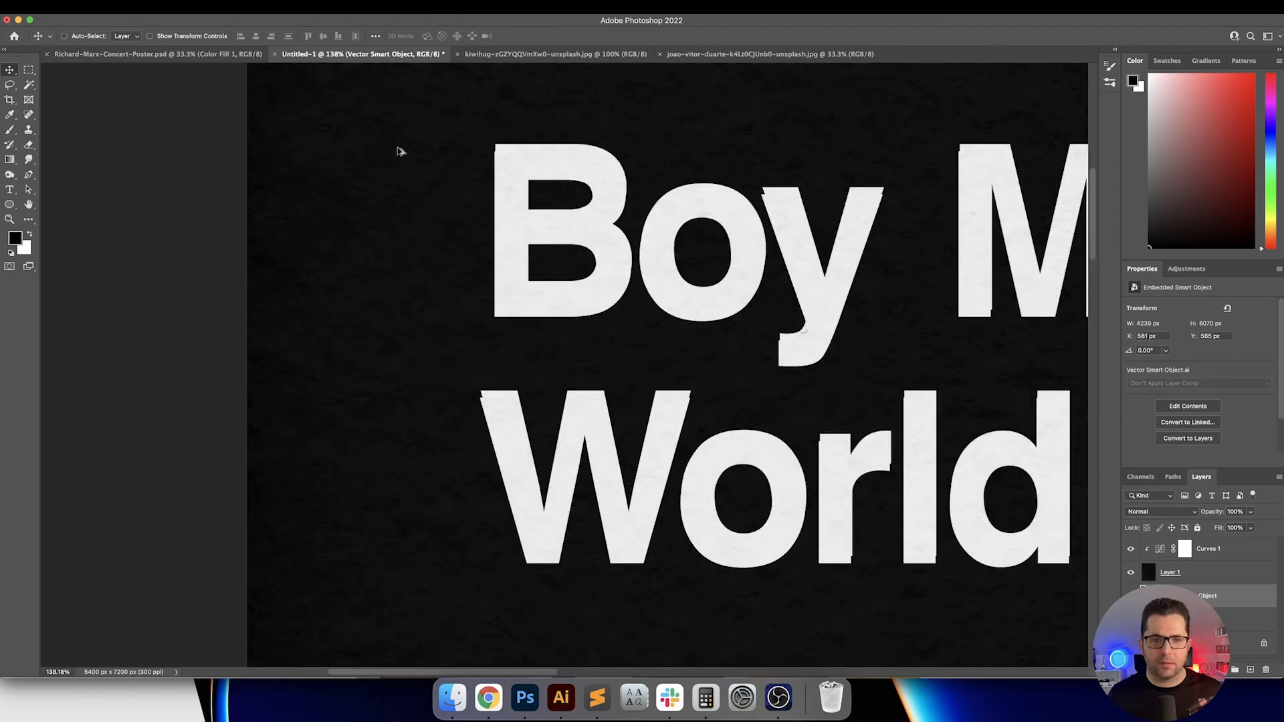
scroll(455, 165, down, 6)
scroll(689, 215, up, 10)
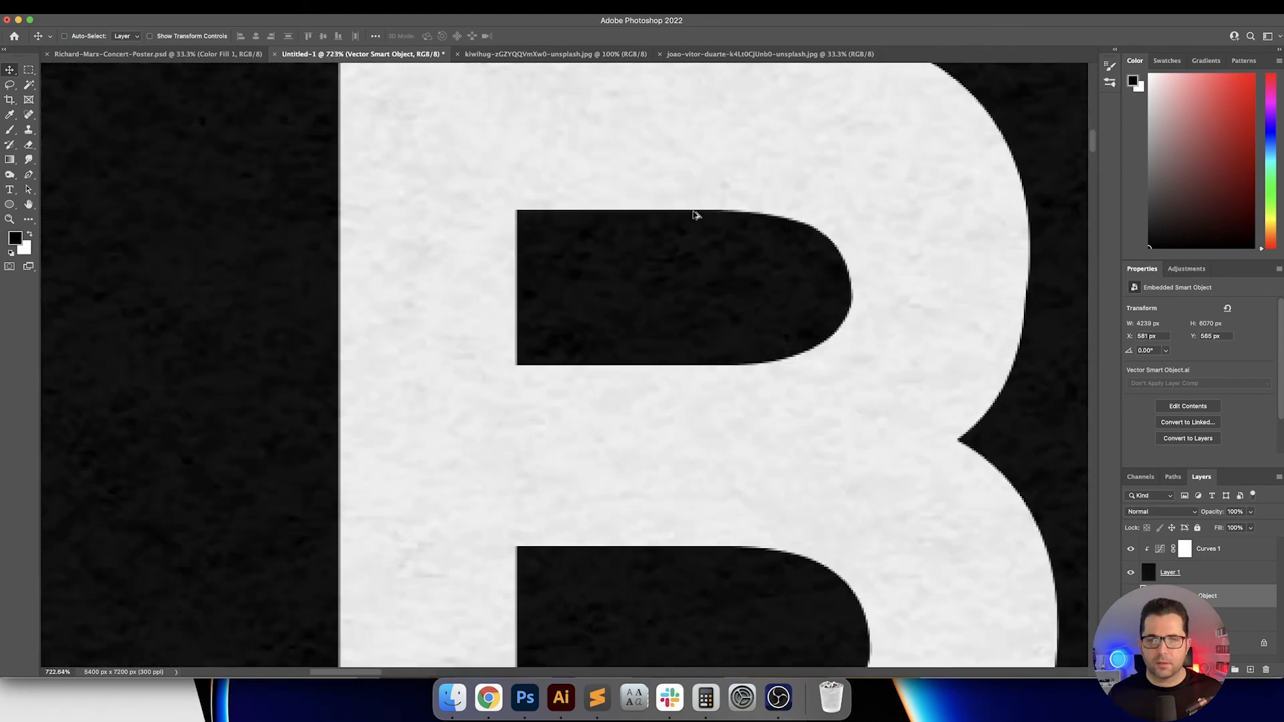
Step: Nudge the pasted artwork up to a Y position of 583 px so its title lines up with the artwork beneath
drag(604, 158, 602, 277)
key(Up)
key(Up)
key(Up)
key(Up)
key(Up)
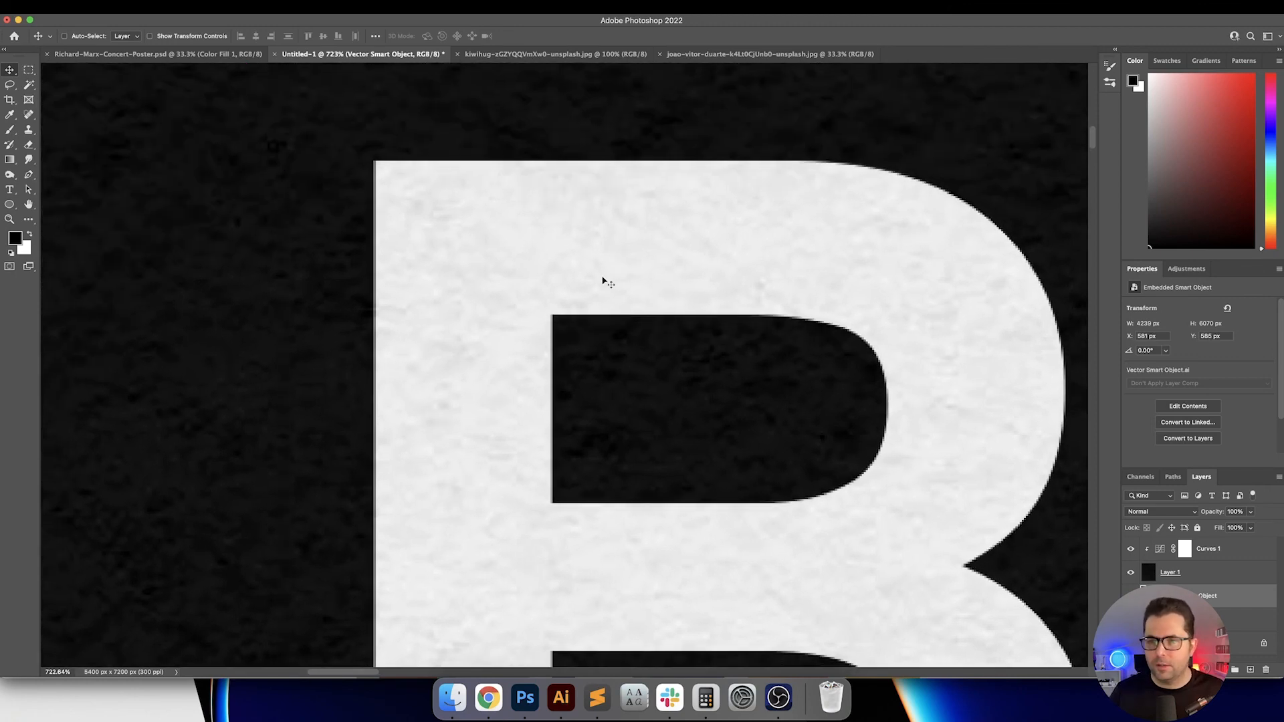
key(Up)
key(Down)
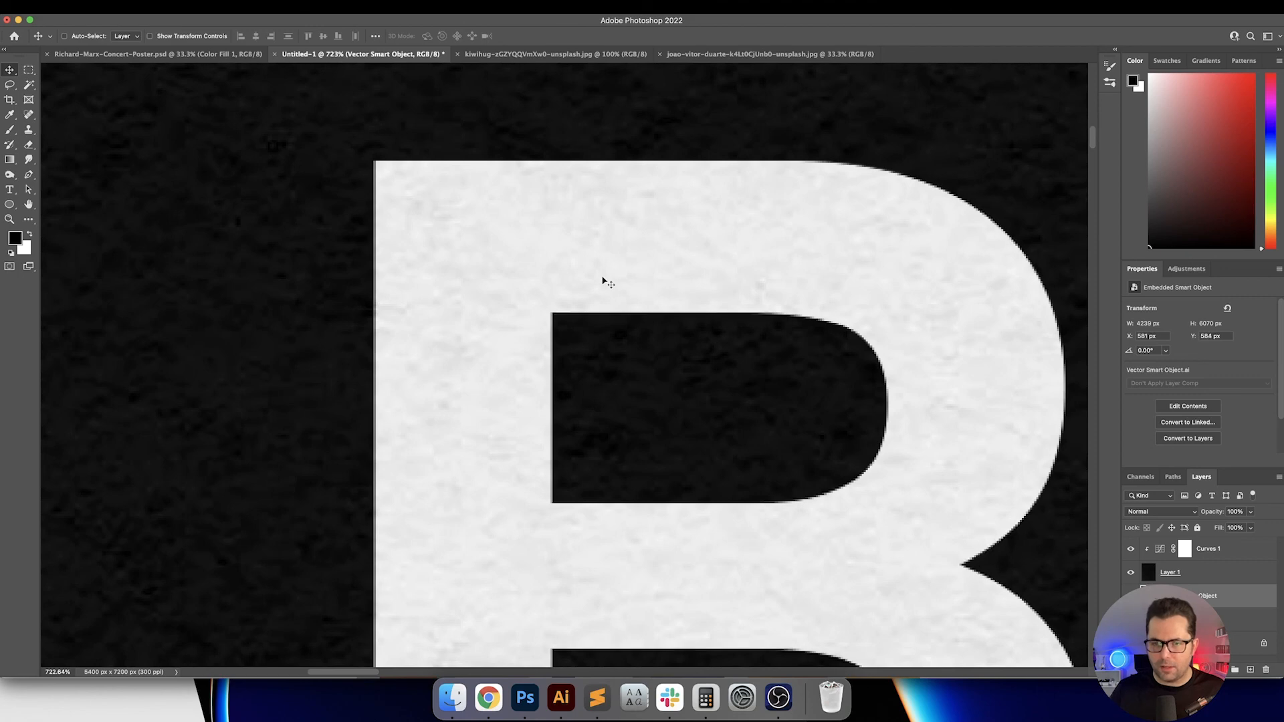
key(Up)
Step: Delete the original poster Smart Object beneath the newly pasted artwork
key(super+0)
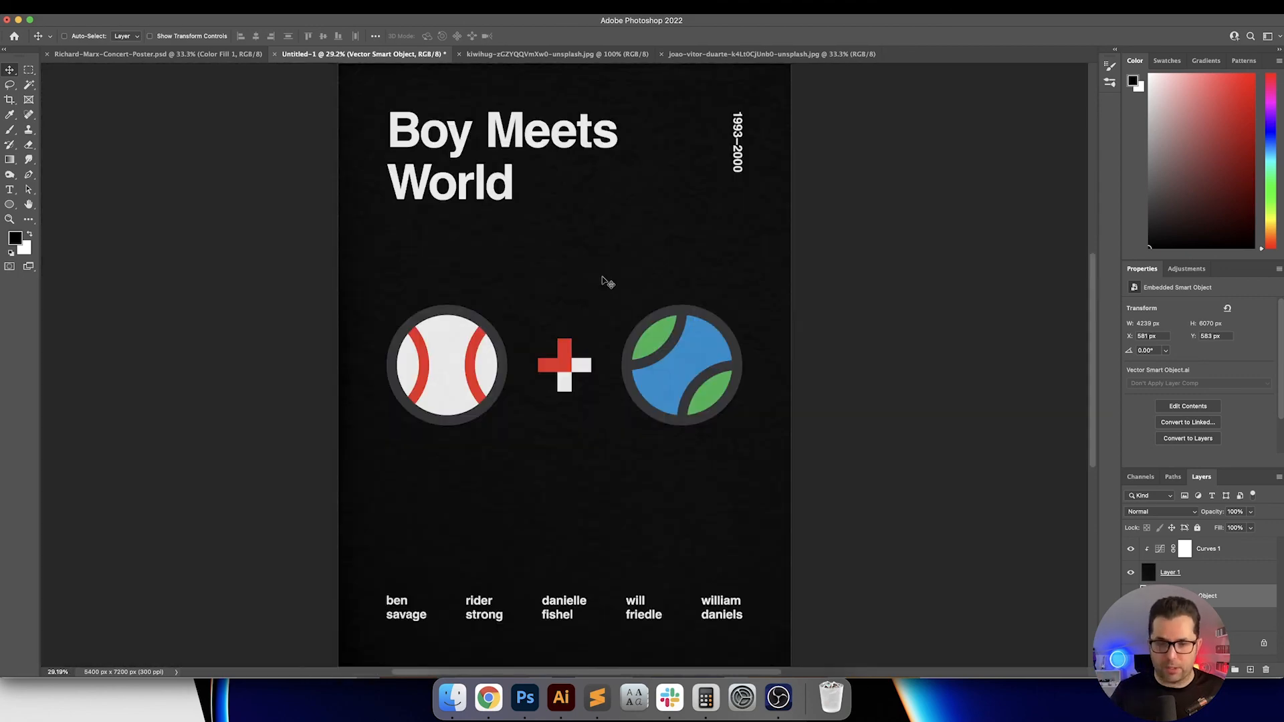
click(1261, 617)
key(Delete)
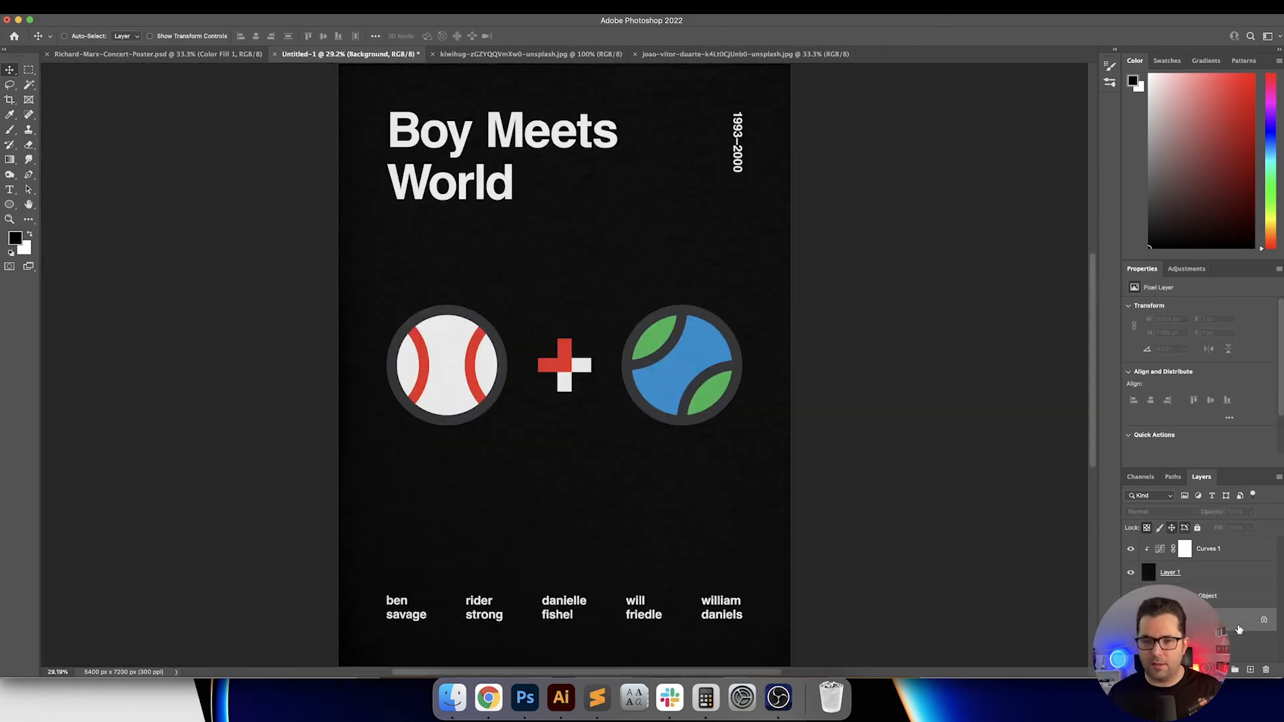
Step: Switch to Illustrator and copy the hex code of the poster's dark background rectangle
click(561, 698)
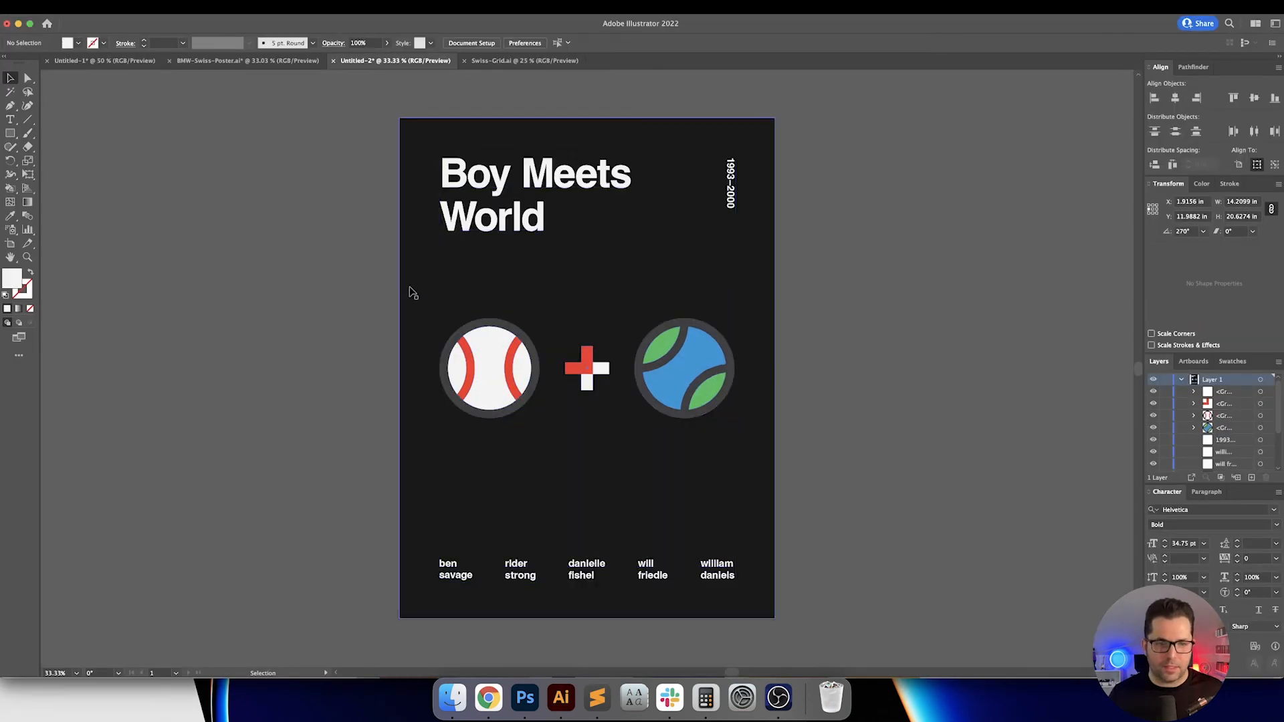
double_click(10, 278)
key(Return)
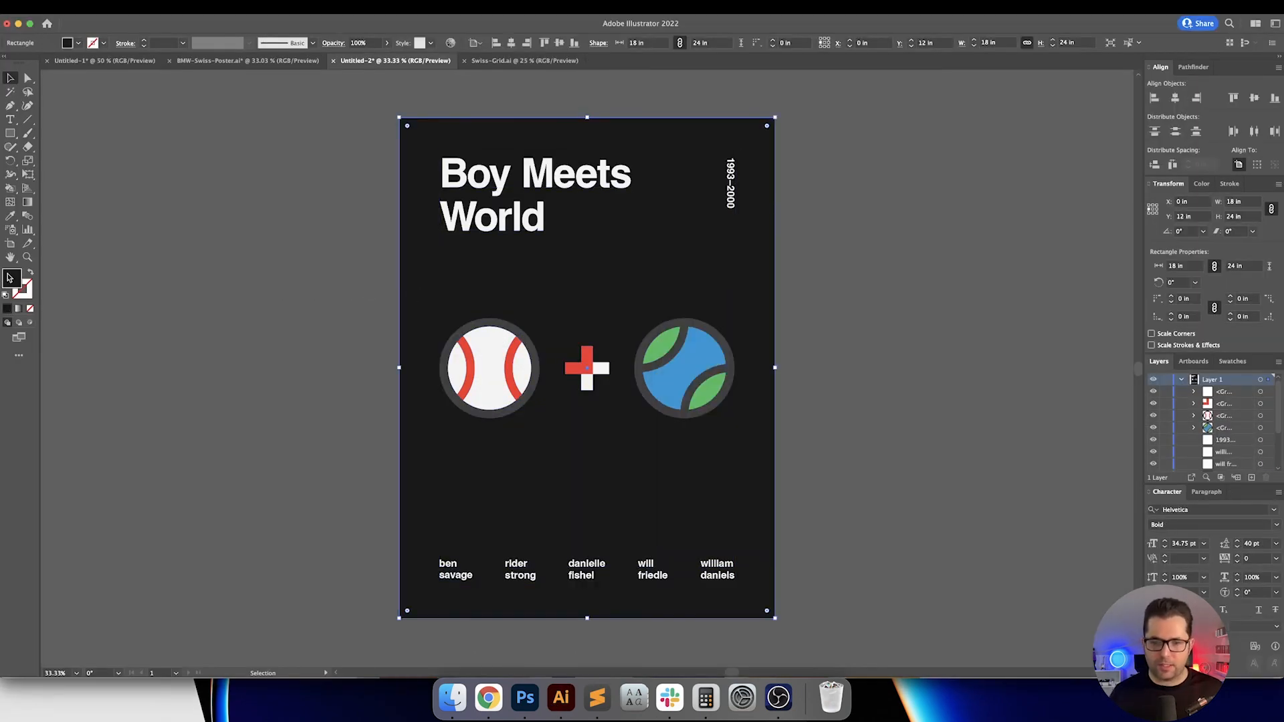
Step: Switch back to Photoshop and add a Solid Color fill layer of #191919 directly above the Background layer
click(528, 697)
click(1218, 670)
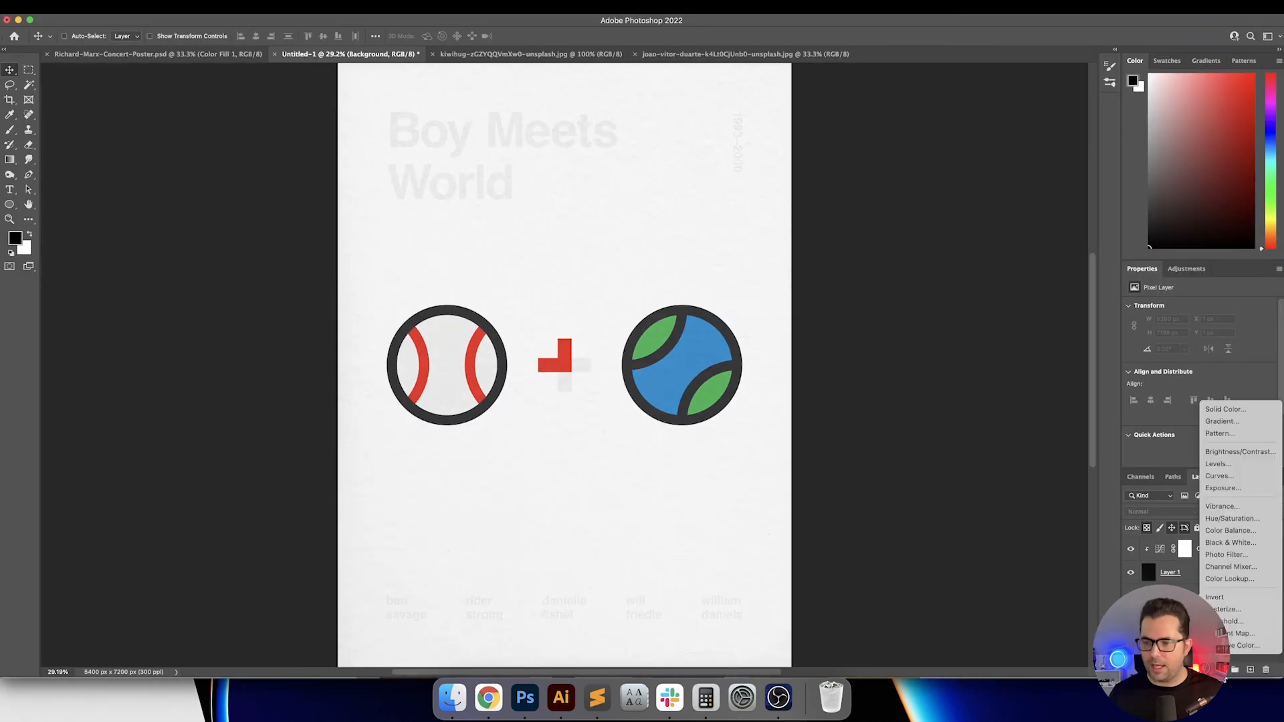
click(1225, 410)
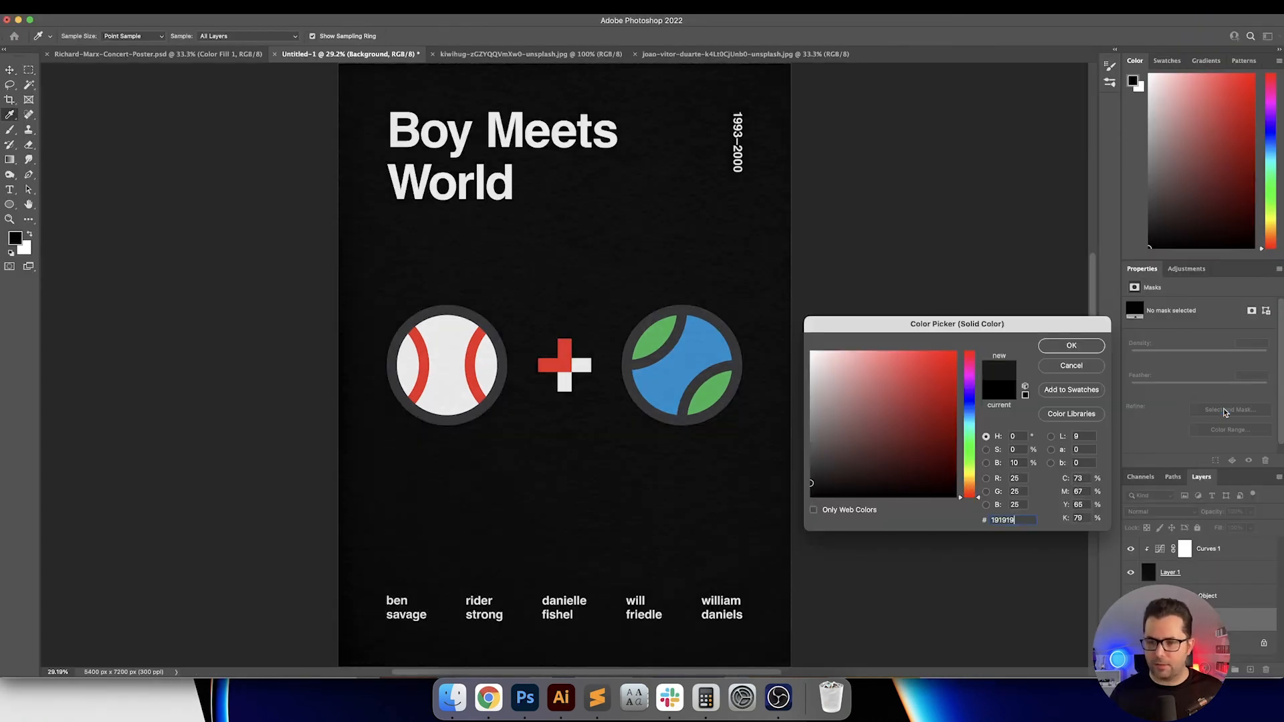
key(Return)
Step: Apply a Gaussian Blur with a 2 px radius to the artwork's Smart Object, checking the preview on the title
key(super+equal)
key(super+equal)
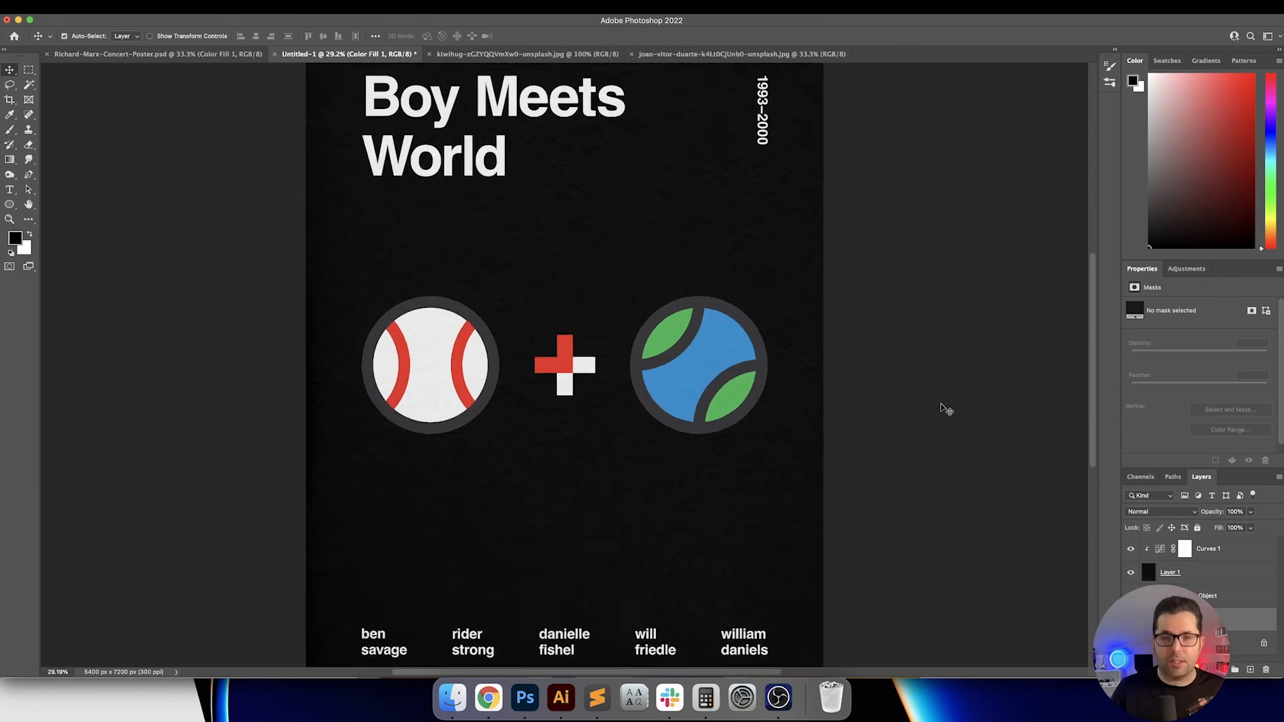
key(super+equal)
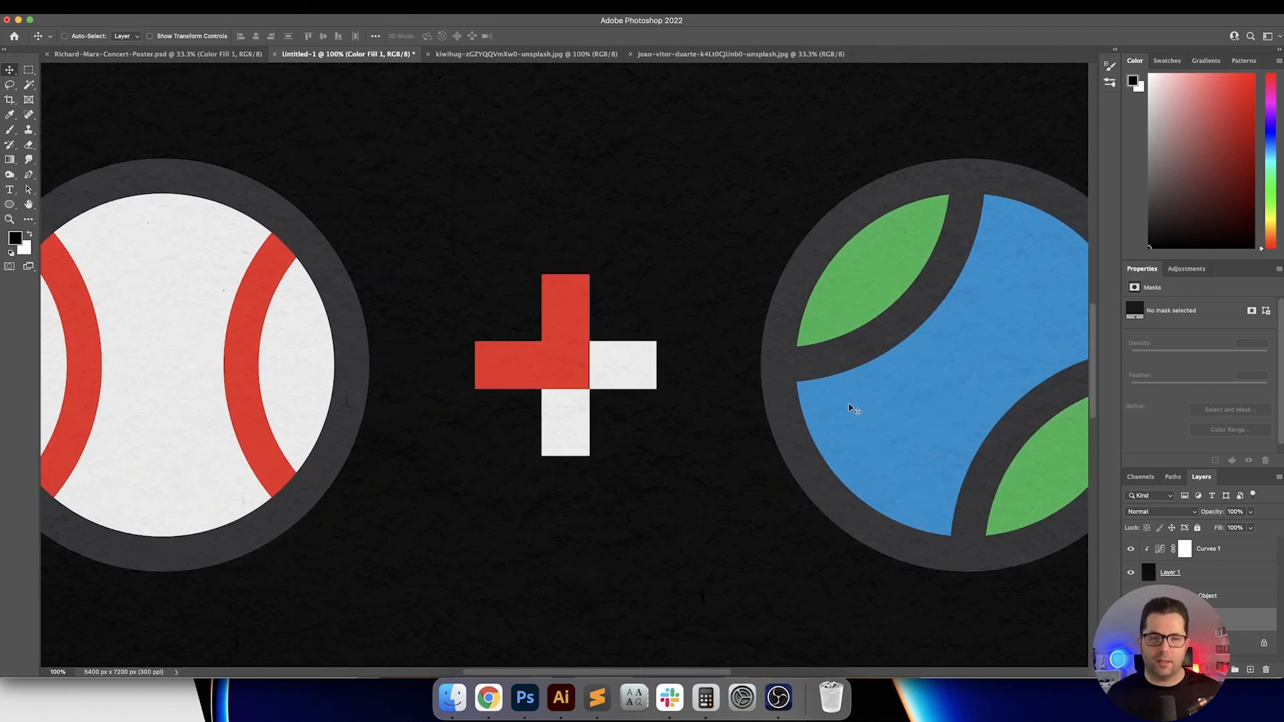
drag(427, 321, 573, 385)
click(1245, 597)
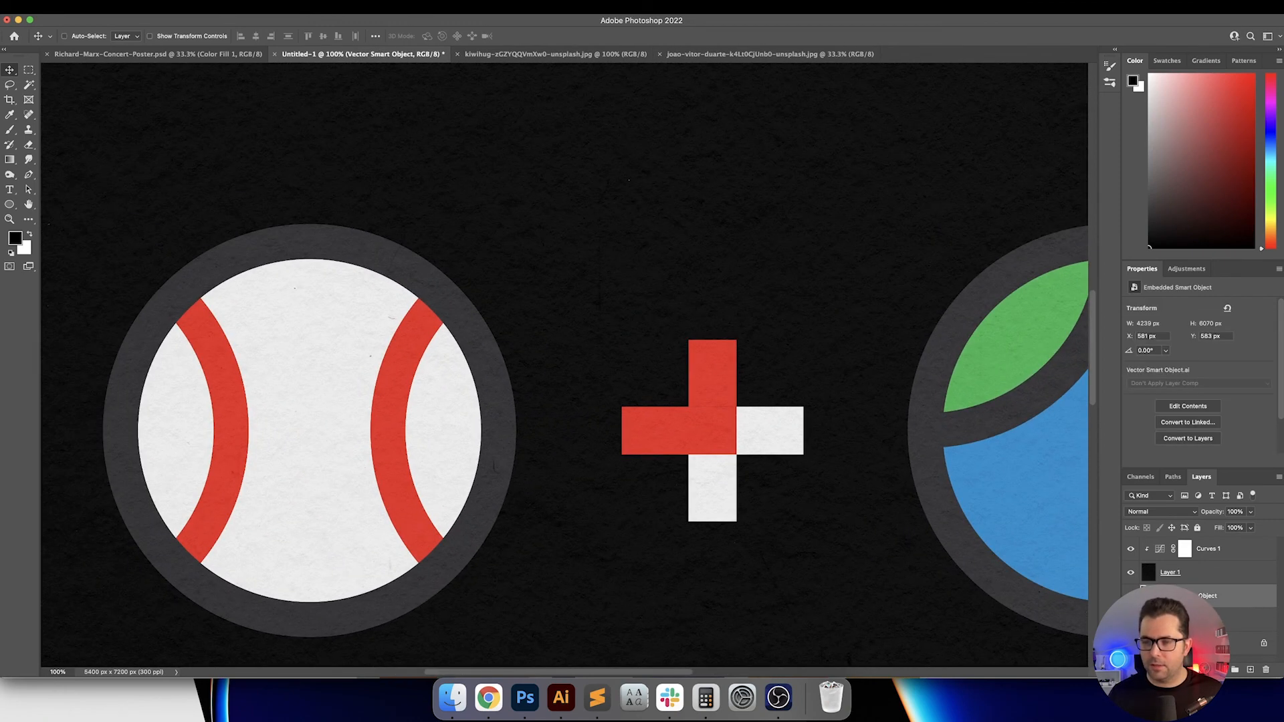
click(263, 8)
mouse_move(351, 158)
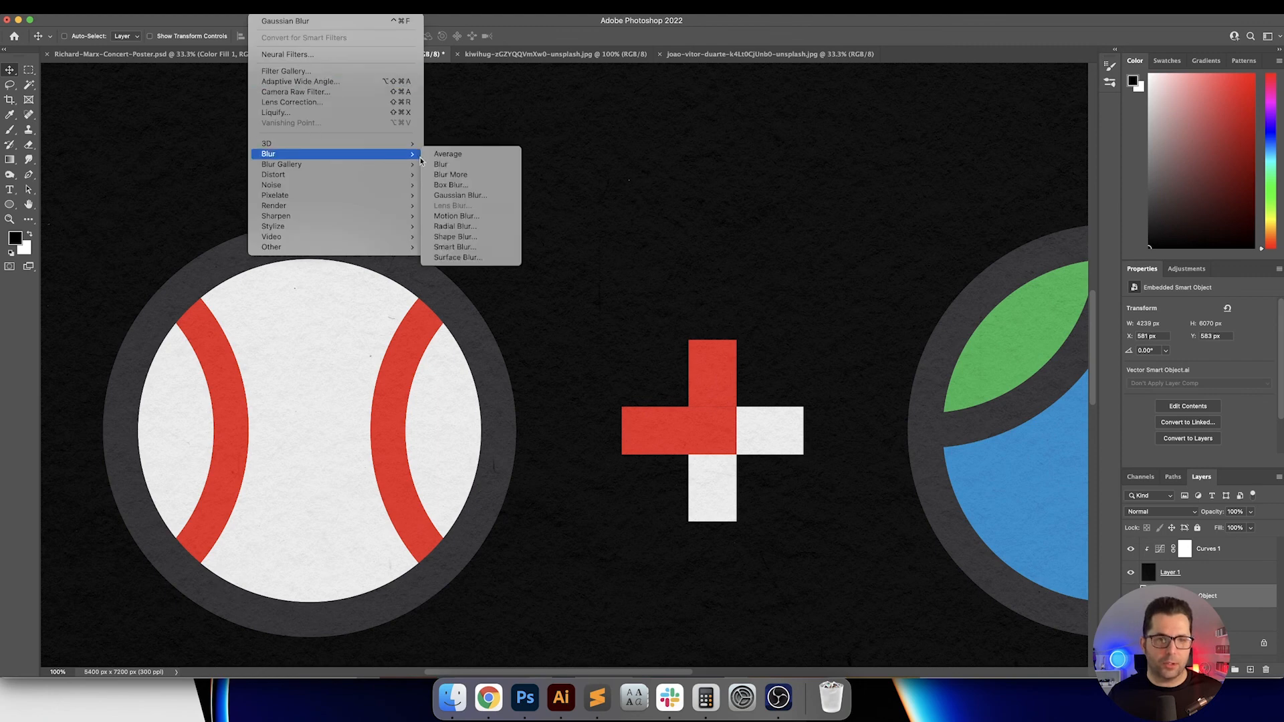
click(467, 196)
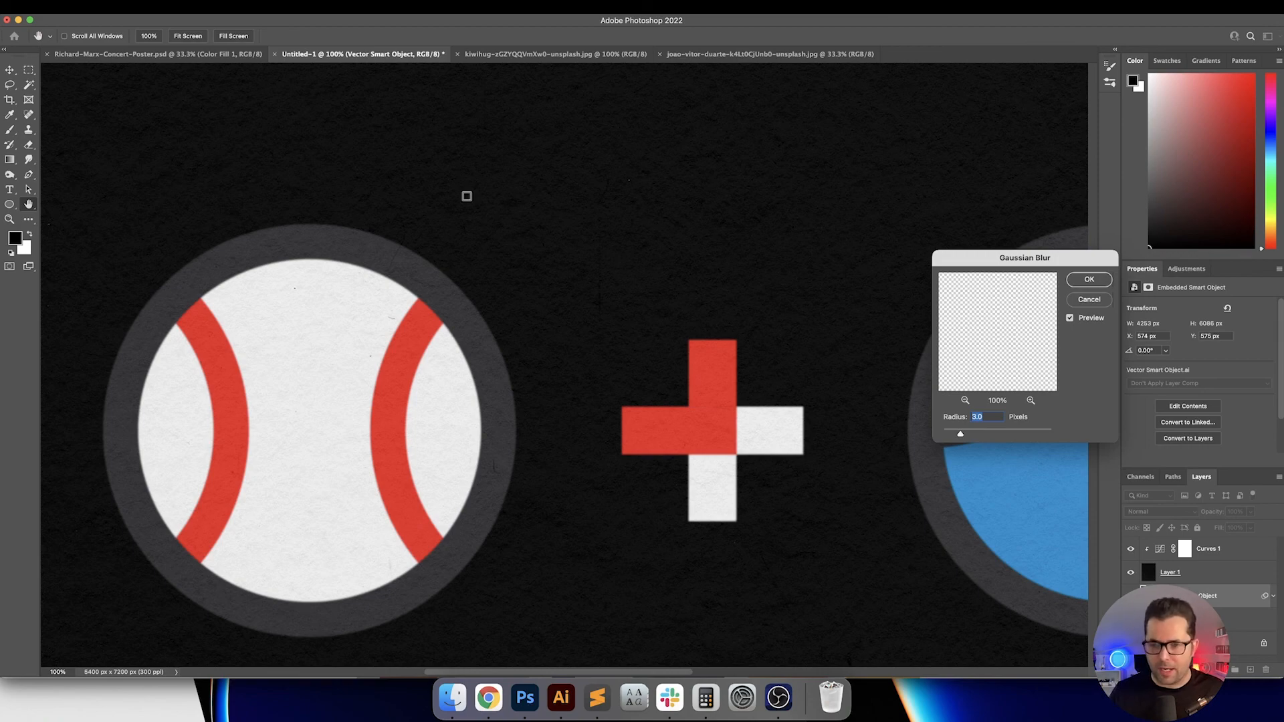
text(2)
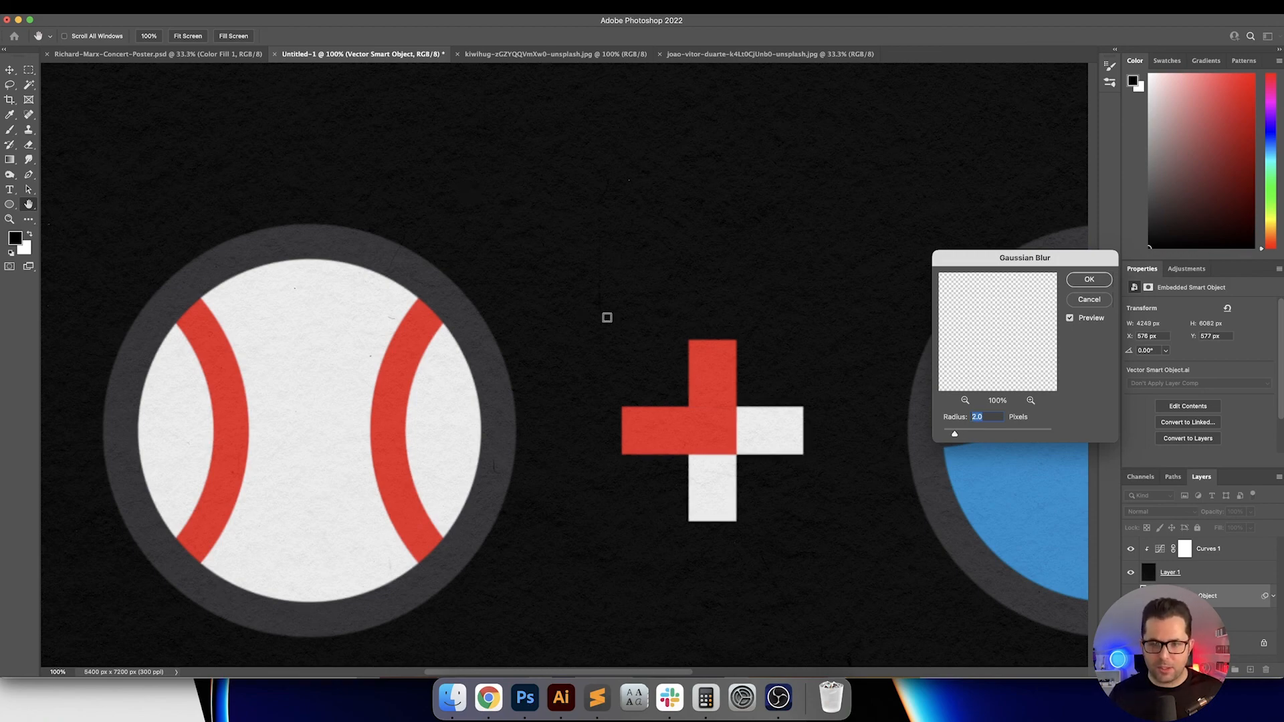
scroll(604, 318, up, 15)
scroll(606, 317, down, 2)
scroll(607, 317, down, 2)
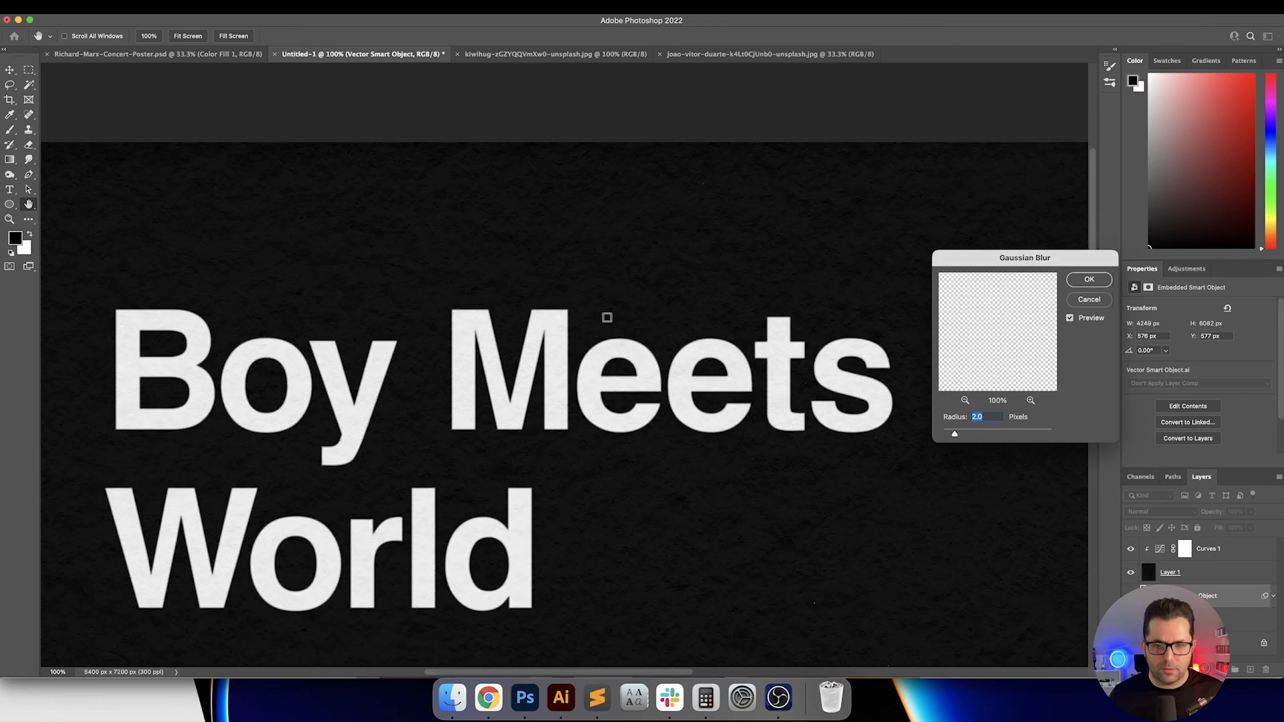
key(Return)
Step: Examine the softened edges and paper texture at 100% across the date, the cast names and the central icons
drag(843, 479, 283, 447)
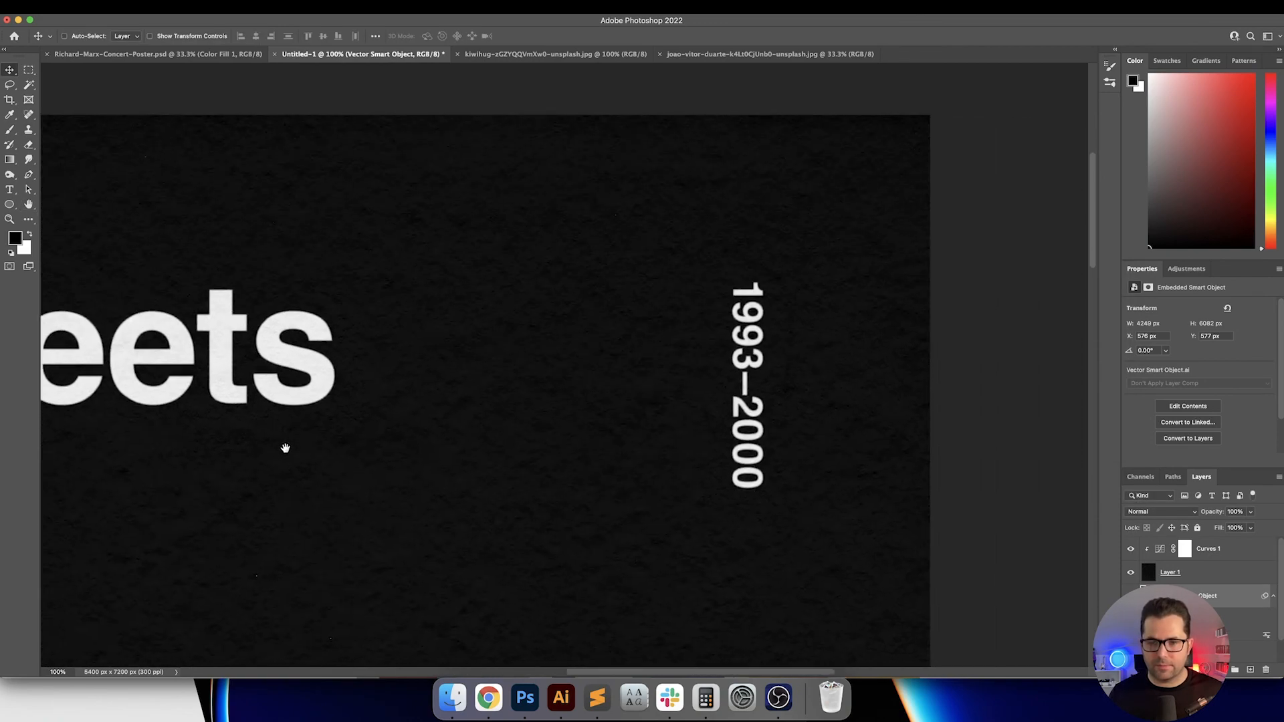
scroll(468, 433, down, 15)
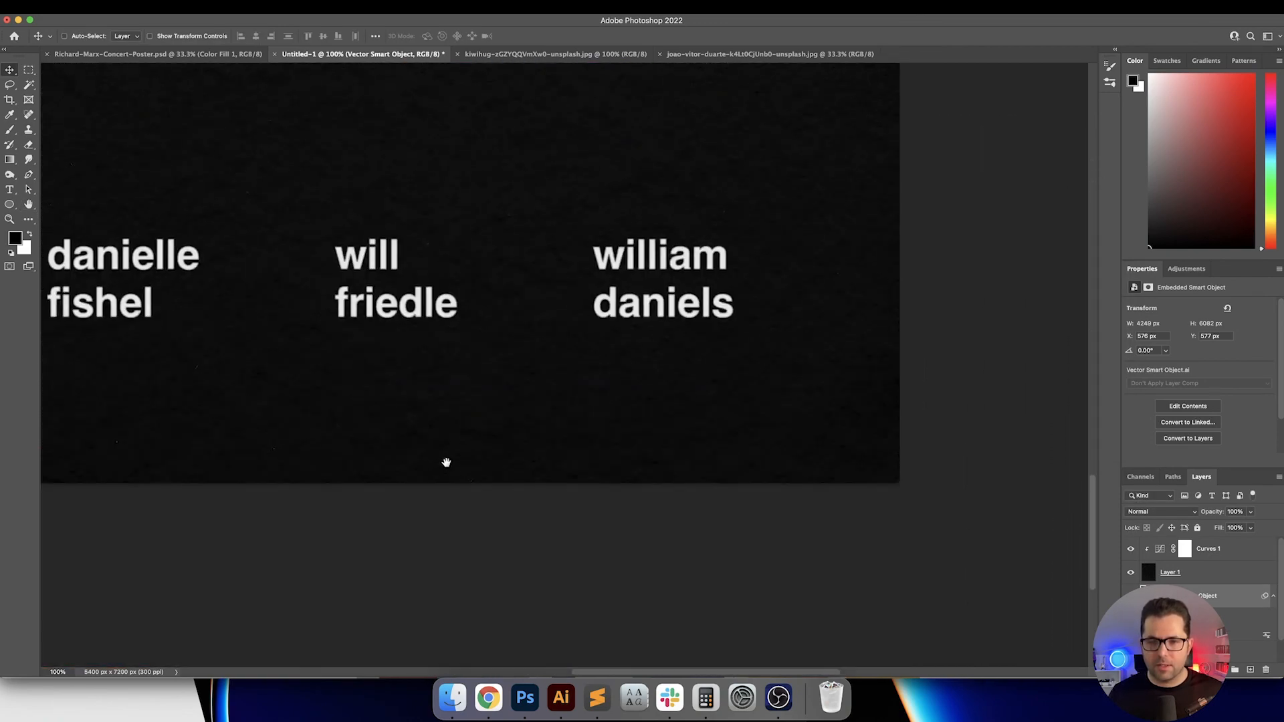
scroll(352, 353, left, 5)
scroll(352, 353, left, 6)
scroll(351, 353, up, 2)
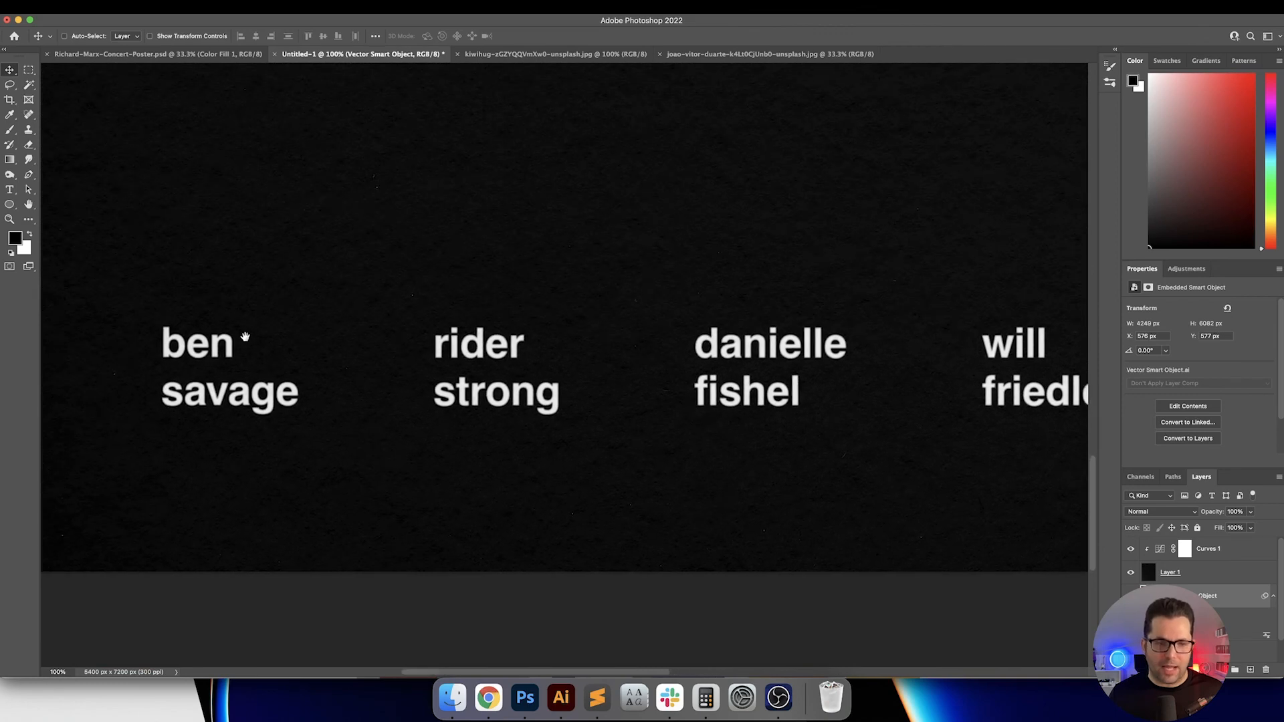
drag(245, 336, 403, 386)
scroll(488, 428, down, 1)
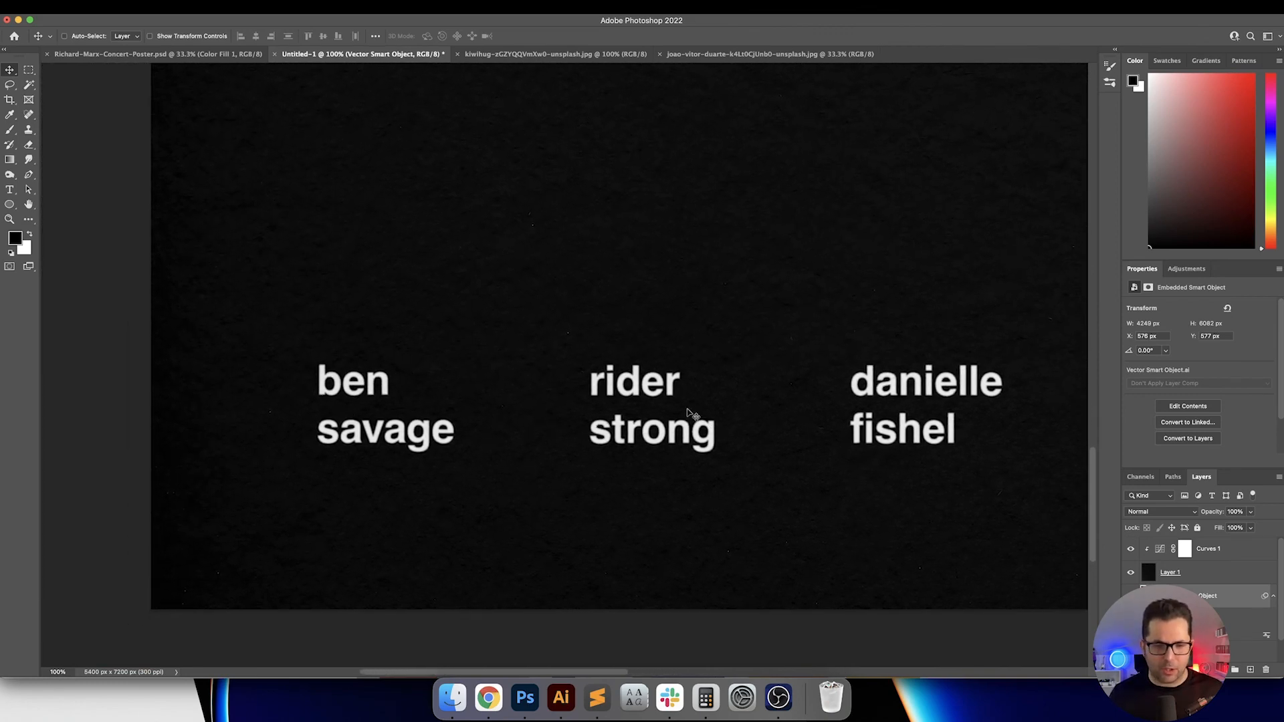
scroll(786, 427, right, 10)
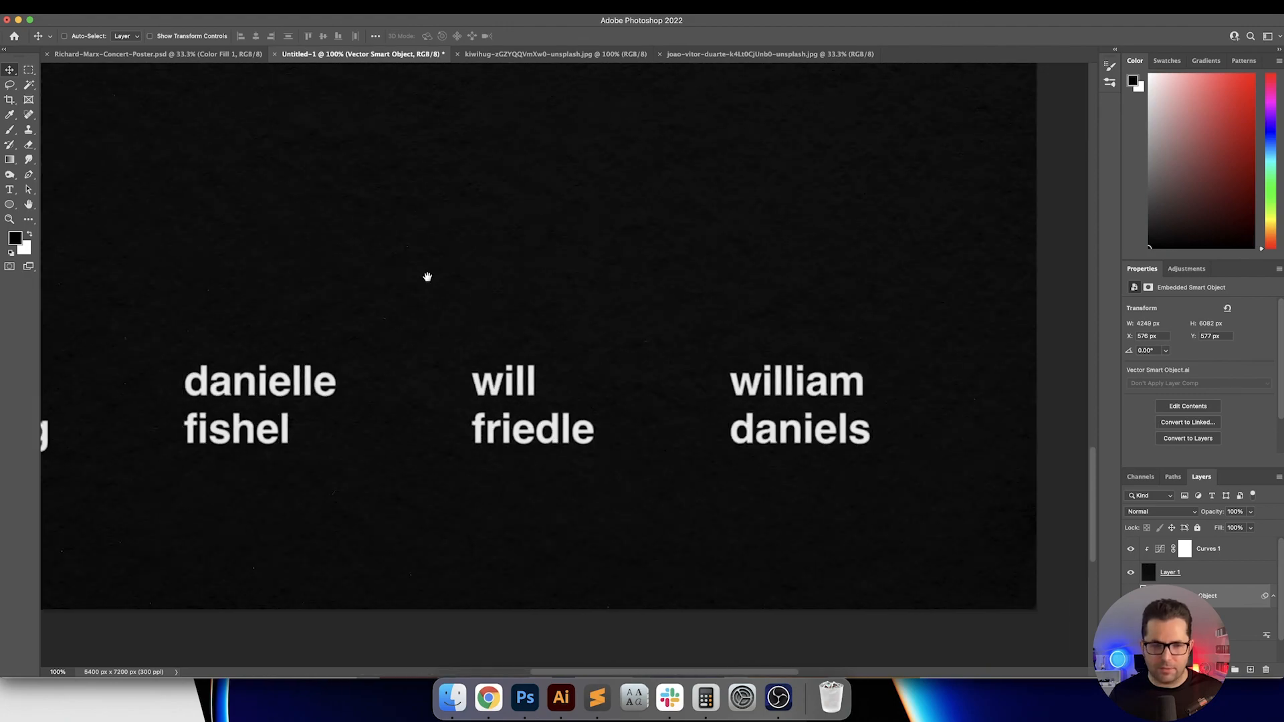
scroll(551, 378, left, 3)
scroll(550, 378, up, 3)
scroll(540, 393, up, 10)
scroll(540, 393, up, 6)
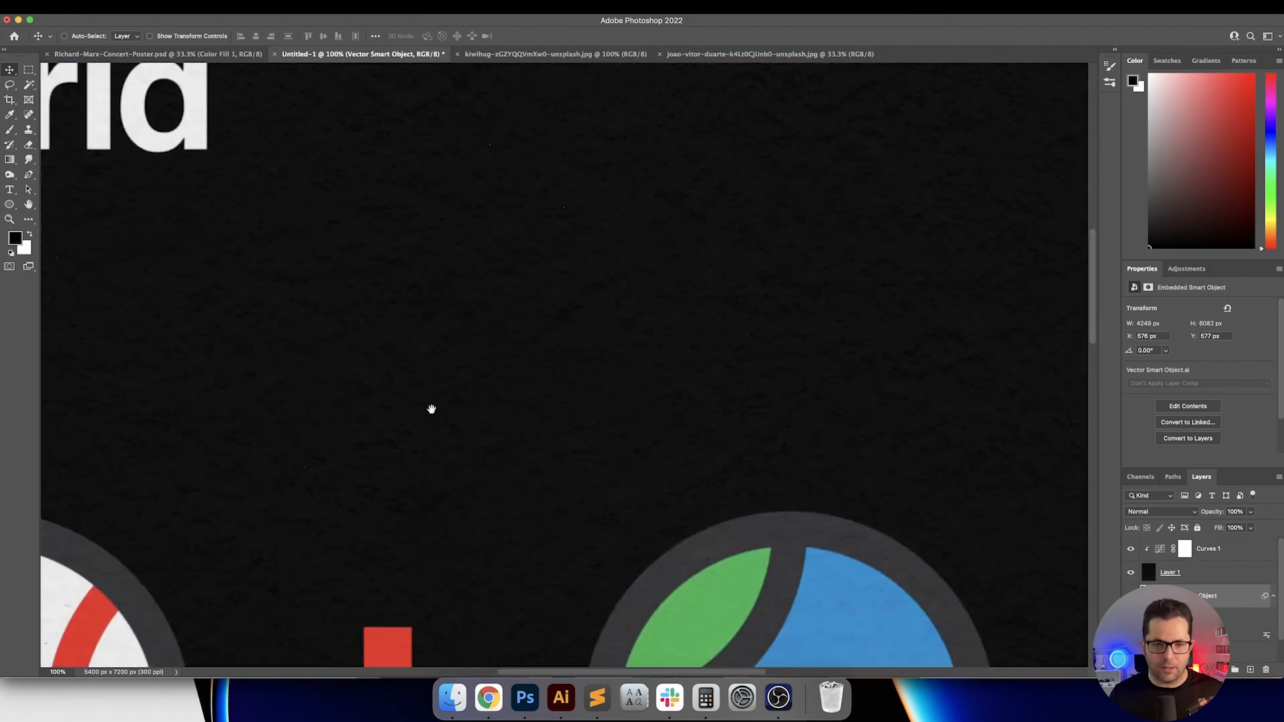
scroll(593, 261, left, 3)
scroll(593, 261, down, 1)
Step: View the whole poster in full-screen mode, fitted to the screen
key(f)
key(f)
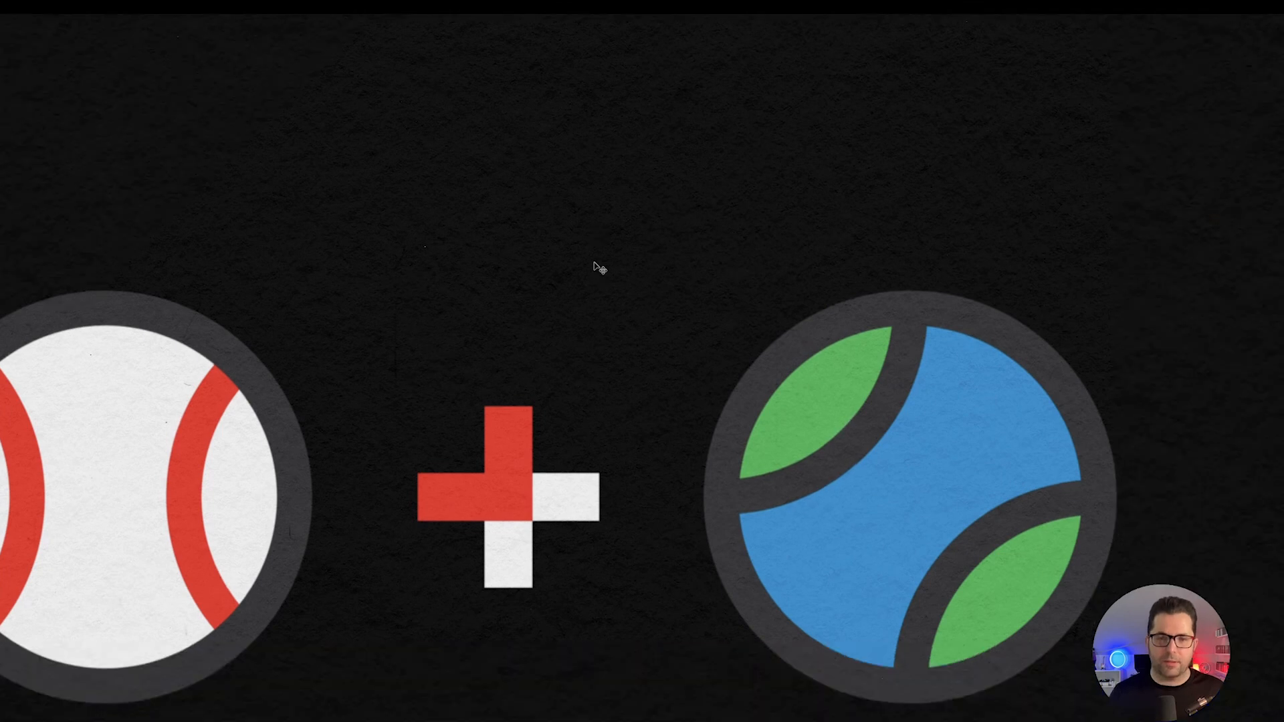
key(super+0)
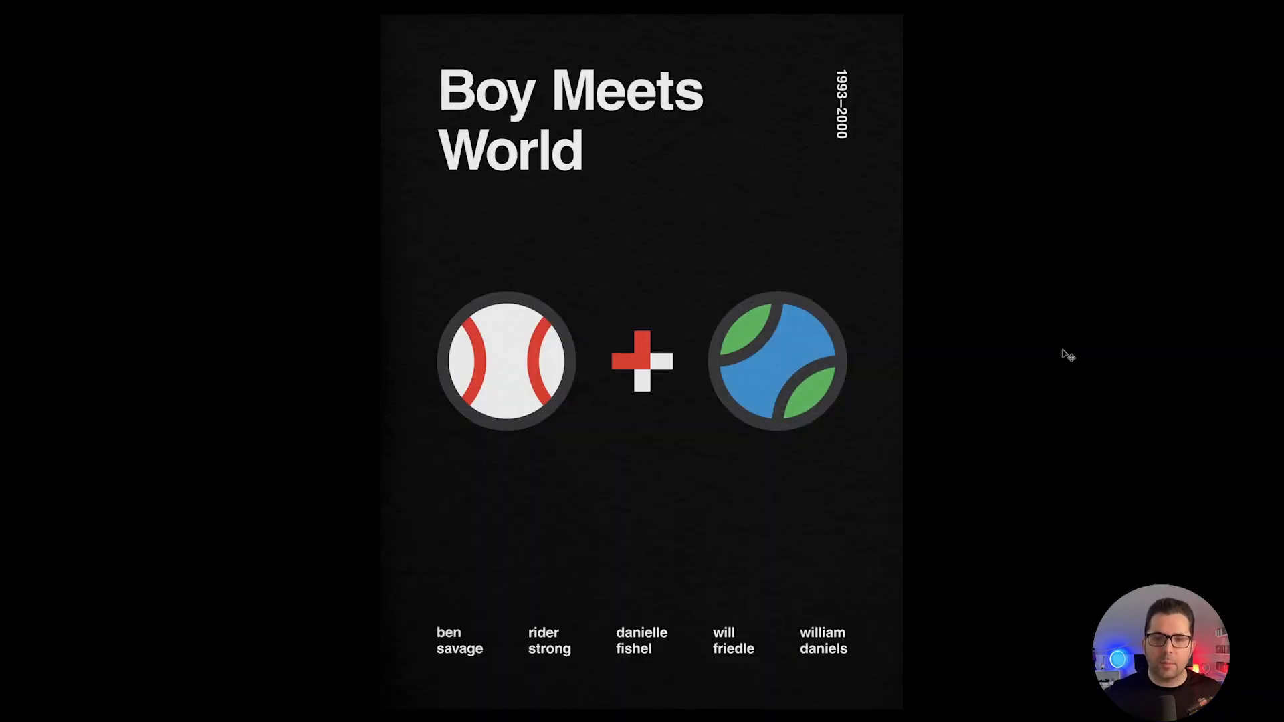